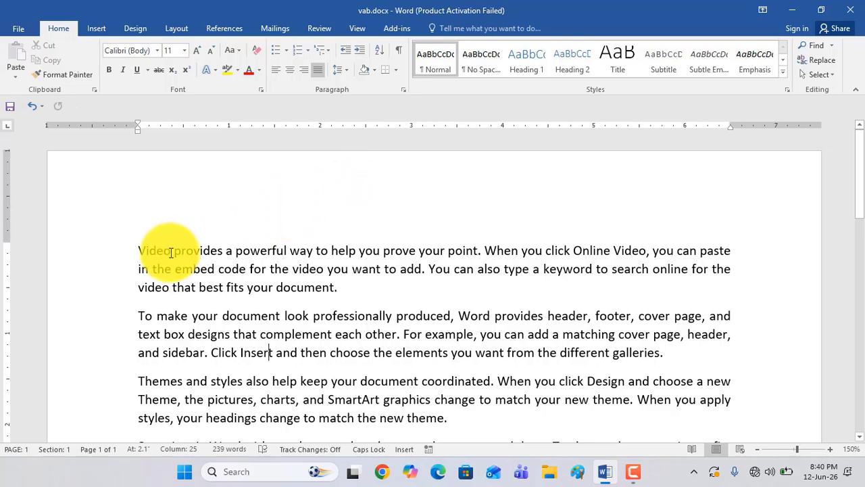
Split the first paragraph into five short lines, breaking it after "point.", "embed", "type" and "online"
scroll(148, 252, down, 2)
scroll(145, 253, up, 1)
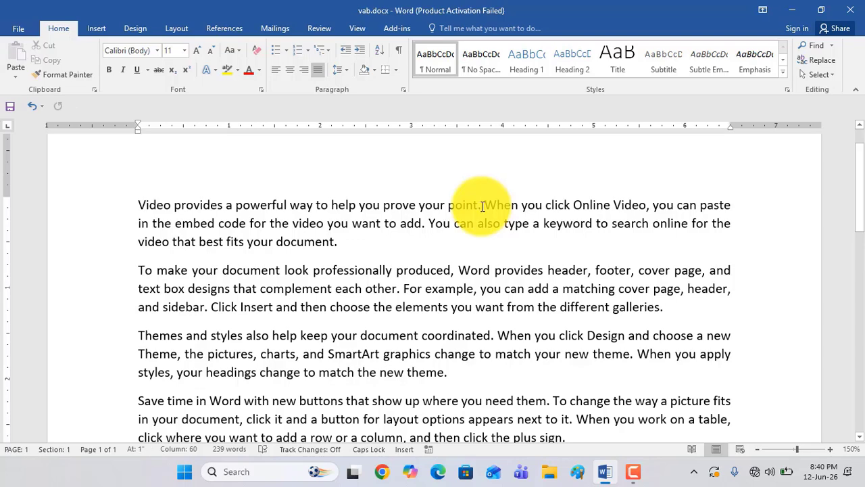
key(Return)
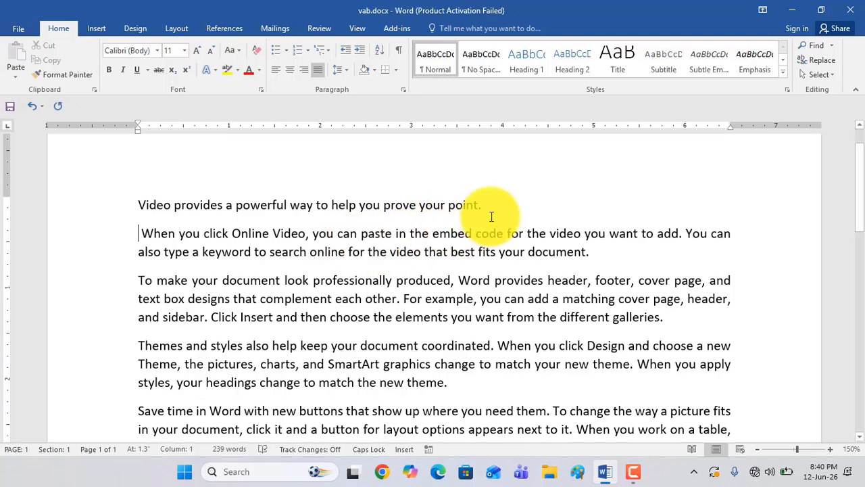
click(484, 204)
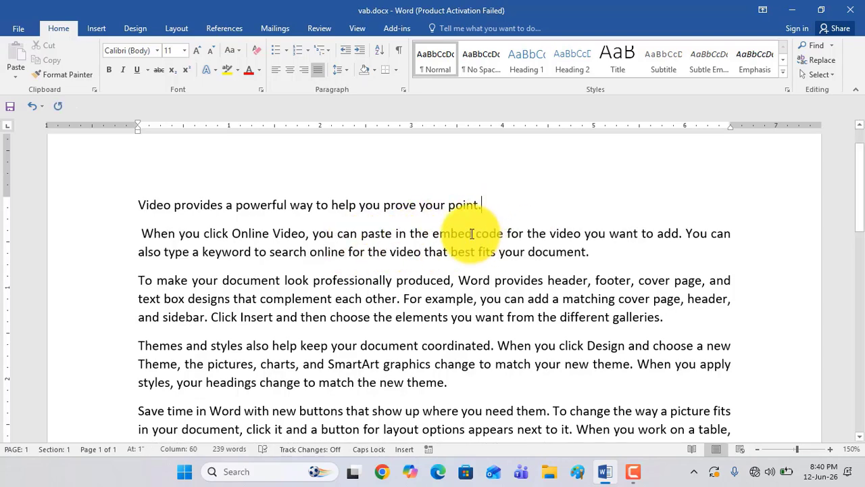
key(Return)
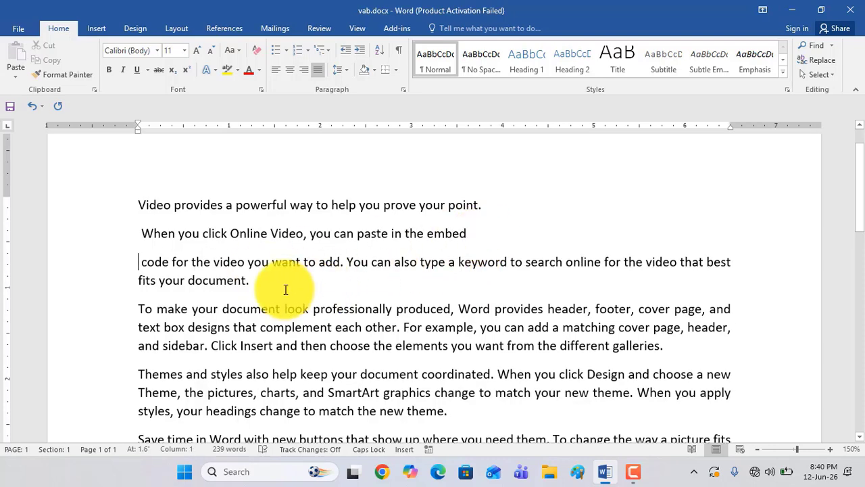
click(447, 266)
key(Return)
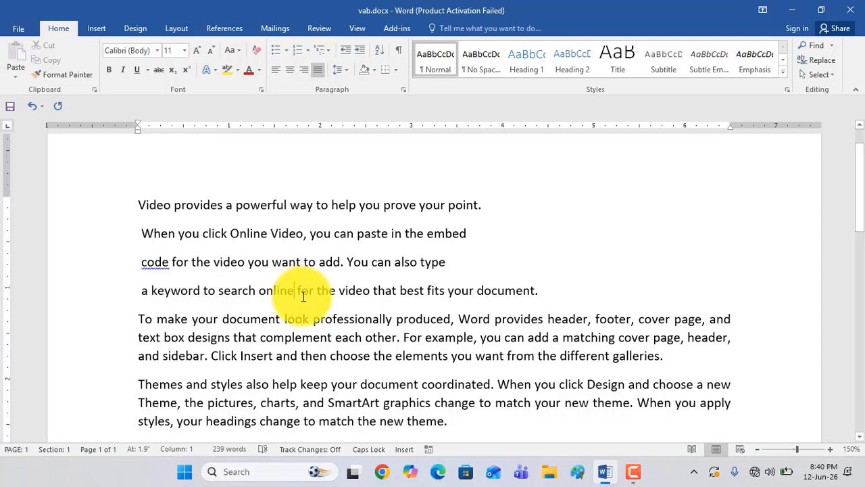
key(Return)
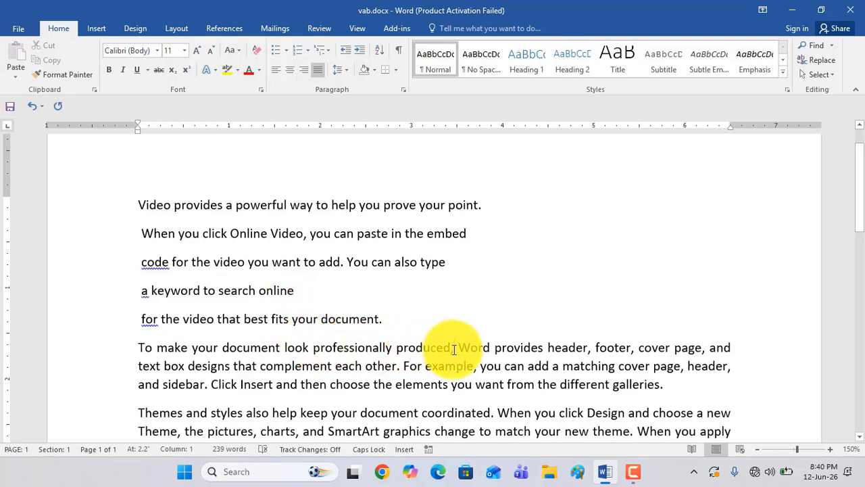
Break the second paragraph after "produced," and insert two blank paragraphs before "Word provides"
click(454, 349)
key(Return)
scroll(457, 338, down, 1)
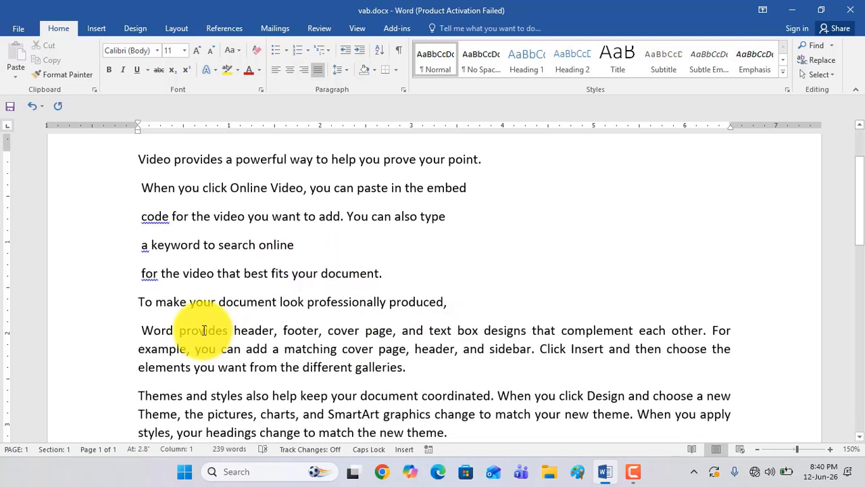
key(Return)
key(Return)
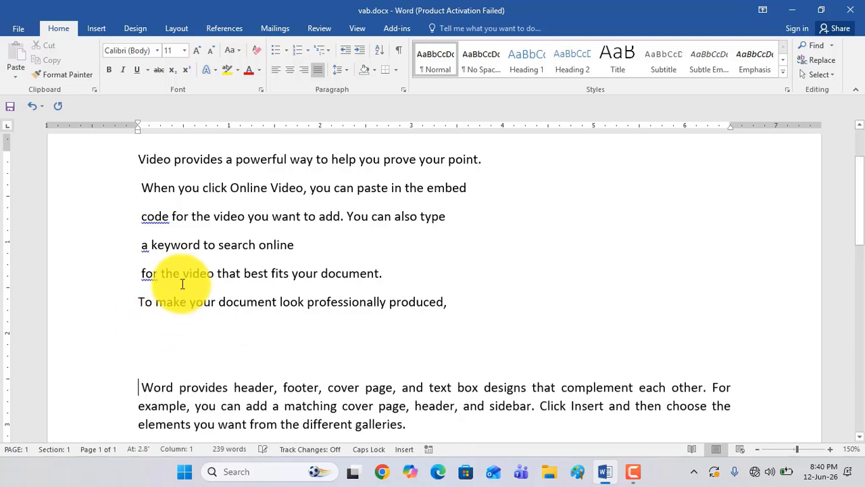
Compare the short lines at the start of the document with the full-width paragraphs below them
shift+click(427, 319)
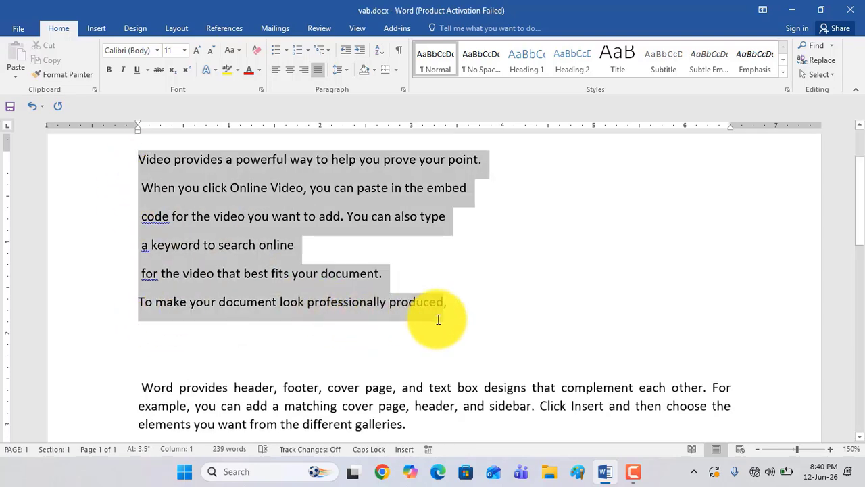
scroll(318, 342, down, 2)
drag(140, 248, 261, 348)
scroll(260, 347, up, 3)
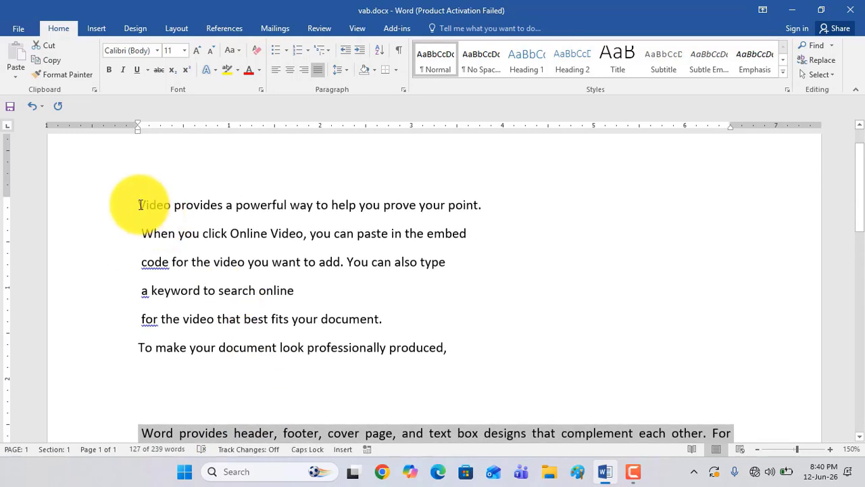
drag(140, 205, 173, 391)
scroll(145, 344, down, 1)
scroll(247, 276, up, 1)
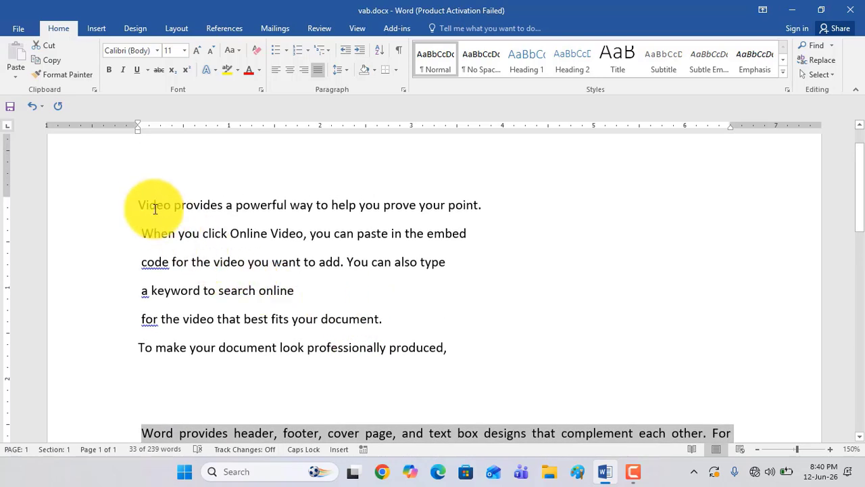
scroll(146, 204, down, 4)
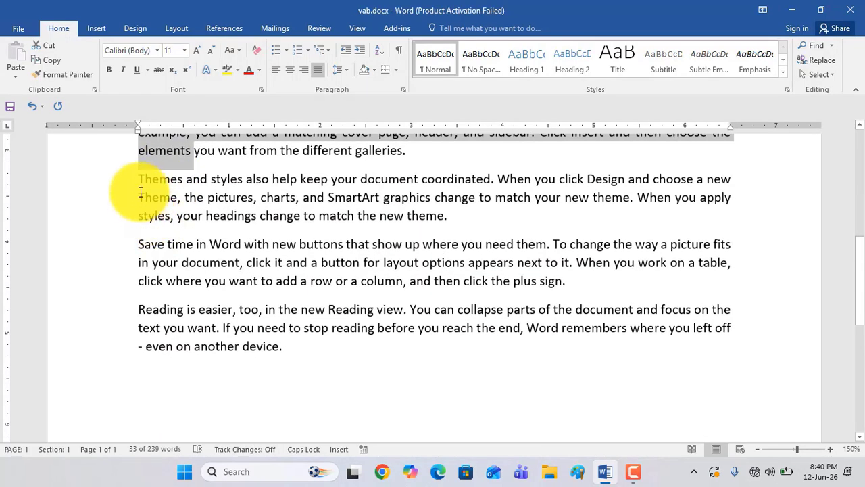
click(192, 272)
scroll(177, 267, up, 1)
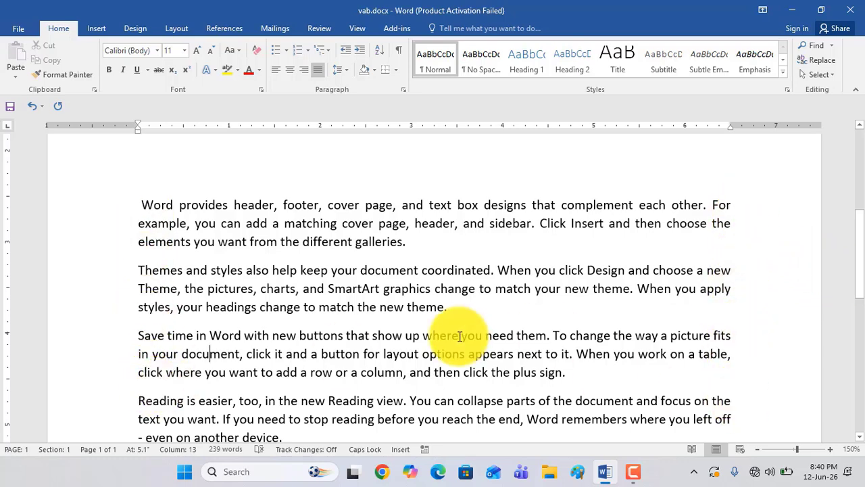
scroll(463, 335, up, 2)
scroll(502, 324, down, 2)
scroll(649, 271, up, 3)
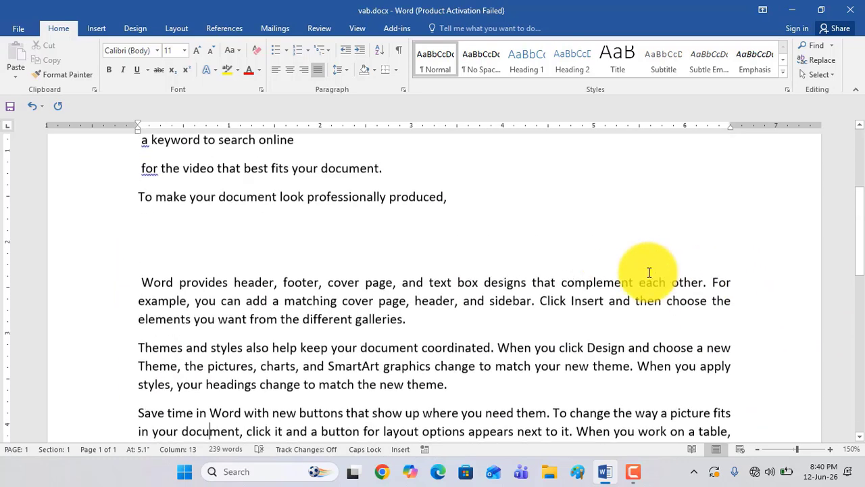
scroll(610, 282, down, 1)
scroll(576, 316, down, 1)
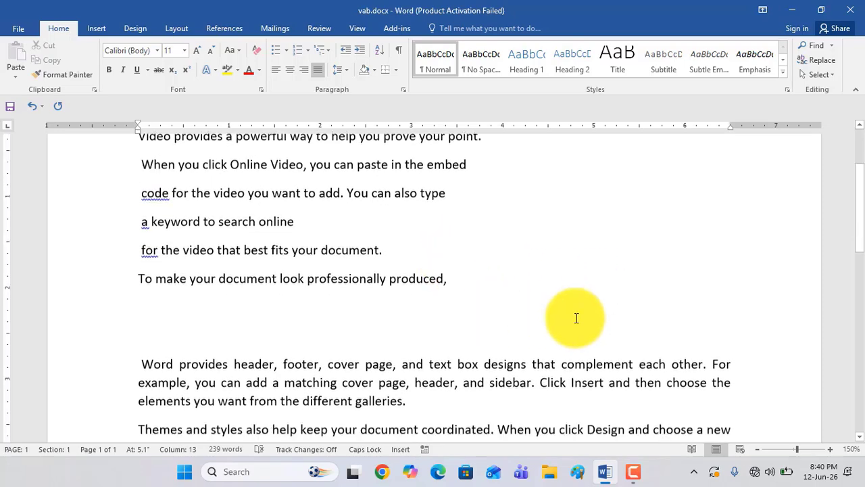
scroll(575, 315, up, 1)
scroll(575, 315, down, 3)
scroll(546, 303, up, 4)
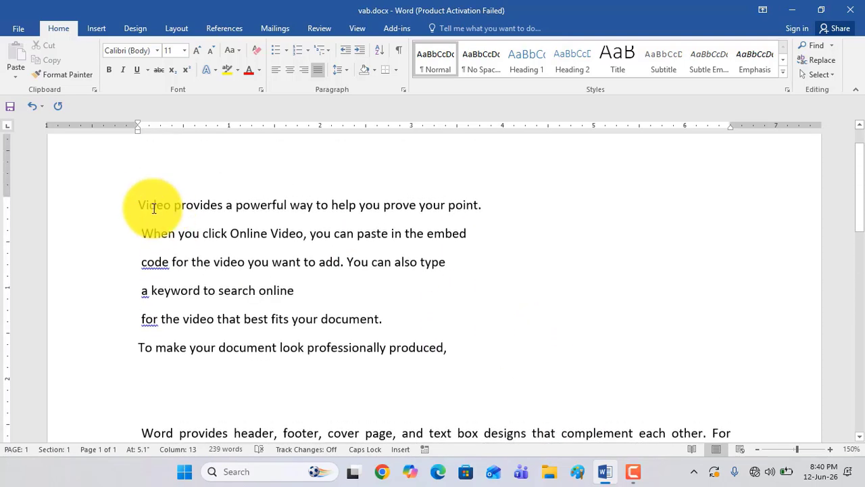
Left-align the six short lines from "Video provides" to "professionally produced,"
drag(138, 203, 469, 347)
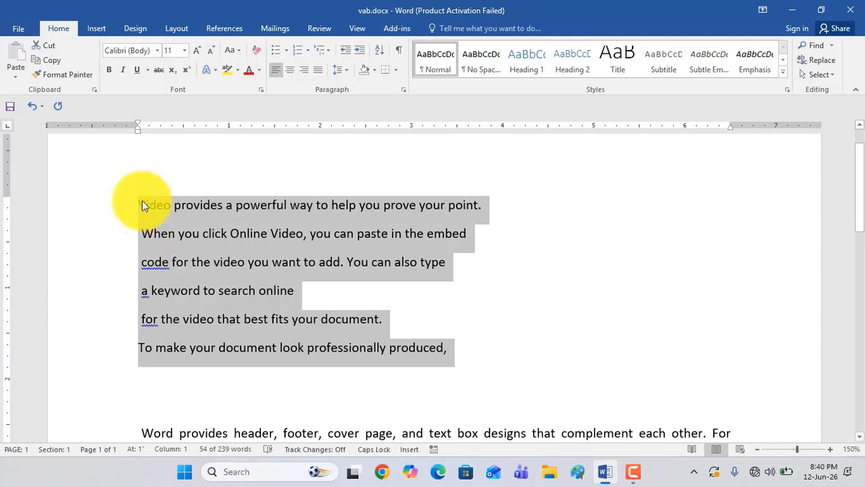
scroll(143, 361, down, 5)
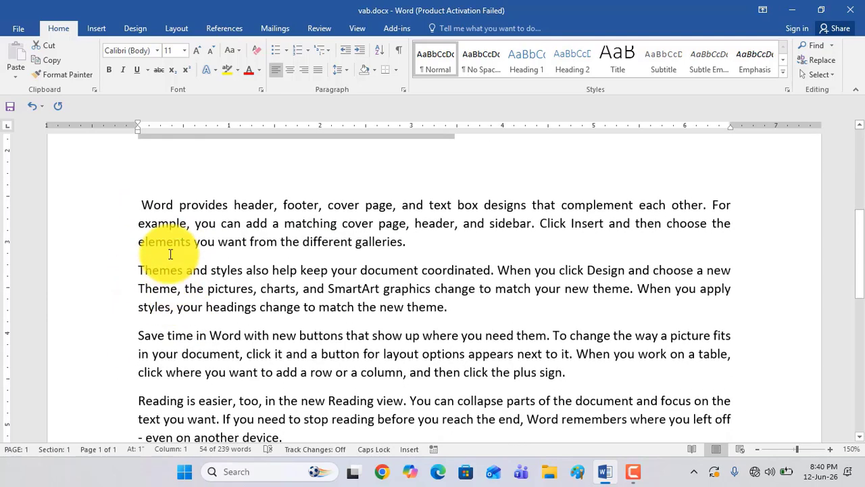
scroll(149, 361, up, 5)
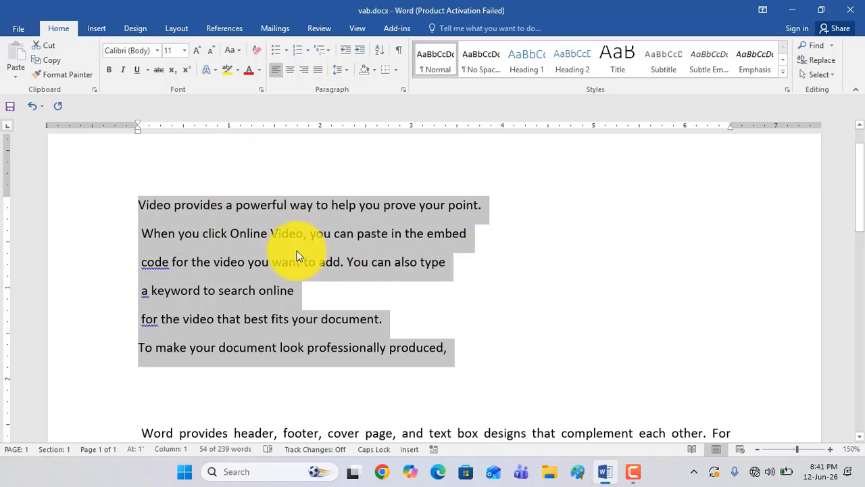
Center the six short lines, and change their alignment to right
click(291, 77)
click(404, 263)
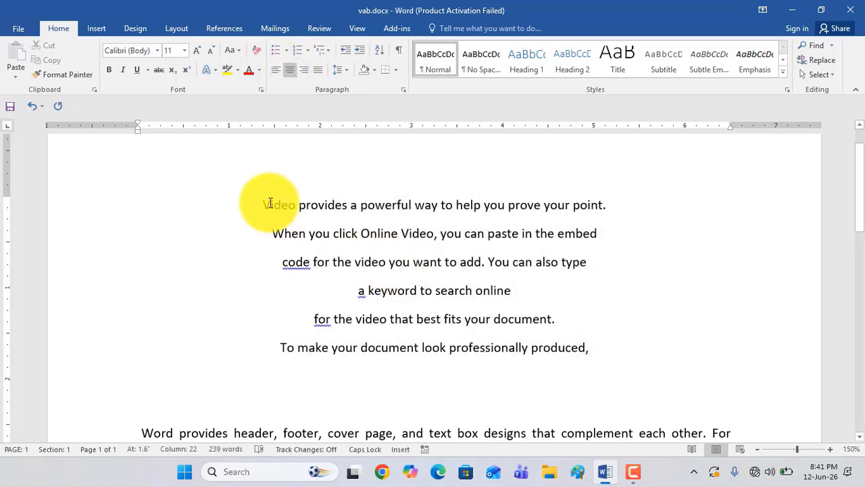
drag(269, 204, 587, 357)
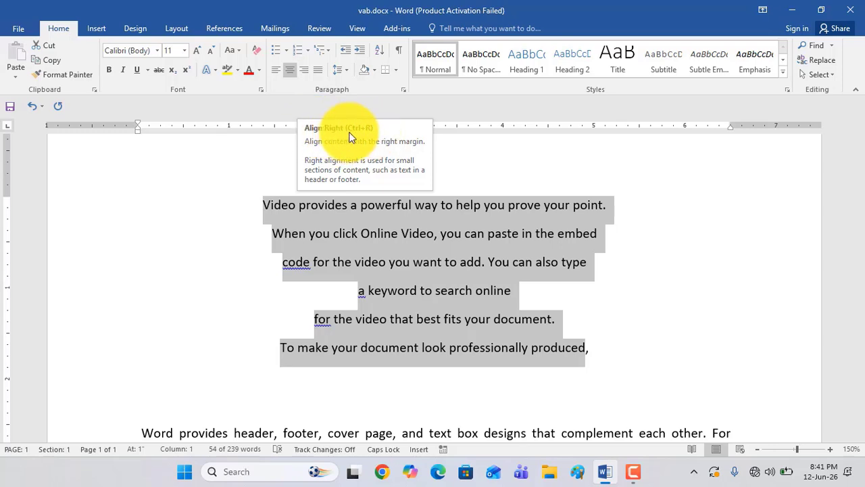
click(307, 72)
Switch the short lines from "point." to "produced," through left, center and right alignment, finishing with justified
drag(703, 207, 744, 357)
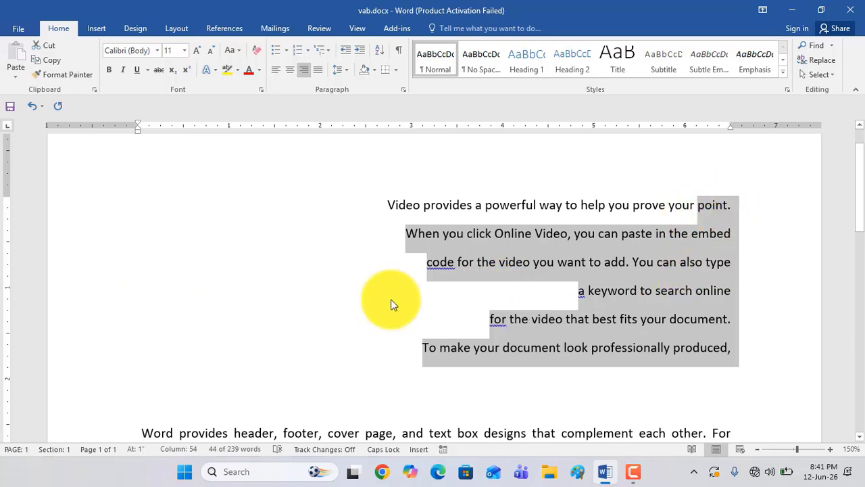
click(273, 73)
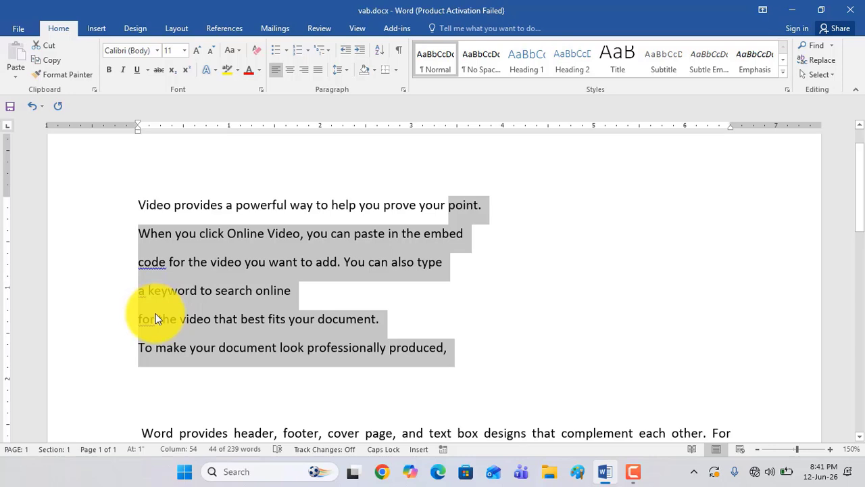
click(290, 73)
click(303, 73)
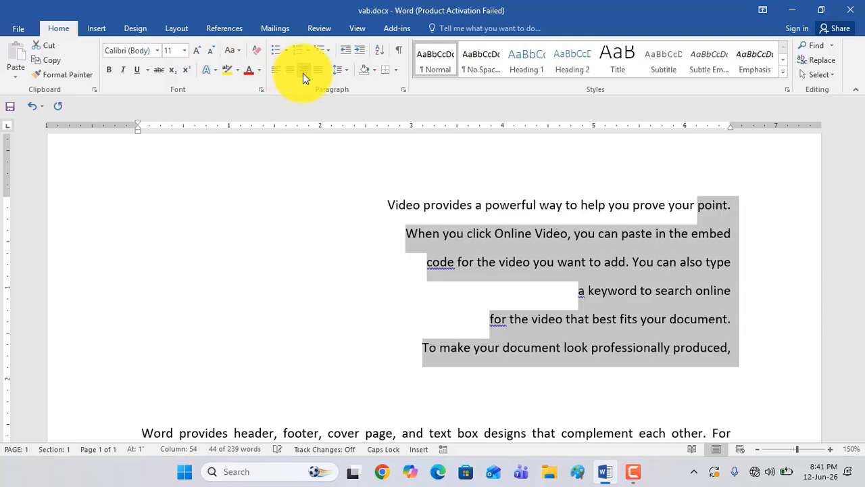
click(317, 72)
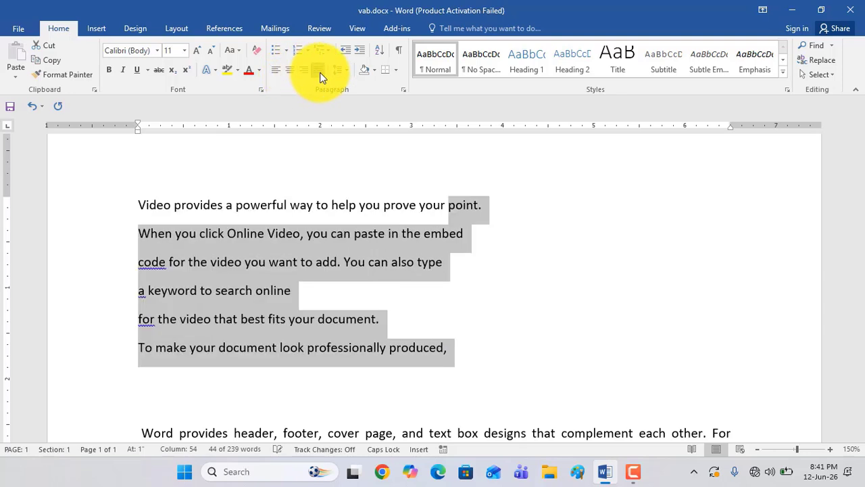
Examine how justified alignment affects the six short lines compared with the full paragraphs below
click(186, 264)
drag(138, 204, 428, 362)
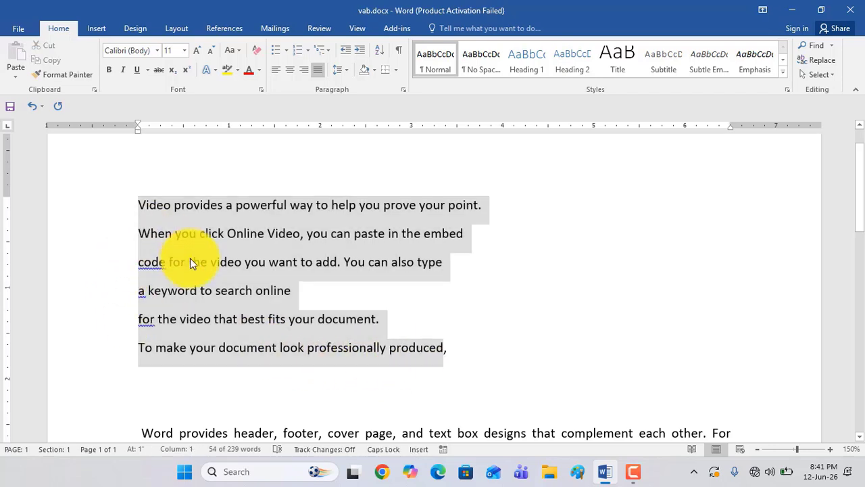
click(188, 261)
drag(138, 206, 448, 360)
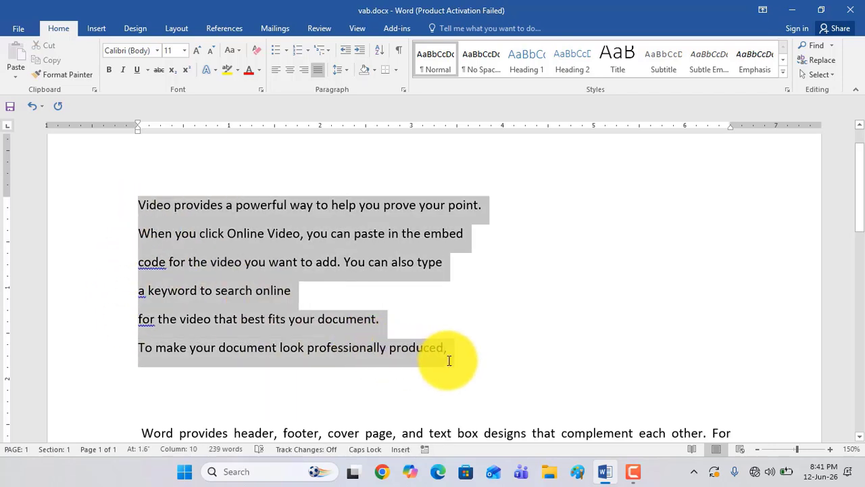
scroll(280, 286, down, 3)
drag(138, 251, 413, 298)
click(146, 317)
scroll(208, 339, down, 1)
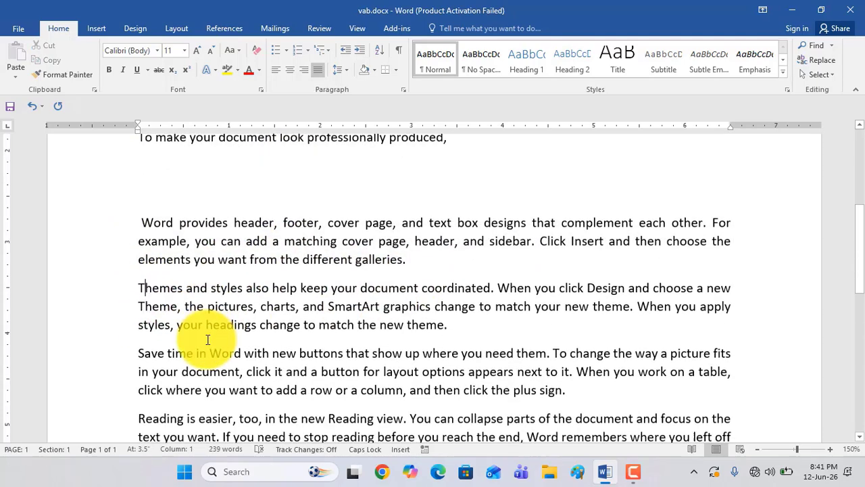
scroll(208, 339, down, 1)
scroll(207, 340, up, 1)
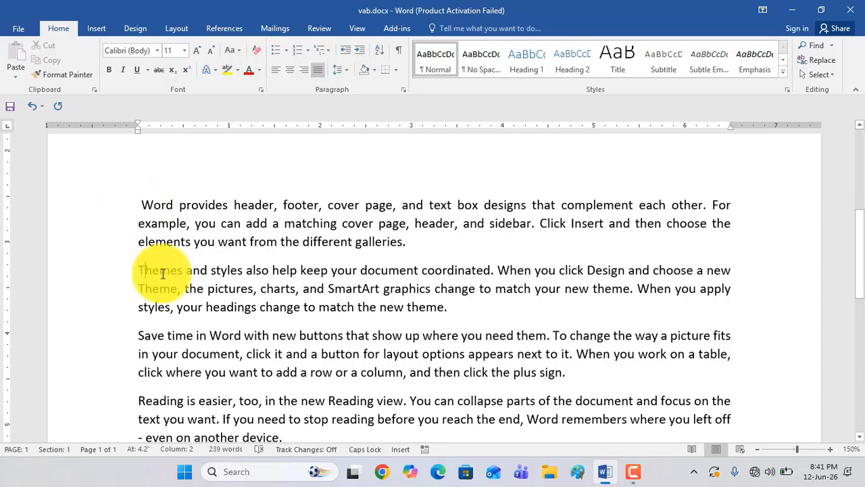
Left-align all paragraphs from "Word provides header" to the end of the document and check their right edge
drag(140, 204, 303, 394)
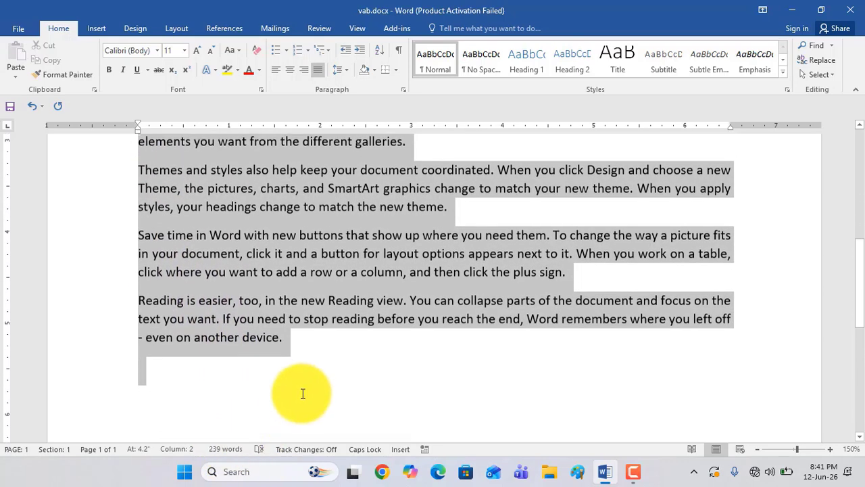
click(276, 75)
scroll(264, 299, up, 2)
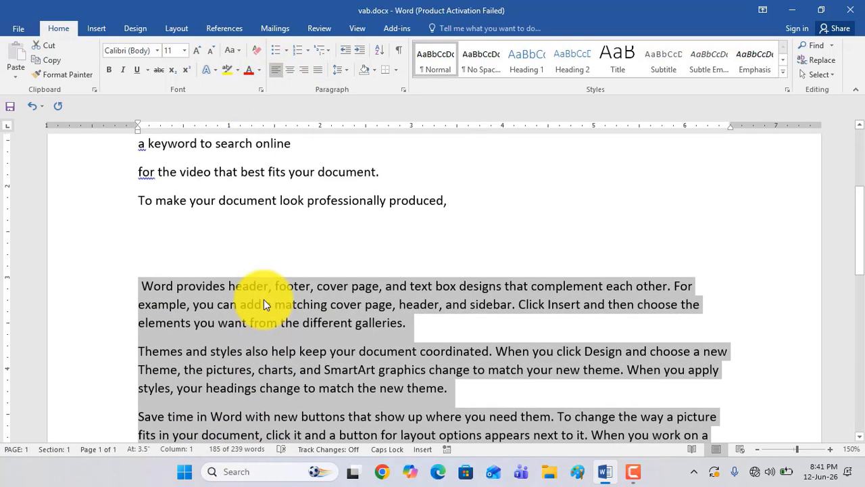
scroll(263, 300, down, 1)
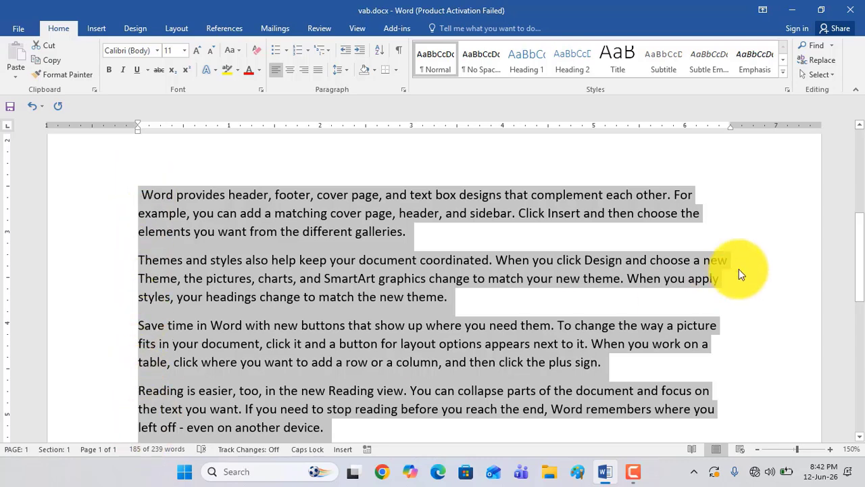
scroll(718, 358, down, 2)
scroll(508, 367, up, 1)
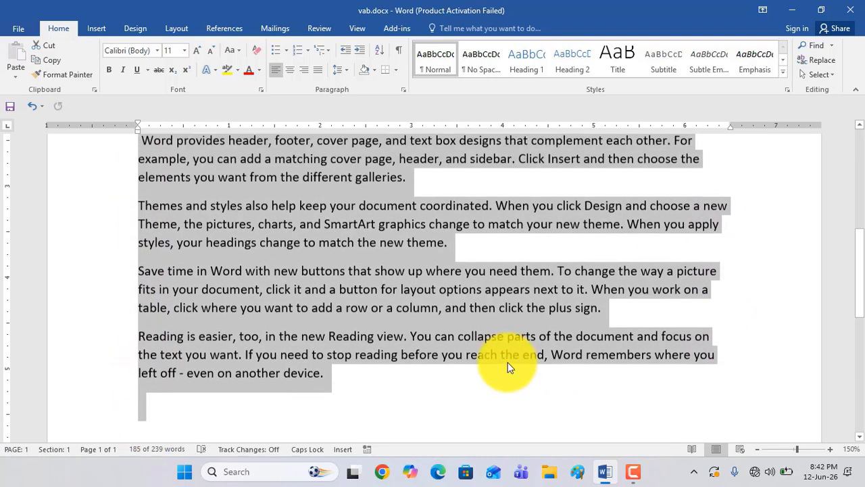
Replace the selected paragraphs with sample text generated by =RAND()
key(Delete)
scroll(411, 329, up, 3)
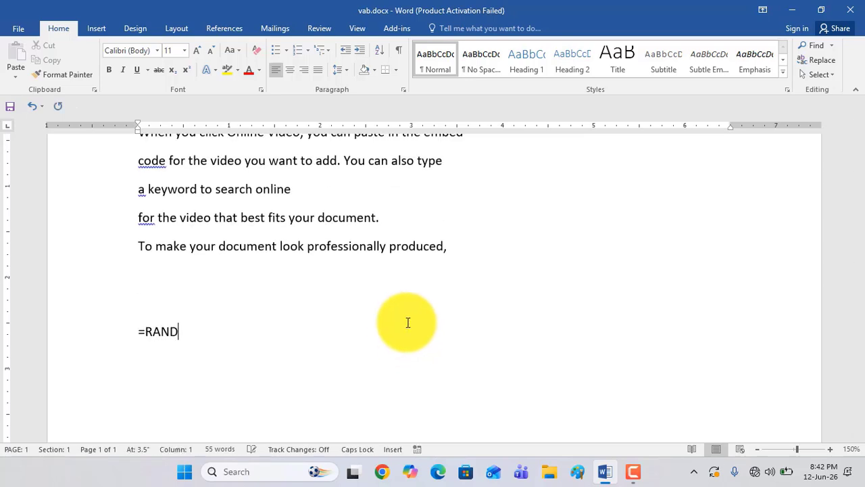
key(Return)
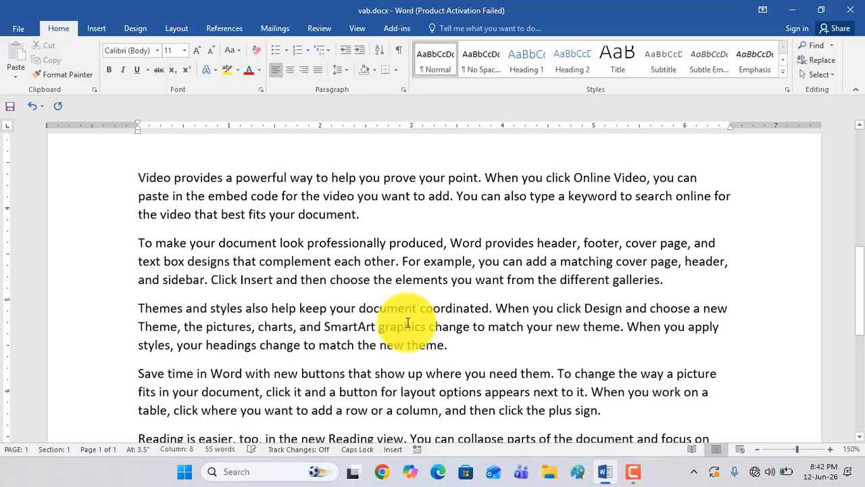
Center the six short lines from "Video provides" to "produced," and then right-align them
scroll(404, 335, up, 8)
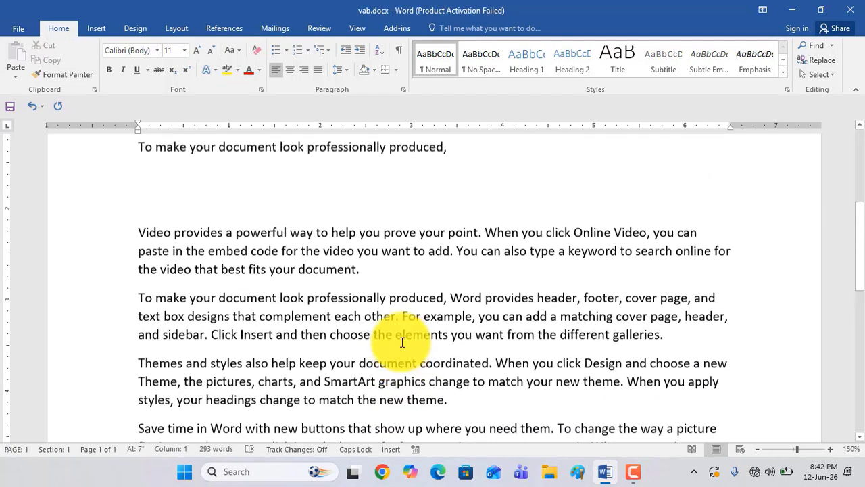
drag(139, 217, 427, 359)
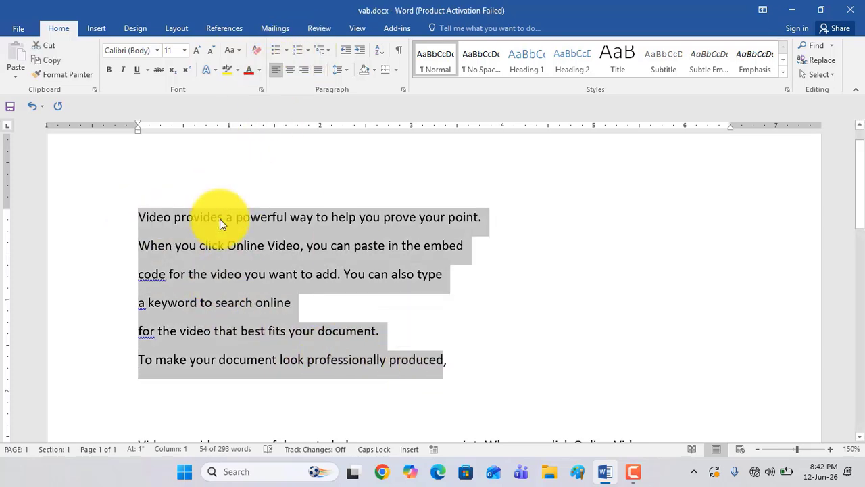
click(289, 70)
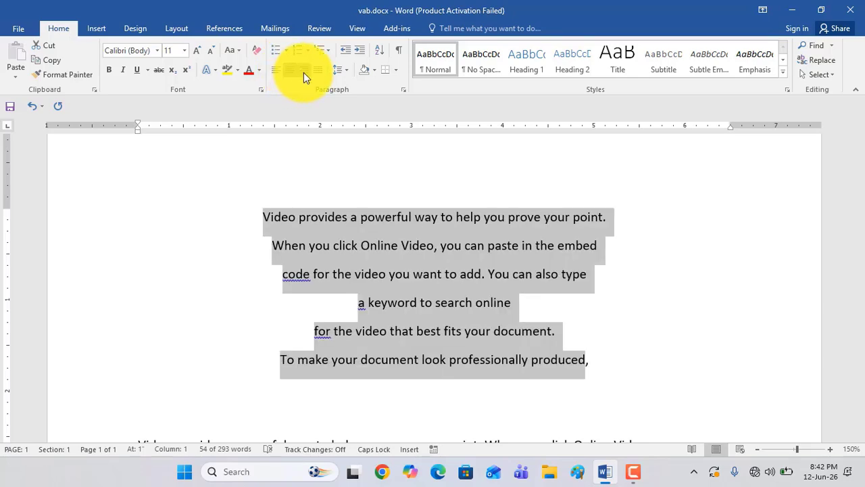
click(304, 73)
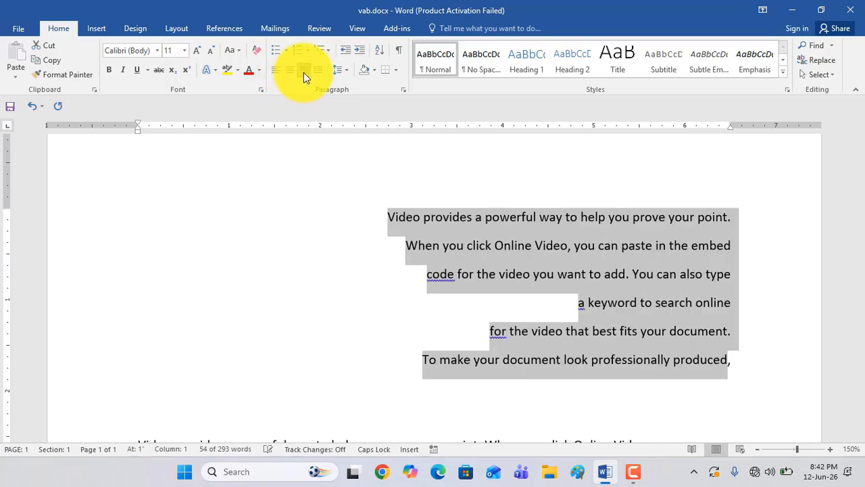
scroll(349, 164, down, 5)
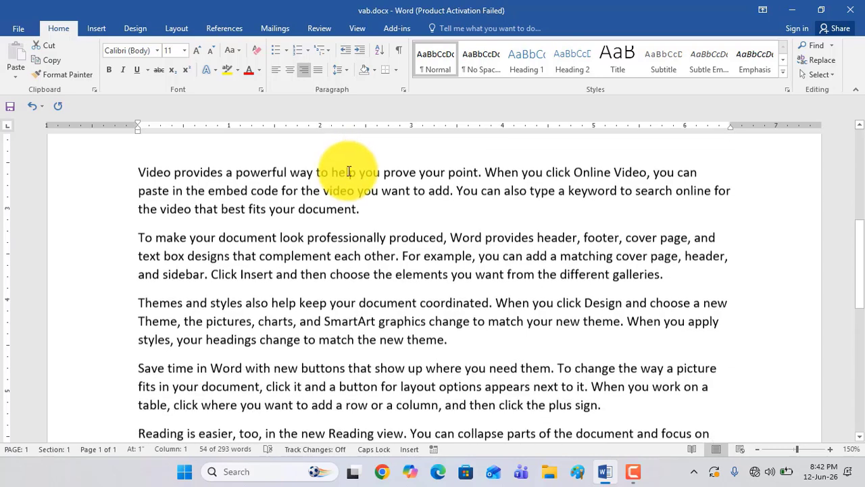
scroll(199, 299, down, 1)
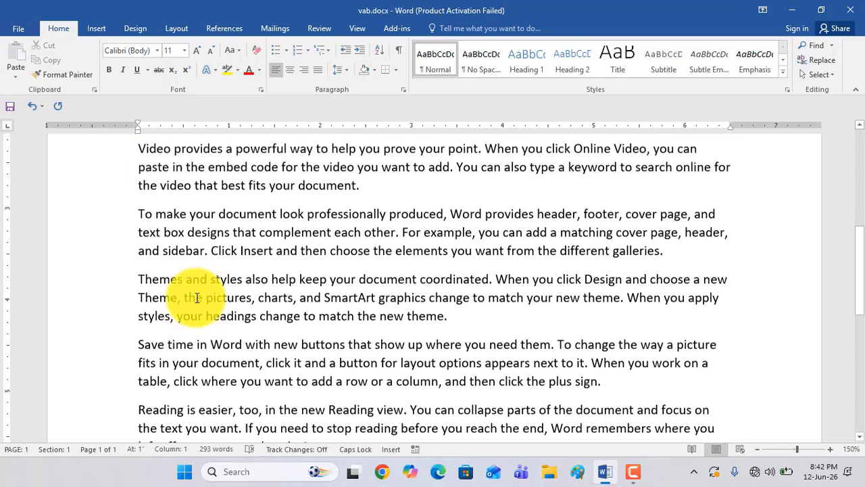
scroll(202, 223, up, 2)
click(142, 213)
drag(142, 214, 213, 348)
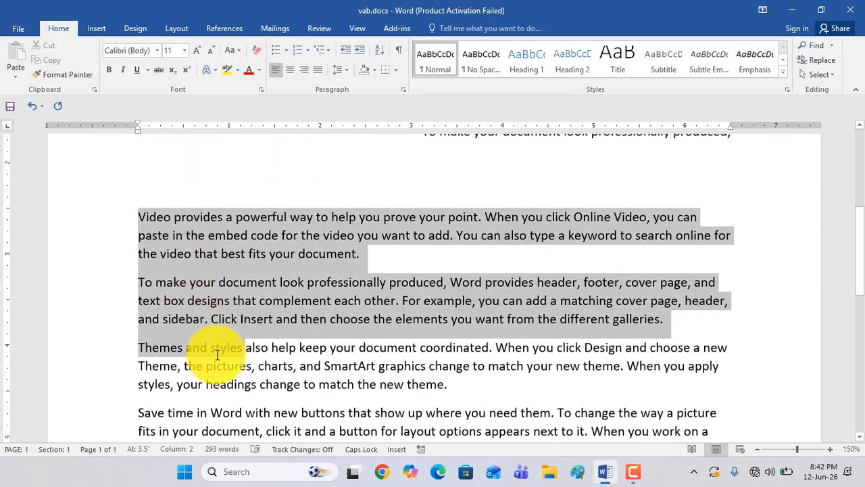
scroll(214, 346, down, 2)
scroll(213, 344, down, 1)
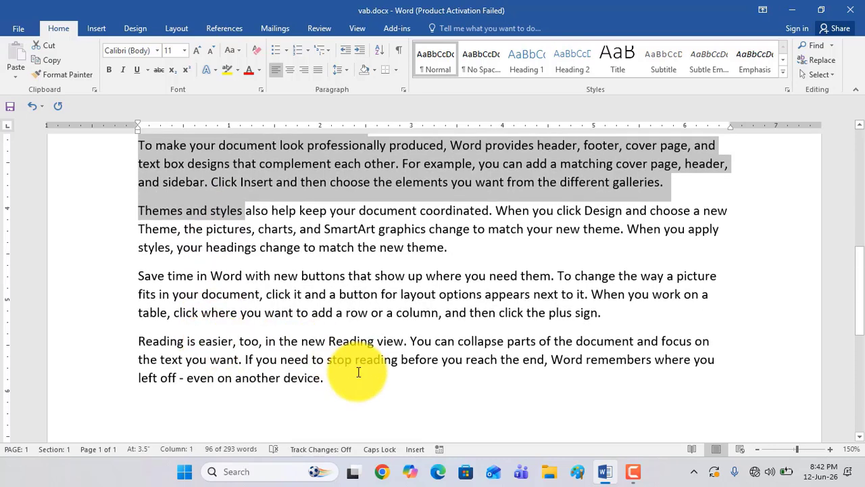
drag(331, 378, 152, 270)
Justify all full paragraphs from "Video provides a powerful way" to the end of the document and check their edges
scroll(210, 317, up, 2)
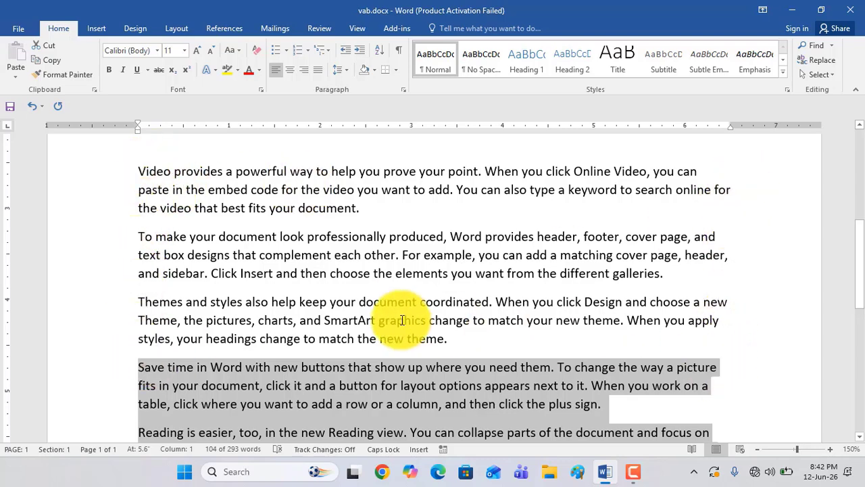
scroll(378, 280, up, 1)
scroll(379, 280, up, 1)
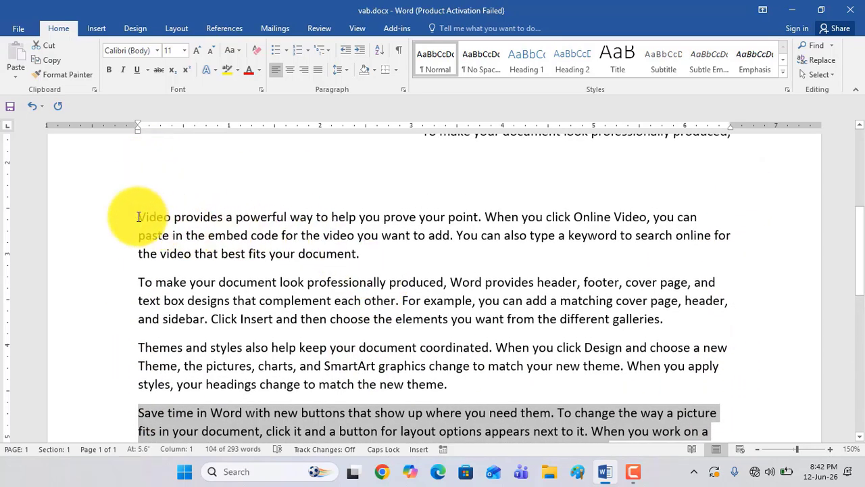
drag(145, 220, 222, 399)
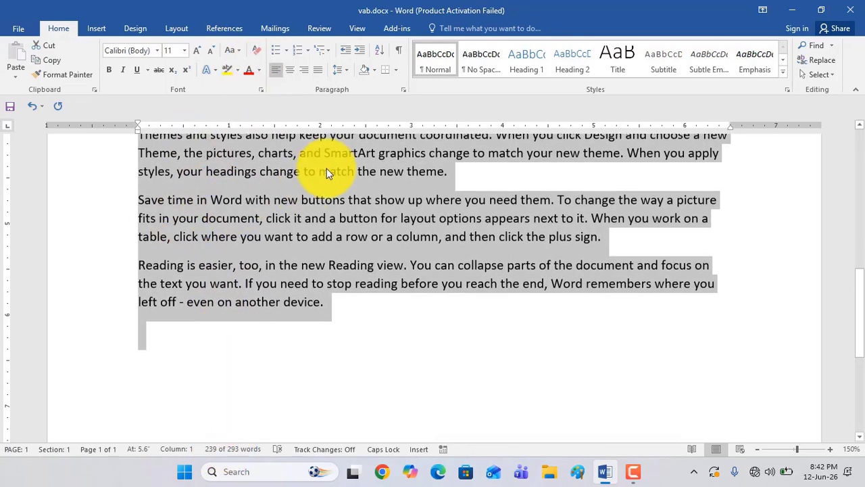
click(317, 71)
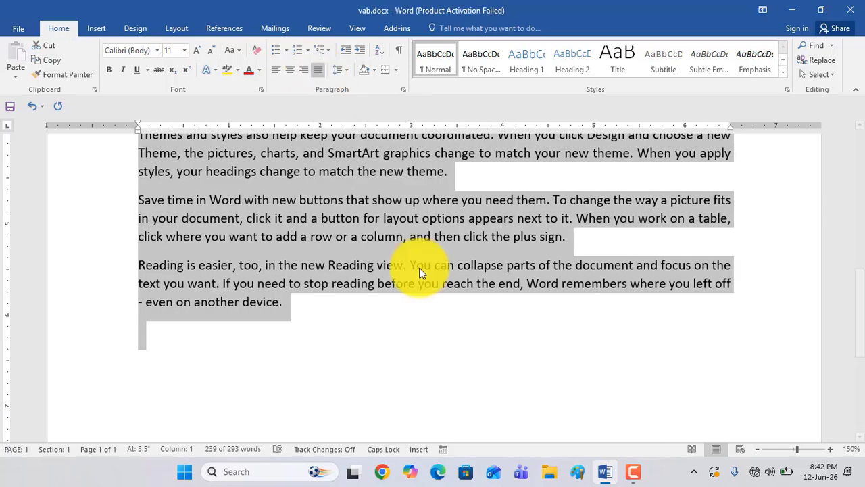
scroll(442, 318, up, 2)
scroll(442, 319, up, 1)
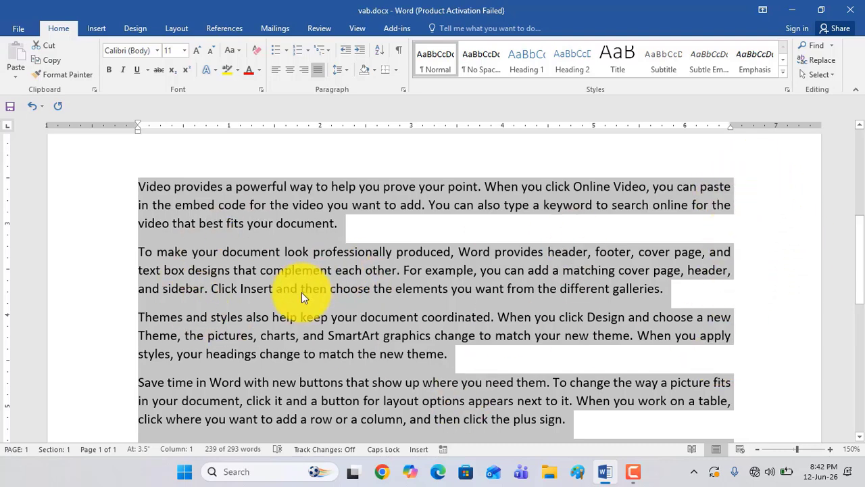
click(340, 288)
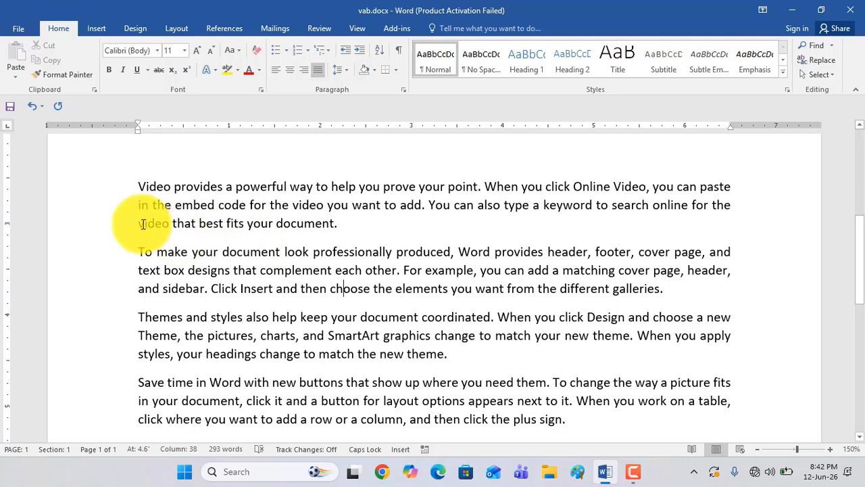
Append the filler text "DFRG DFGT HFJTU DFZGTH DFAEFDGERG RT54Y SRSEF4ET SRT54RT45RG5" to the end of the first full paragraph
drag(137, 224, 346, 220)
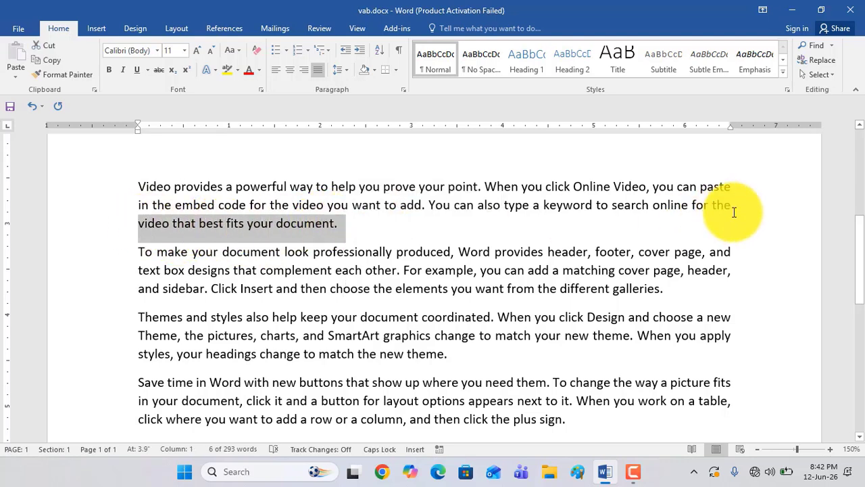
click(730, 207)
click(337, 223)
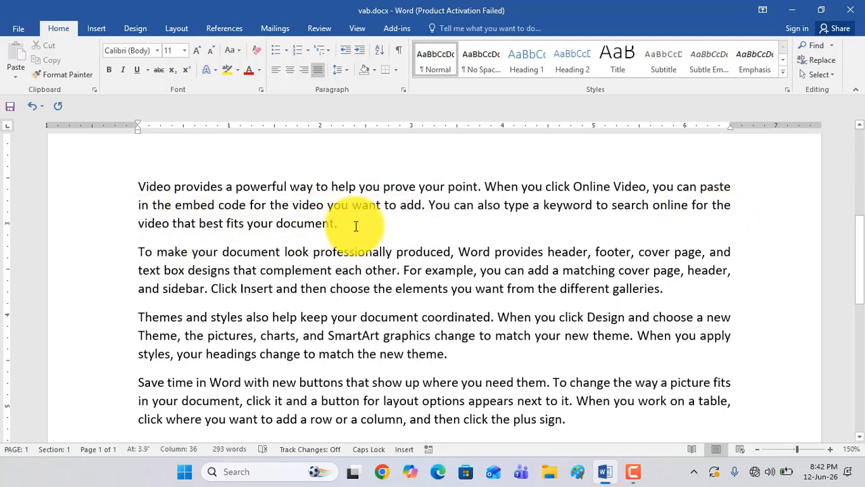
text(DF)
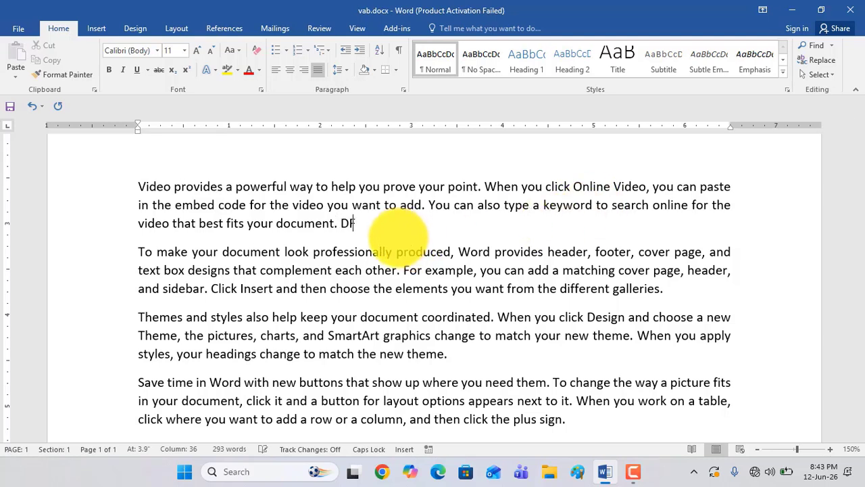
text(RG DFGT )
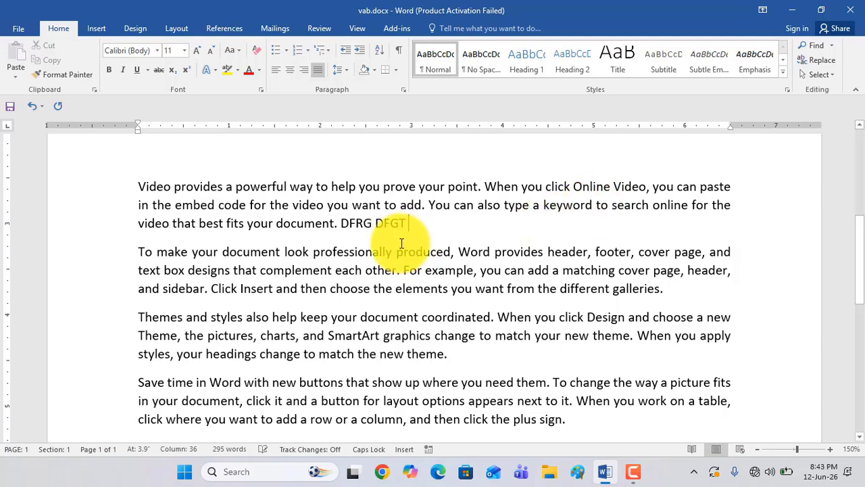
text(HFJTU DFZG)
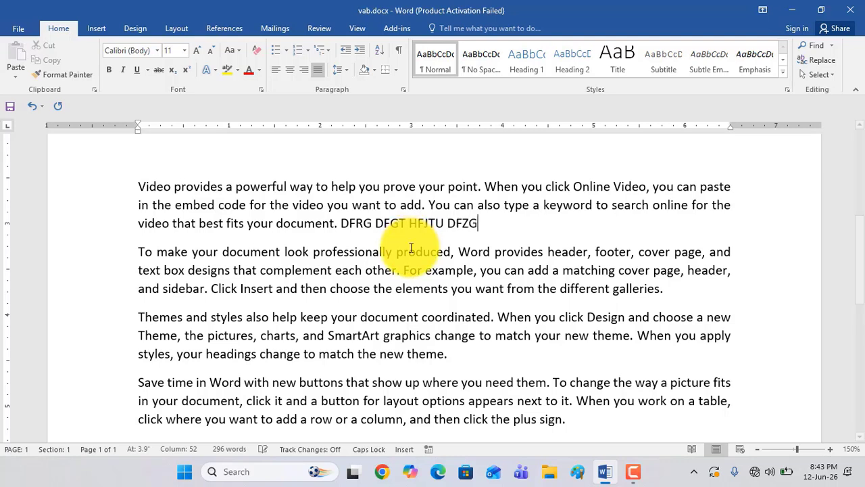
text(TH DFAEF)
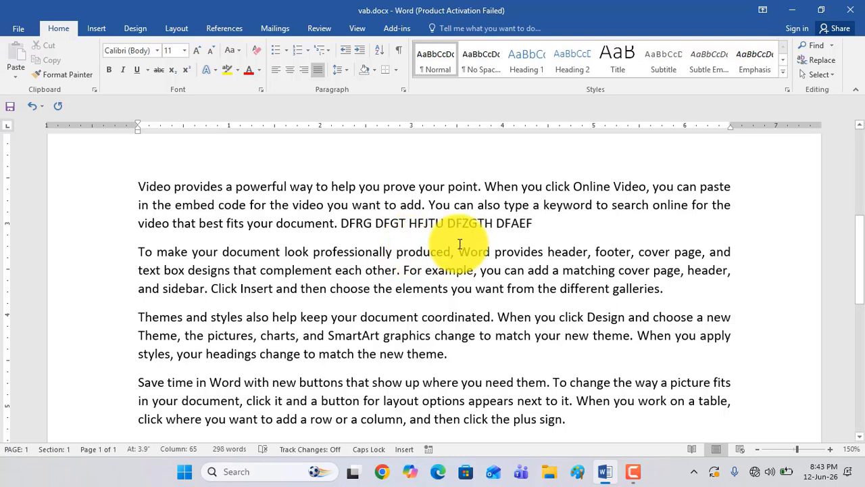
text(DGERG RT54Y)
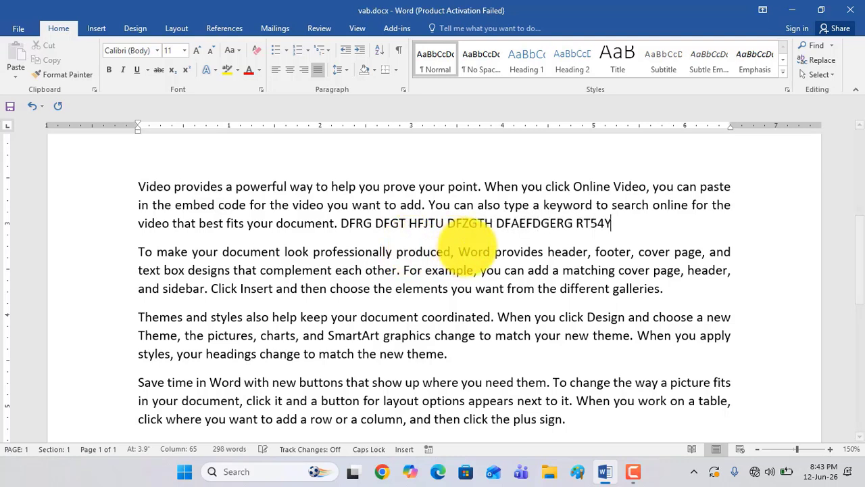
text( SR)
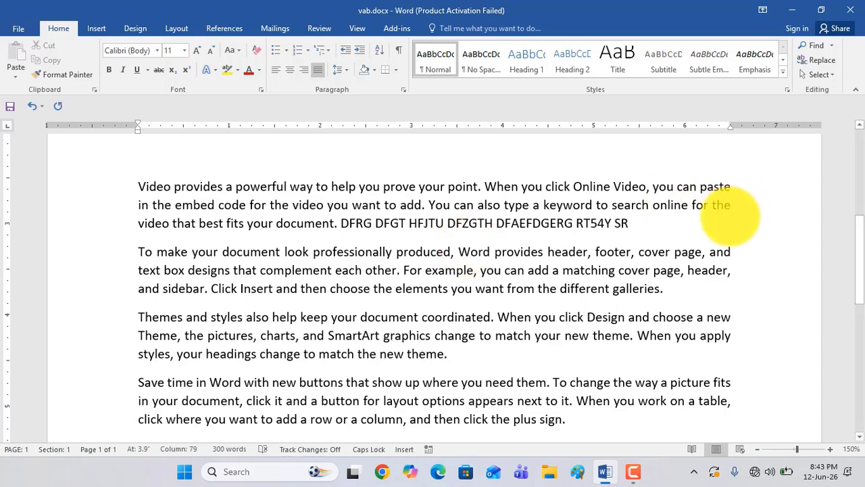
text(SEF4ET SRT54)
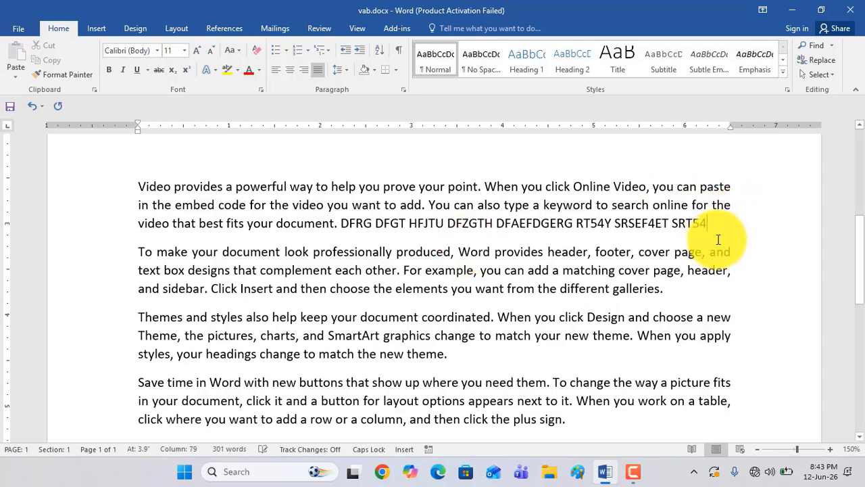
key(alt+space)
text(RT45)
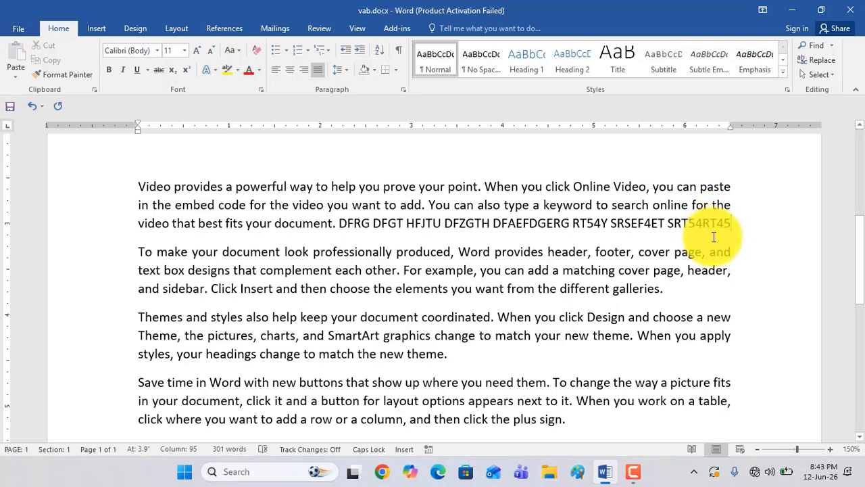
text(RG5)
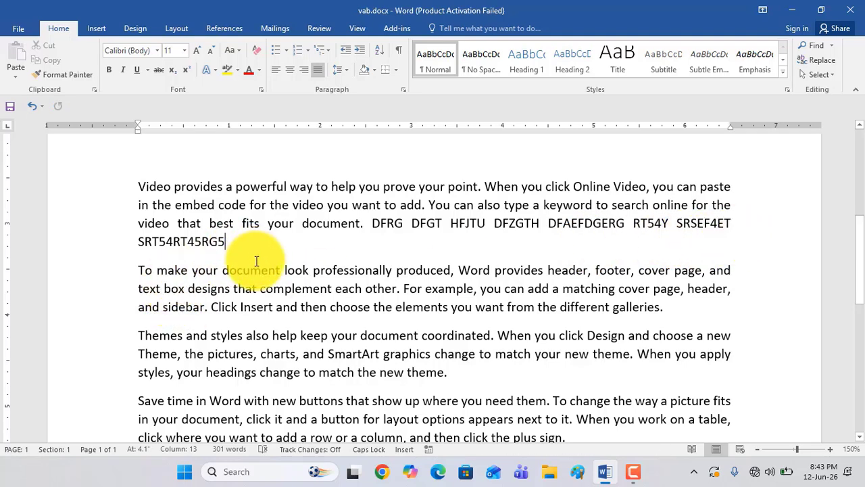
Examine the line edges and word spacing of the justified full paragraphs against the right-aligned short lines above them
scroll(473, 251, down, 1)
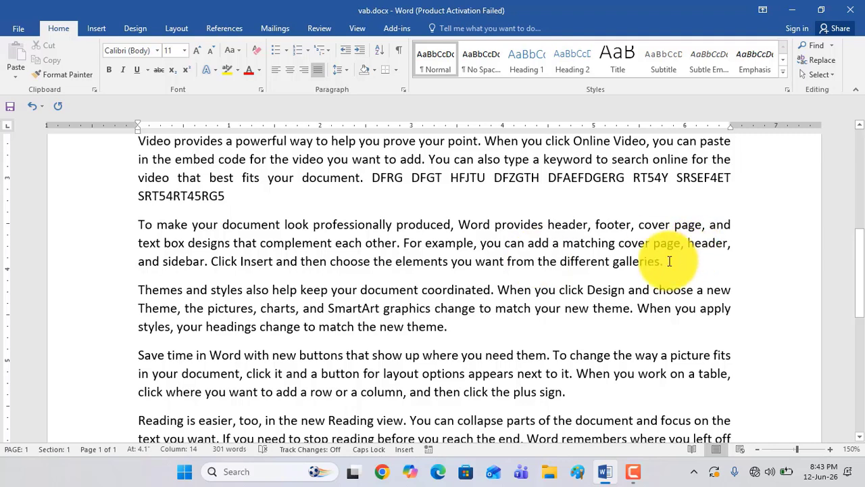
click(505, 308)
scroll(396, 277, up, 2)
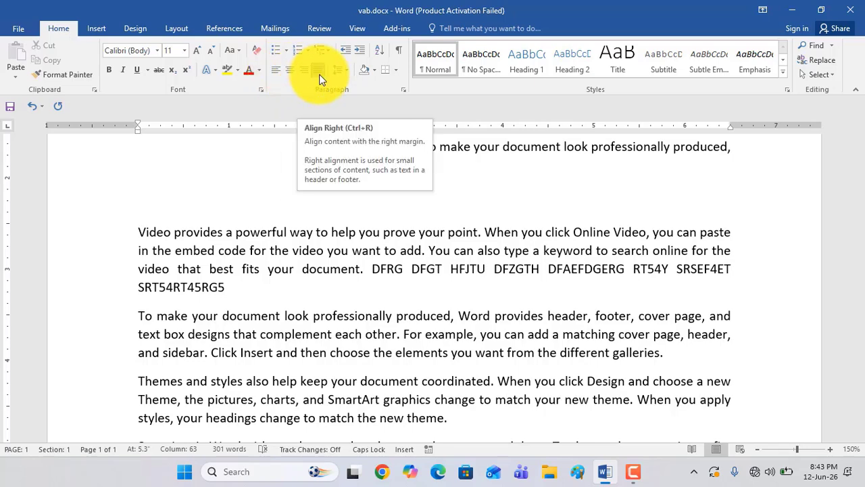
scroll(327, 297, down, 2)
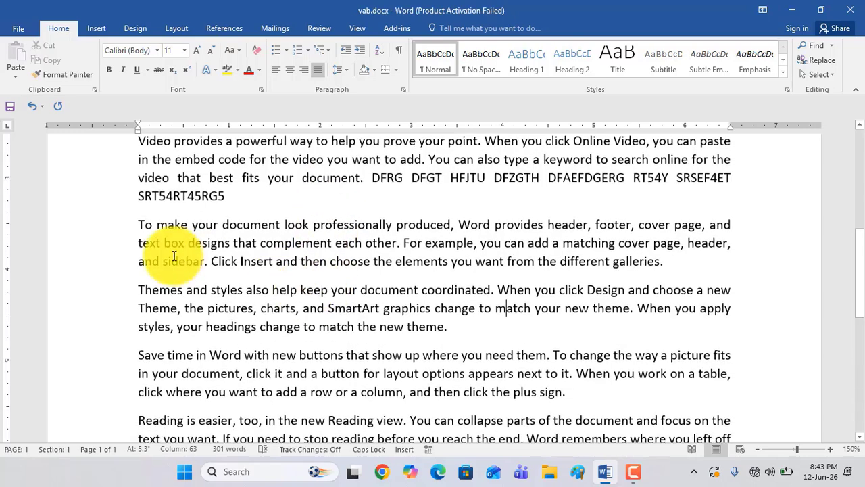
triple_click(165, 158)
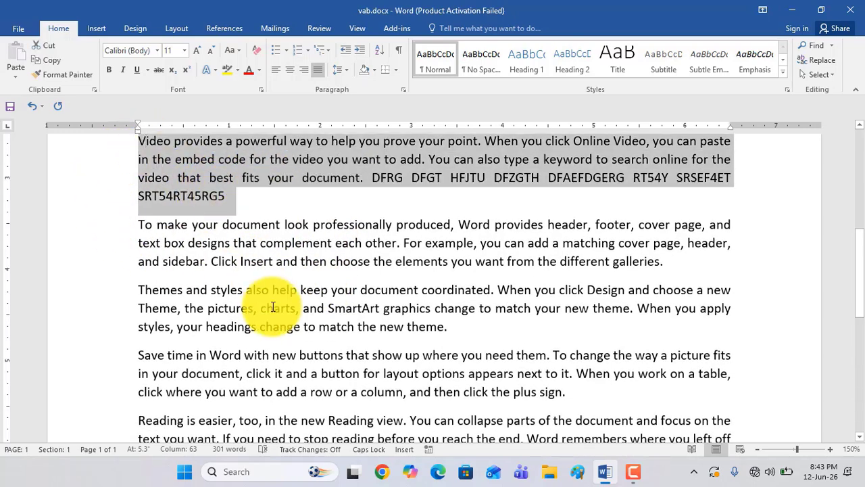
scroll(271, 305, up, 3)
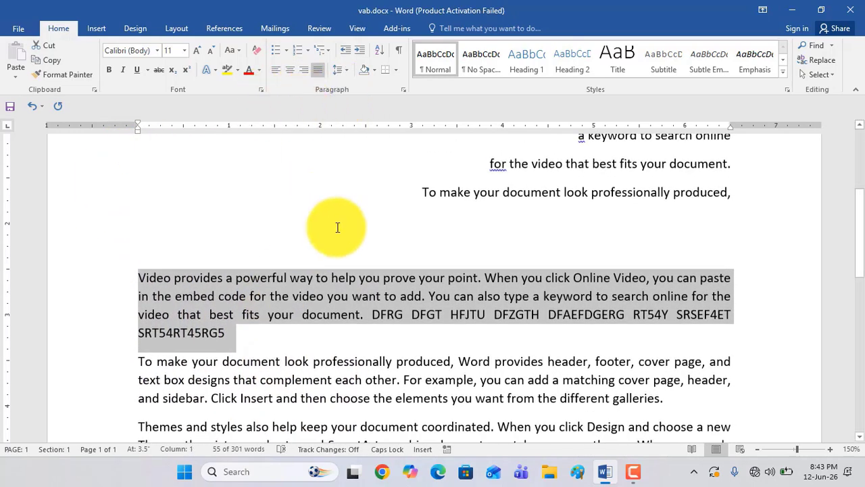
scroll(336, 228, down, 1)
scroll(482, 155, up, 5)
scroll(408, 201, down, 1)
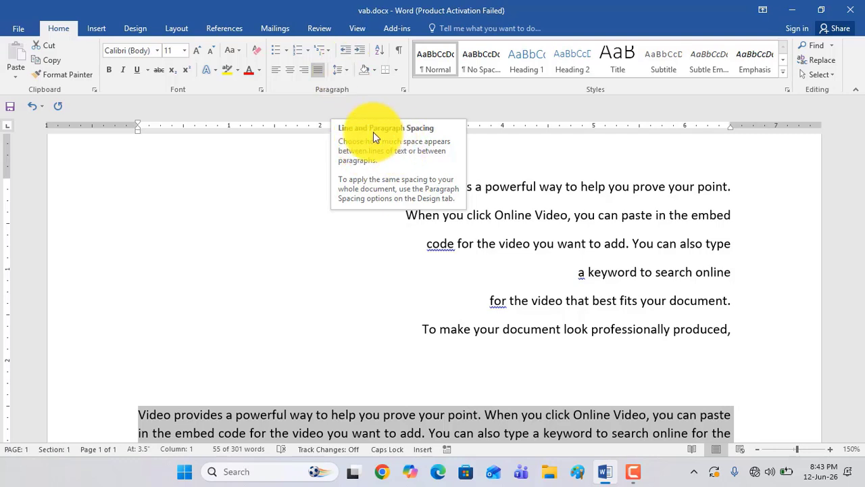
scroll(483, 259, up, 1)
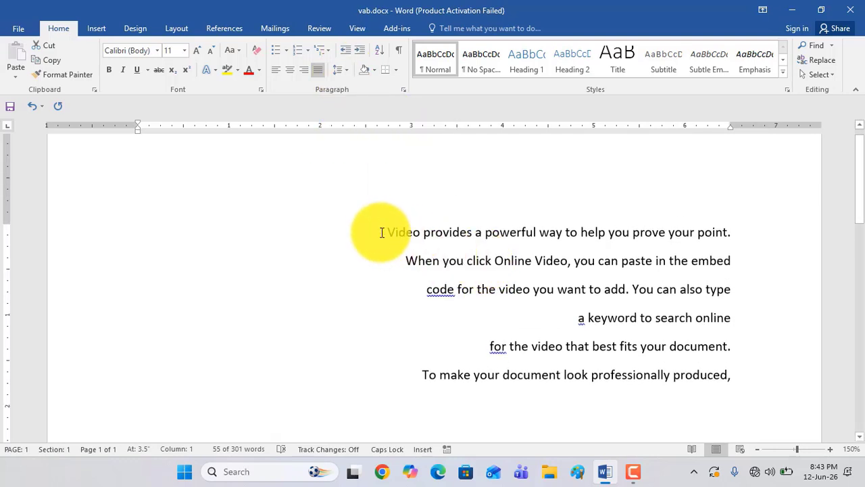
Highlight the second short line, "When you click Online Video, you can paste in the embed", in yellow
drag(387, 232, 742, 232)
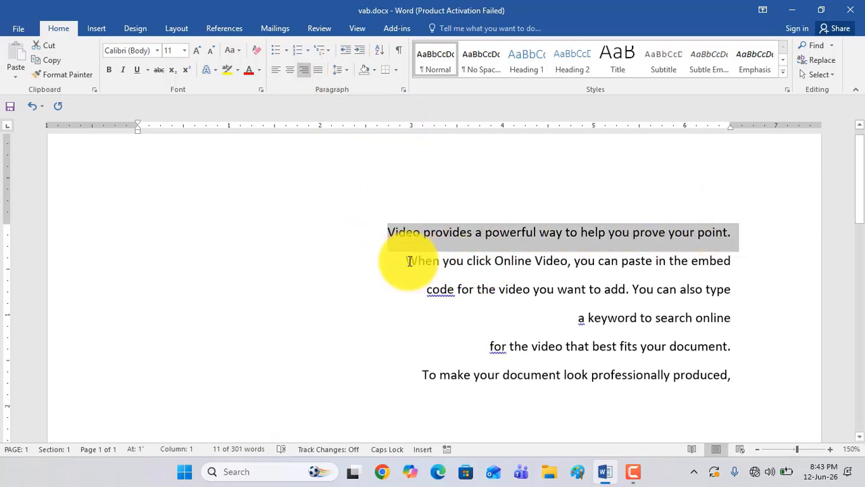
drag(405, 262, 730, 267)
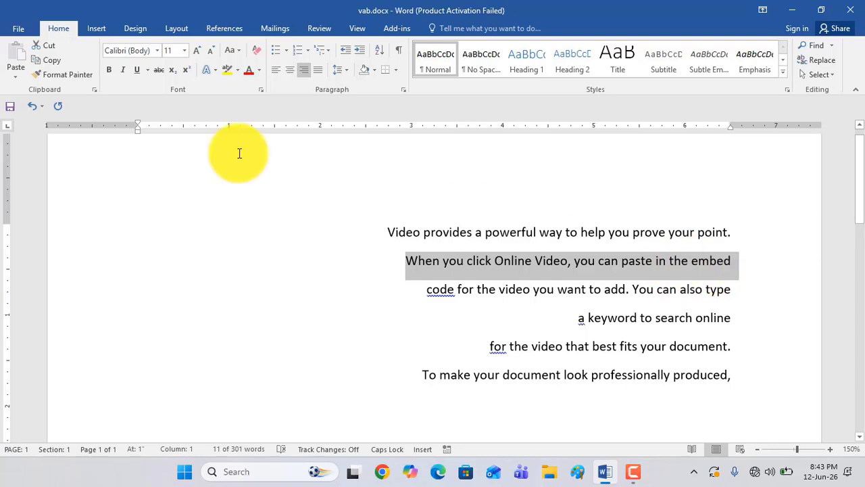
click(227, 72)
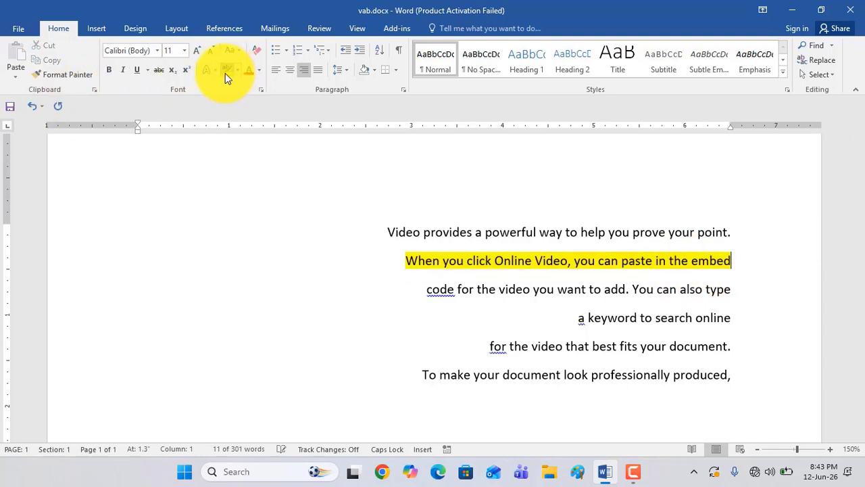
Highlight the first short line, "Video provides a powerful way to help you prove your point.", in bright green
drag(387, 231, 735, 241)
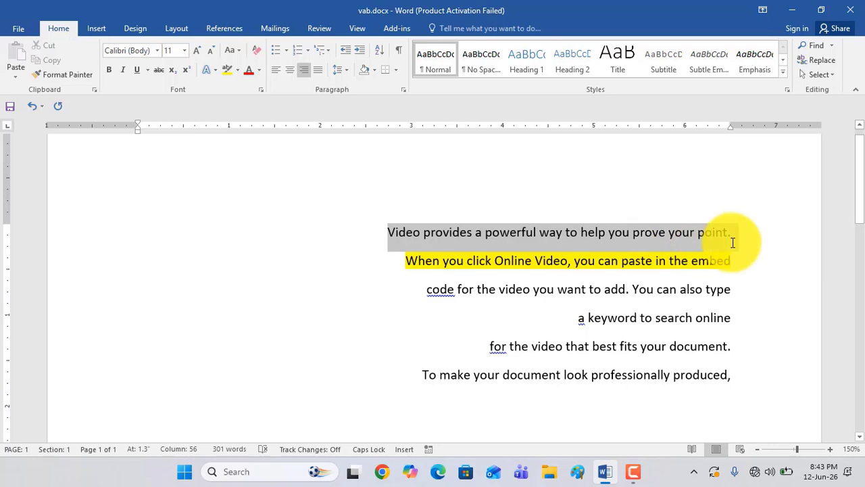
click(241, 72)
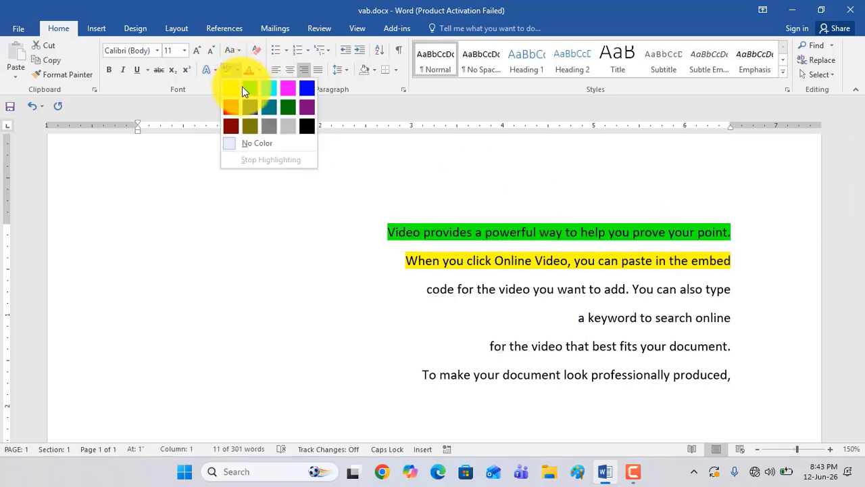
click(246, 88)
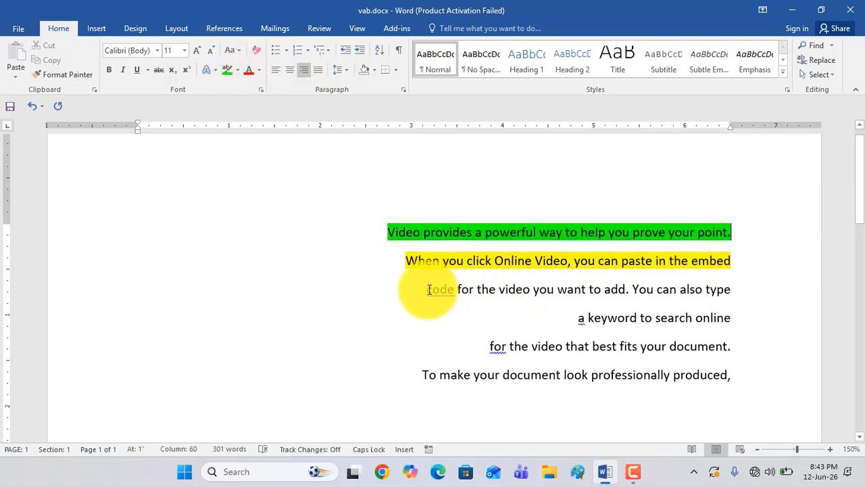
Highlight the third short line, "code for the video you want to add. You can also type", in red
drag(427, 290, 761, 297)
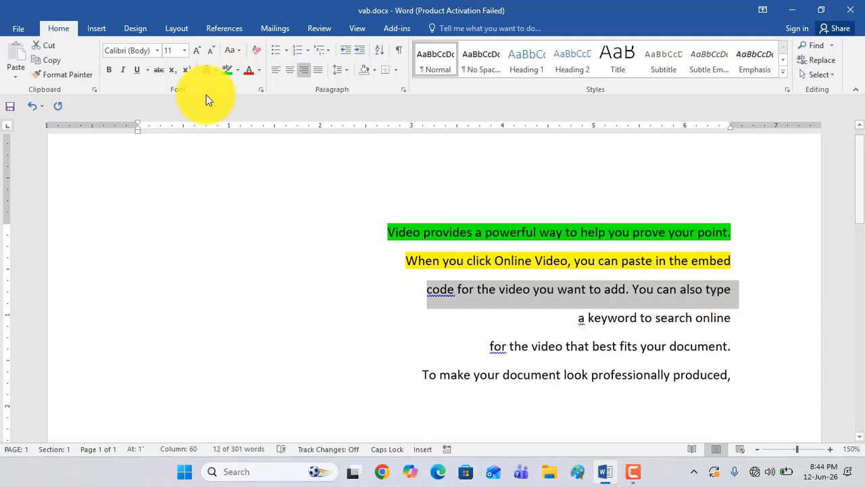
click(237, 70)
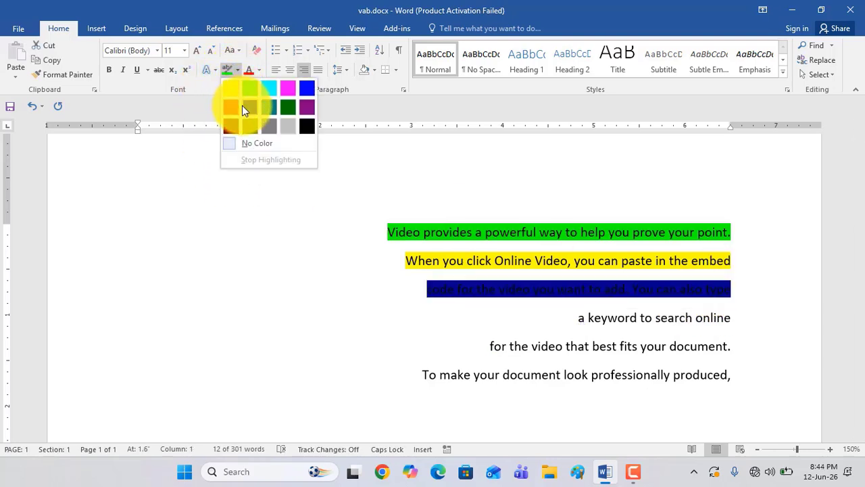
click(231, 106)
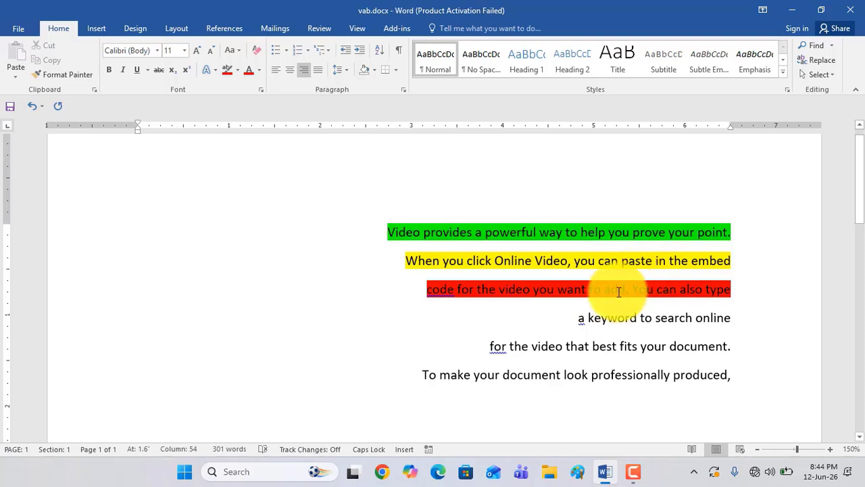
click(473, 240)
click(488, 290)
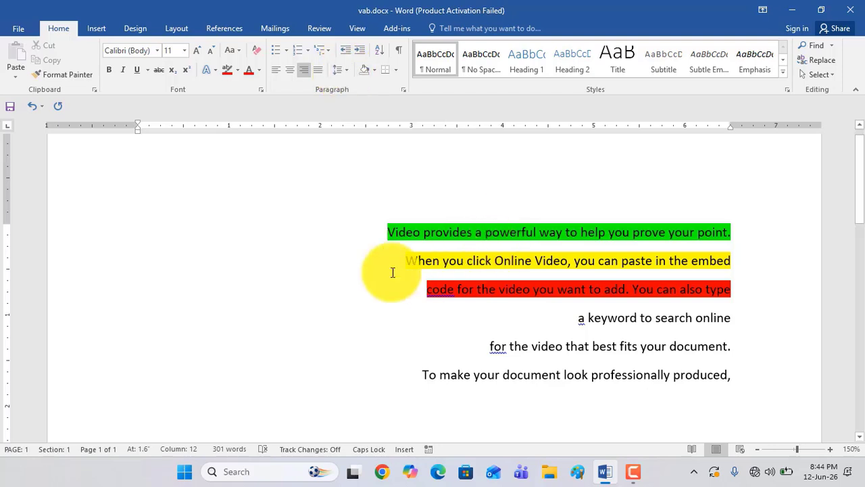
Set the line spacing of the three highlighted short lines to 3.0 and check the gaps between them
drag(385, 233, 734, 299)
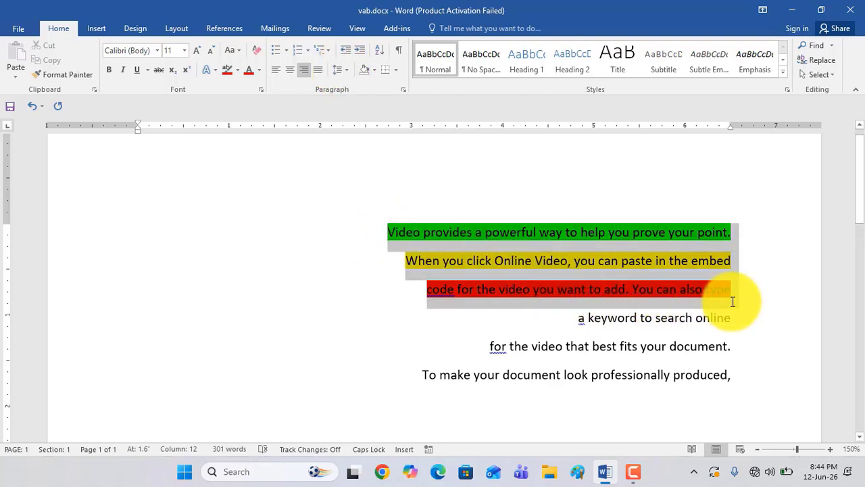
click(347, 72)
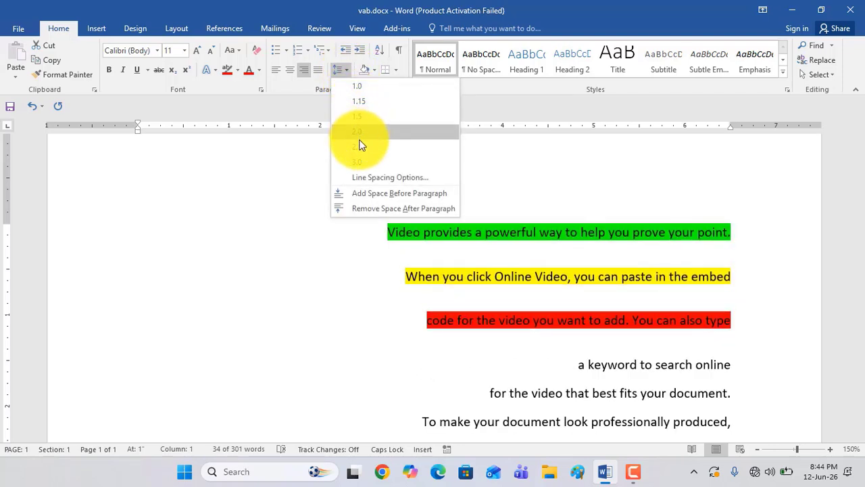
click(359, 163)
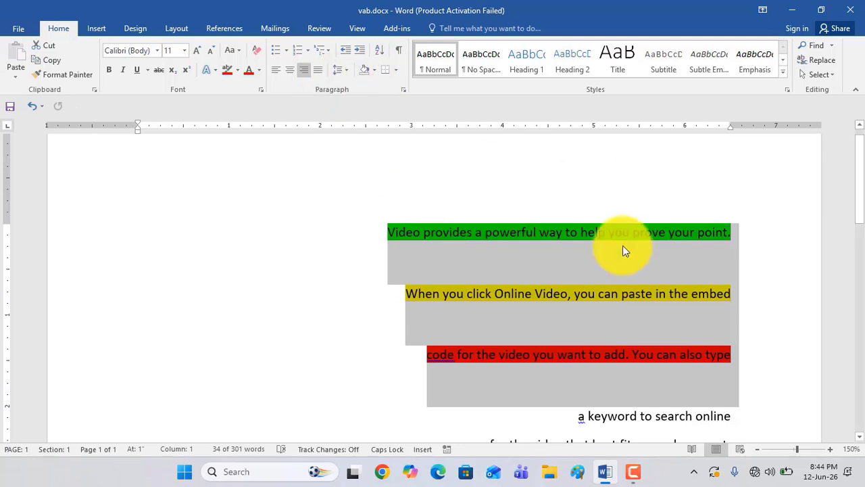
scroll(588, 250, down, 1)
scroll(573, 255, down, 1)
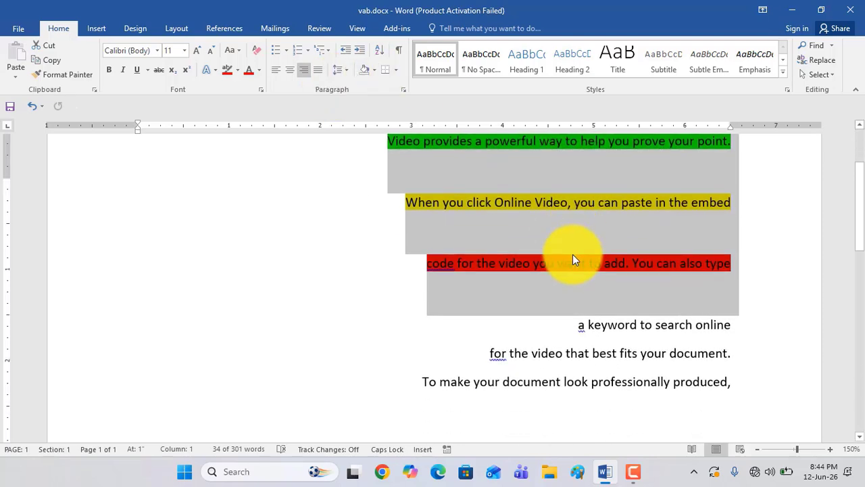
scroll(573, 254, up, 1)
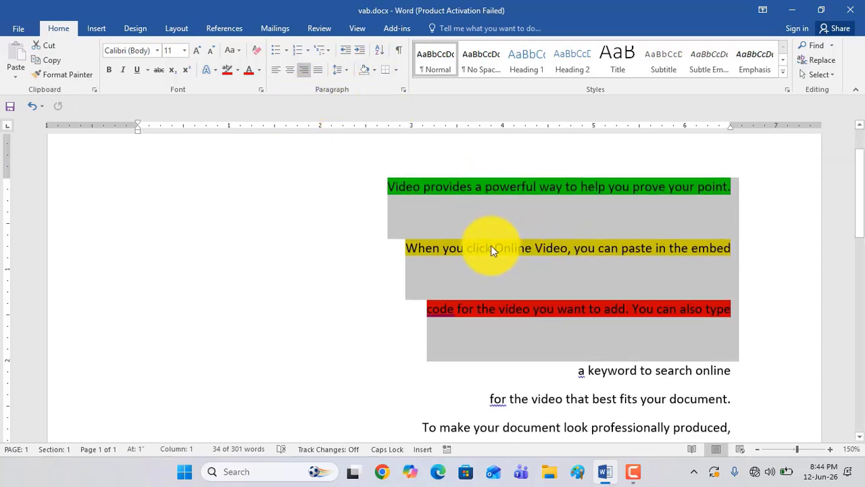
Set the line spacing of the three highlighted short lines to 1.0
click(346, 70)
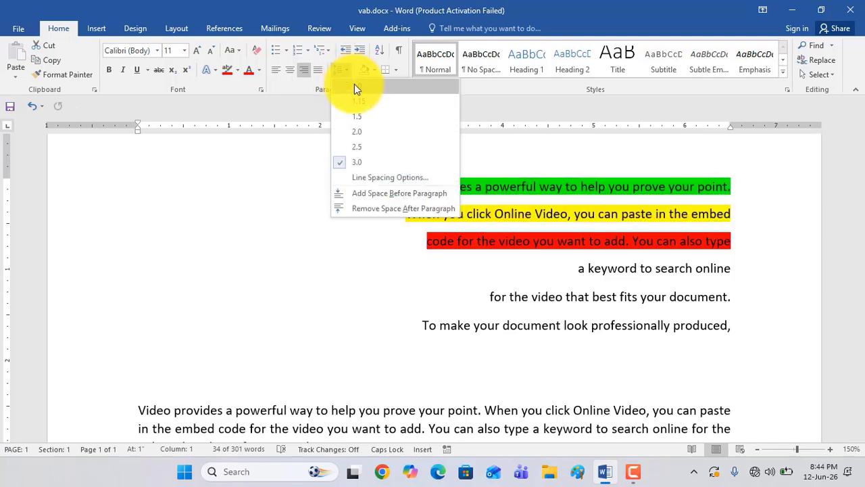
click(354, 89)
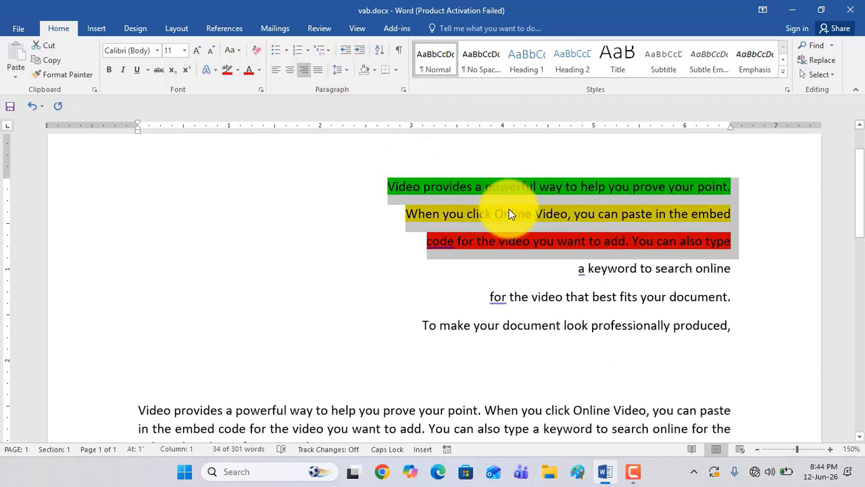
click(433, 196)
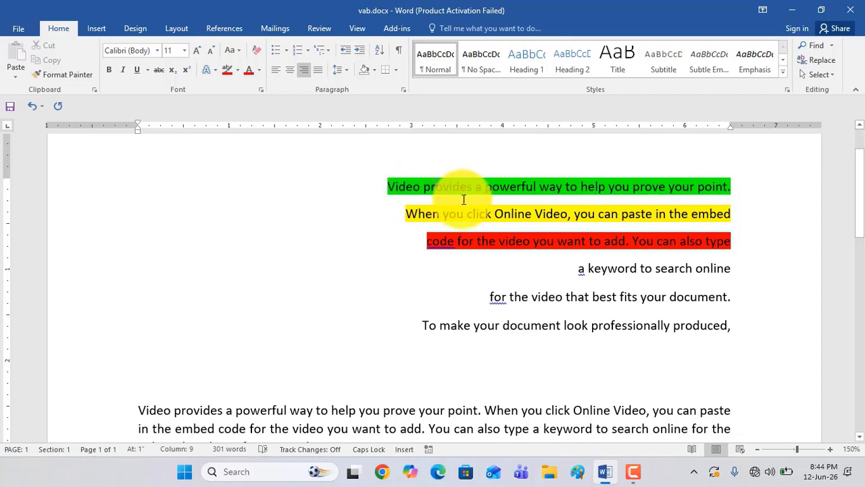
Remove the space after paragraph from the green, yellow and red highlighted lines
drag(392, 181, 720, 242)
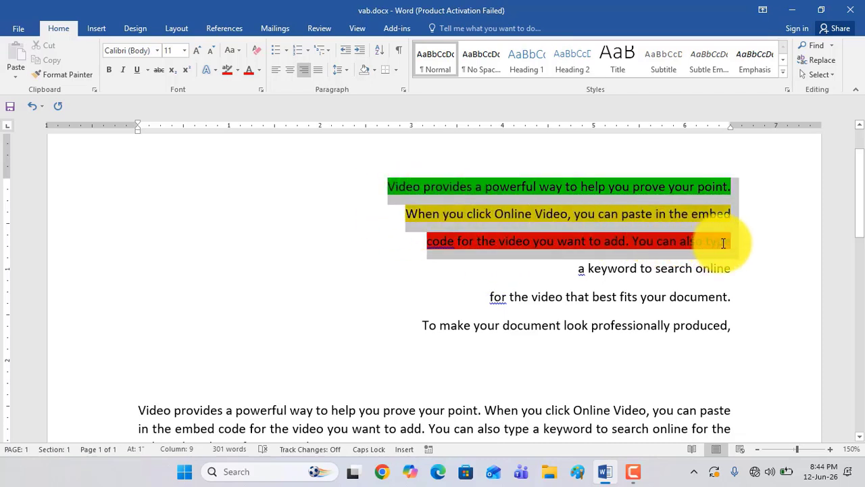
click(349, 69)
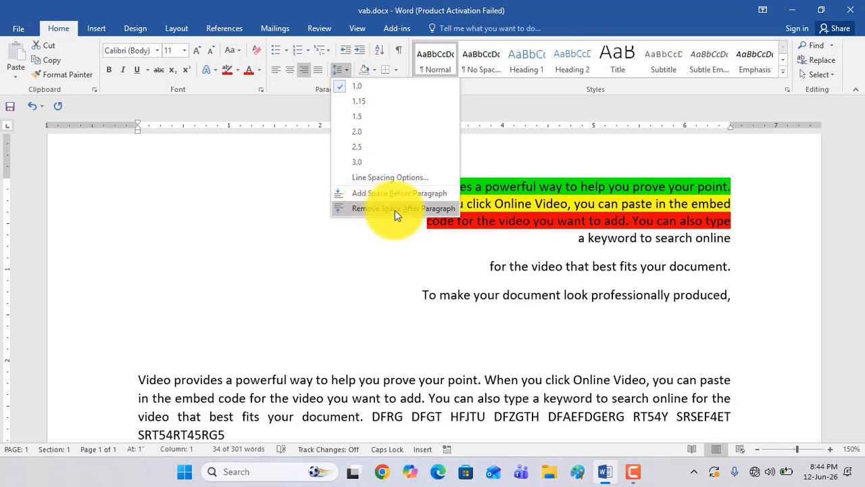
click(436, 209)
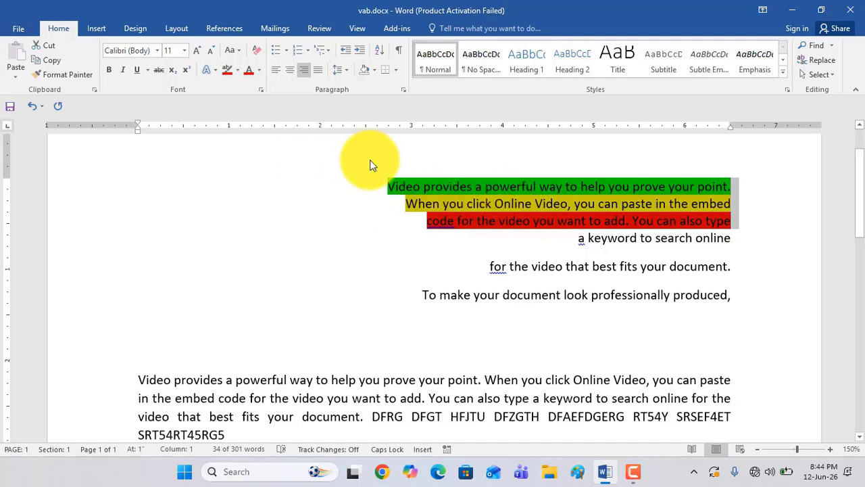
Remove the space after the first full paragraph, which ends in "SRT54RT45RG5", and compare it with the highlighted short lines
scroll(555, 203, down, 1)
scroll(555, 201, down, 2)
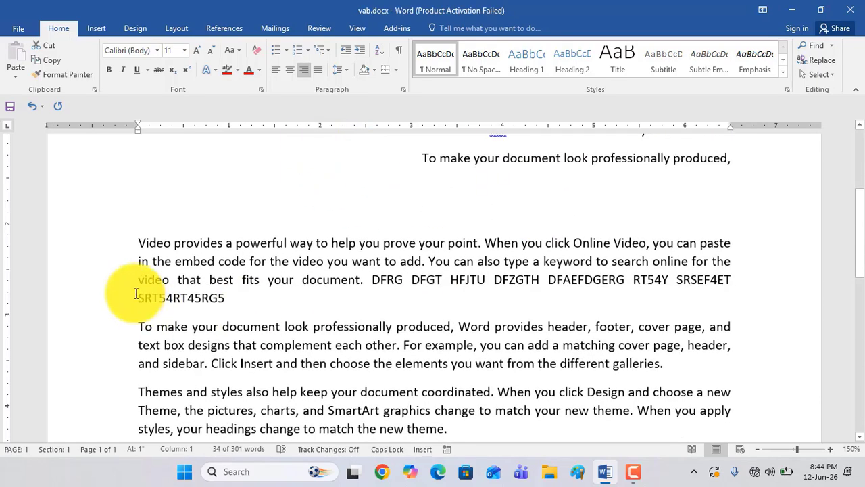
drag(139, 242, 238, 299)
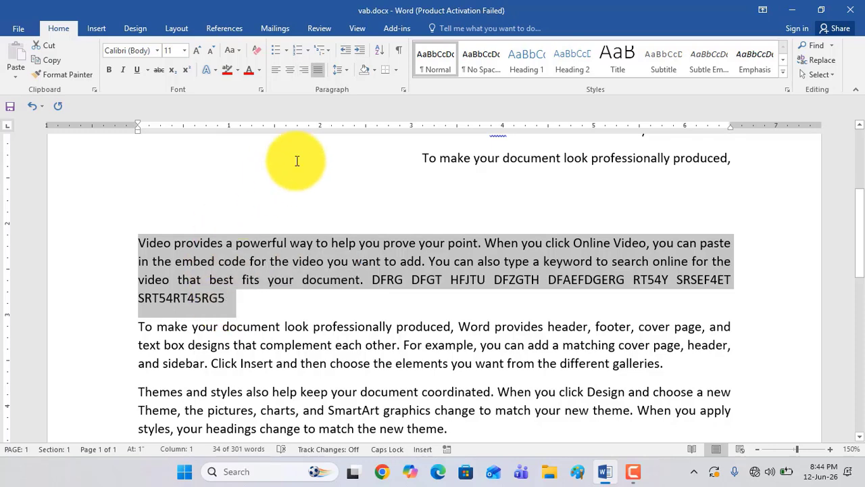
click(346, 71)
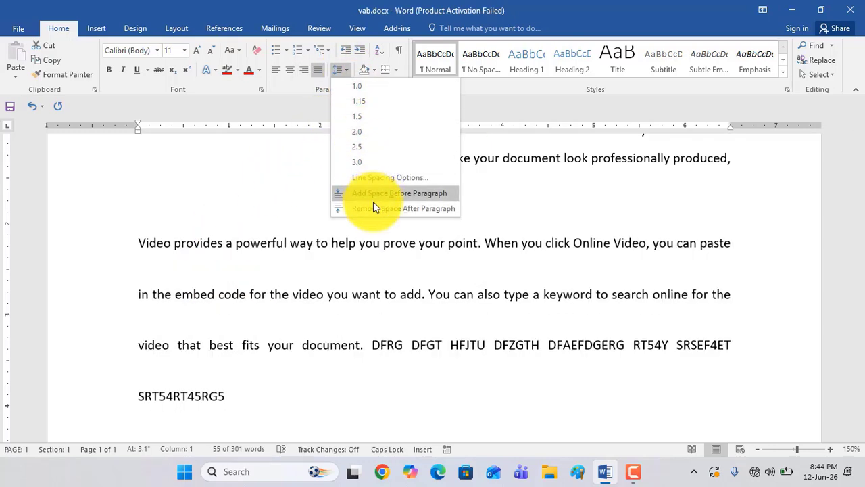
click(380, 209)
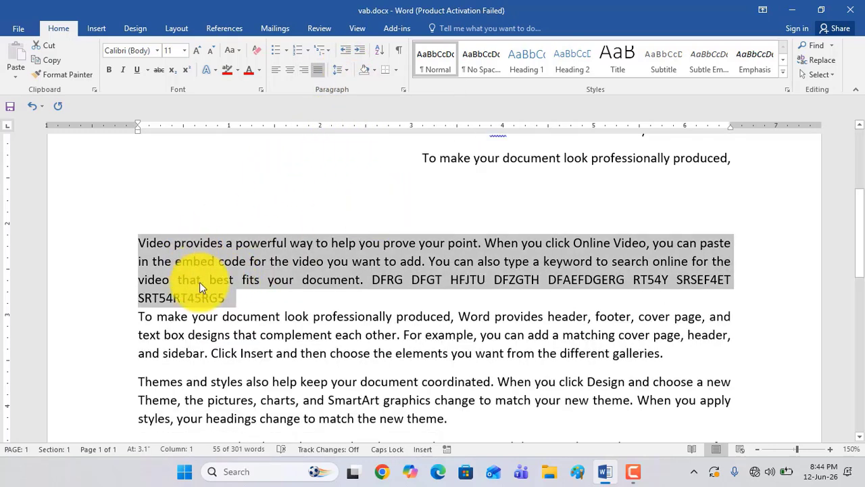
scroll(340, 283, up, 3)
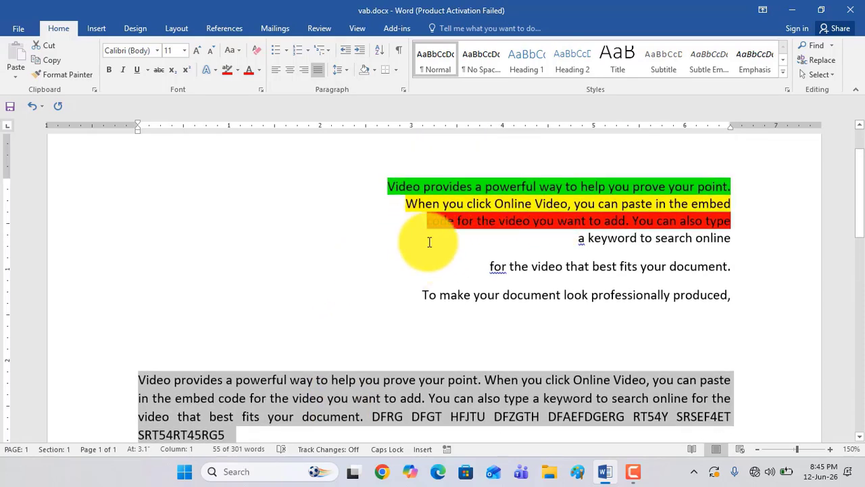
scroll(440, 239, down, 1)
scroll(441, 231, up, 1)
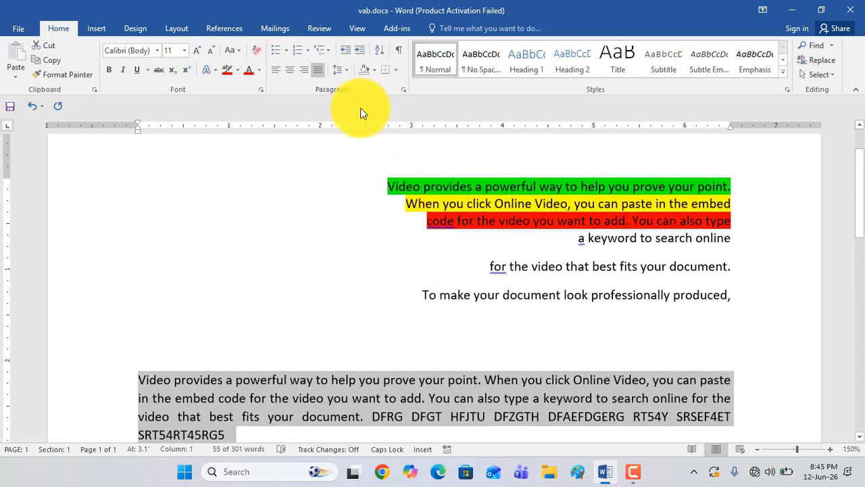
click(344, 71)
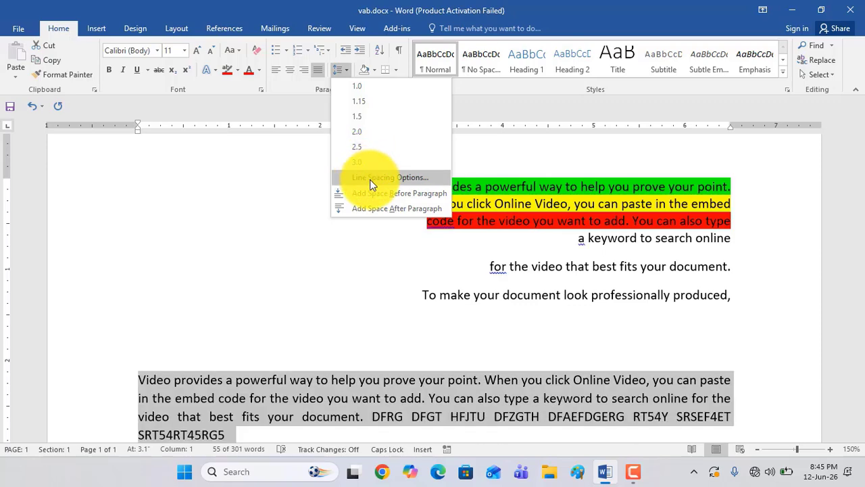
click(393, 179)
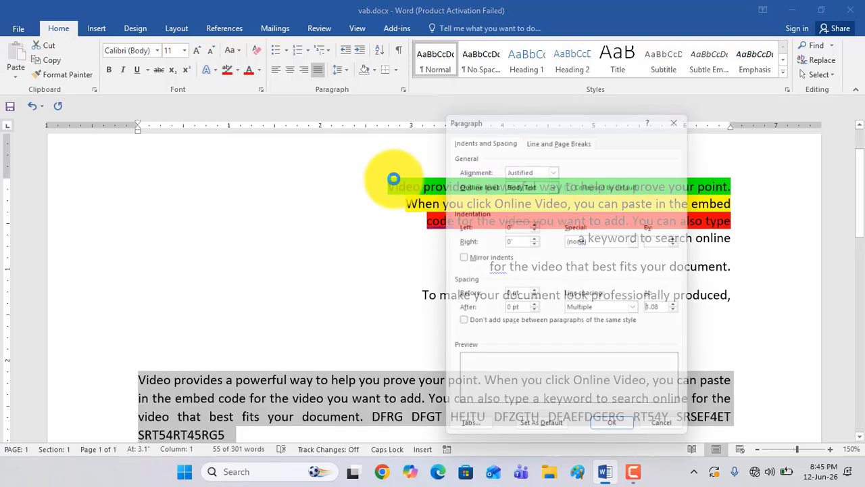
drag(565, 115, 198, 112)
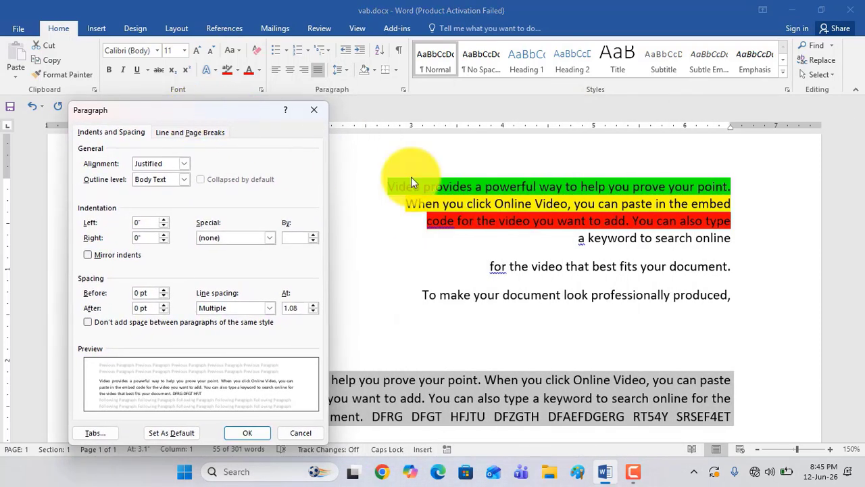
click(316, 110)
Set the spacing before the three highlighted short lines to 30 pt in the paragraph settings and apply it
drag(386, 186, 739, 225)
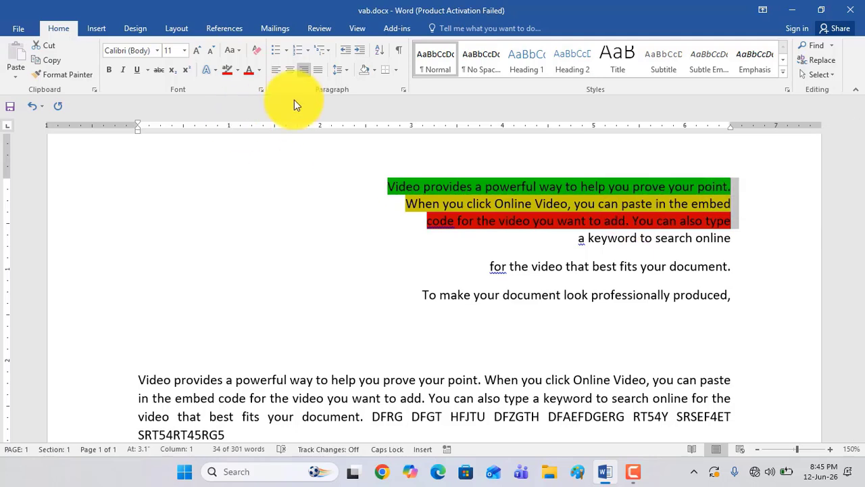
click(346, 72)
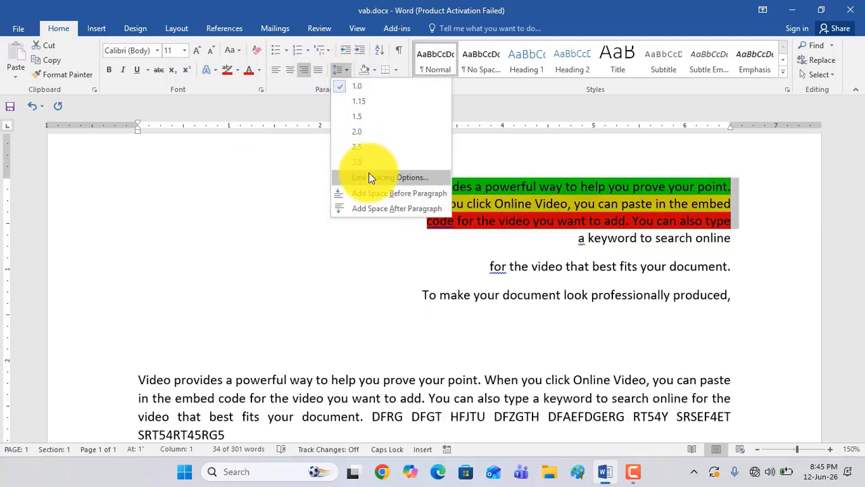
click(377, 178)
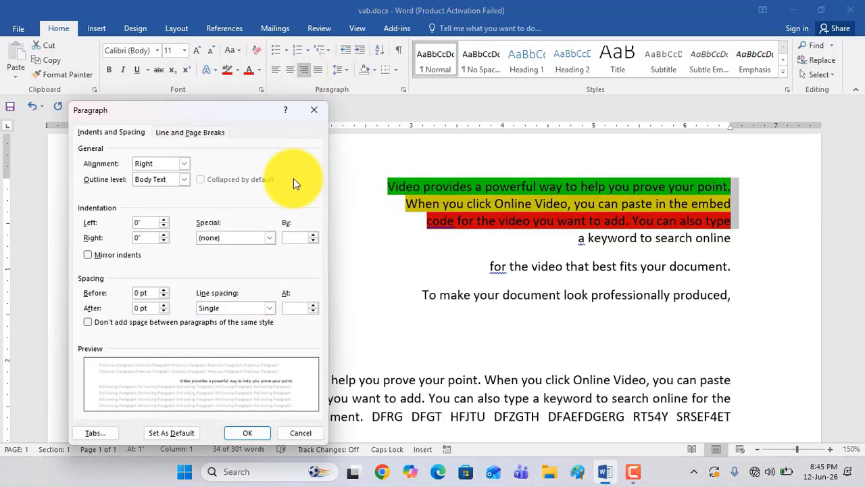
click(163, 289)
click(163, 289)
click(164, 289)
click(164, 290)
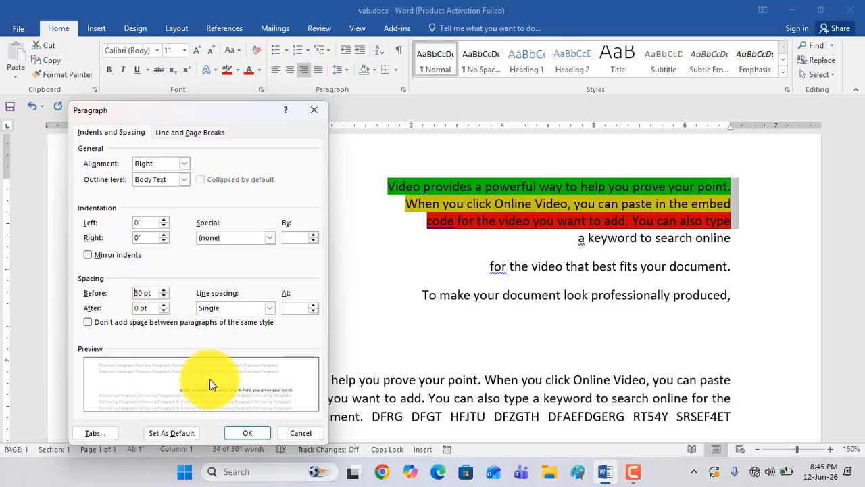
click(251, 433)
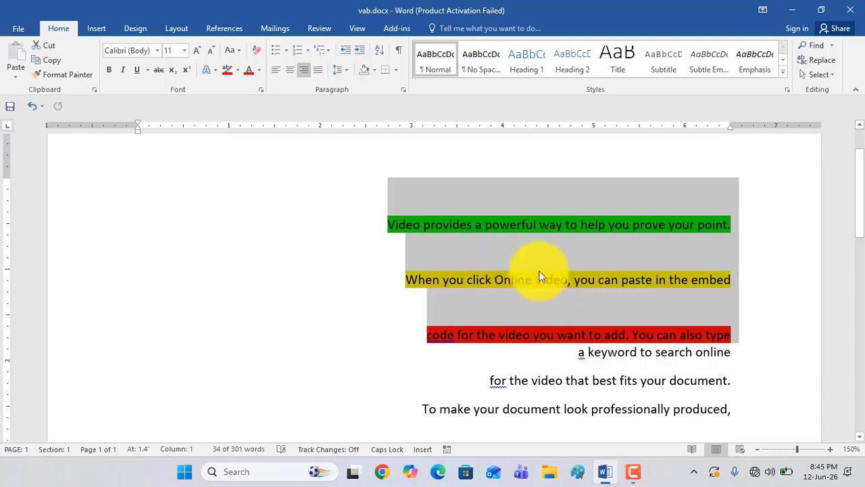
Set the spacing after the three highlighted short lines to 30 pt and apply it
click(346, 72)
click(370, 179)
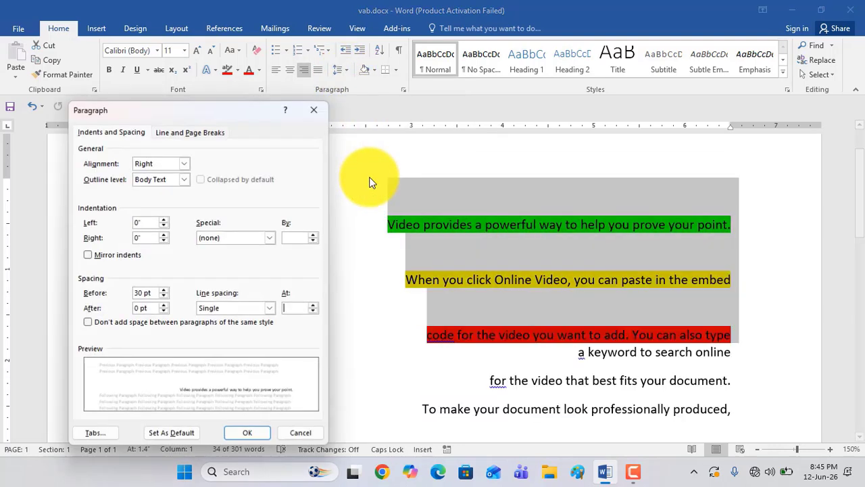
click(163, 305)
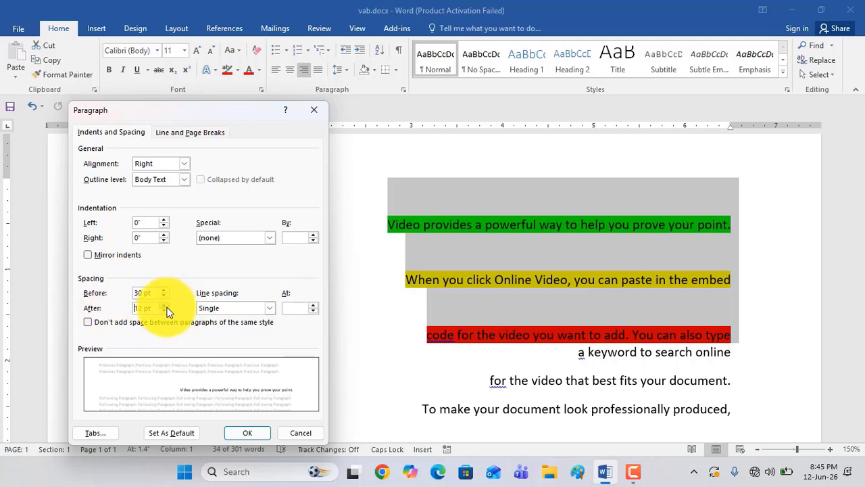
click(164, 305)
click(164, 305)
click(163, 305)
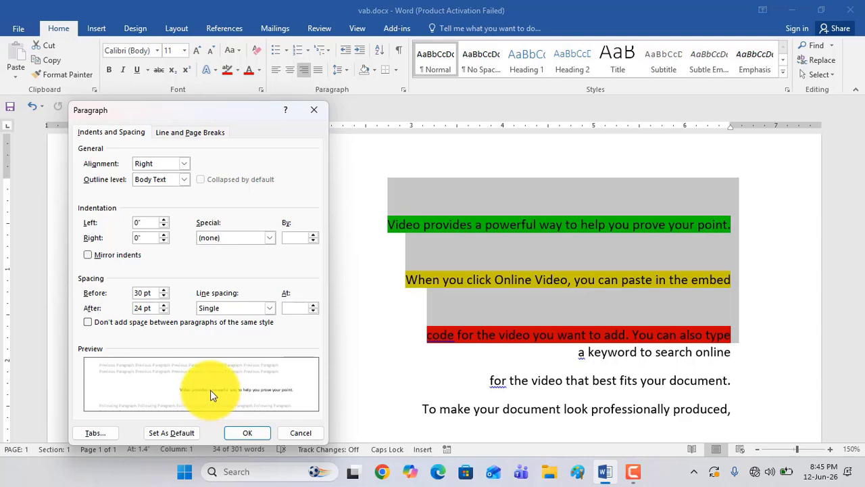
click(164, 304)
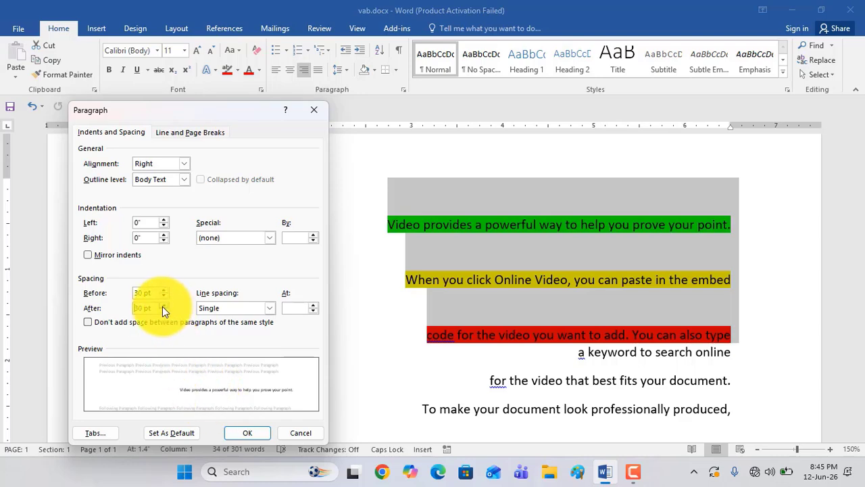
click(246, 432)
scroll(512, 307, up, 2)
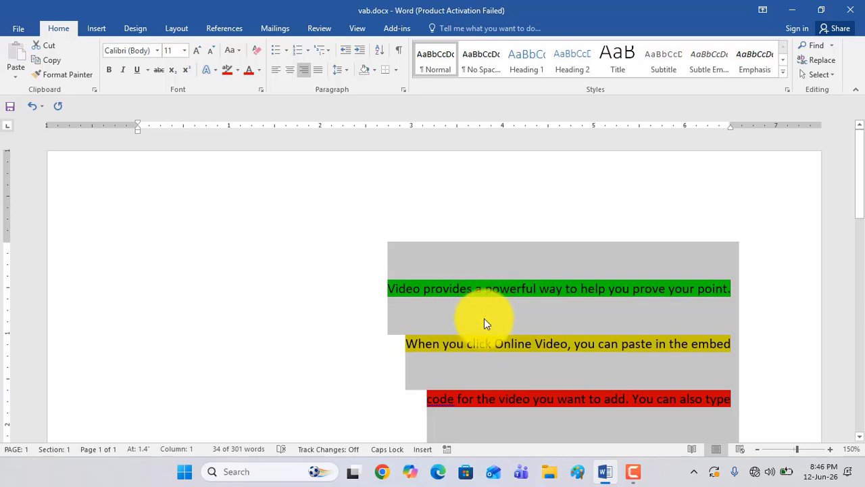
scroll(484, 323, down, 1)
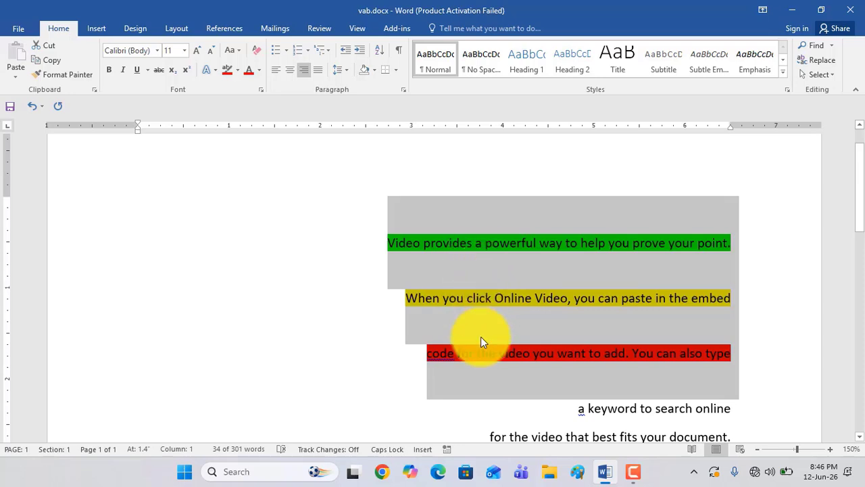
Set the spacing before and after the paragraph ending in "SRT54RT45RG5" to 36 pt each and apply it
scroll(484, 330, down, 5)
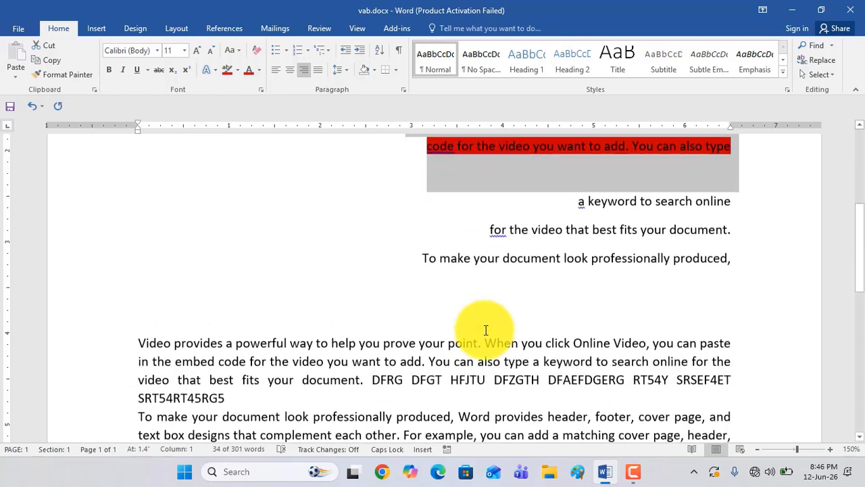
drag(139, 232, 225, 286)
click(340, 71)
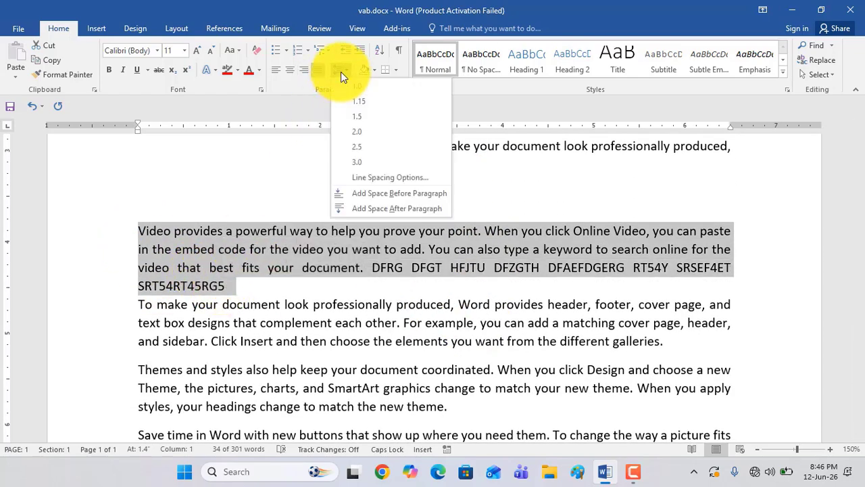
click(375, 176)
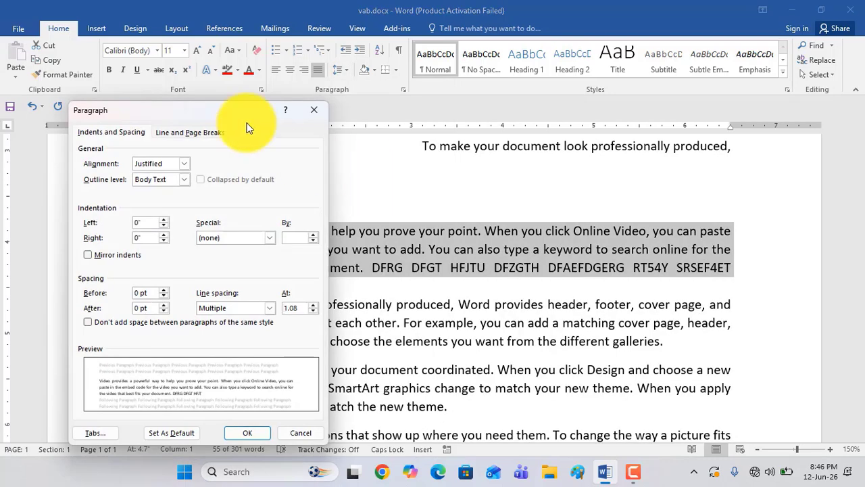
drag(160, 93, 196, 89)
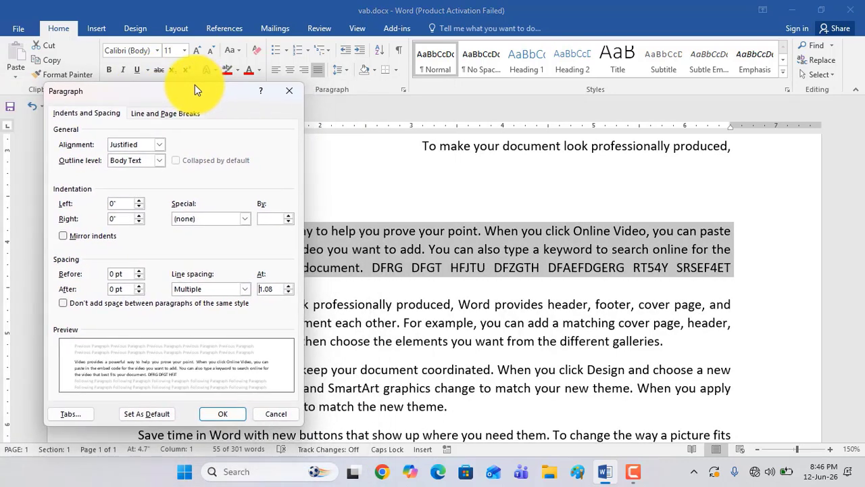
click(140, 271)
click(141, 270)
click(141, 270)
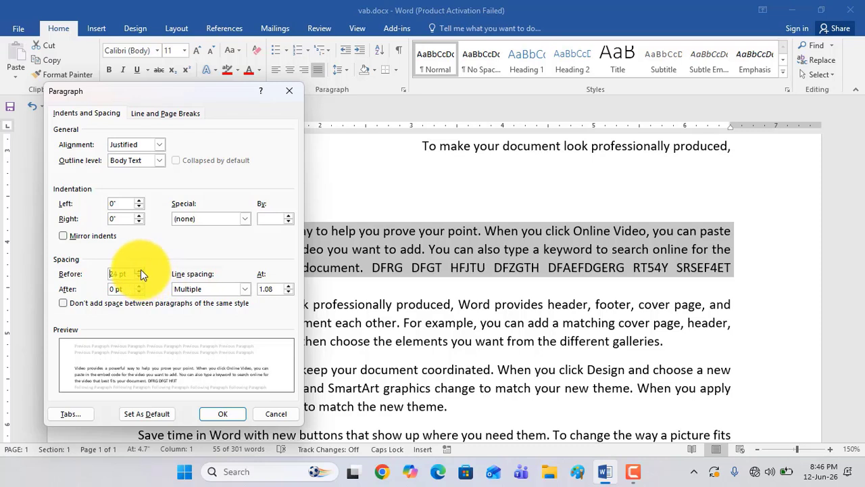
click(141, 270)
click(141, 271)
click(138, 288)
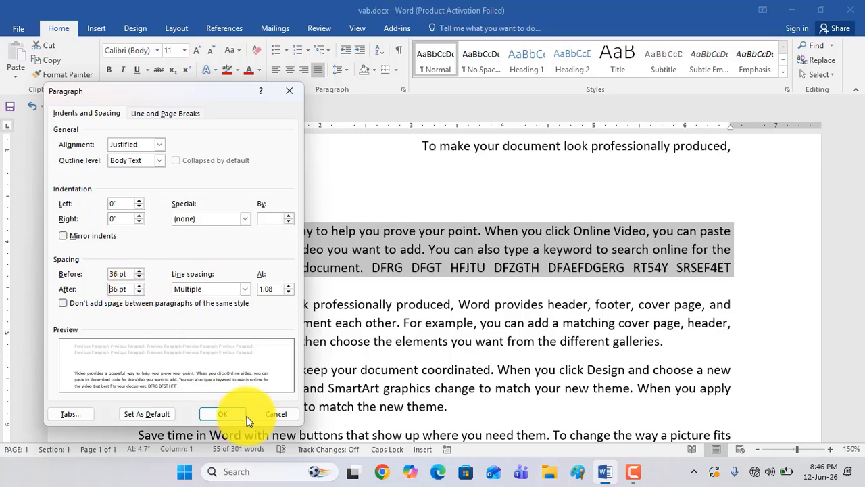
click(228, 414)
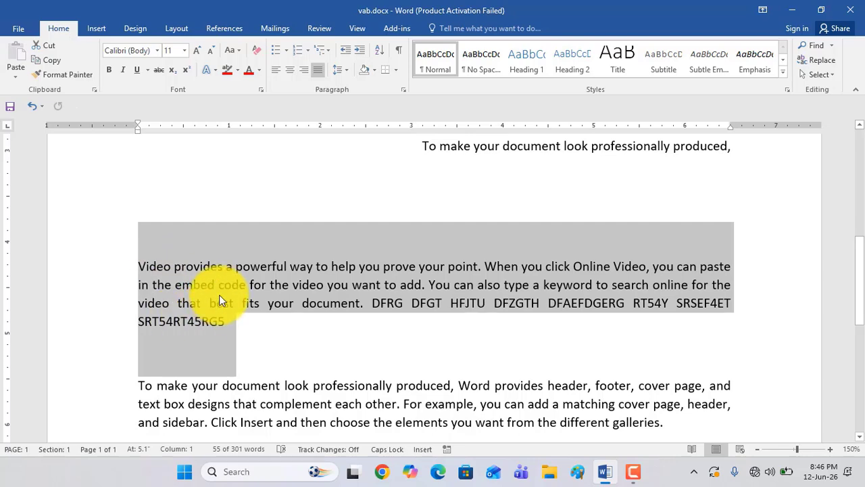
Split the full paragraph starting "To make your document look" into three separate one-line paragraphs and add an empty paragraph below them
scroll(340, 328, up, 5)
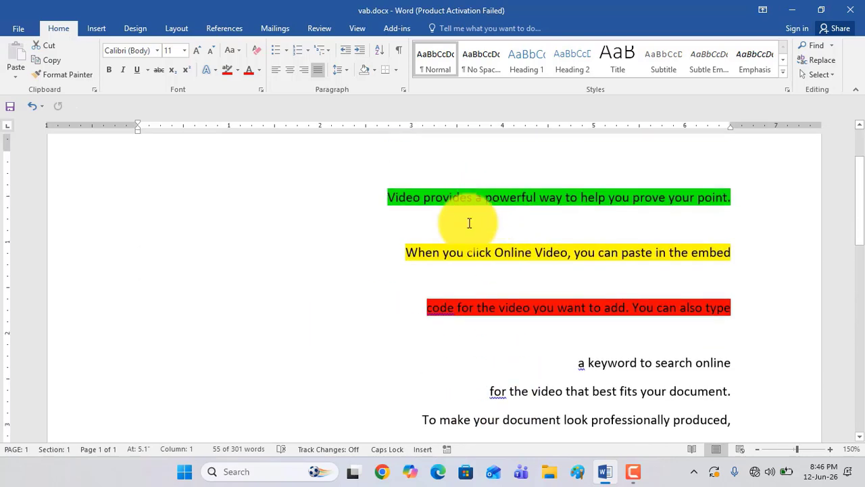
scroll(517, 247, down, 5)
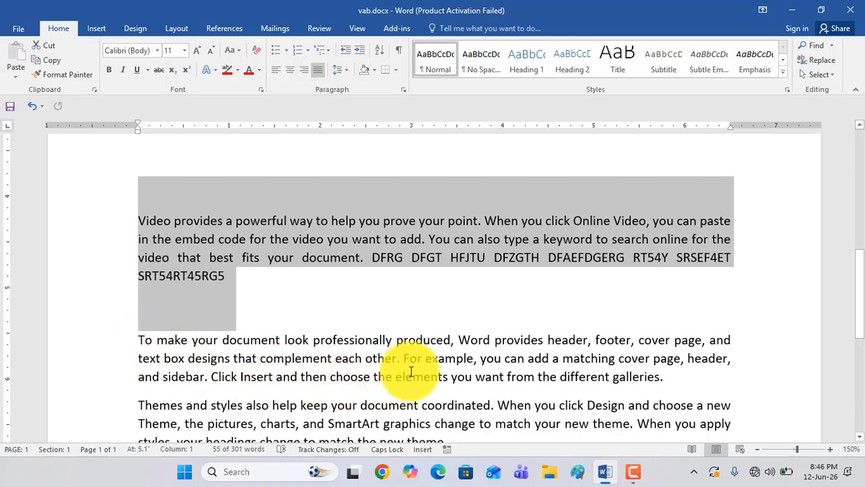
scroll(718, 290, down, 1)
click(721, 292)
key(Return)
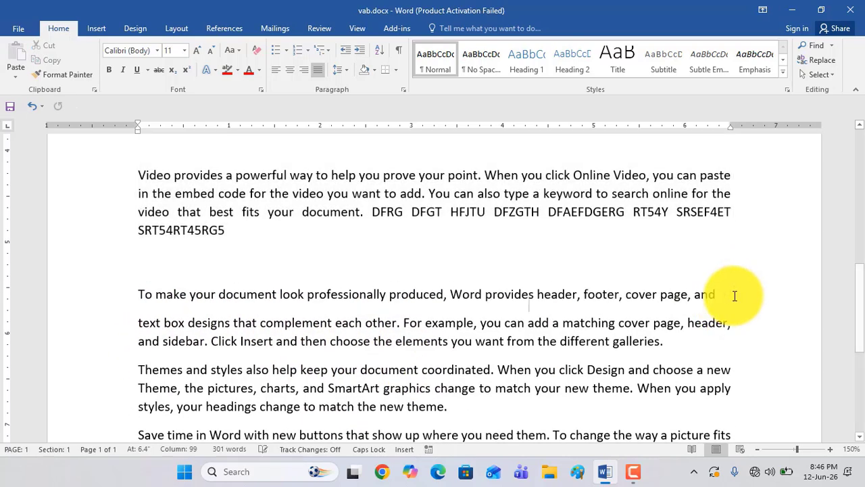
click(735, 326)
key(Return)
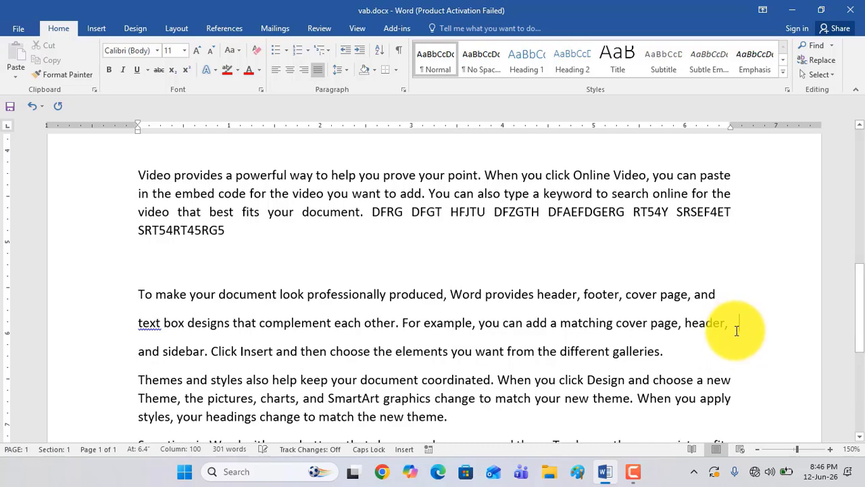
click(667, 351)
key(Return)
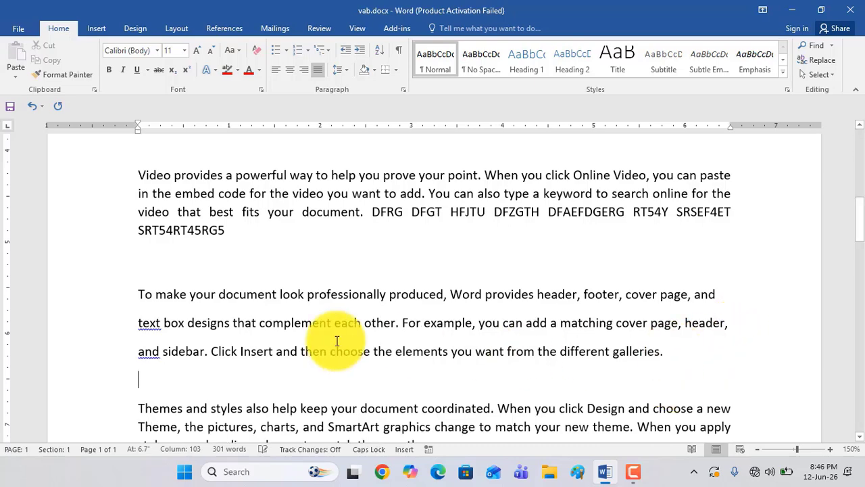
Set the spacing before and after the three newly split lines, from "To make your document" to "galleries.", to 24 pt each and apply it
drag(139, 294, 352, 379)
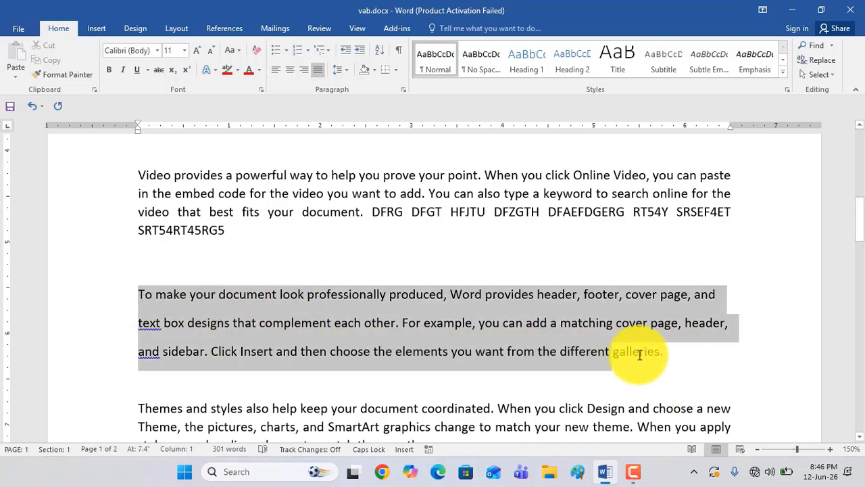
drag(639, 355, 677, 356)
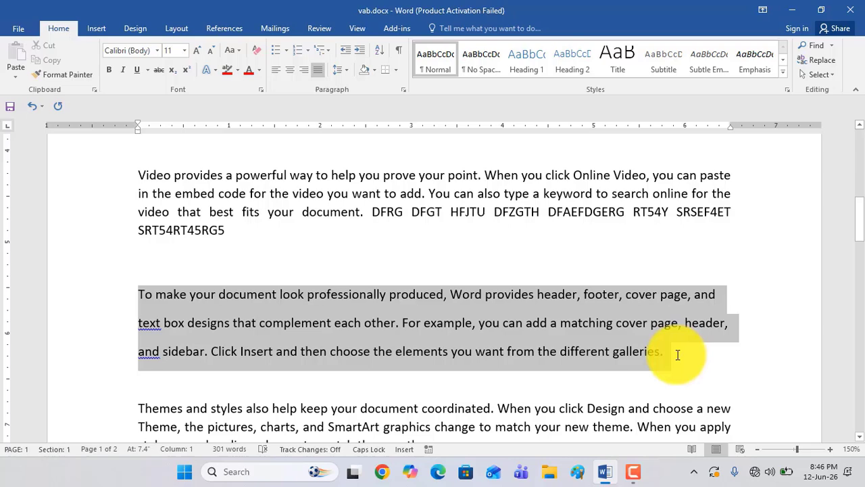
click(346, 71)
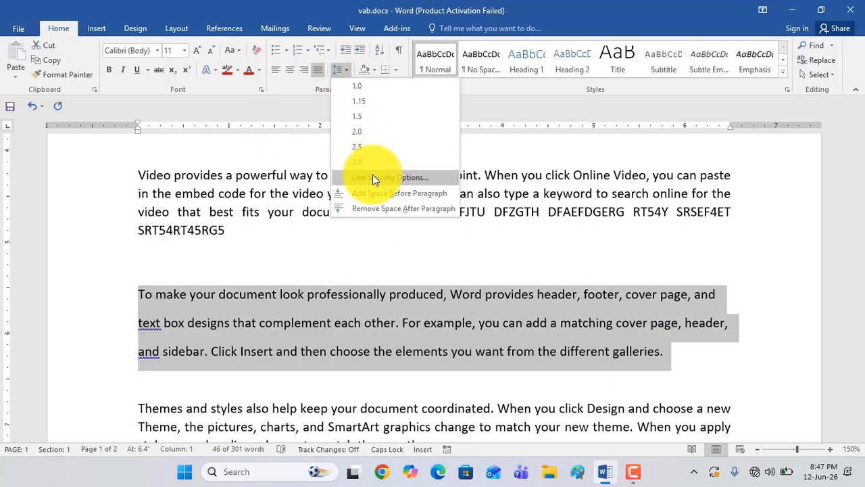
click(372, 177)
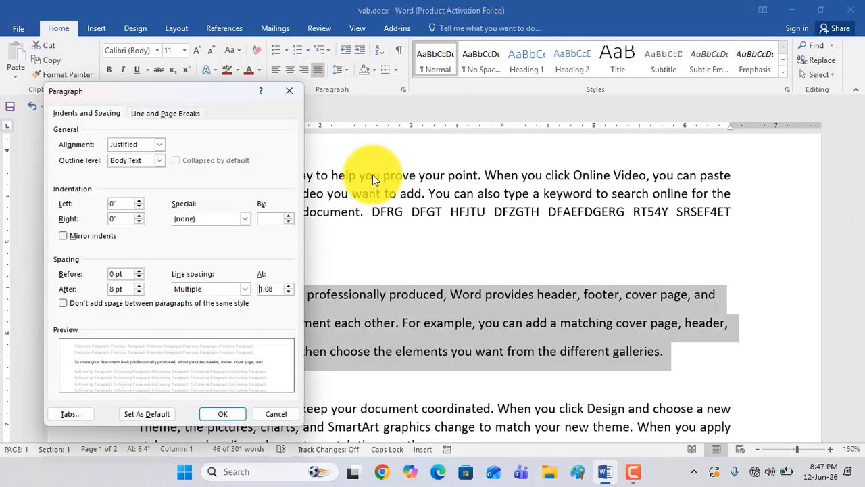
click(140, 271)
click(140, 271)
click(140, 271)
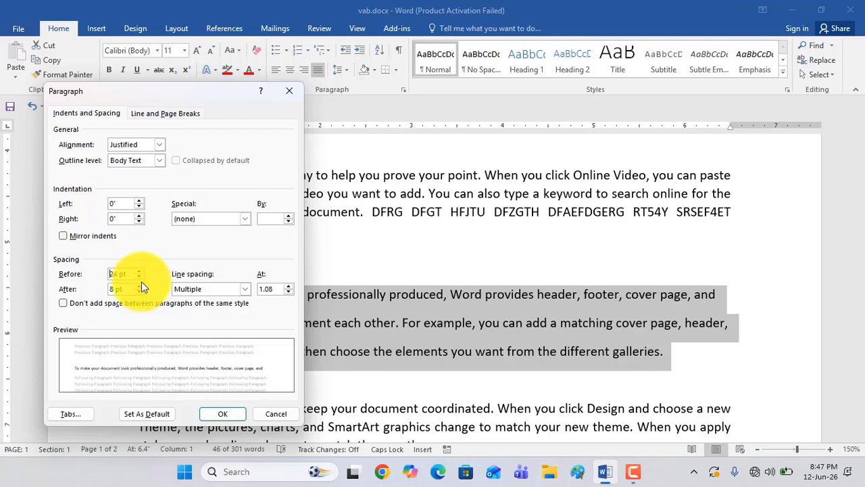
click(140, 286)
click(139, 286)
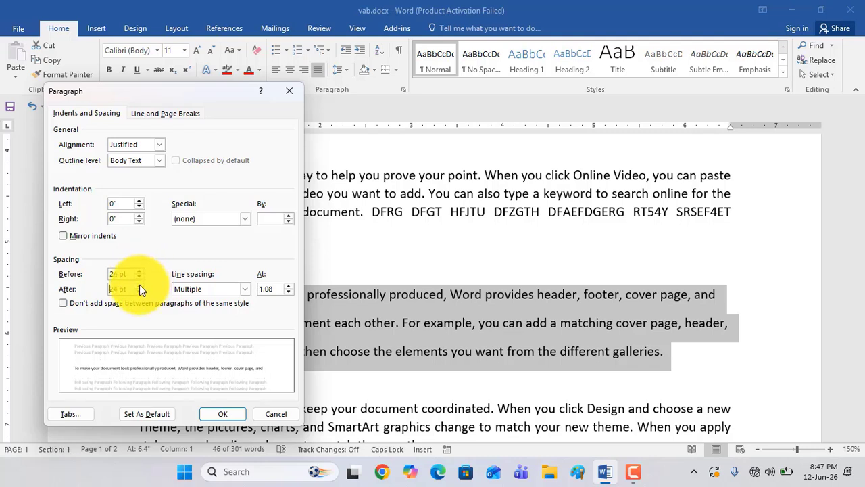
click(139, 286)
click(222, 415)
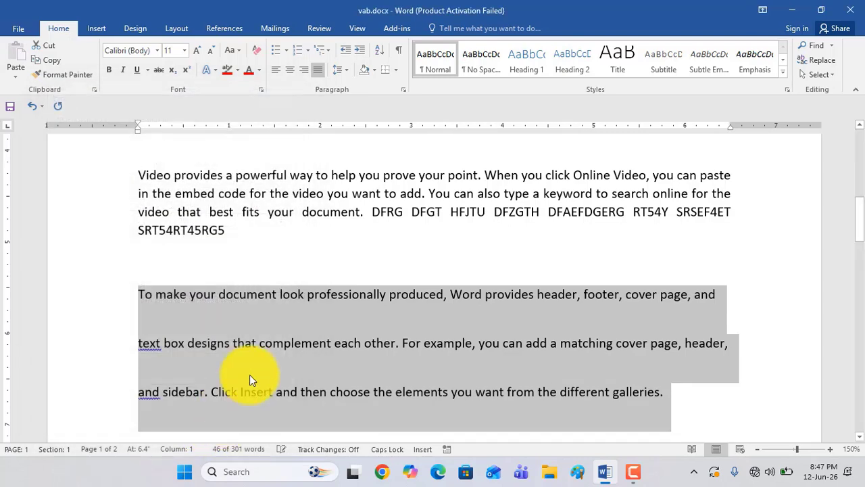
Set the line spacing of the paragraph starting "Video provides a powerful way" to Multiple at 2.5 and apply it
scroll(228, 326, up, 2)
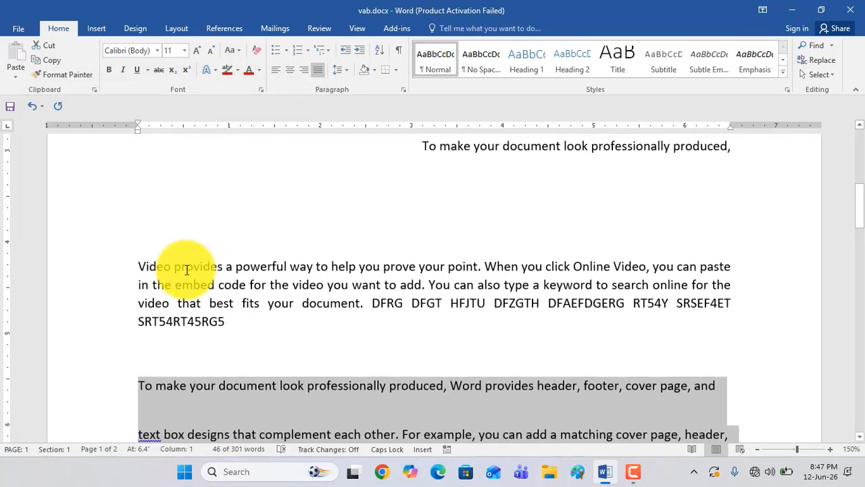
drag(135, 225, 228, 252)
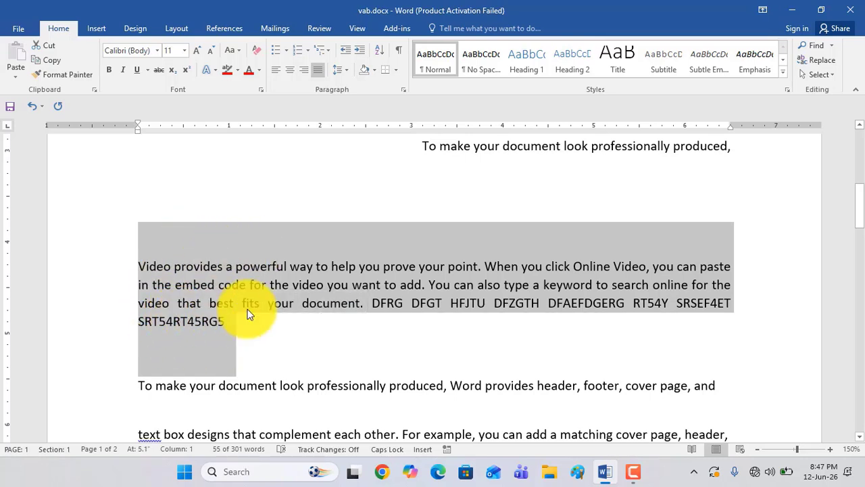
click(342, 71)
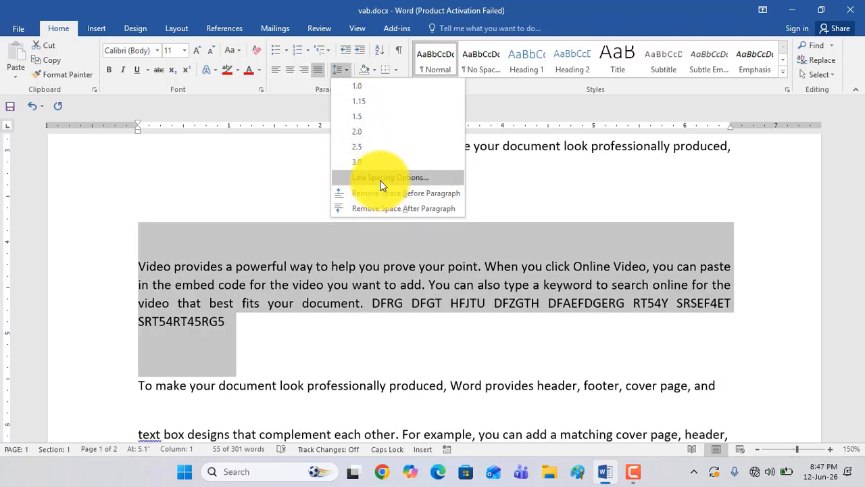
click(380, 178)
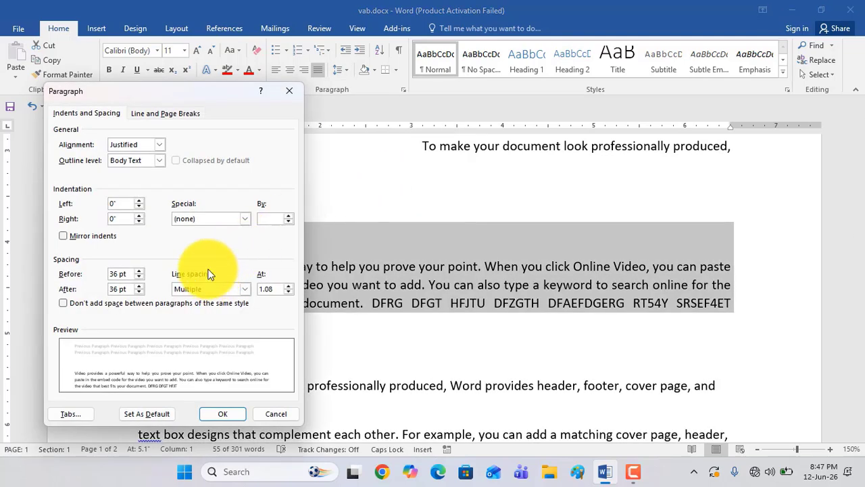
drag(206, 92, 303, 112)
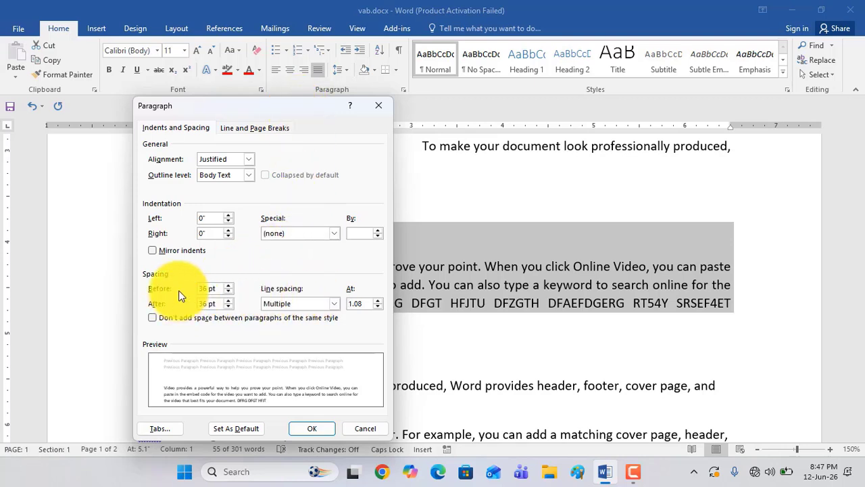
click(334, 303)
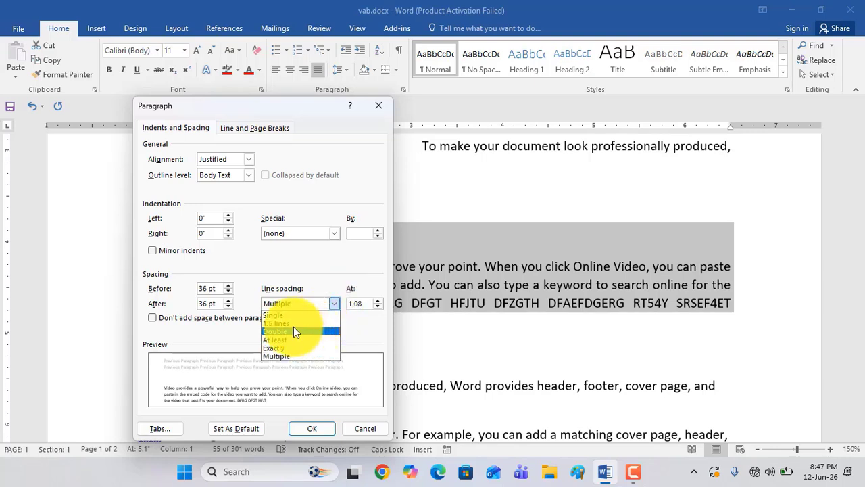
click(269, 331)
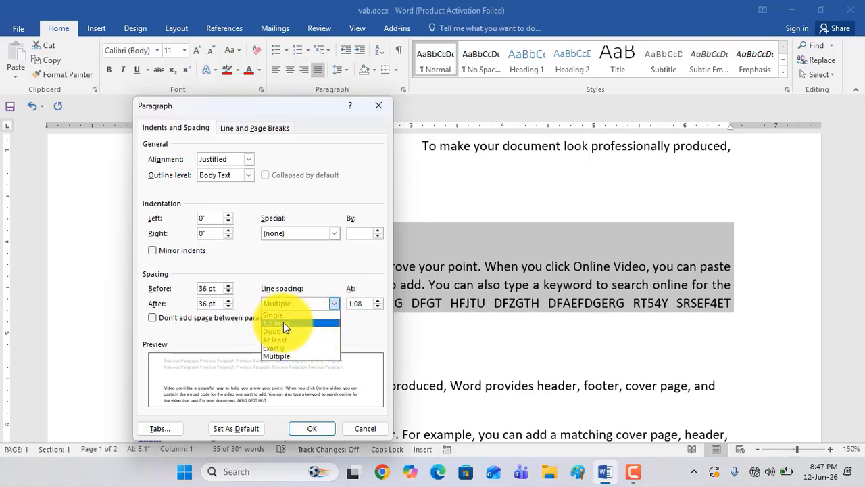
click(287, 357)
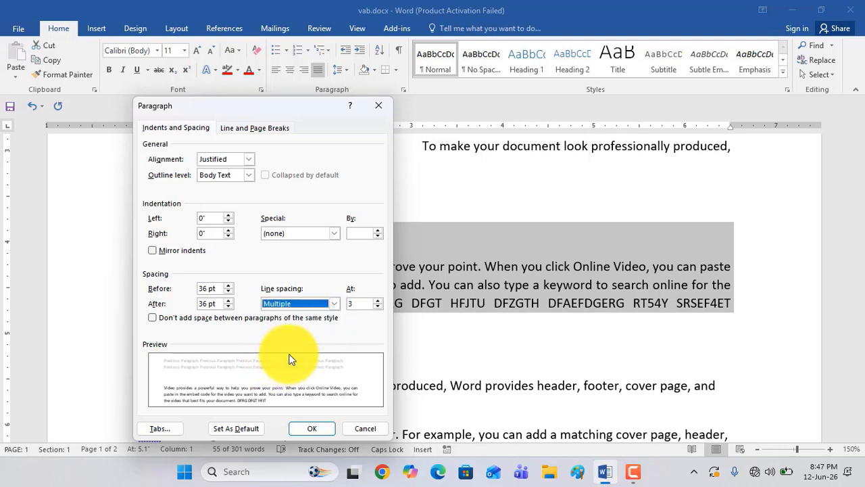
click(377, 308)
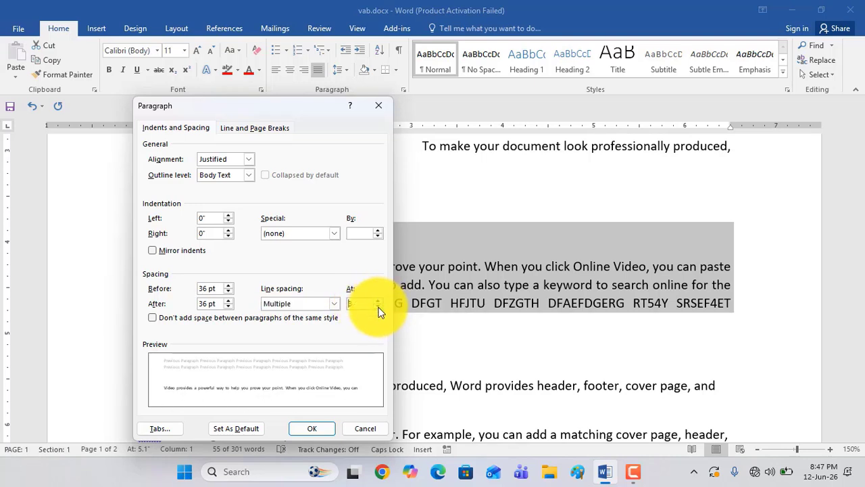
click(377, 307)
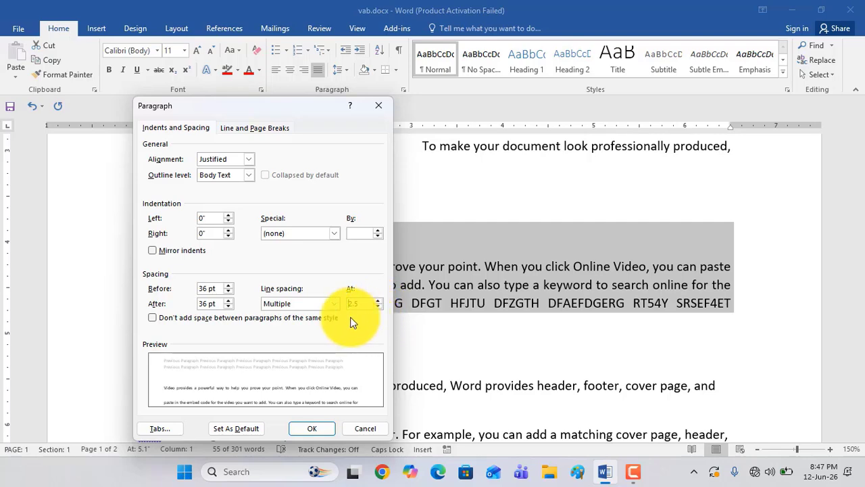
click(311, 428)
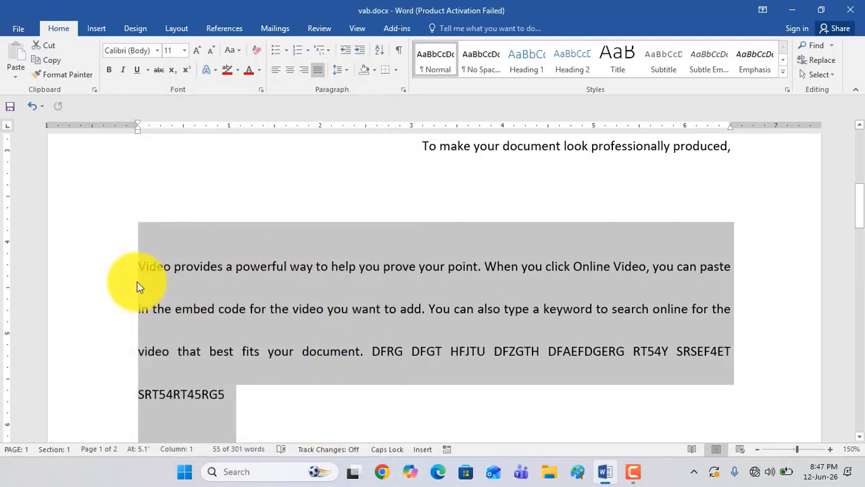
Increase the line spacing of the selected paragraph ending in "SRT54RT45RG5" further and apply it
click(347, 70)
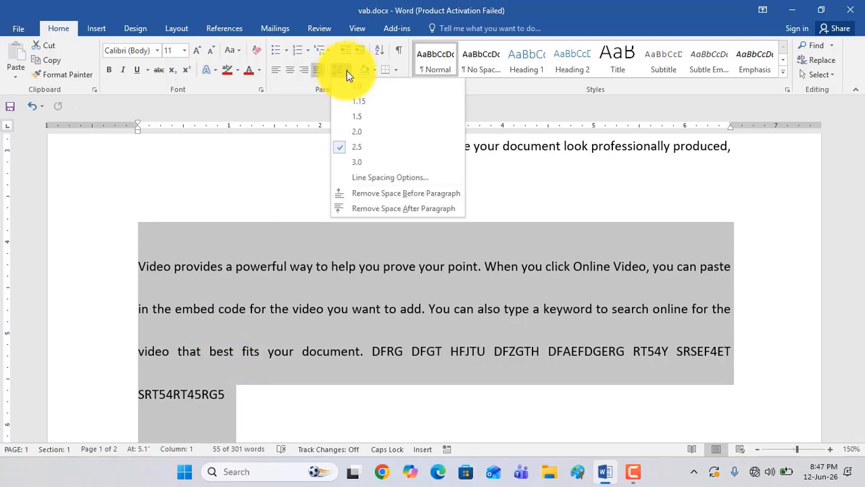
click(379, 181)
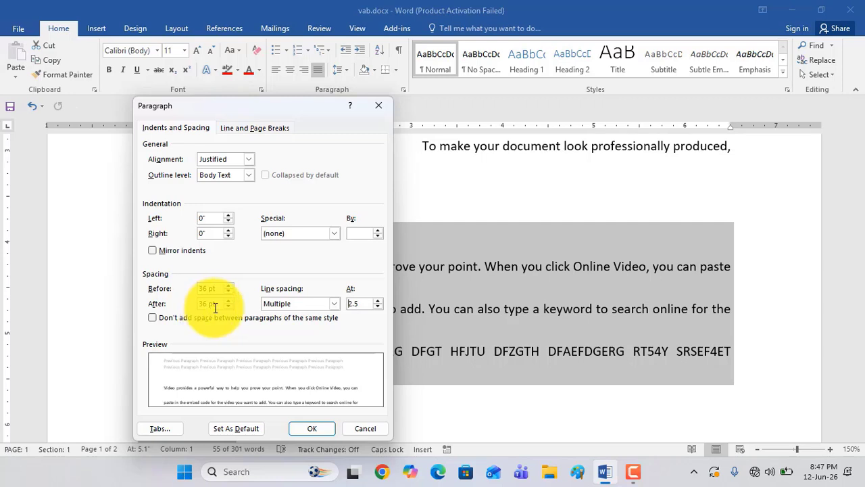
click(335, 304)
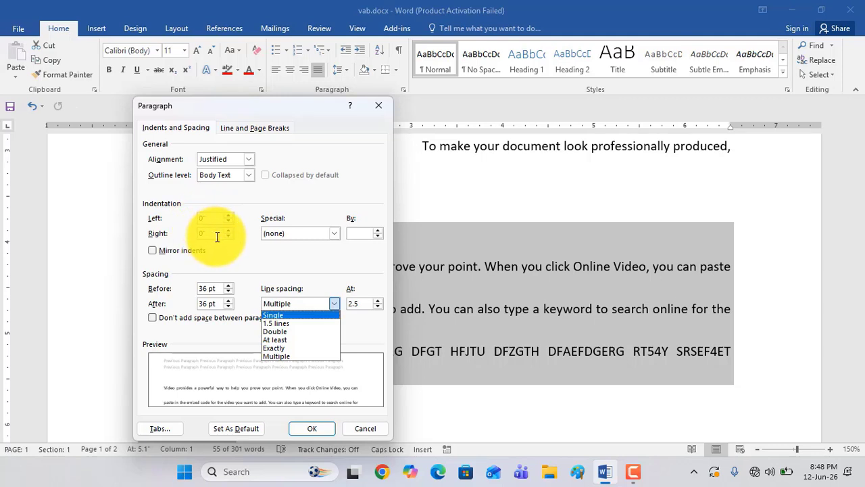
click(271, 324)
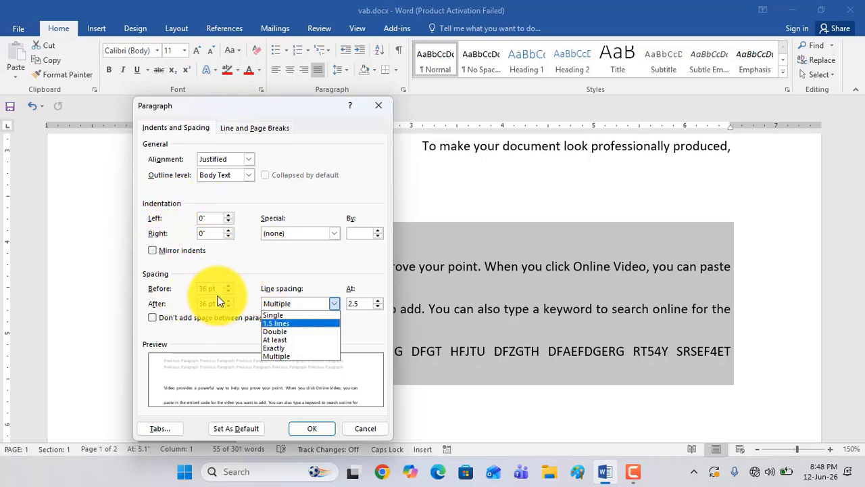
click(314, 429)
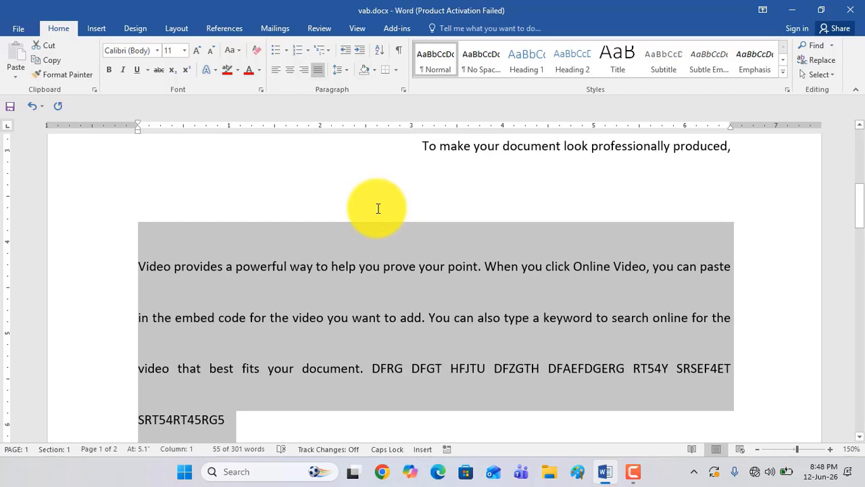
Delete all text in the document and generate fresh sample paragraphs with the RAND function
key(ctrl+a)
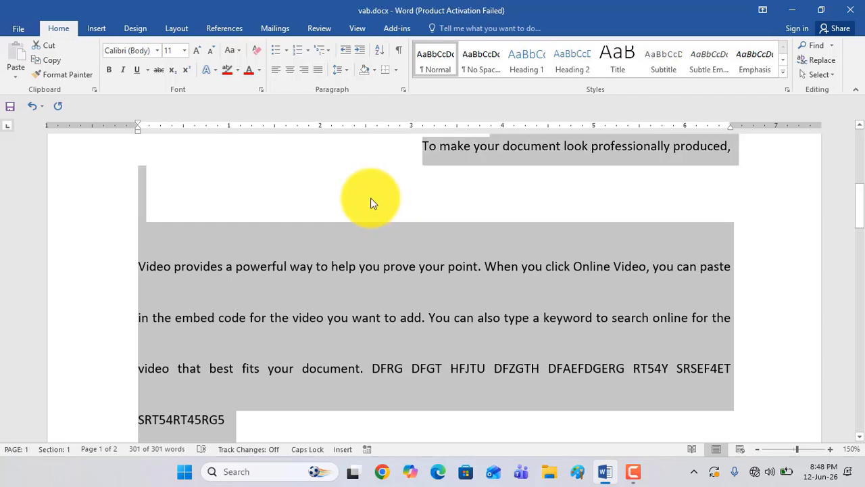
key(Delete)
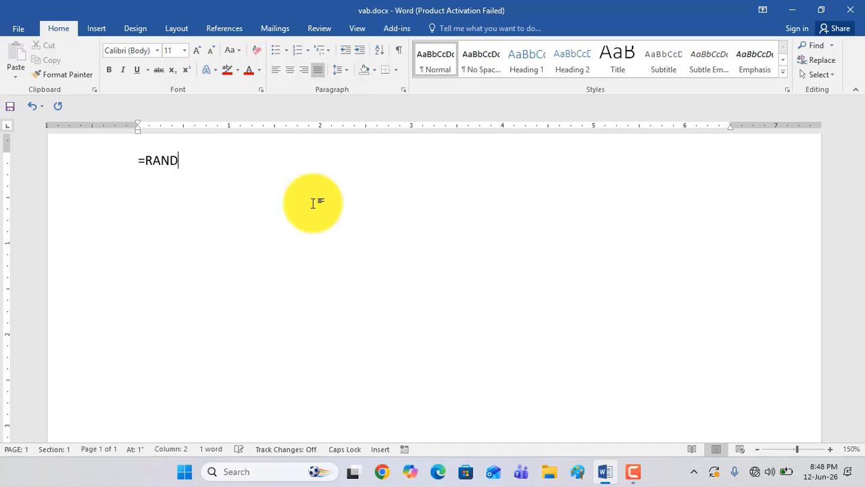
key(Return)
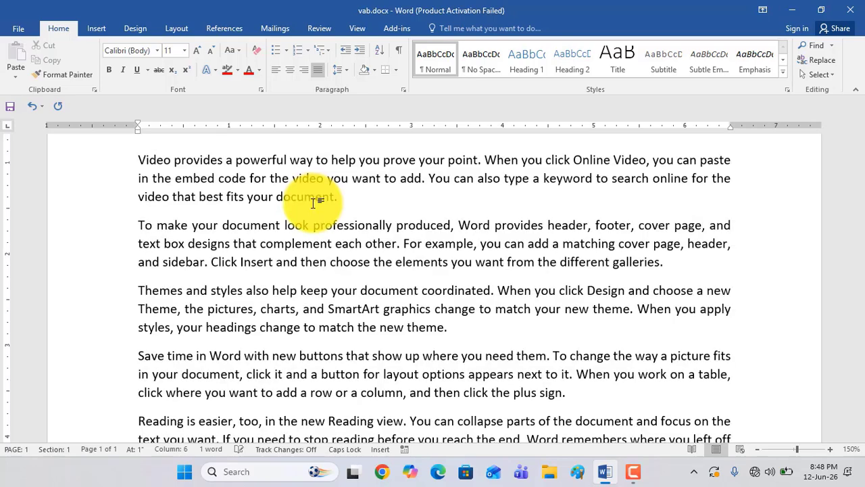
Split the first paragraph after "powerful", "point." and "Online Video," to make three short one-line paragraphs
scroll(519, 217, up, 3)
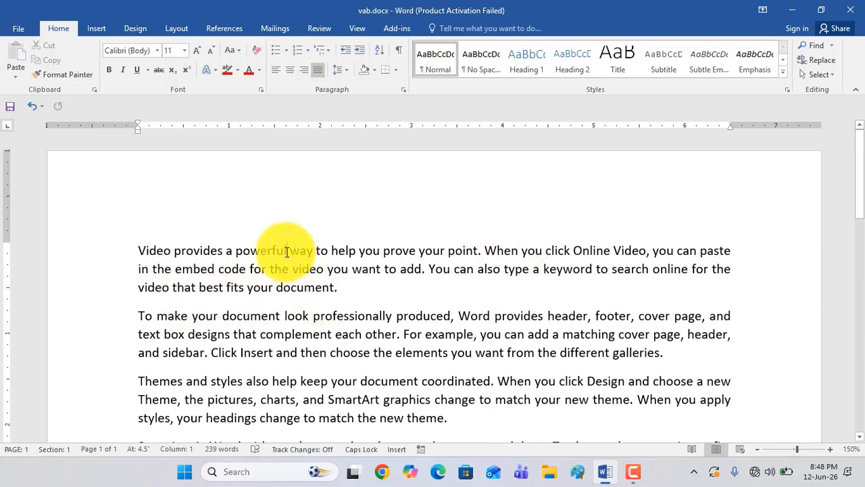
key(Return)
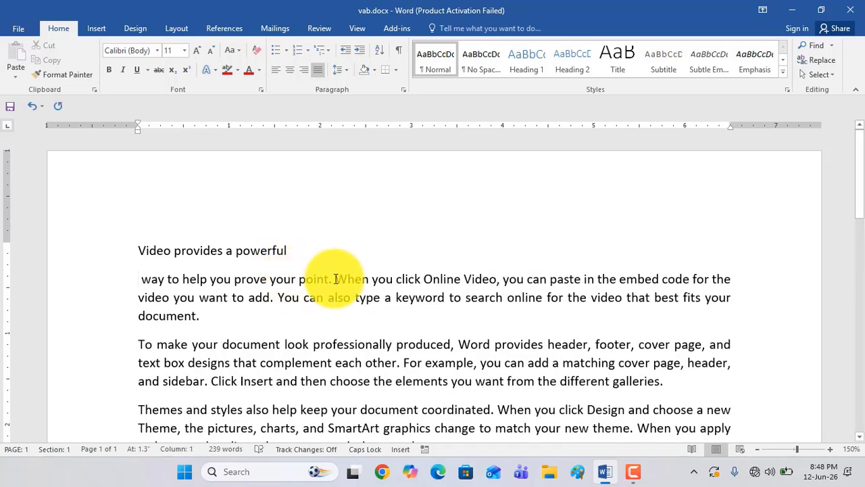
key(Return)
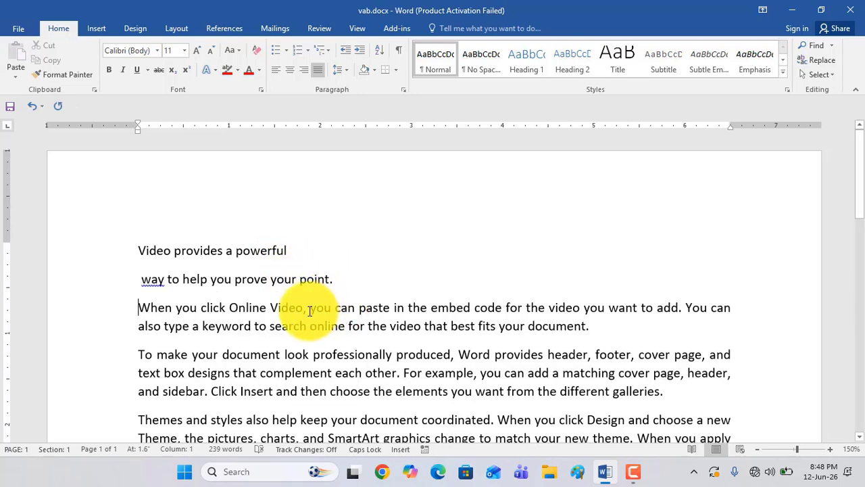
click(308, 308)
key(Return)
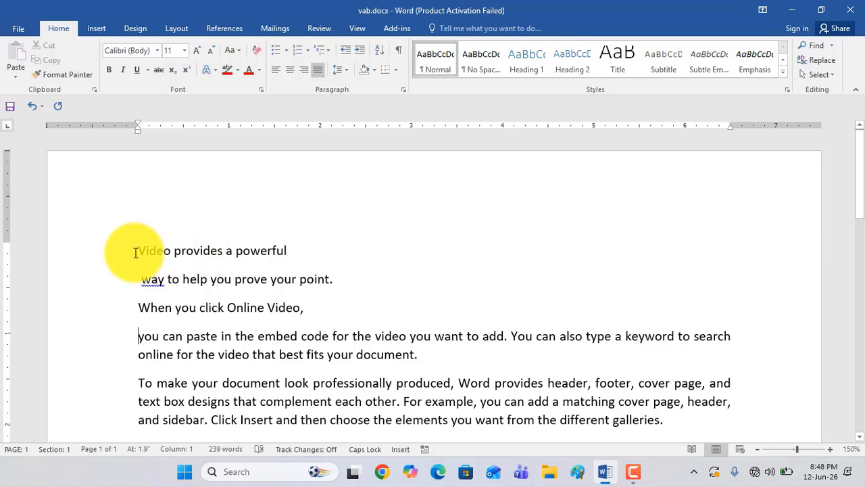
Highlight the first line, "Video provides a powerful", in red with the text highlight colour
drag(137, 252, 290, 251)
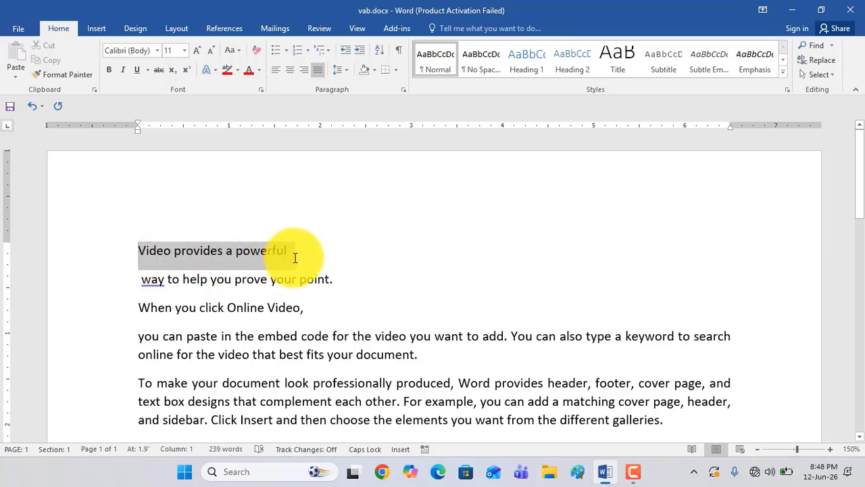
click(228, 69)
click(190, 246)
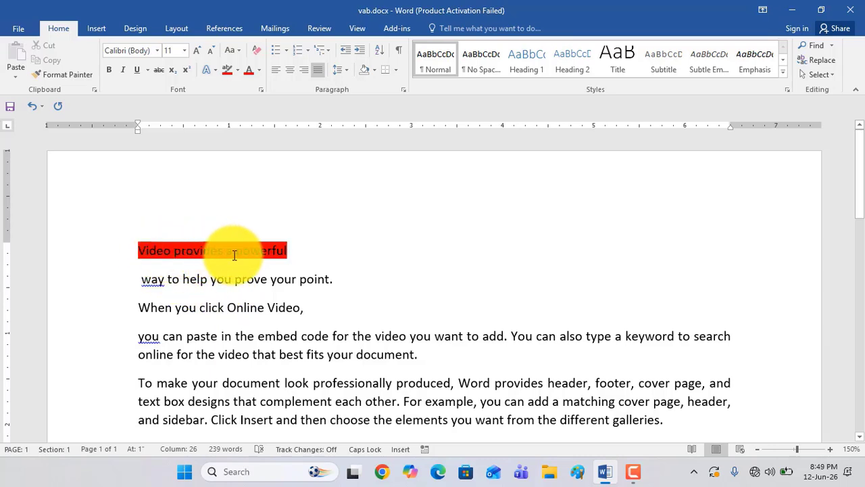
drag(137, 278, 311, 285)
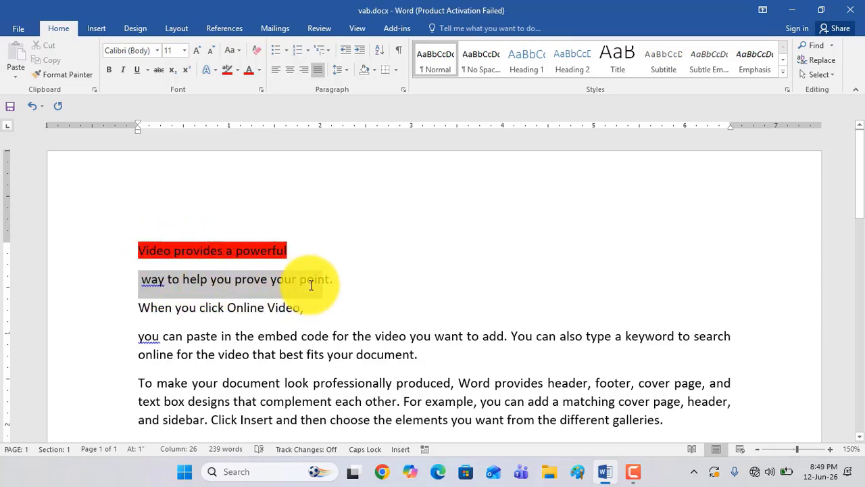
click(296, 286)
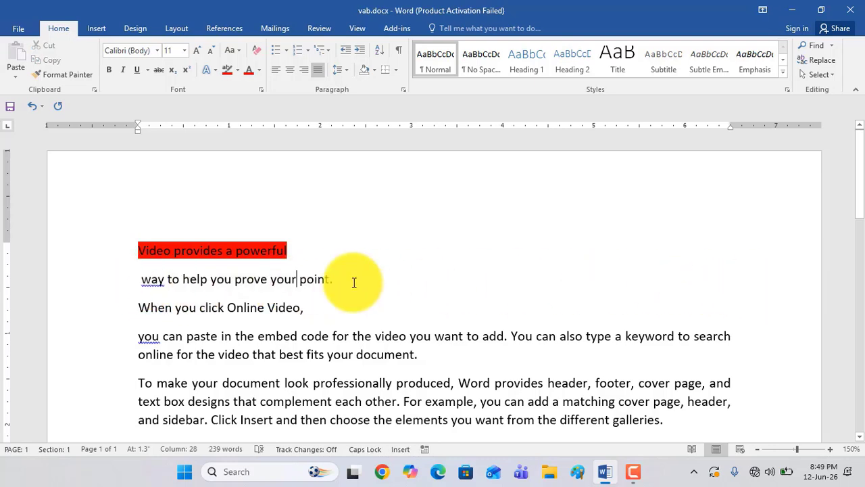
drag(338, 279, 153, 272)
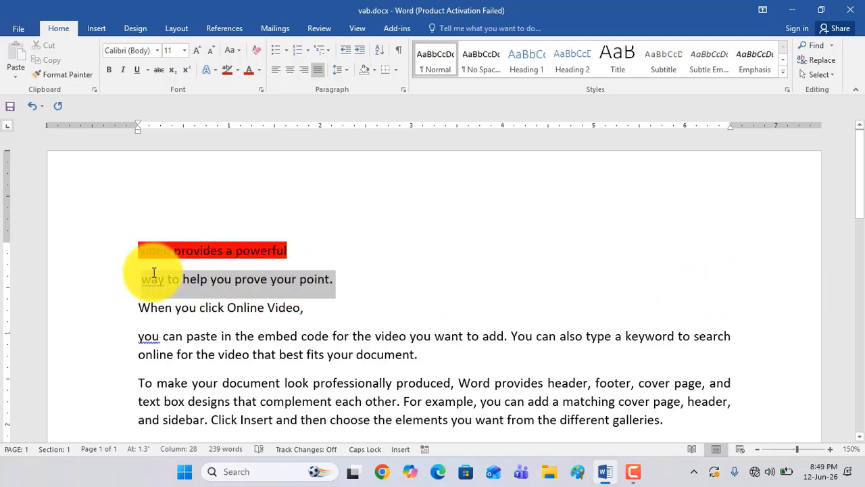
click(375, 72)
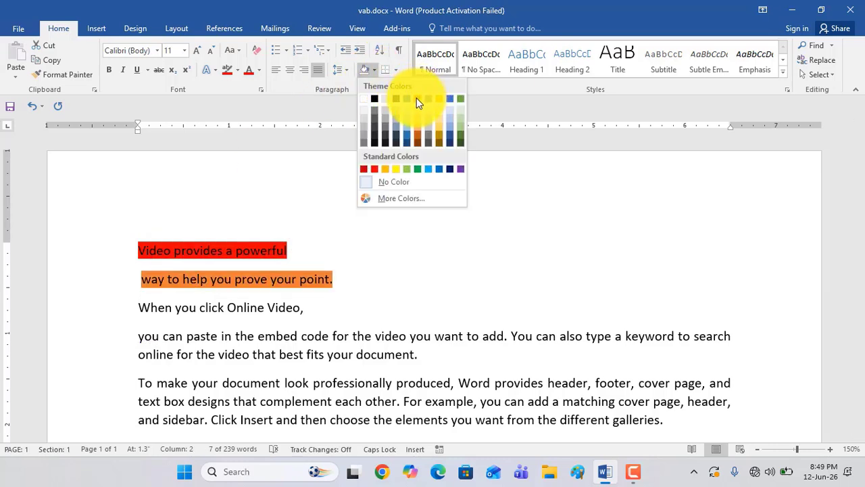
click(348, 299)
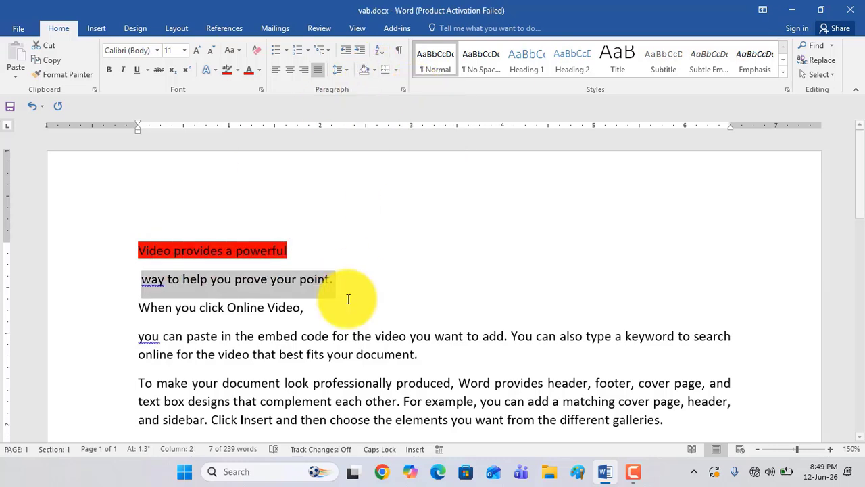
click(311, 282)
Apply orange shading from the theme colours to the second line, "way to help you prove your point."
drag(352, 282, 142, 282)
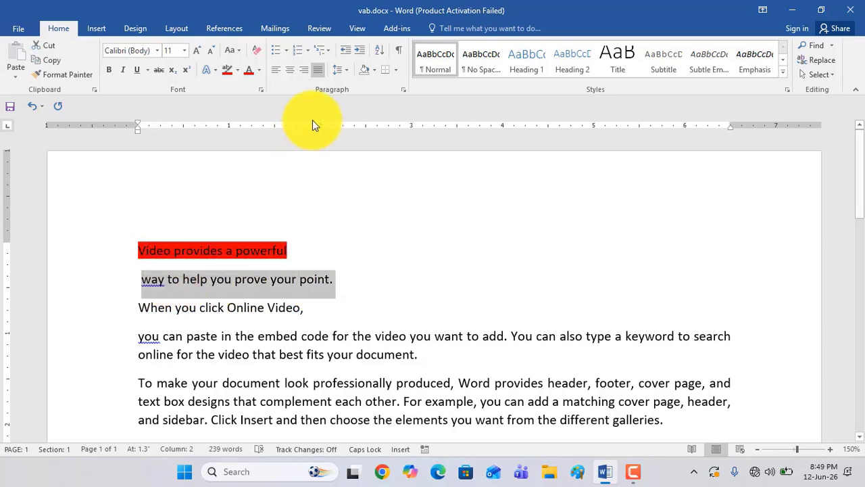
click(375, 71)
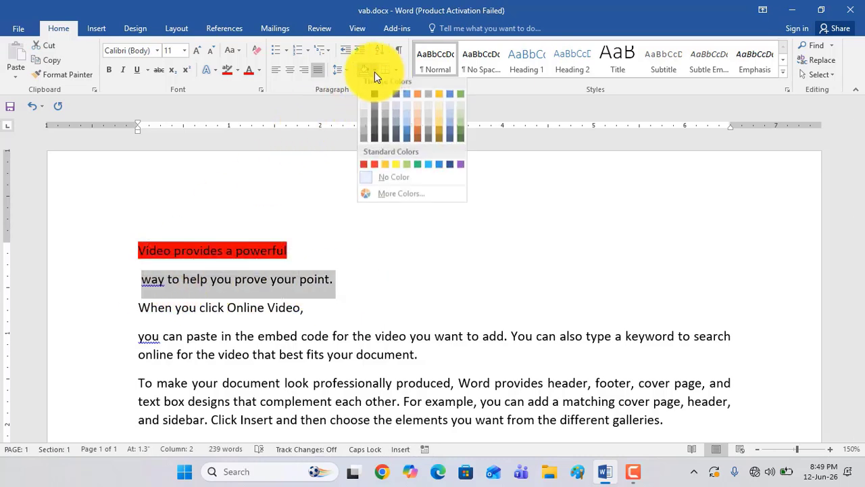
click(415, 99)
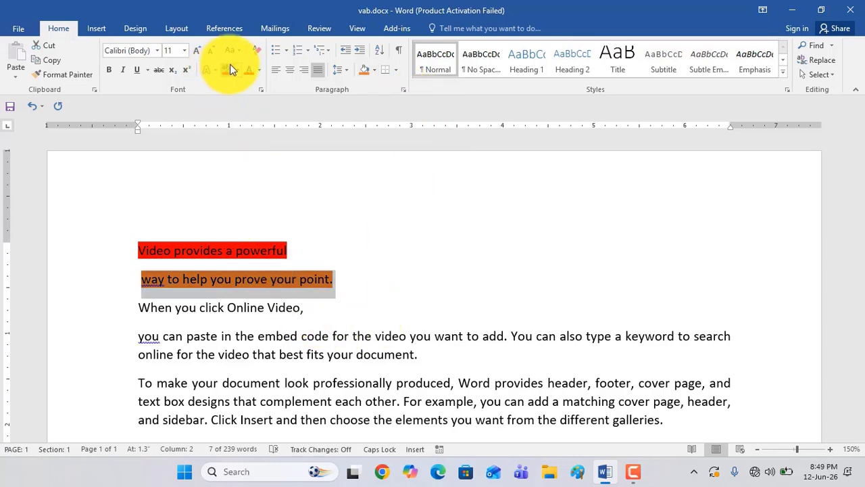
Apply standard red shading to the third line, "When you click Online Video," without selecting its text
click(278, 308)
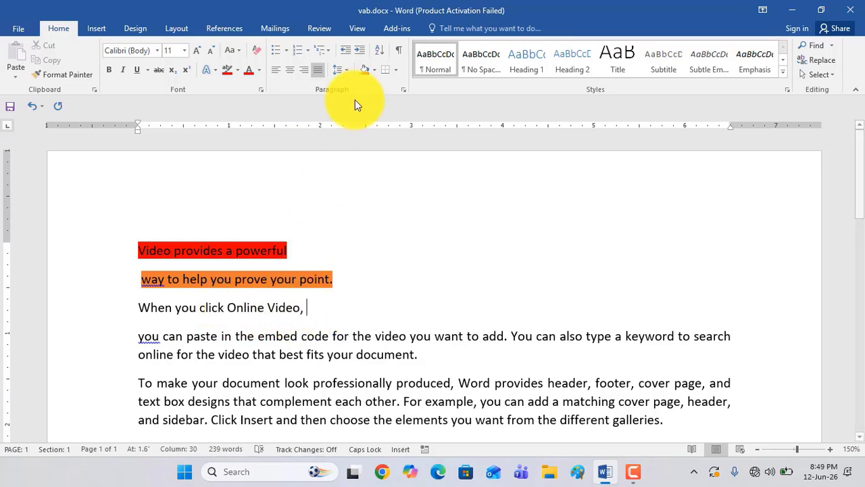
click(374, 70)
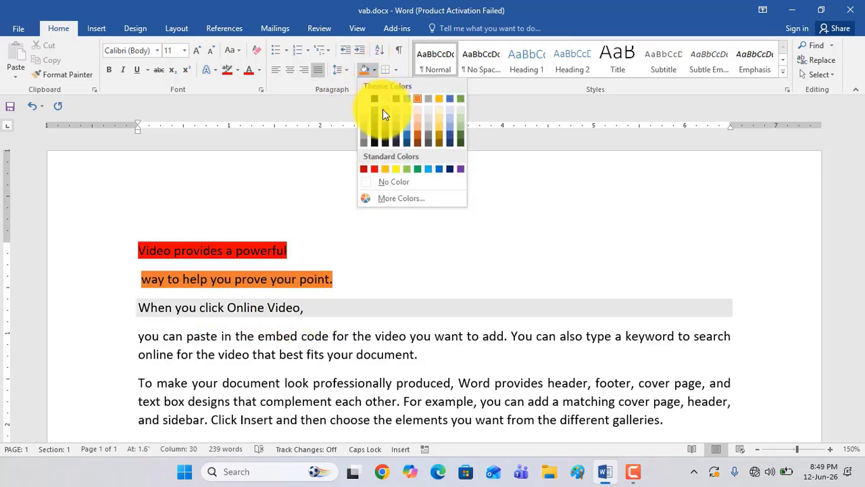
click(375, 169)
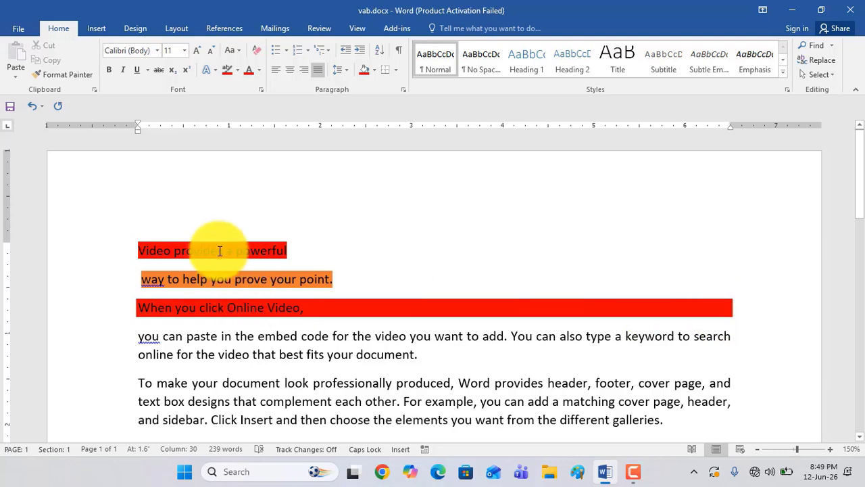
click(235, 286)
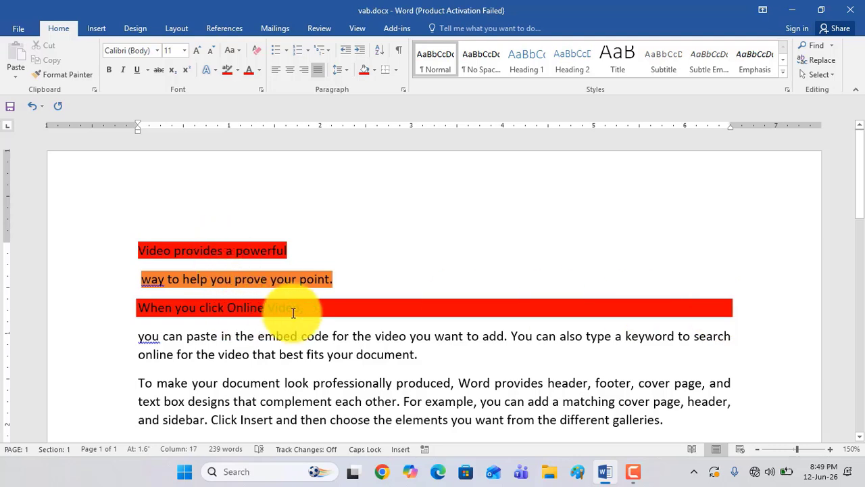
click(241, 300)
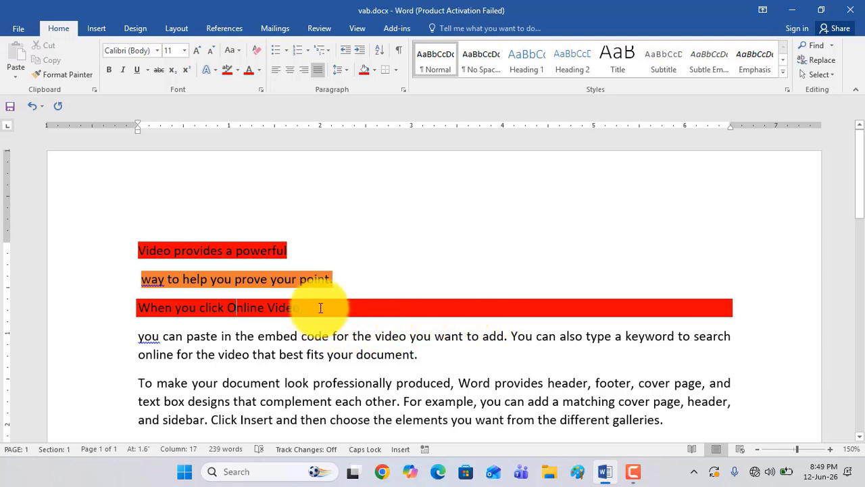
Centre the third, second and first lines at the start of the document
drag(319, 312, 151, 309)
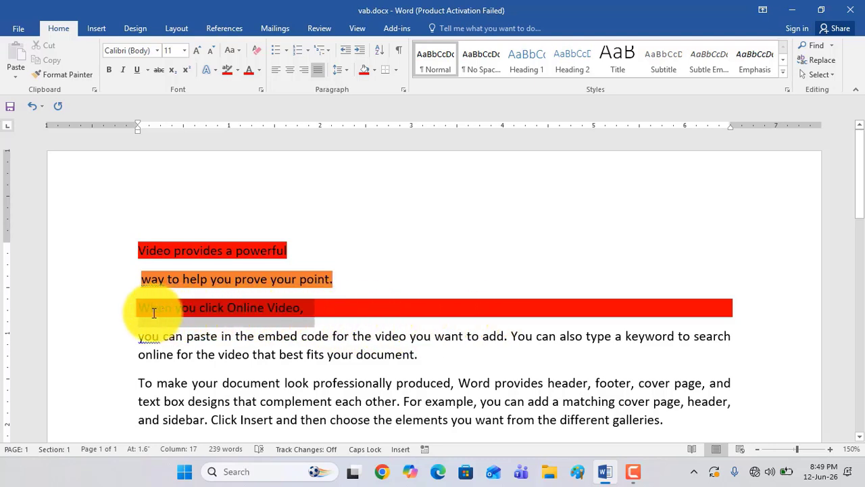
click(290, 71)
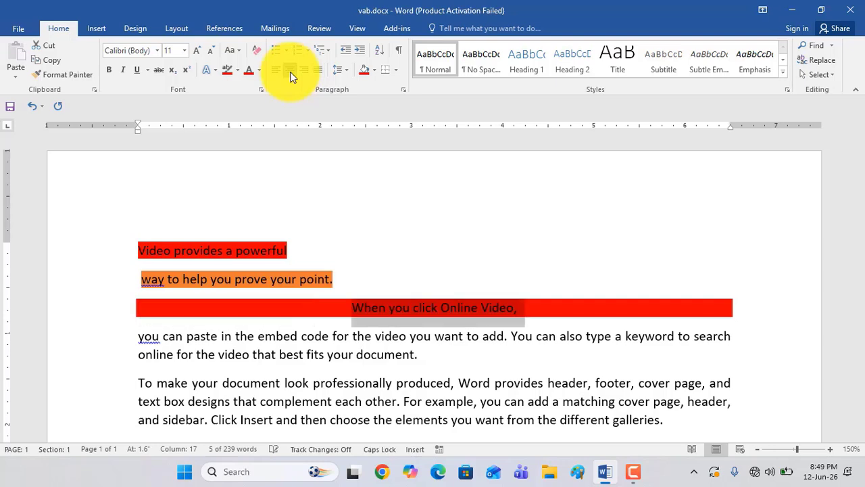
drag(365, 285, 153, 282)
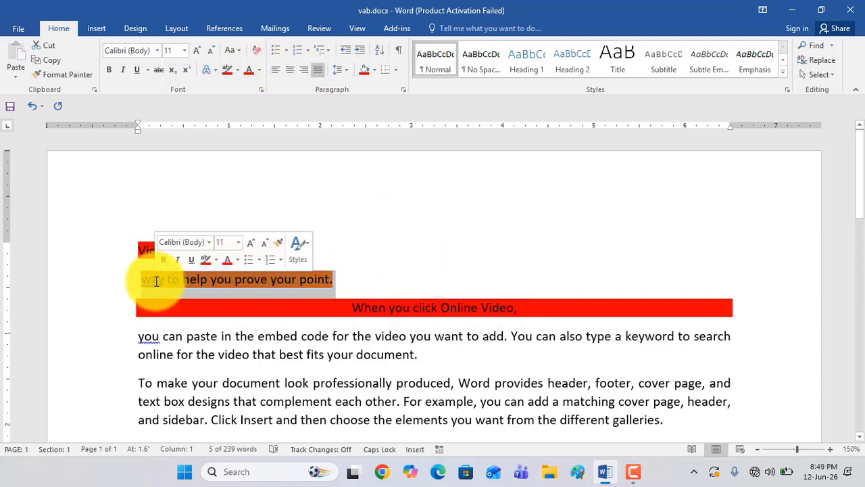
click(290, 70)
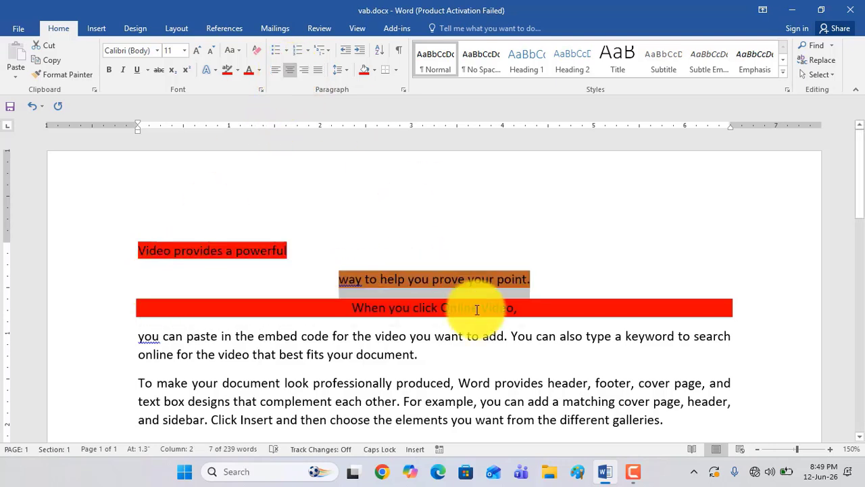
drag(288, 251, 131, 248)
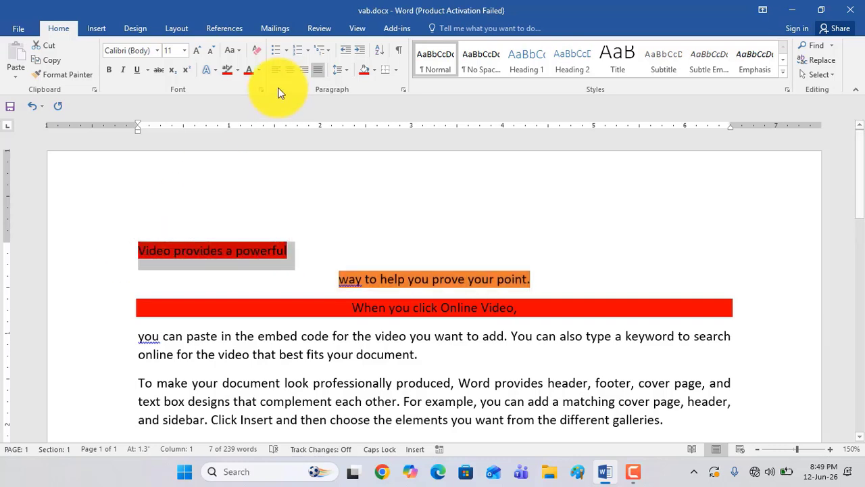
click(291, 71)
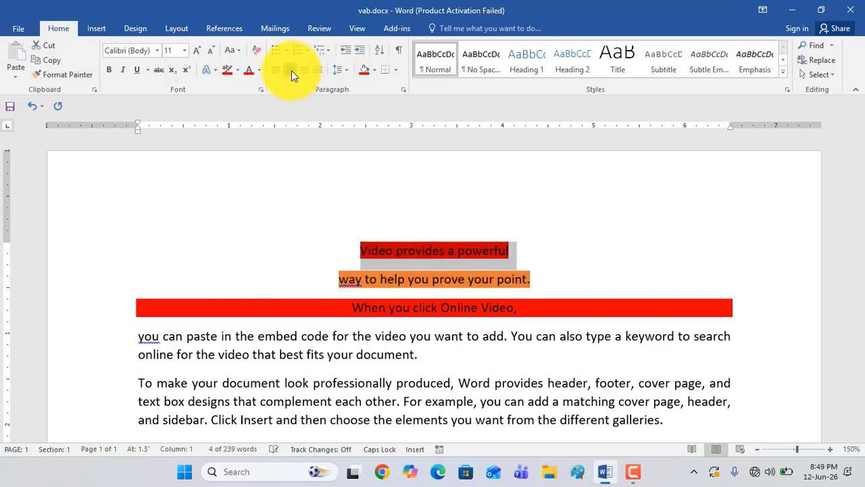
Right-align the first line, "Video provides a powerful", and the third line, "When you click Online Video,"
click(448, 253)
drag(513, 250, 361, 251)
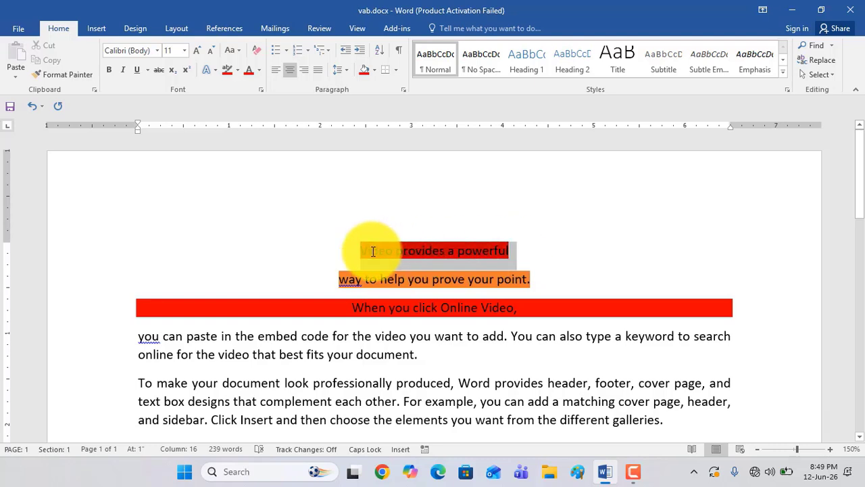
click(304, 73)
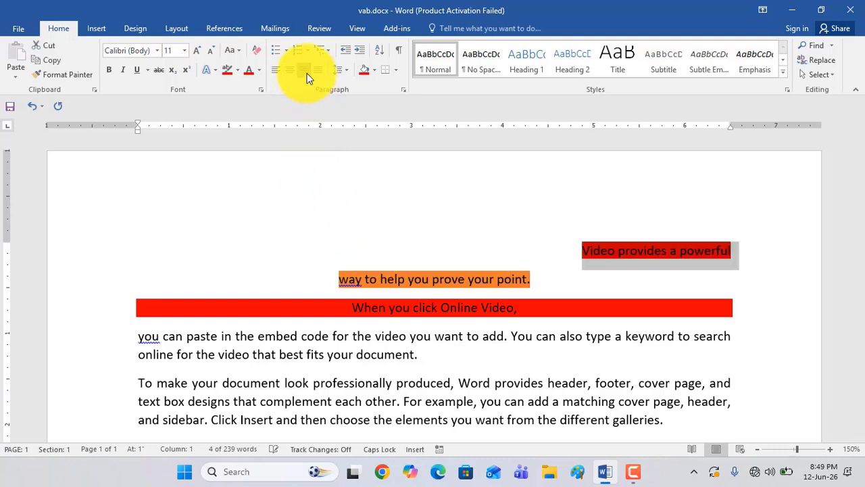
drag(521, 309, 353, 310)
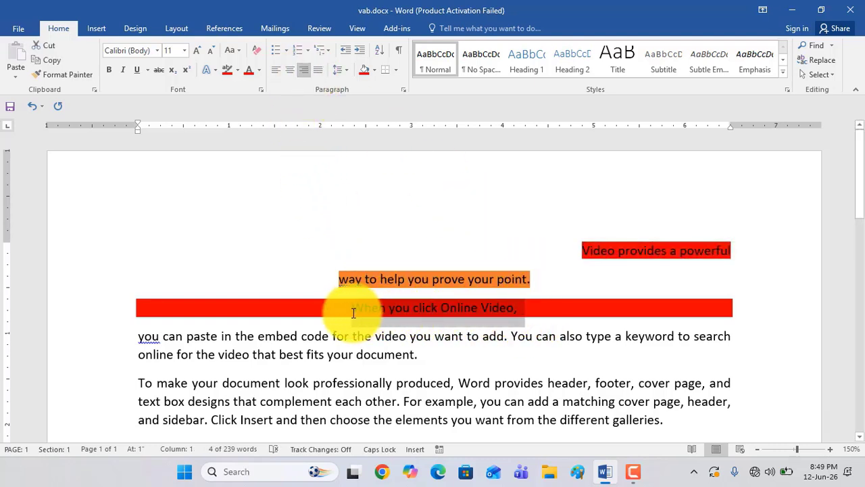
click(304, 71)
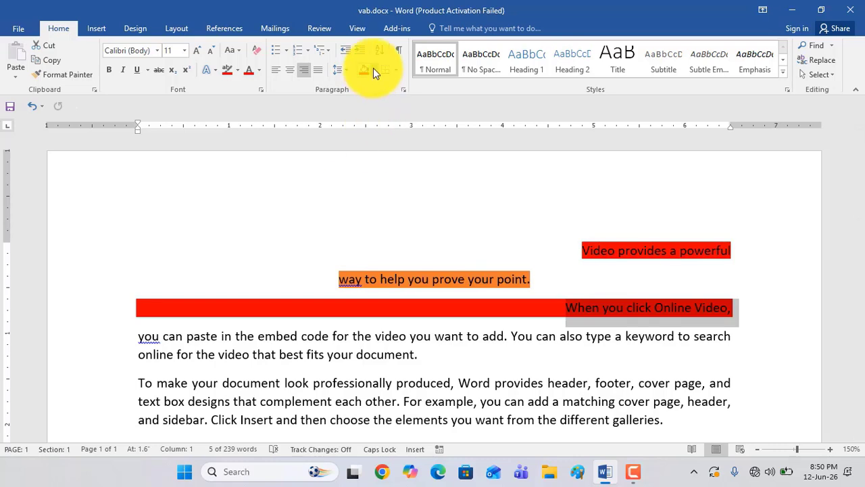
Apply standard orange shading to the paragraph beginning "you can paste in the embed code"
click(424, 358)
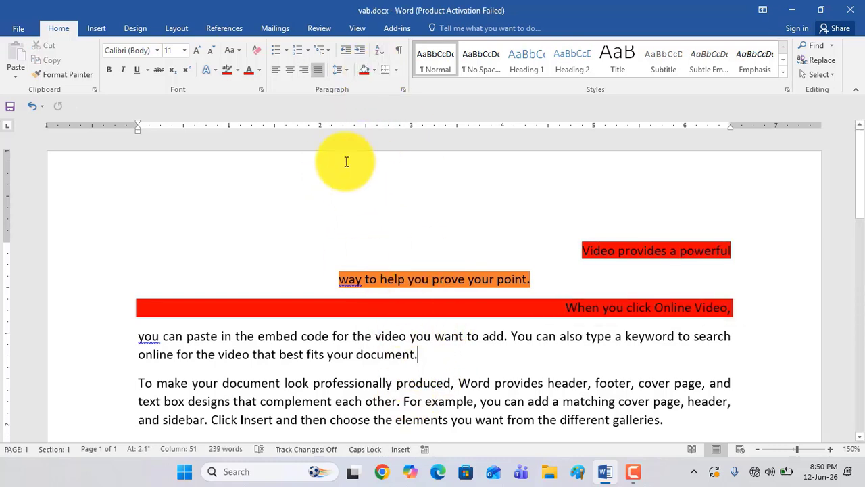
click(375, 67)
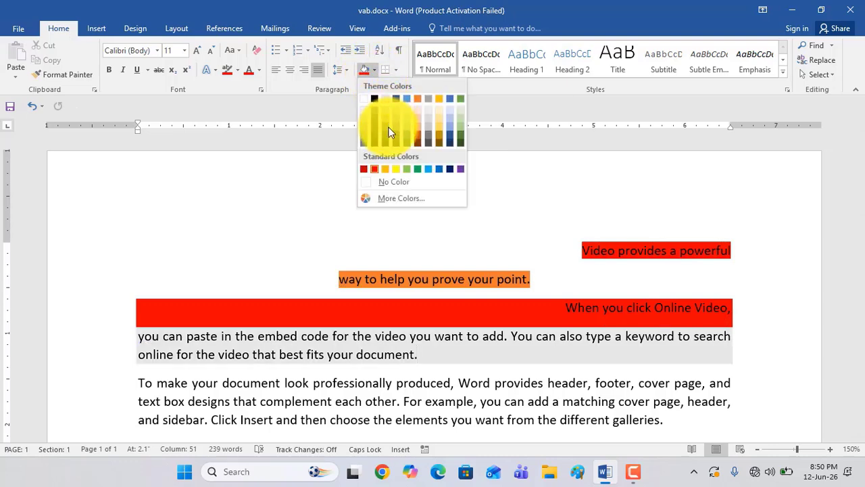
click(388, 167)
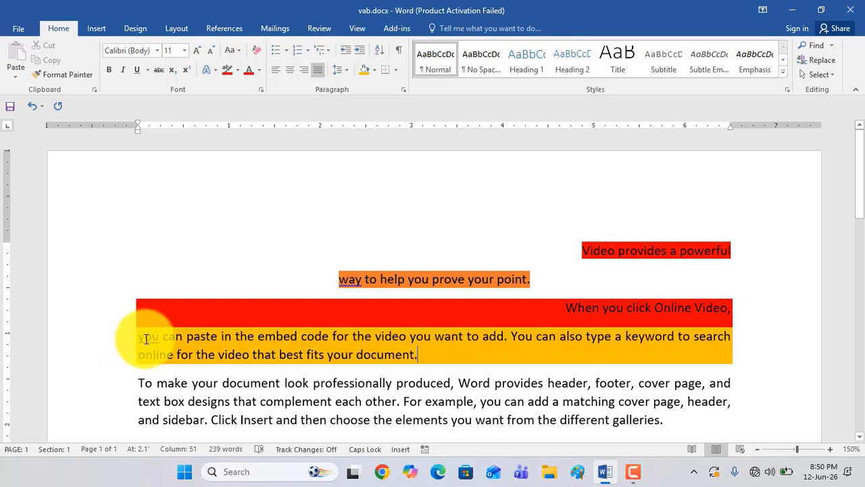
drag(142, 338, 402, 365)
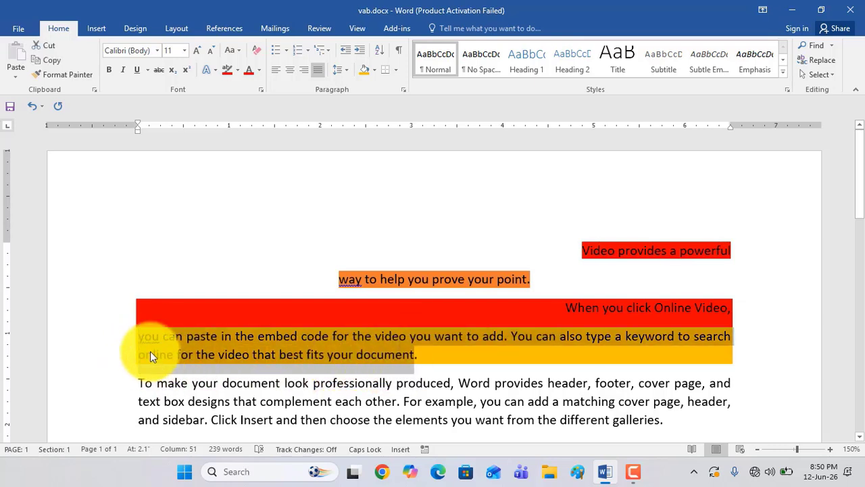
drag(140, 337, 419, 356)
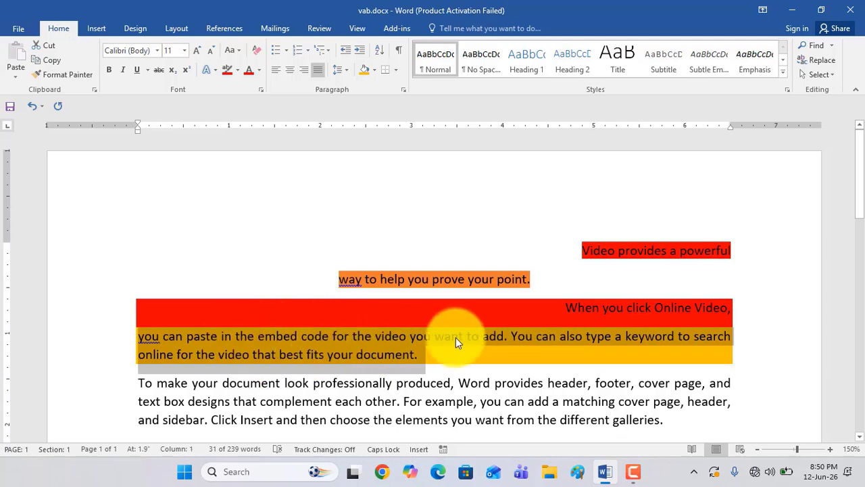
click(527, 356)
Apply standard green shading to the paragraph beginning "To make your document look professionally produced"
scroll(527, 356, down, 3)
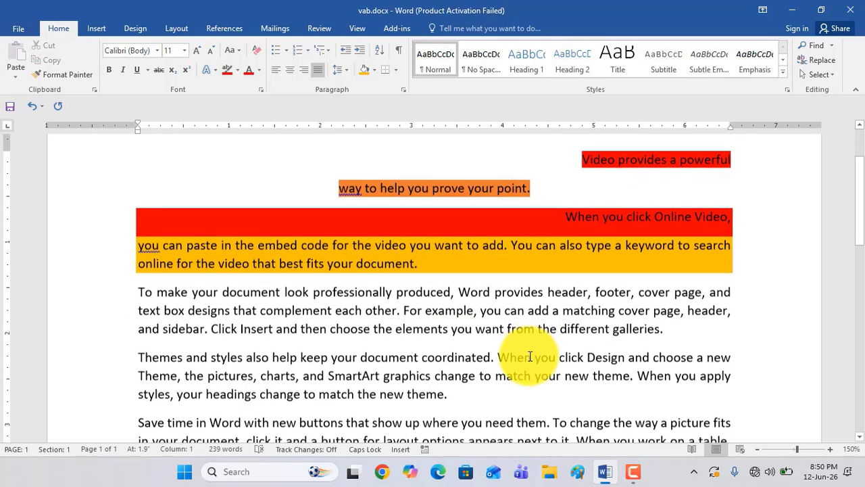
click(669, 328)
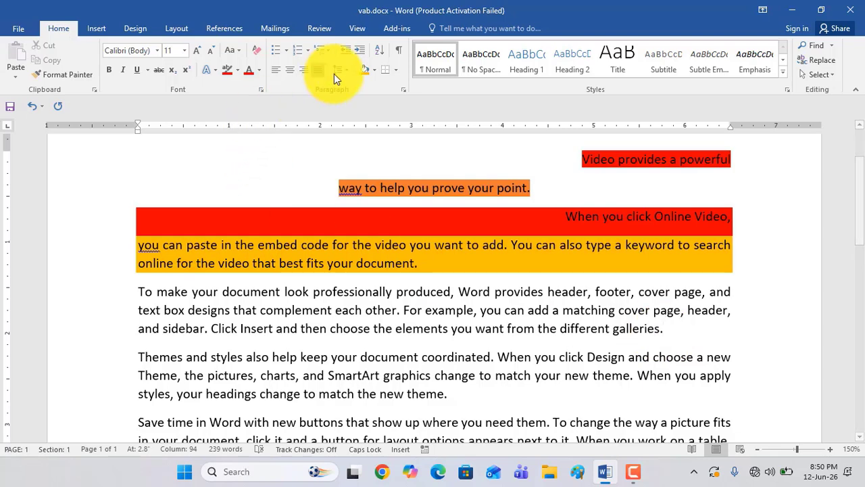
click(375, 69)
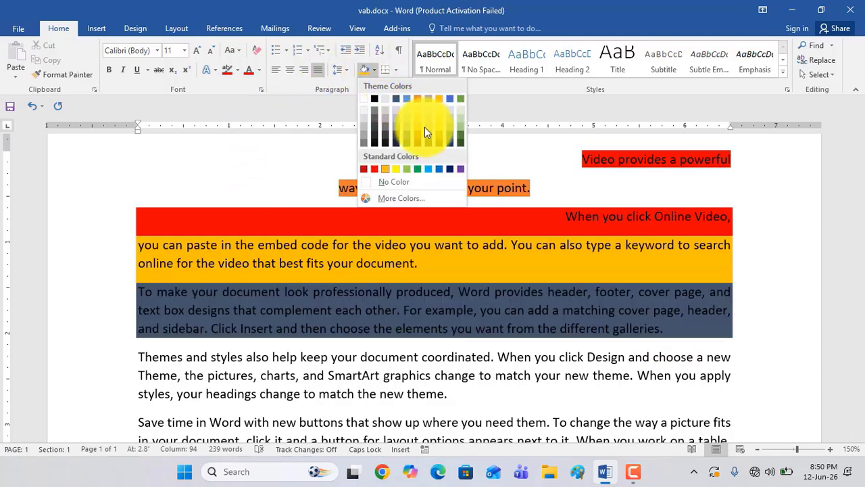
click(418, 168)
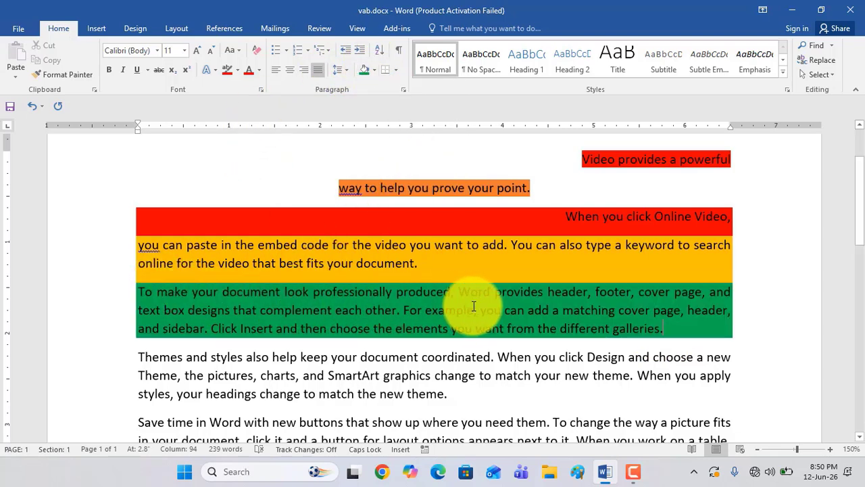
scroll(486, 307, down, 1)
drag(667, 279, 183, 247)
scroll(328, 348, up, 3)
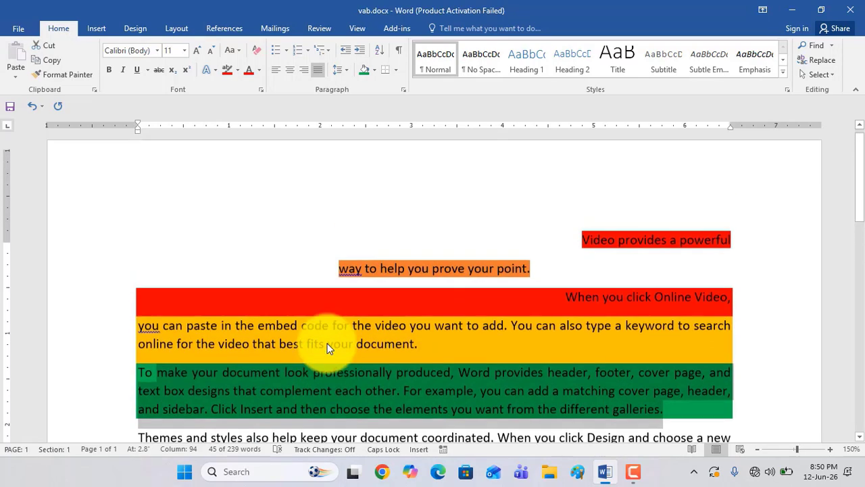
click(603, 308)
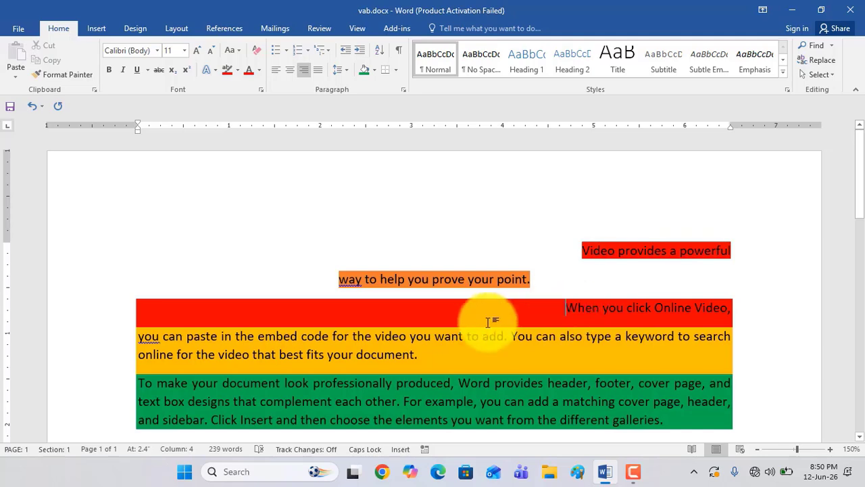
Highlight "Save time in Word" with the red text highlight colour and split it off into its own paragraph
scroll(493, 323, down, 2)
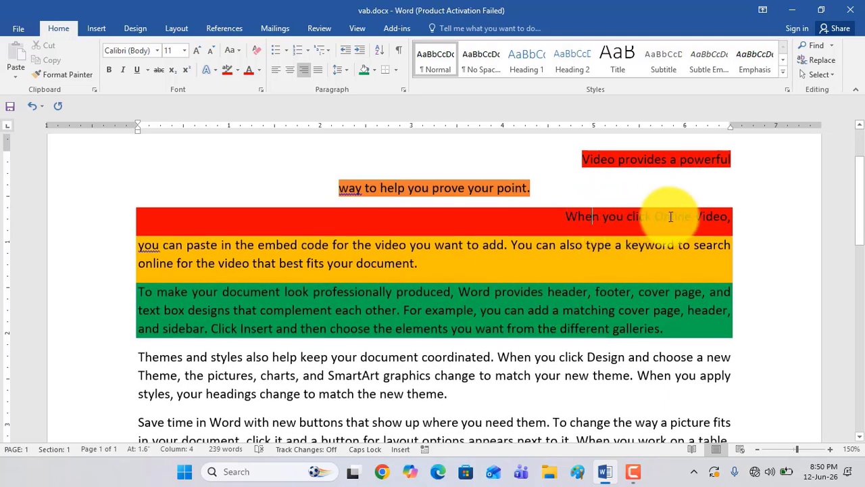
scroll(523, 259, down, 2)
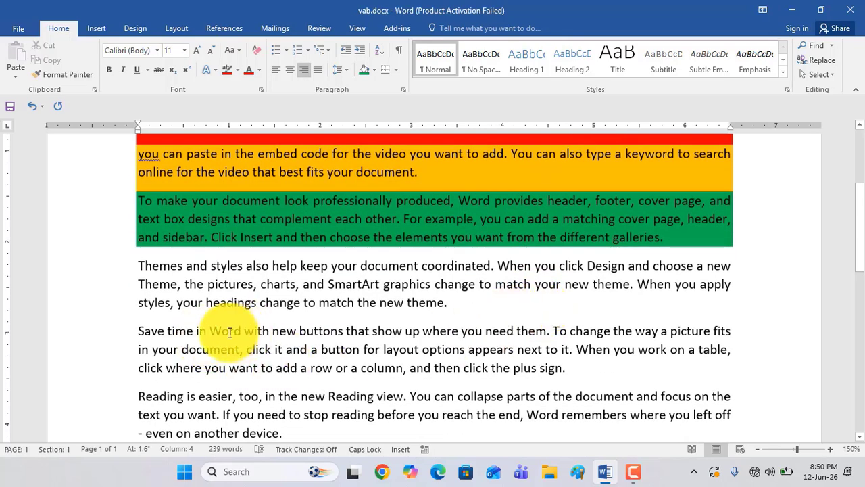
drag(230, 332, 132, 331)
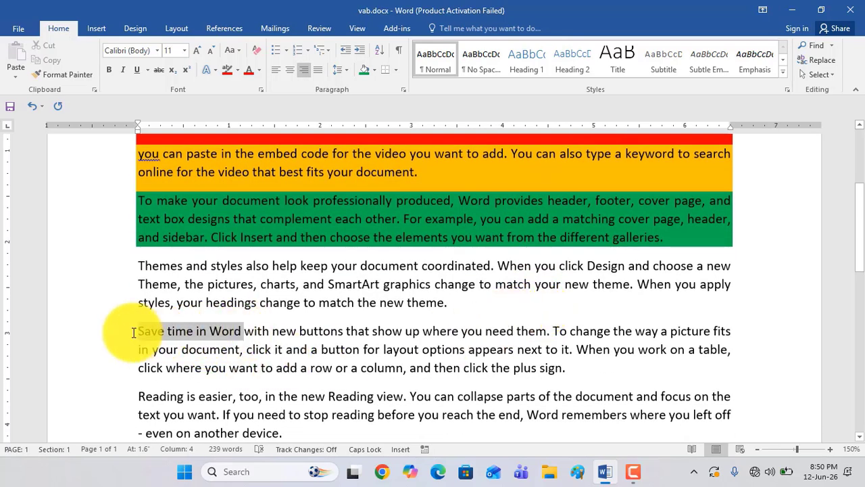
click(227, 74)
click(245, 332)
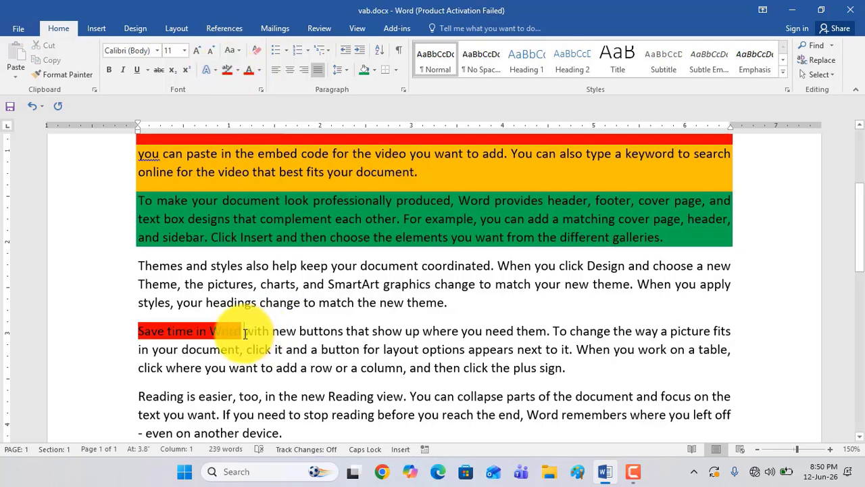
key(Return)
Apply standard red shading to the whole "Save time in Word" paragraph
drag(274, 332, 141, 331)
click(264, 334)
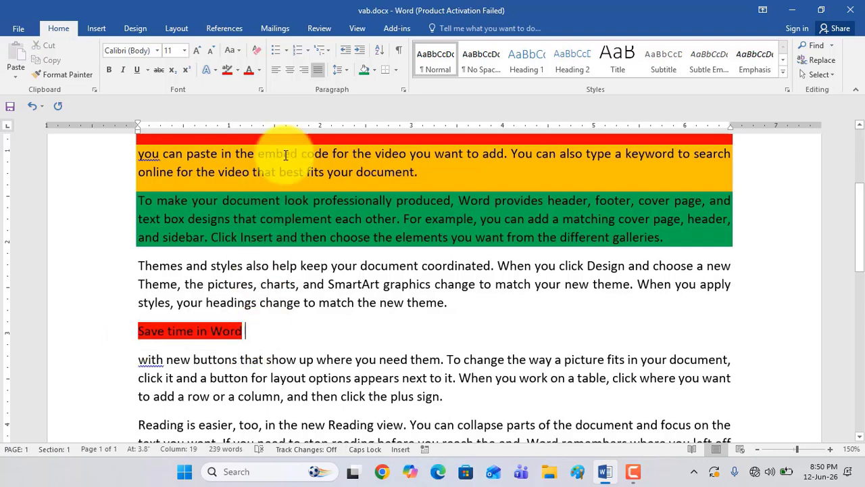
click(375, 69)
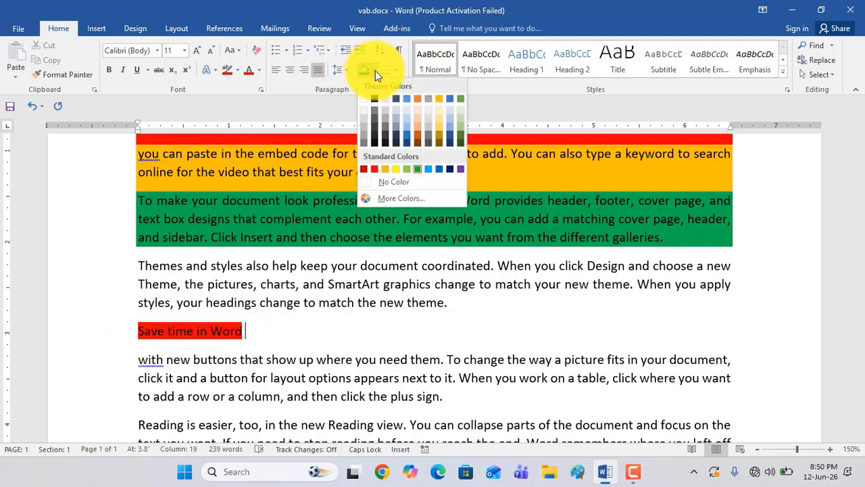
click(373, 169)
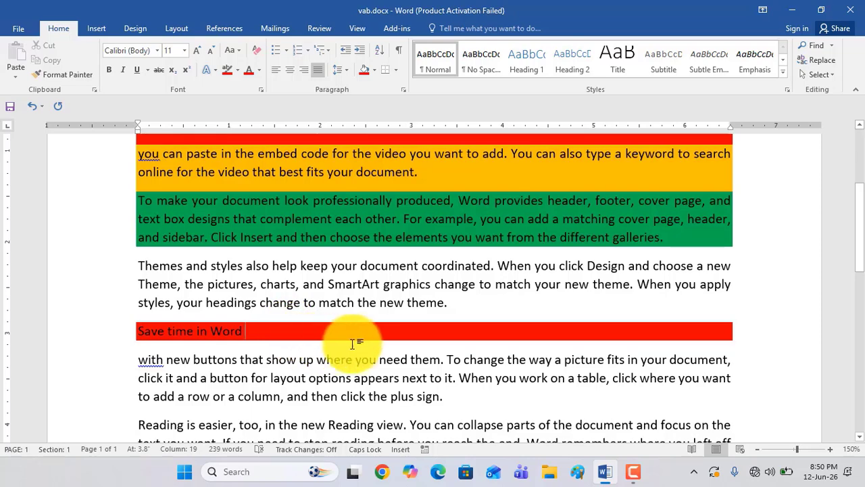
scroll(370, 350, down, 3)
scroll(370, 350, up, 3)
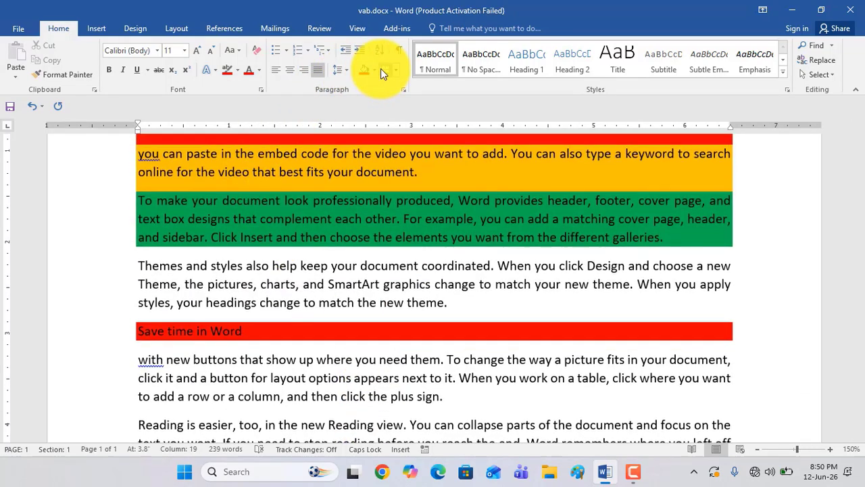
scroll(380, 261, down, 2)
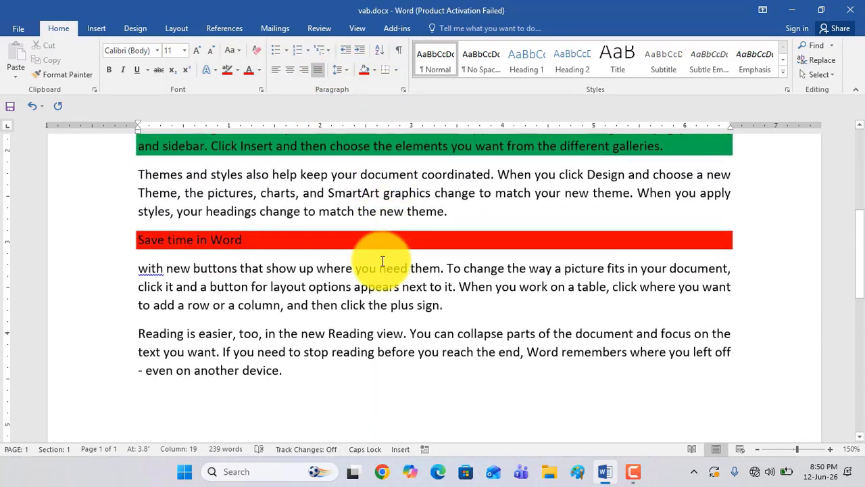
Split "Reading is easier," off from the last paragraph into its own paragraph
click(394, 70)
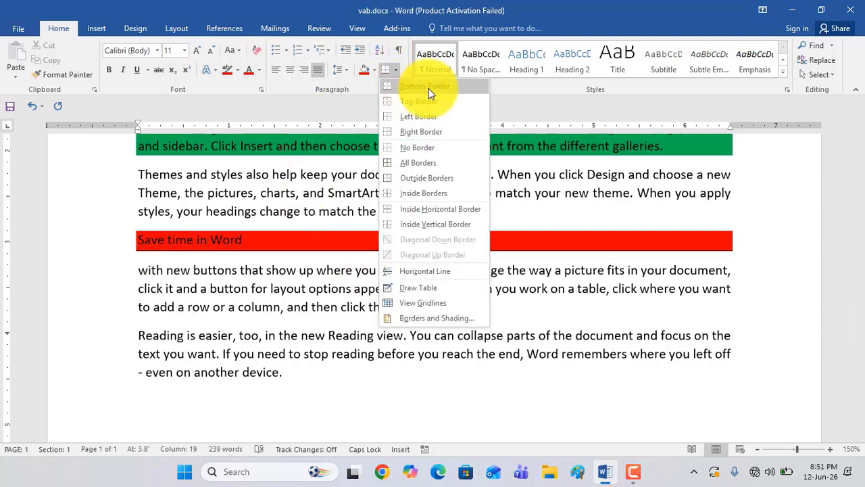
click(287, 286)
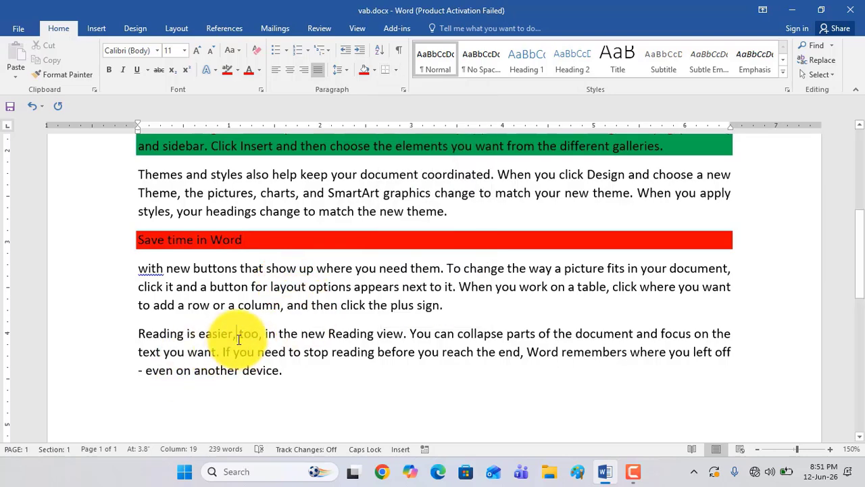
key(Return)
drag(247, 334, 139, 331)
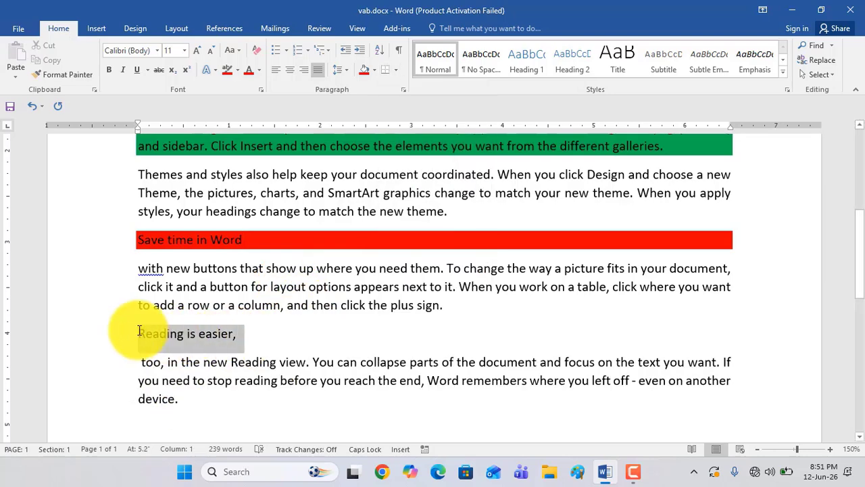
click(239, 340)
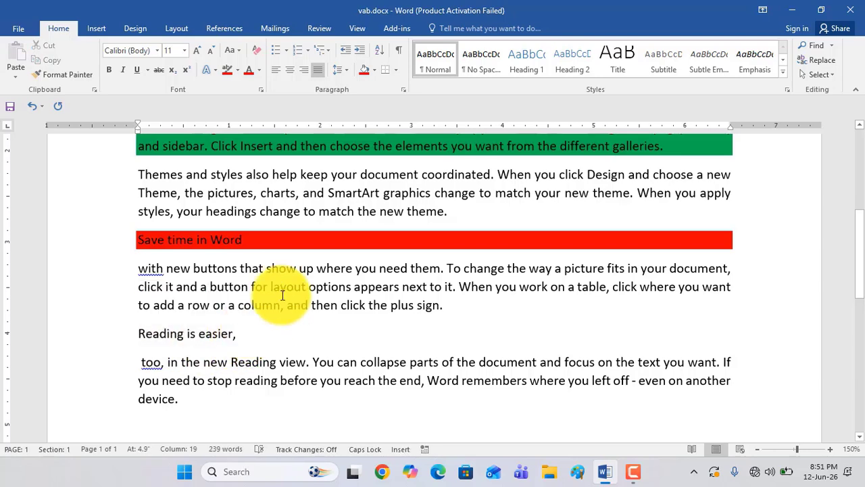
Add a bottom border and a top border to the "Reading is easier," paragraph
click(397, 73)
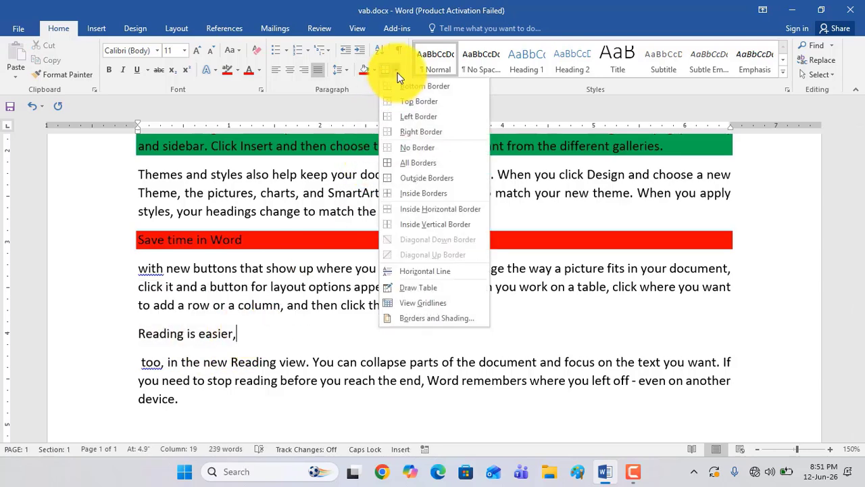
click(405, 87)
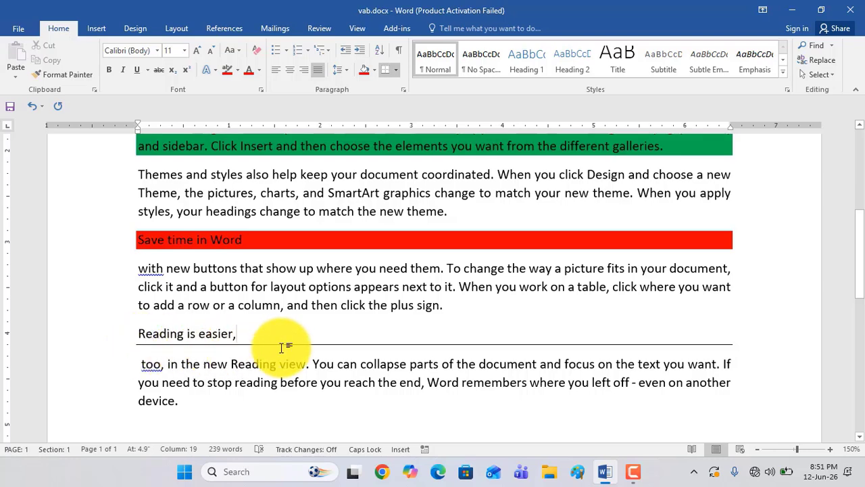
click(398, 73)
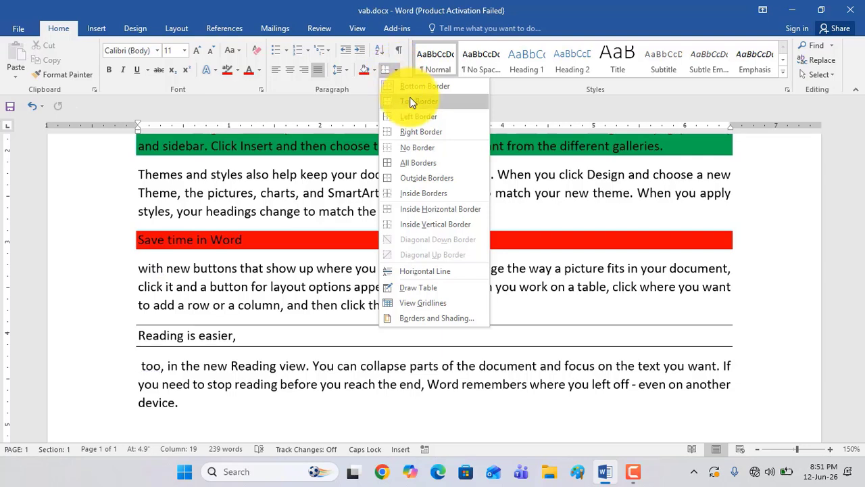
click(410, 101)
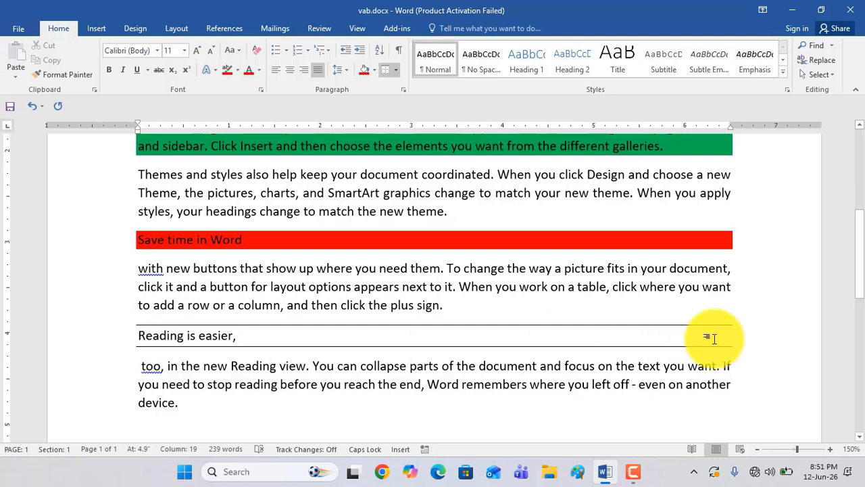
Add a left border and a right border to the "Reading is easier," paragraph to close the box around it
double_click(144, 366)
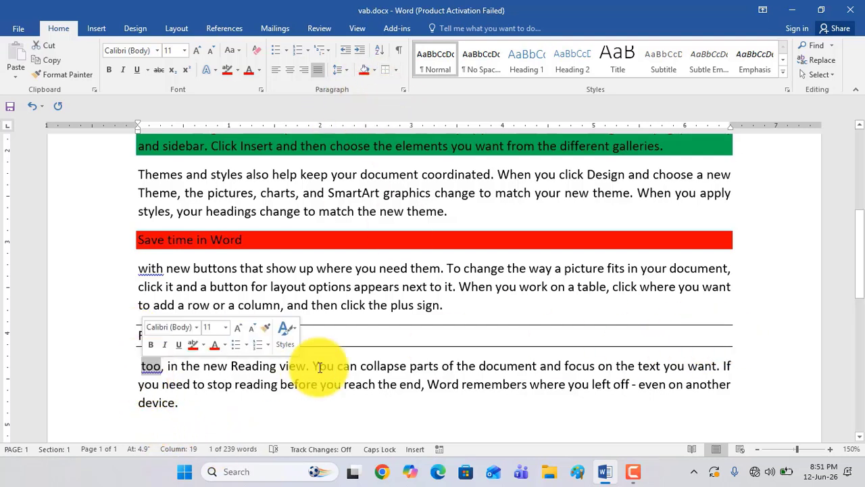
click(377, 340)
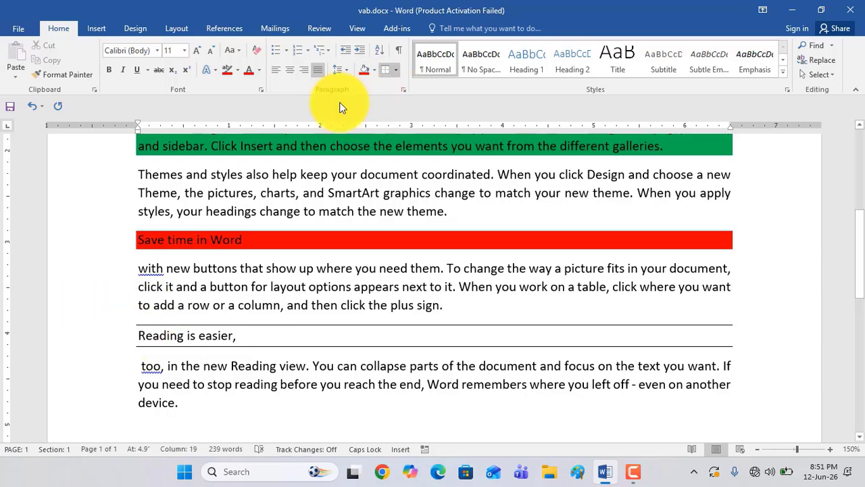
click(395, 70)
click(404, 116)
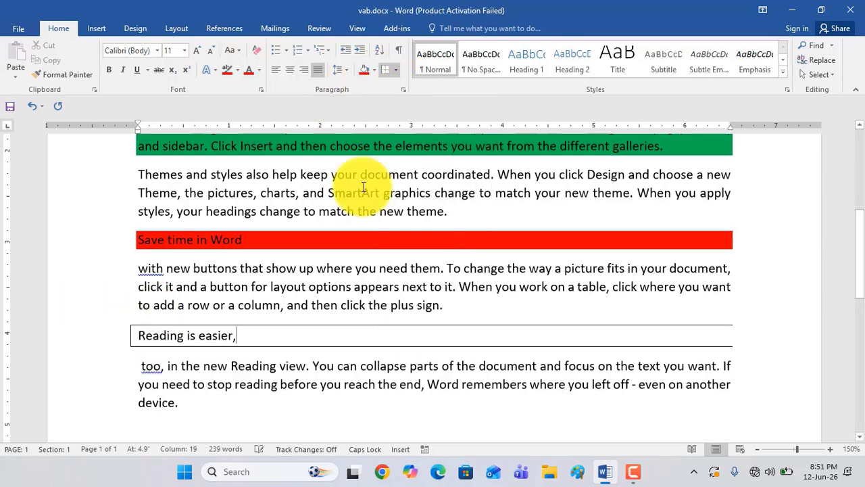
click(395, 70)
click(419, 131)
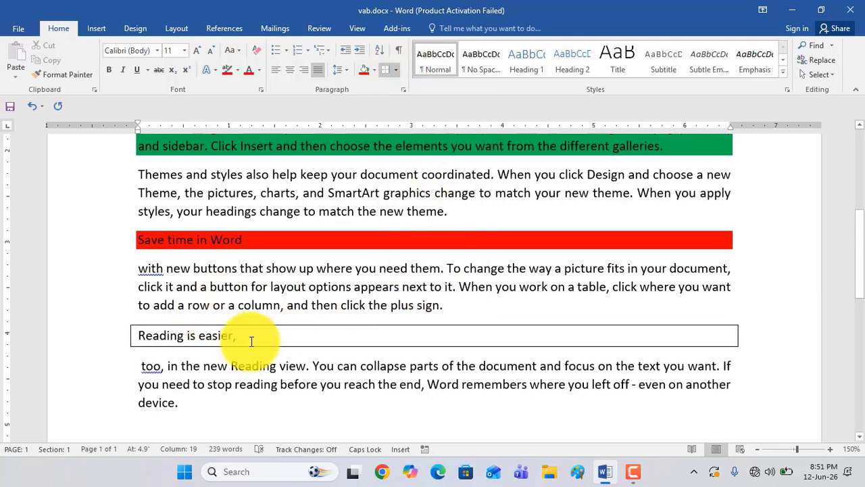
Split "too, in the new Reading view." into its own paragraph, with an empty paragraph separating it from "You can collapse parts of the document"
scroll(277, 332, up, 2)
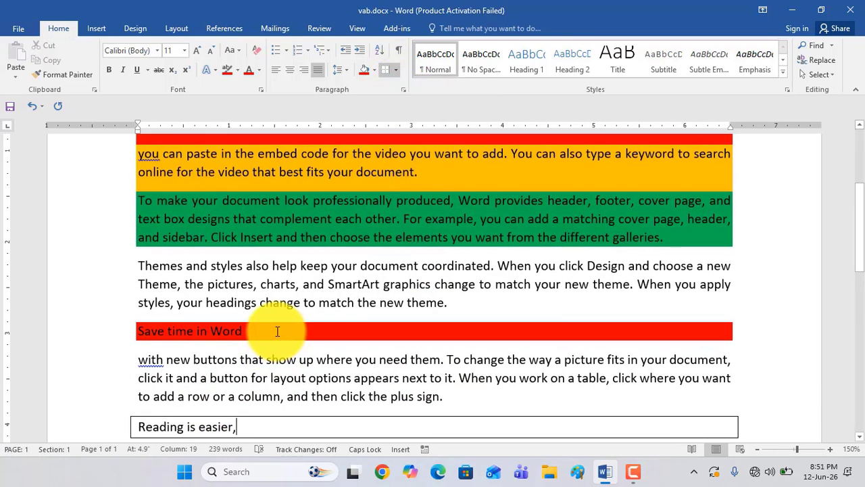
scroll(277, 330, down, 5)
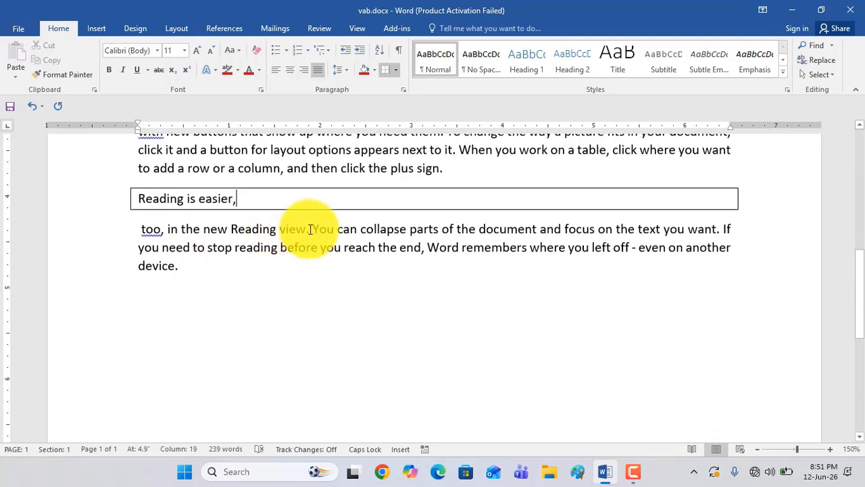
click(310, 229)
key(Return)
key(Return)
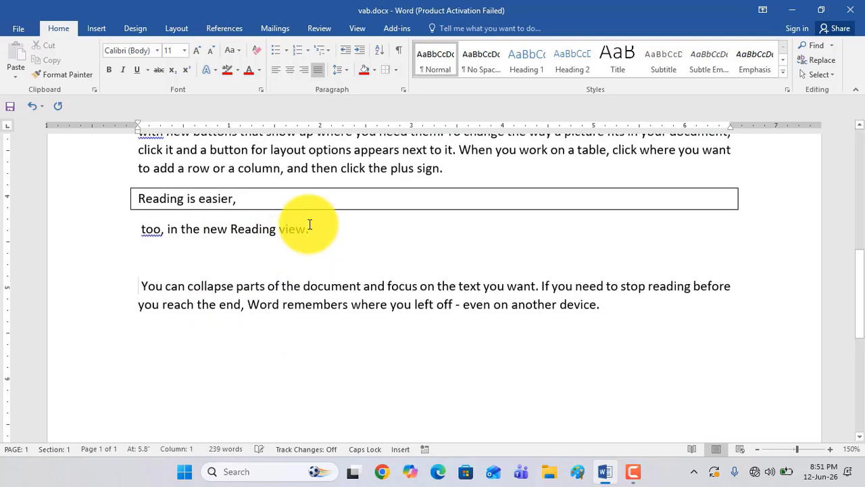
Try All Borders on the "too, in the new Reading view." paragraph directly below the boxed one, and undo it
click(310, 230)
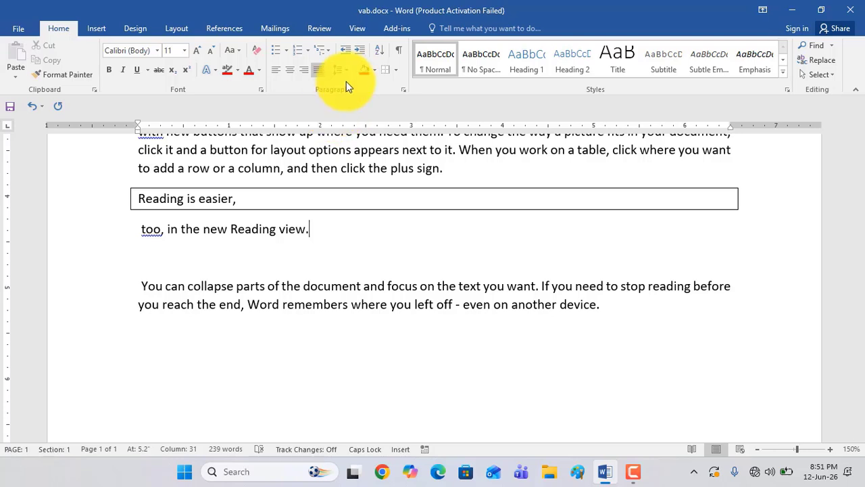
click(395, 70)
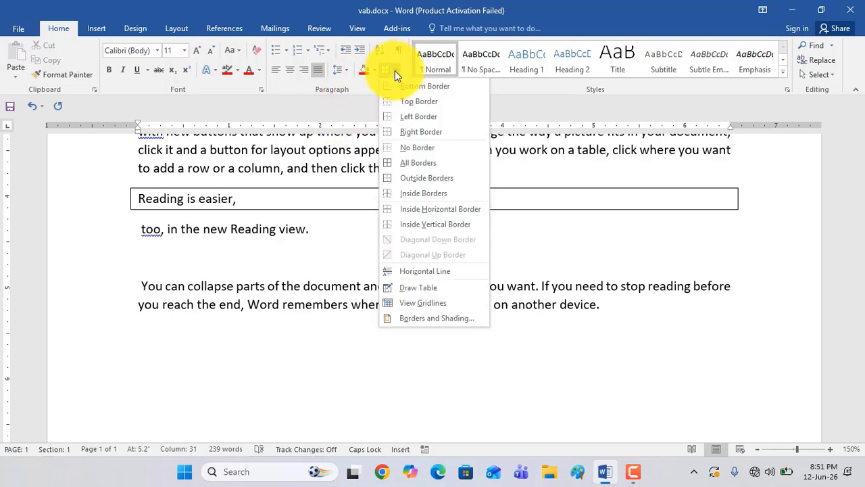
click(414, 161)
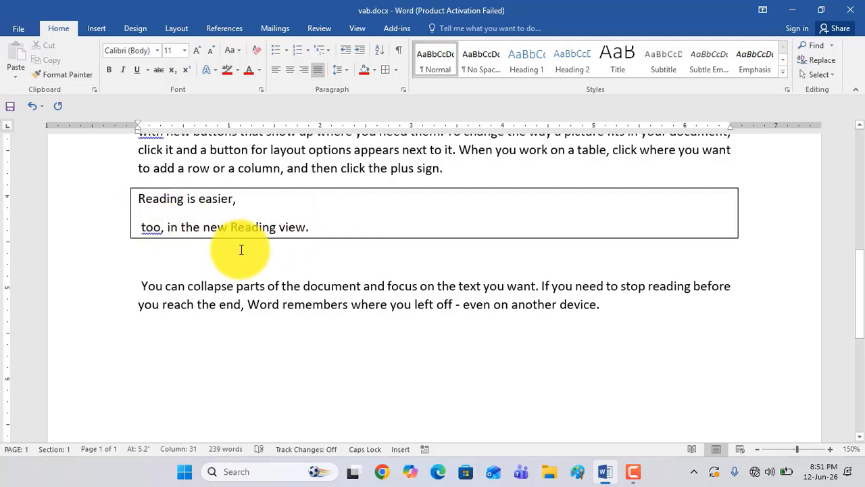
scroll(241, 247, up, 1)
scroll(241, 250, down, 1)
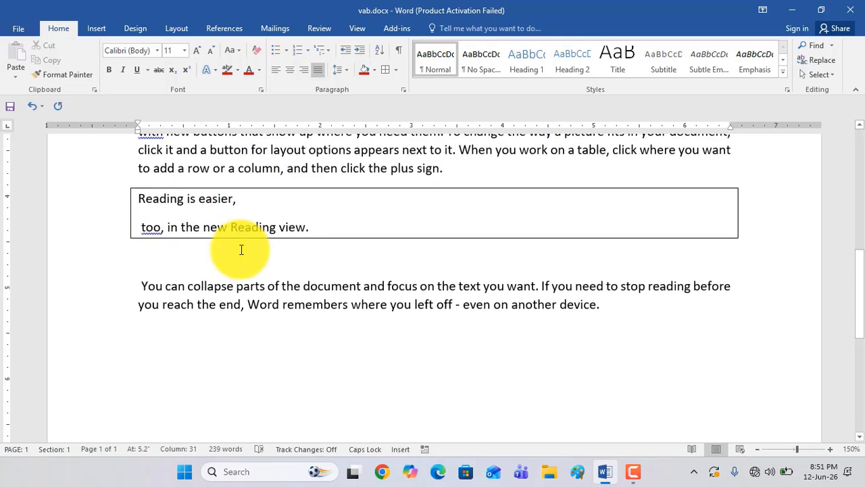
click(177, 198)
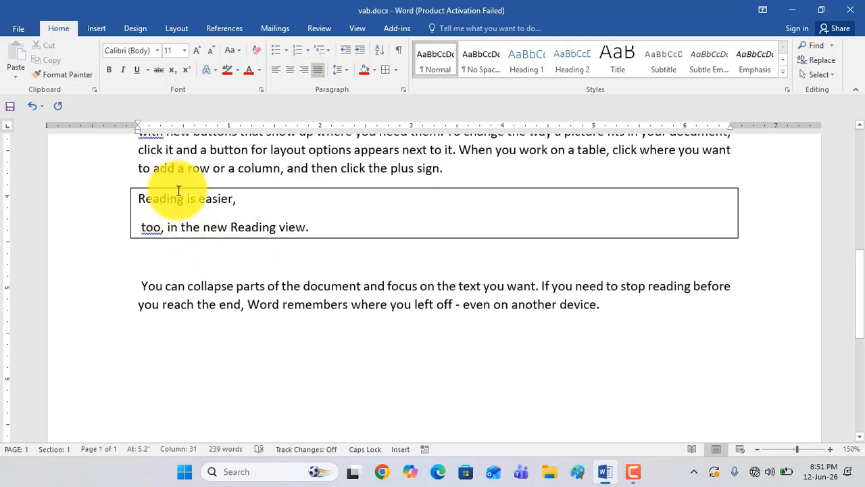
click(140, 227)
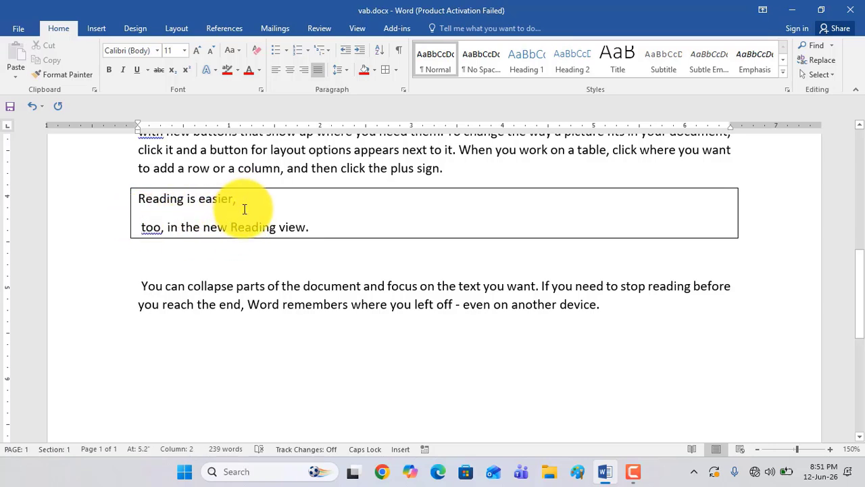
key(ctrl+z)
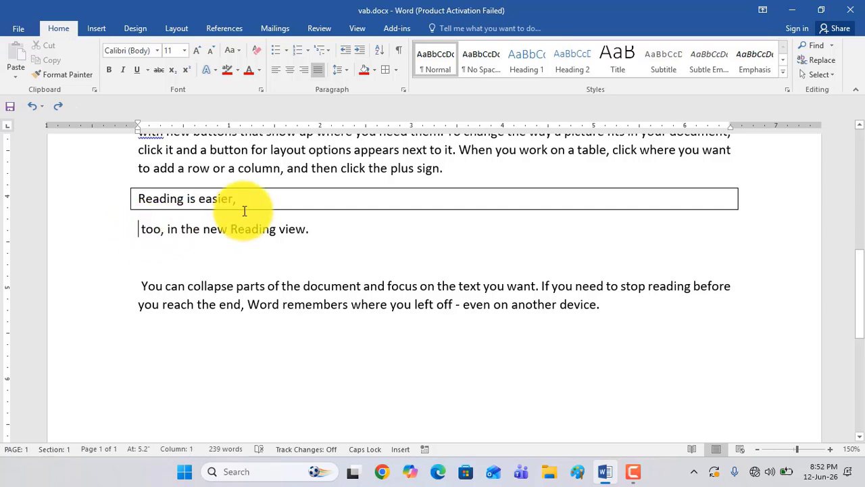
Insert an empty paragraph above "too, in the new Reading view." and apply All Borders to that line
key(Return)
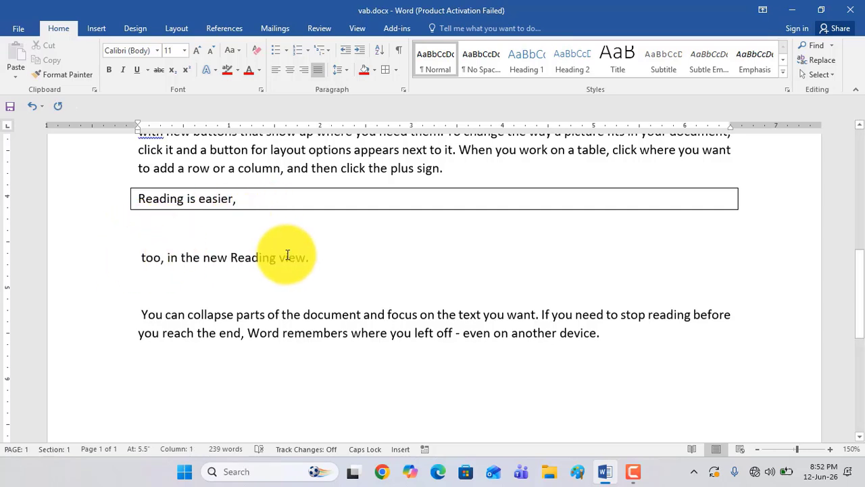
drag(307, 257, 148, 253)
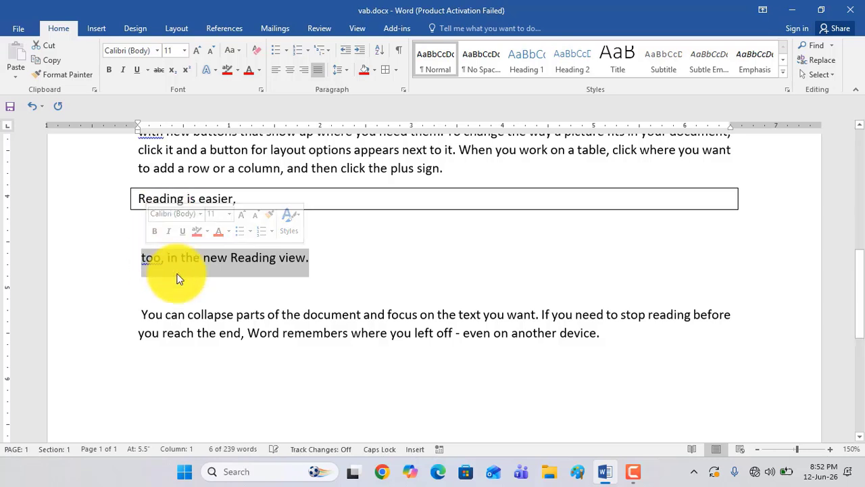
click(177, 258)
click(310, 260)
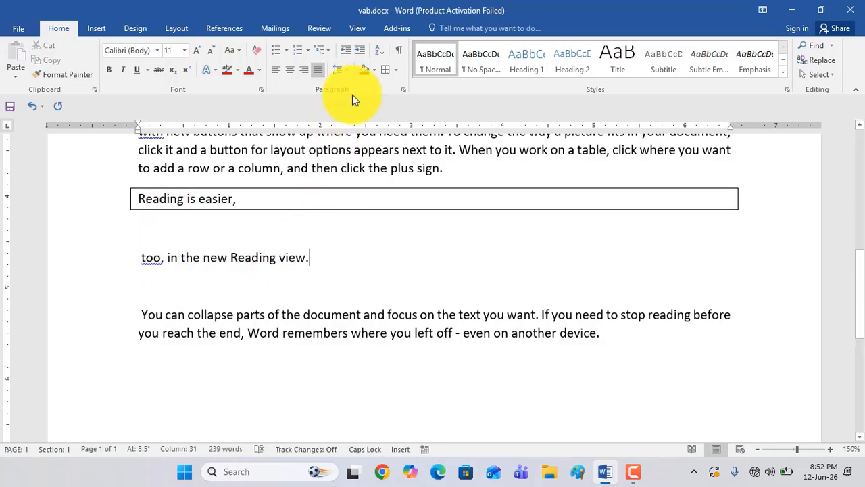
click(384, 71)
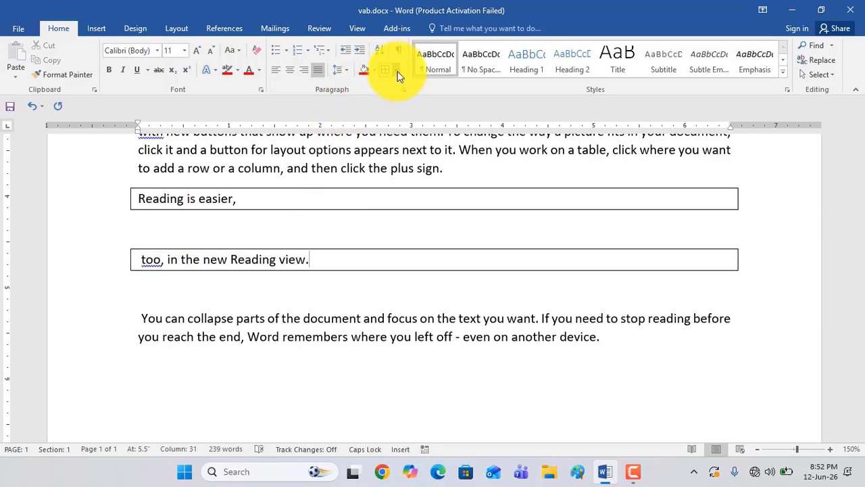
click(396, 72)
click(420, 162)
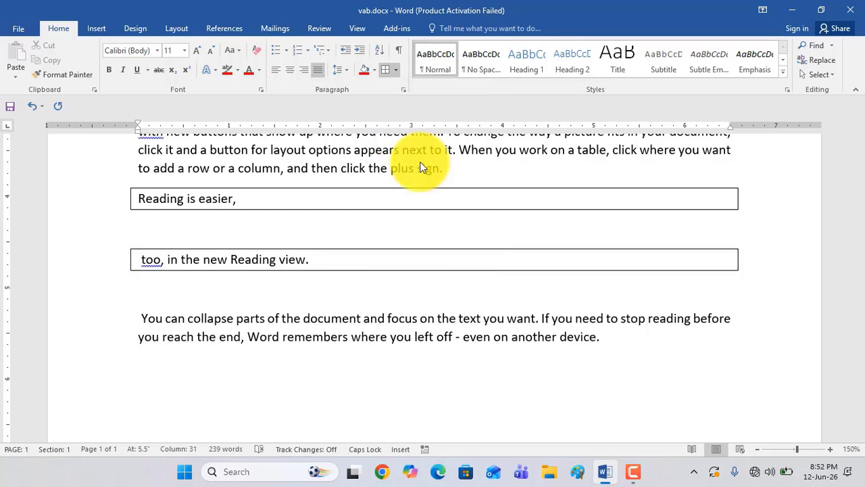
Try centre alignment on the bordered line "too, in the new Reading view." and settle on right alignment
drag(309, 261, 142, 260)
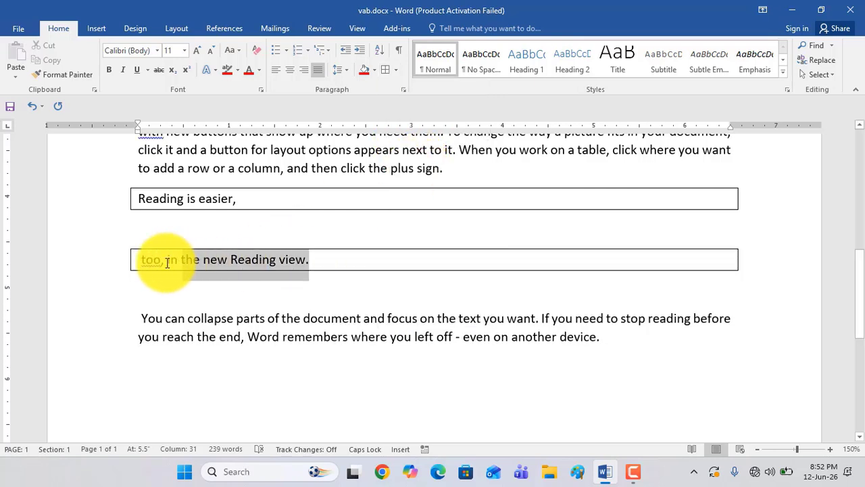
click(287, 77)
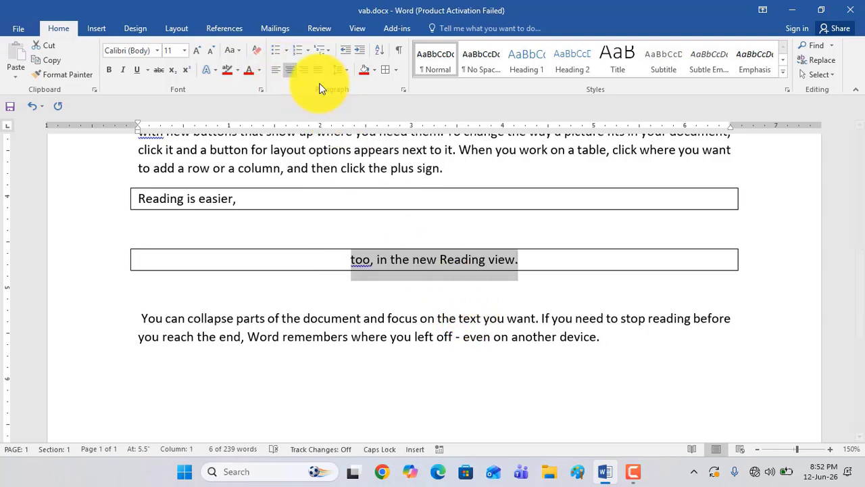
click(310, 75)
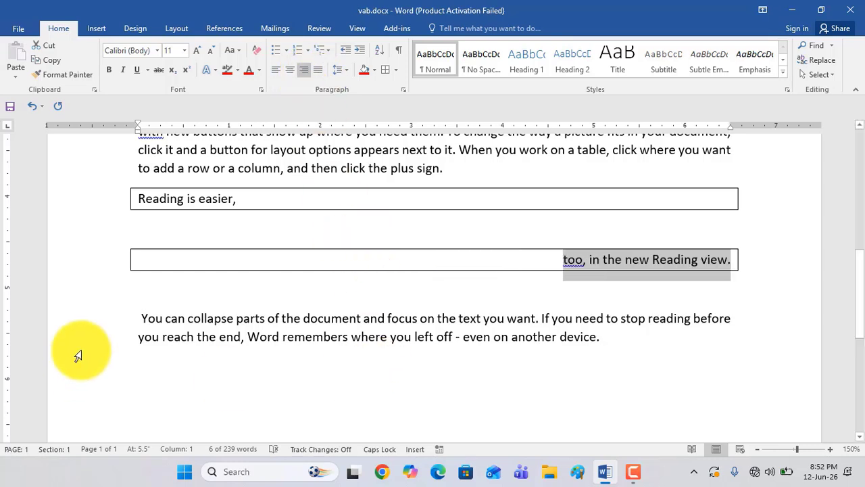
Apply All Borders to the "You can collapse parts of the document" paragraph and restyle them as a red 3 pt thick-and-thin double line
click(606, 339)
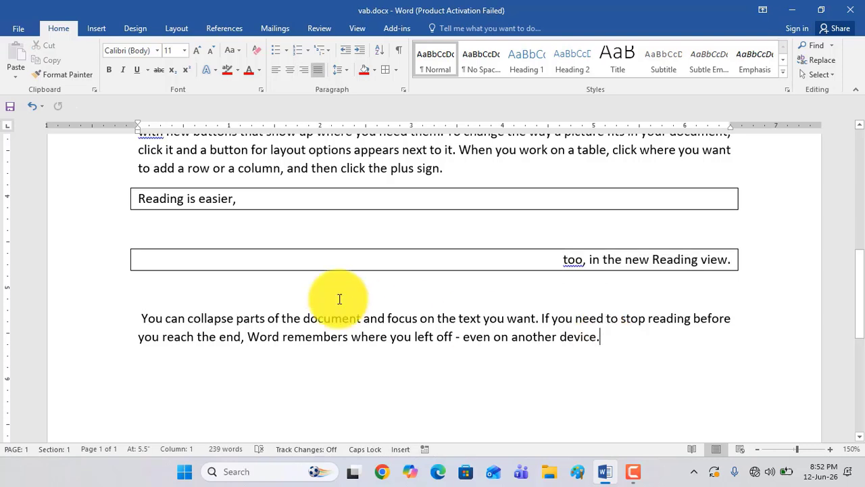
click(385, 71)
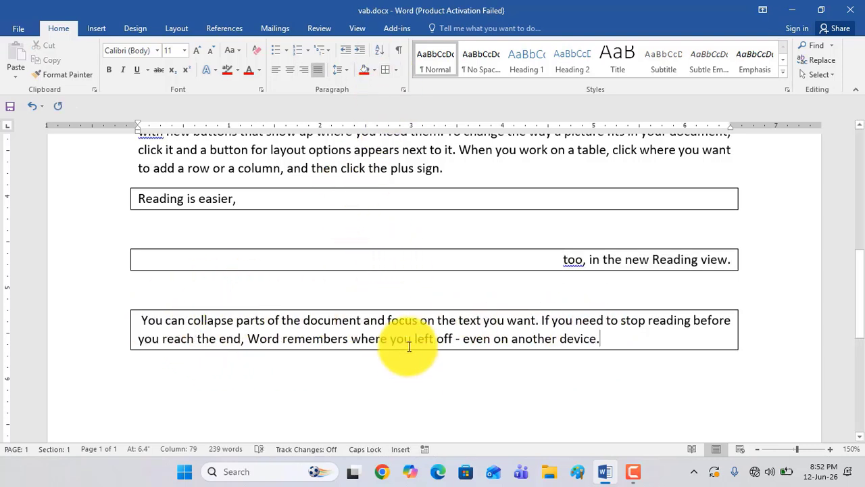
click(397, 75)
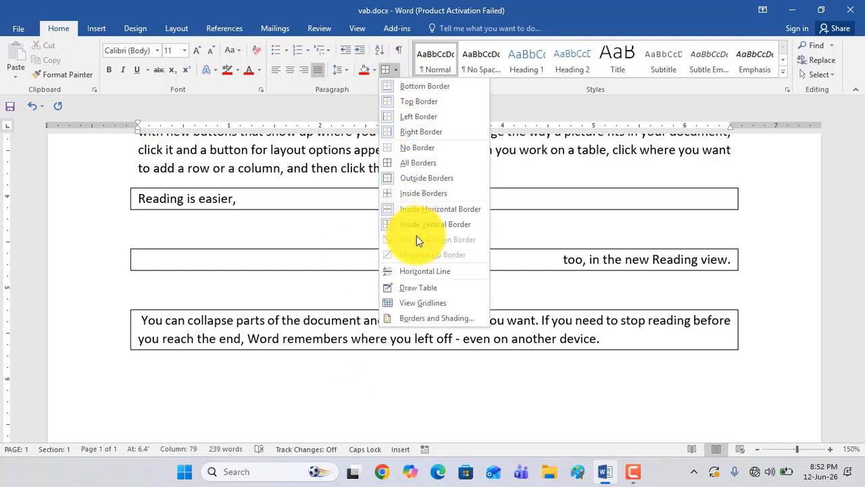
click(418, 318)
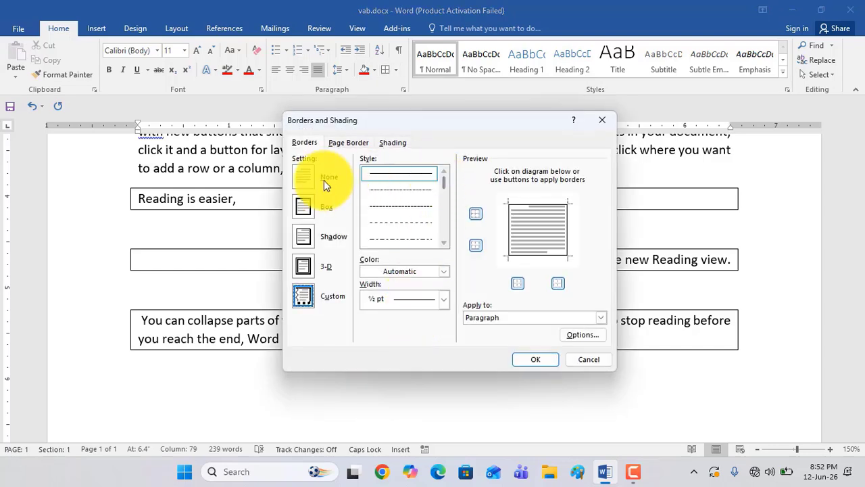
drag(447, 185, 448, 211)
click(400, 191)
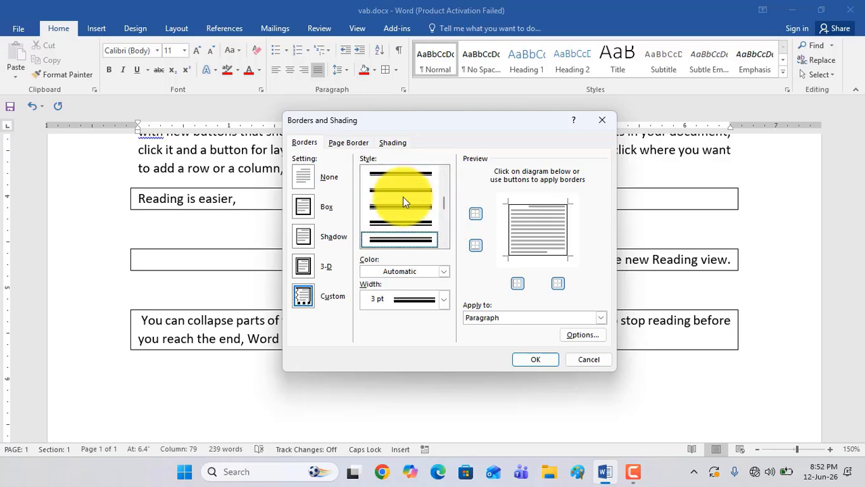
click(410, 273)
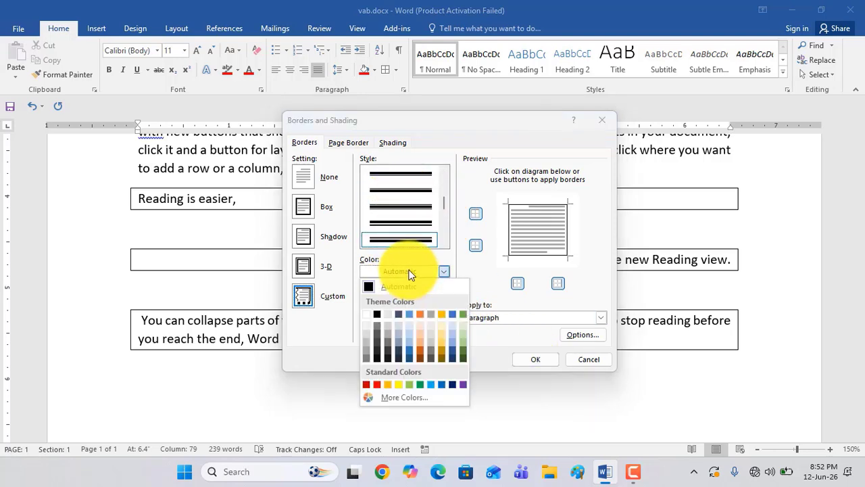
click(377, 384)
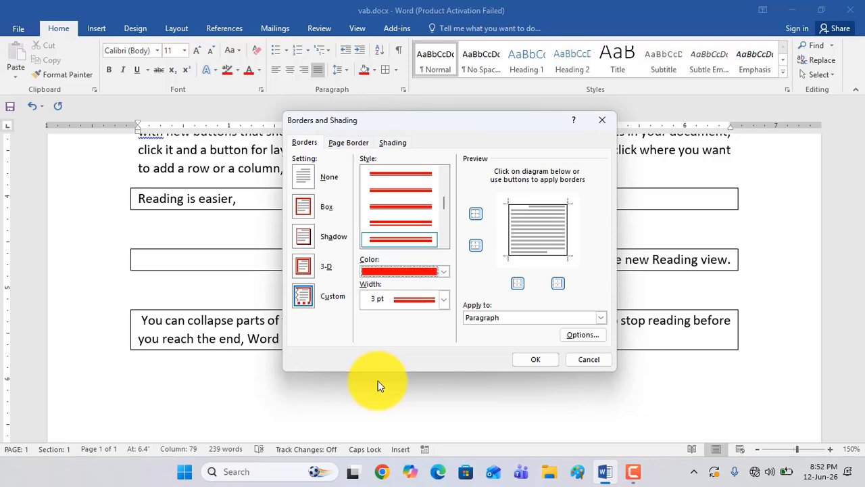
click(532, 360)
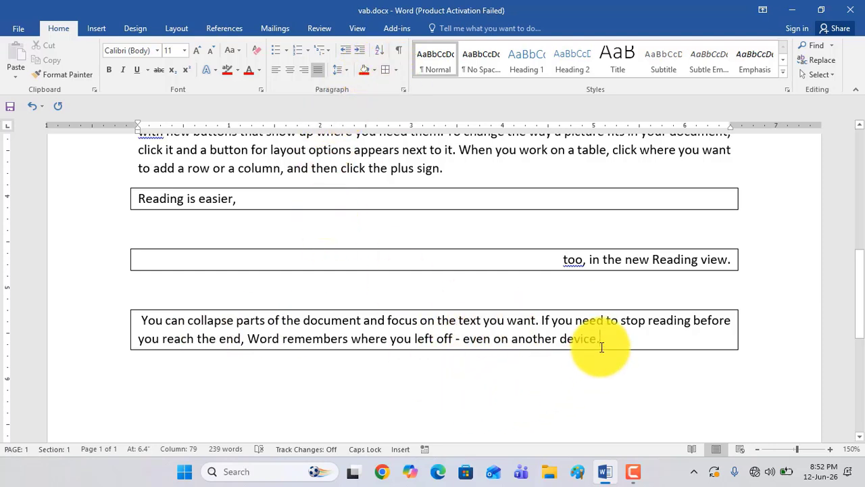
click(397, 72)
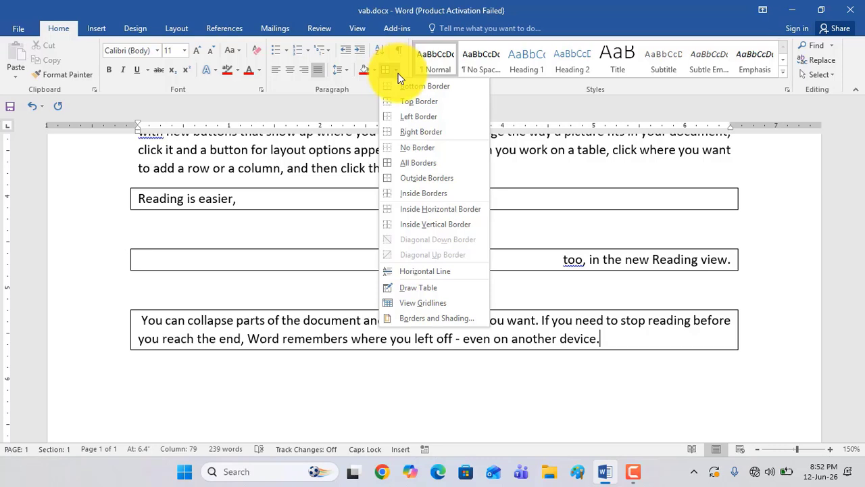
click(422, 167)
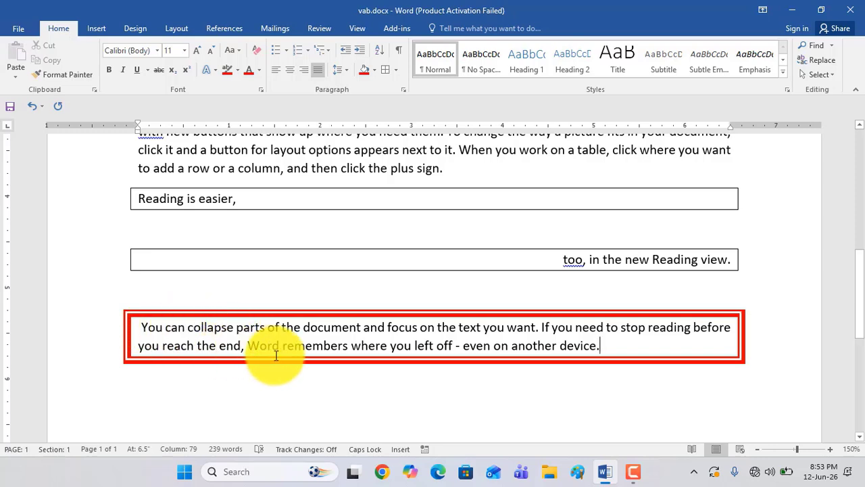
Generate sample paragraphs with =RAND() below the red-bordered paragraph, leaving an empty line between them
scroll(277, 353, up, 3)
scroll(277, 353, down, 2)
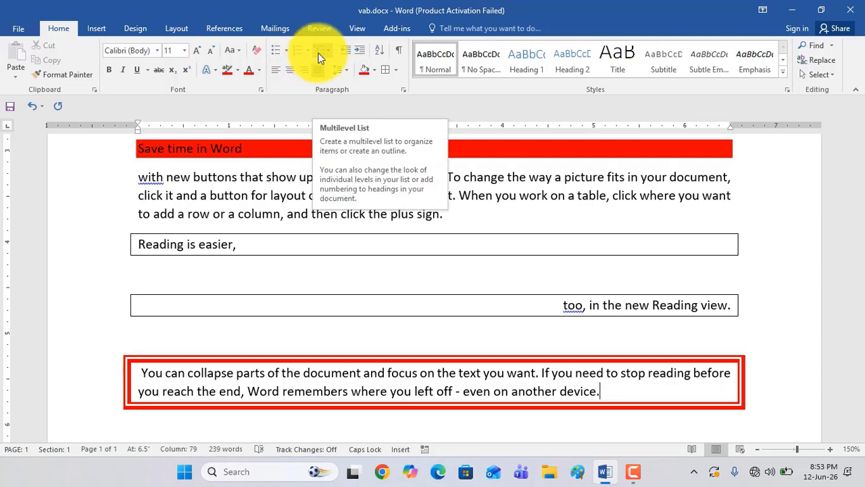
scroll(281, 331, down, 10)
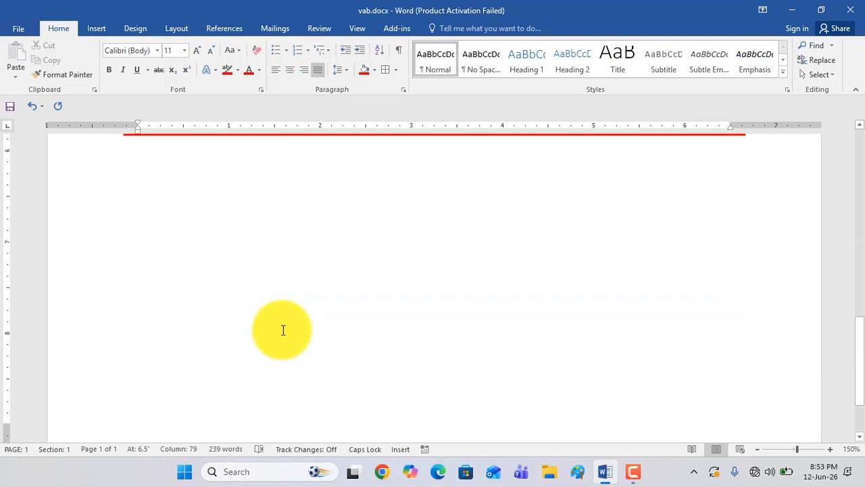
scroll(232, 296, up, 2)
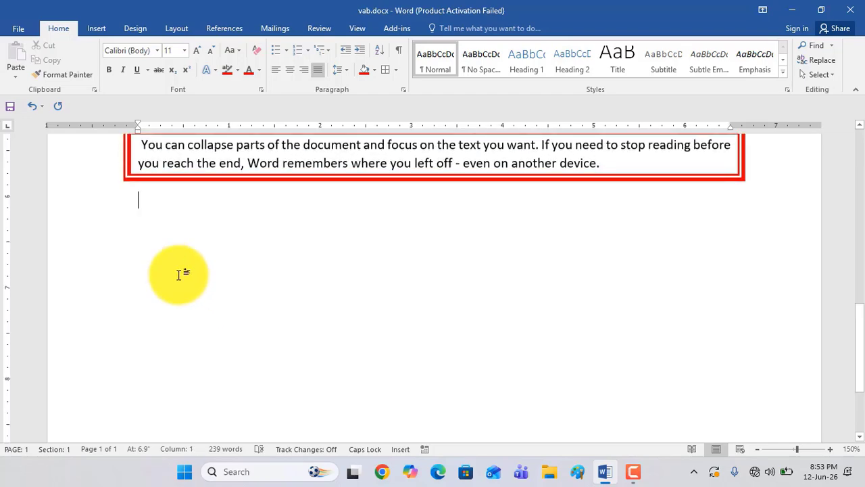
scroll(282, 332, up, 10)
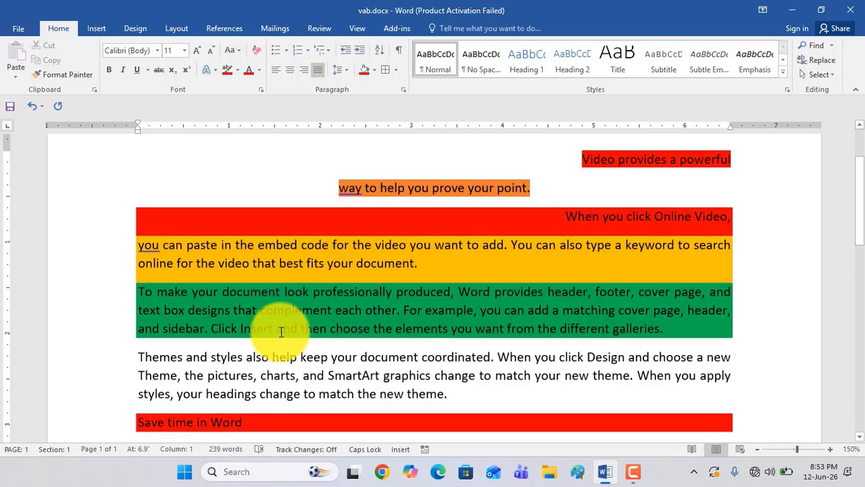
scroll(281, 331, down, 10)
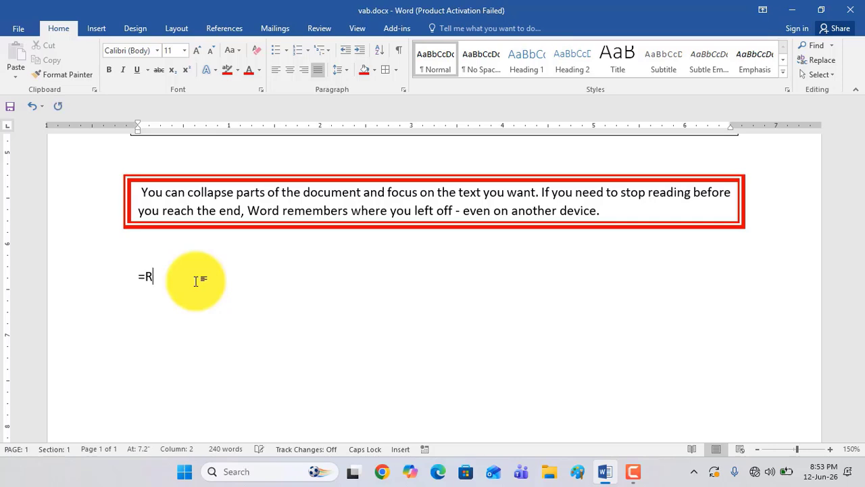
text(D())
key(Return)
scroll(202, 291, up, 5)
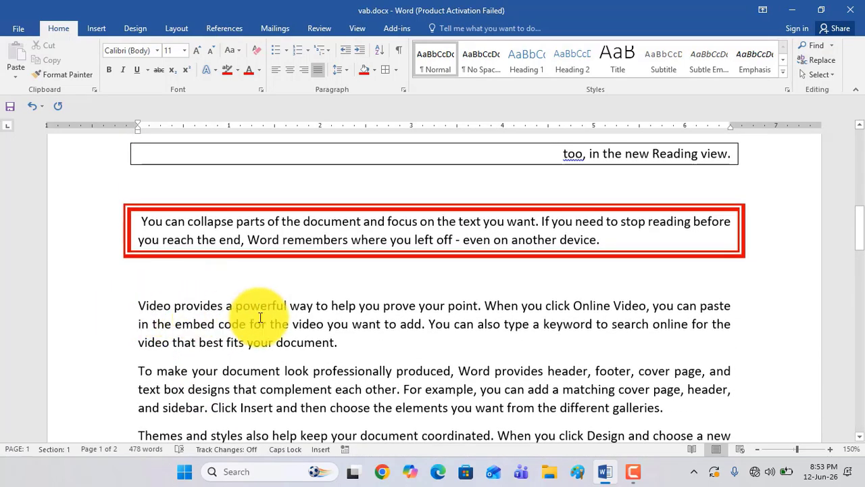
Give the new "Video provides" paragraph a solid round bullet and the "To make your document" paragraph a pointing-hand bullet
click(138, 306)
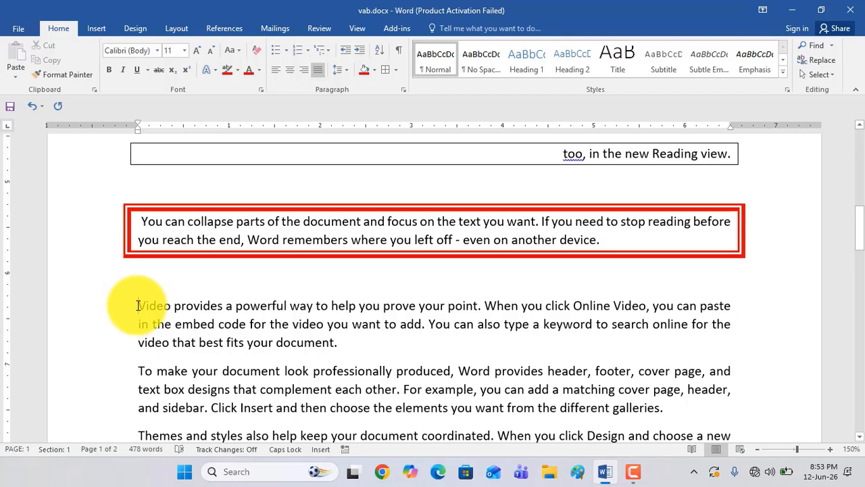
click(287, 51)
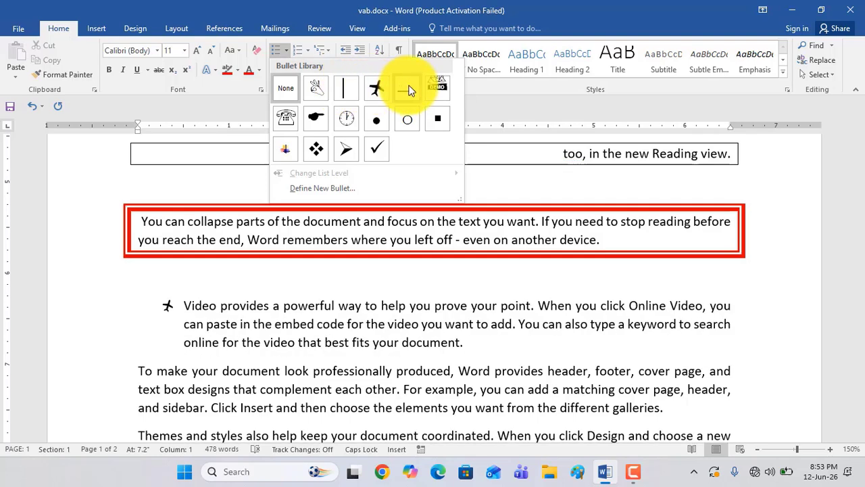
click(375, 120)
scroll(270, 270, down, 3)
click(138, 281)
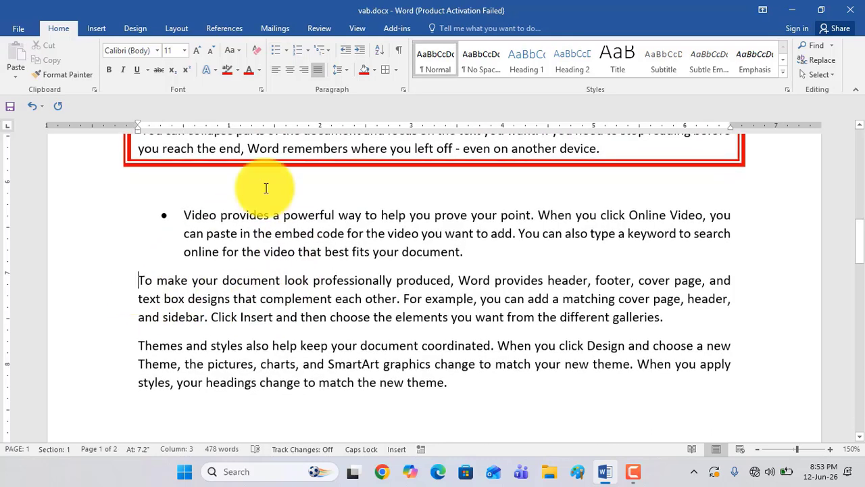
click(287, 51)
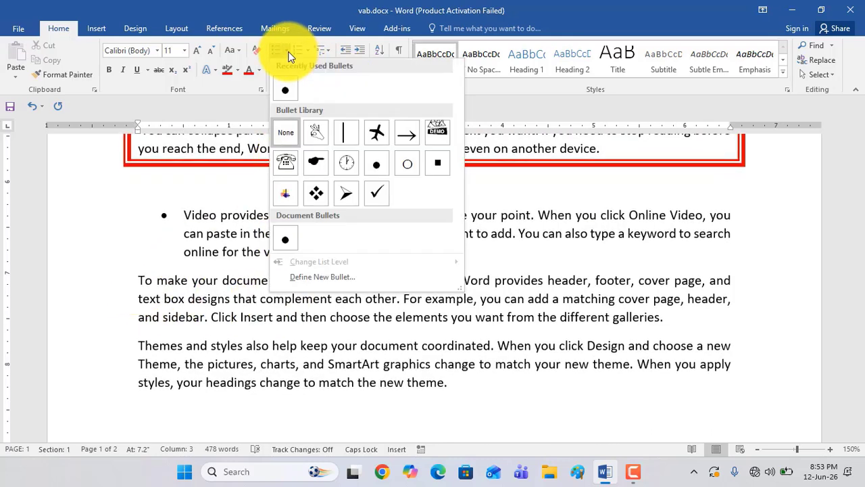
click(315, 164)
Give the new "Themes and styles" and "Save time in Word" paragraphs four-diamond bullets
scroll(243, 309, down, 3)
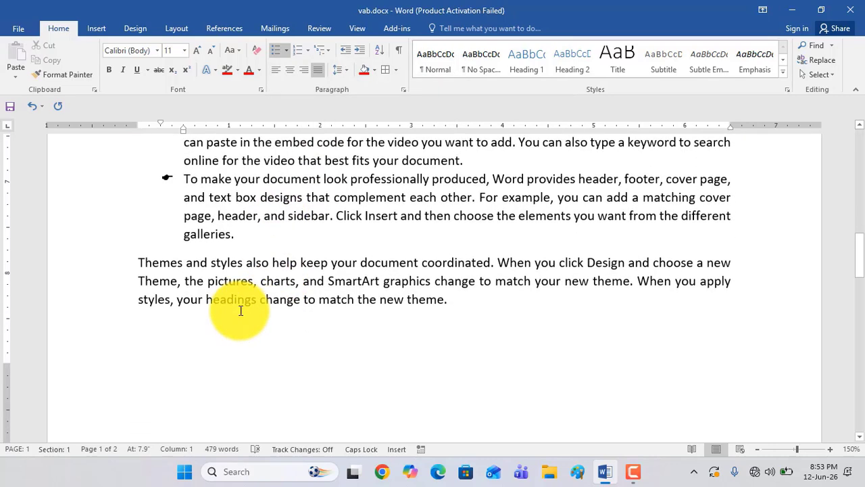
click(137, 269)
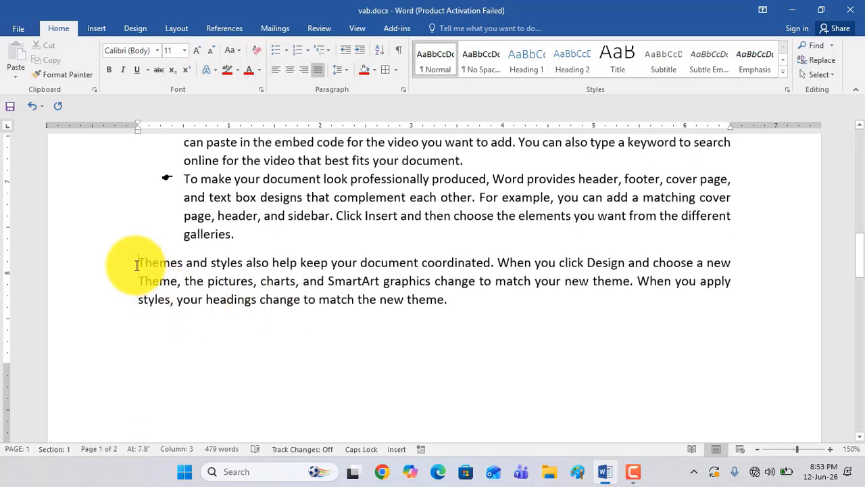
click(288, 54)
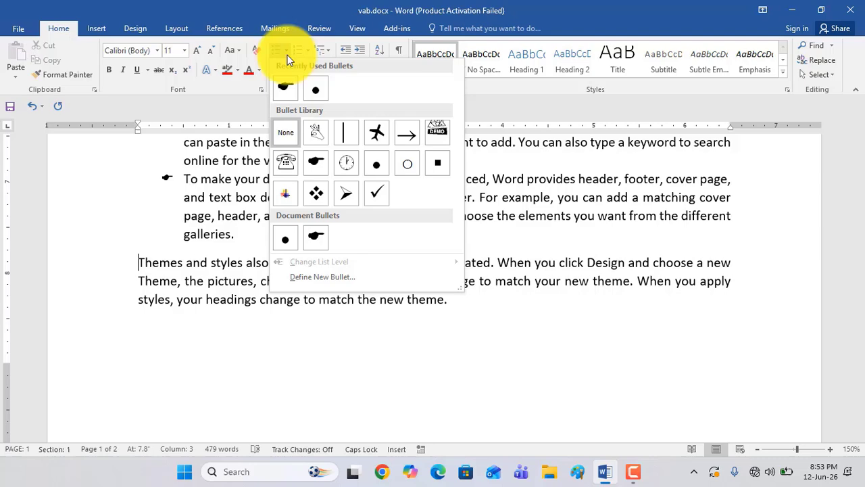
click(316, 193)
click(150, 306)
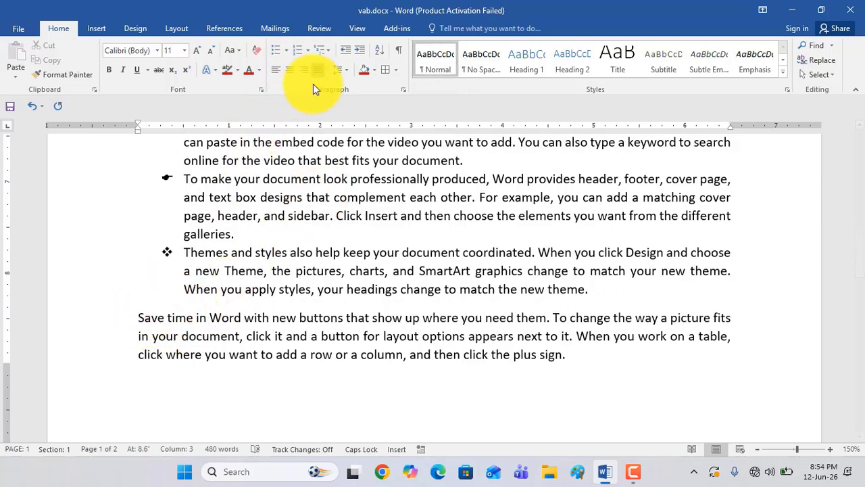
click(287, 52)
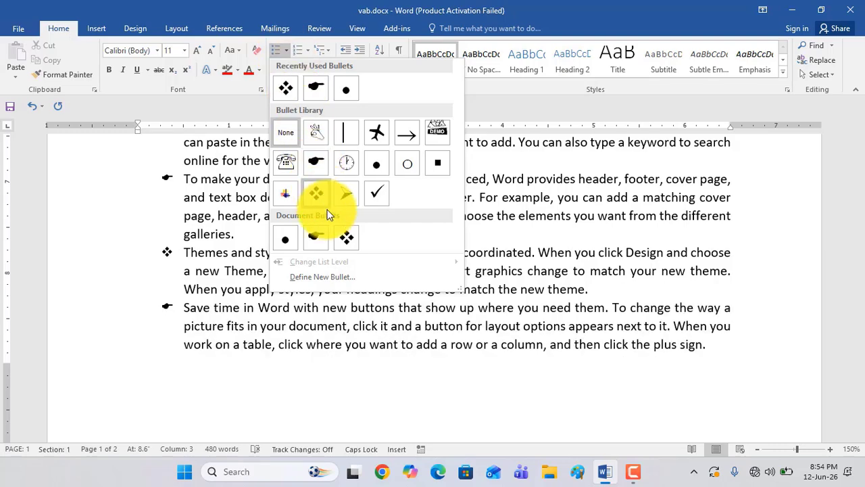
click(344, 237)
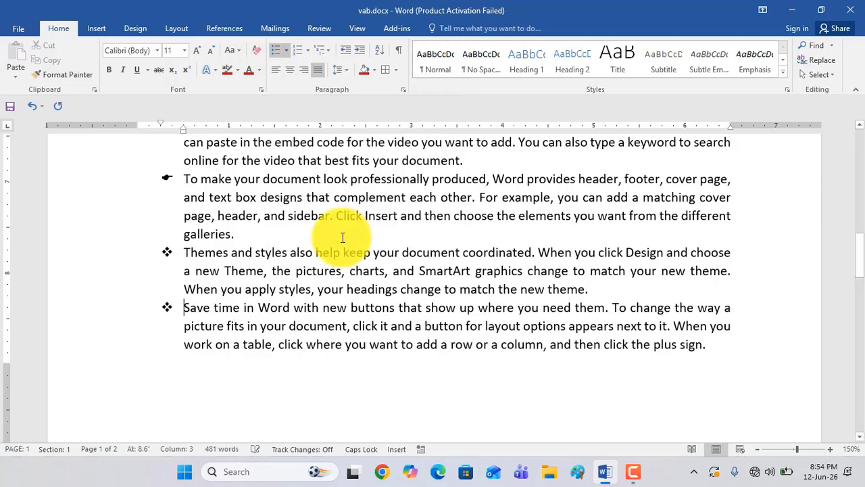
Colour only the pointing-hand bullet symbol of the "To make your document" paragraph red
scroll(302, 300, up, 2)
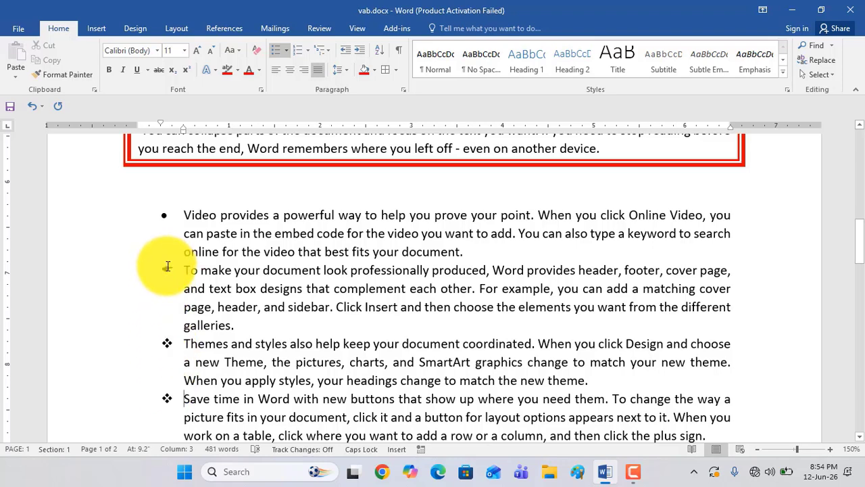
click(167, 267)
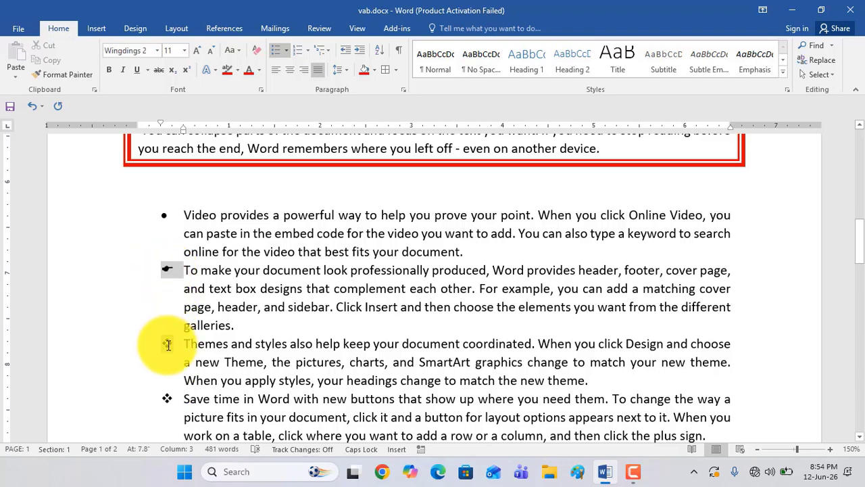
click(169, 345)
click(167, 271)
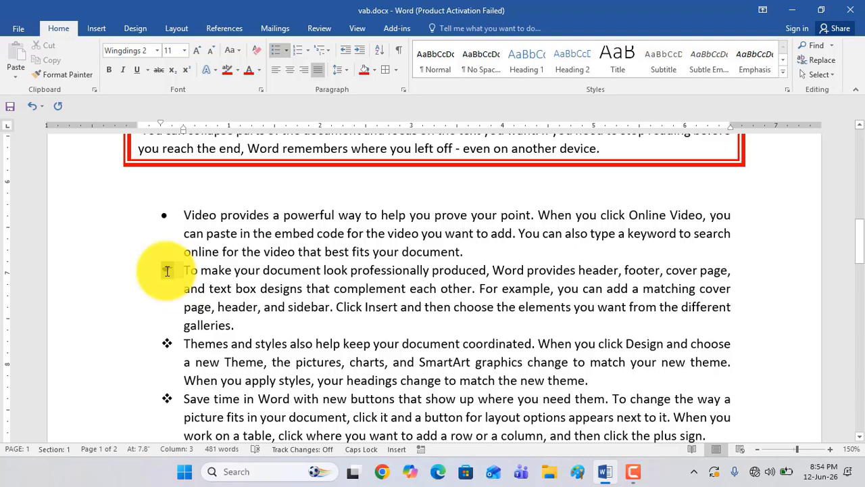
click(286, 52)
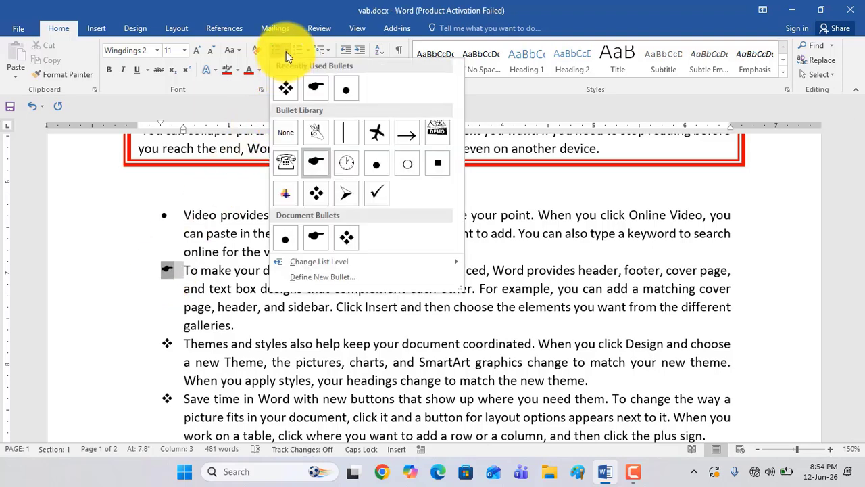
click(248, 72)
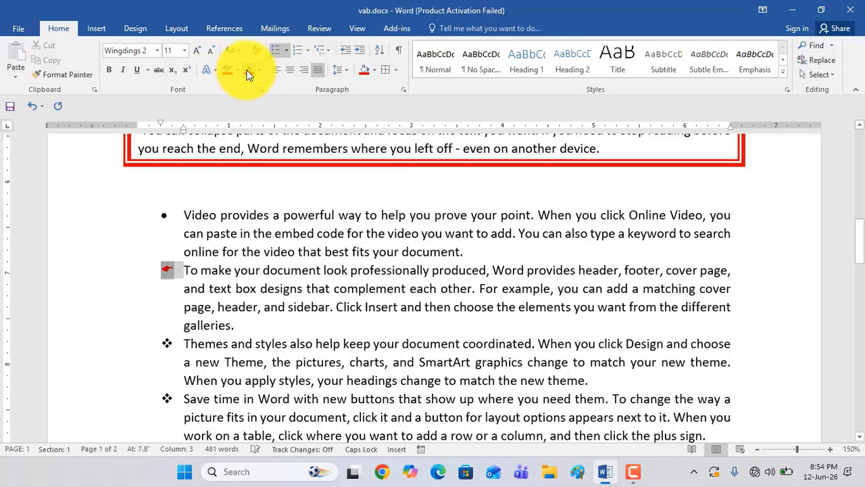
Colour the four-diamond bullet symbols and the round bullet of the "Video provides" paragraph red
click(167, 342)
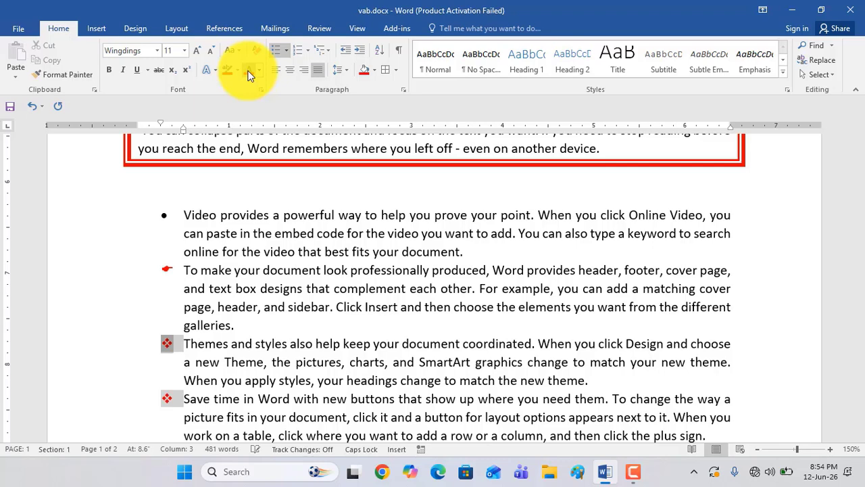
click(165, 215)
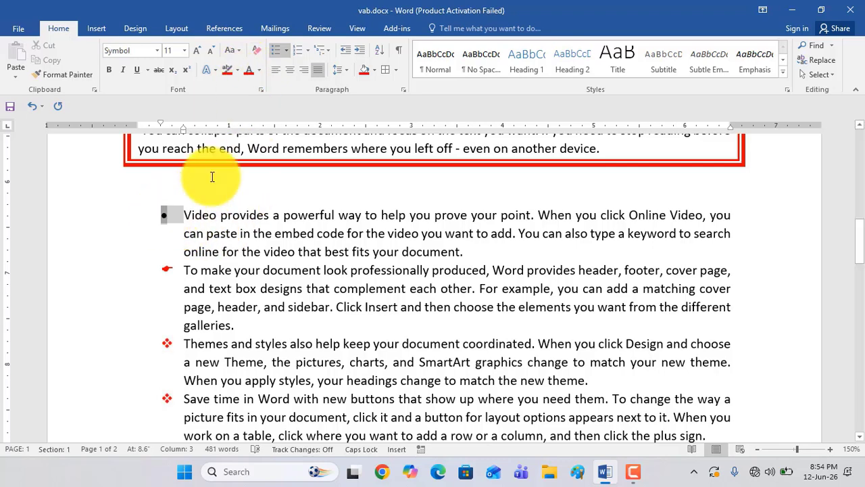
click(252, 70)
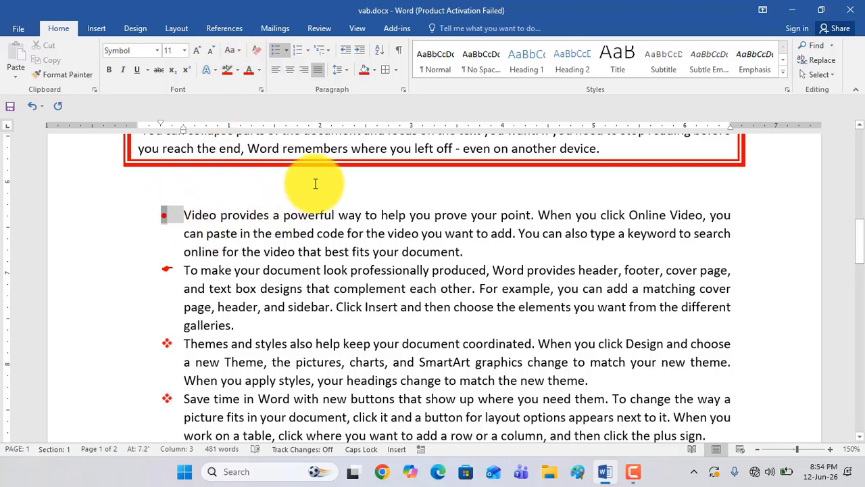
scroll(223, 223, down, 3)
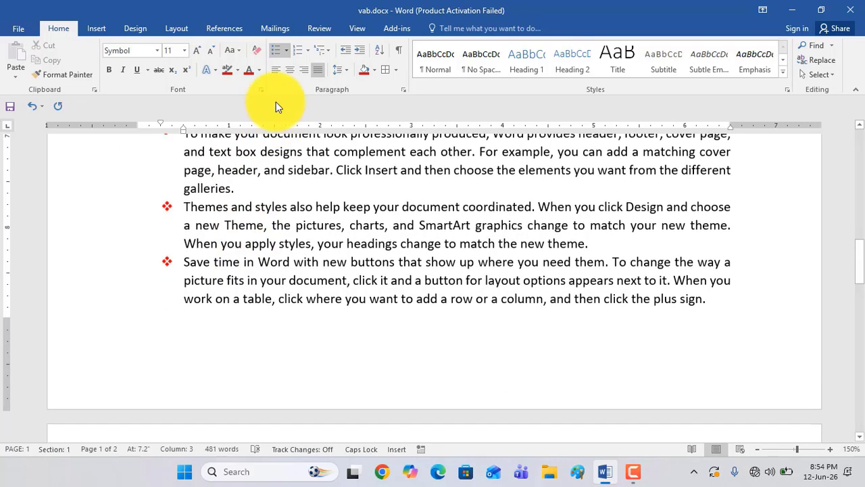
Define a new bullet from the Wingdings ornament with character code 0097 for the "Themes and styles" and "Save time in Word" paragraphs
click(286, 50)
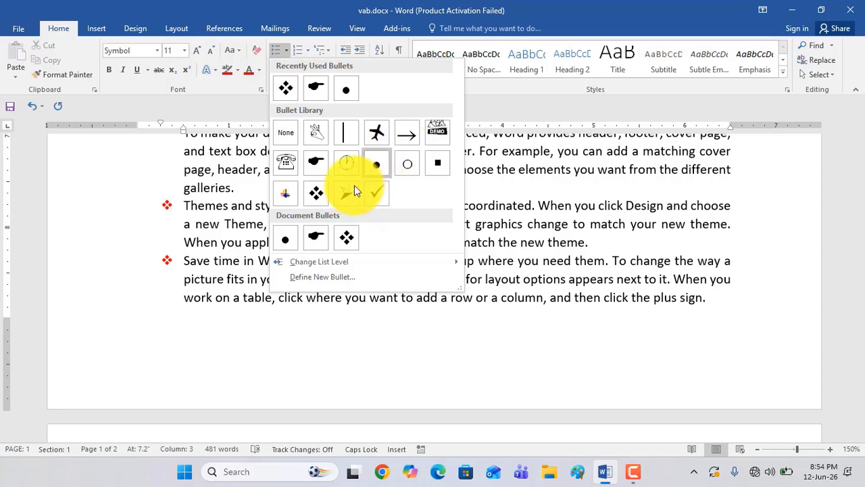
click(191, 290)
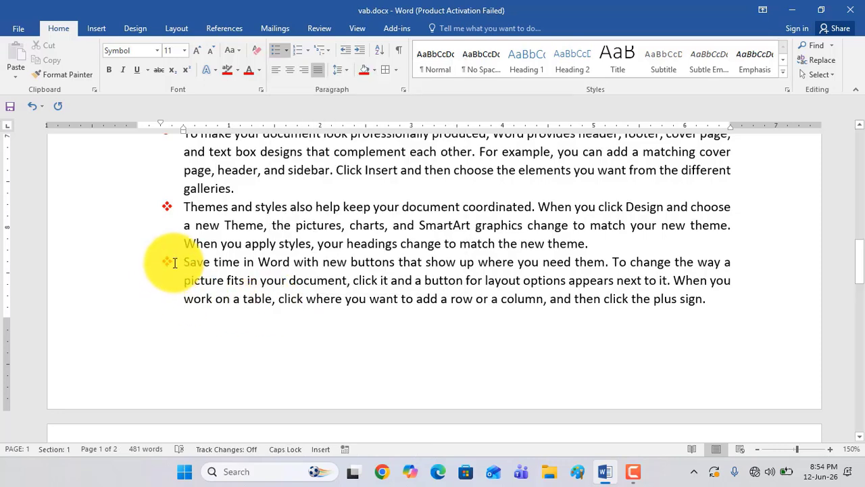
click(175, 262)
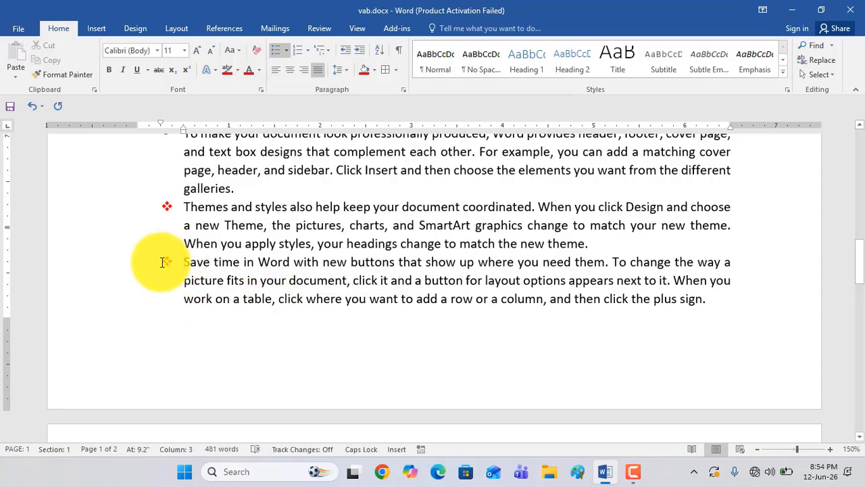
click(286, 51)
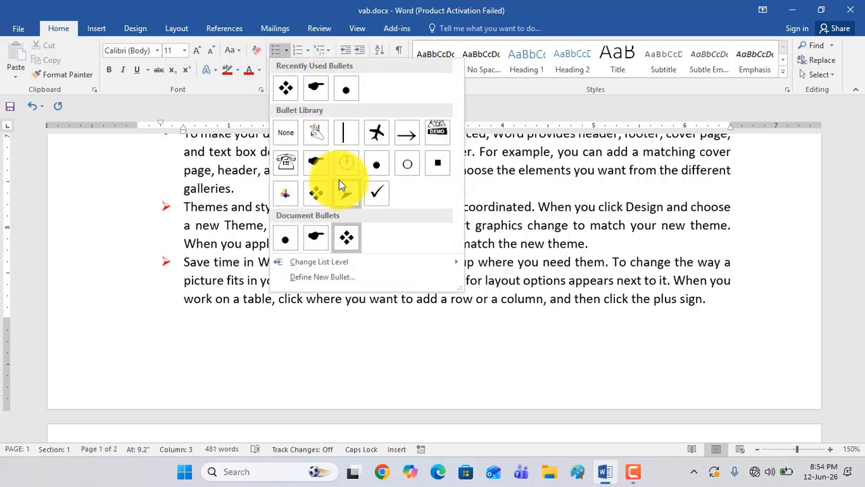
click(326, 279)
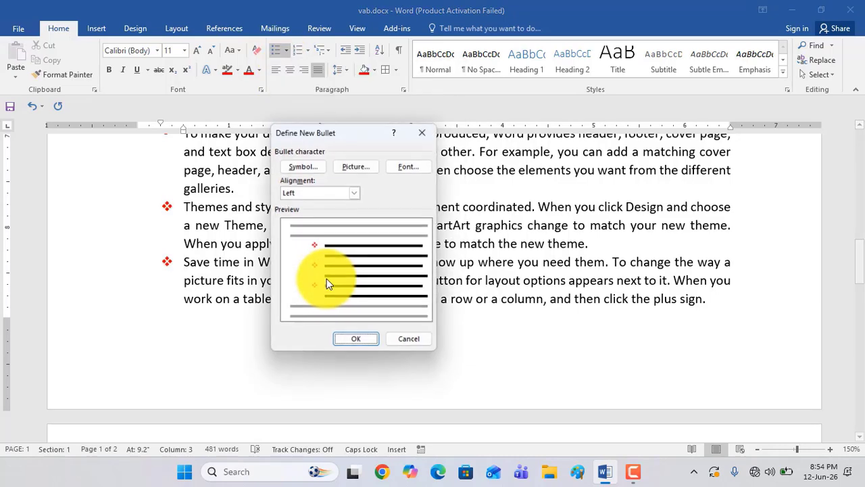
click(296, 165)
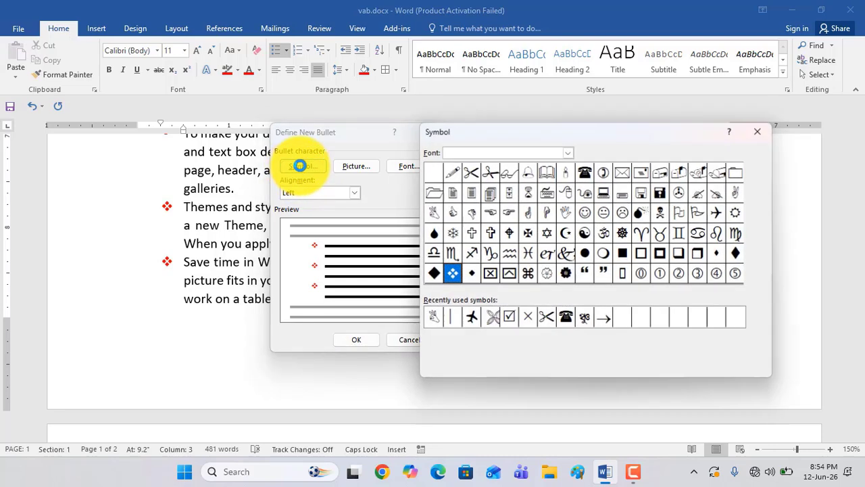
drag(646, 133, 589, 114)
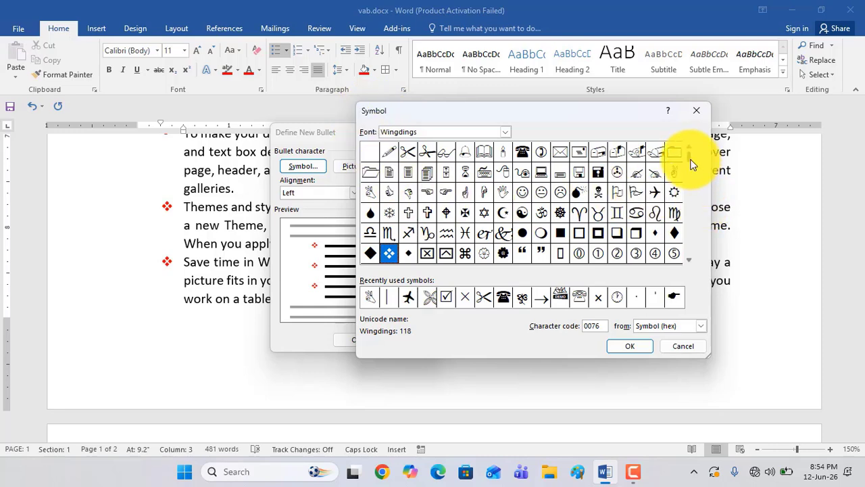
click(689, 260)
click(689, 259)
click(689, 260)
click(689, 260)
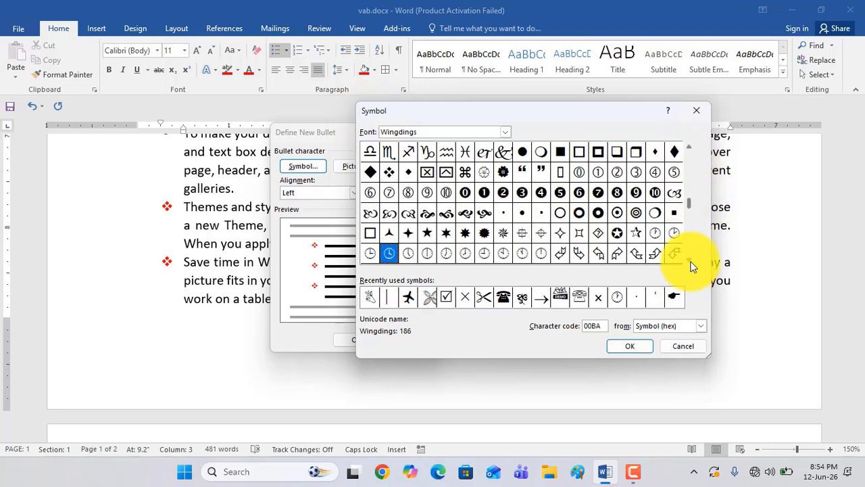
click(689, 259)
click(689, 259)
click(689, 259)
click(689, 259)
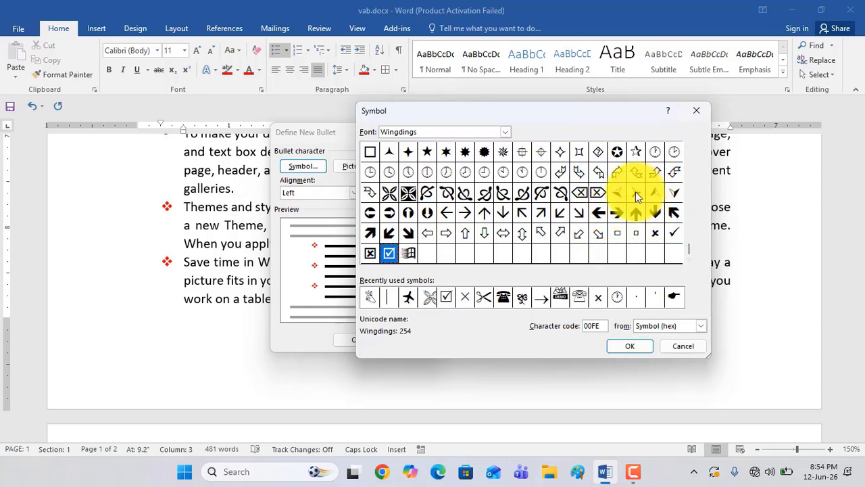
click(686, 148)
click(686, 147)
click(686, 148)
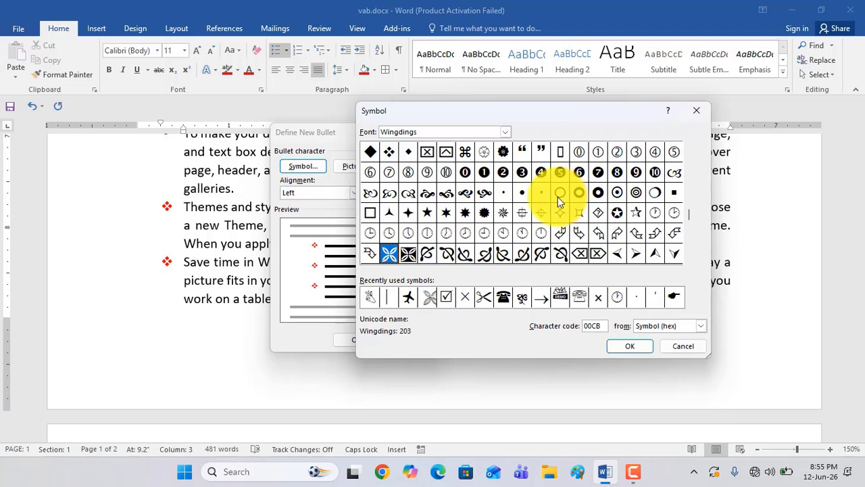
click(367, 195)
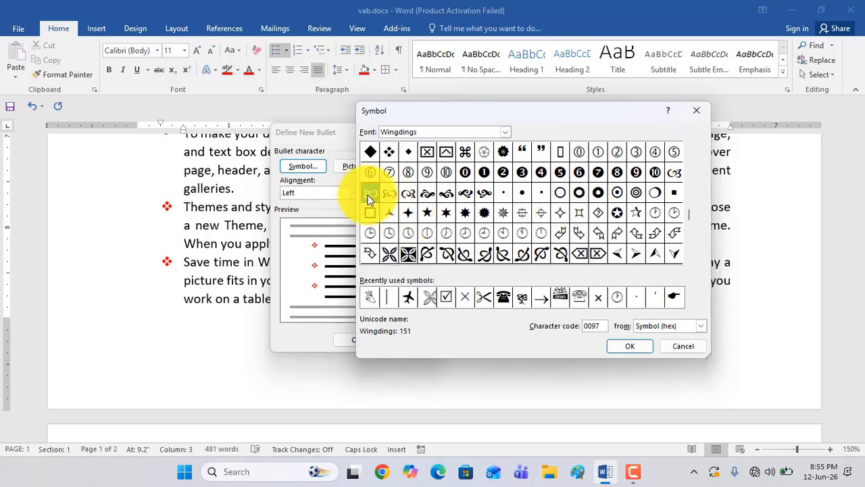
click(624, 347)
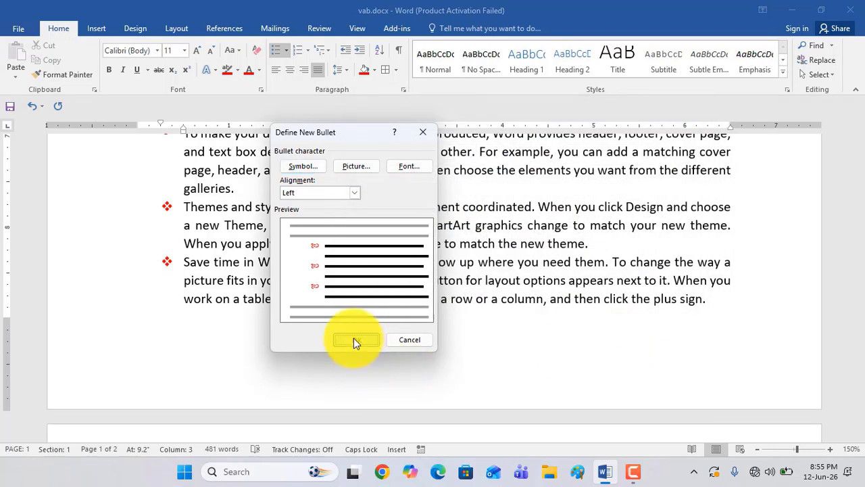
click(354, 339)
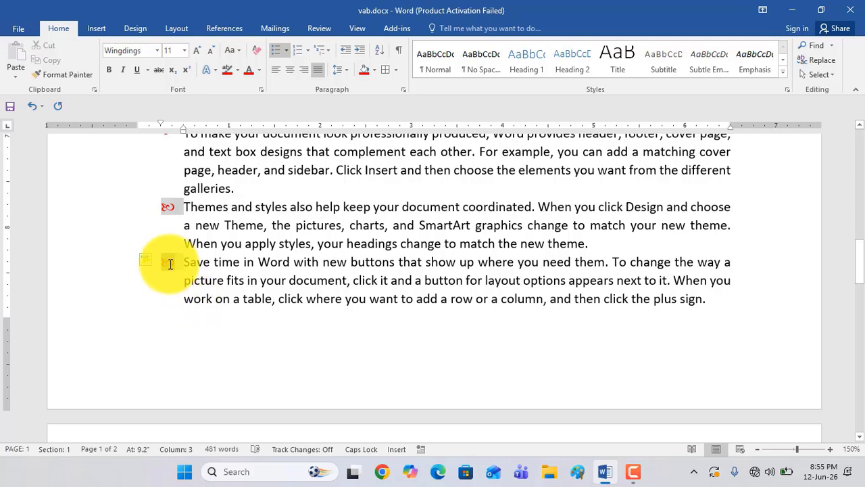
Colour only the Wingdings ornament bullet symbols of the "Themes and styles" and "Save time in Word" paragraphs light green
click(261, 71)
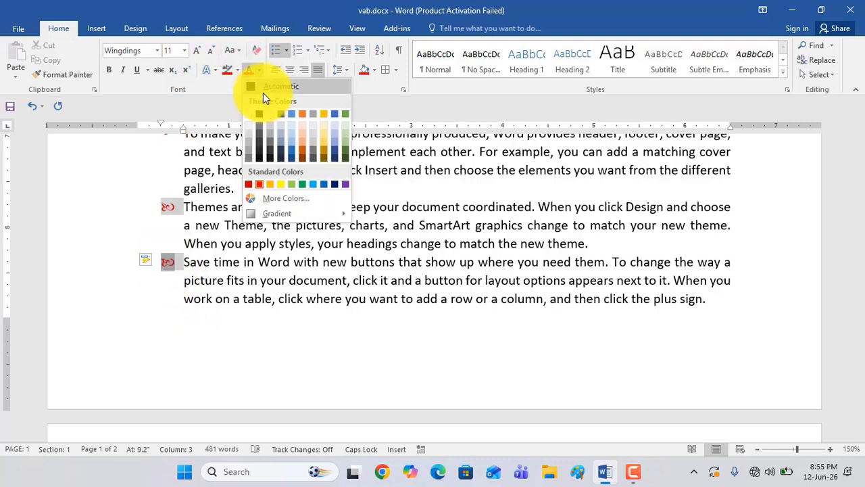
click(291, 185)
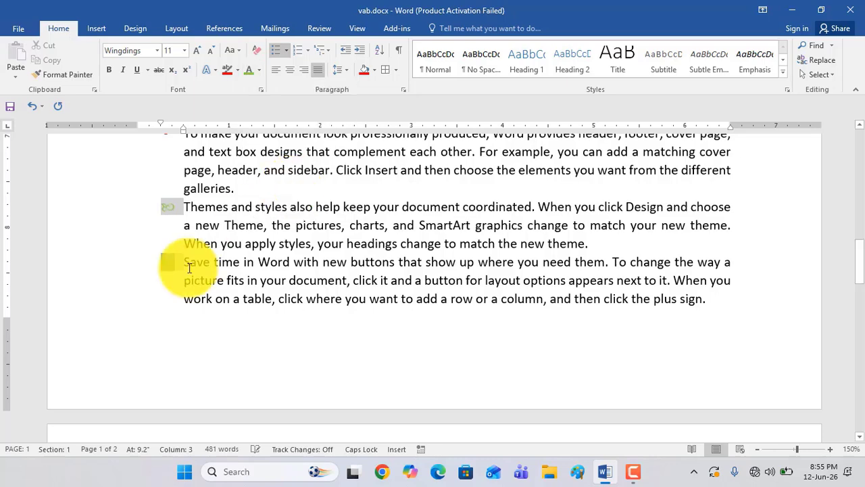
scroll(295, 272, up, 2)
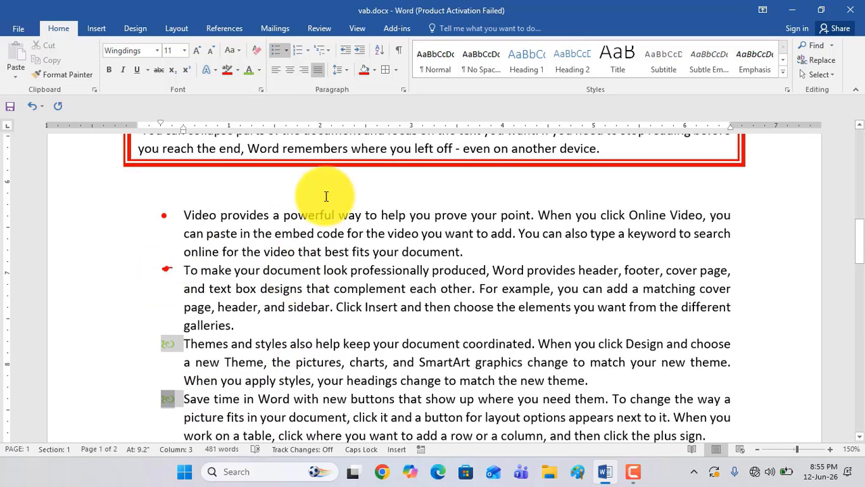
Add a new line reading "FIJERIJFERJFIFJ" below the "Reading is easier" paragraph on page 2
scroll(287, 246, down, 1)
scroll(286, 246, down, 5)
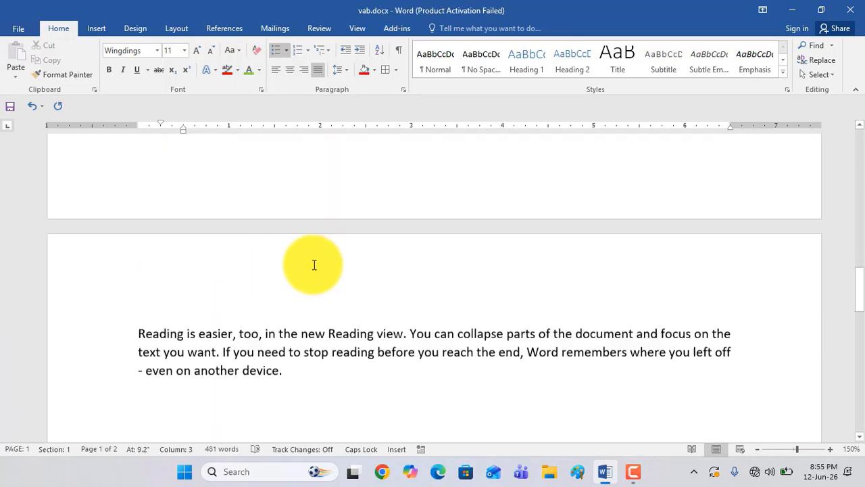
scroll(317, 271, up, 3)
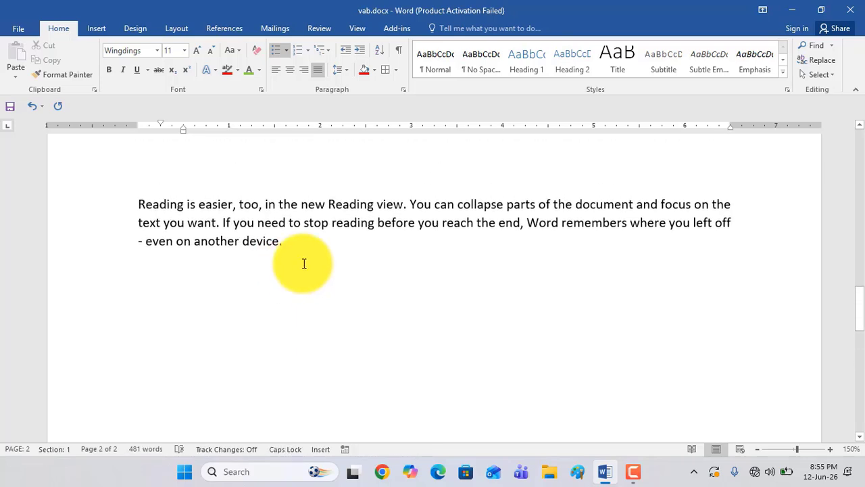
click(308, 252)
key(Return)
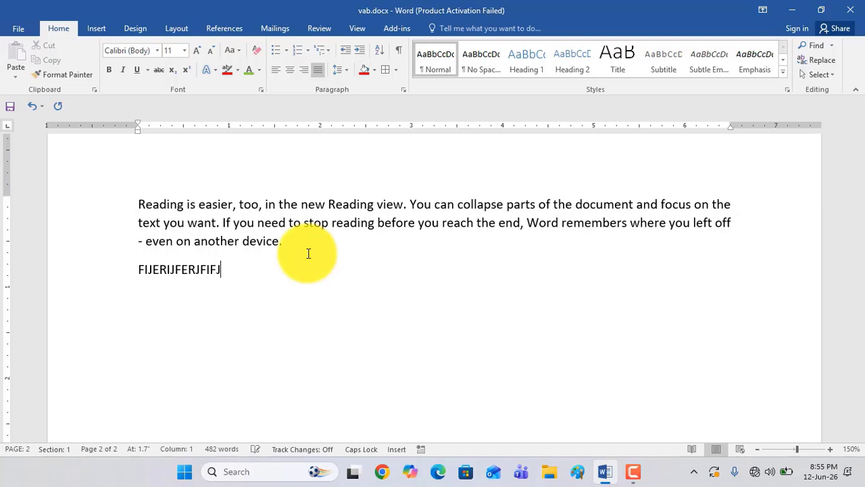
Give the "FIJERIJFERJFIFJ" line the document's pointing-hand bullet and start another bulleted line below it
click(139, 271)
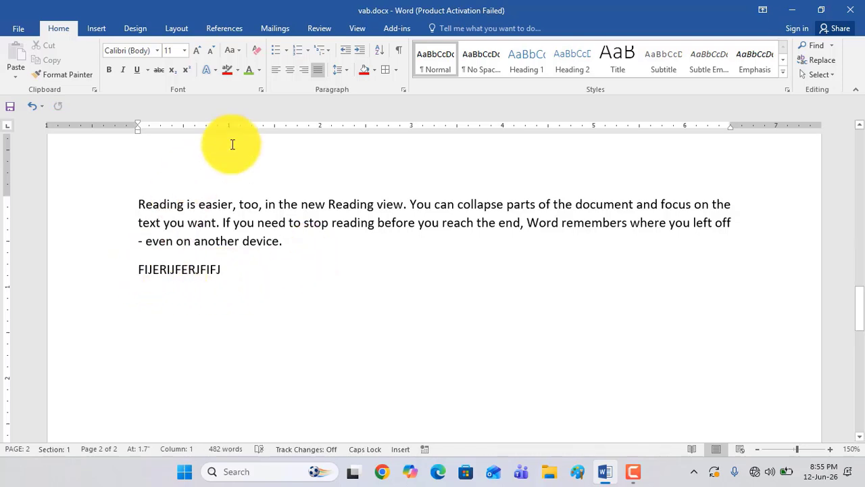
click(285, 51)
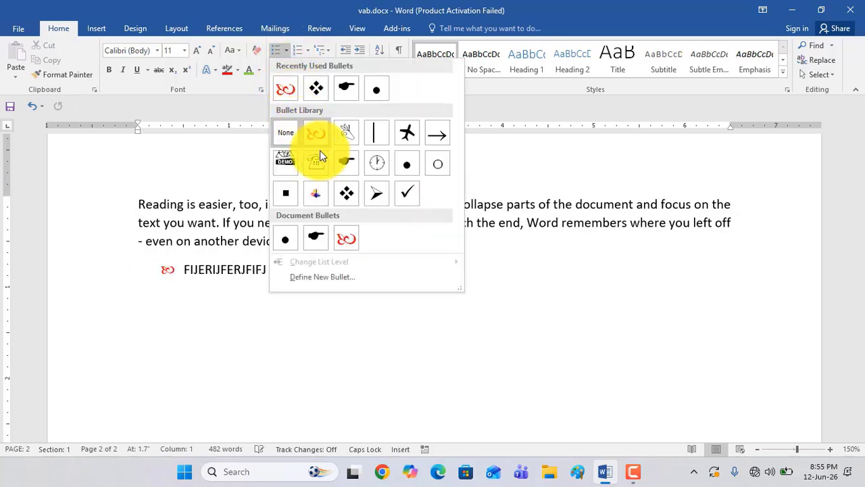
click(313, 240)
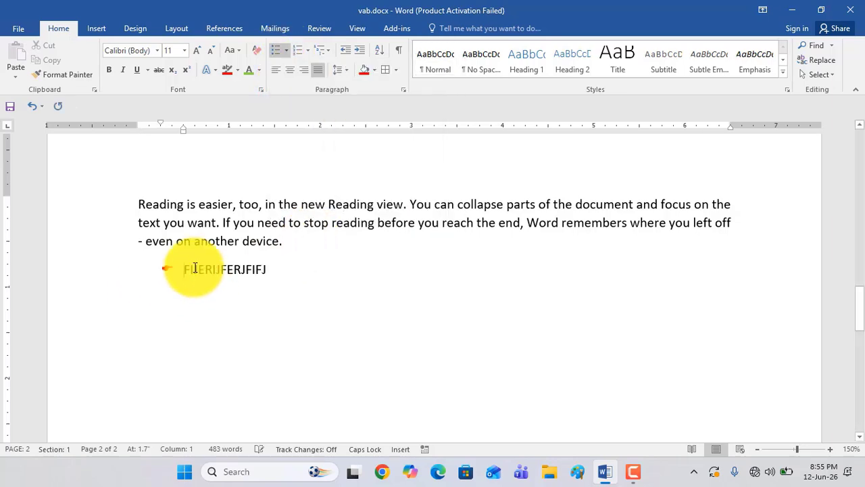
click(271, 267)
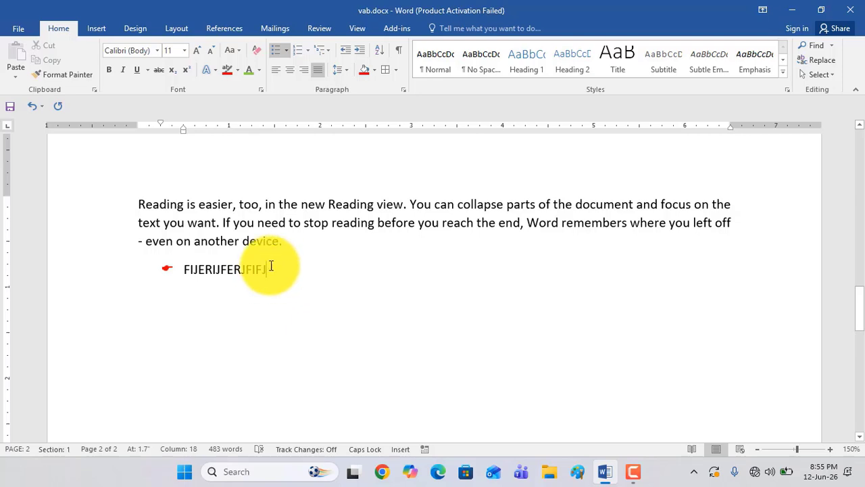
key(Return)
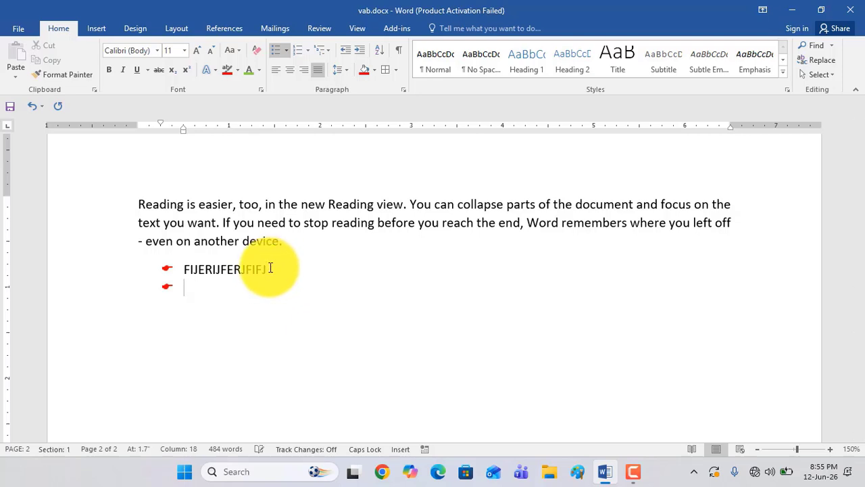
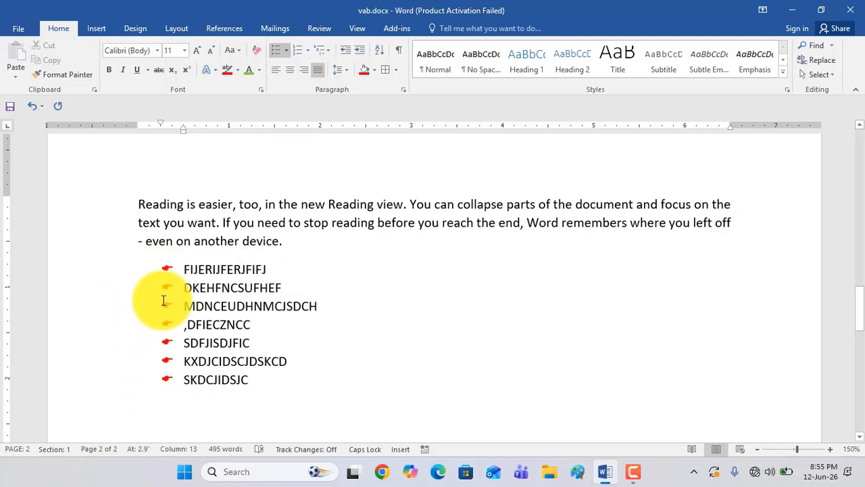
Change the bullets of the seven list lines below the "Reading is easier" paragraph to the clock symbol
drag(249, 382, 153, 279)
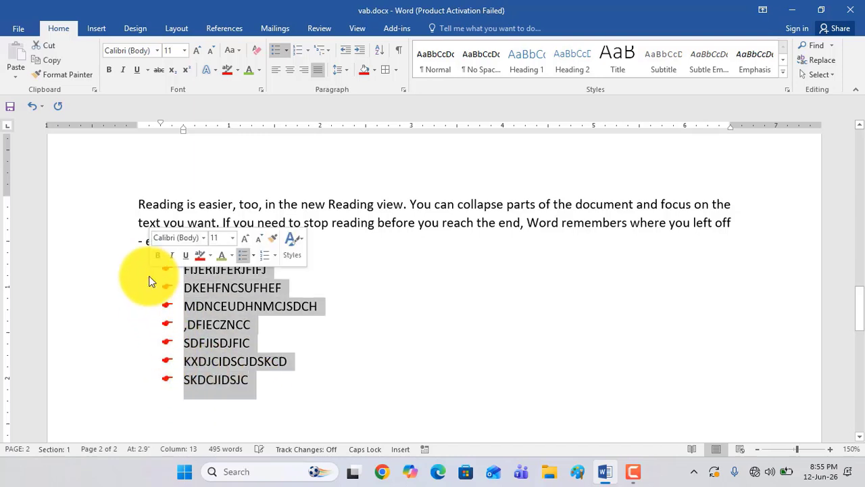
click(287, 52)
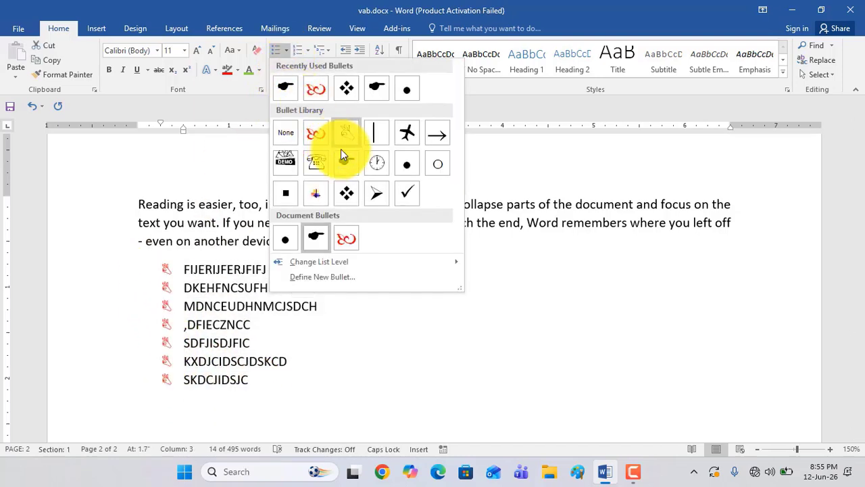
click(373, 162)
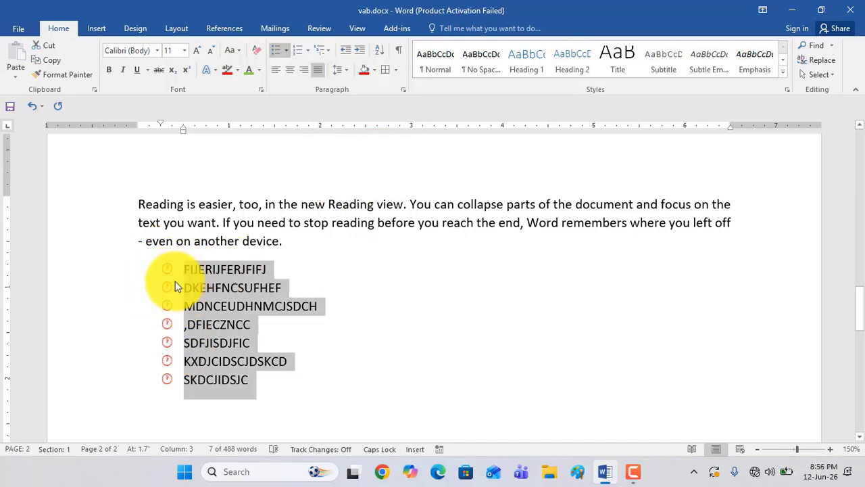
Enlarge the document view to 190% and give the seven selected list lines the arrowhead bullet
click(830, 449)
click(830, 449)
click(830, 449)
click(830, 449)
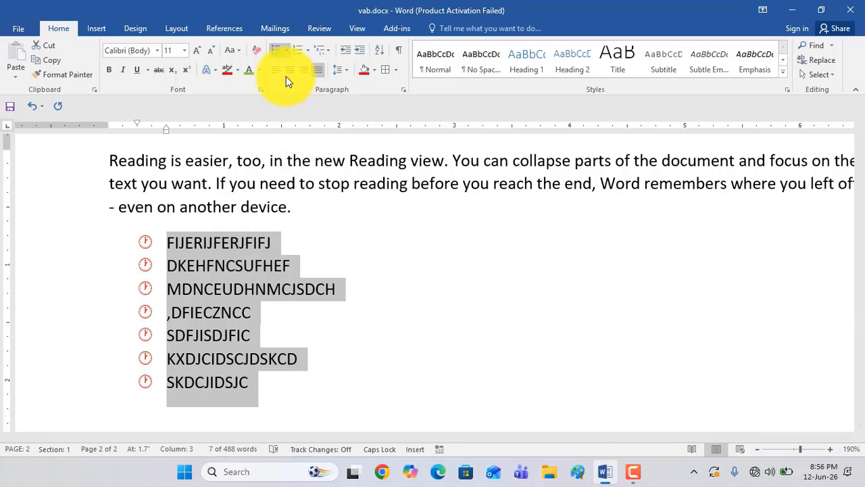
click(283, 53)
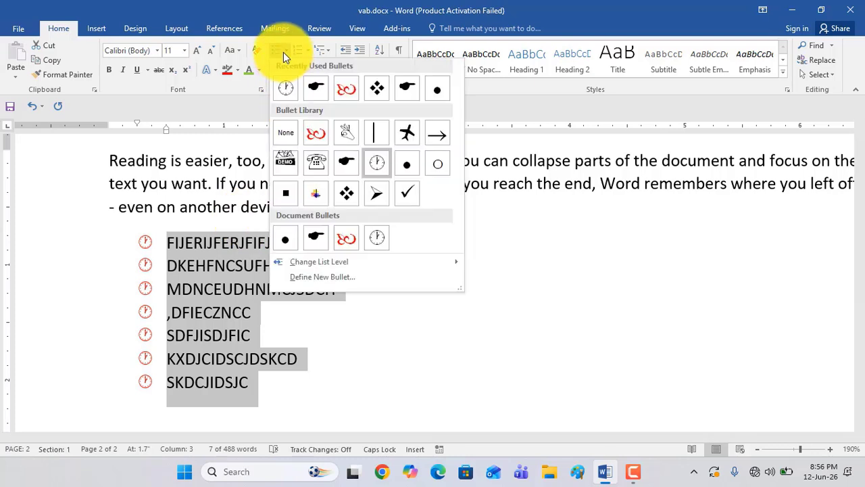
click(379, 194)
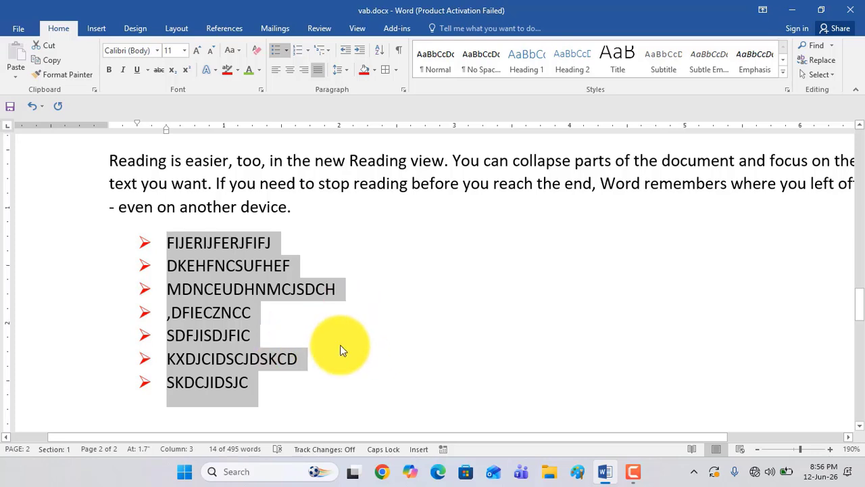
Add a "DKFJSKF" item at the end of the arrowhead list, with an unbulleted line ".X,CMVKVMMJLDSKMDJUSFCMCJSDC DKS,N NKD," below it
scroll(340, 345, down, 3)
click(271, 238)
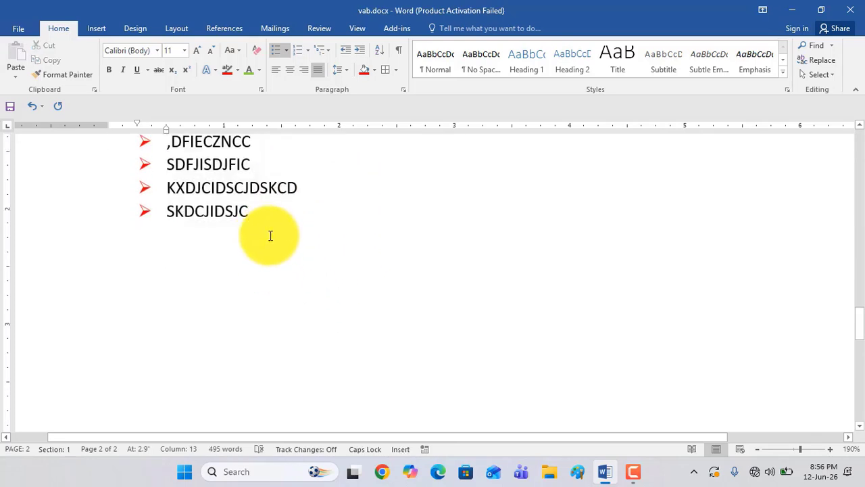
key(Return)
key(BackSpace)
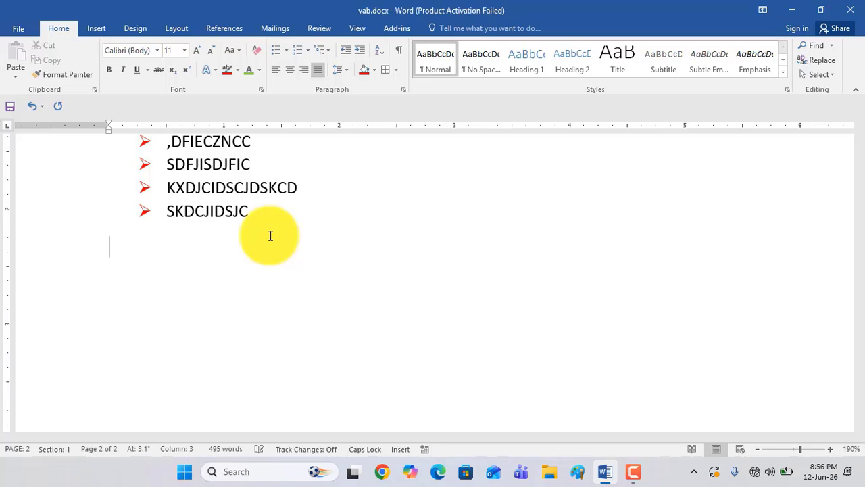
key(ctrl+z)
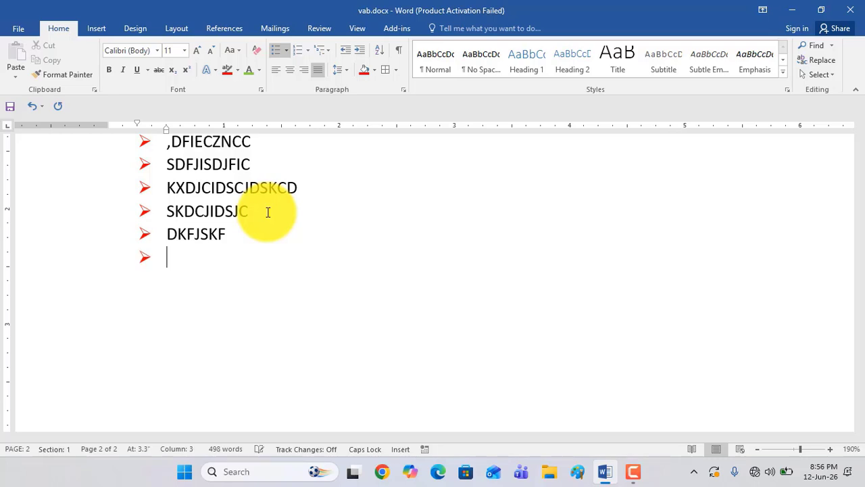
key(BackSpace)
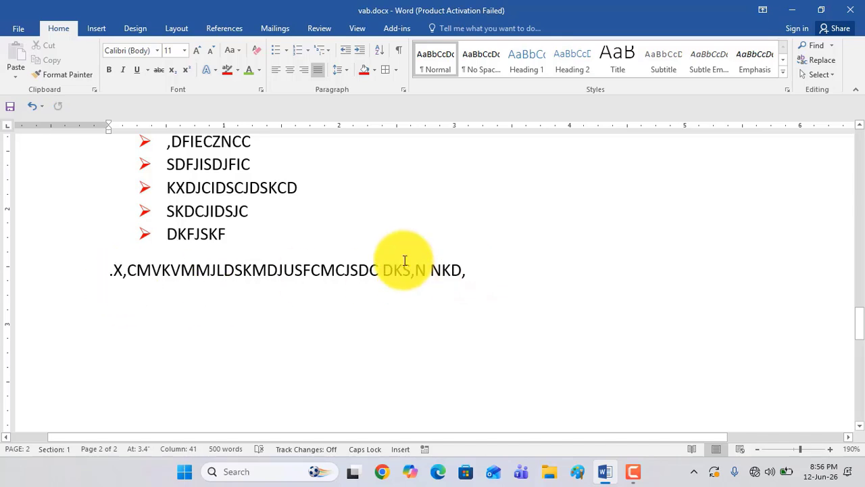
Create a numbered list below the plain line with items "DZFKEHFCDDCUSCH", "DKFJRKCMDKSCDS", "SDL;CKSLVJSV" and "DKSJFSDVFJ"
key(Return)
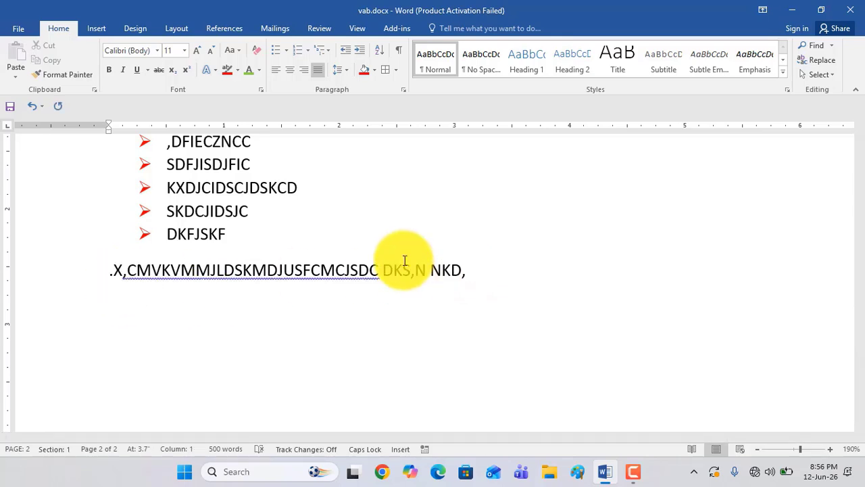
click(296, 53)
text(DZFKE)
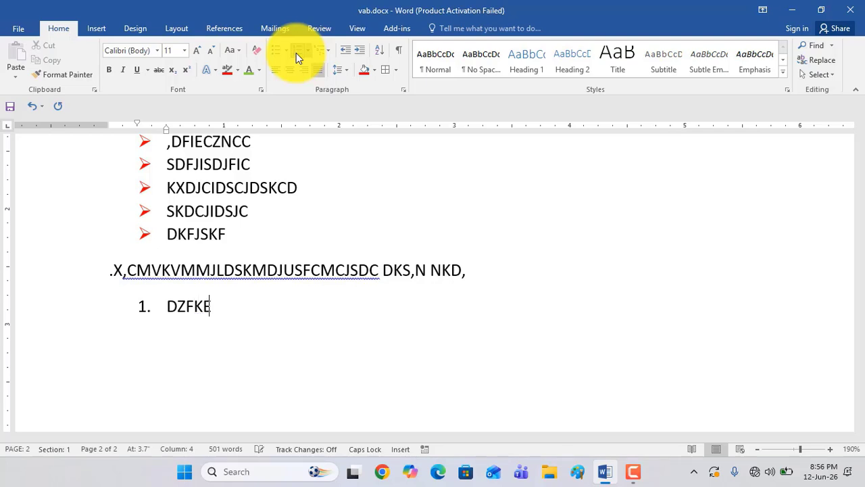
text(HFCDDCUSCH DKFJRKCMDKSCDS)
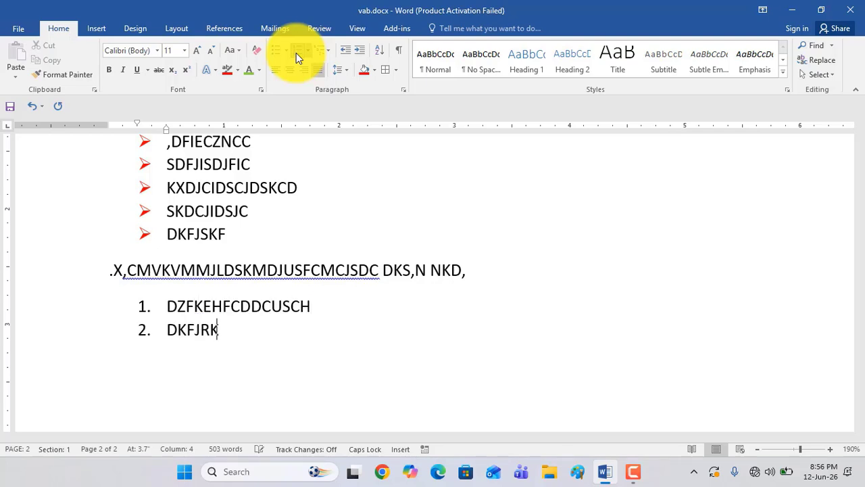
key(Return)
text(SDL;CKSLVJSV )
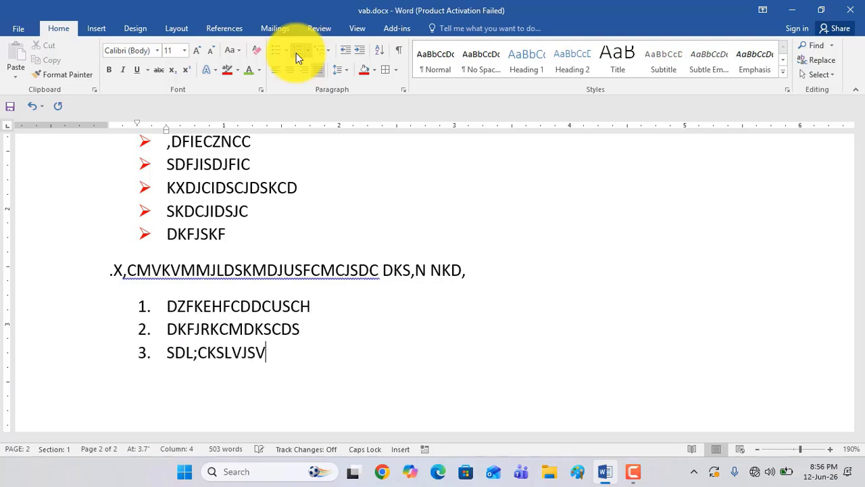
text(DKSJFSDVFJ)
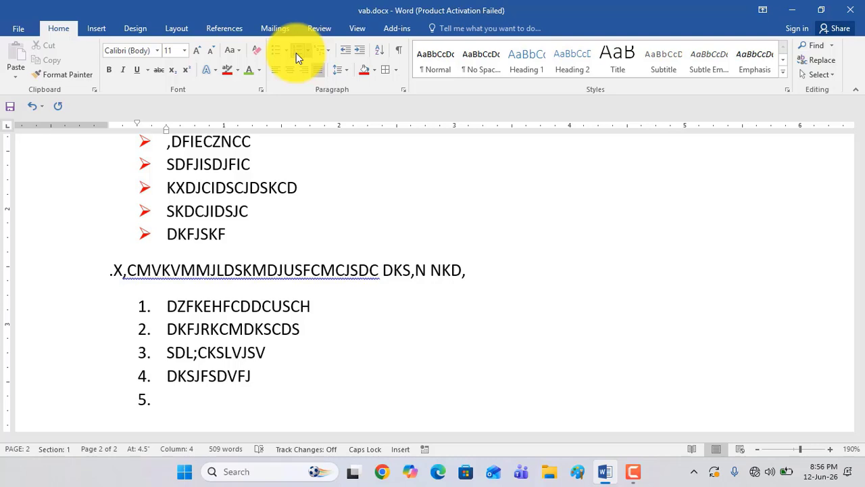
End the numbered list and write the unnumbered line "DNKJDSHISNDCIDSCYSNJSDCUDSCNDS,CHSD" below it
key(Return)
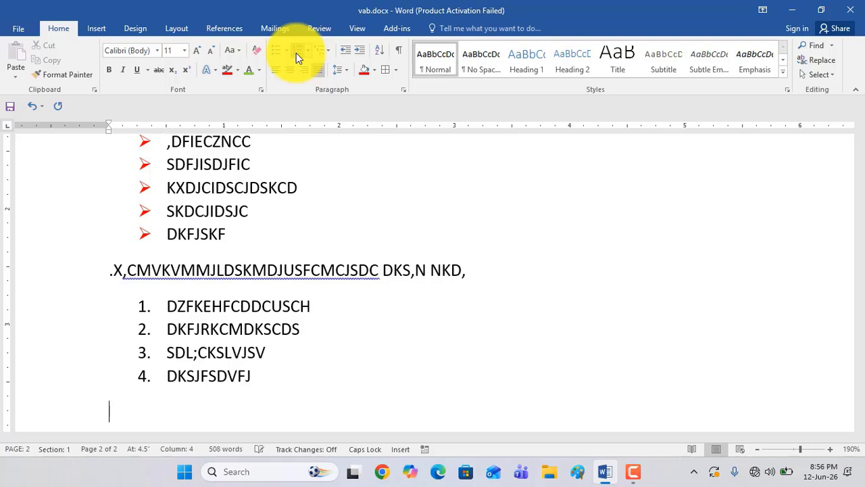
text(DNKJDSHISNDCIDSCYSNJS)
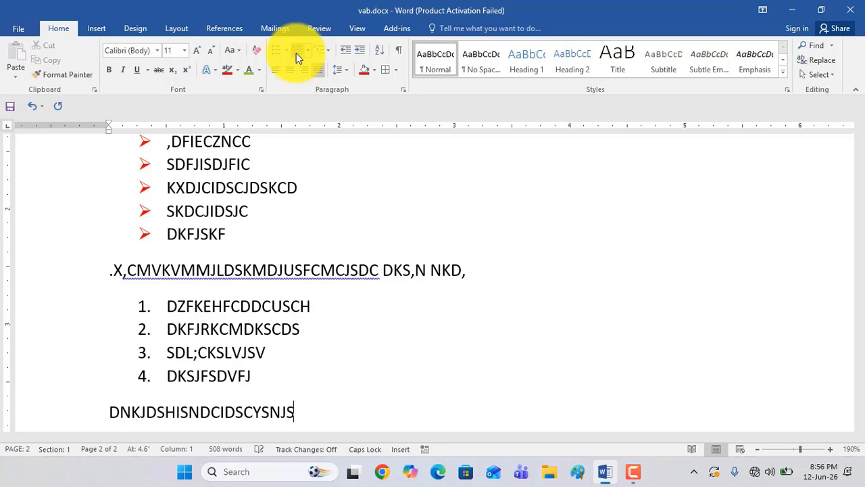
text(DCUDSCNDS,CHSD)
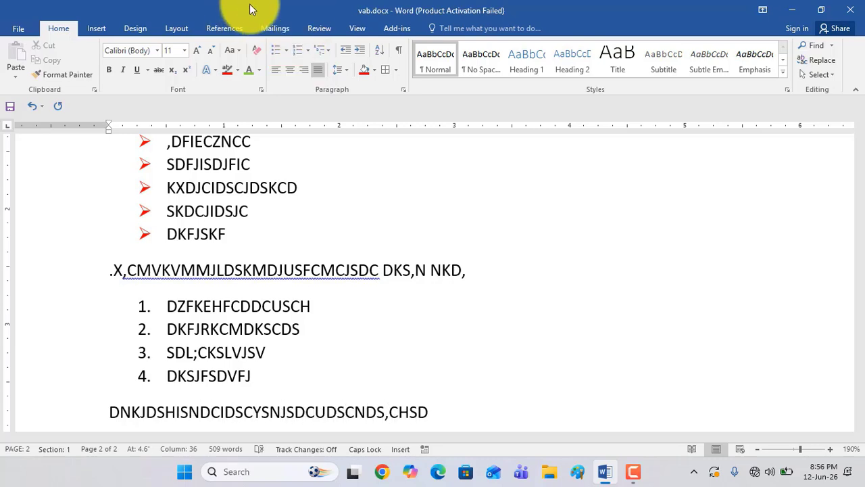
click(321, 50)
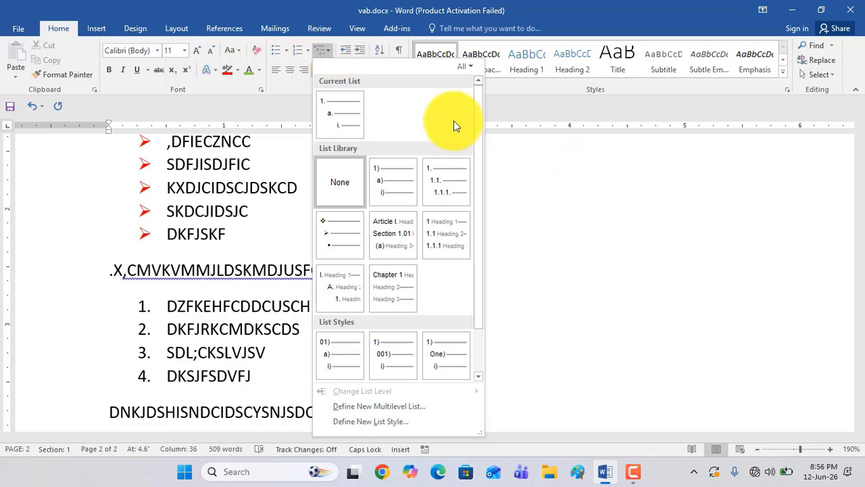
click(632, 310)
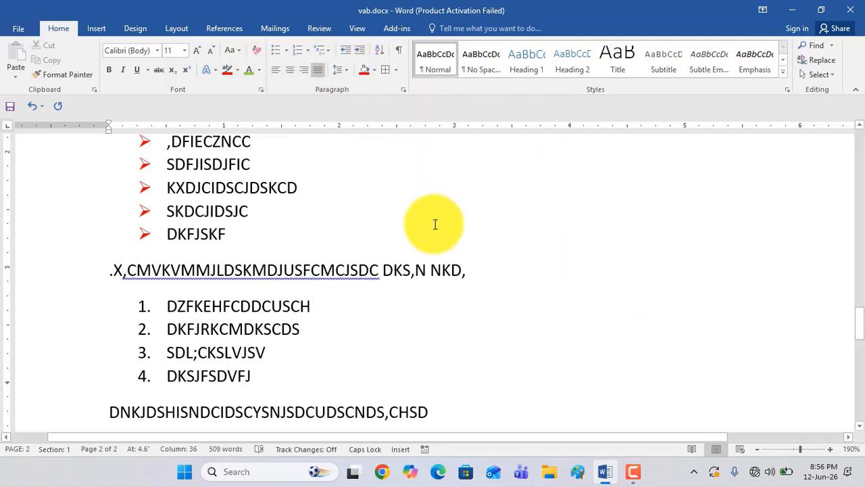
scroll(435, 226, down, 6)
scroll(436, 229, up, 3)
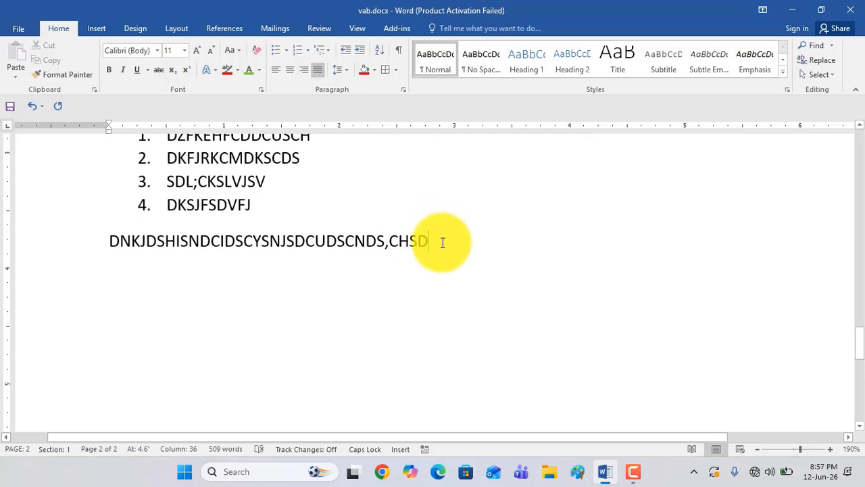
Start a new numbered list at 1. on a new line below the "DNKJDSHISNDCIDSCYSNJSDCUDSCNDS,CHSD" line
key(Return)
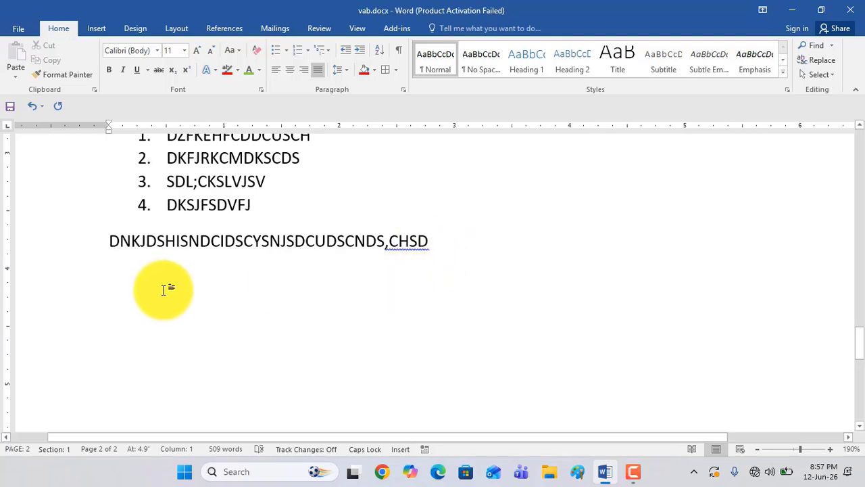
click(306, 52)
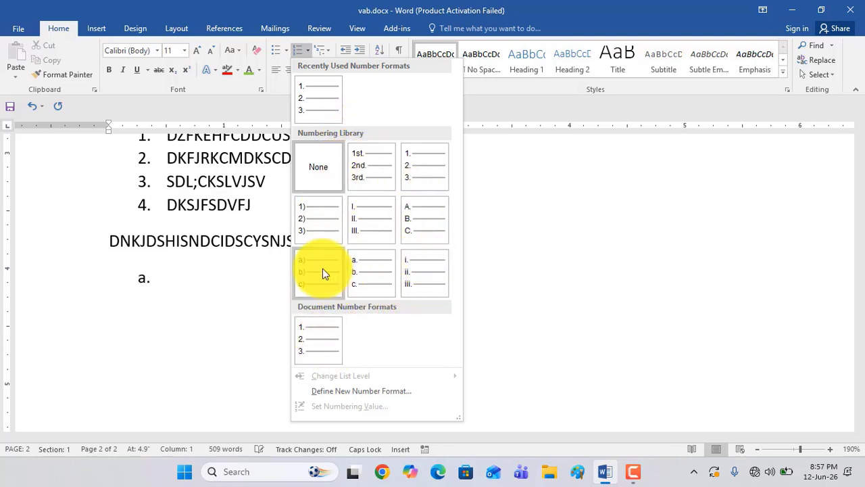
click(324, 47)
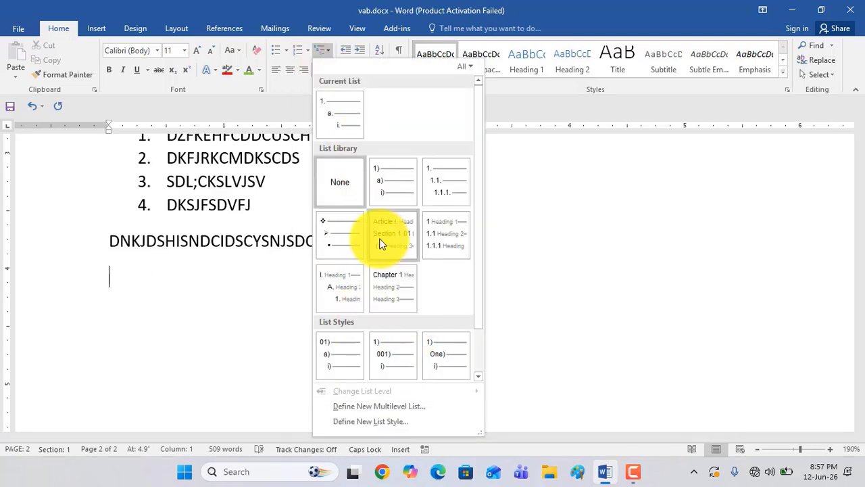
click(297, 51)
click(297, 51)
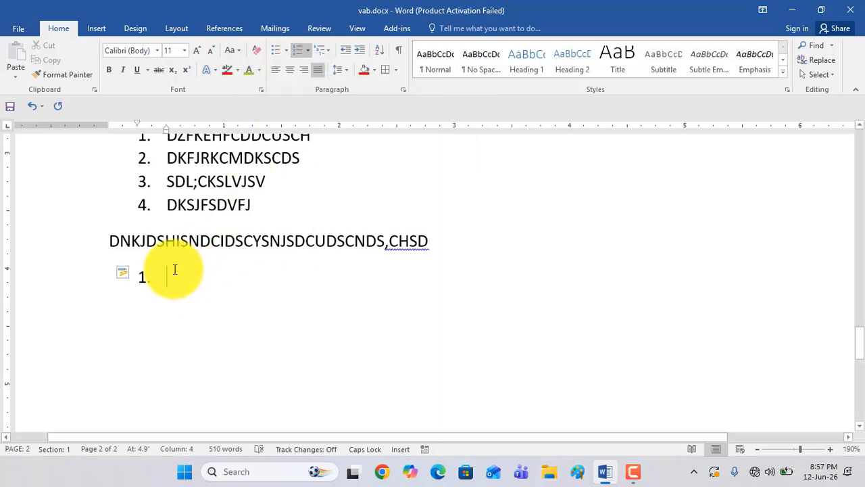
Fill the new numbered list with "JDMFHAERKFSDCLSCJASXJALIUXASNKASC", "DKJESKCMSDCJIDOC7XNWUD" and "SKDJAIDAKCJLACU9,NKY8"
text(JDMFHAERKFSDCLSCJASXJAL)
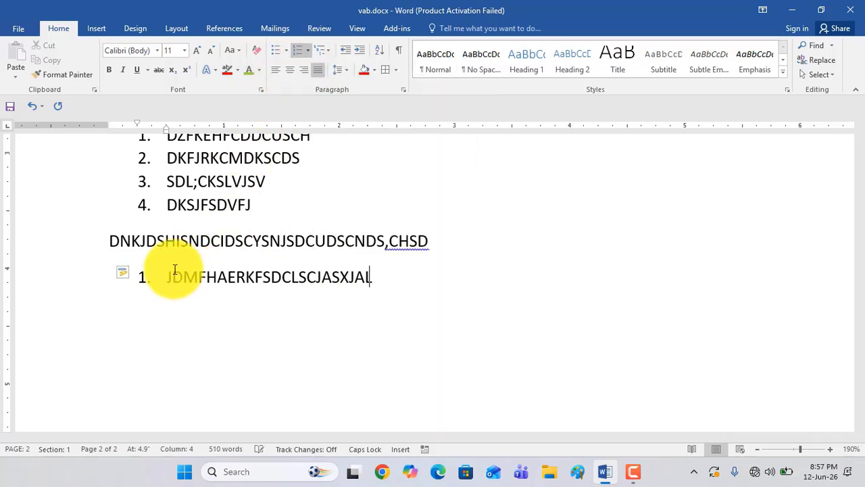
text(IUXASNKASC)
key(Return)
text(DKJESKCM)
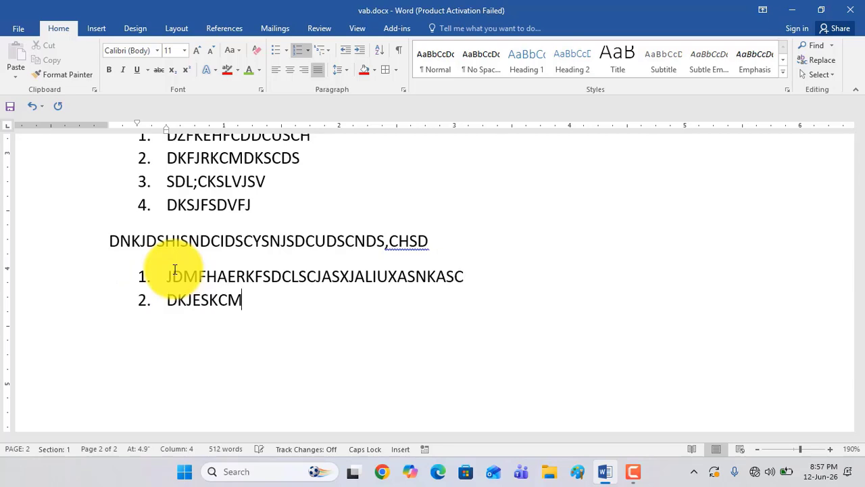
text(SDCJIDOC7XNWUD )
text(SKDJAIDAKCJLACU9,NKY8)
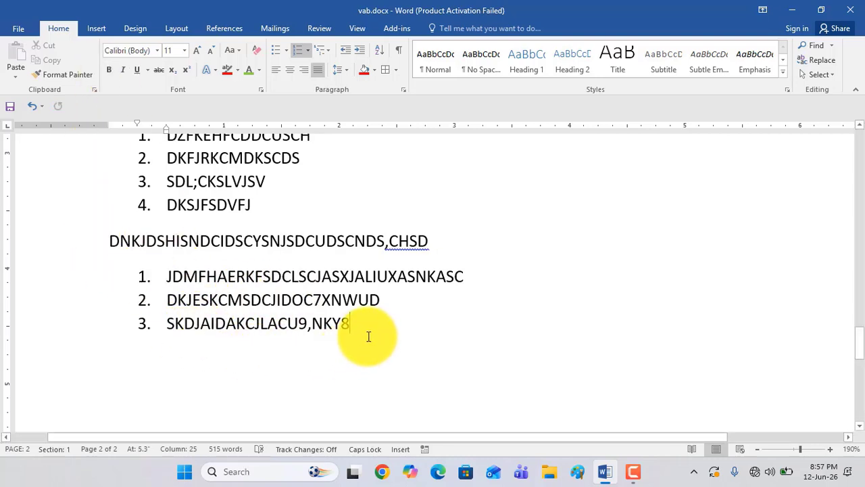
Add second-level lettered items "JFHIERFN,XHVDRFJ", ",DKFRFVMKJVSFKF" and "D,KFJRKVMDFKV" under item 3 of the new list
key(Return)
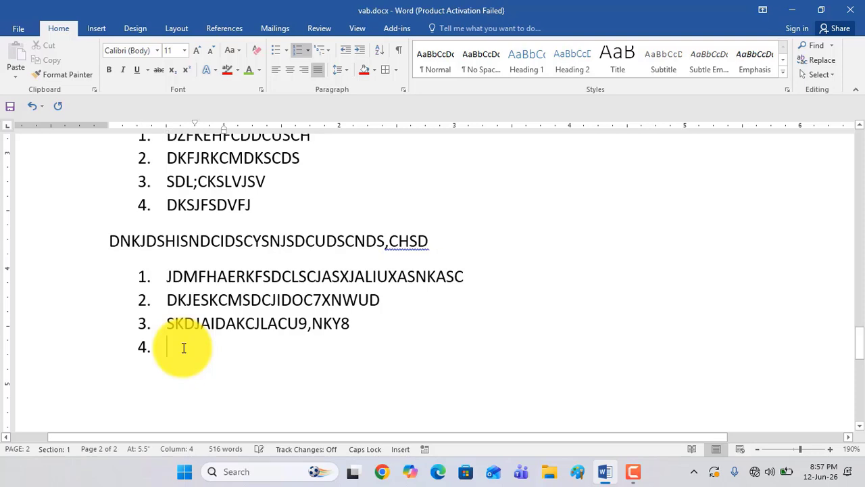
text(JFHIERFN,XHVDRFJ)
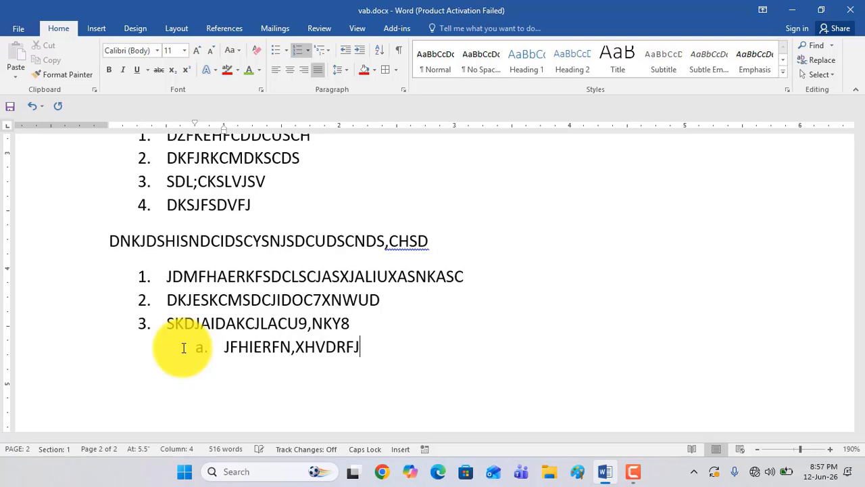
key(Return)
text(,DKFRFVMK)
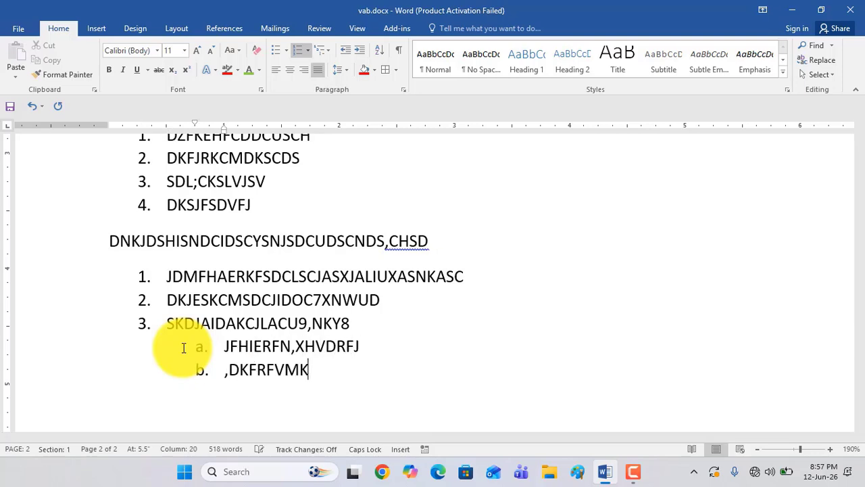
text(,KFJRKVMDFKV)
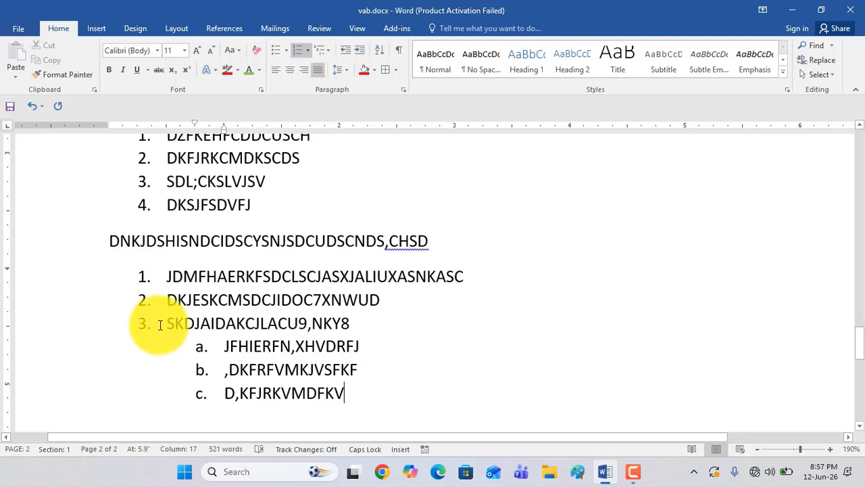
Return to the first list level below sub-item c and add item 4 reading "S,FMREKFJSMCKLDFDMCNKDFESDK,"
scroll(159, 325, down, 3)
key(Return)
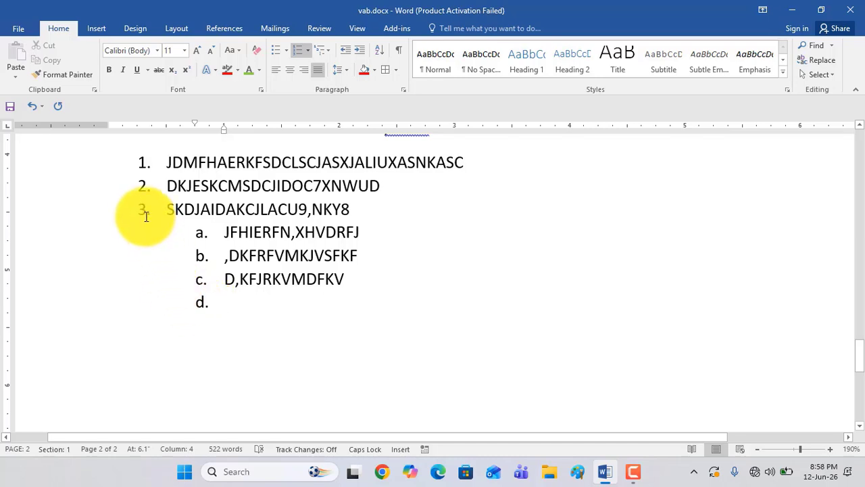
key(shift+Tab)
text(S)
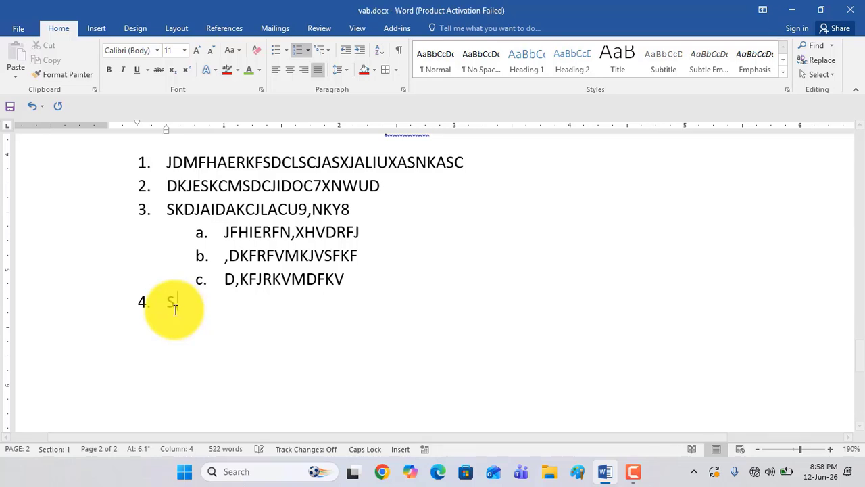
text(,FMREKFJSMCKLDFDMCNKDFESDK, )
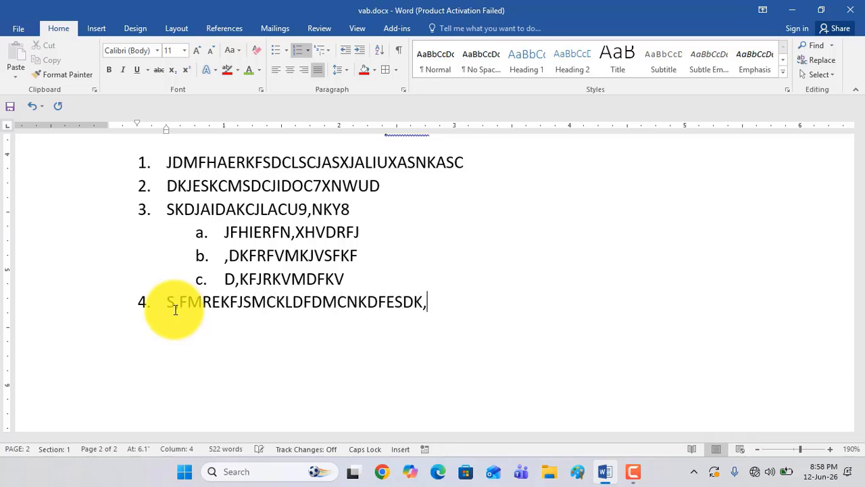
text(SEFKLJERFJLFEWF)
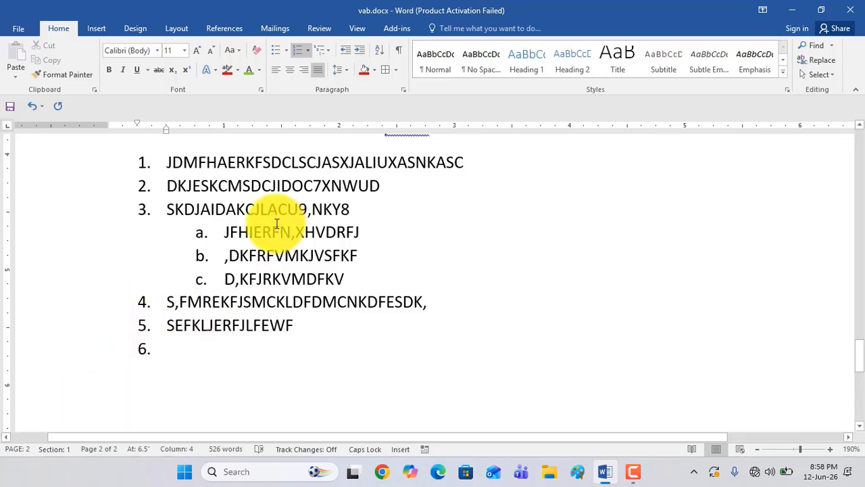
Add item 5 reading "SEFKLJERFJLFEWF" with second-level lettered items "DJFGHRNJCFNIFN" and "SK,FJRFJKJC" beneath it
key(Tab)
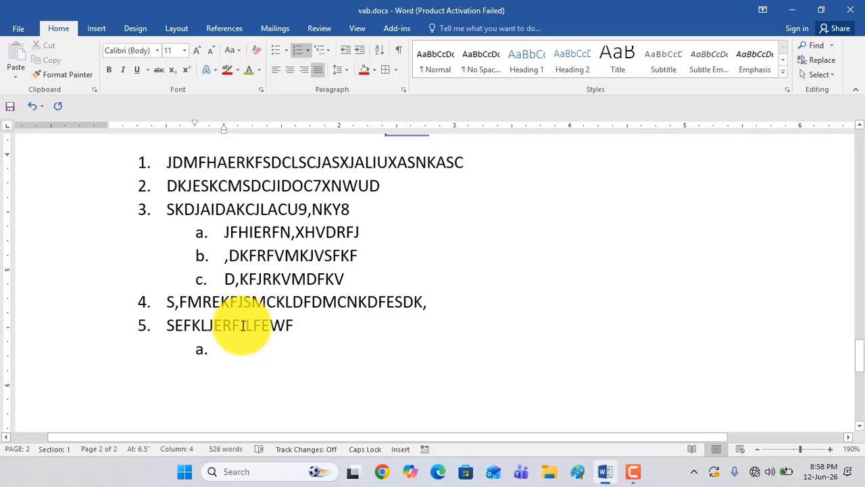
text(DJFGHR)
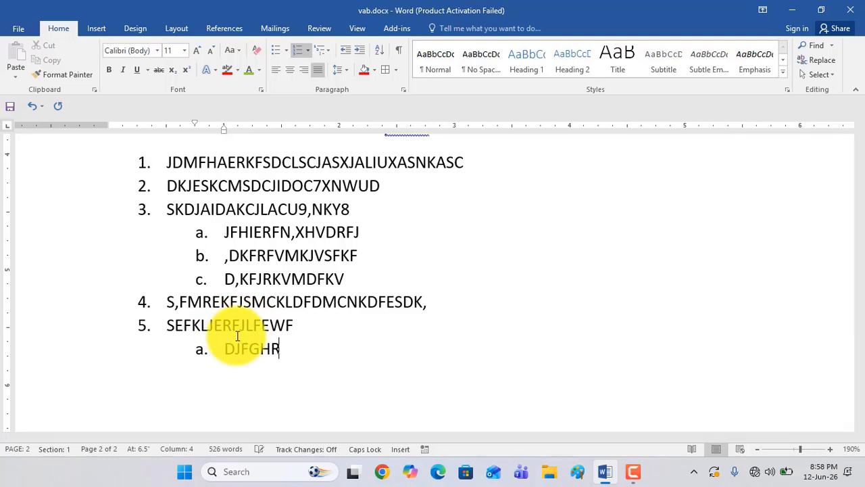
text(NJCFNIFN)
key(Return)
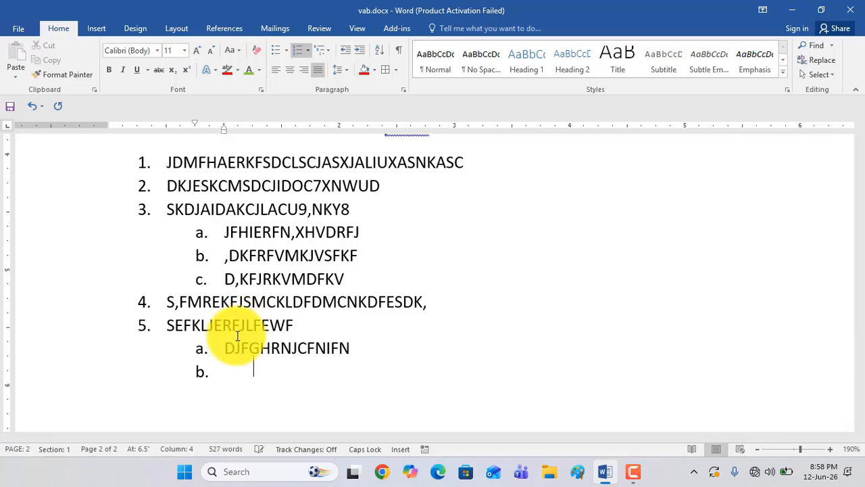
text(SK,FJRFJKJC)
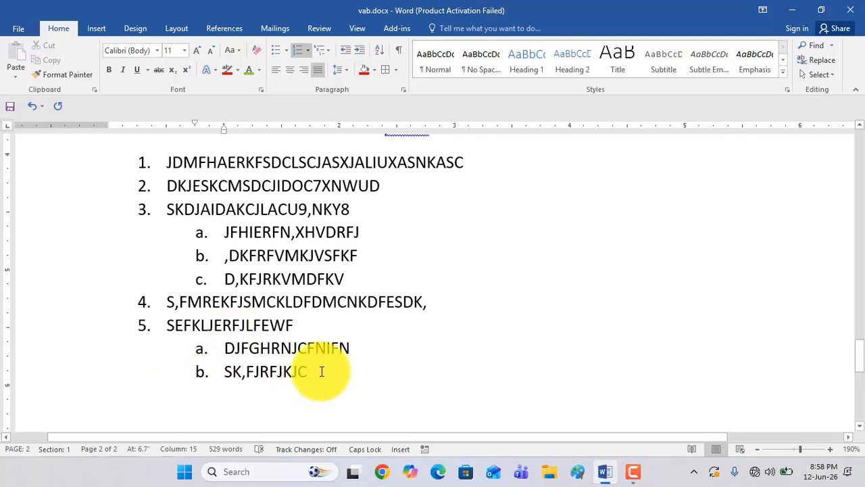
key(Return)
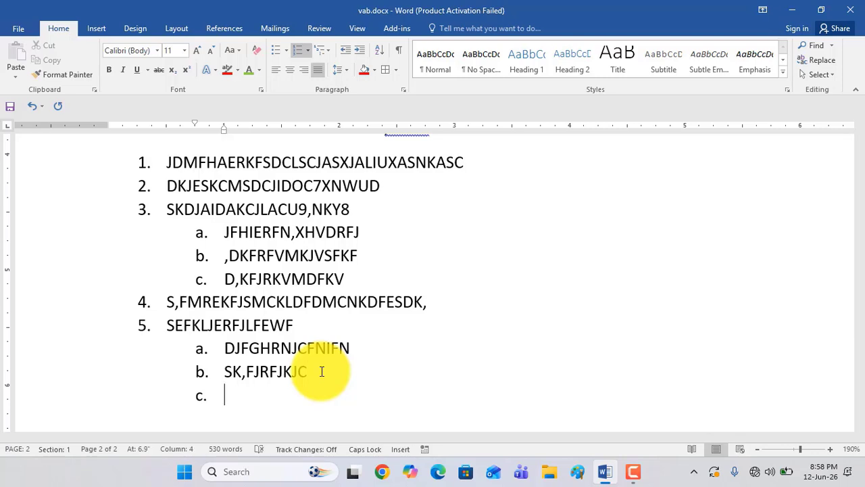
Add third-level roman-numeral items "KJSRFHETNFDJFERFRKJFHR", "DRFJERFKERFJRF", "SJKFHSNFKSUF" and "WERFJKFJEF" under sub-item b of item 5
key(Tab)
text(KJSRFHETNFDJ)
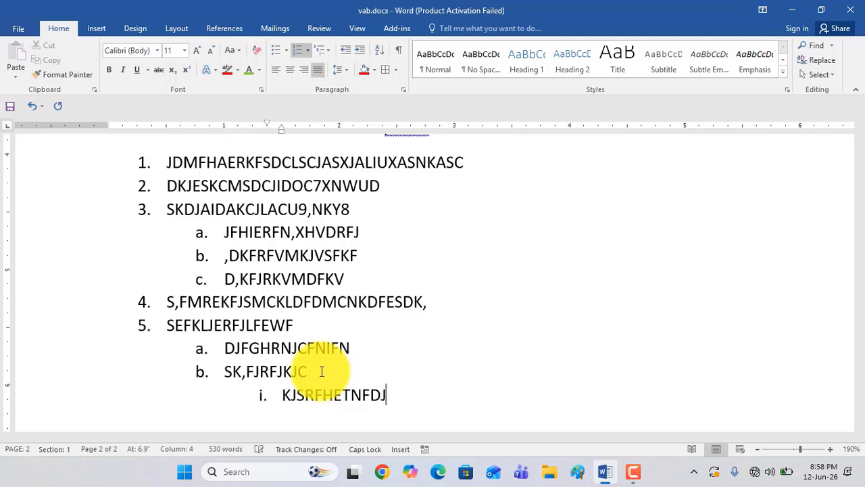
text(FERFRKJFHR DRFJERFKERFJRF)
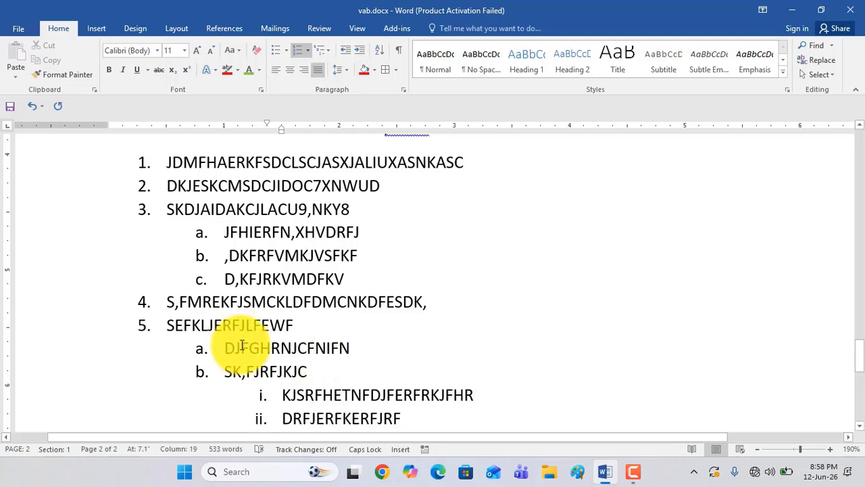
scroll(270, 324, down, 3)
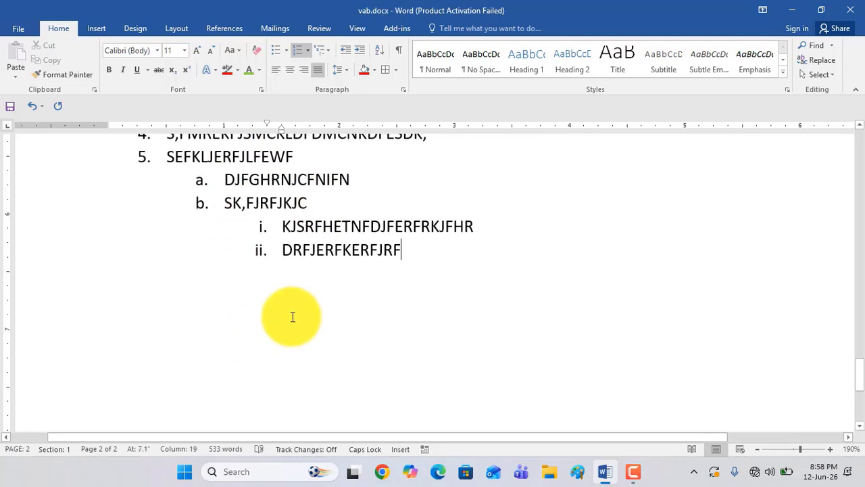
key(Return)
text(SJKFHSNFKSUF )
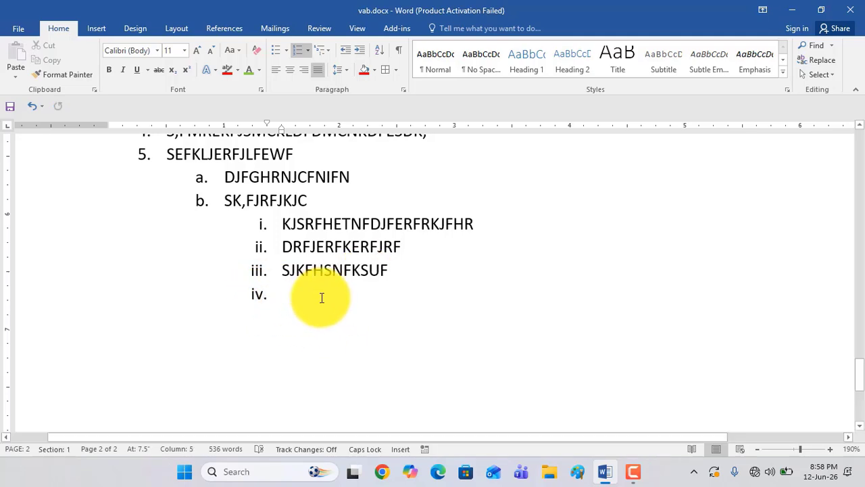
text(WERFJKFJEF)
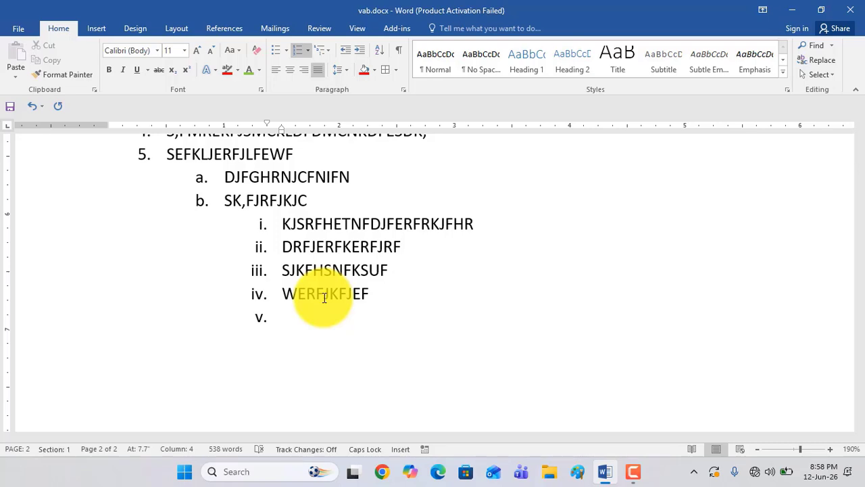
Add fourth-level numbered items "DIJGRTGMDF,GVJRTOG,FVRTI", "LKRFJRKJFERKJFERF" and "DLRGLKRGVJKG" under roman-numeral item iv
key(Tab)
text(DIJGRTGMDF,GVJRTOG)
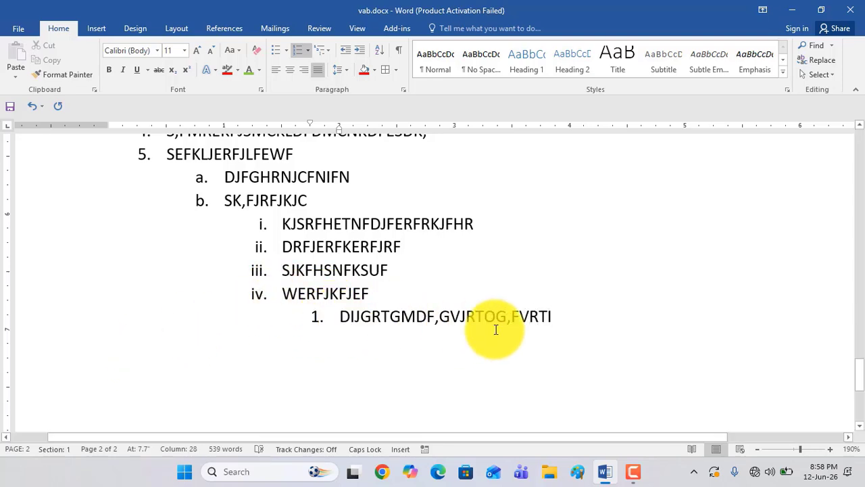
text(,FVRTI)
key(Return)
text(LKRFJRKJFERKJFERF)
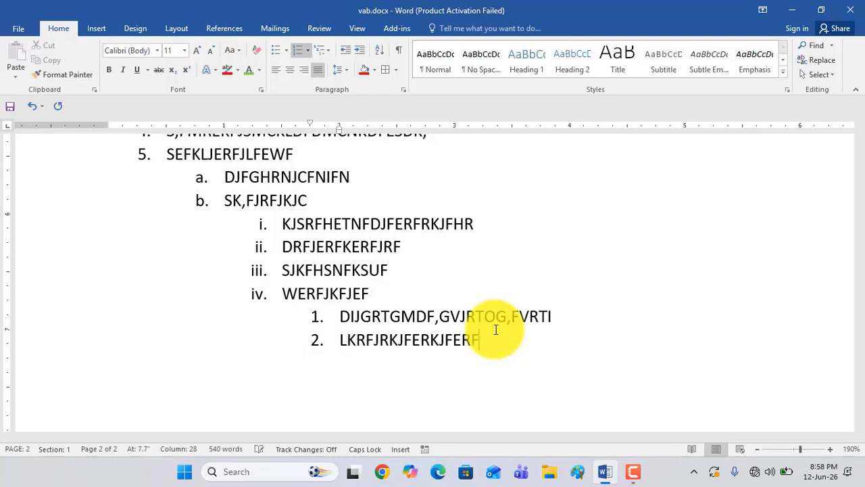
text(LRGLKRGVJKG)
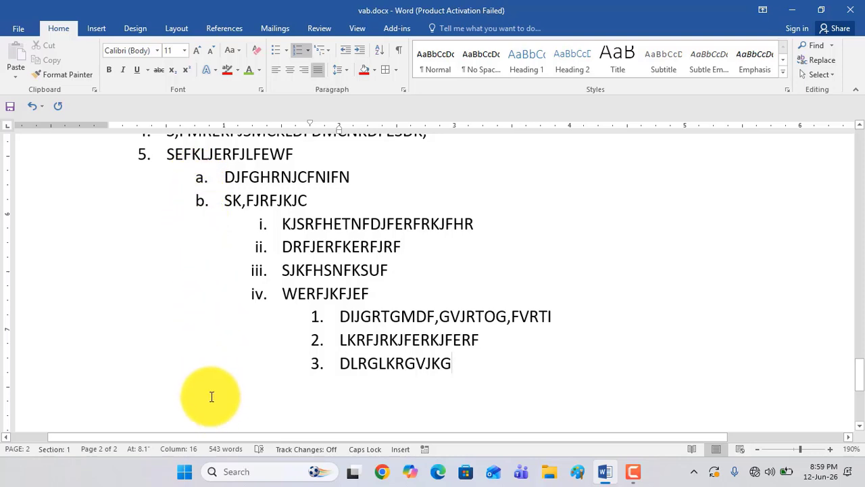
Return to the second list level and add items c "SD,FMDR,FM,KDFVMDFM,GJRGMRMS" and d "SDLFERLFERGSDJFKSF"
key(Return)
key(shift+Tab)
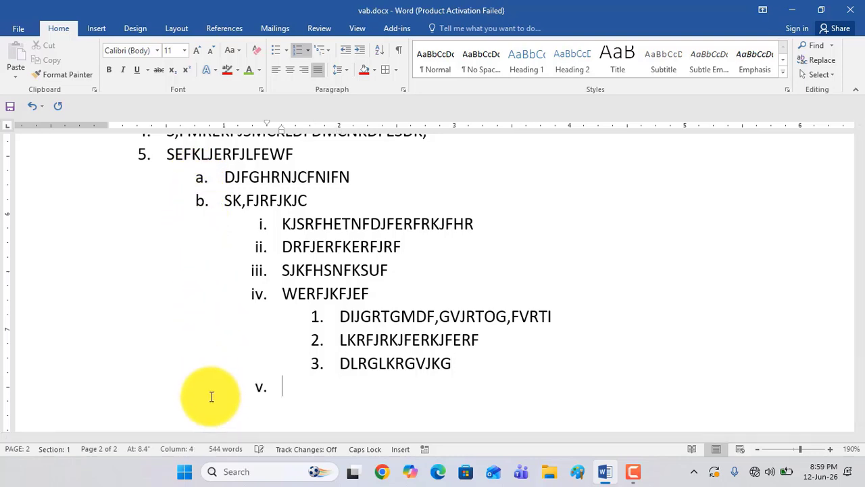
key(BackSpace)
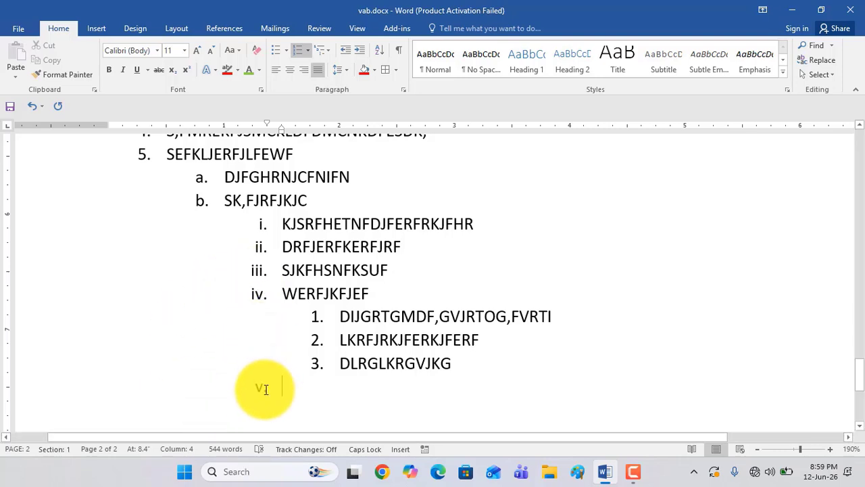
key(shift+Tab)
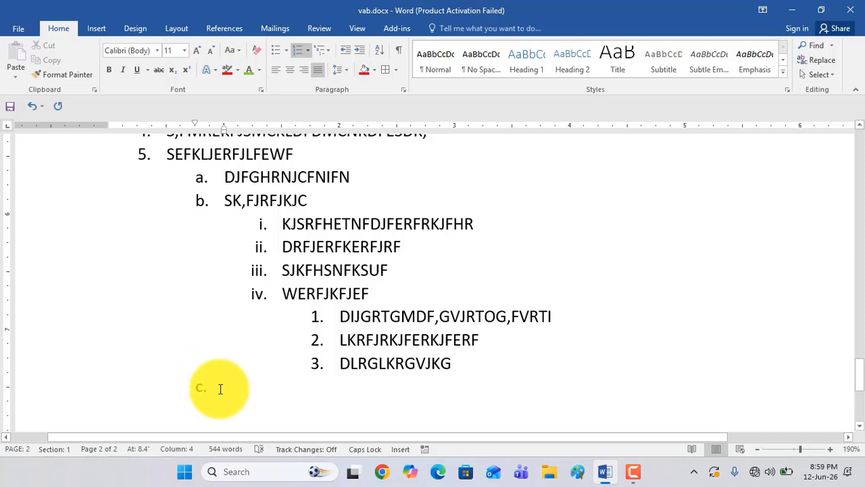
text(SD,FMDR,FM,KDFVMDFM,GJRGMRMS)
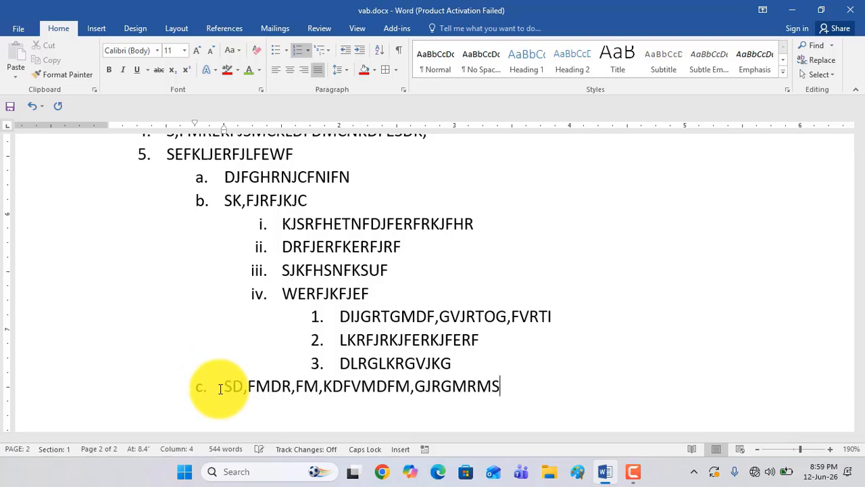
text(SDLFERLFERG)
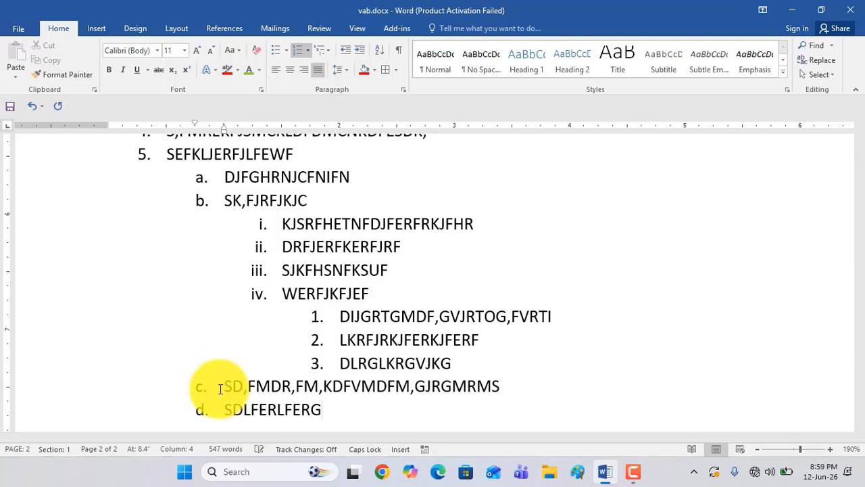
text(SDJFKSF)
Add third-level roman-numeral items "JFER,FN,JHVRF" and "DKFRTGMV" under sub-item d of item 5
key(Return)
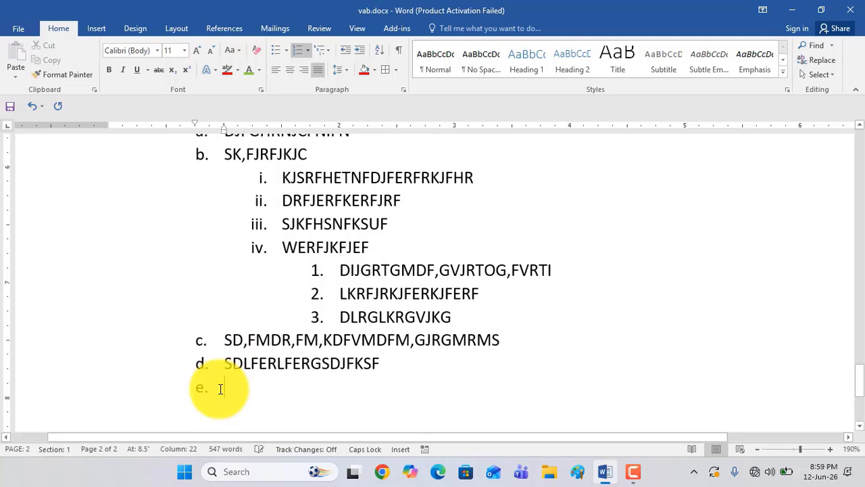
text(JFER,FN,JHVRF)
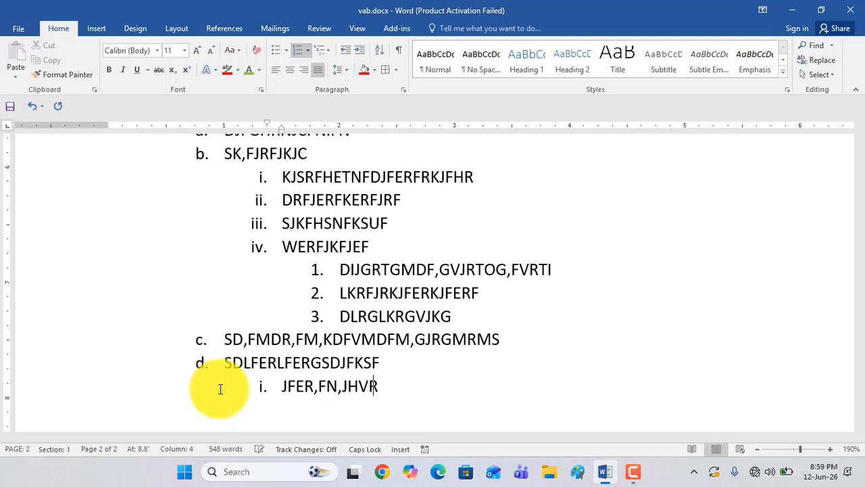
key(Return)
text(DKFRTGMV)
key(Return)
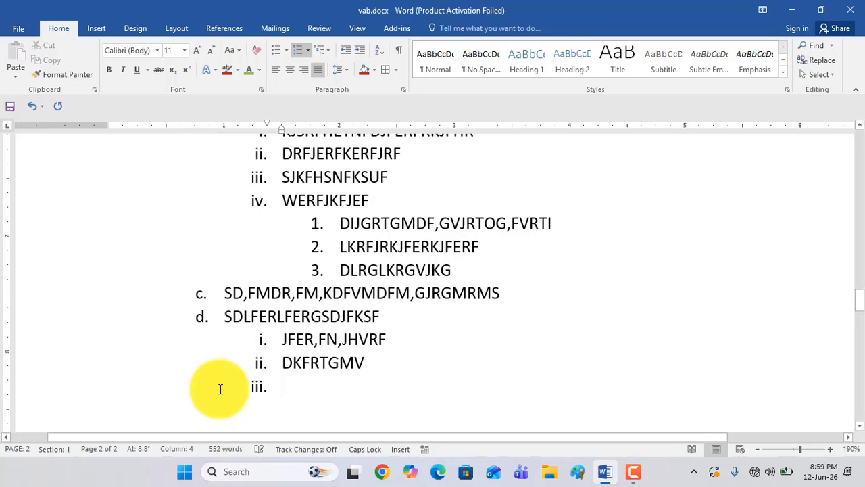
Return to the first list level and add item 6 reading "DKJFAERT,MKSCISDMWEKRKIWDZM,DBFWEONZCUSEDU"
key(shift+Tab)
scroll(172, 355, up, 3)
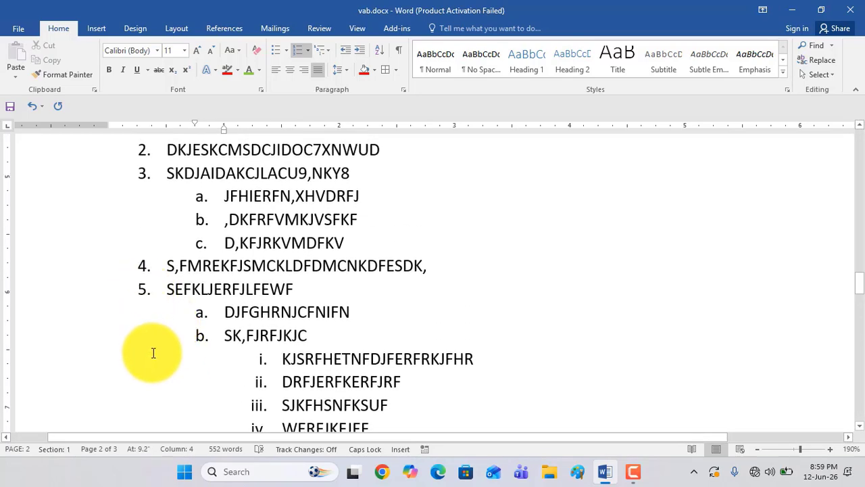
scroll(153, 352, down, 4)
key(shift+Tab)
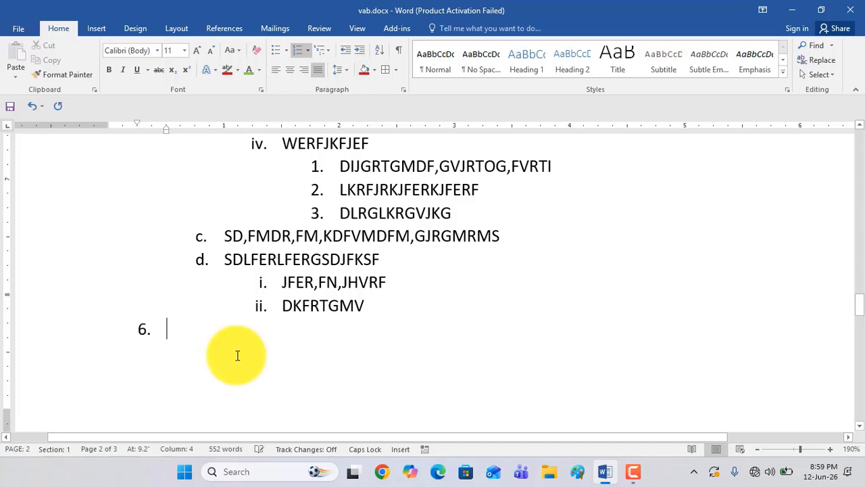
text(DKJFAERT,MKSCISDM)
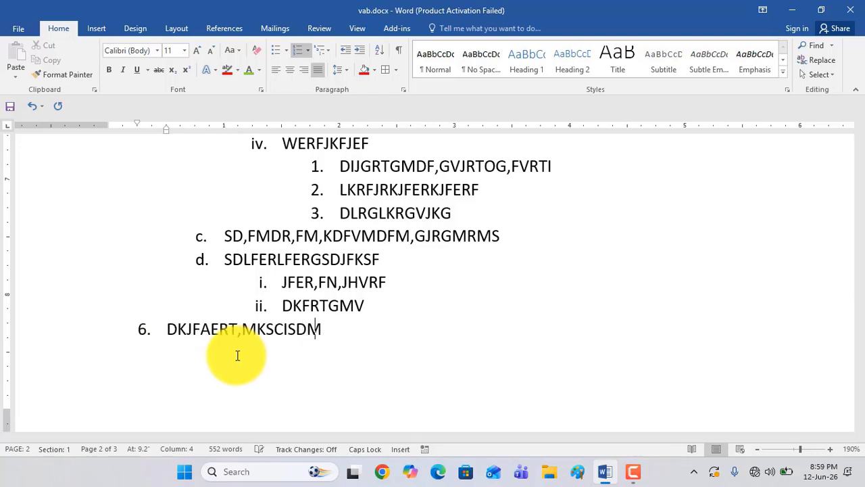
text(WEKRKIWDZM,DBFWEONZCUSEDU)
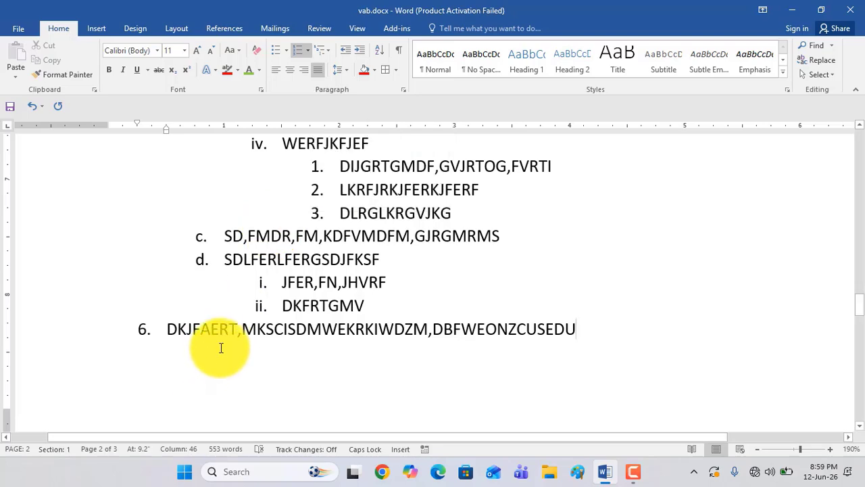
Demote the roman-numeral item "KJSRFHETNFDJFERFRKJFHR" under sub-item b by two list levels
scroll(423, 329, down, 4)
scroll(422, 329, up, 10)
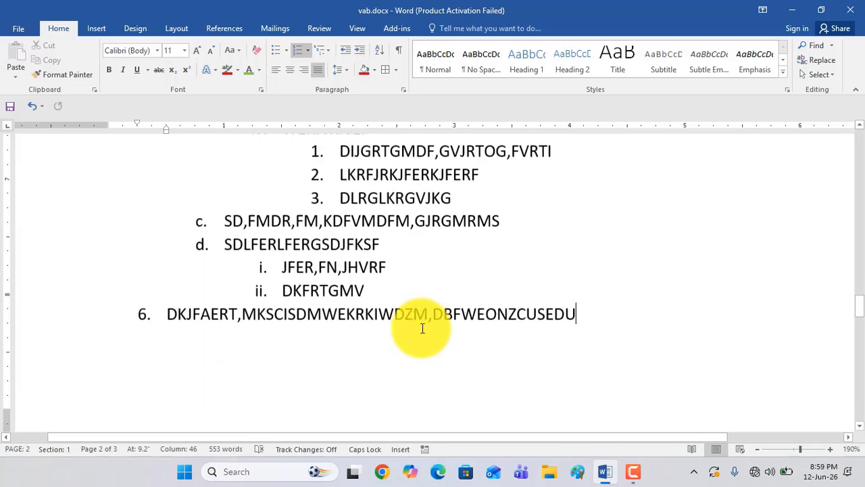
scroll(399, 330, down, 2)
scroll(487, 295, up, 2)
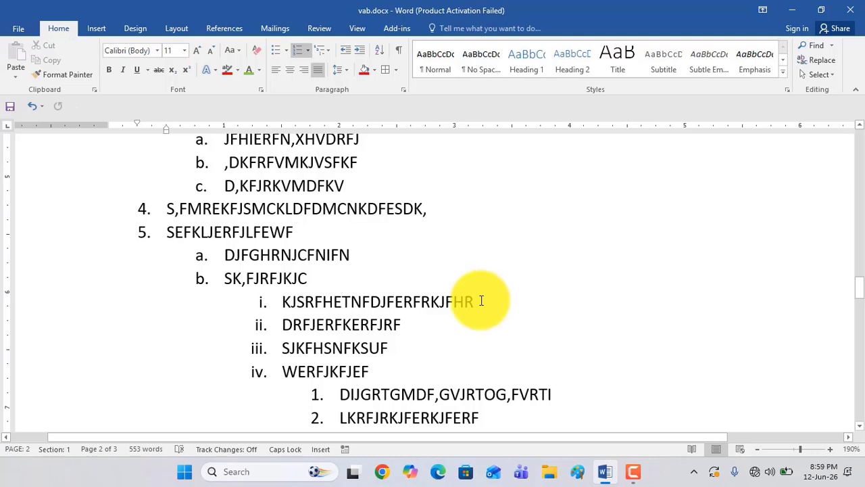
click(473, 301)
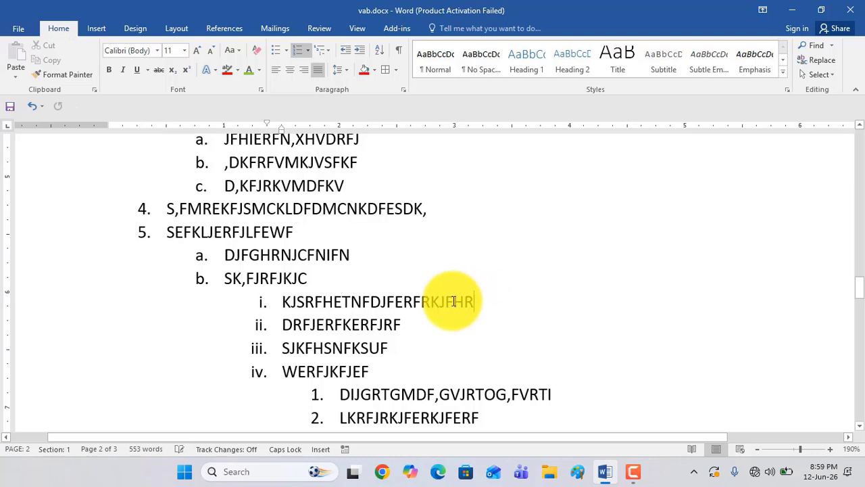
click(359, 51)
click(359, 50)
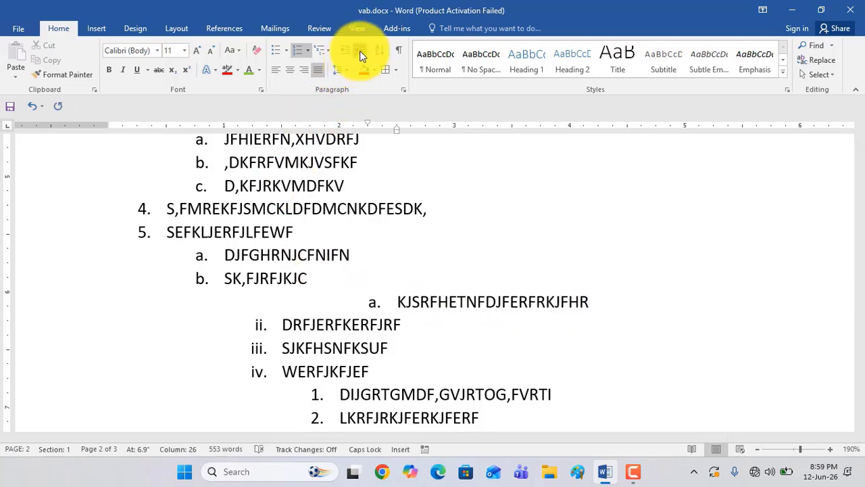
Promote the "KJSRFHETNFDJFERFRKJFHR" item back up two levels to the third, roman-numeral list level
scroll(361, 315, down, 5)
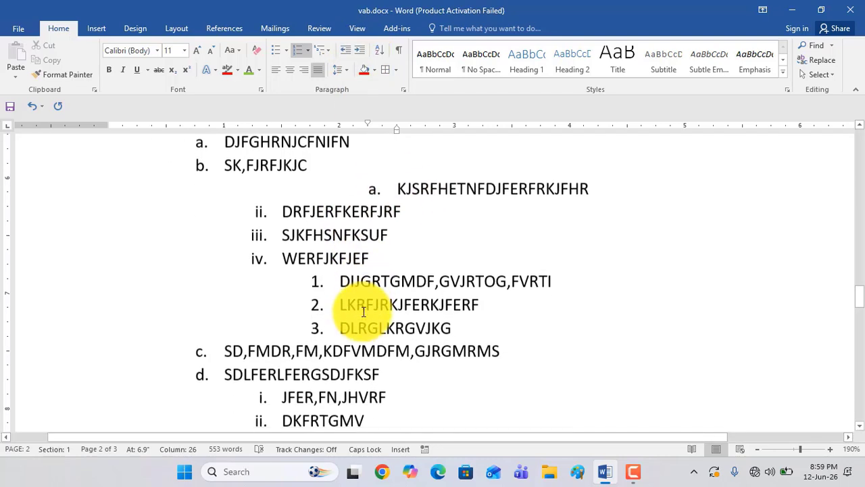
scroll(361, 311, up, 4)
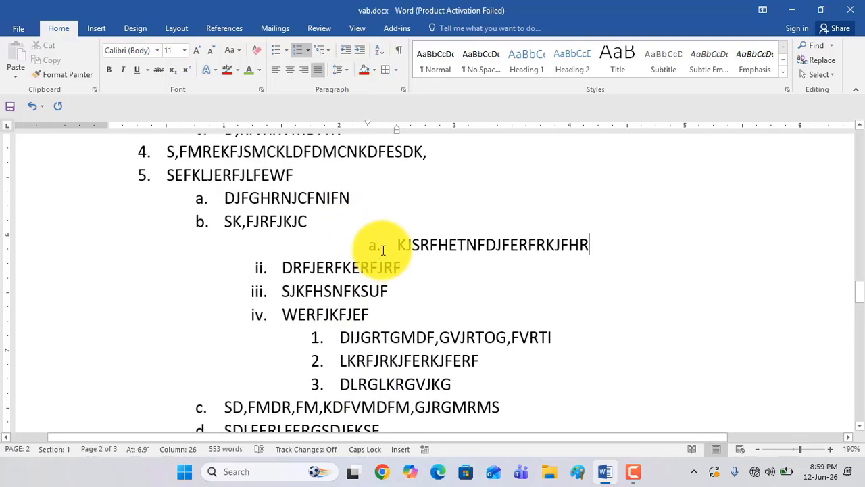
click(346, 50)
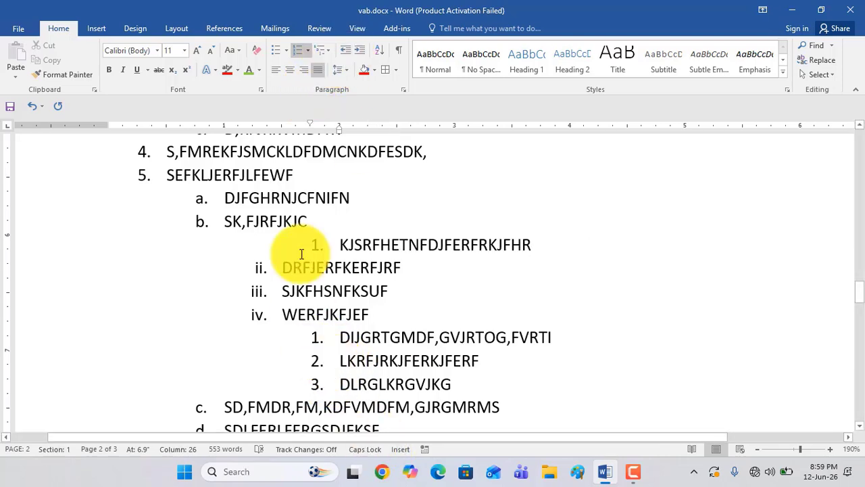
click(342, 53)
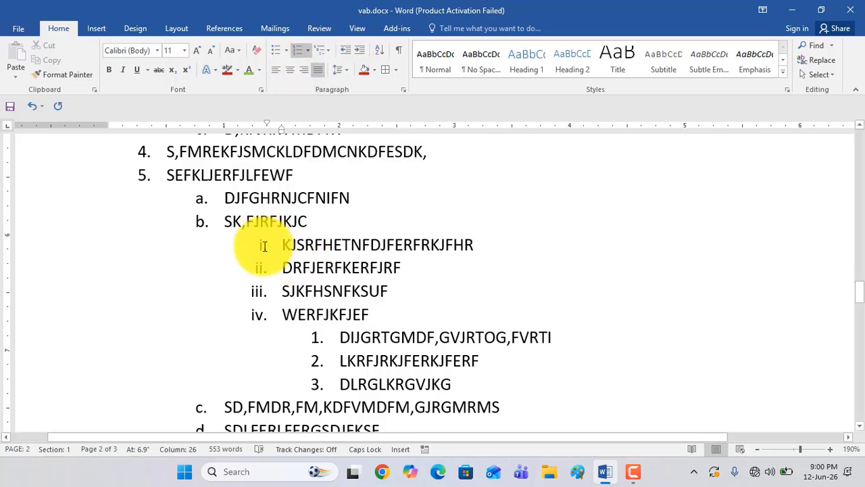
scroll(369, 331, down, 5)
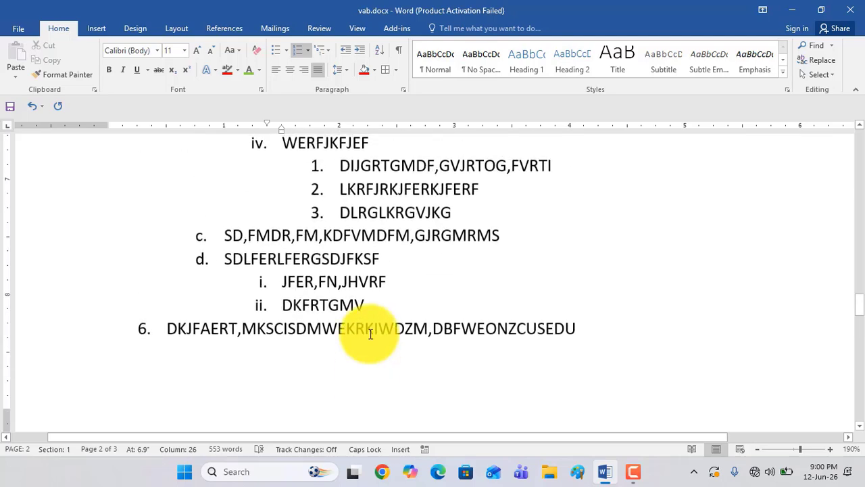
Split the "Reading is easier" paragraph after "in the new", leaving several blank paragraphs before "Reading view"
scroll(538, 250, down, 1)
scroll(548, 286, up, 4)
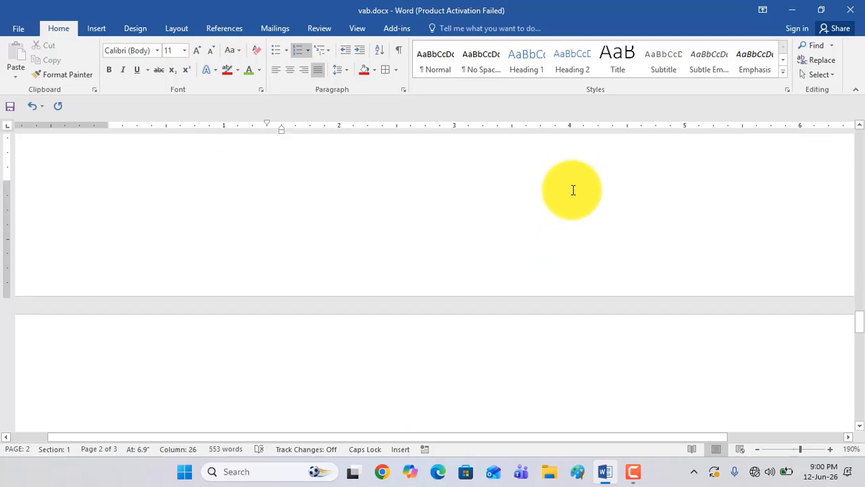
scroll(580, 333, up, 12)
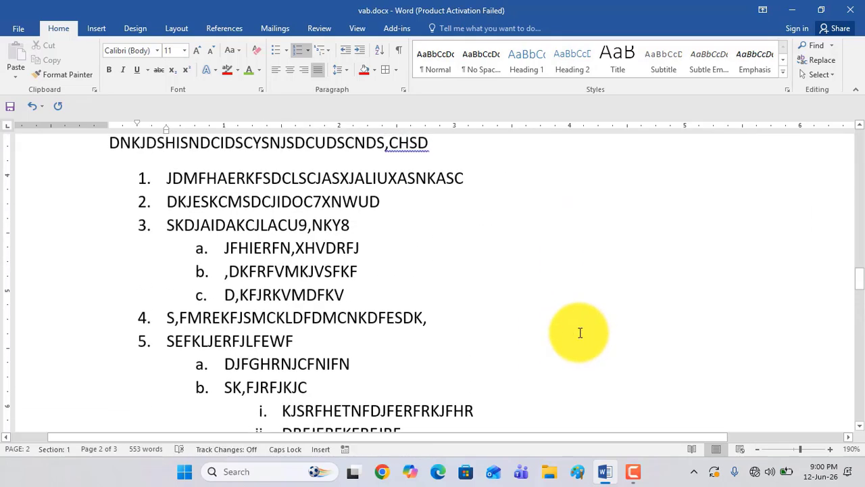
scroll(576, 332, down, 1)
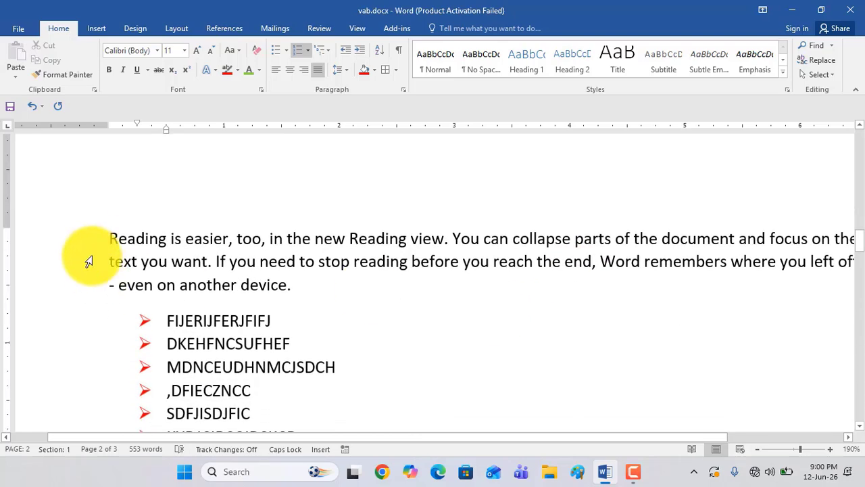
click(343, 241)
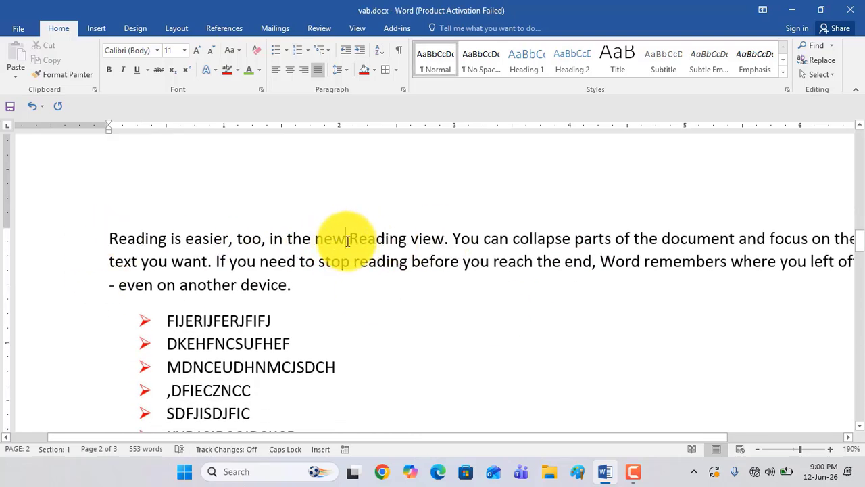
key(Return)
key(Return)
key(Return)
key(Return)
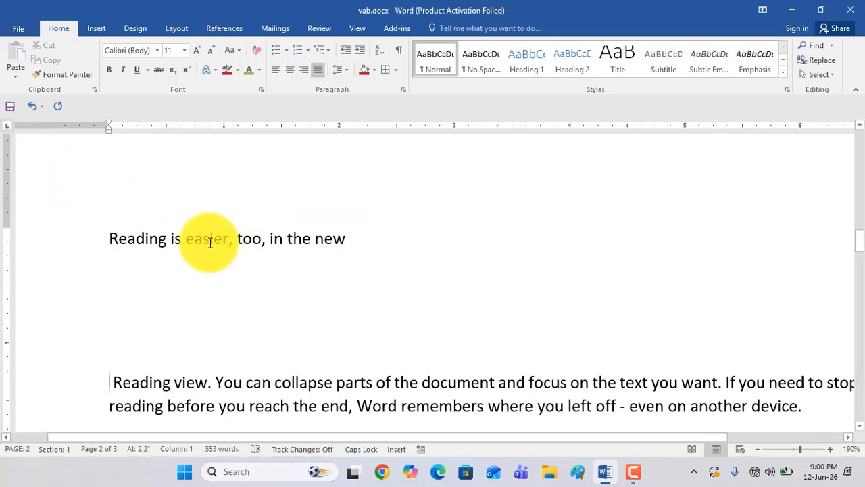
click(112, 240)
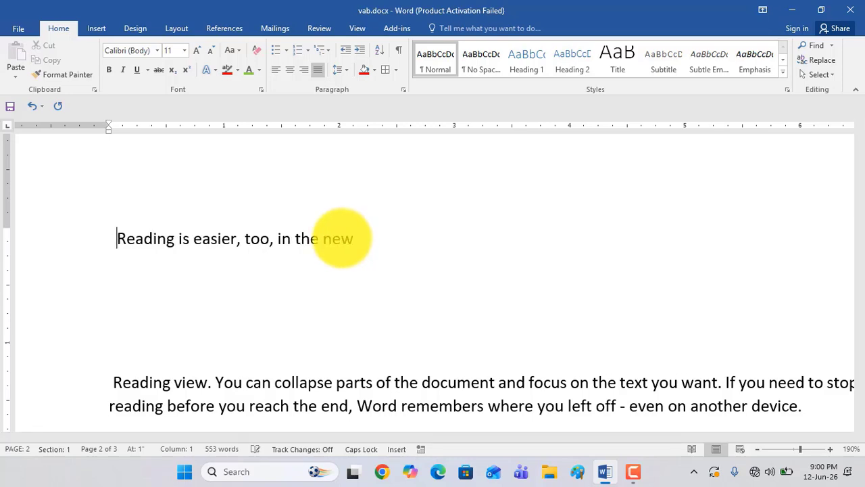
key(BackSpace)
key(BackSpace)
key(BackSpace)
key(BackSpace)
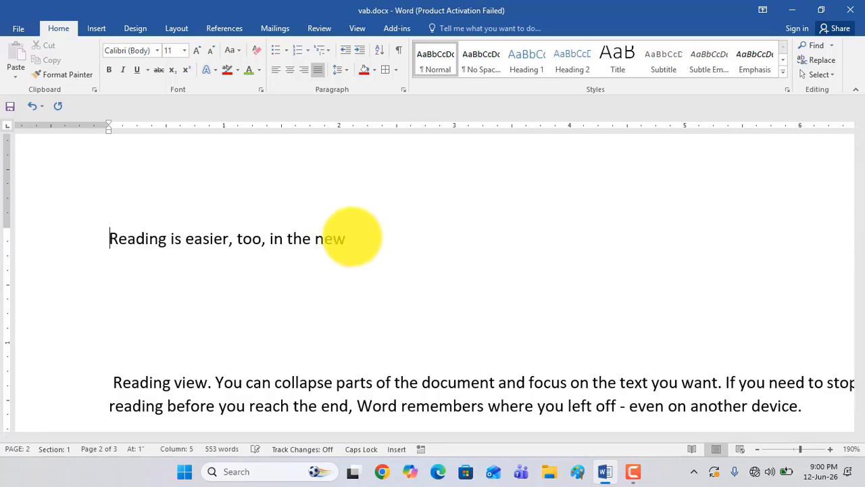
key(BackSpace)
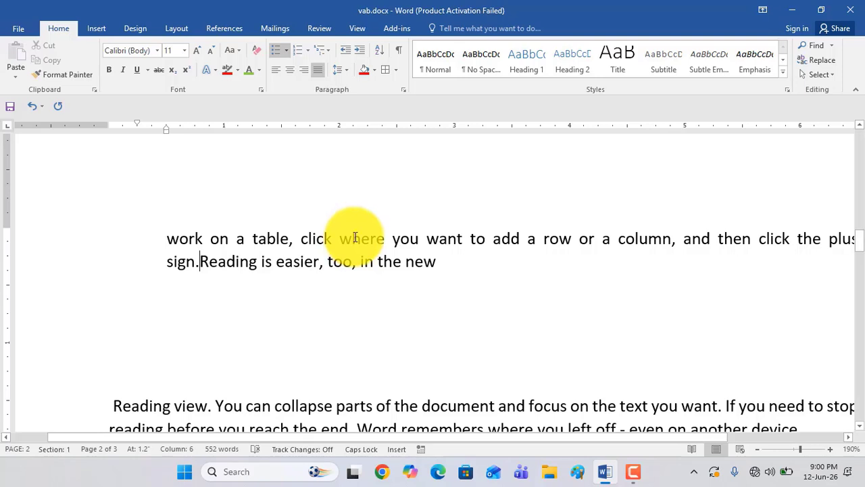
key(Return)
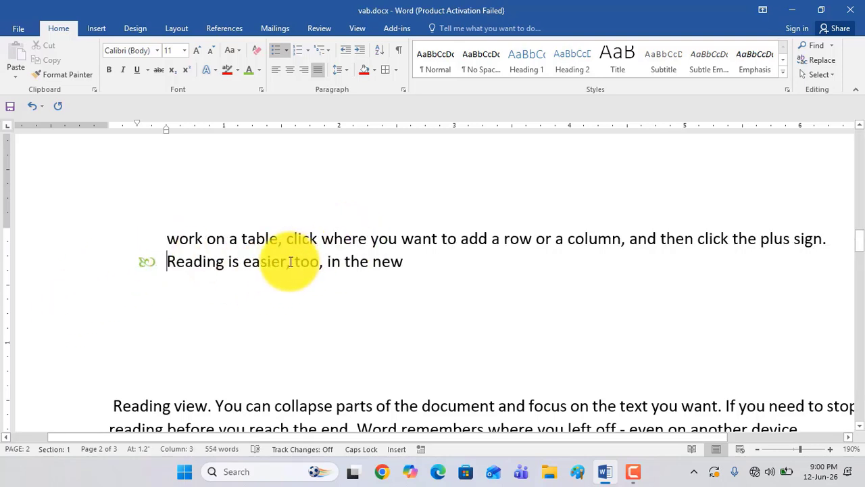
key(ctrl+z)
key(ctrl+z)
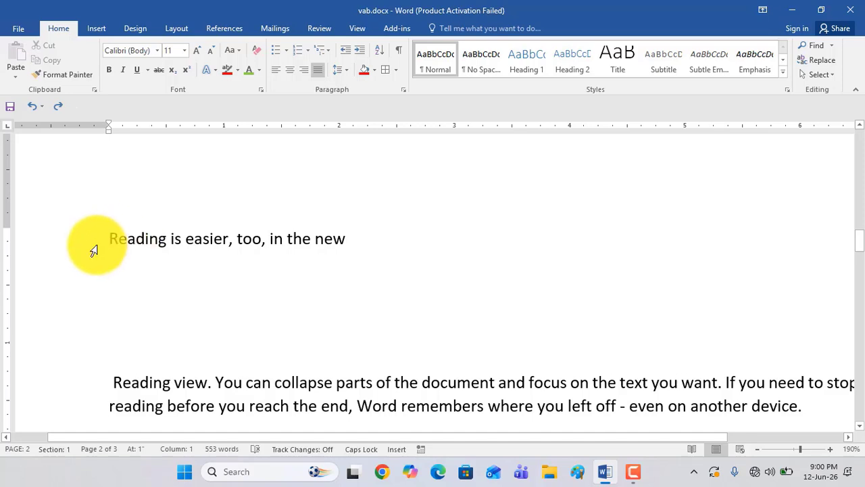
Increase the indent of the "Reading is easier, too, in the new" line to 2.5 inches
click(363, 49)
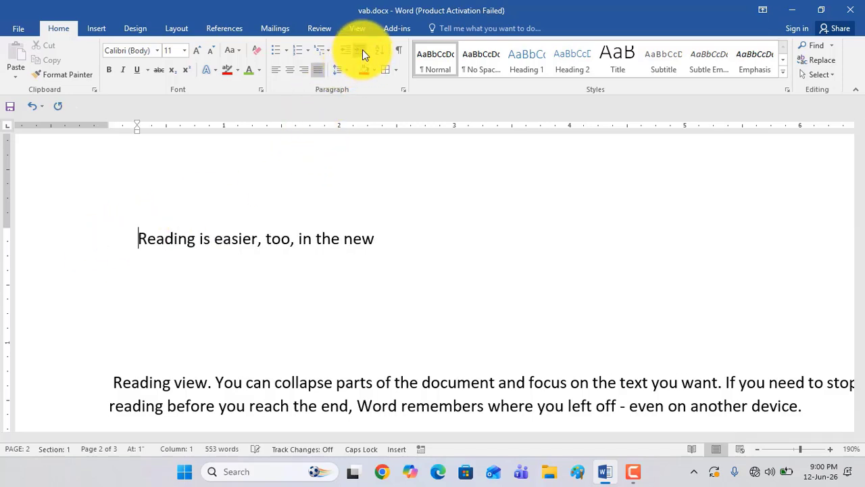
click(362, 51)
click(362, 50)
click(361, 50)
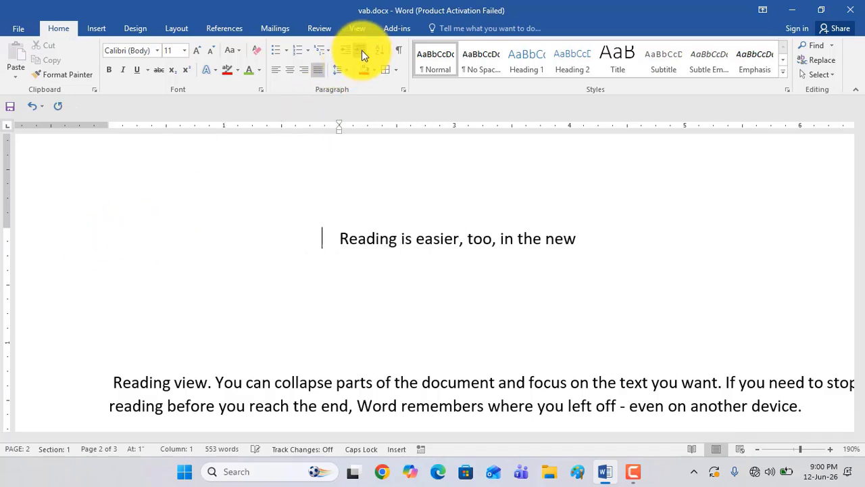
click(362, 51)
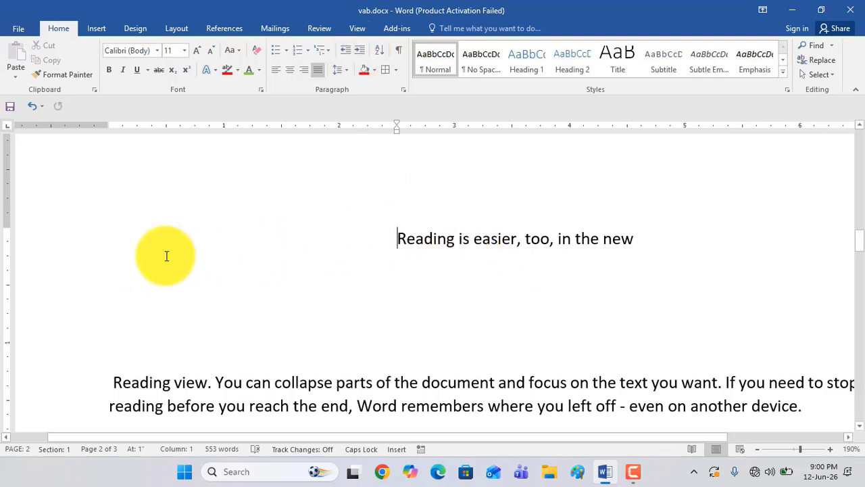
Decrease the indent of the "Reading is easier, too, in the new" line to 1 inch
click(343, 49)
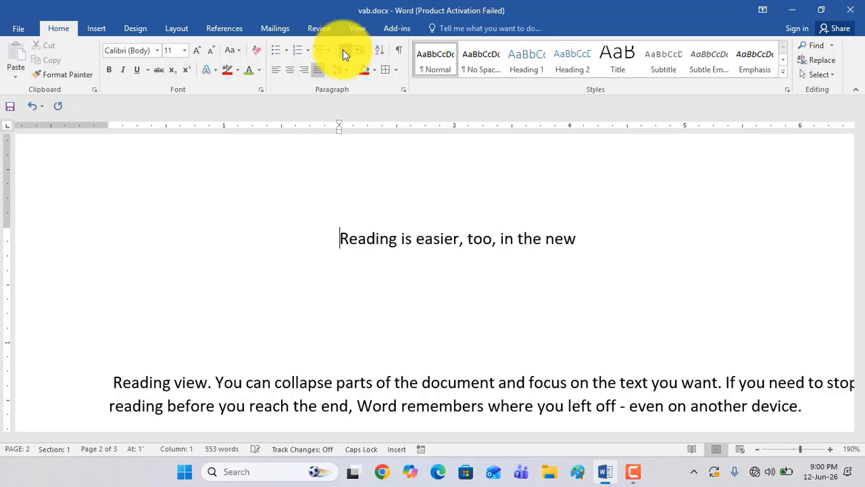
click(343, 49)
click(342, 49)
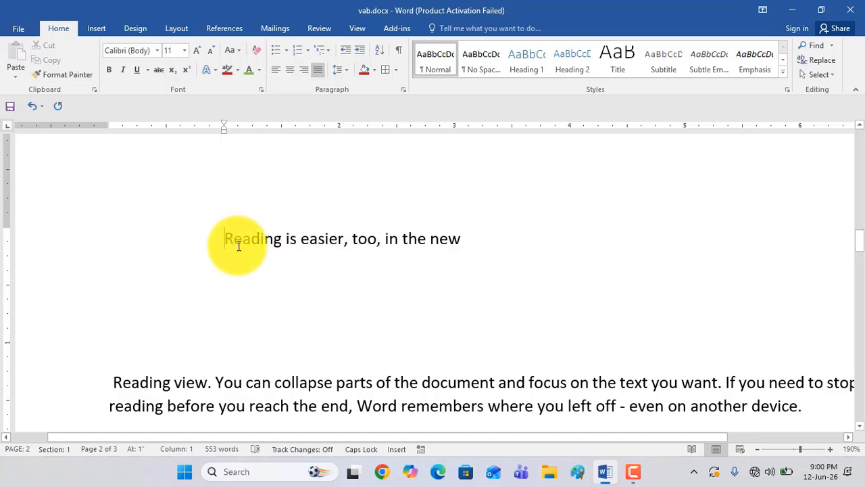
Indent the start of the "Reading is easier" line by tab stops until its first line sits at 3 inches
key(Tab)
key(Tab)
key(Tab)
key(Tab)
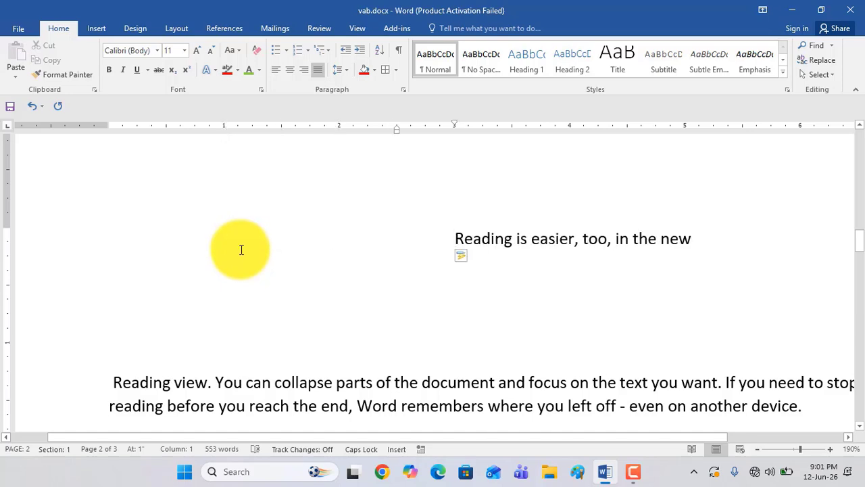
Remove all indentation from the "Reading is easier" line so it starts at the page margin
key(BackSpace)
key(BackSpace)
key(BackSpace)
key(BackSpace)
key(BackSpace)
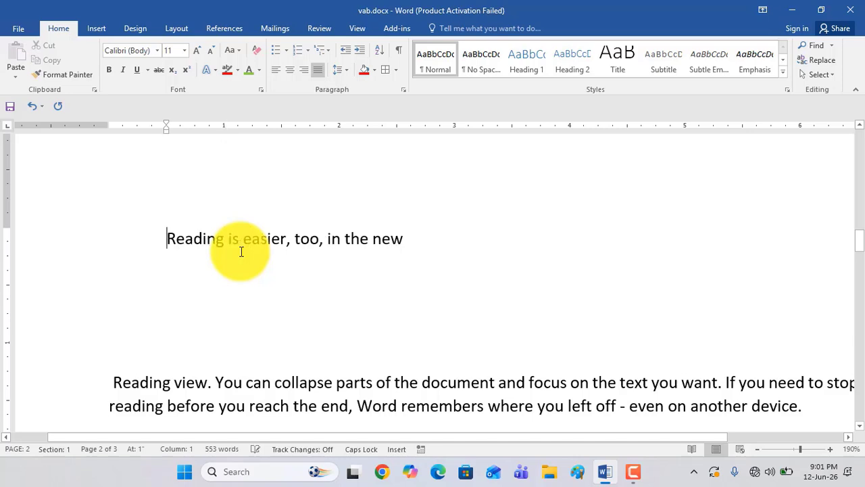
key(BackSpace)
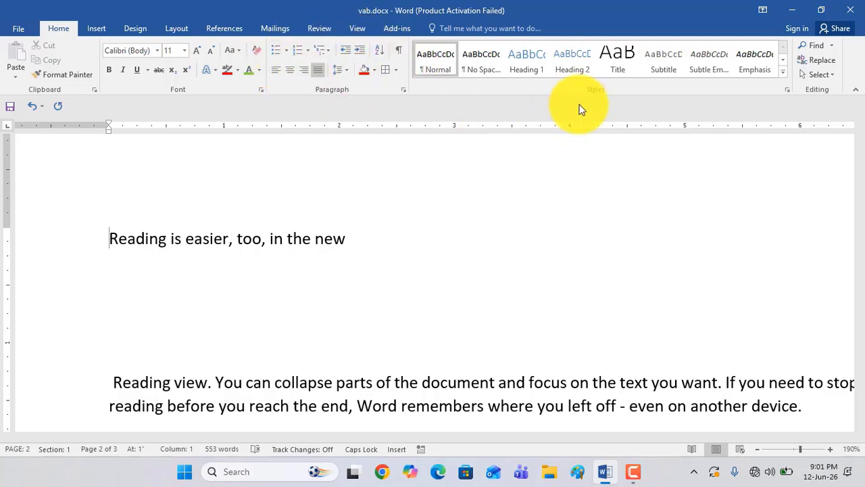
Look through the full gallery of text styles and close it without applying one
scroll(439, 222, down, 1)
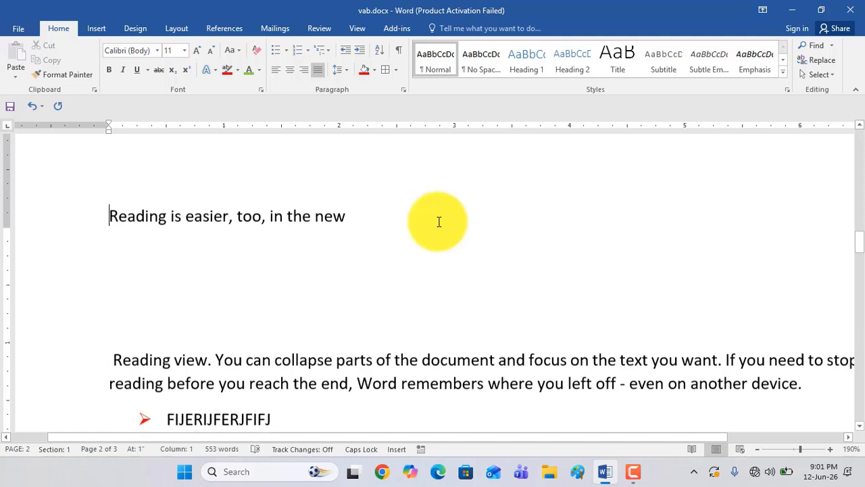
scroll(438, 223, up, 1)
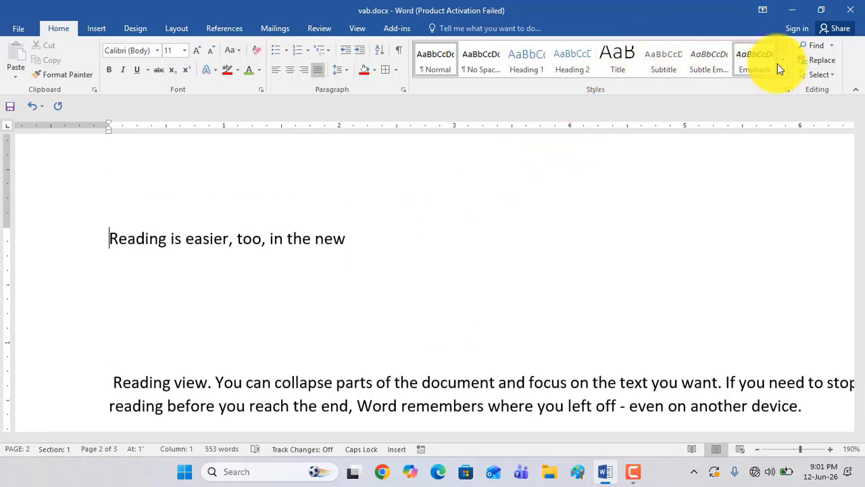
click(783, 69)
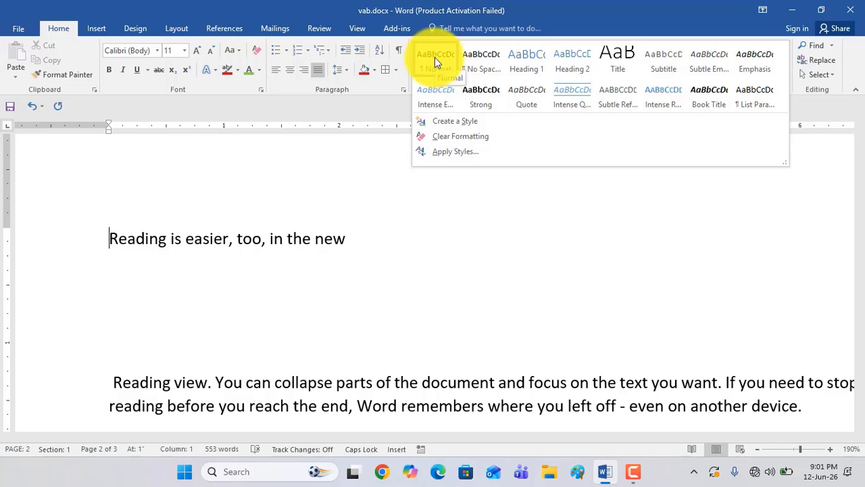
click(313, 290)
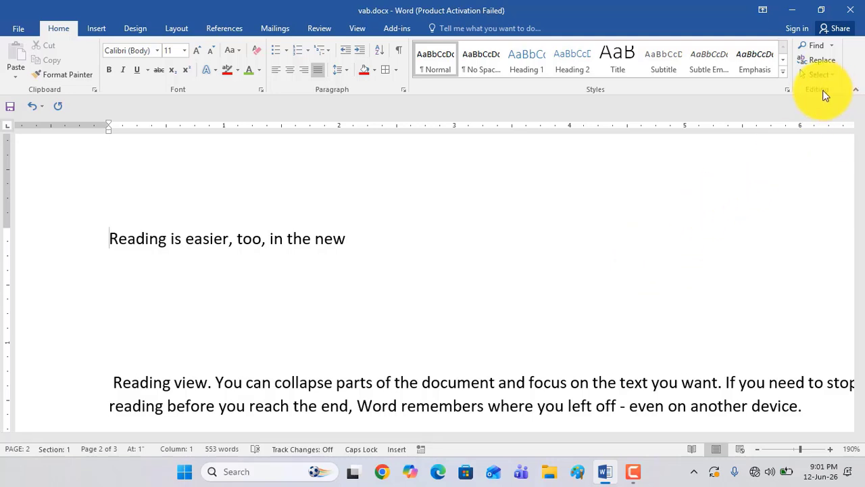
click(823, 47)
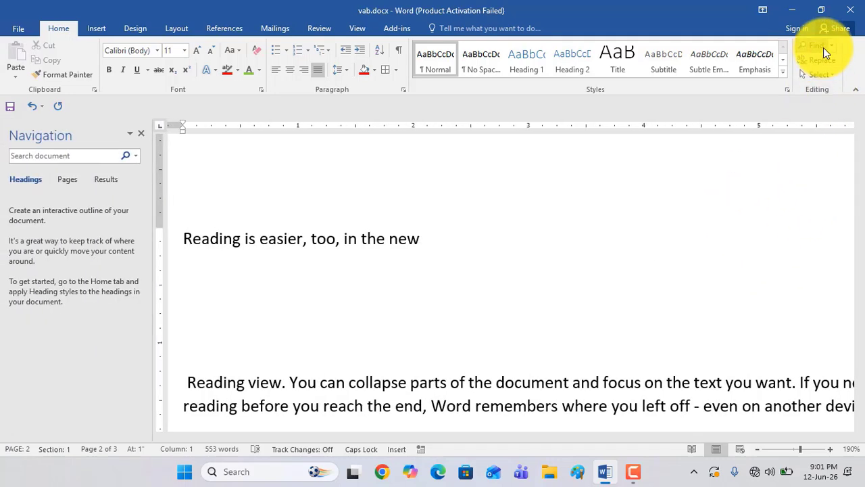
scroll(386, 267, down, 3)
scroll(384, 278, up, 3)
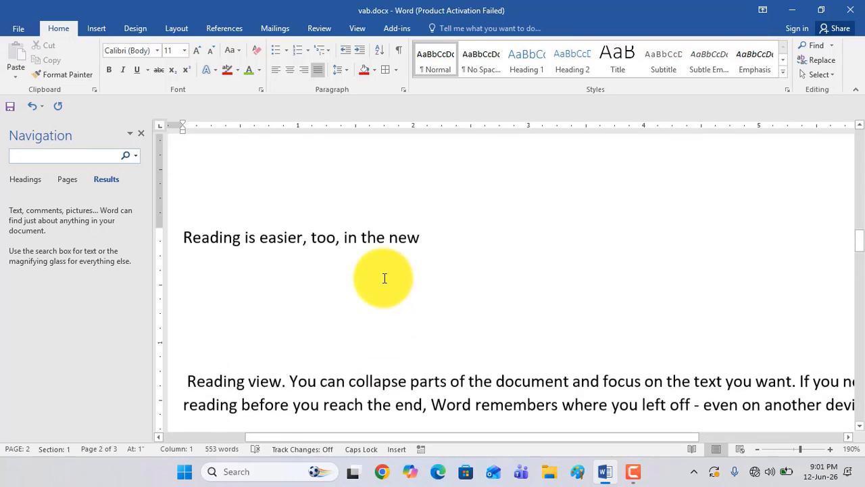
click(822, 49)
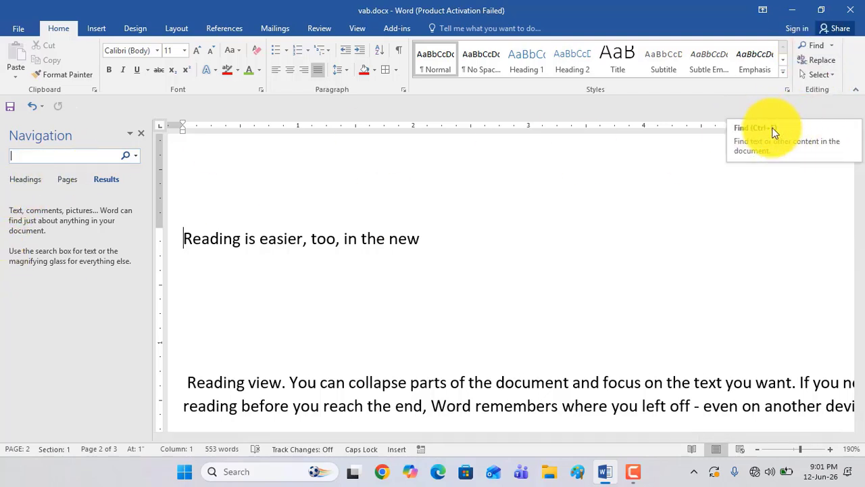
click(469, 268)
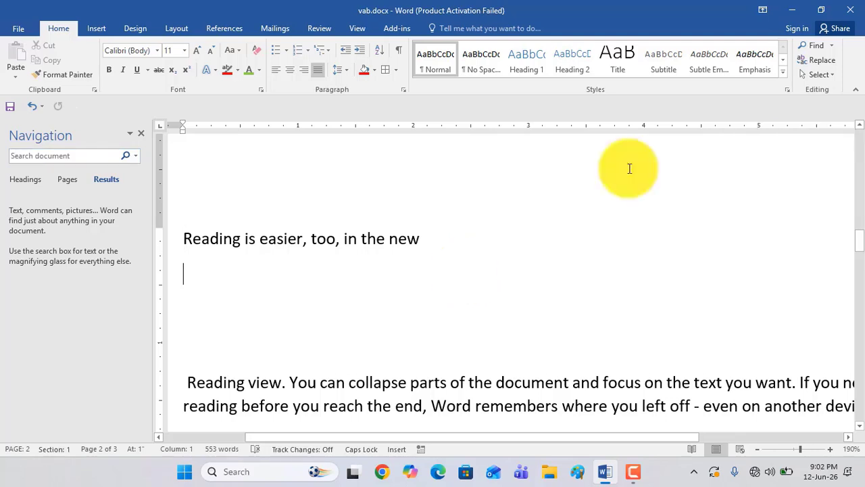
click(141, 133)
Search the document for "VIDEO"
key(ctrl+f)
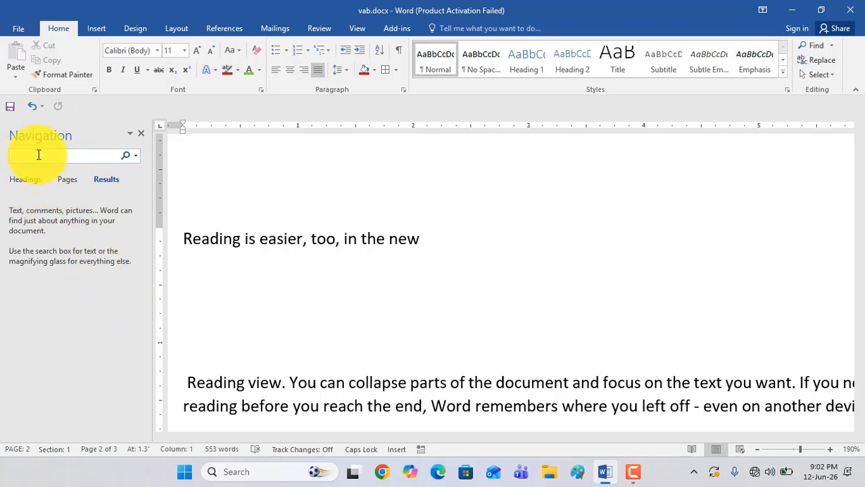
text(v)
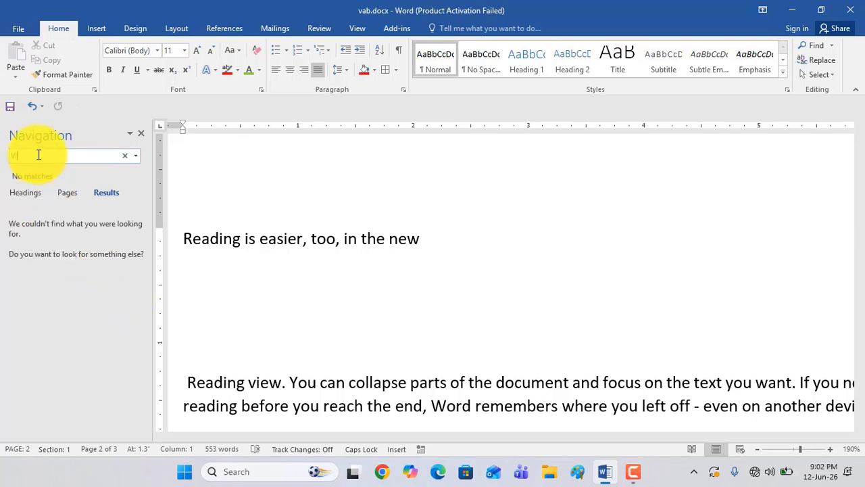
text(i)
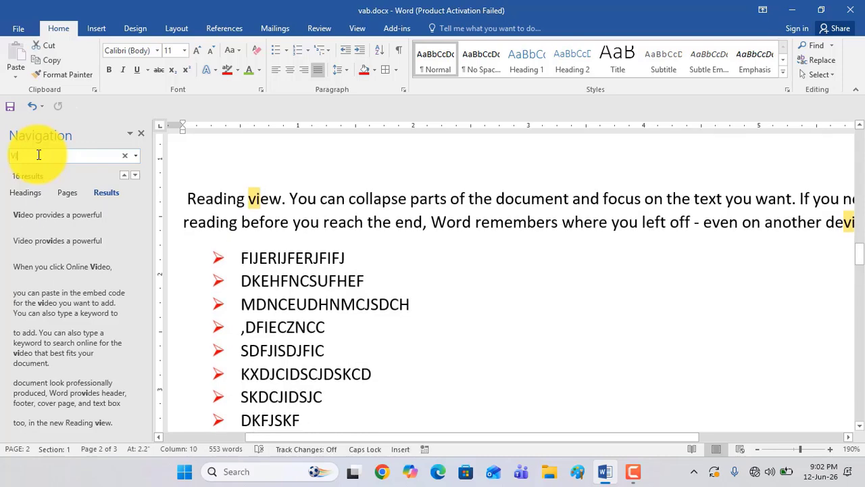
text(deo)
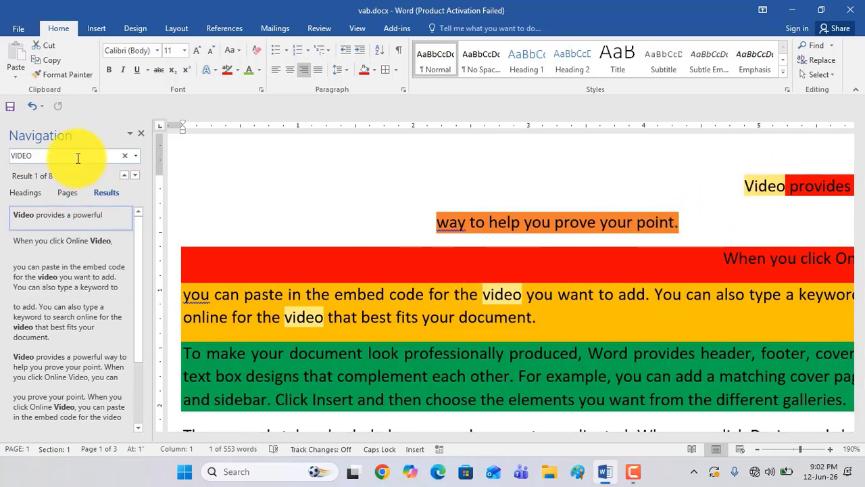
Step through all "VIDEO" matches back to the first one and close the search pane
key(Return)
key(Return)
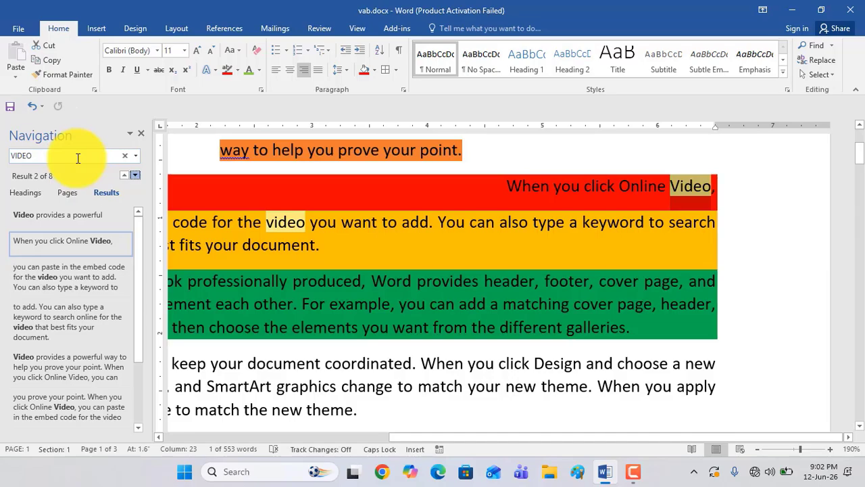
key(Return)
key(Return)
key(Return)
key(Return)
key(Return)
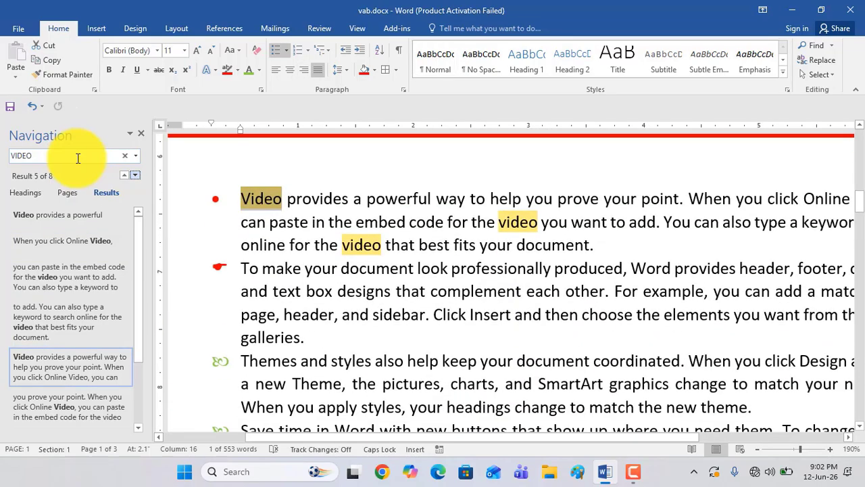
key(Return)
key(Return)
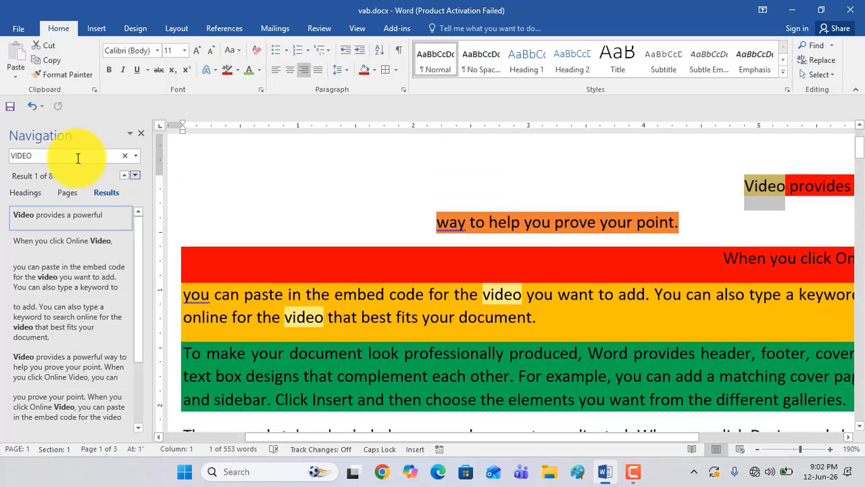
click(142, 133)
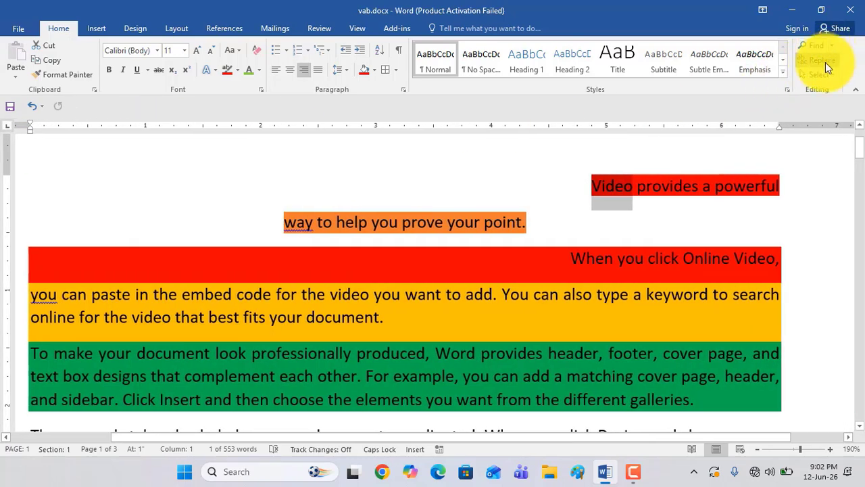
Open Find and Replace for the word "Video", move the dialog aside, and return to its search text
click(824, 63)
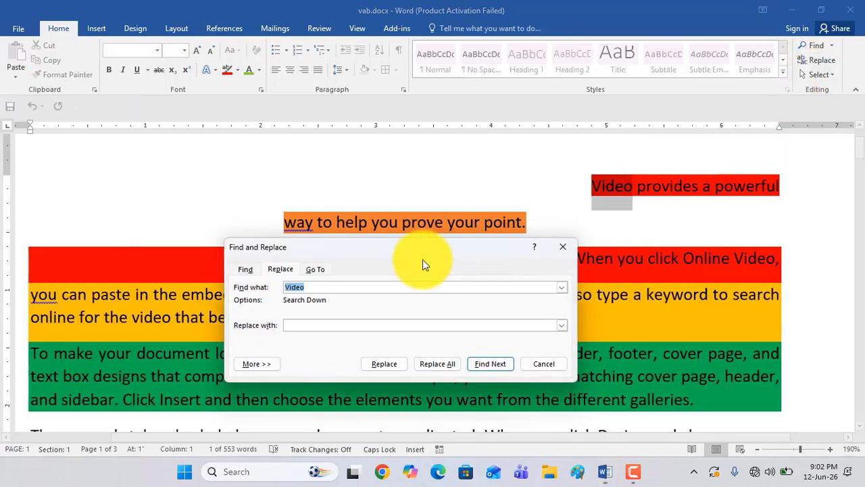
drag(424, 261, 602, 151)
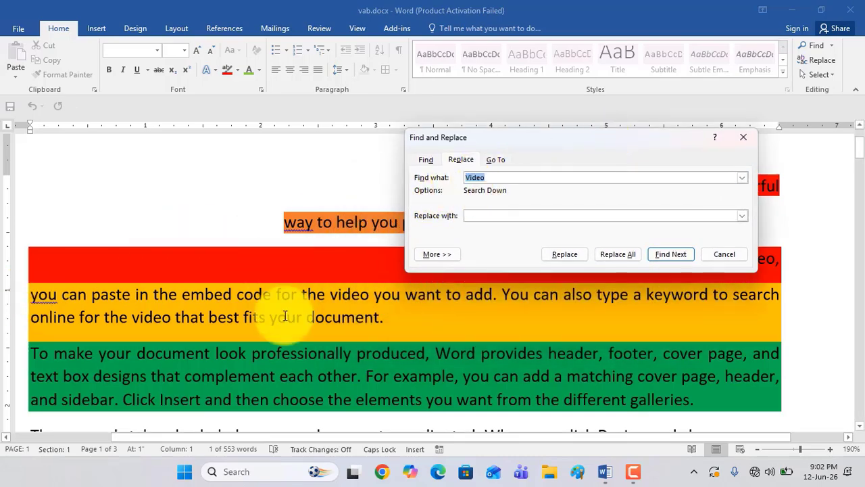
scroll(152, 346, down, 5)
scroll(159, 340, down, 5)
scroll(169, 338, up, 5)
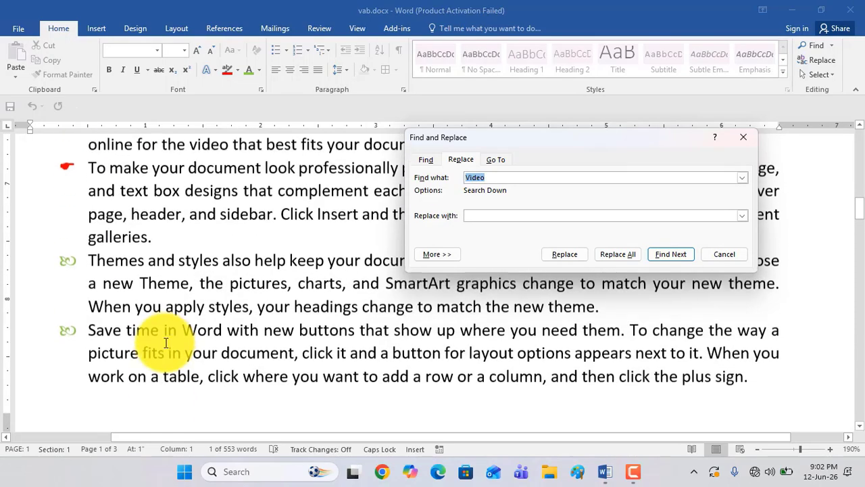
scroll(169, 341, down, 4)
scroll(168, 344, up, 4)
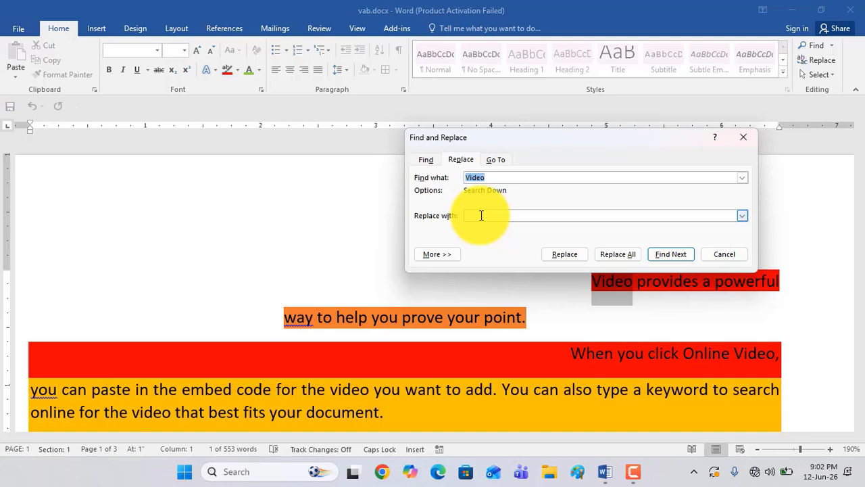
click(478, 180)
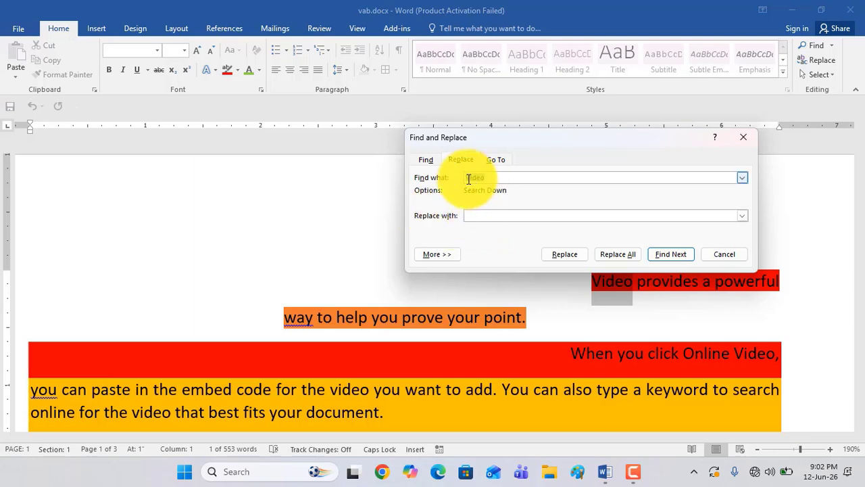
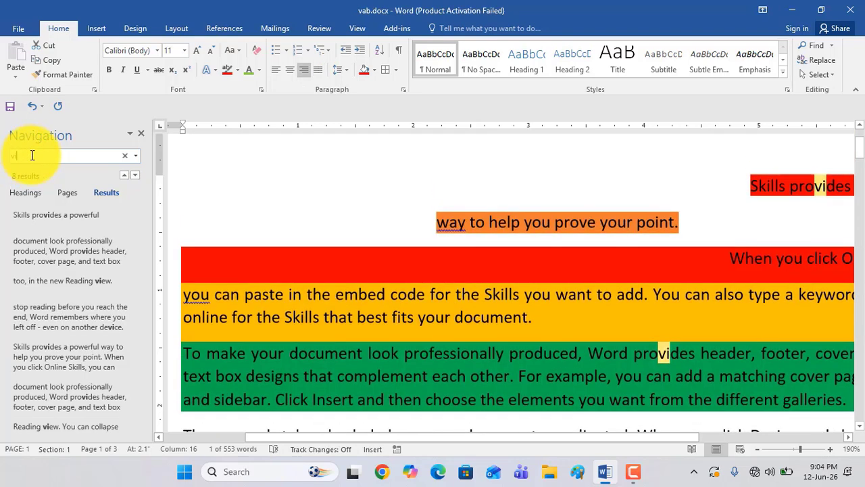
Search the document for "video", and replace every occurrence of "Skills" with "Video" throughout the document
text(o)
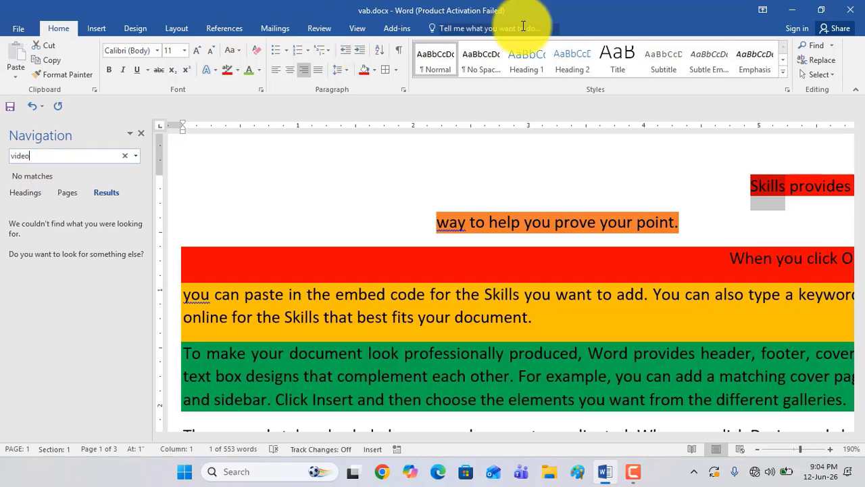
click(817, 60)
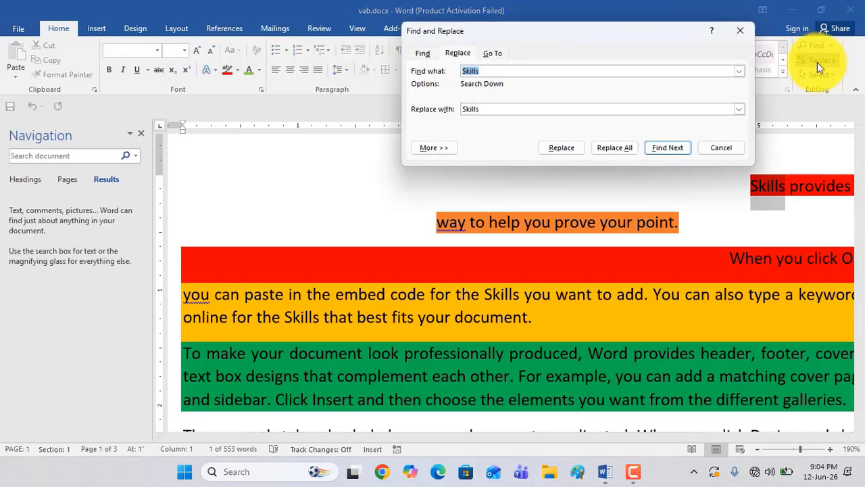
click(482, 108)
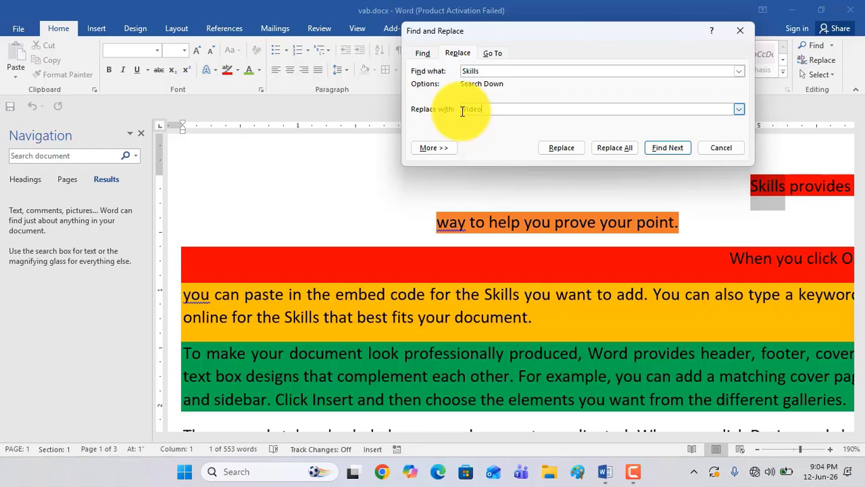
click(615, 147)
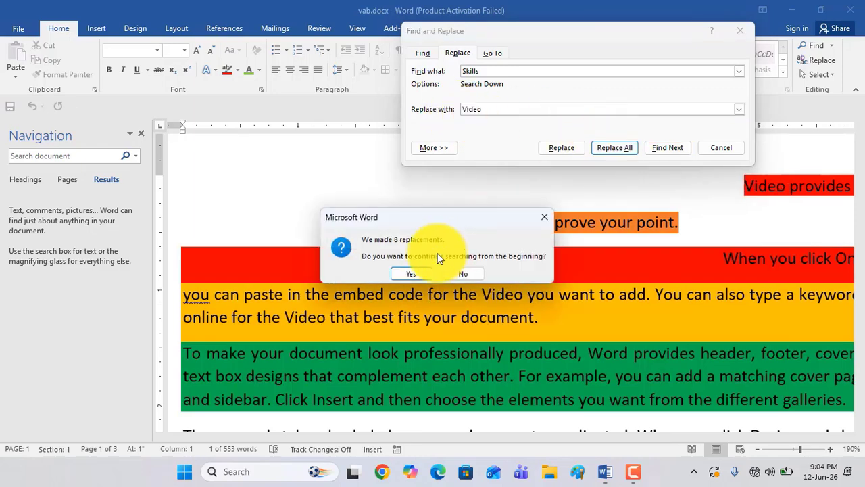
click(413, 272)
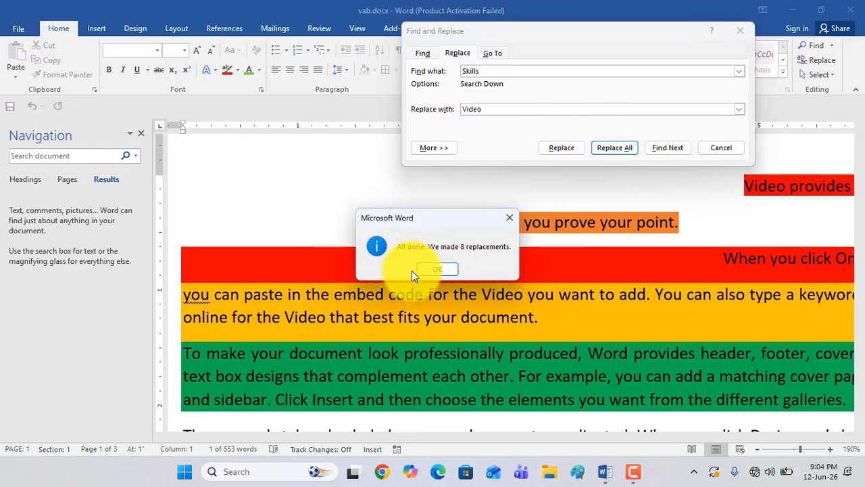
click(438, 269)
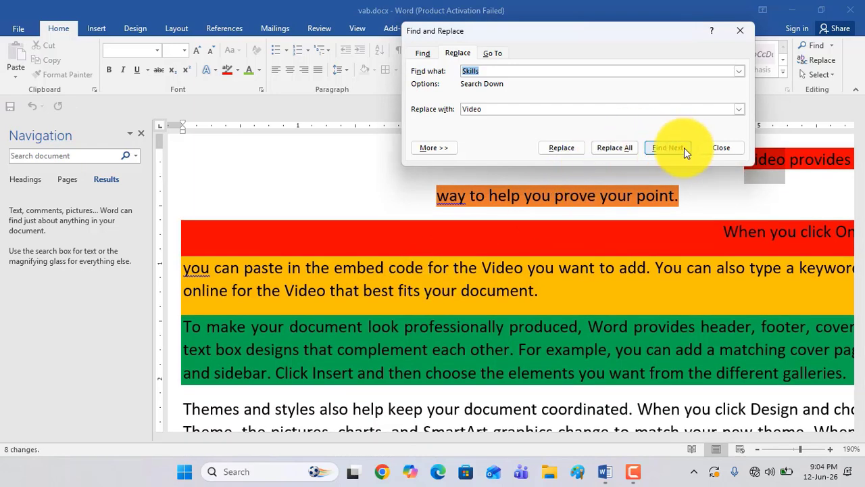
click(714, 148)
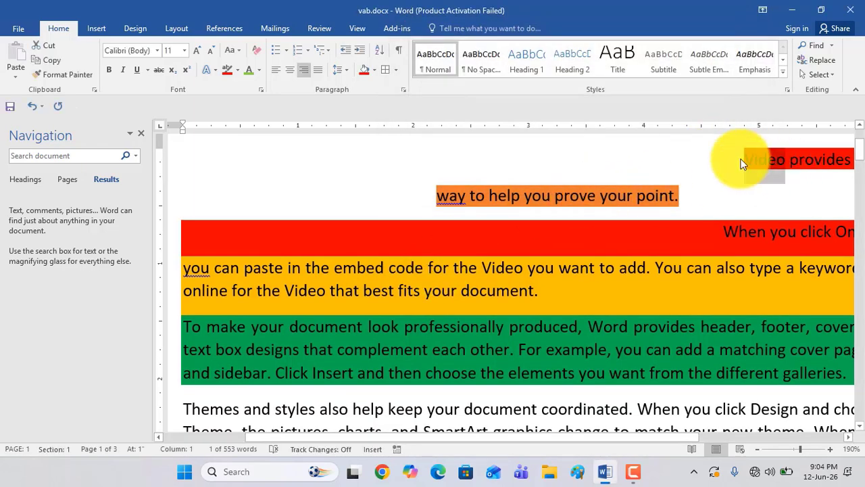
Search the document for "video", step through the first four matches, and close the search pane
click(67, 160)
text(video)
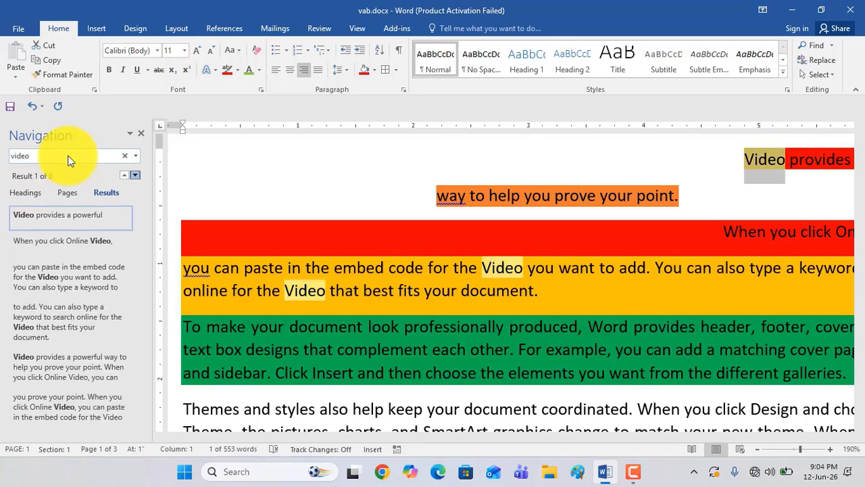
key(Return)
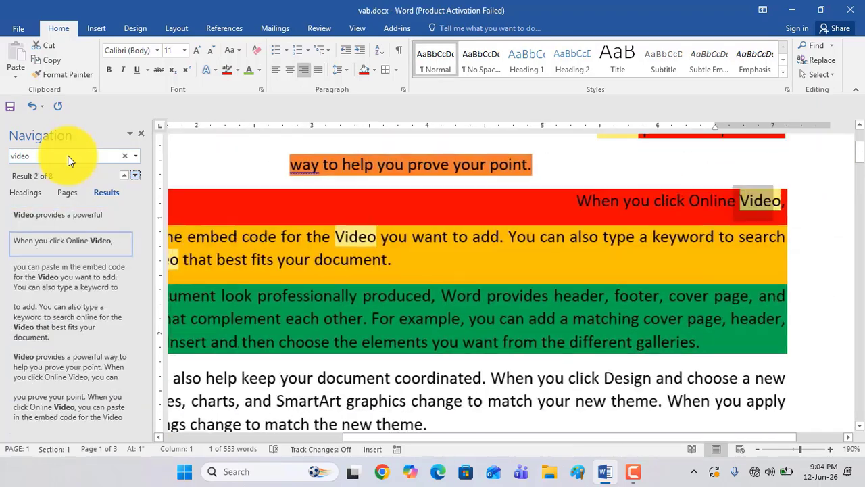
key(Return)
key(Return)
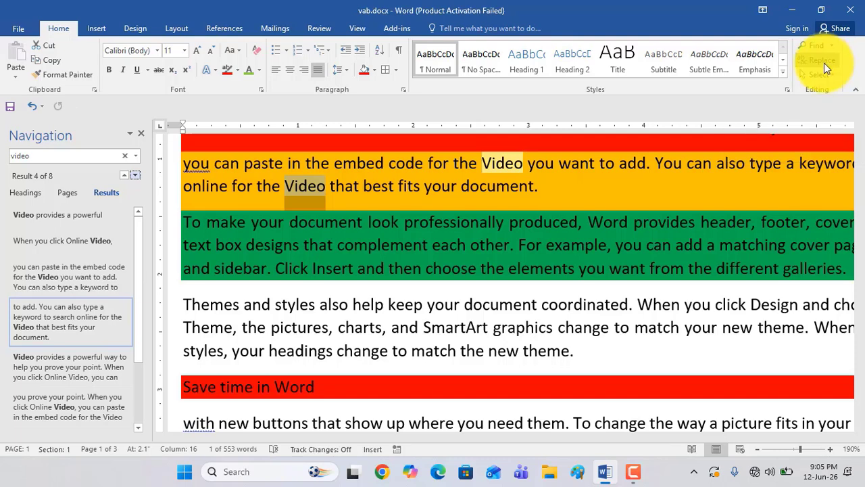
click(141, 133)
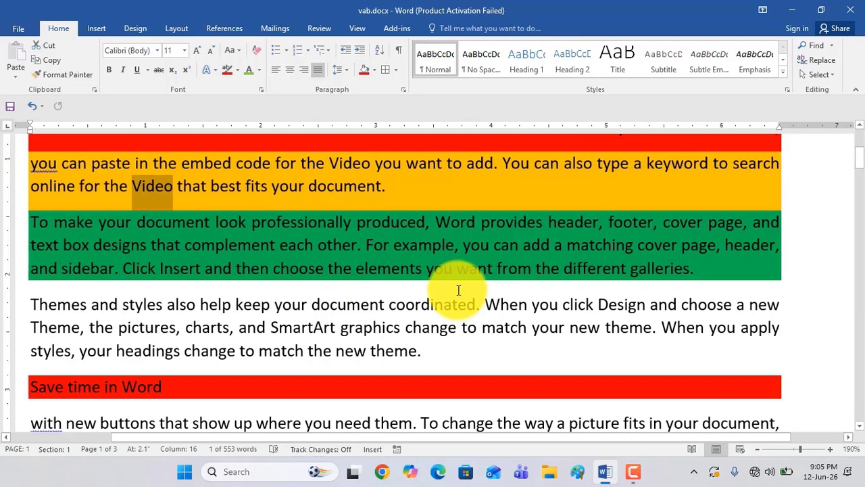
Open and dismiss the Replace dialog, and search for "Video" again to review its matches before closing the search pane
key(ctrl+h)
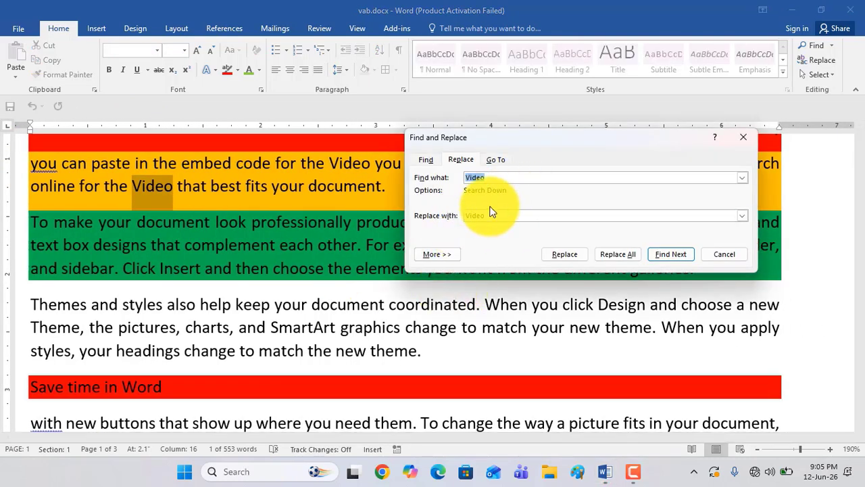
click(743, 141)
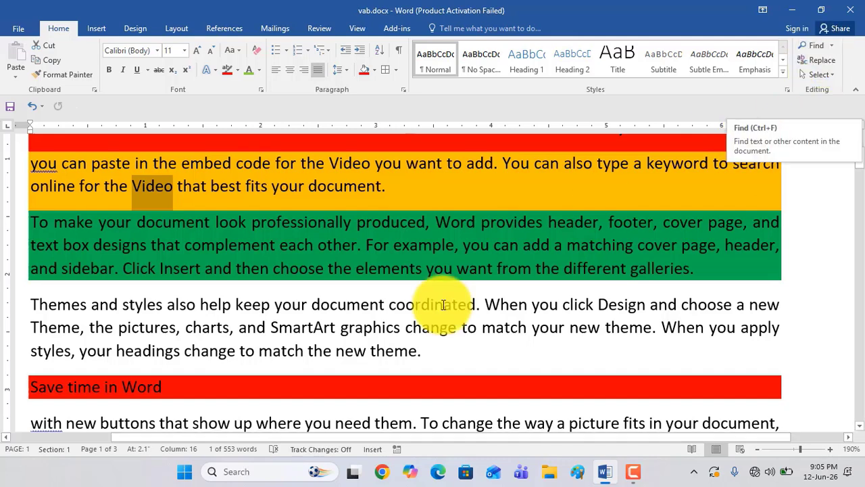
click(455, 276)
key(ctrl+f)
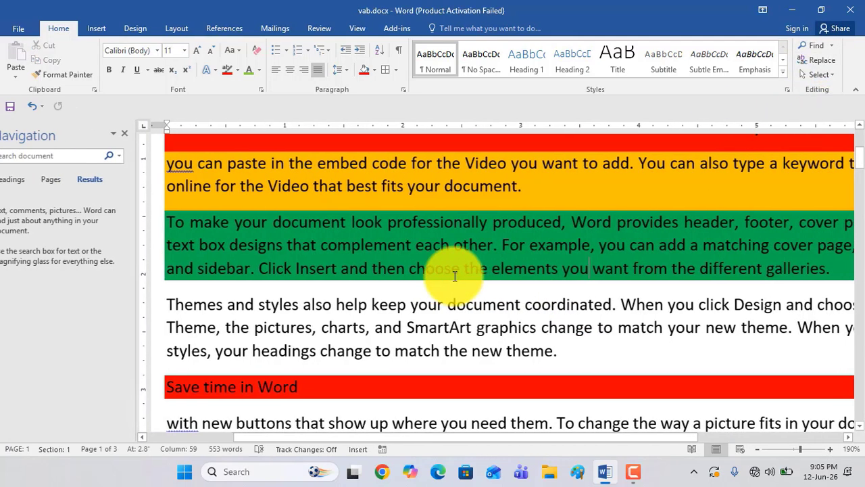
click(50, 215)
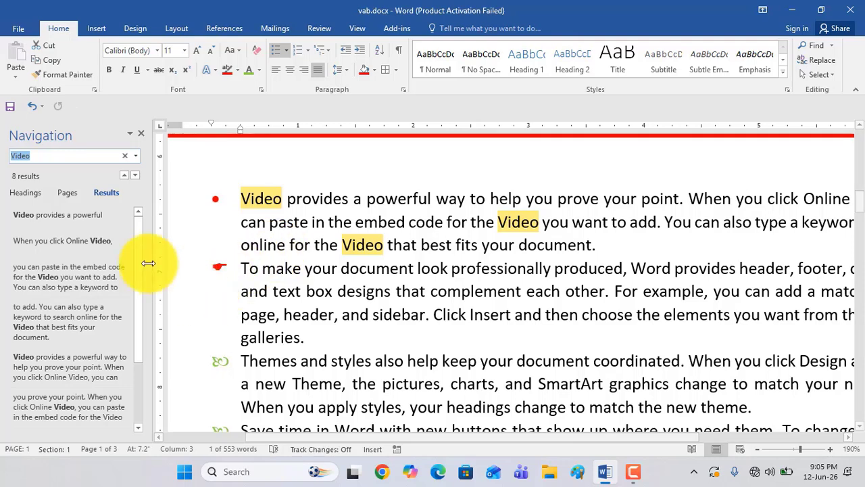
scroll(143, 290, down, 3)
scroll(145, 231, up, 5)
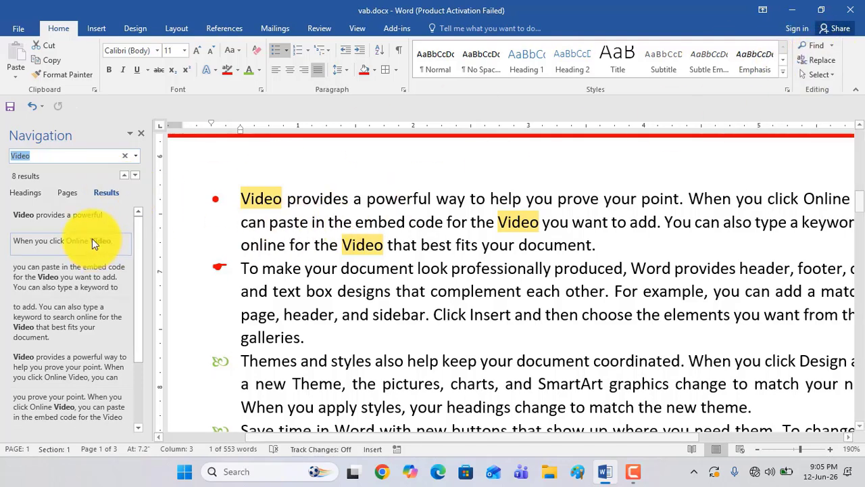
scroll(403, 219, up, 9)
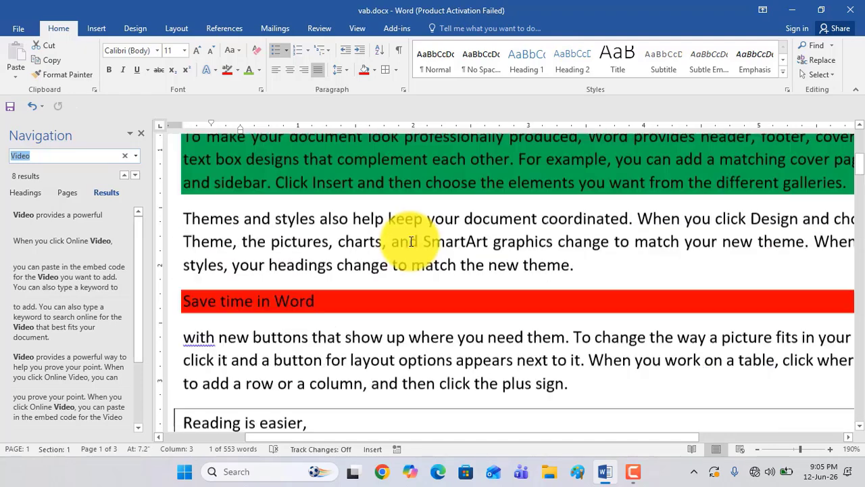
scroll(412, 238, up, 2)
scroll(415, 244, down, 4)
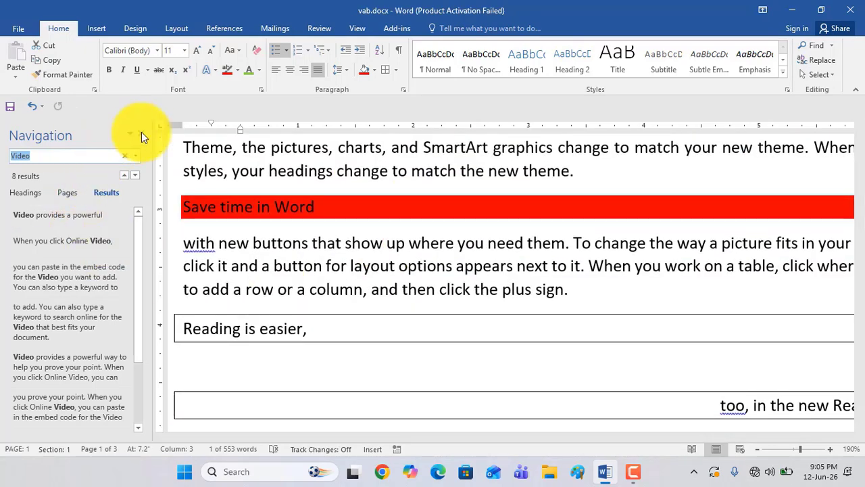
click(142, 135)
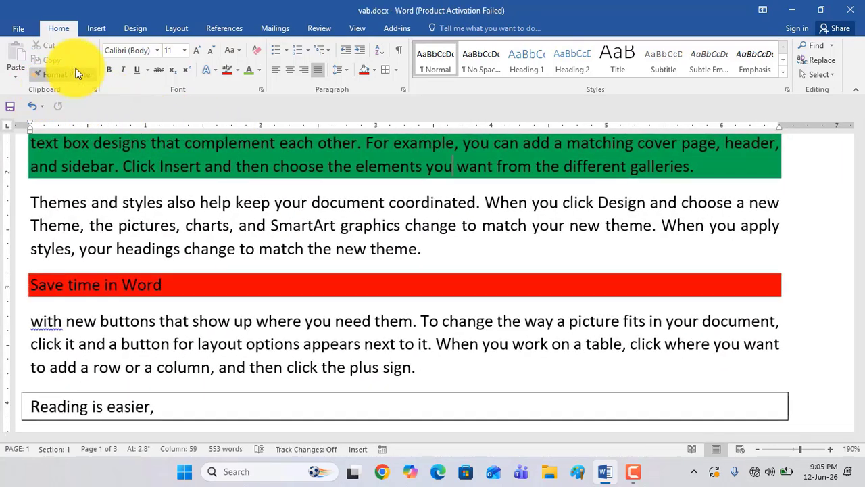
Delete all the document's content and generate random sample paragraphs with the =rand formula
scroll(321, 234, up, 2)
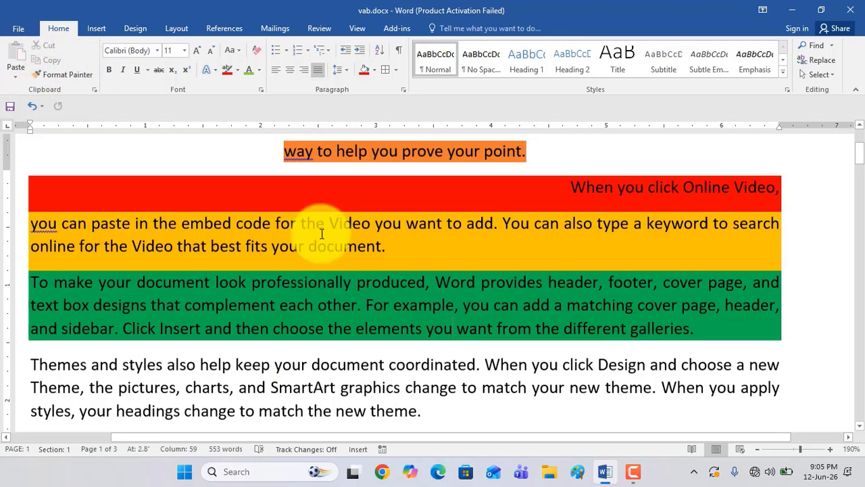
scroll(328, 236, down, 3)
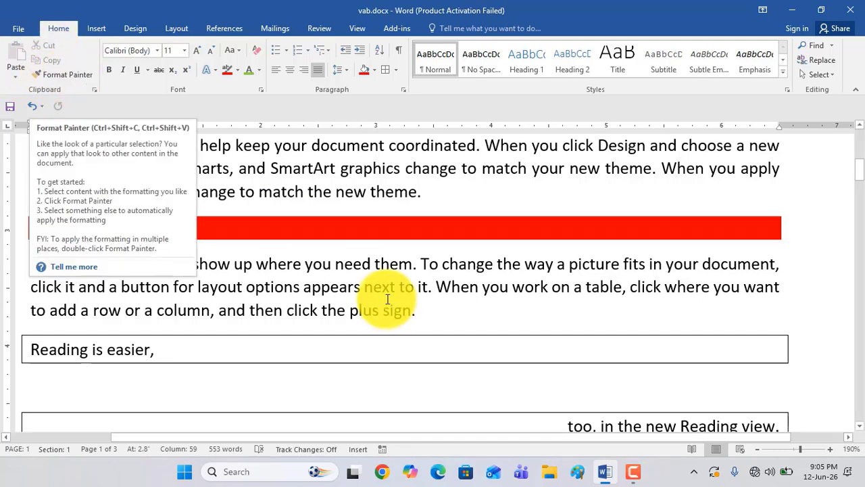
scroll(365, 278, up, 5)
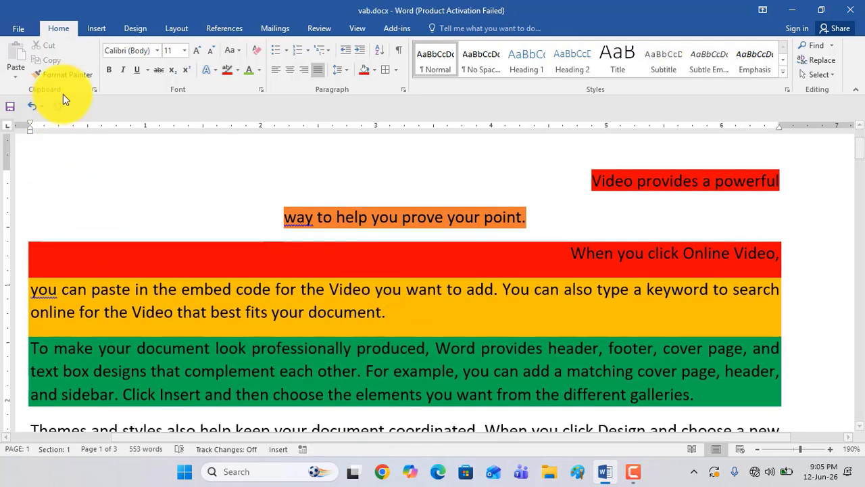
key(ctrl+a)
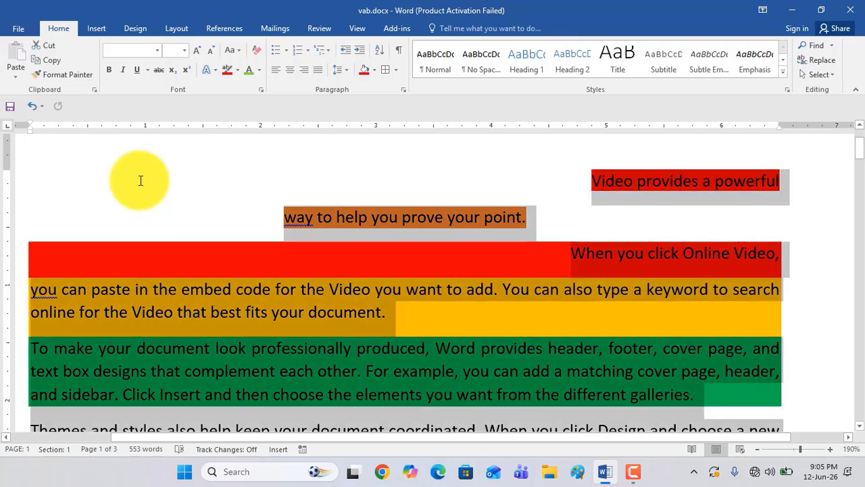
key(Delete)
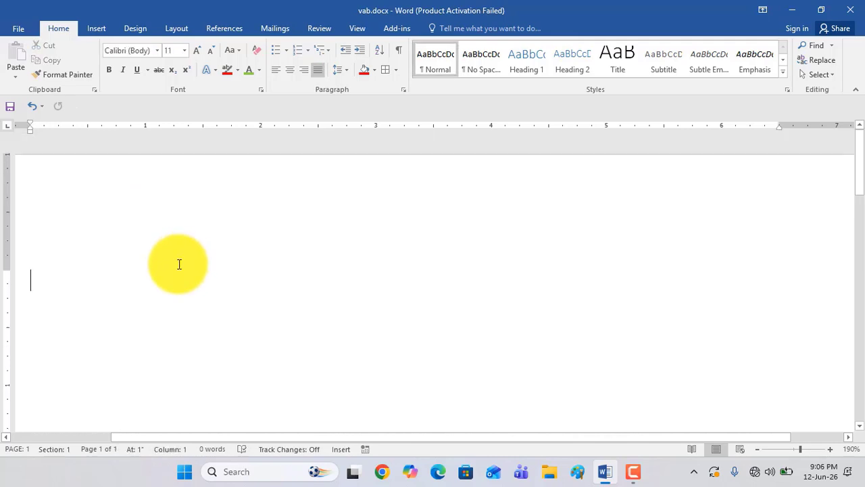
text(=rand()
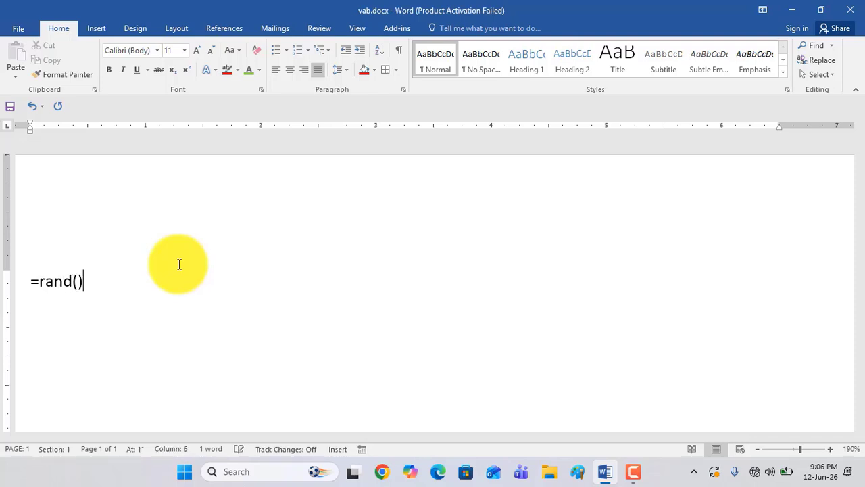
key(Return)
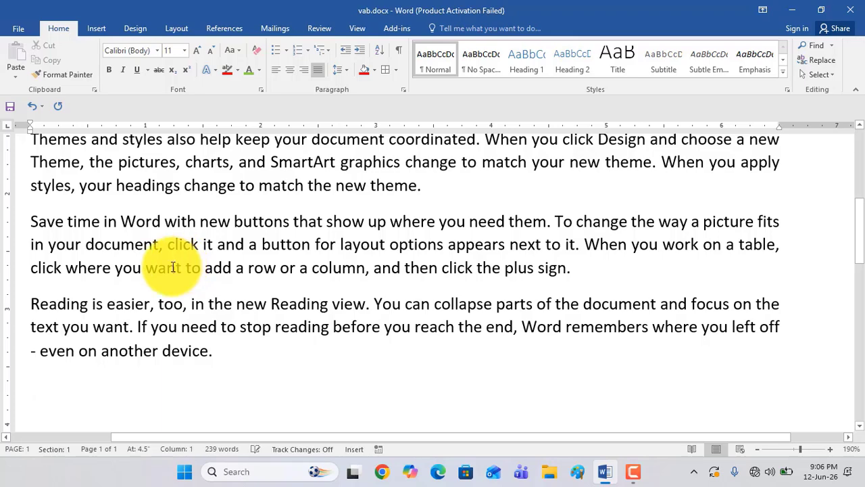
scroll(180, 284, up, 10)
scroll(60, 300, down, 3)
scroll(61, 300, up, 2)
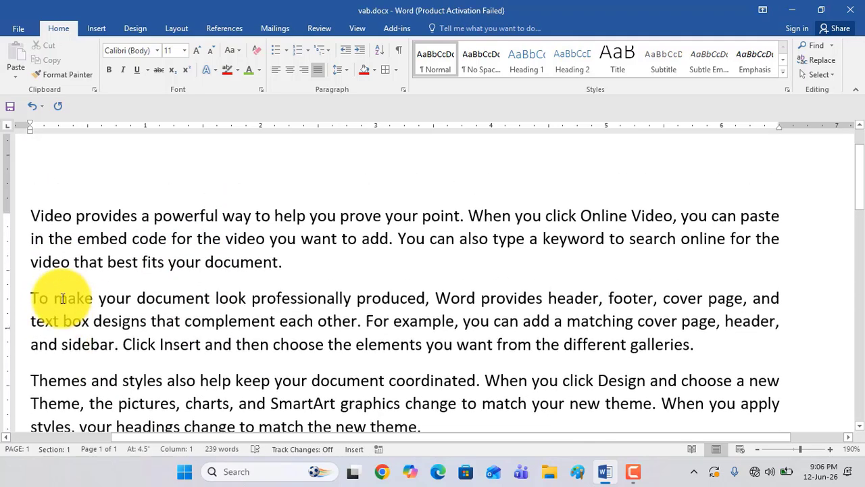
Highlight the text of the first paragraph, starting "Video provides a powerful way", in red
double_click(16, 223)
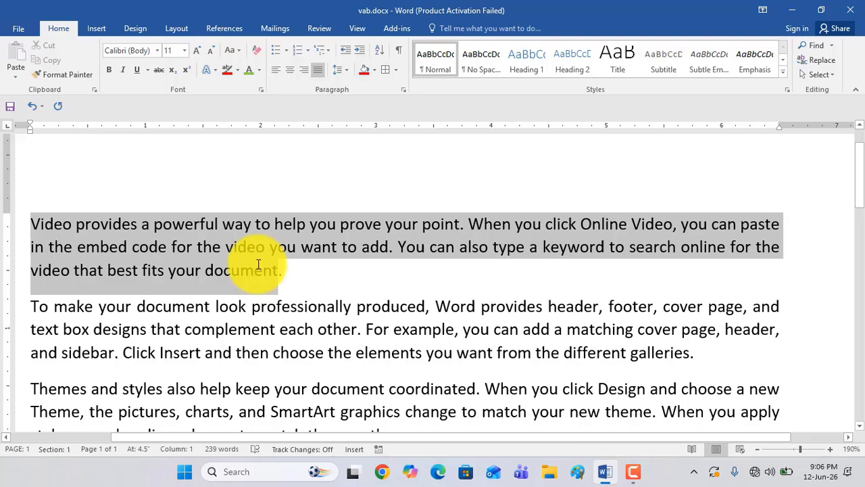
click(227, 70)
click(245, 226)
Make the second paragraph, starting "To make your document look", bold and underlined with a red font color
scroll(240, 283, down, 1)
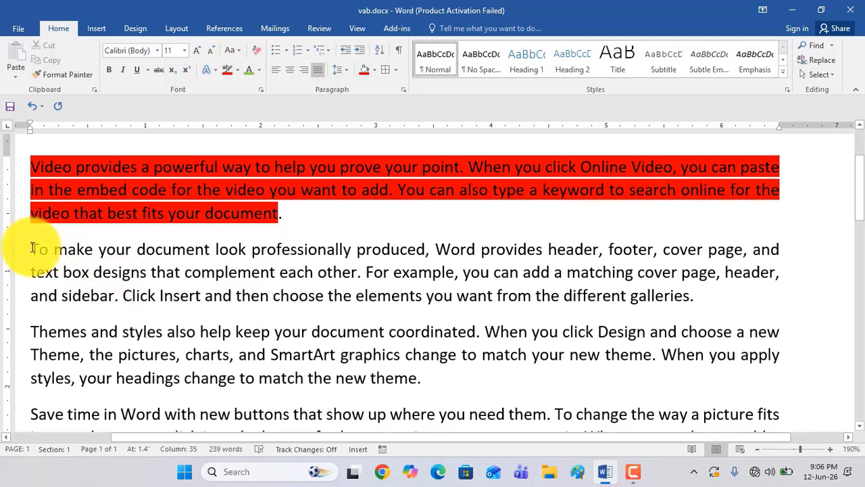
drag(30, 248, 703, 308)
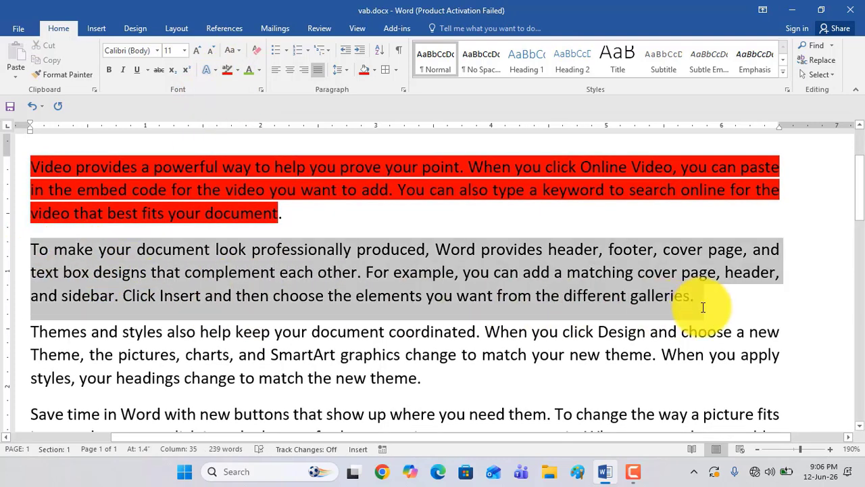
click(108, 71)
click(138, 71)
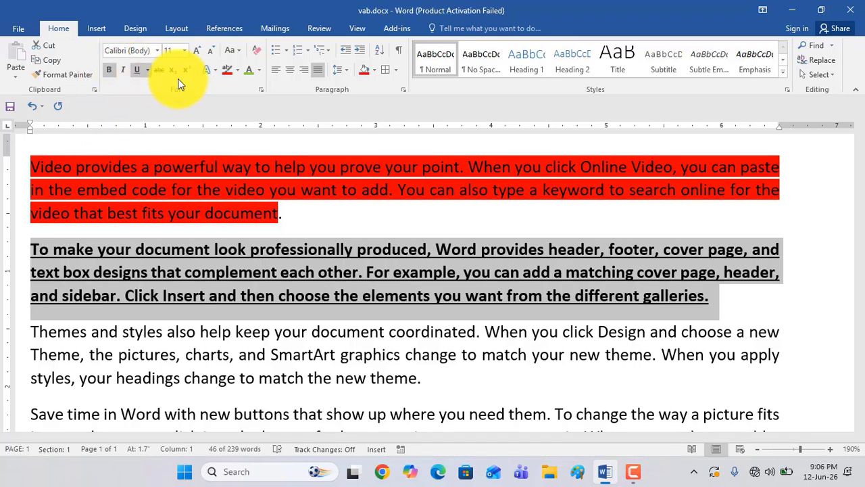
click(257, 70)
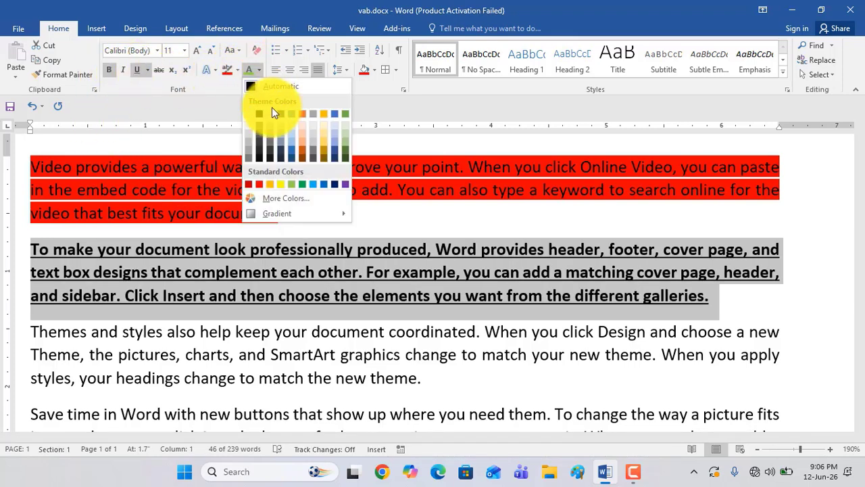
click(257, 187)
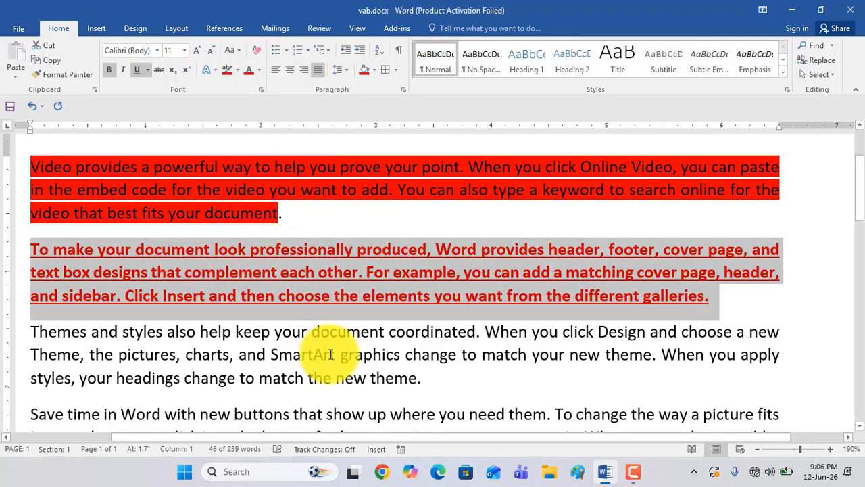
click(143, 242)
Copy the bold, underlined red paragraph starting "To make your document look"
scroll(143, 242, down, 2)
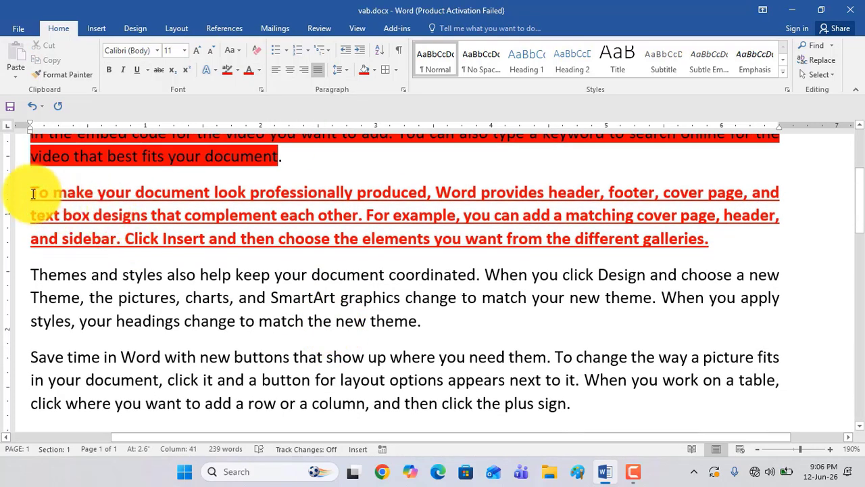
drag(32, 193, 741, 238)
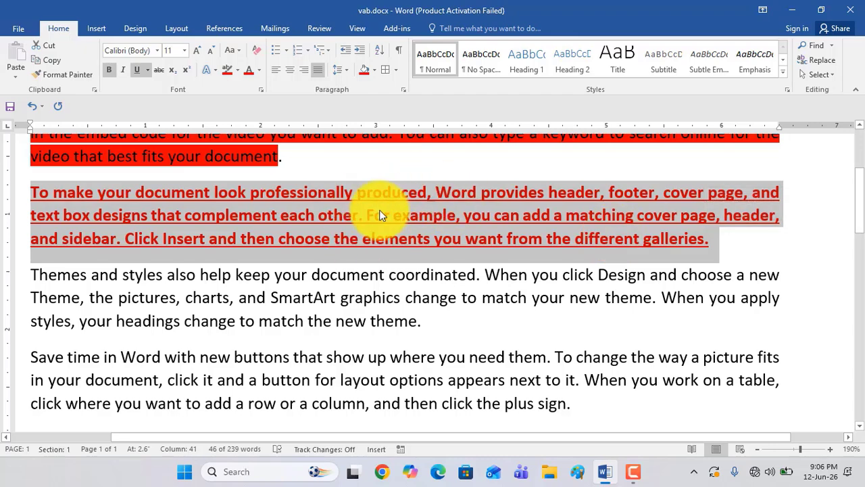
scroll(393, 236, down, 5)
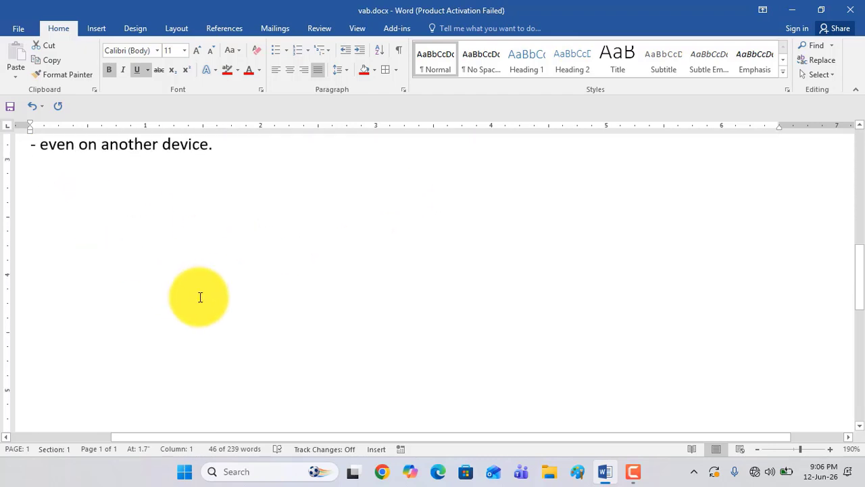
scroll(566, 301, up, 3)
click(567, 298)
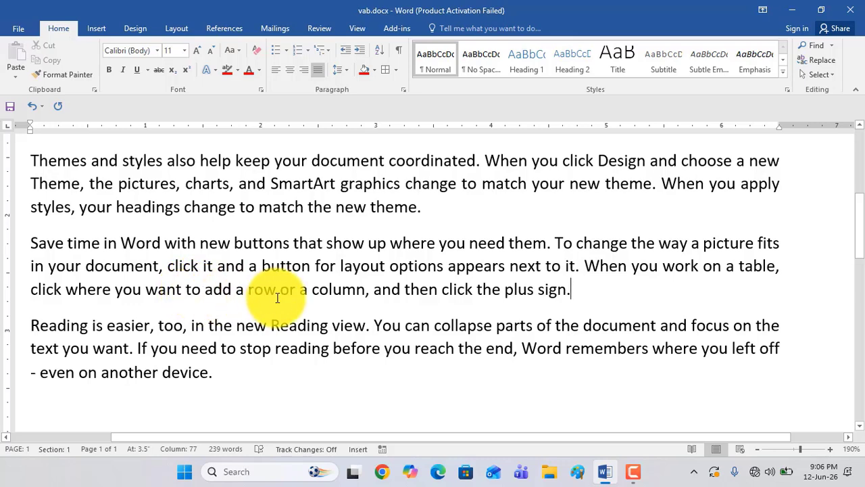
scroll(237, 250, up, 3)
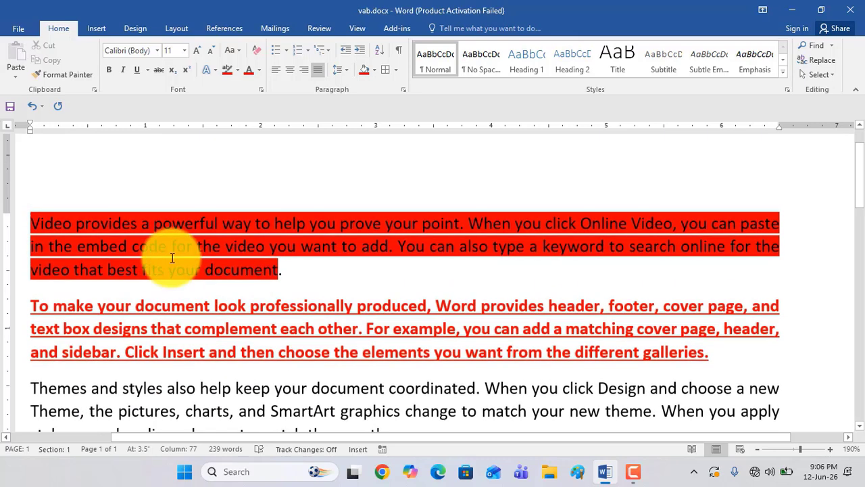
triple_click(33, 308)
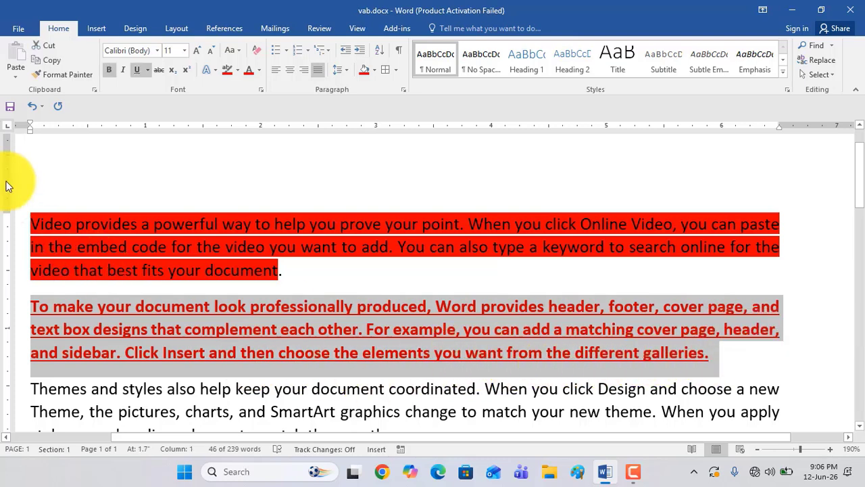
click(48, 59)
Paste the copied paragraph on the empty line at the end of the document with Keep Source Formatting
scroll(280, 226, down, 5)
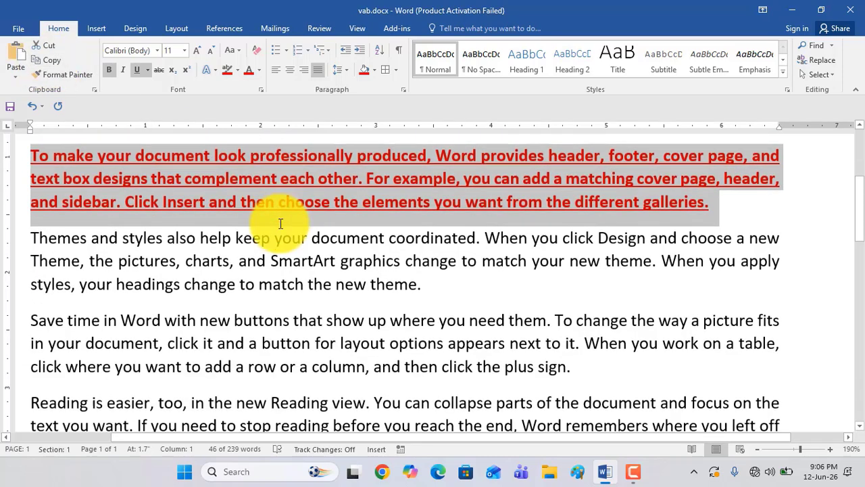
scroll(308, 191, down, 7)
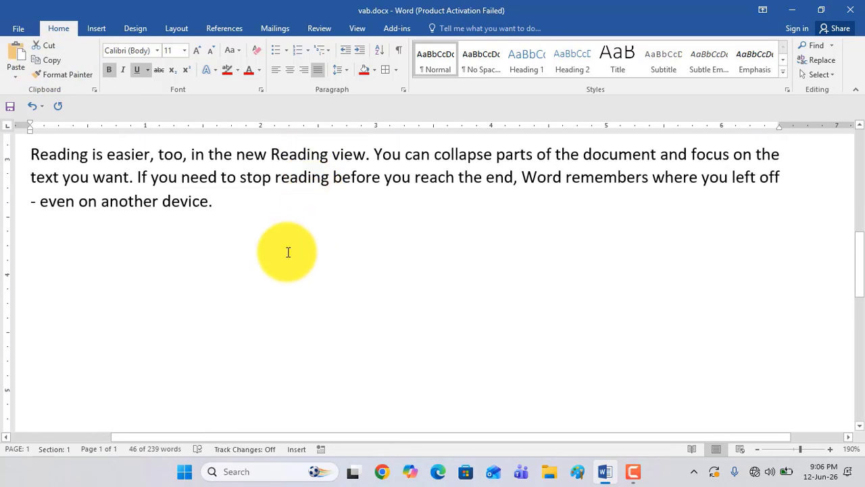
click(224, 204)
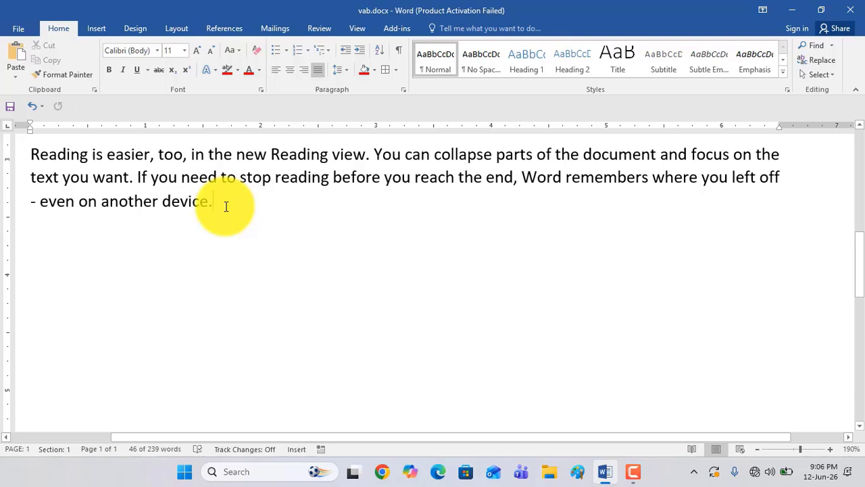
double_click(62, 250)
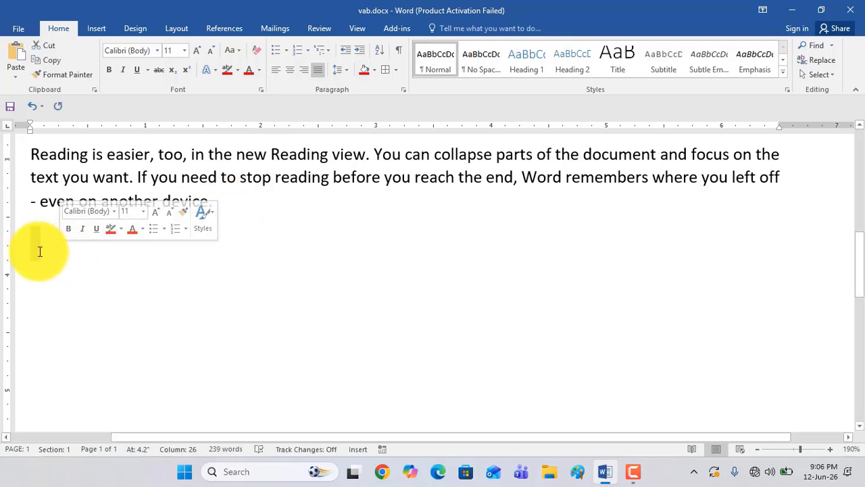
click(39, 251)
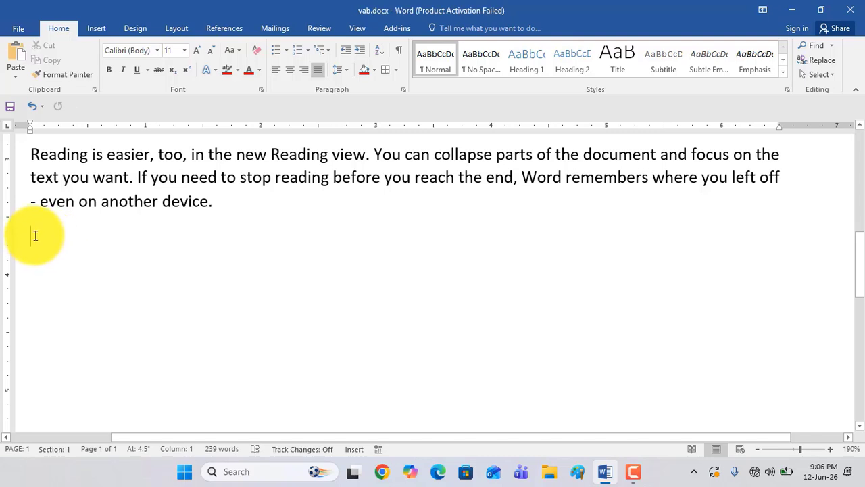
click(18, 70)
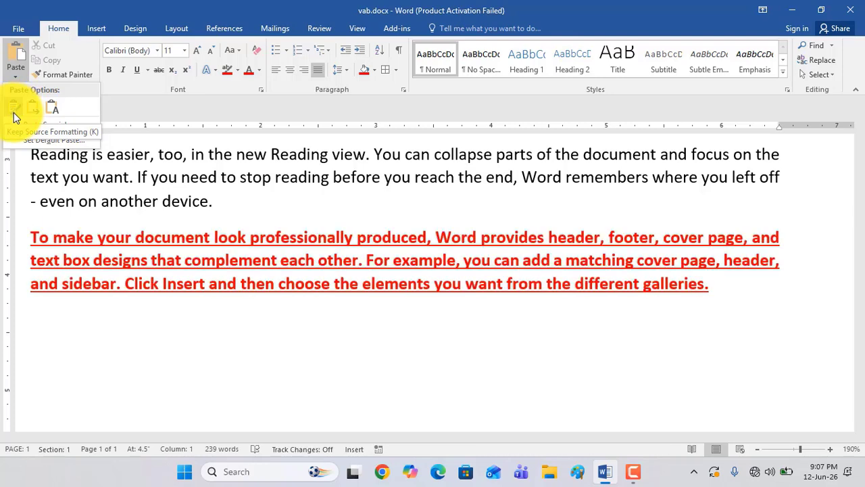
click(14, 112)
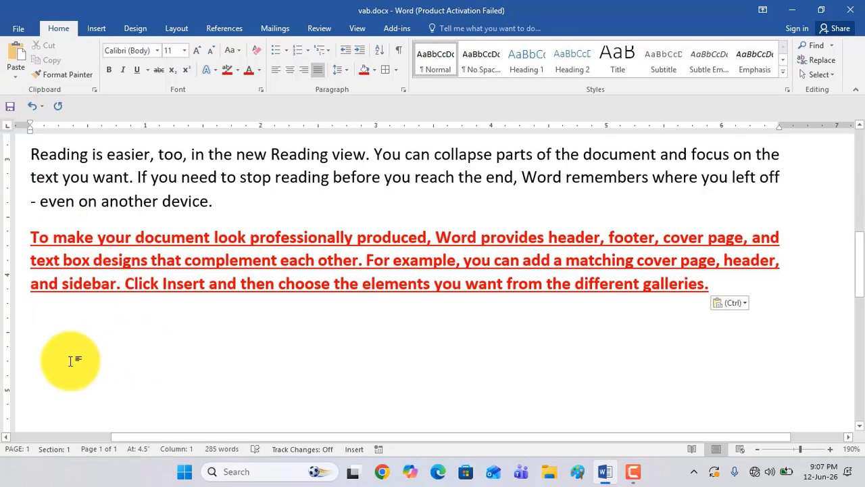
Preview the Merge Formatting and Keep Source Formatting paste options and compare them with the original red paragraph
click(16, 85)
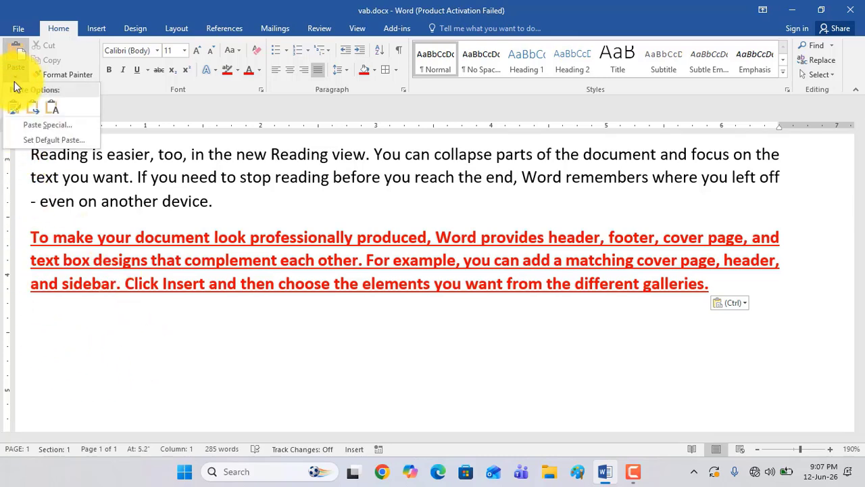
scroll(396, 303, up, 5)
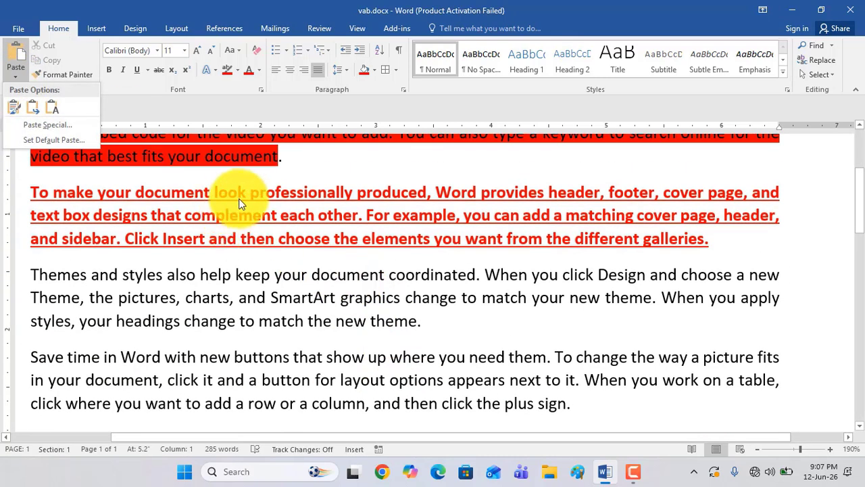
scroll(291, 273, down, 5)
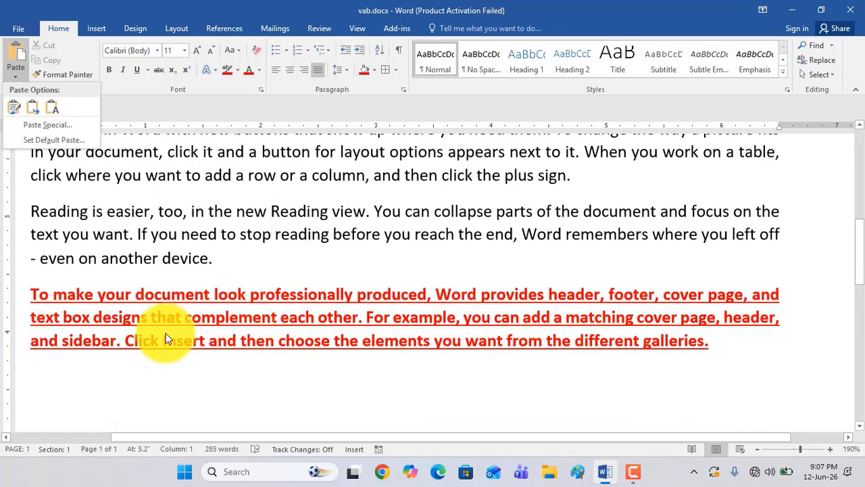
click(36, 110)
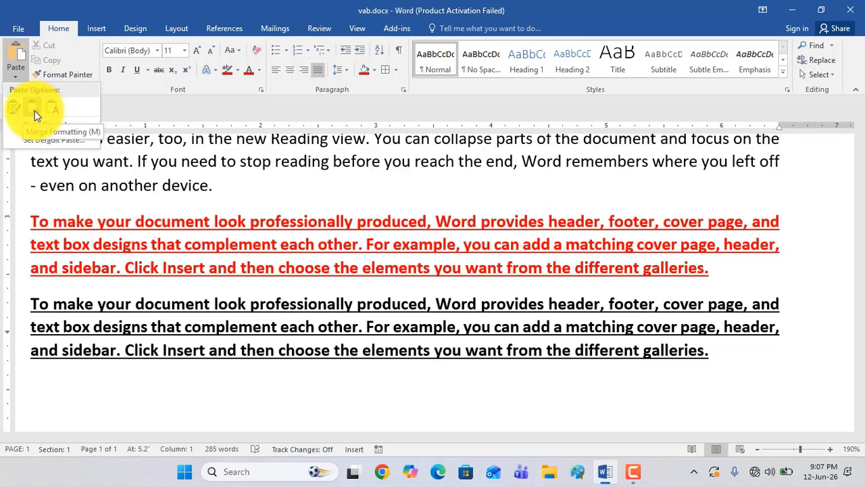
scroll(205, 288, up, 5)
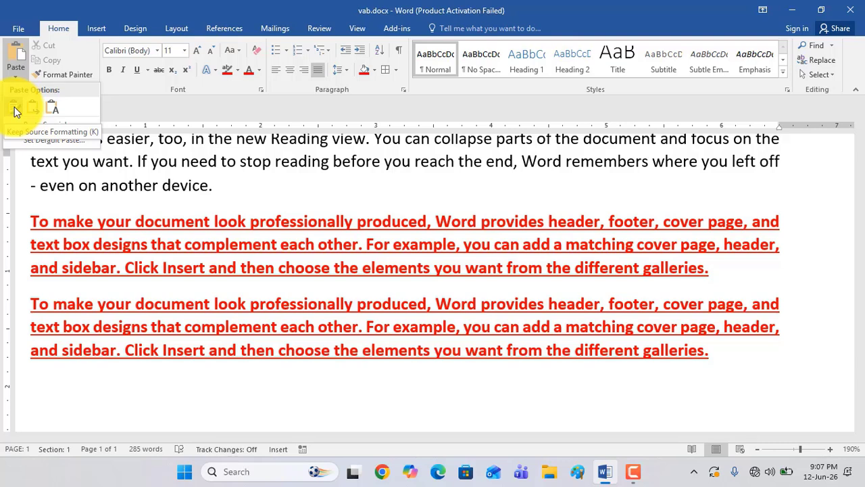
scroll(331, 266, up, 6)
scroll(154, 310, down, 2)
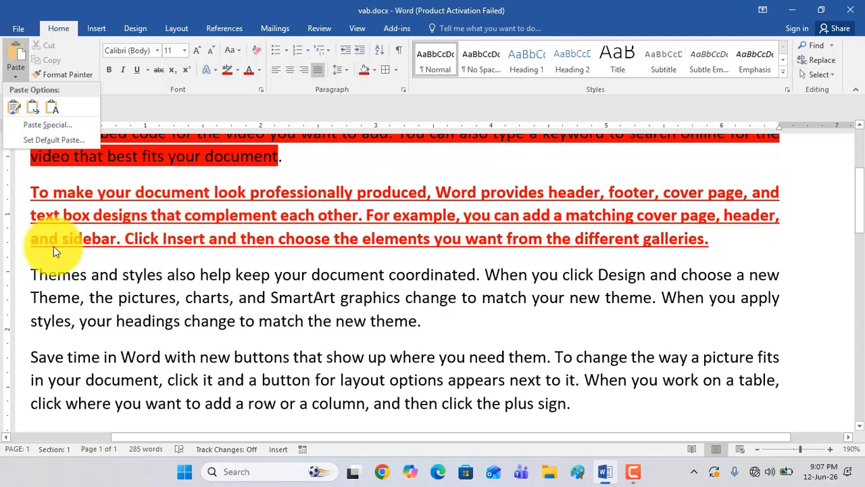
scroll(359, 340, down, 3)
Paste the copied paragraph with Merge Formatting at the end of the "Save time in Word" paragraph
click(580, 232)
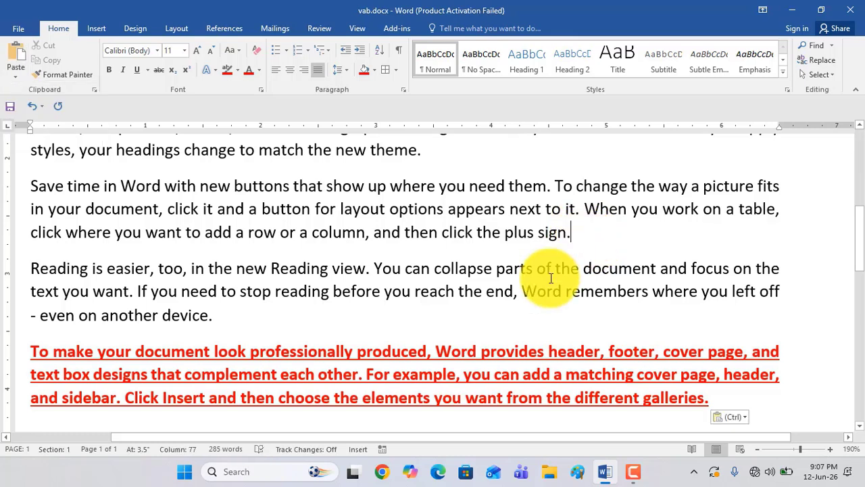
click(16, 75)
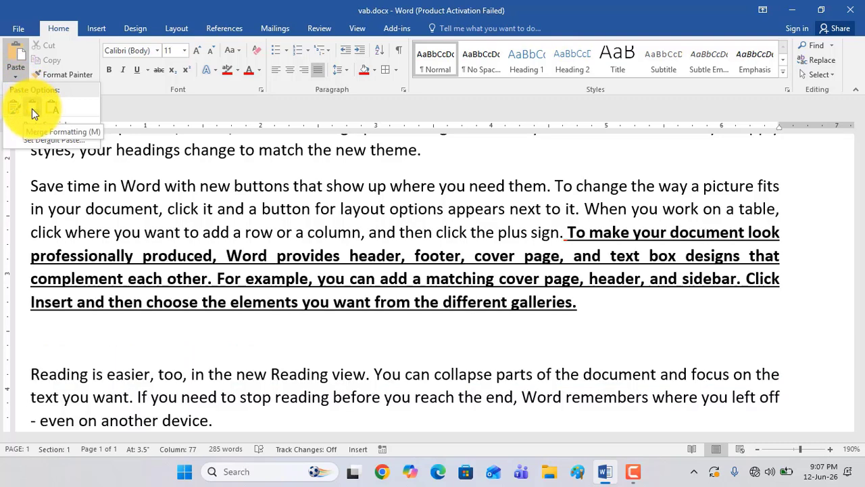
click(32, 108)
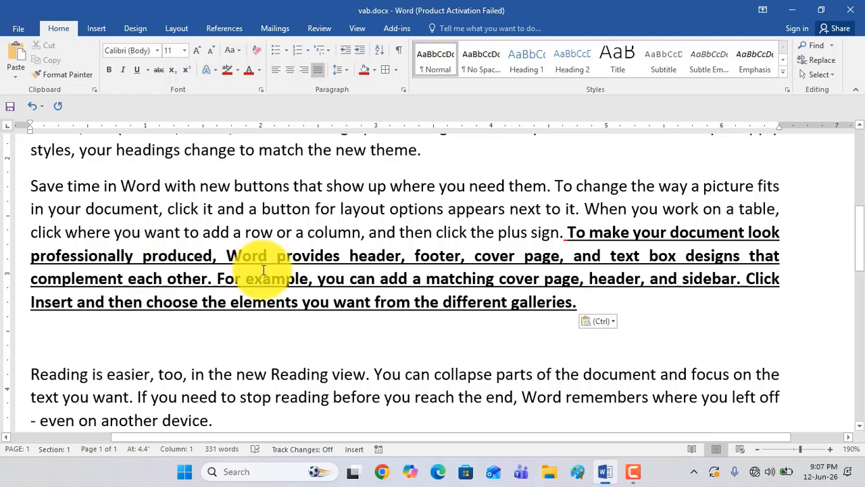
Paste the paragraph again with Keep Source Formatting on the empty line below the merged black copy
scroll(261, 274, down, 3)
scroll(264, 268, up, 1)
scroll(262, 270, down, 1)
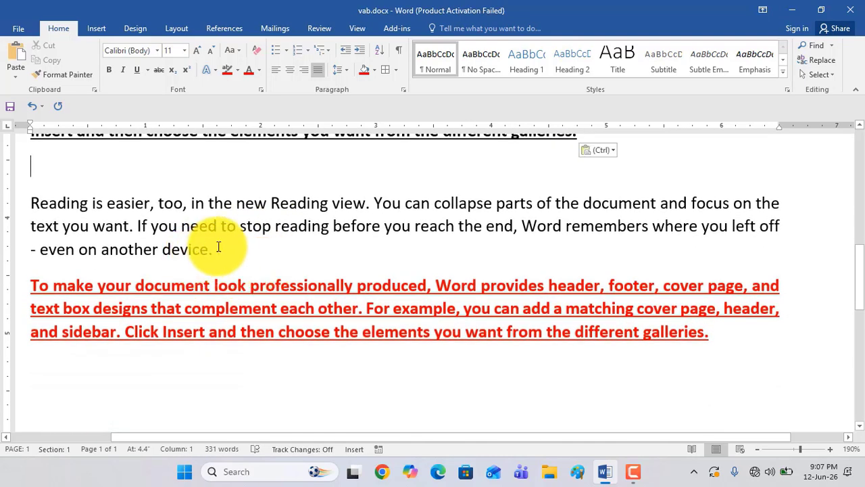
scroll(182, 201, up, 1)
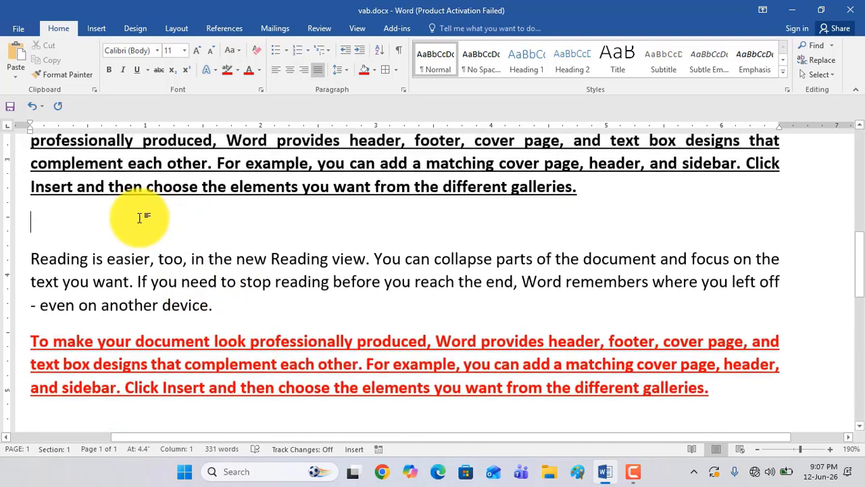
click(19, 79)
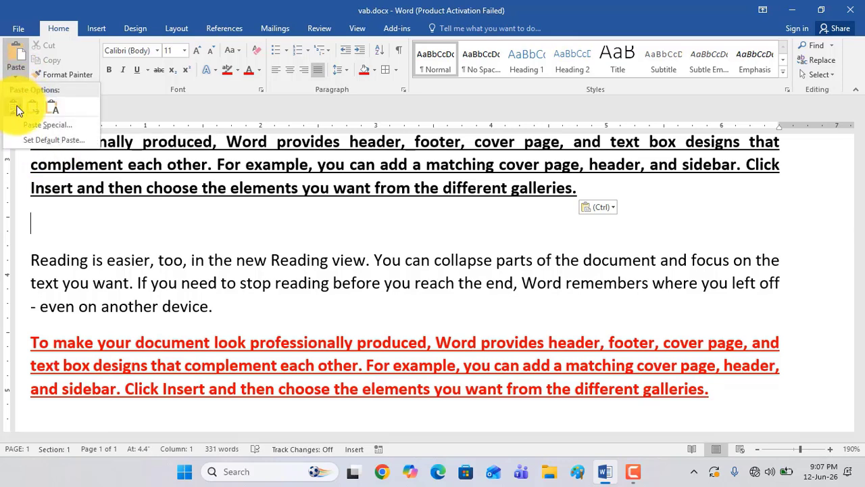
click(13, 108)
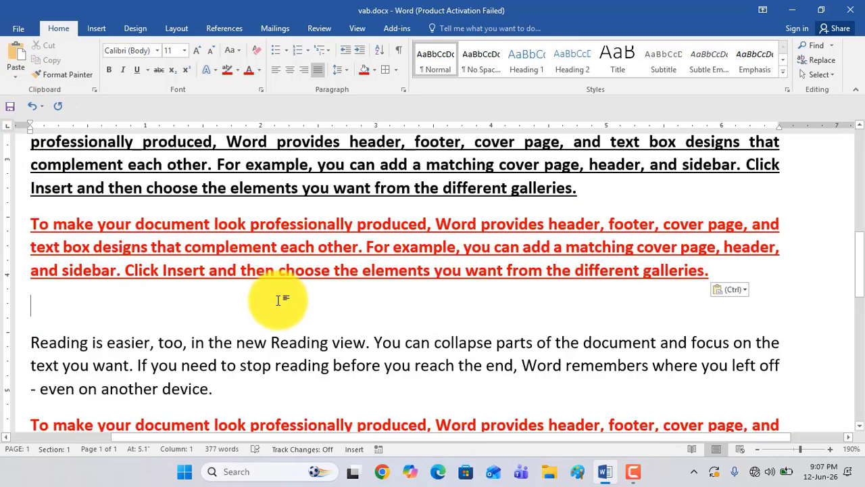
Select the original second paragraph, in bold underlined red, and copy it to the clipboard again
scroll(322, 330, up, 10)
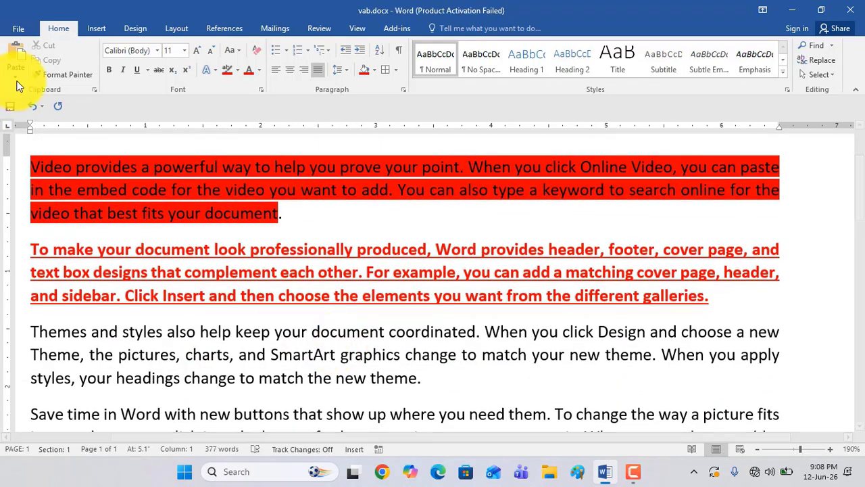
scroll(426, 301, down, 1)
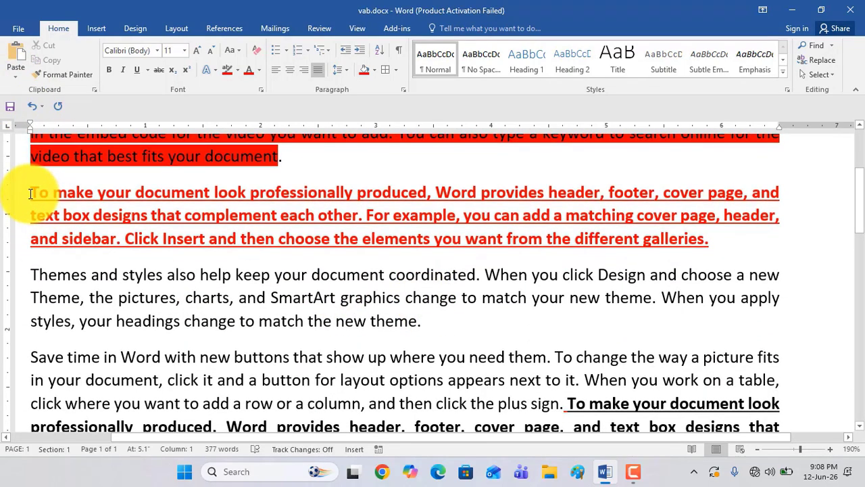
drag(31, 194, 716, 245)
key(ctrl+c)
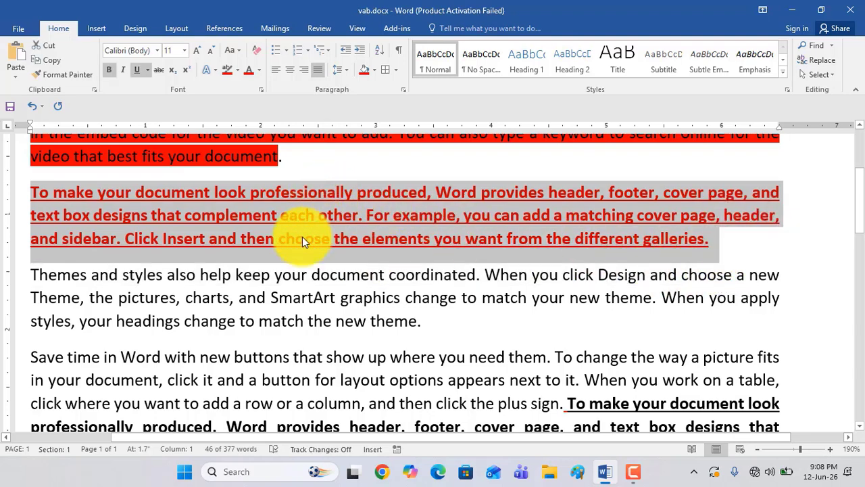
right_click(234, 214)
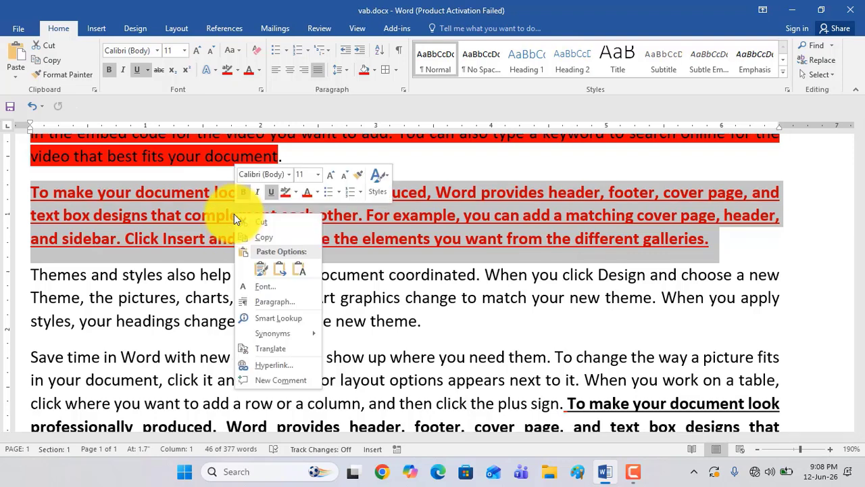
click(57, 68)
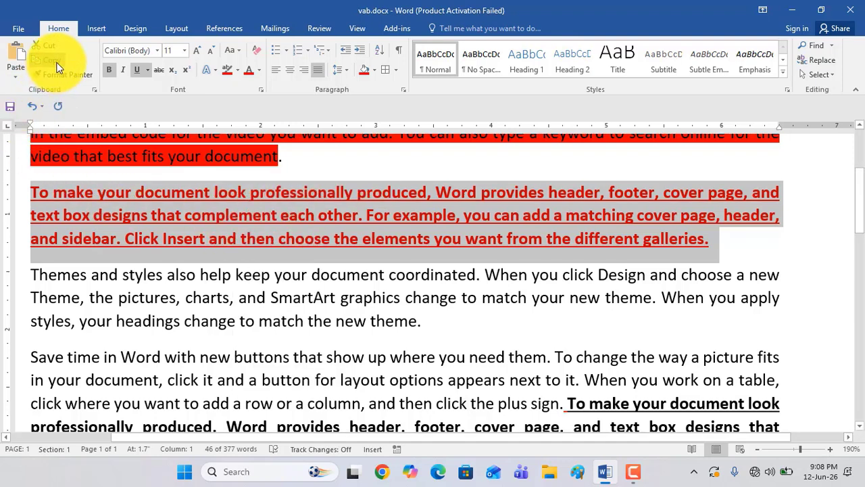
Create a new blank document and paste the copied paragraph into it with Keep Text Only
click(342, 303)
key(ctrl+n)
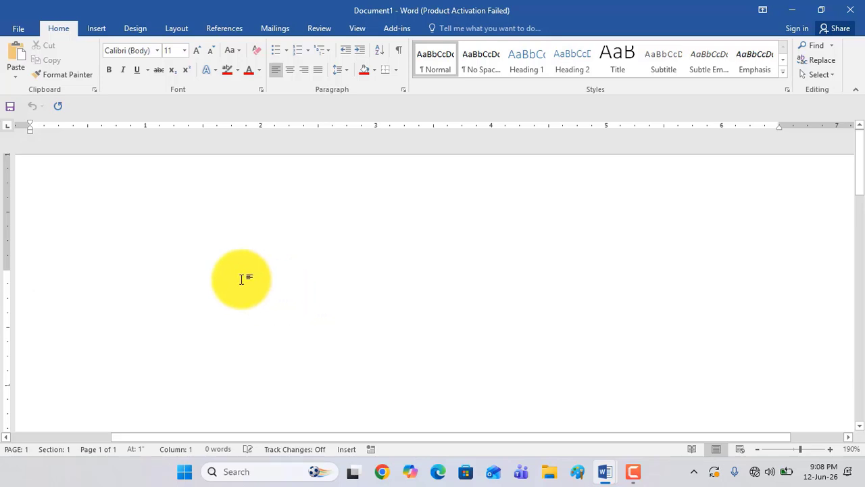
click(14, 76)
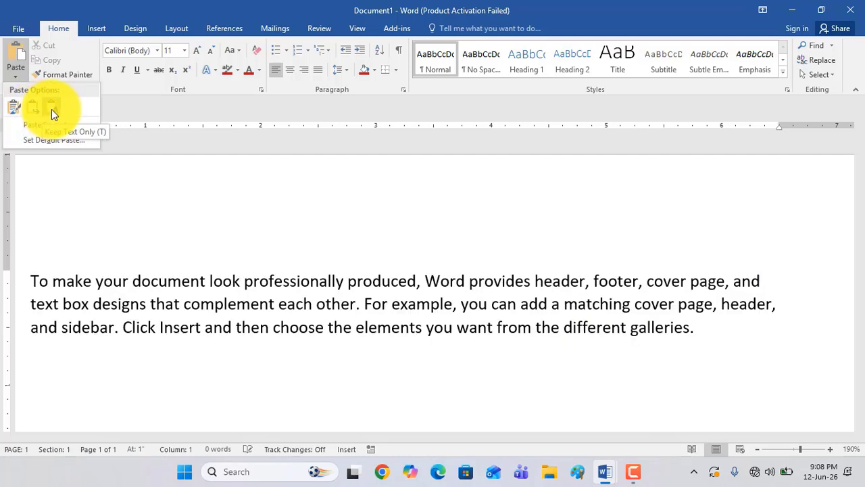
click(54, 108)
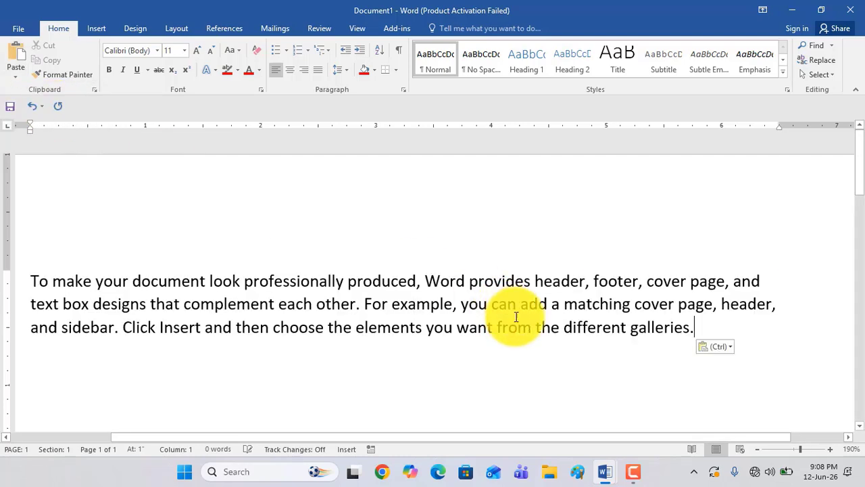
mouse_move(600, 476)
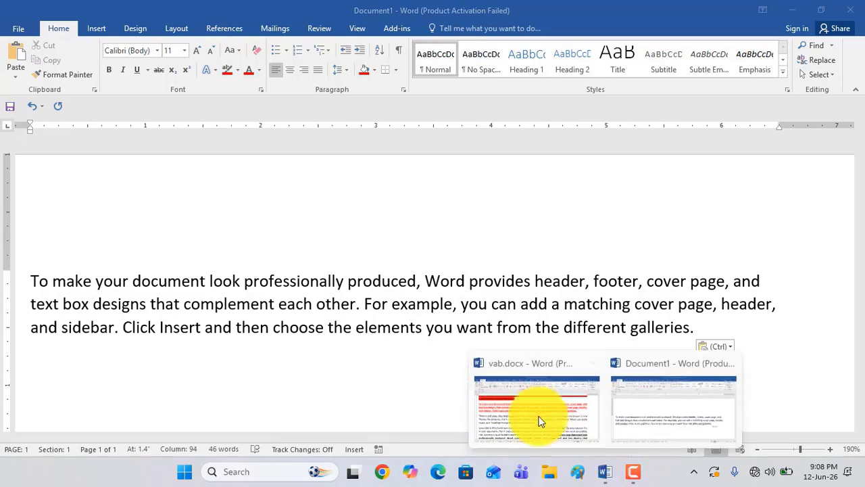
Switch back to vab.docx and cut the original second paragraph, in bold underlined red, starting "To make your document look"
click(540, 421)
scroll(330, 332, down, 3)
scroll(330, 332, up, 2)
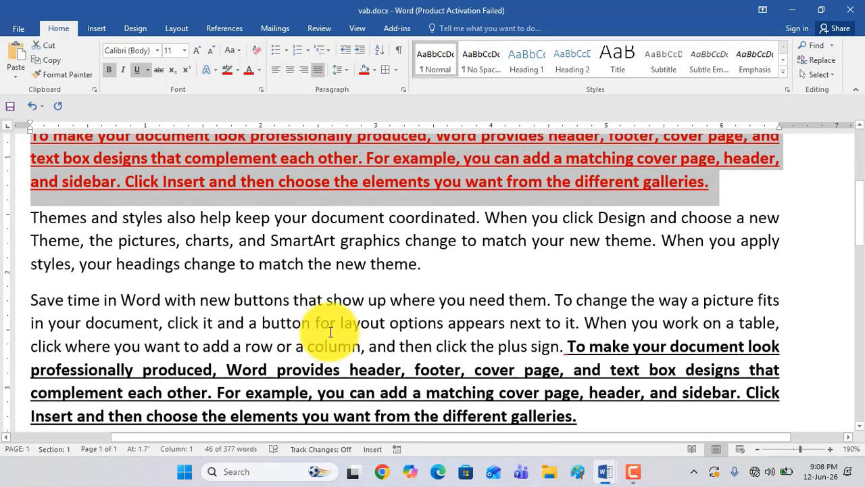
scroll(28, 290, up, 3)
drag(43, 250, 723, 306)
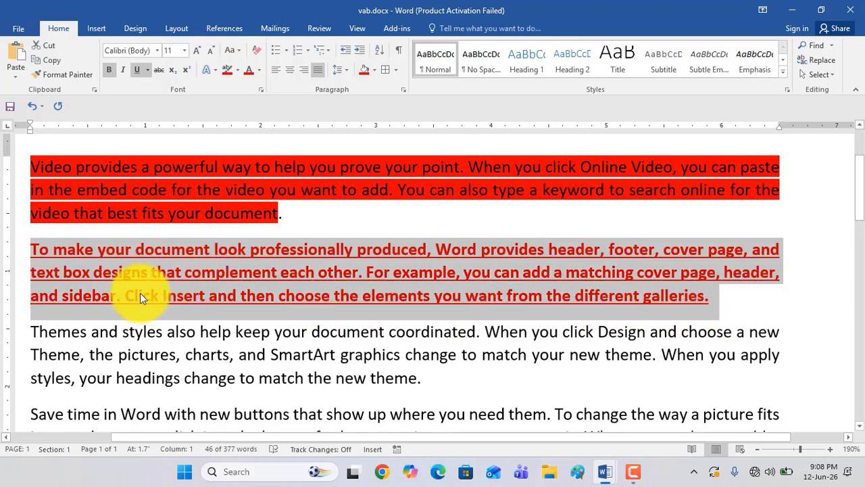
click(50, 46)
Add several blank lines after the last bold red paragraph at the end of the document
scroll(310, 277, down, 6)
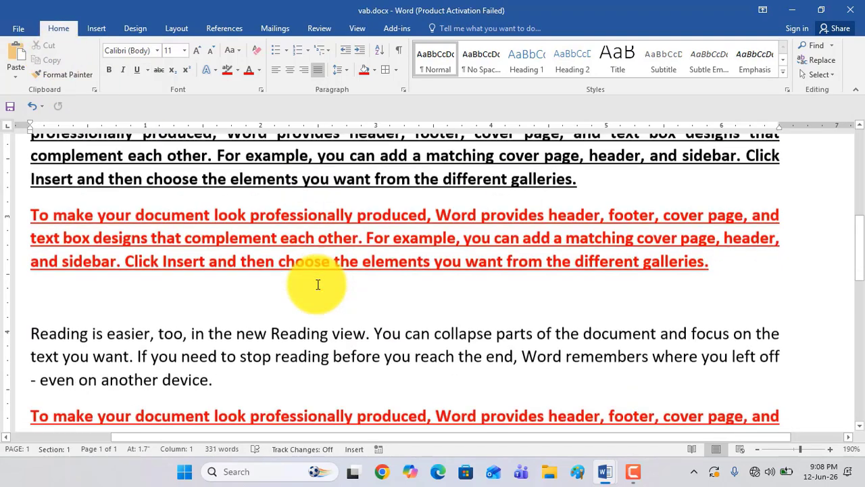
scroll(286, 276, up, 1)
scroll(286, 275, down, 3)
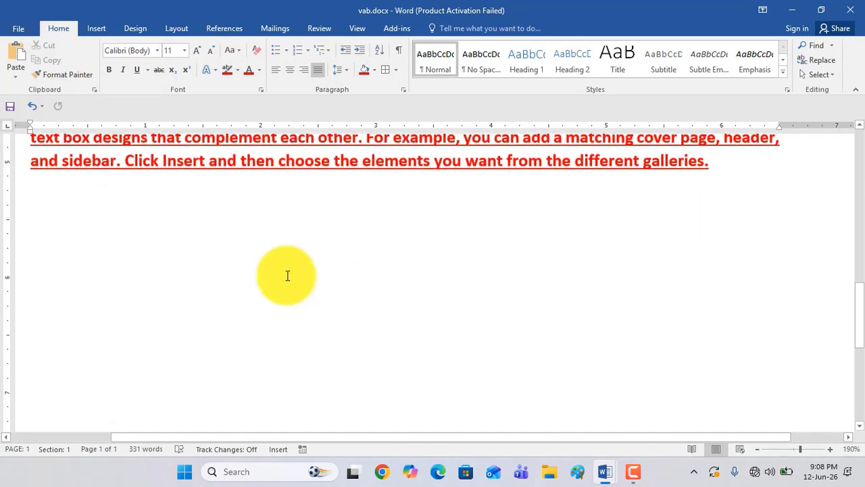
scroll(286, 276, up, 2)
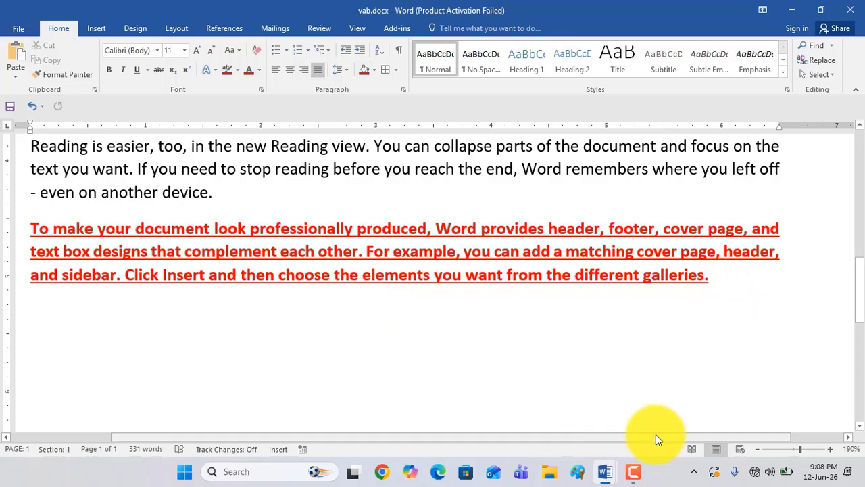
click(733, 285)
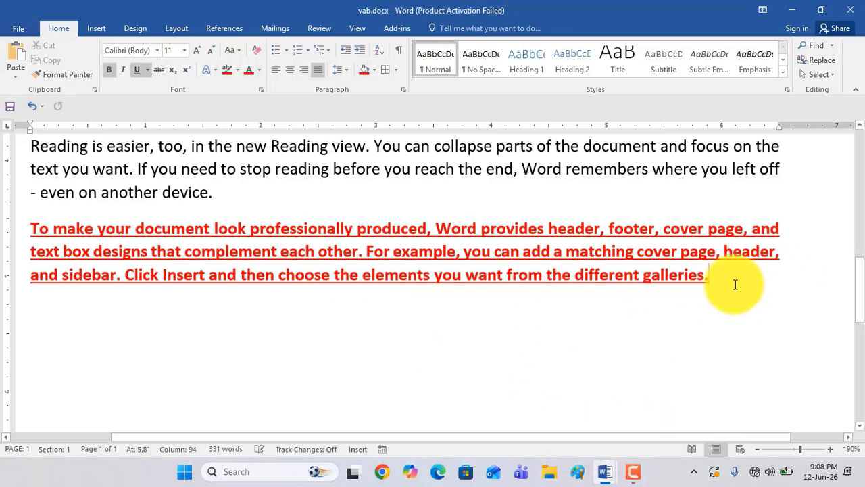
key(Return)
key(Return)
key(Return)
key(Return)
key(Return)
key(Return)
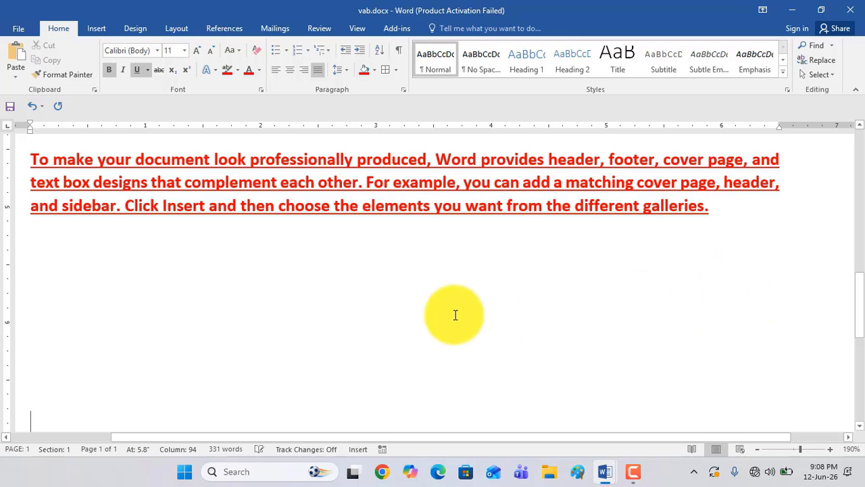
Paste the cut paragraph with Keep Text Only on the last blank line at the end of the document
scroll(455, 315, down, 1)
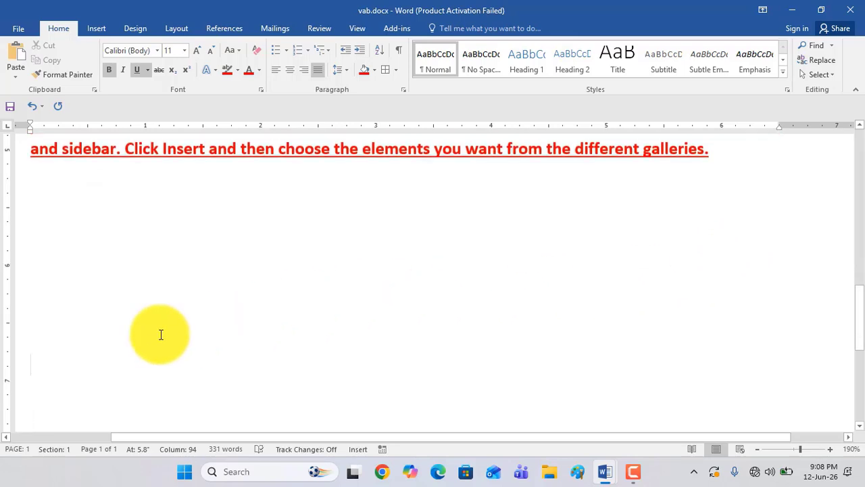
click(18, 76)
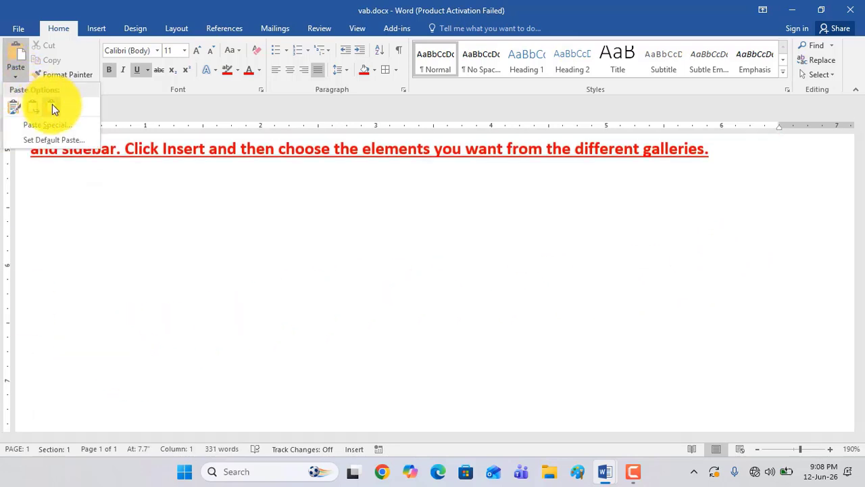
click(54, 106)
scroll(251, 338, down, 3)
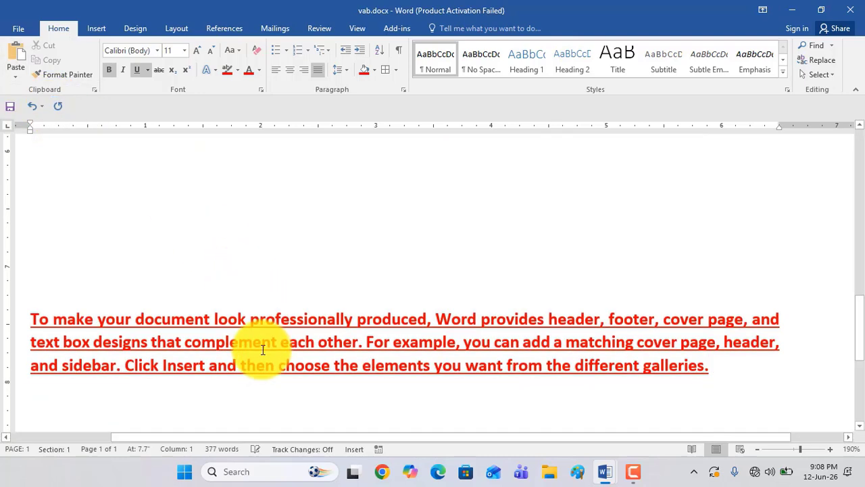
scroll(232, 305, up, 2)
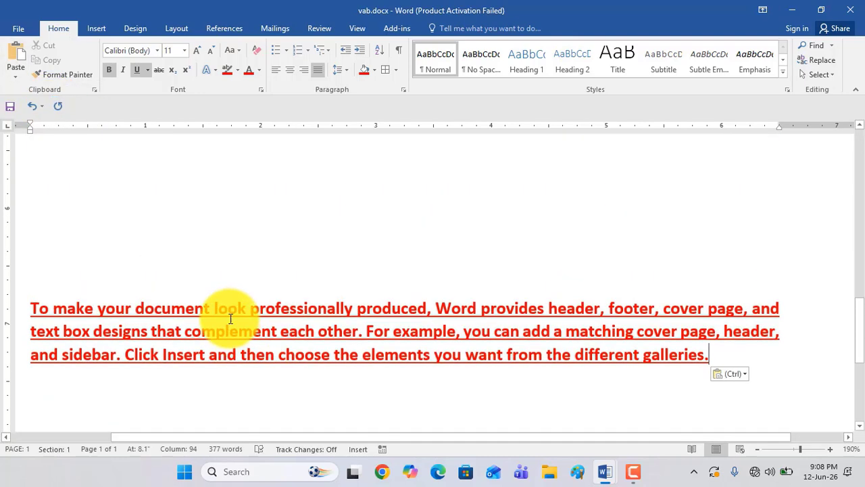
click(15, 77)
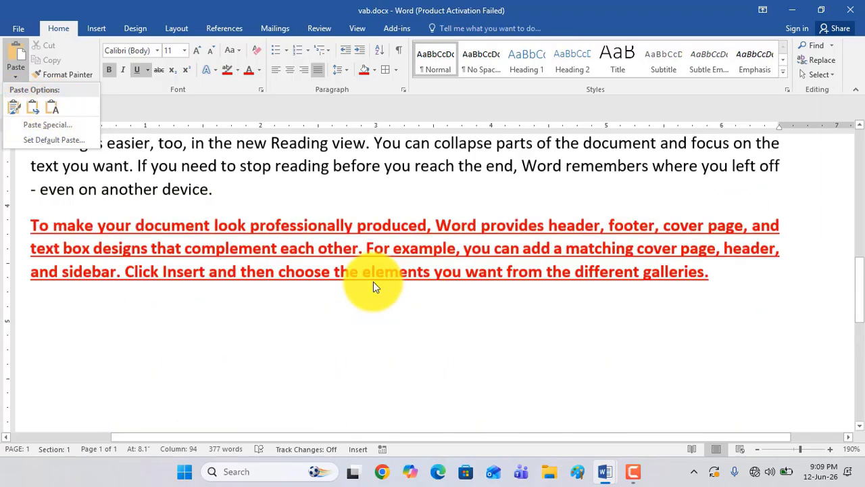
Select the "Themes and styles also help" paragraph below the red-highlighted one and copy it
scroll(373, 281, up, 6)
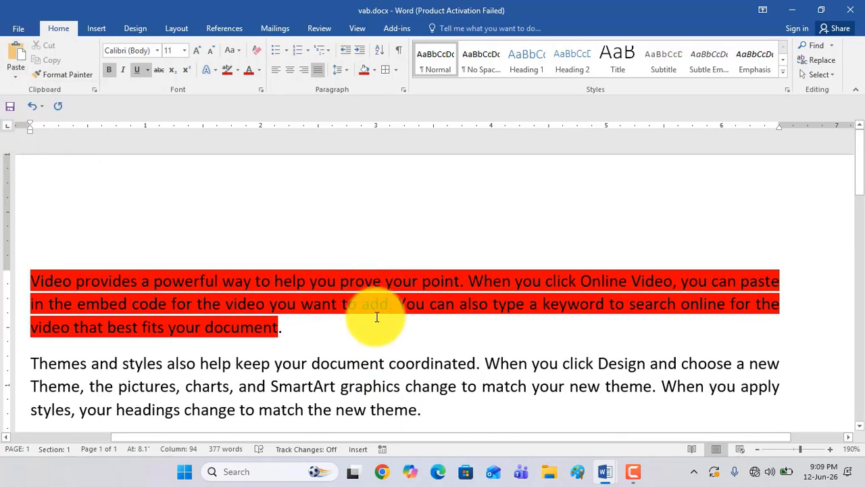
scroll(378, 317, down, 2)
scroll(385, 331, up, 2)
scroll(386, 338, down, 2)
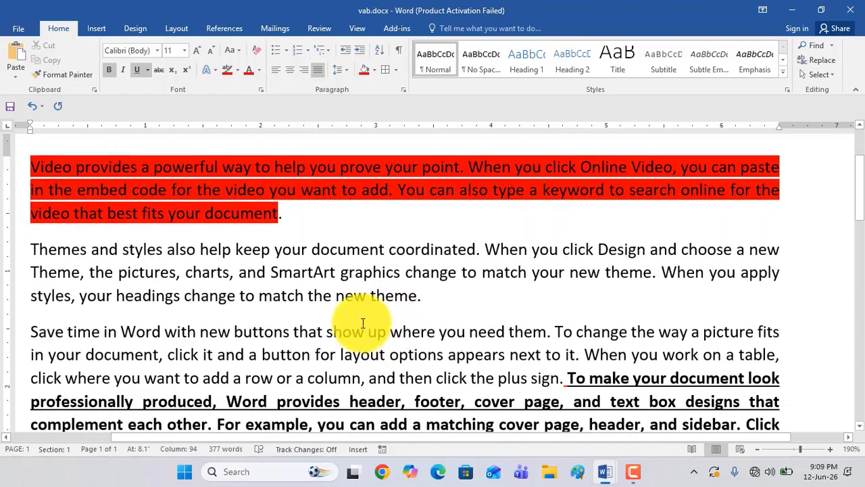
double_click(12, 249)
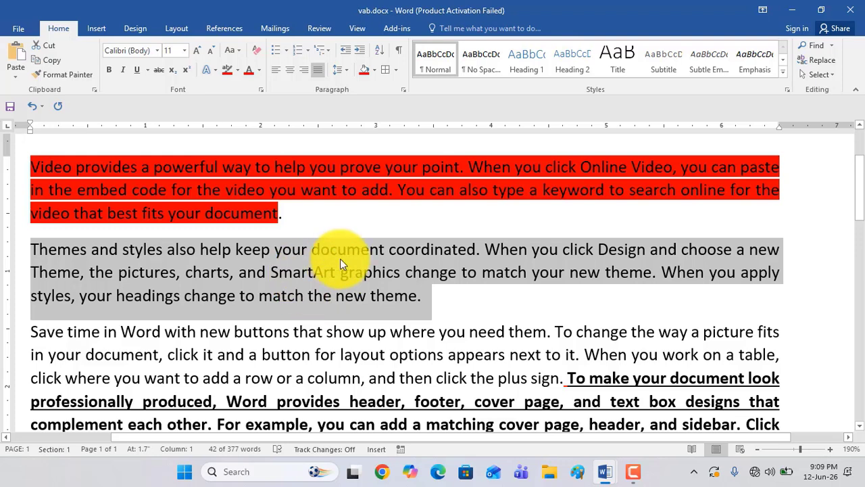
right_click(315, 268)
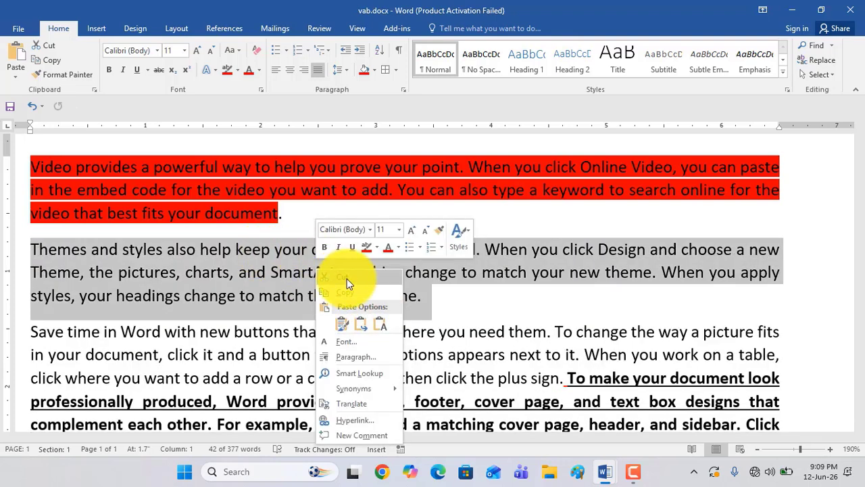
click(346, 297)
Paste the copied paragraph with Keep Text Only after "different galleries." in the bold underlined black text
scroll(394, 296, down, 4)
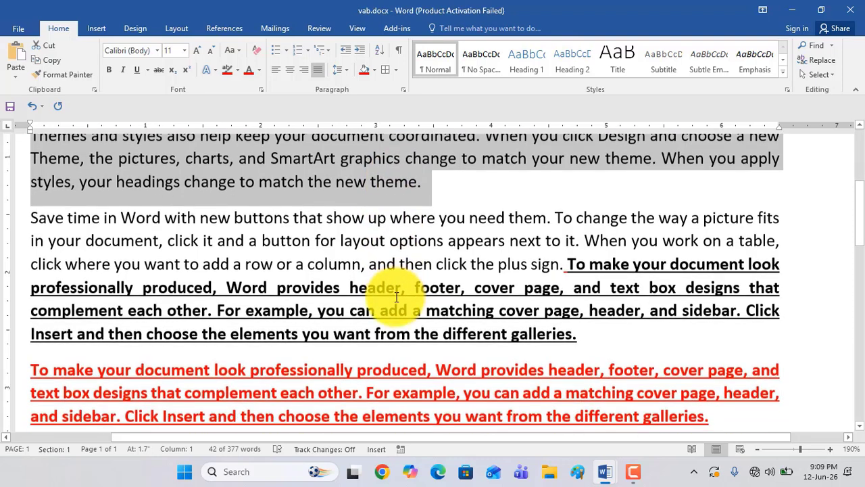
click(588, 334)
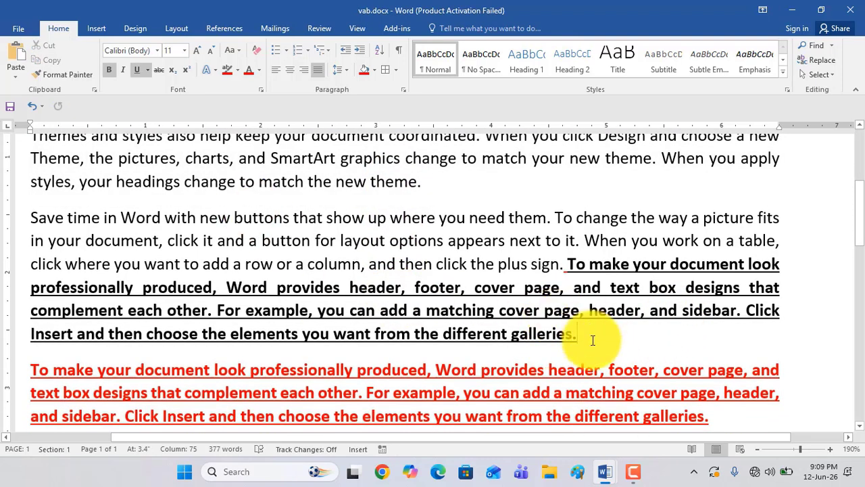
right_click(592, 340)
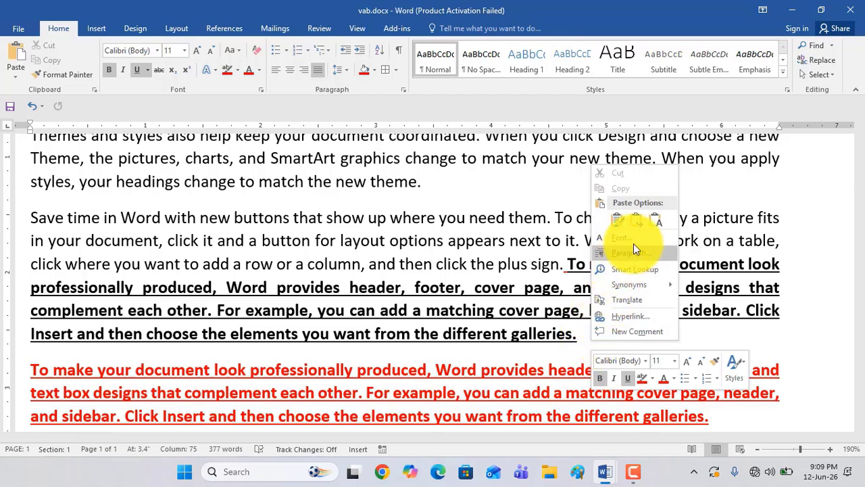
click(655, 222)
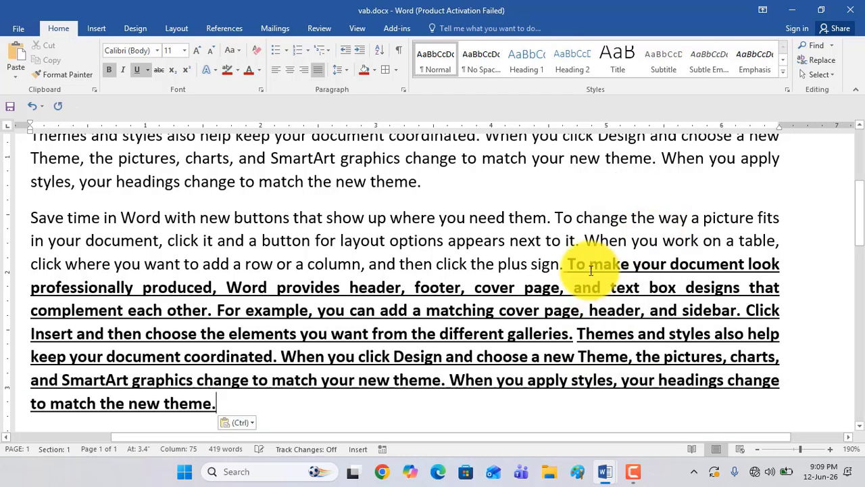
Select the original "Themes and styles also help" paragraph again and copy it to the clipboard
scroll(438, 339, up, 2)
drag(426, 297, 10, 251)
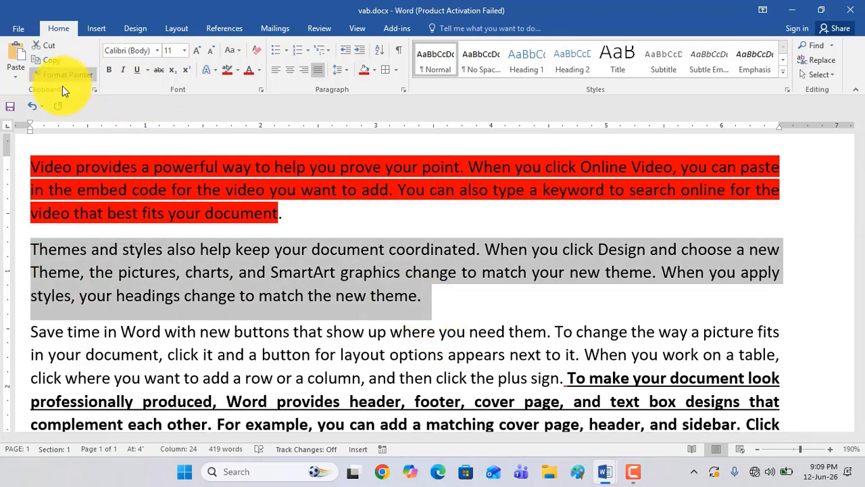
right_click(280, 278)
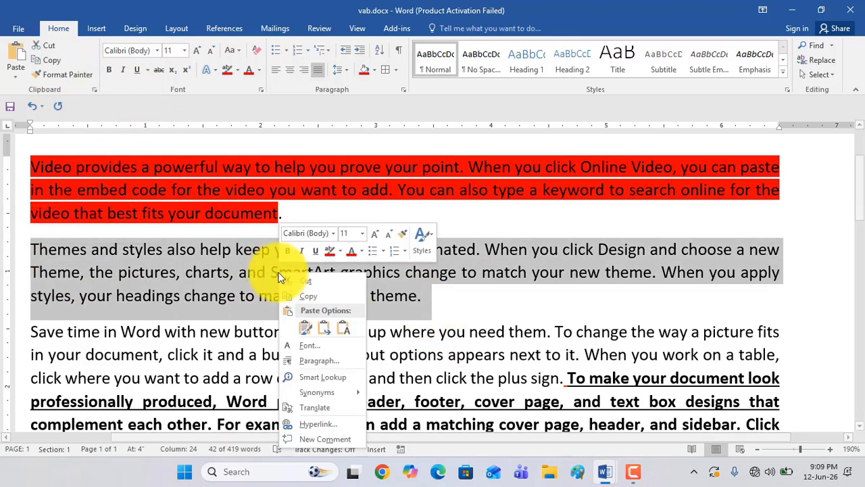
click(311, 298)
Paste the copy with Keep Source Formatting at the end of the bold underlined black text, after "to match the new theme."
scroll(481, 316, down, 5)
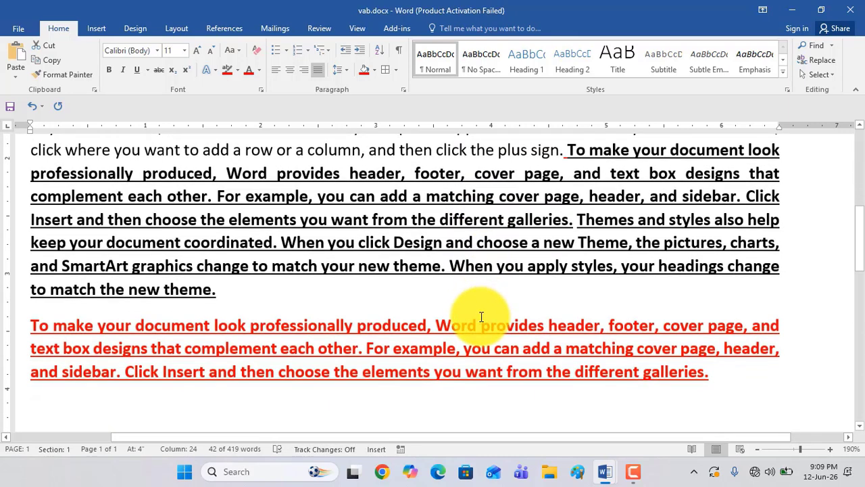
click(240, 294)
right_click(242, 295)
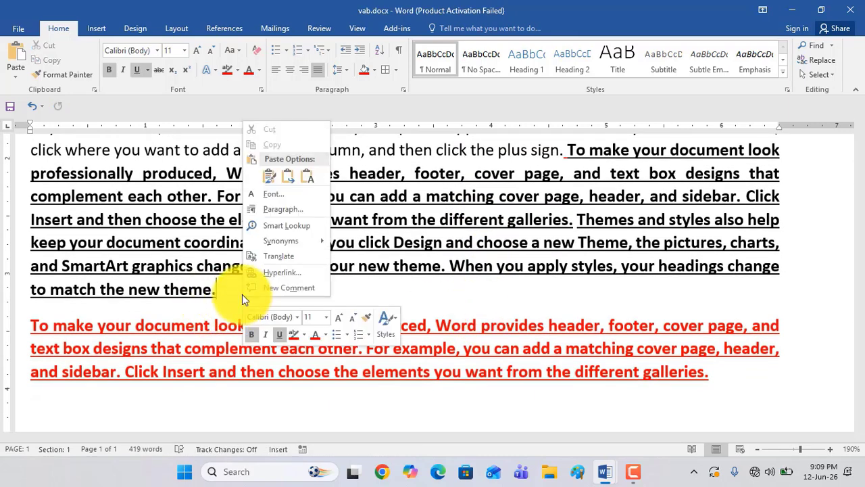
click(269, 181)
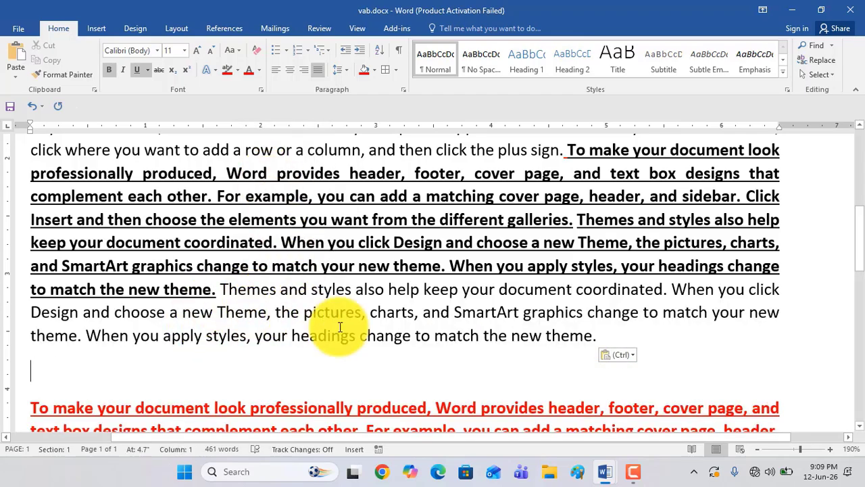
Cut the text "professionally produced, Word provides header, footer, cover page," from the bold underlined black passage
scroll(348, 291, up, 3)
scroll(348, 291, down, 2)
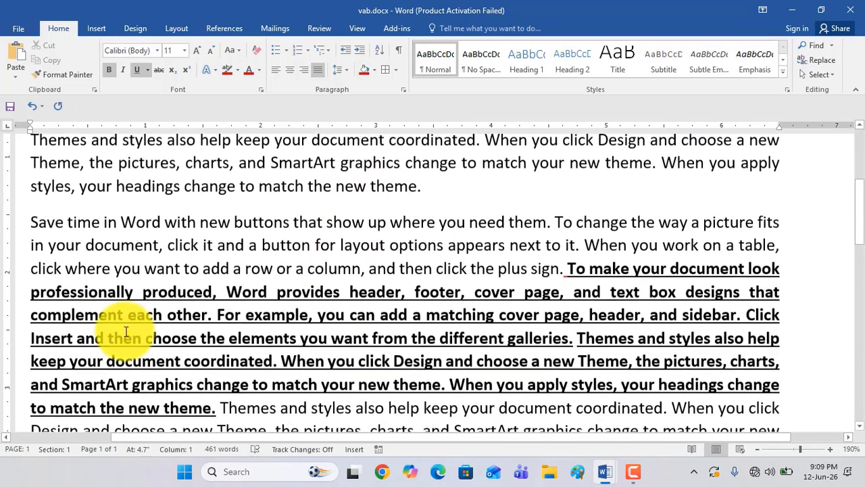
drag(28, 291, 562, 295)
scroll(364, 346, up, 4)
scroll(379, 349, down, 2)
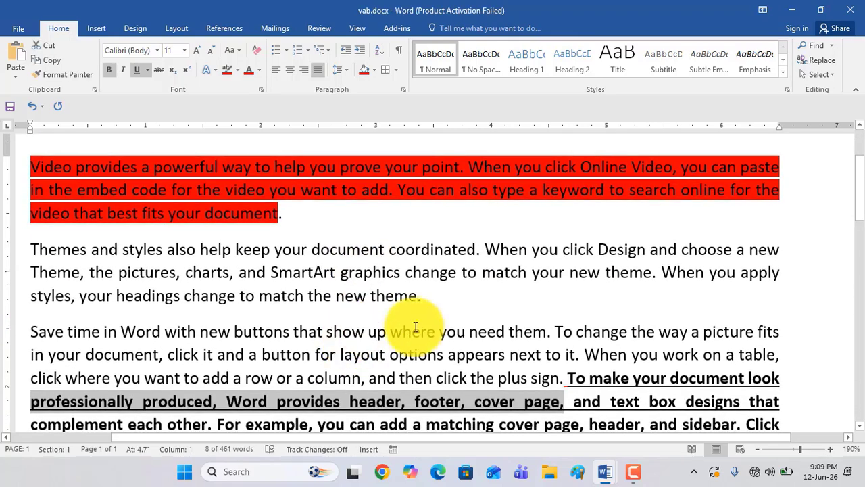
scroll(433, 318, down, 3)
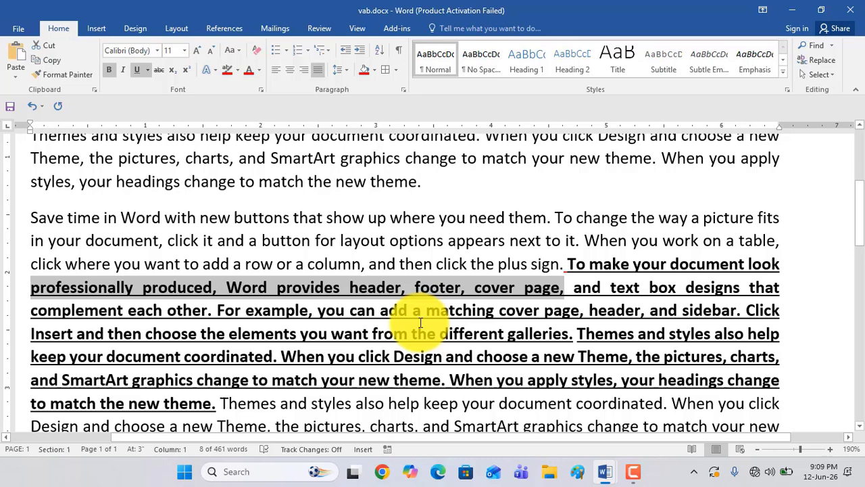
right_click(396, 287)
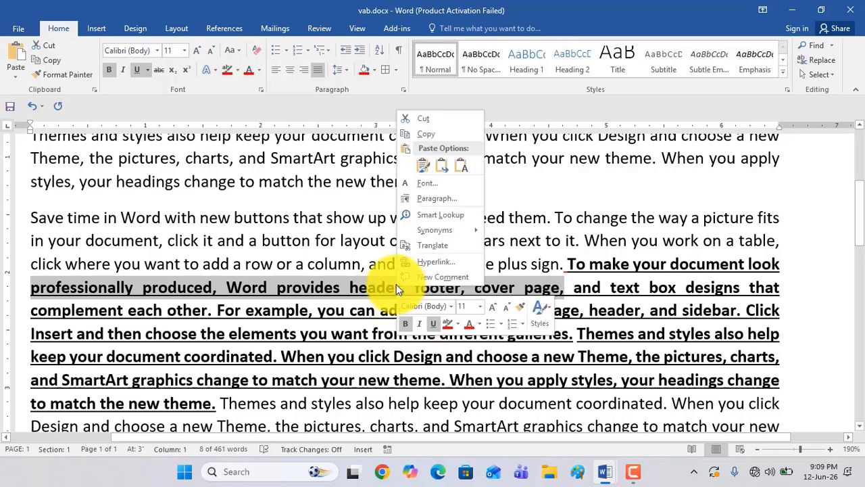
click(432, 121)
Paste the cut text with Keep Source Formatting at the end of the original "Themes and styles" paragraph
scroll(439, 242, up, 2)
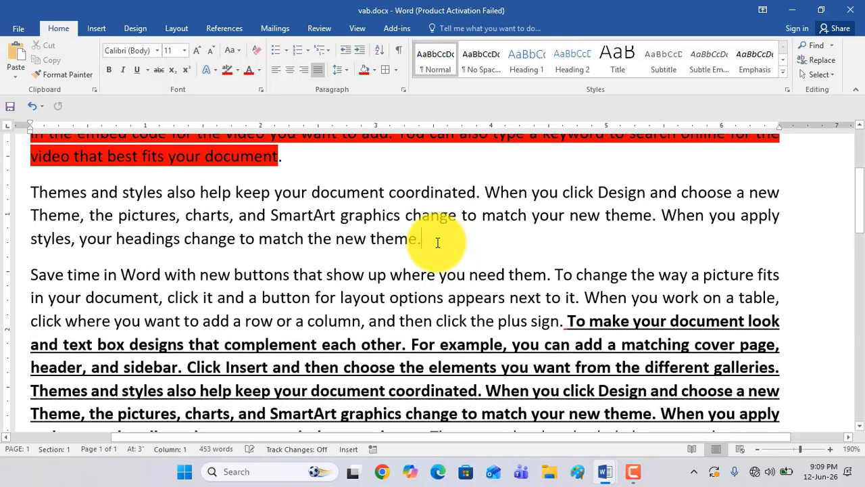
right_click(438, 242)
click(425, 238)
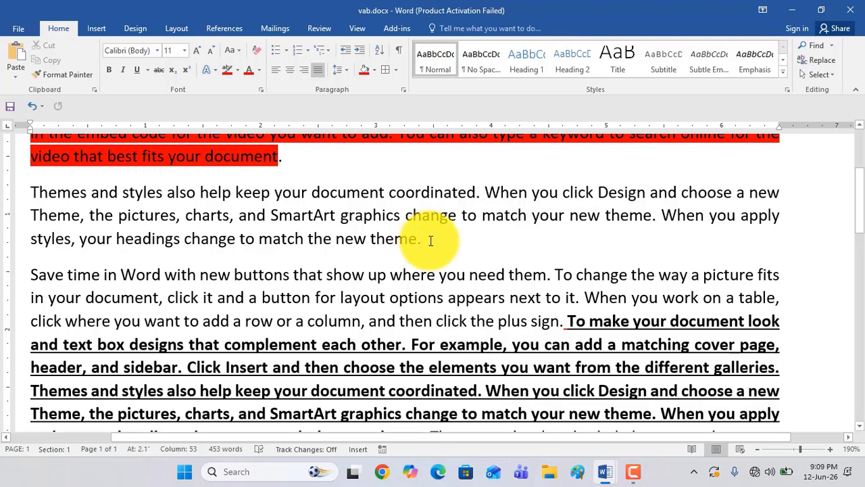
right_click(431, 241)
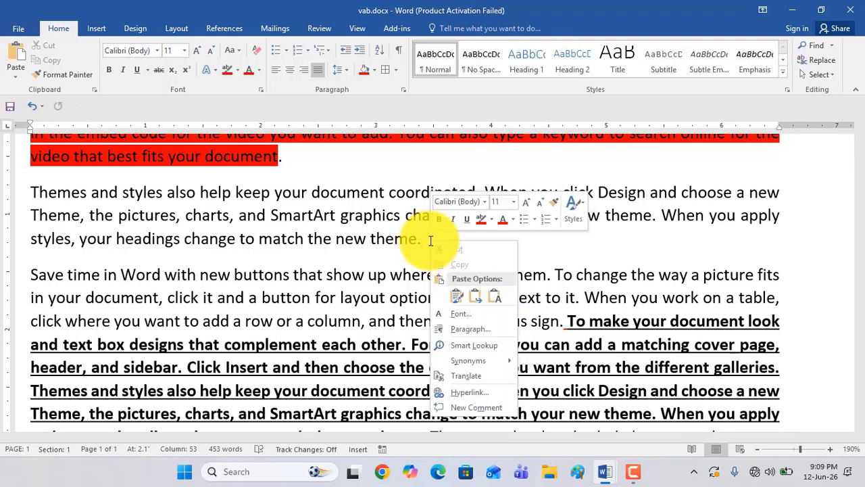
click(494, 296)
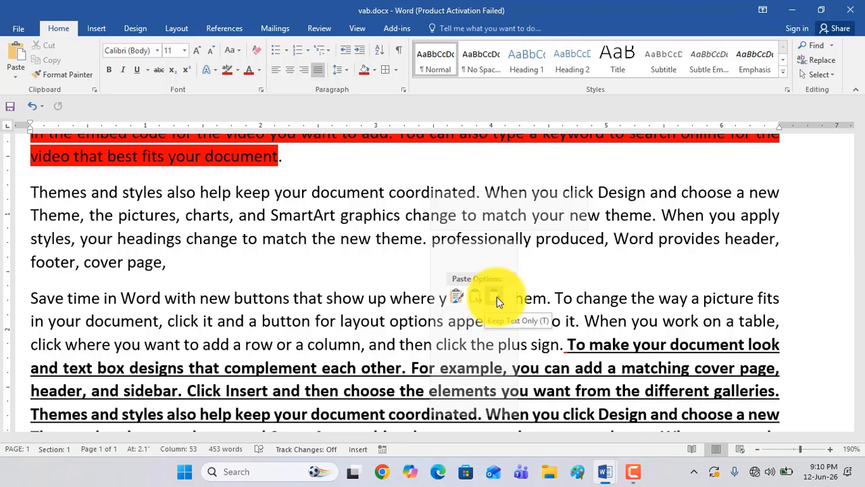
click(458, 300)
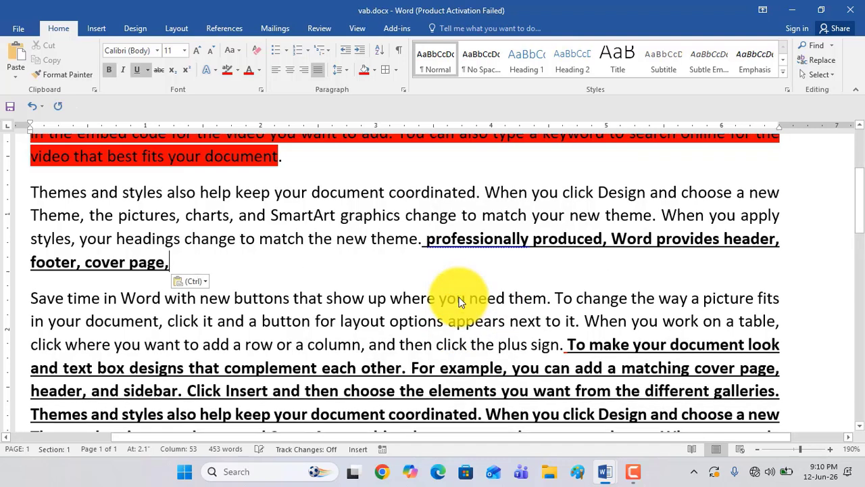
scroll(354, 291, up, 3)
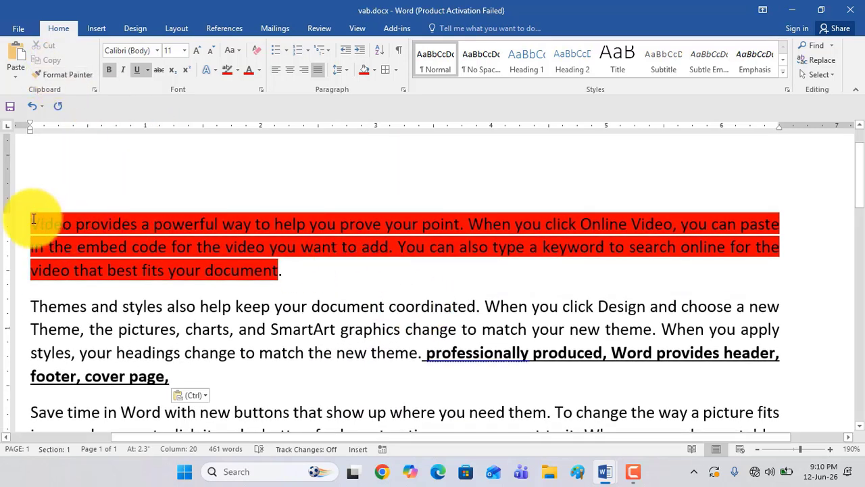
Copy the red-shaded "Video provides" paragraph's formatting with Format Painter onto the text from "Save time in Word" through "add a row or"
drag(32, 223, 276, 274)
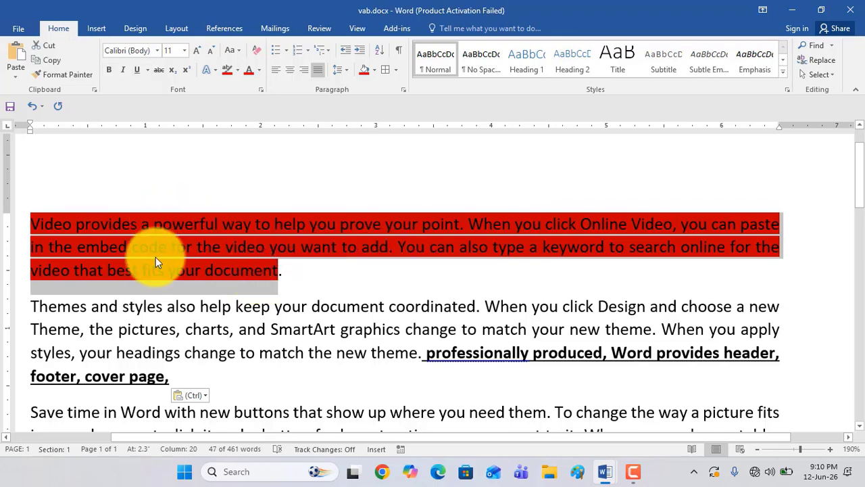
scroll(212, 334, down, 5)
scroll(184, 289, up, 3)
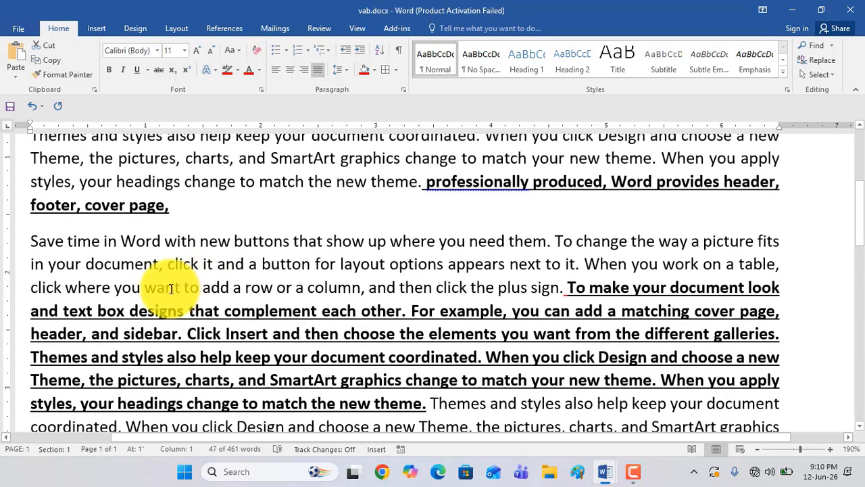
scroll(176, 296, up, 3)
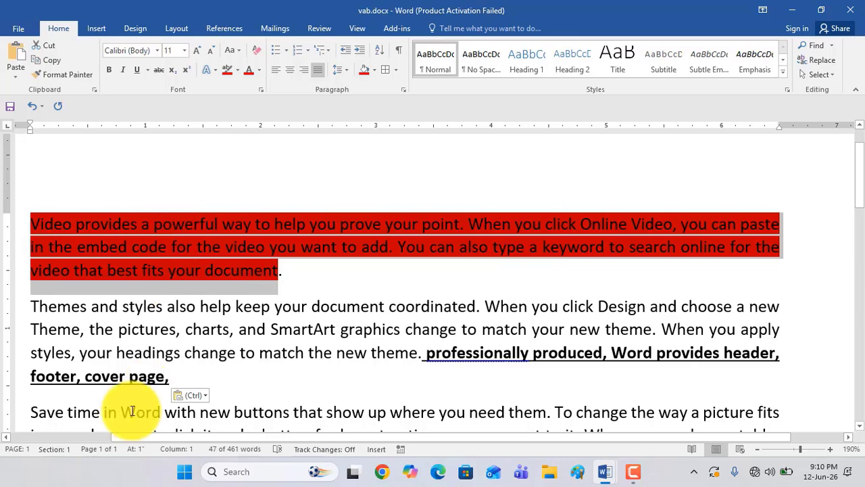
scroll(113, 384, down, 1)
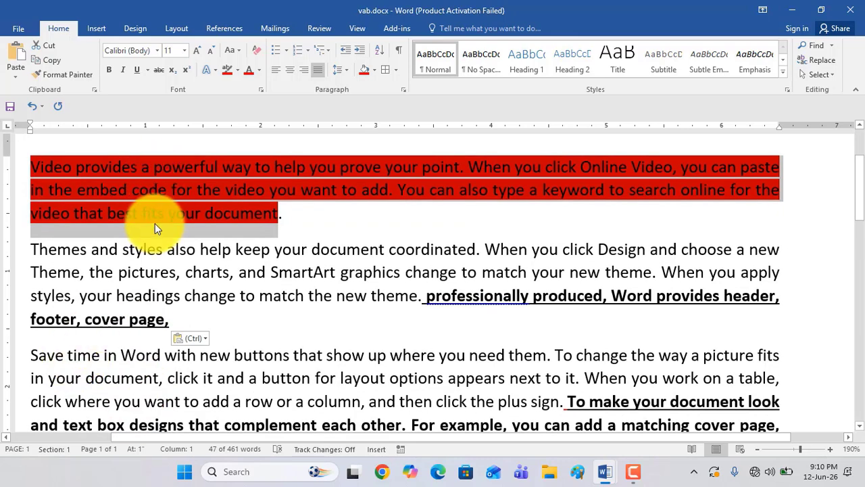
click(65, 71)
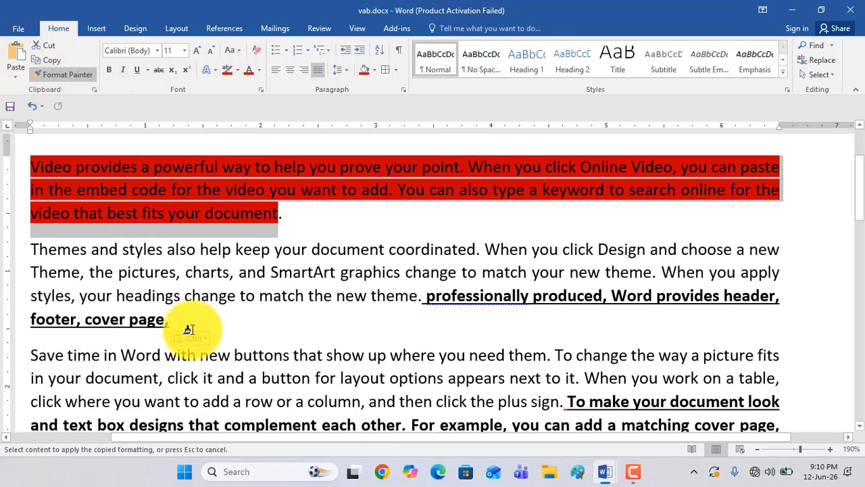
scroll(160, 353, down, 3)
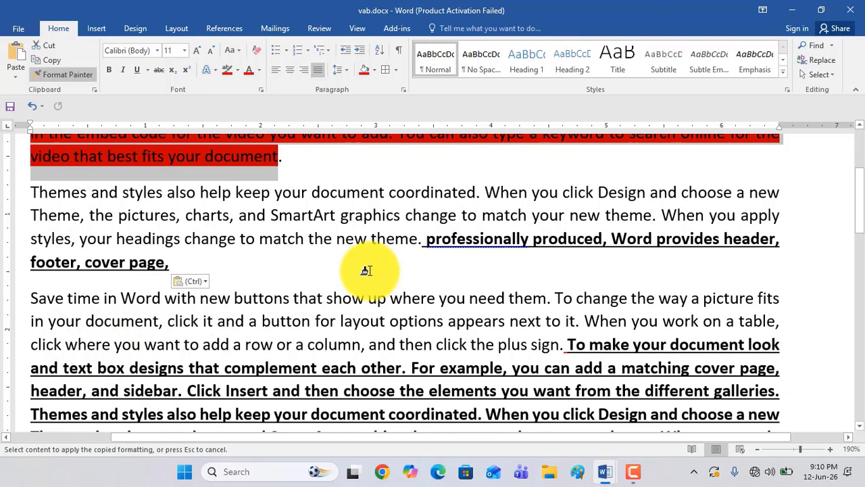
drag(30, 299, 280, 342)
Copy the bold underlined black formatting with Format Painter onto the plain text from "coordinated. When you click Design" through "your headings" below it
scroll(270, 325, down, 3)
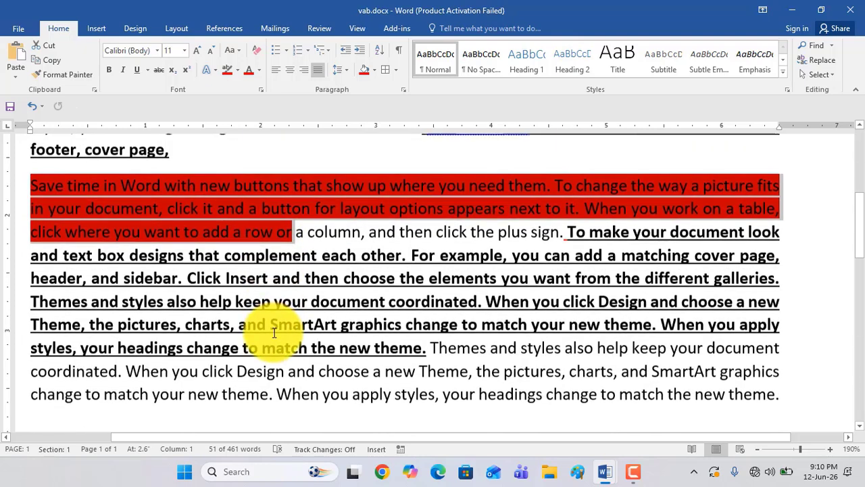
drag(20, 261, 230, 322)
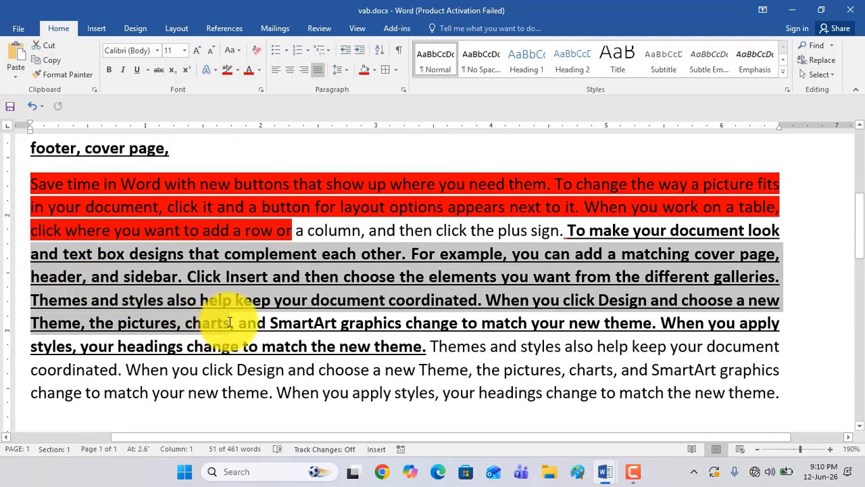
click(60, 74)
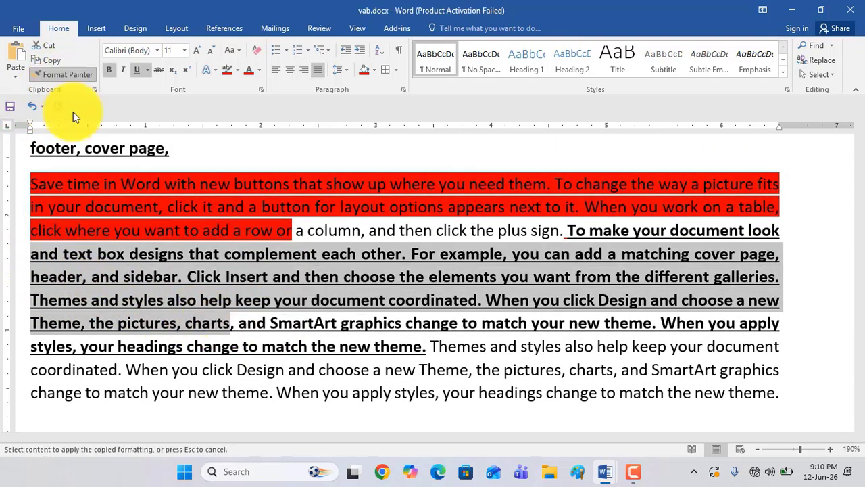
drag(68, 371, 542, 393)
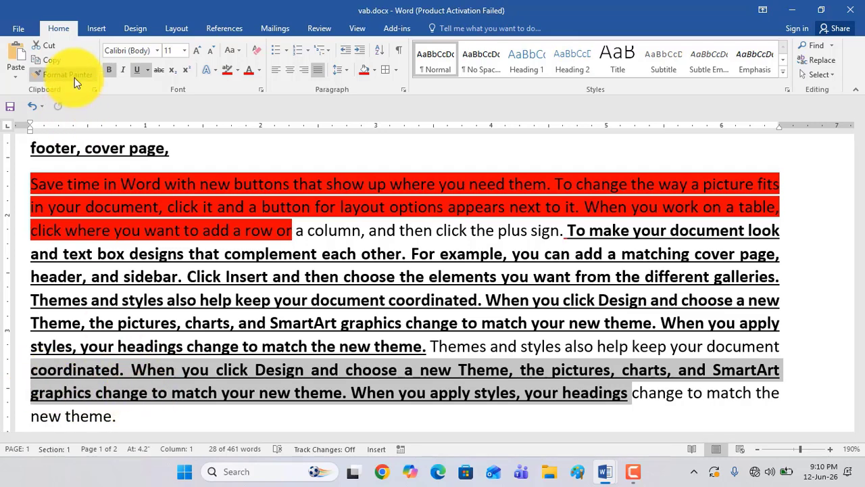
scroll(329, 282, down, 4)
scroll(329, 283, down, 1)
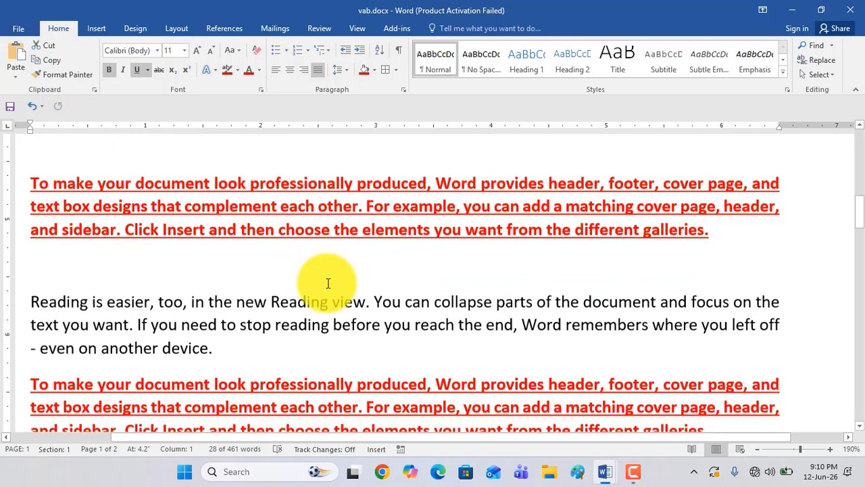
scroll(169, 234, up, 1)
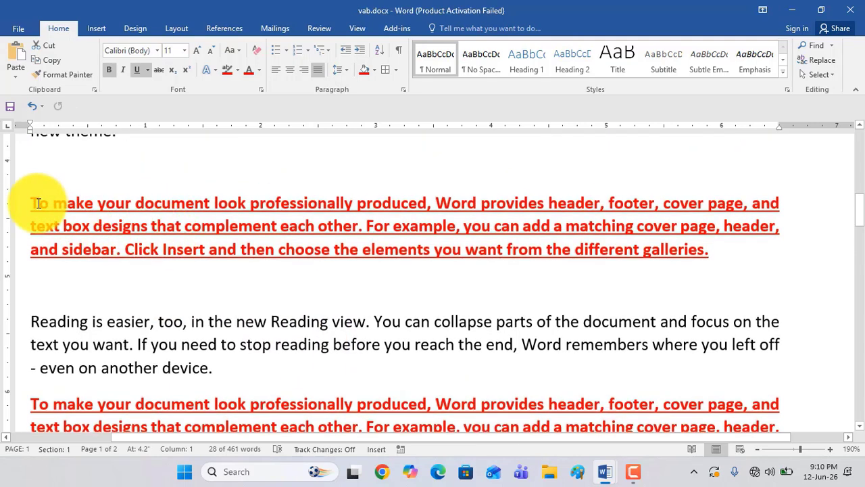
drag(36, 203, 176, 206)
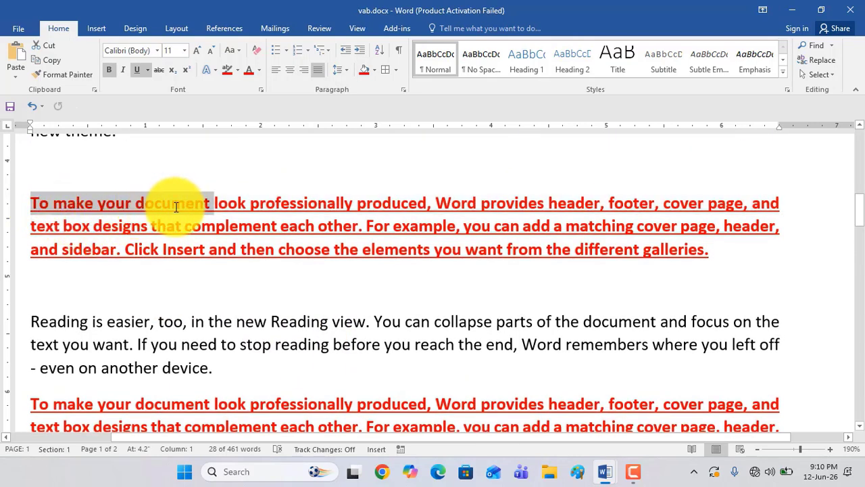
click(155, 238)
drag(31, 322, 222, 365)
click(132, 226)
drag(31, 322, 212, 367)
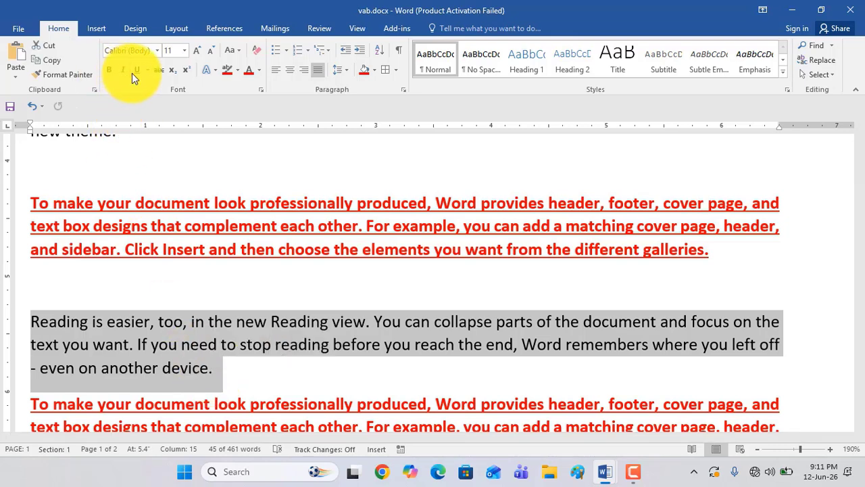
click(226, 297)
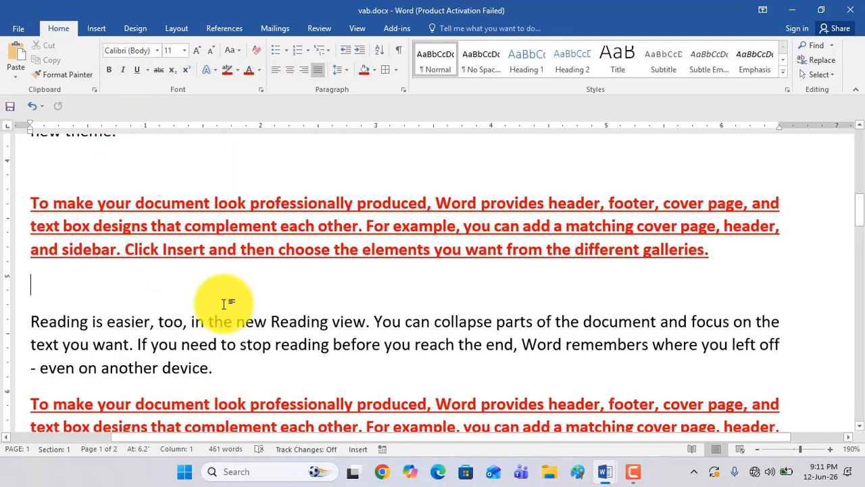
click(158, 344)
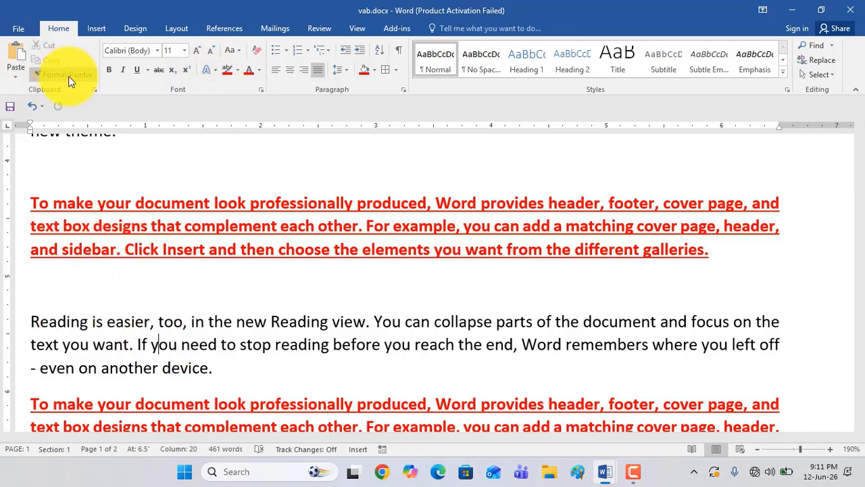
Copy the red bold underlined "To make your document look" paragraph's formatting with Format Painter onto the "Reading is easier" paragraph below it
click(135, 248)
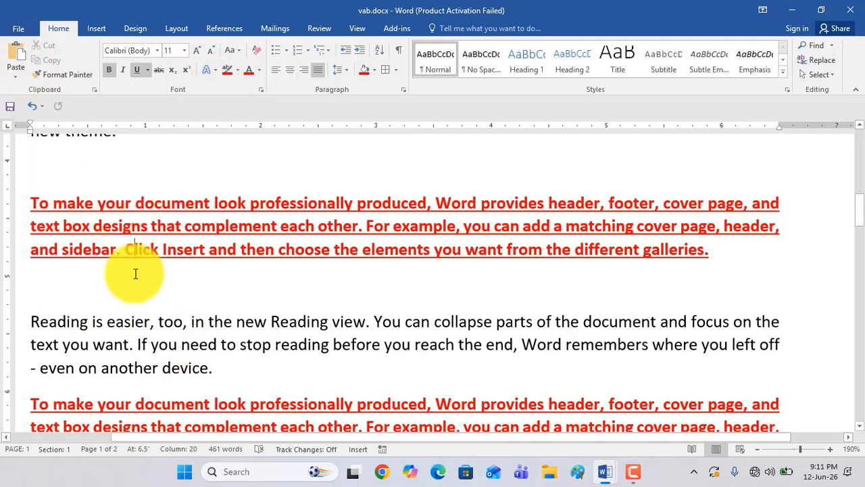
triple_click(32, 197)
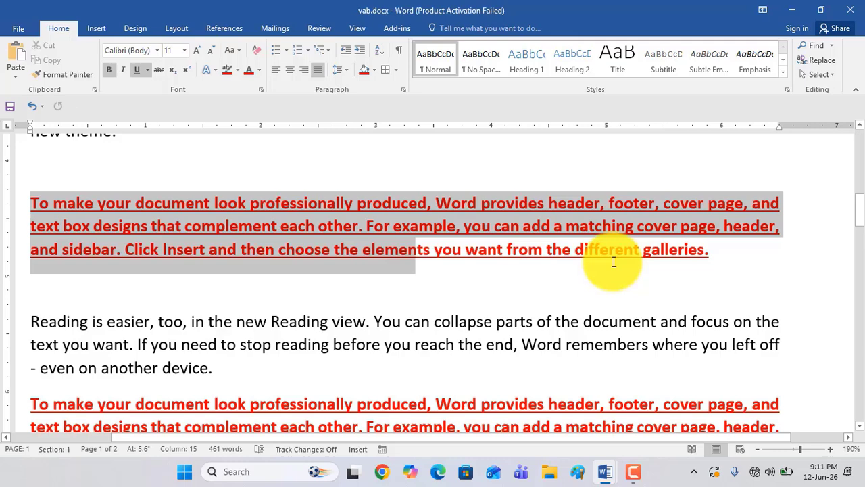
click(79, 75)
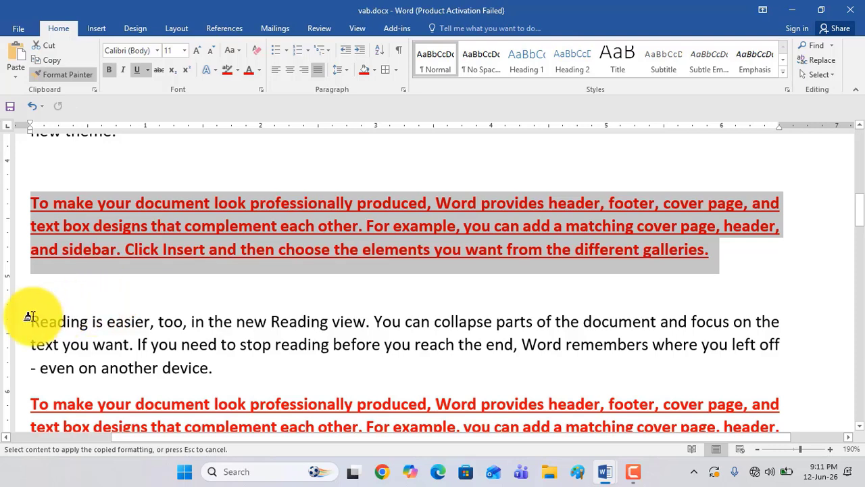
mouse_move(28, 322)
mouse_down()
mouse_move(178, 338)
mouse_move(203, 367)
mouse_up()
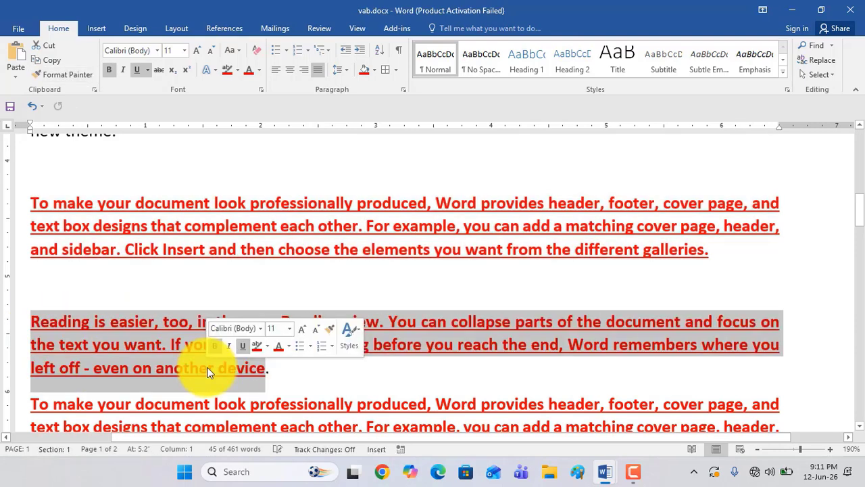
click(60, 323)
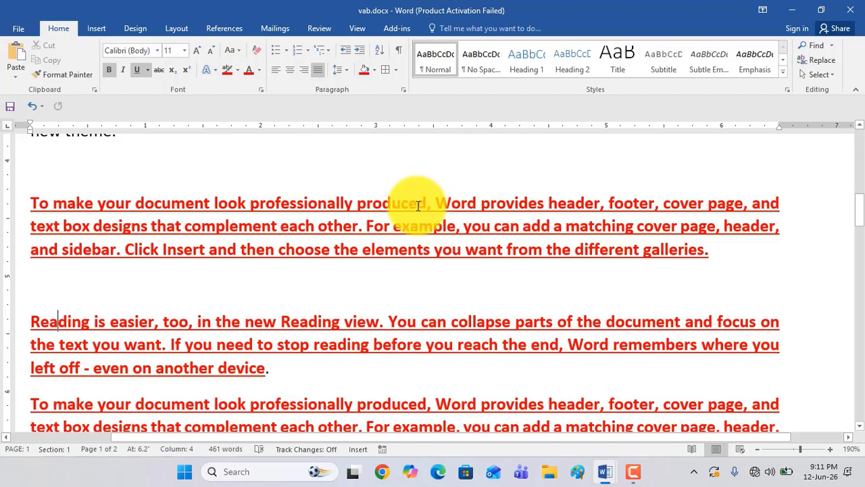
Examine the document's Info page, including its properties and the Protect Document section, and return to the text
scroll(412, 205, down, 4)
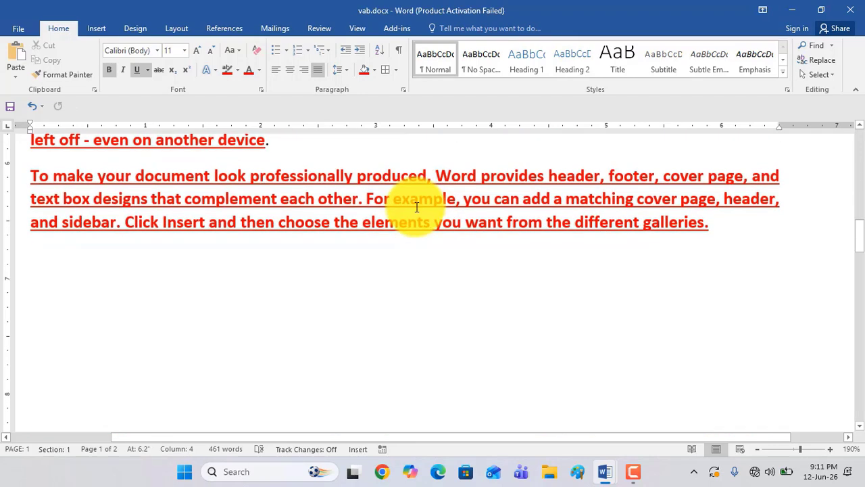
click(18, 31)
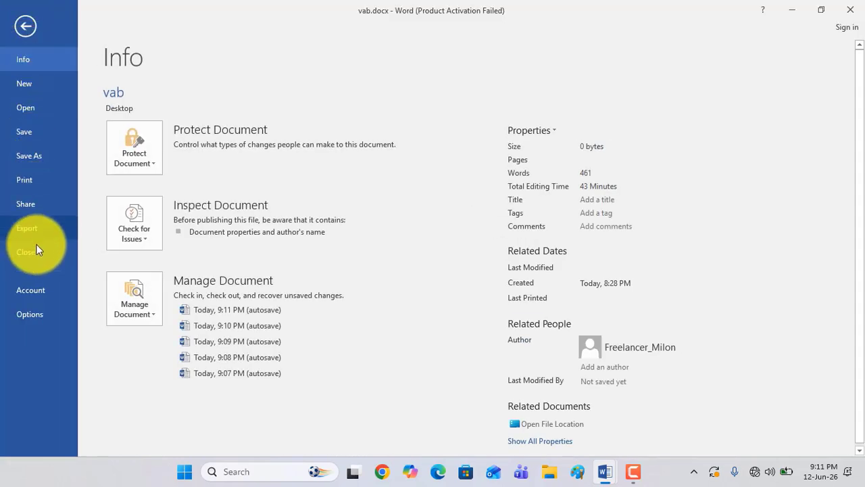
click(27, 29)
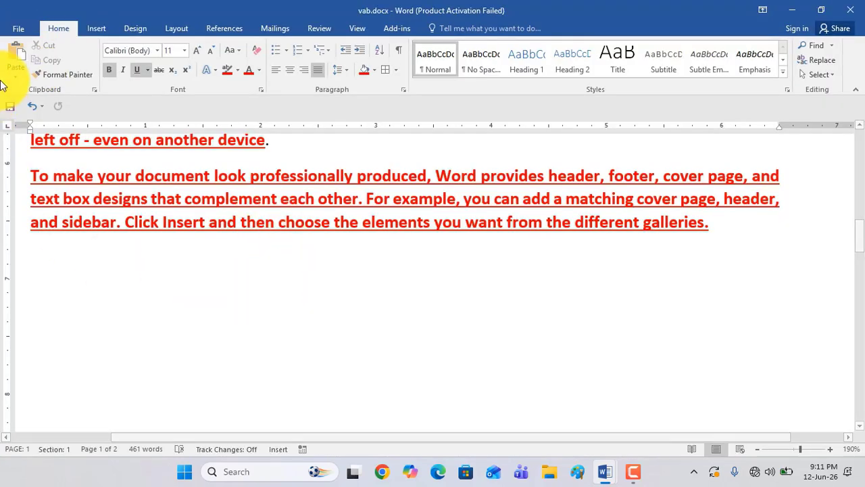
click(21, 31)
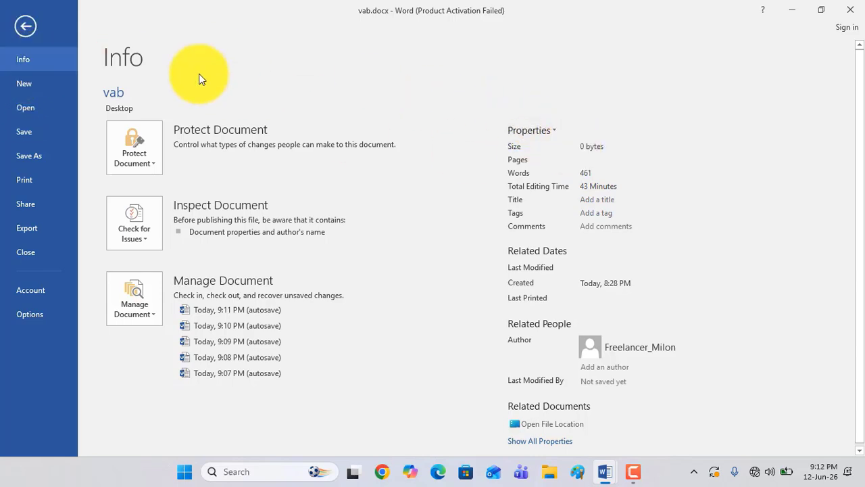
click(33, 25)
scroll(402, 247, up, 5)
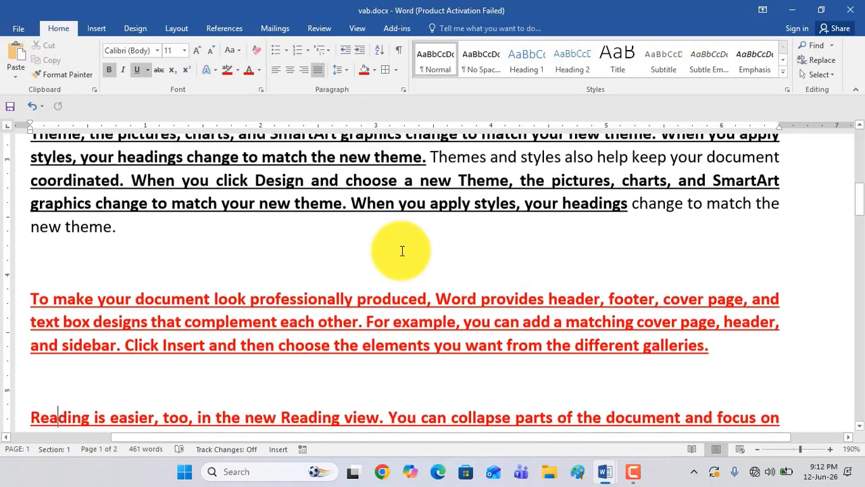
click(16, 27)
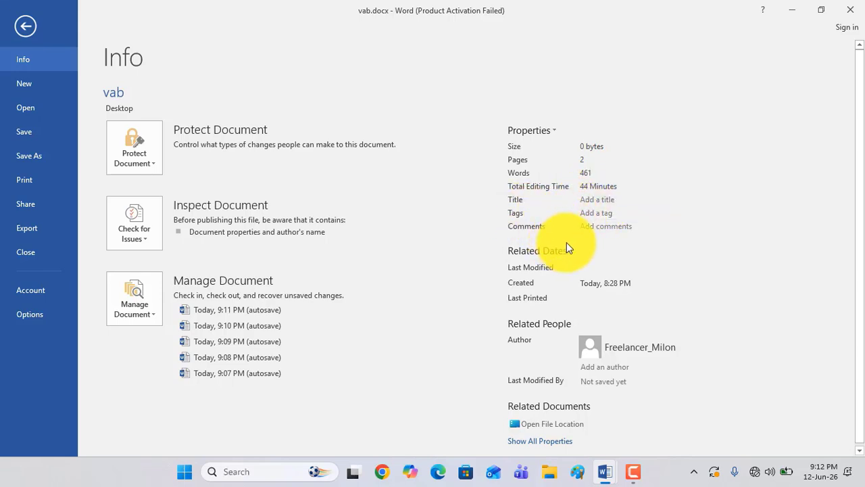
scroll(568, 242, down, 1)
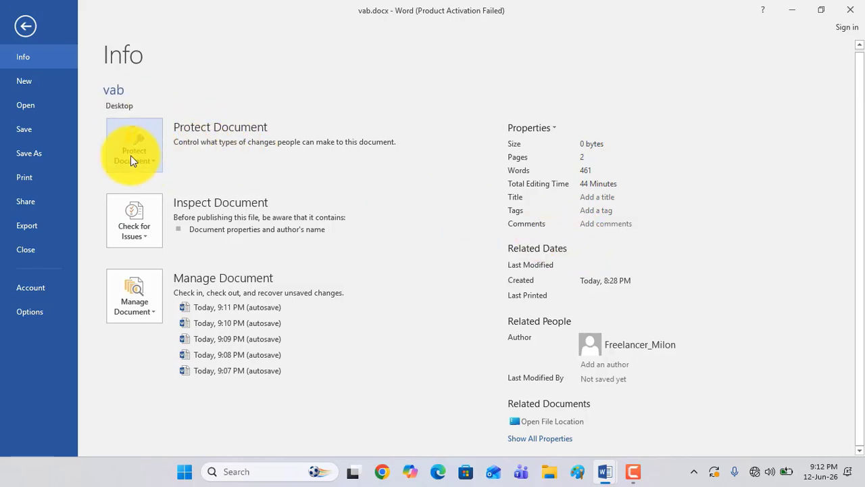
click(19, 28)
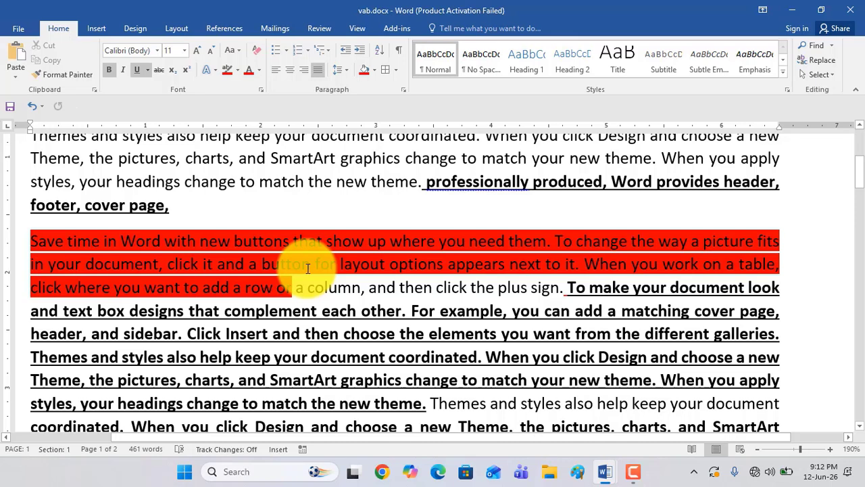
Encrypt the document with a password, entering and confirming the password, and return to the text
click(21, 29)
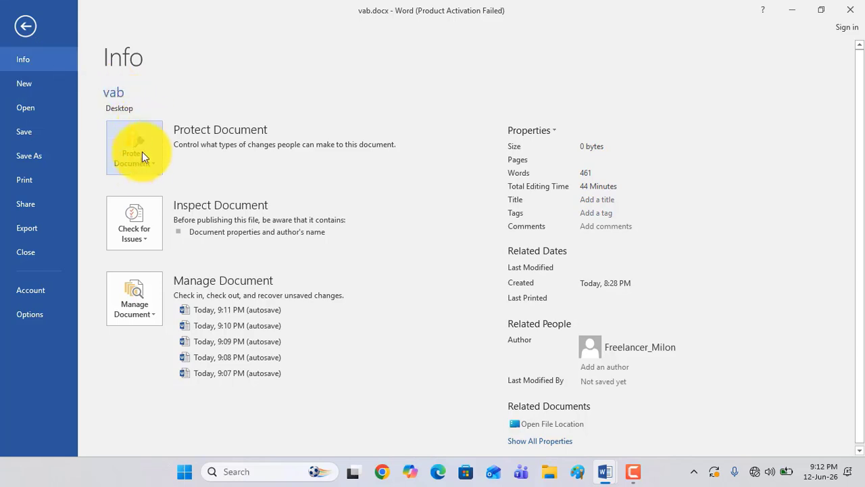
click(154, 166)
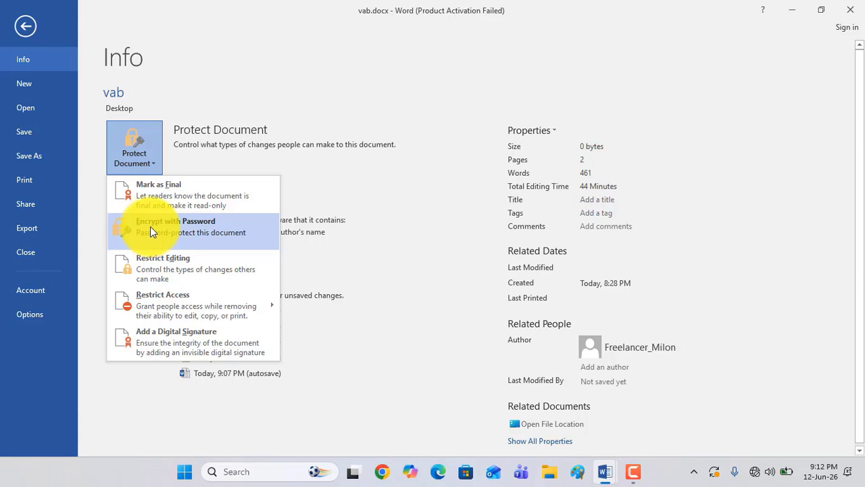
click(159, 231)
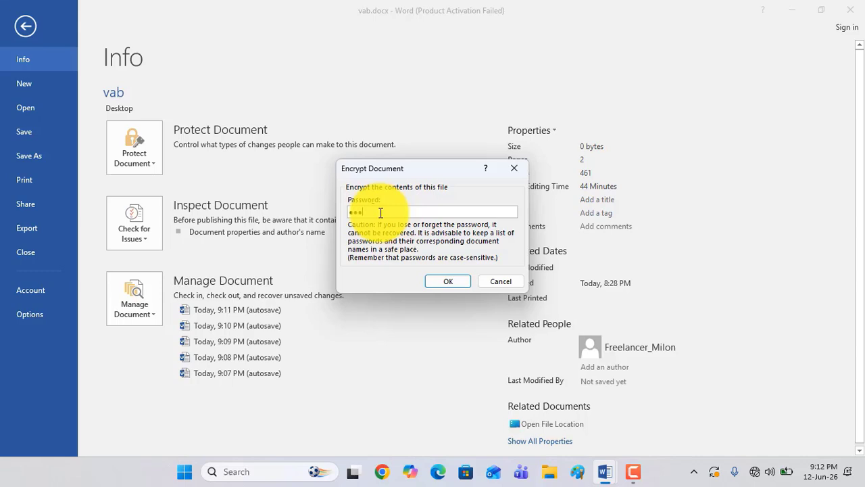
click(448, 281)
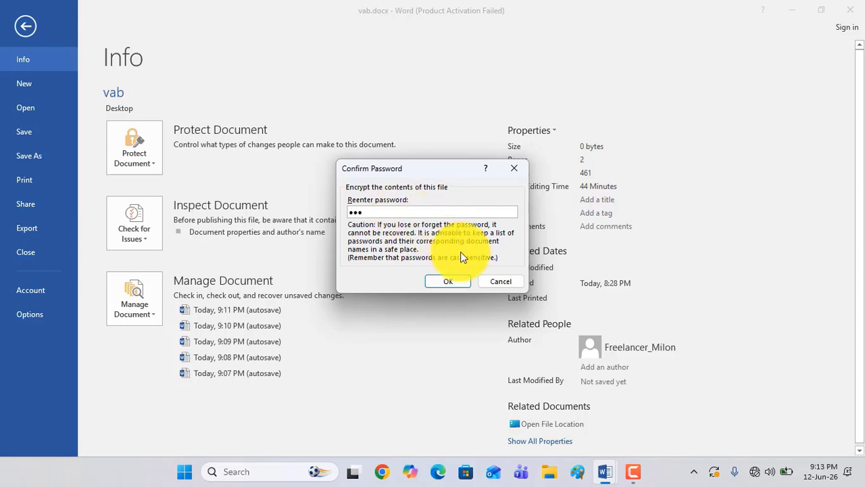
click(447, 281)
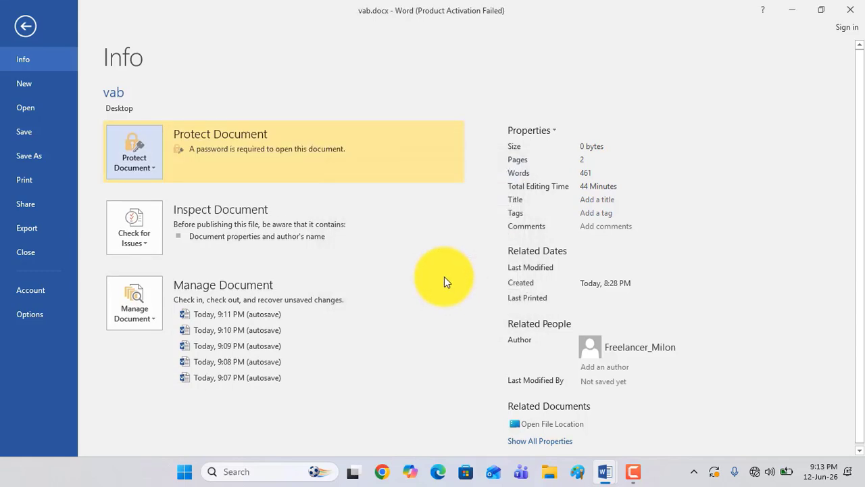
click(13, 24)
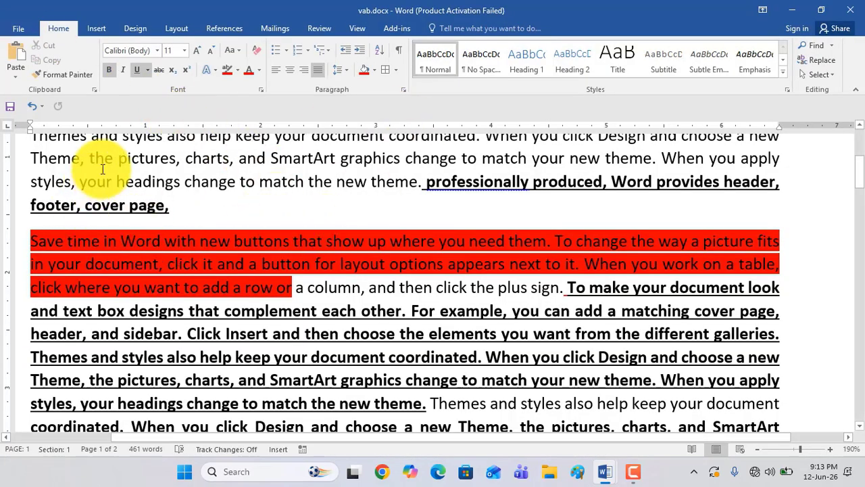
Close vab.docx with its changes saved, and close the remaining unsaved document without saving it
click(850, 9)
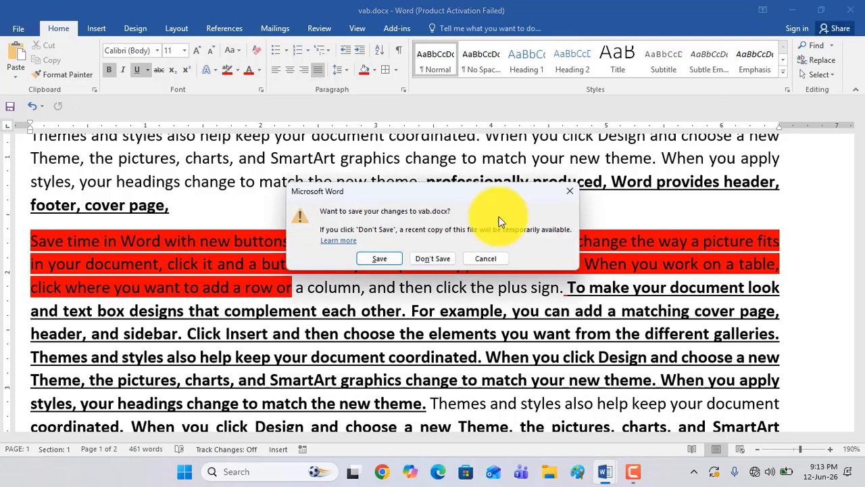
click(374, 259)
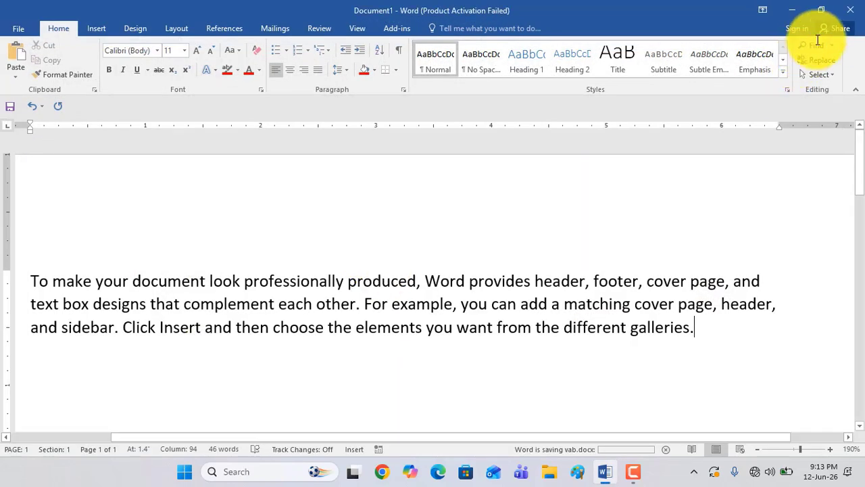
click(846, 11)
click(432, 258)
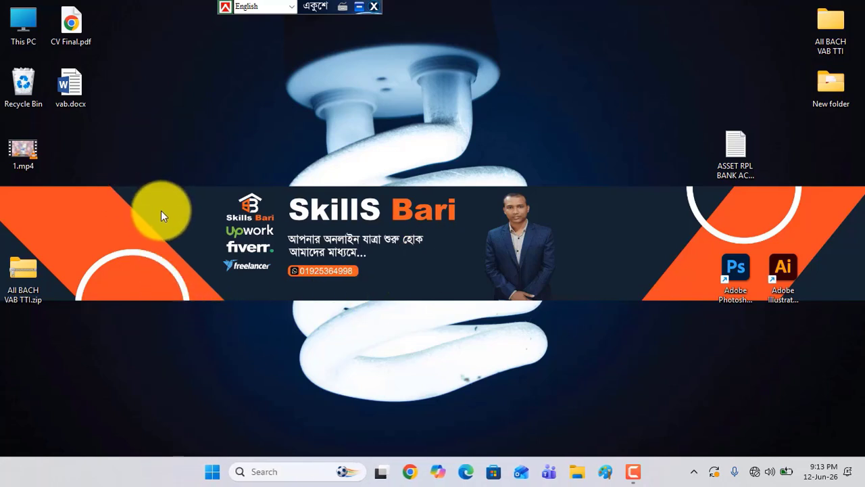
Open vab.docx from the desktop by entering the document password, and dismiss the activation wizard
double_click(71, 84)
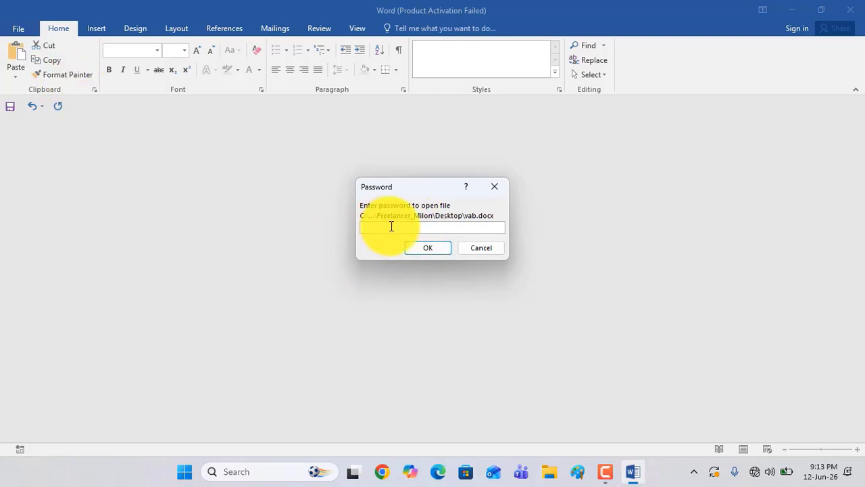
click(427, 248)
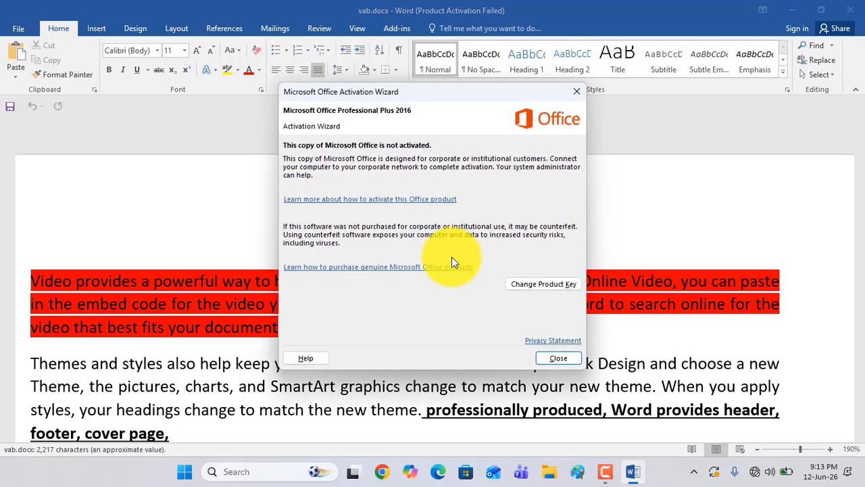
click(559, 357)
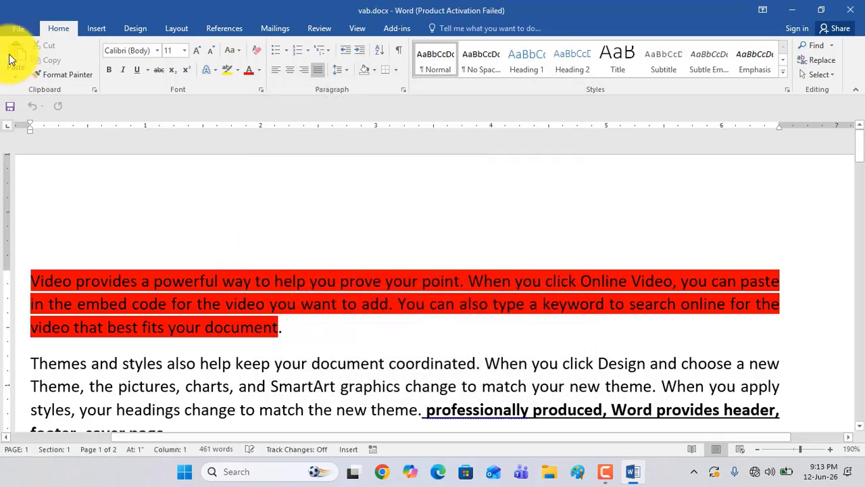
Remove the document's encryption by clearing its password in the Encrypt Document settings, and return to the text
click(9, 26)
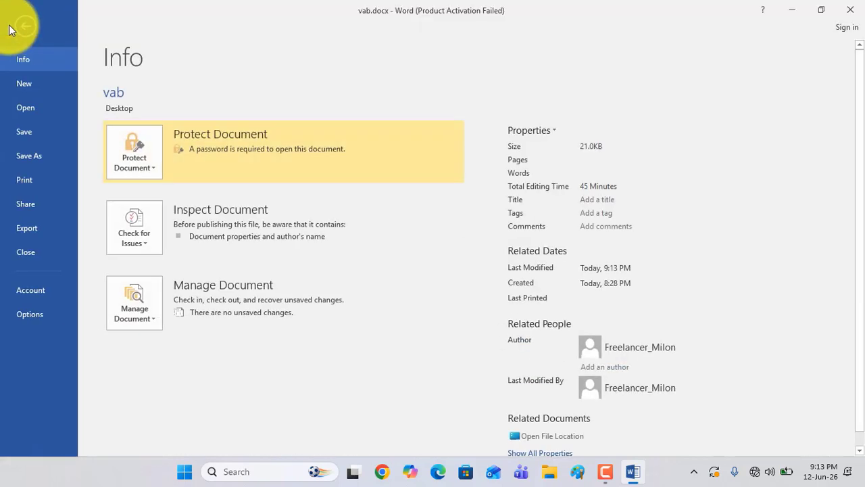
click(150, 166)
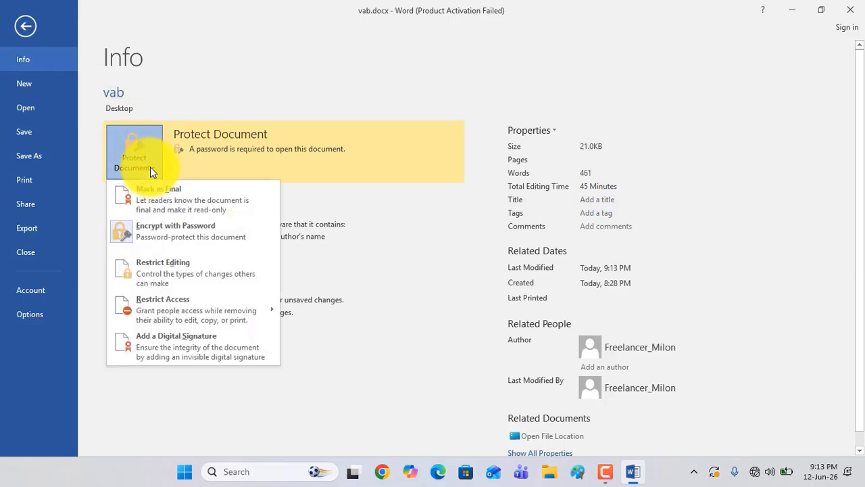
click(163, 235)
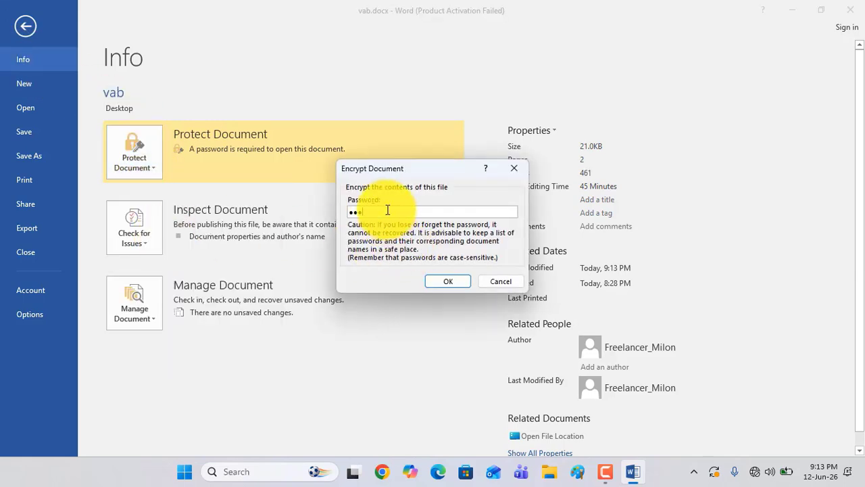
drag(386, 210, 345, 210)
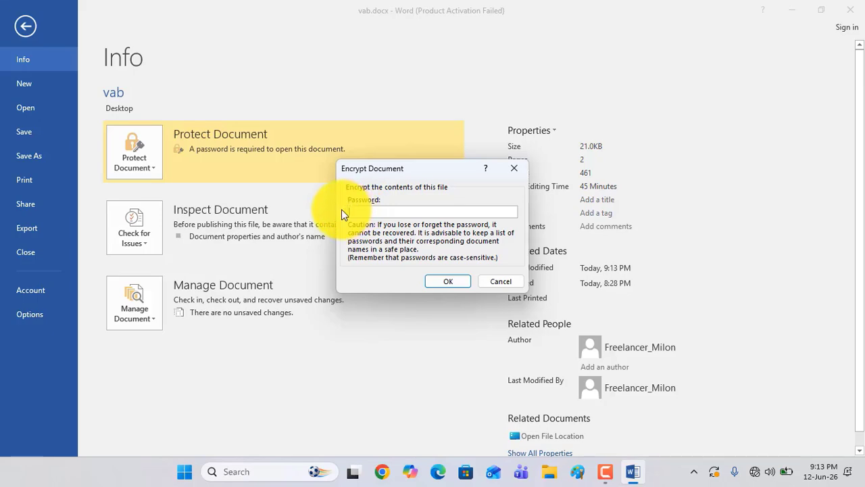
key(BackSpace)
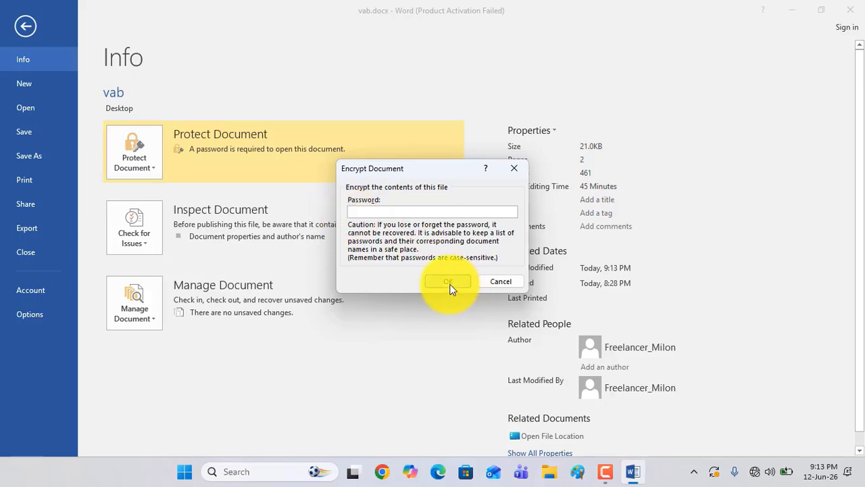
click(450, 287)
click(25, 26)
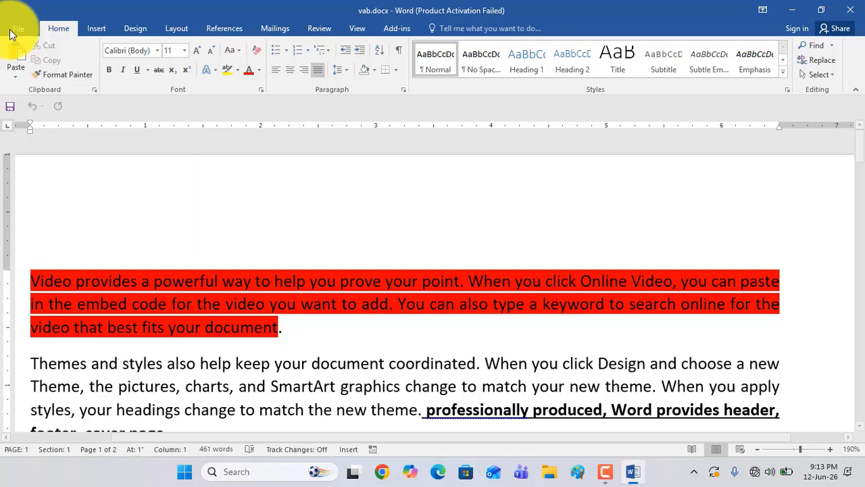
Close vab.docx with its changes saved, and reopen it from the desktop to check its protection on the Info page
click(849, 9)
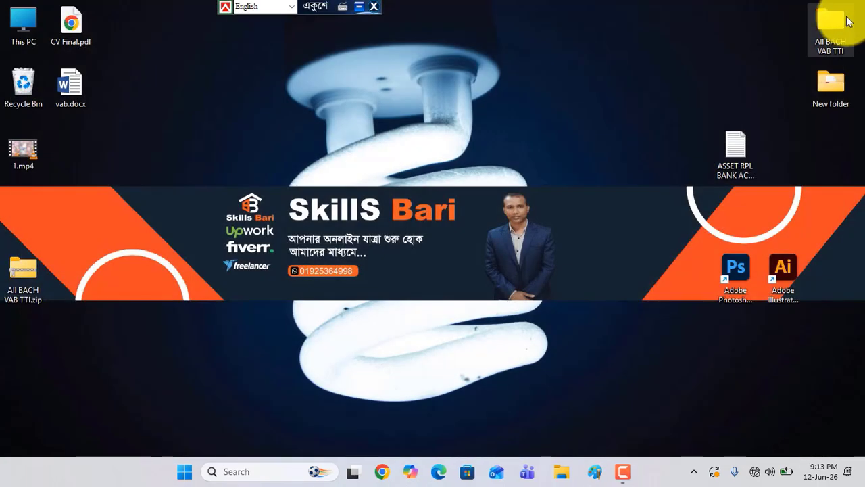
double_click(75, 94)
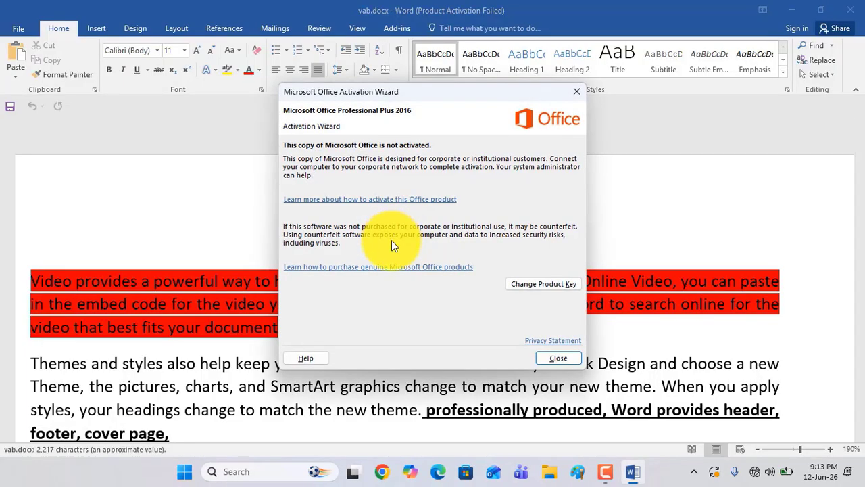
click(558, 357)
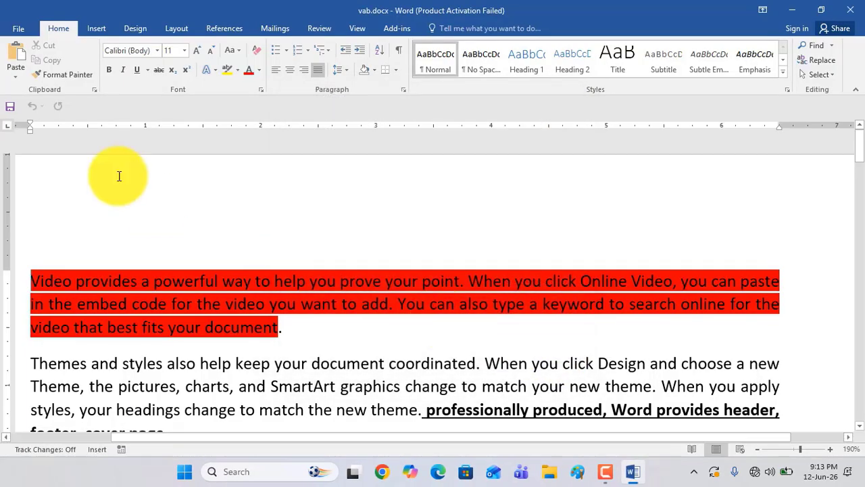
click(20, 23)
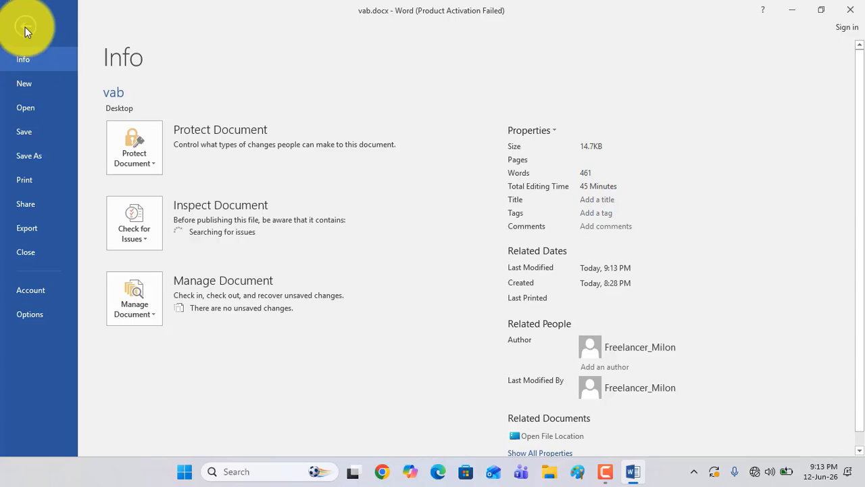
click(27, 30)
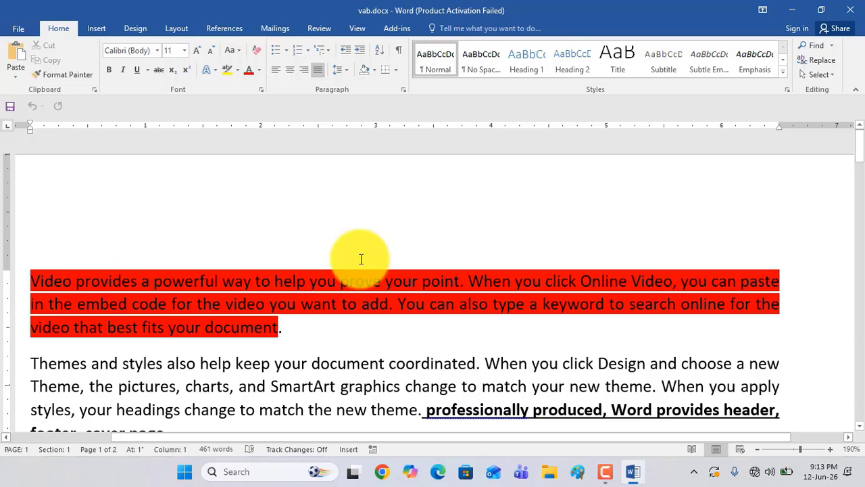
Show the desktop, view the file types it offers for creating new items, and return to vab.docx
click(792, 10)
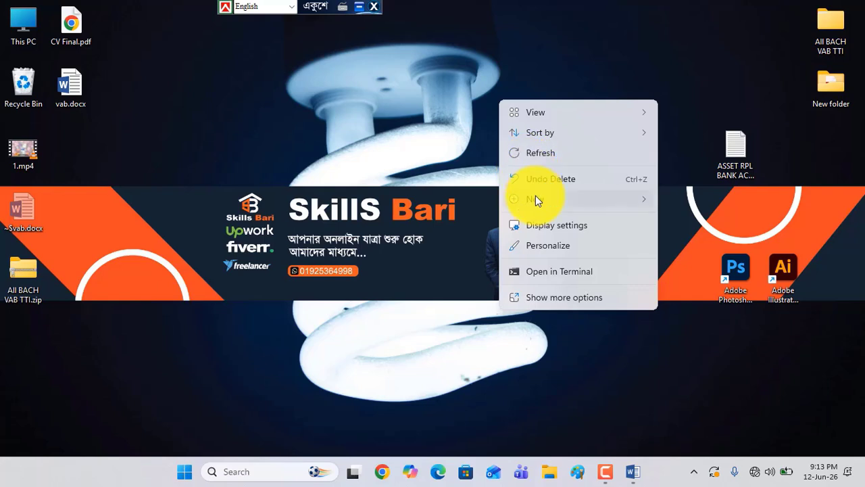
mouse_move(535, 196)
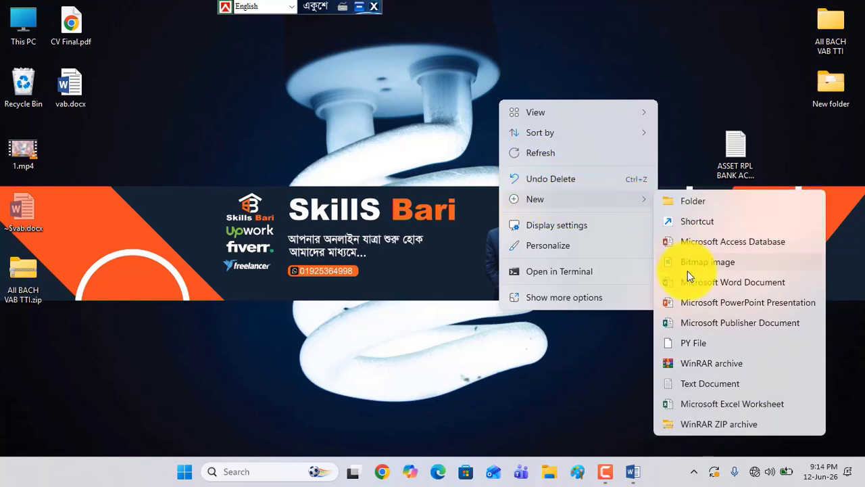
click(456, 175)
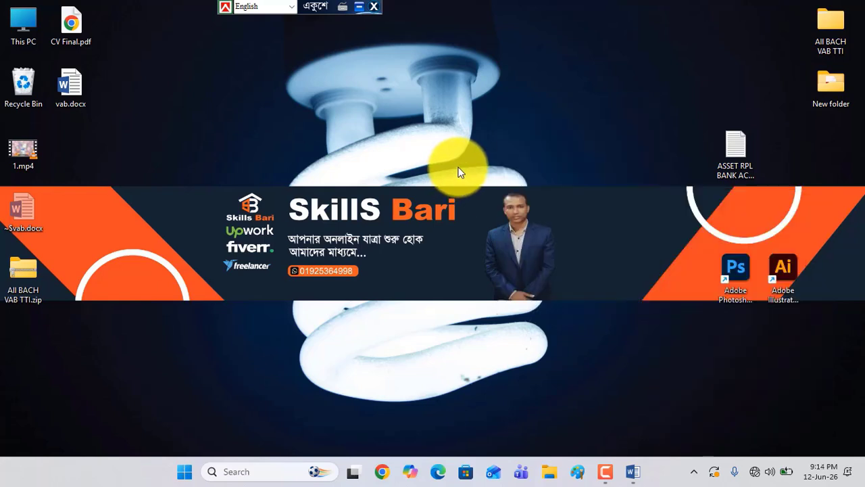
click(639, 467)
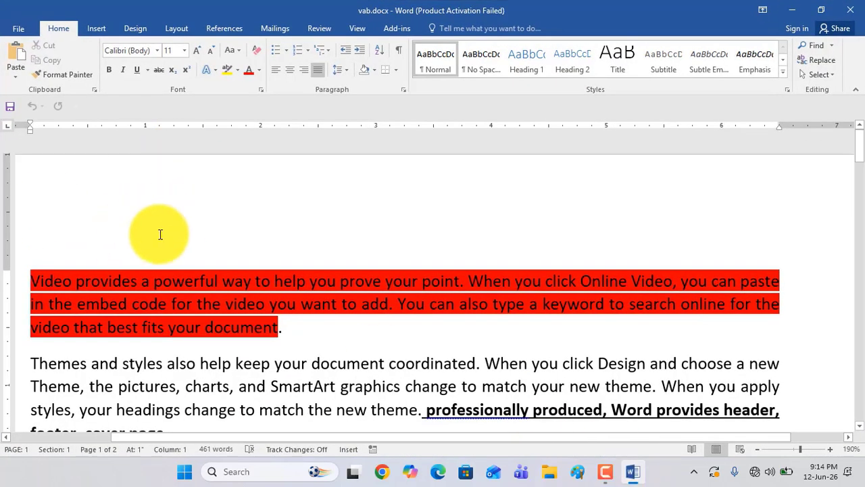
Browse the featured templates for new documents and create a blank document
click(22, 28)
click(29, 84)
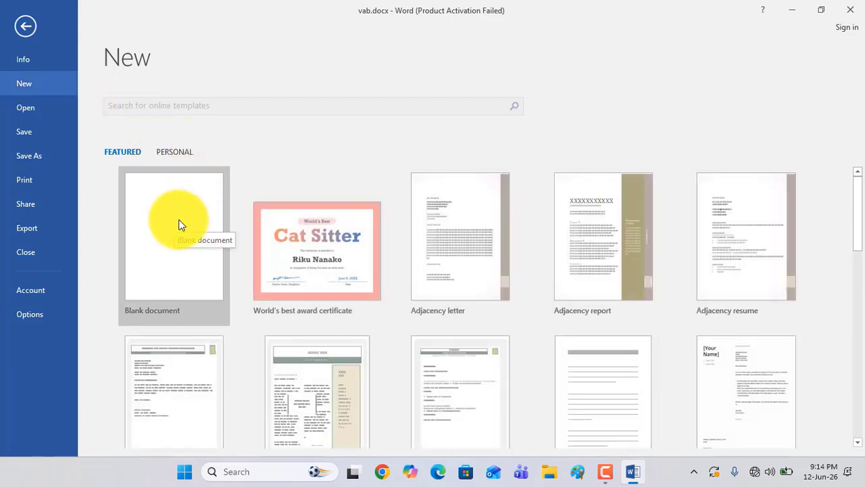
scroll(178, 222, down, 2)
scroll(168, 219, up, 1)
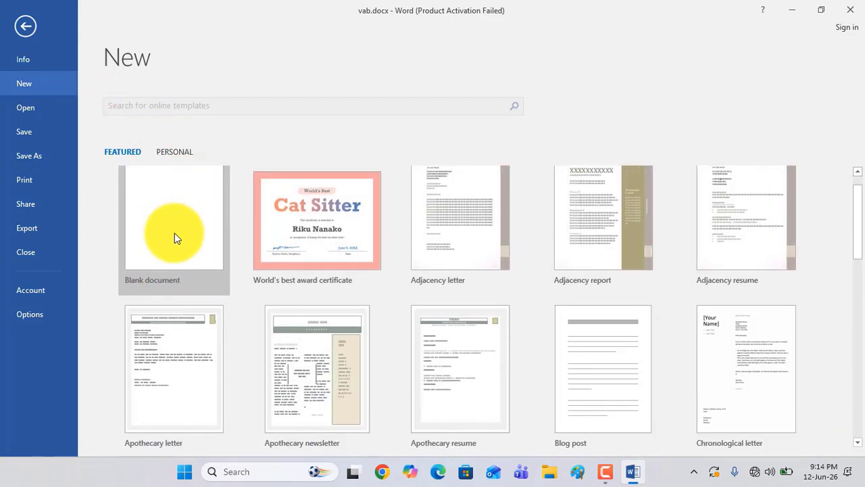
click(175, 232)
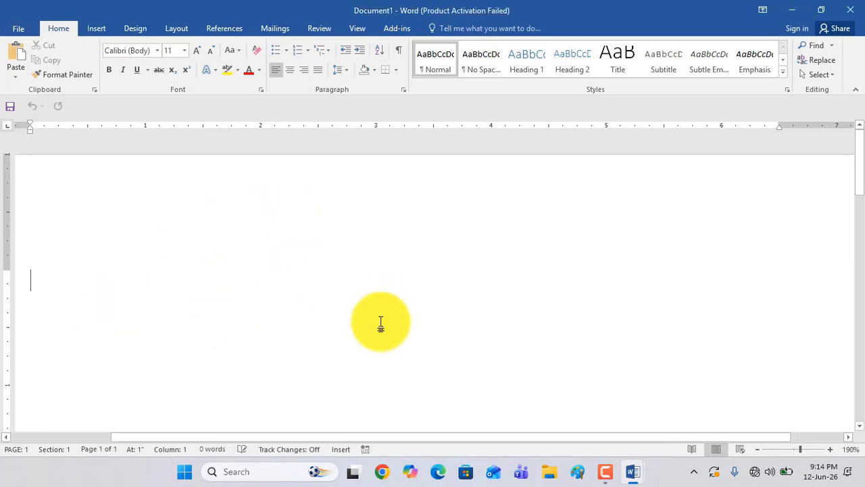
Create a new document from the Essential report template
click(21, 30)
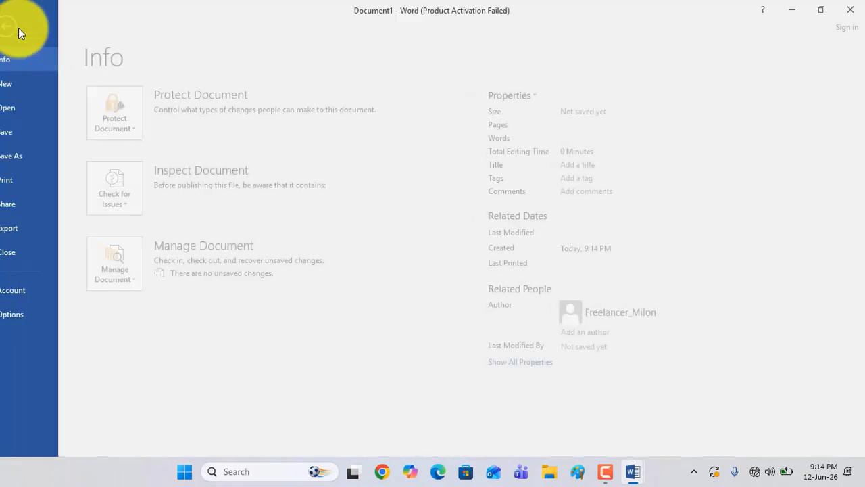
click(31, 83)
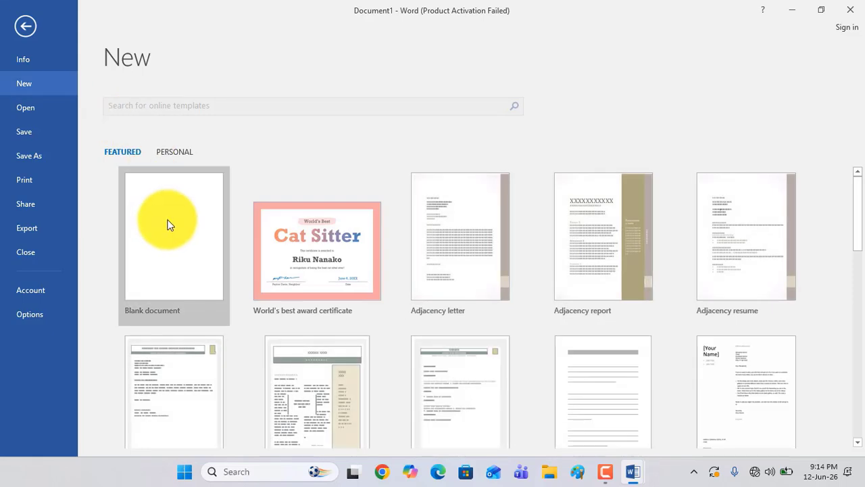
scroll(628, 244, down, 3)
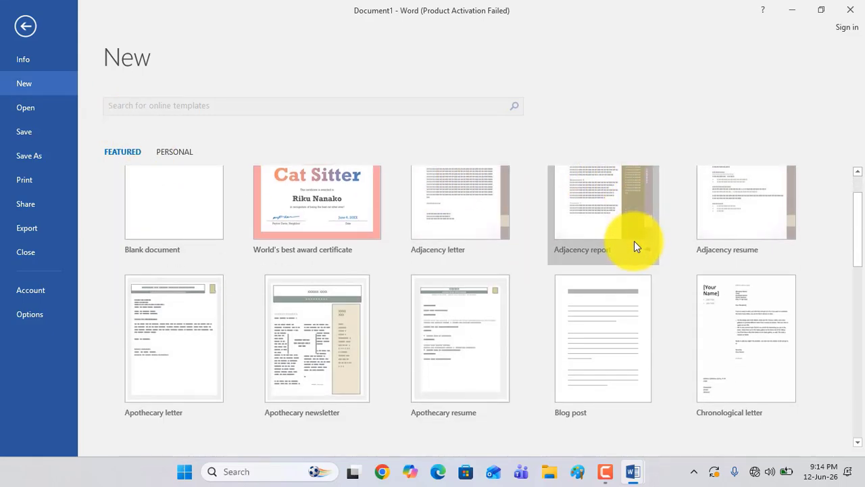
scroll(608, 265, down, 3)
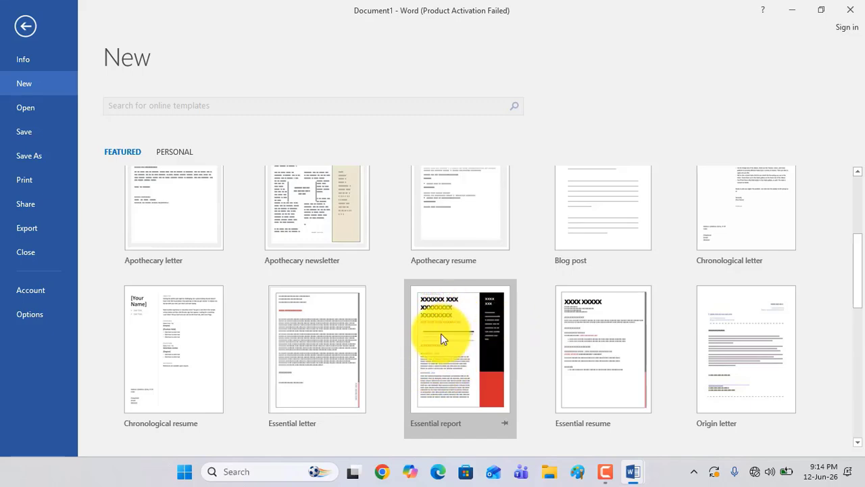
double_click(466, 333)
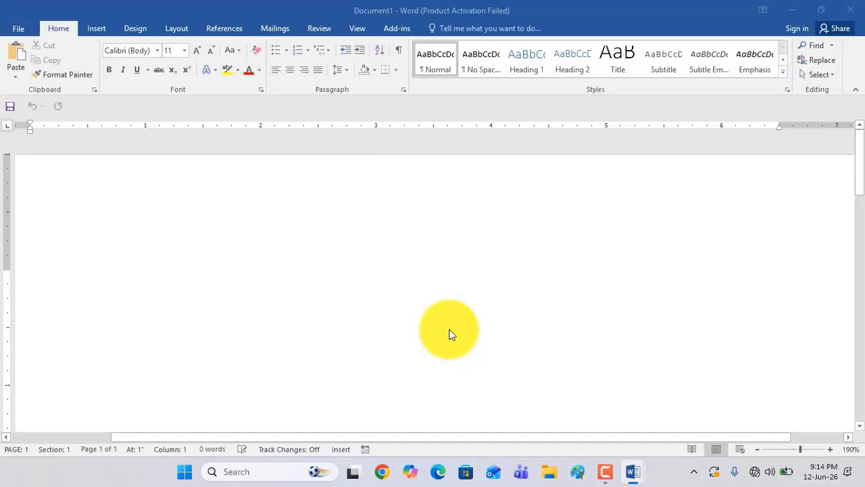
Zoom the report out to 120% and look through its cover and second page
scroll(427, 307, down, 10)
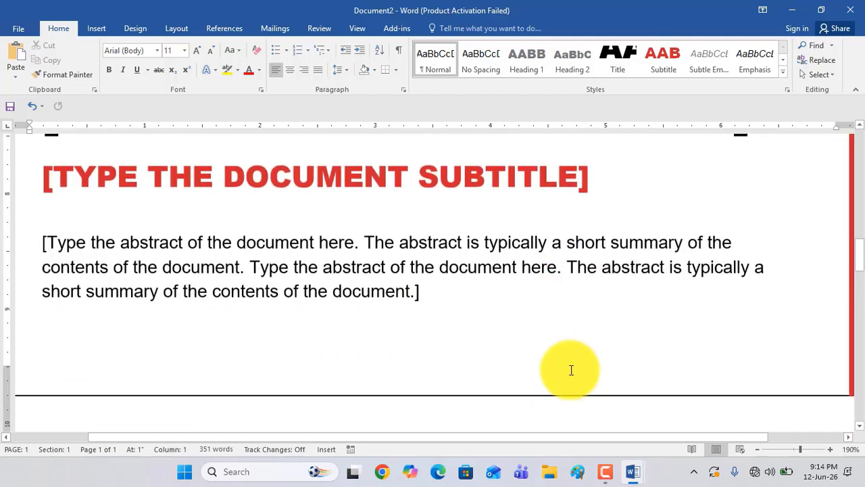
click(760, 450)
click(760, 450)
click(760, 449)
click(760, 449)
click(760, 450)
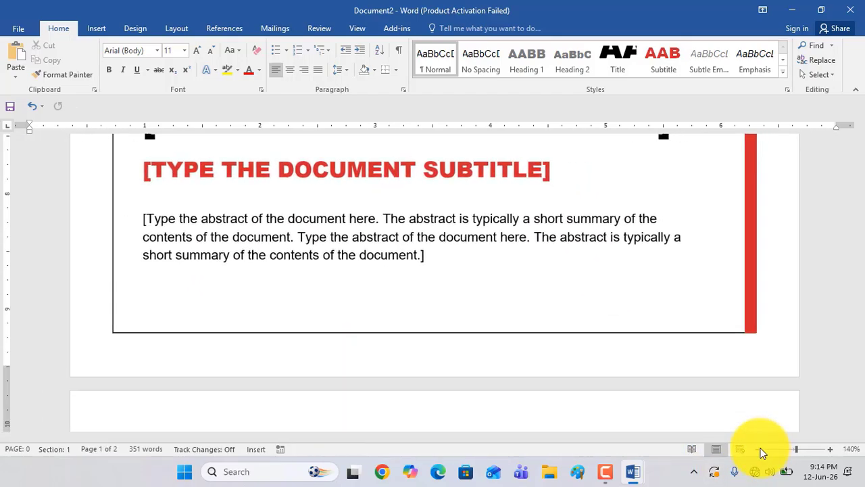
click(759, 450)
click(760, 449)
scroll(352, 288, up, 10)
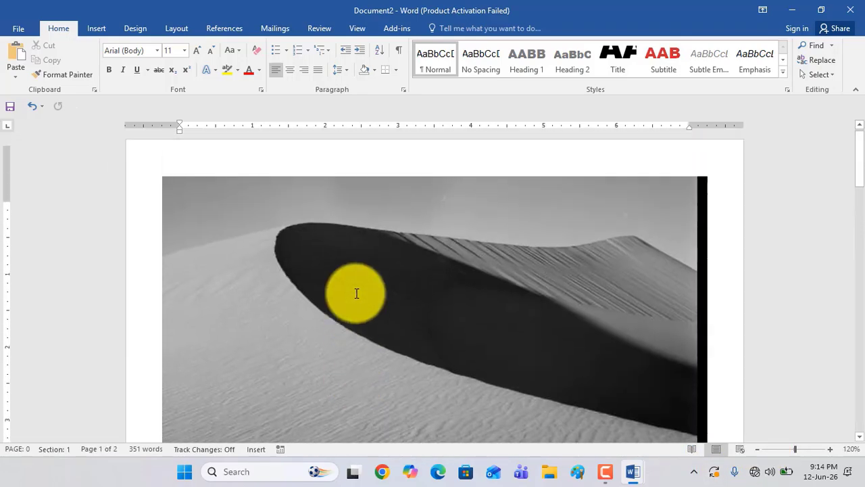
scroll(359, 297, down, 8)
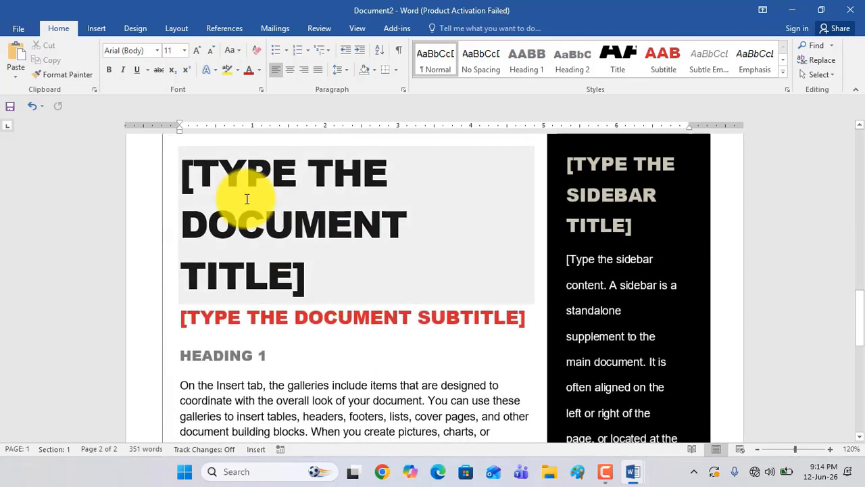
Replace the document title placeholder on the report's second page with "ZSTETETGETGDFGERVFCGTH"
click(238, 195)
text(ZSTETETGETGDFGER)
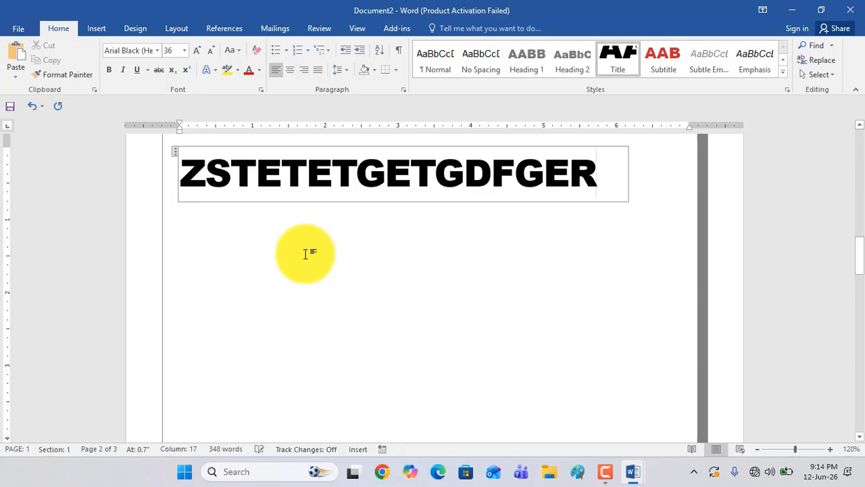
text(VFCGTH)
scroll(450, 253, down, 5)
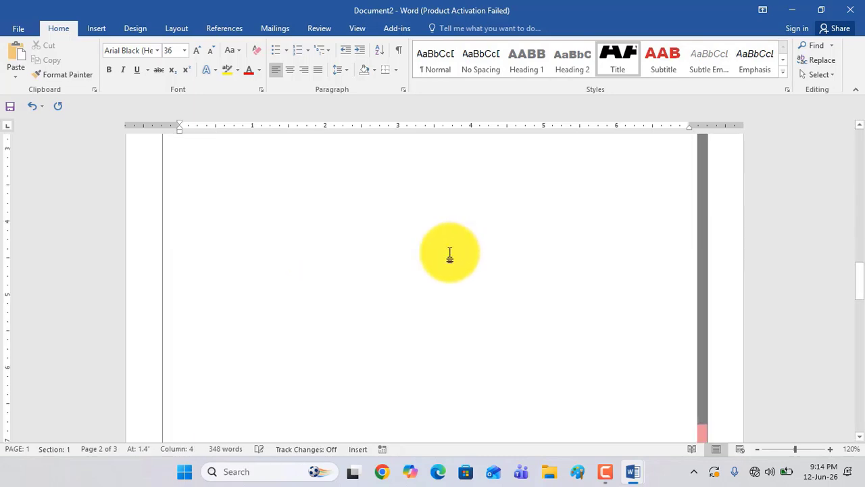
Change the report title on the second page to "ZSTETETFTT"
key(BackSpace)
key(BackSpace)
key(BackSpace)
key(BackSpace)
key(BackSpace)
key(BackSpace)
key(BackSpace)
key(BackSpace)
key(BackSpace)
key(BackSpace)
key(BackSpace)
key(BackSpace)
key(BackSpace)
key(BackSpace)
key(BackSpace)
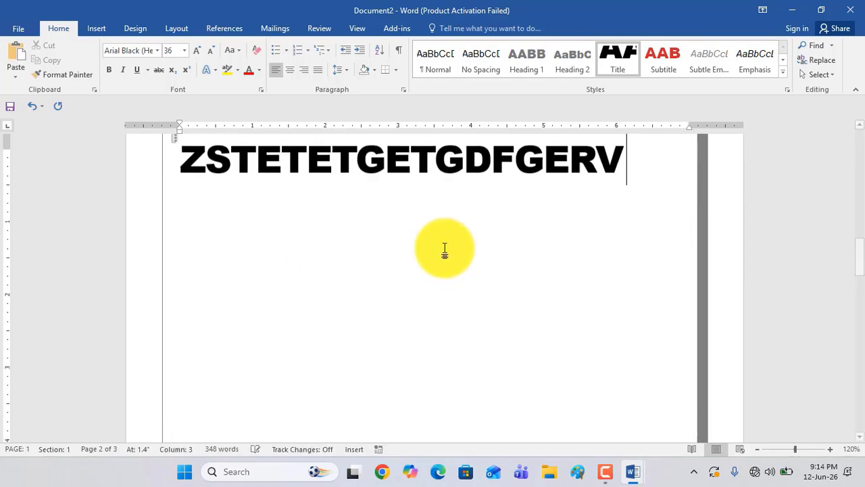
text(FT)
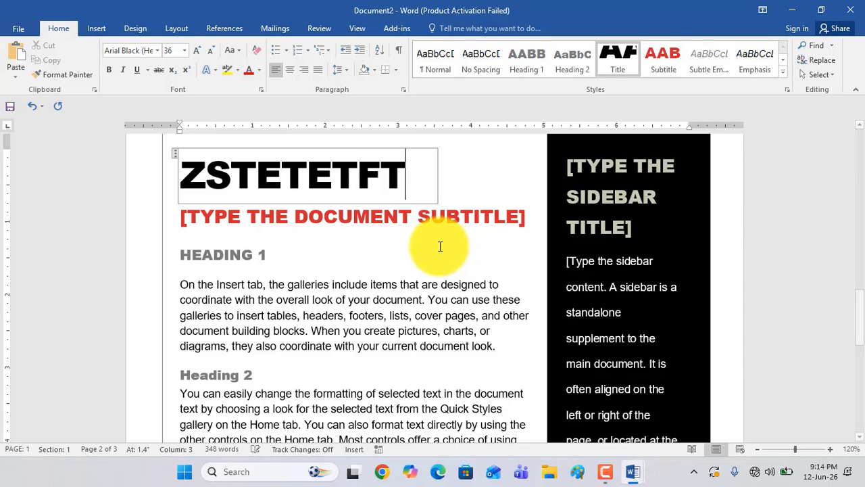
text(T)
Replace the document subtitle placeholder with "XFGDGTGTHGT"
click(276, 219)
text(XFG)
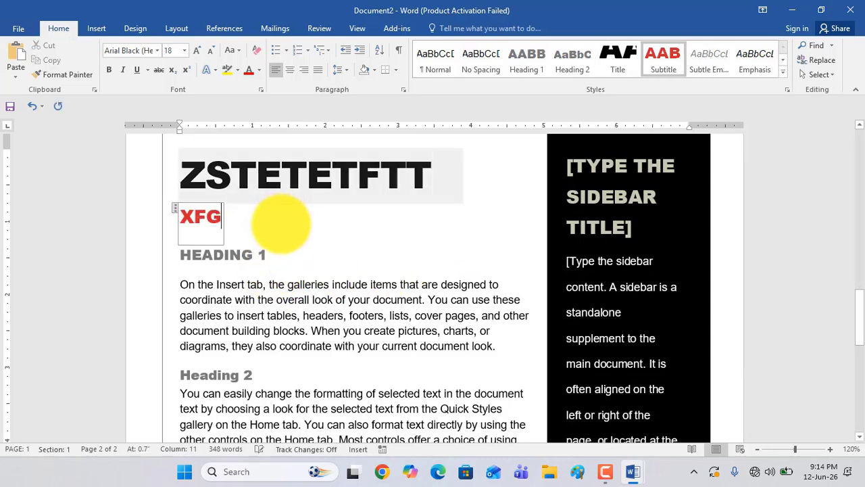
text(DGTGTHGT)
Try replacing the report's body placeholder with random sample text, and undo the replacement
click(207, 253)
text(xdvdr)
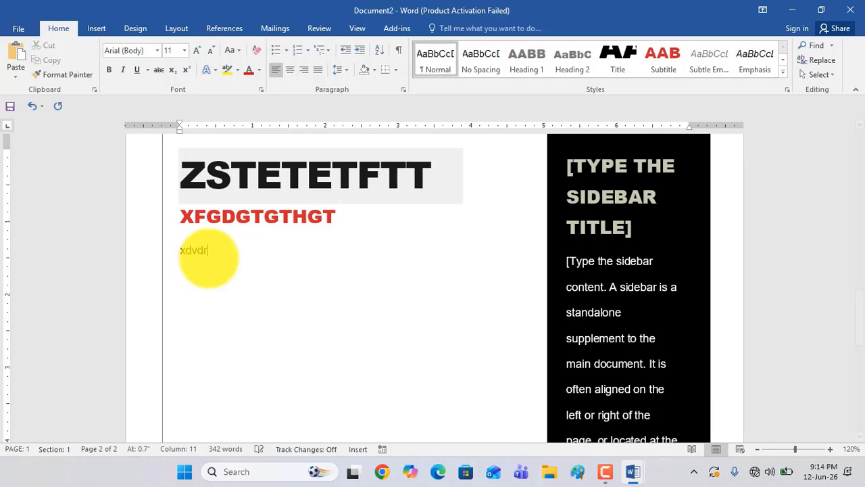
text(gdrgertdz)
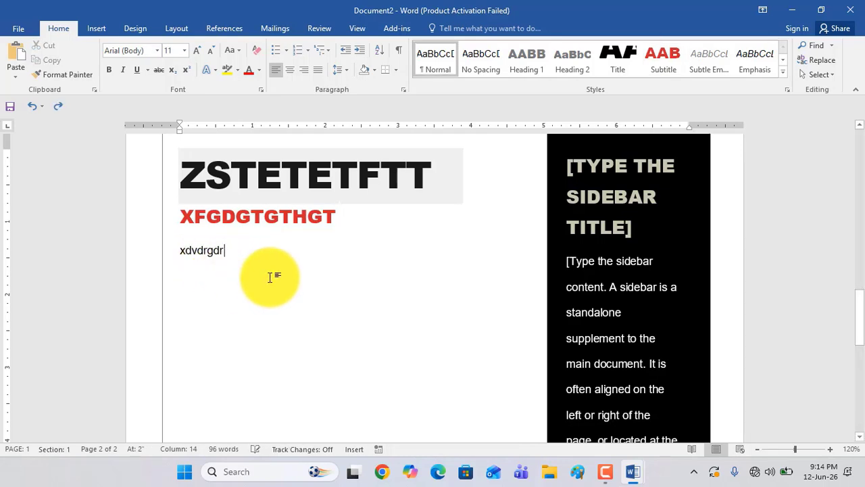
key(ctrl+z)
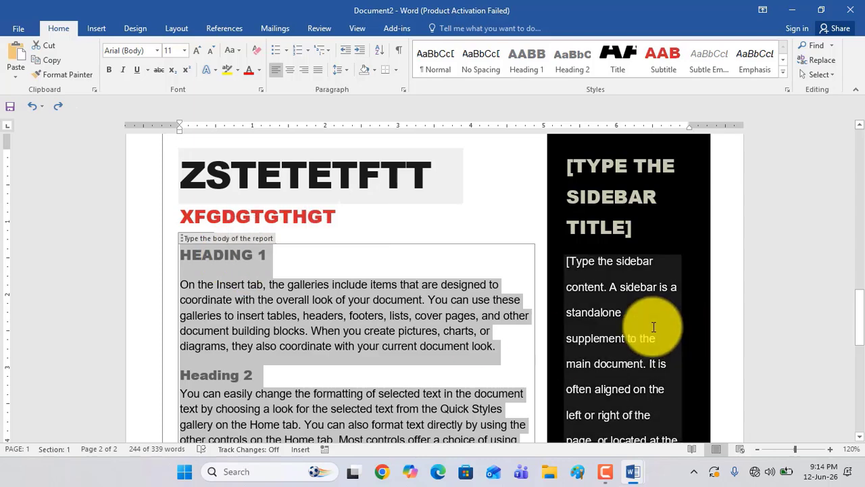
click(608, 311)
click(315, 298)
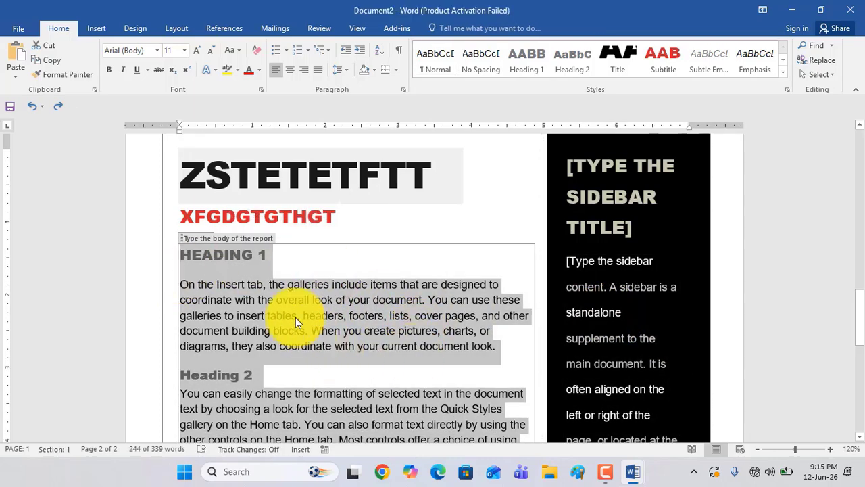
Replace the sidebar title with "ZDCSEDED" and the sidebar content with "sxasasdasx" and "MXBansx bnVZX"
click(615, 235)
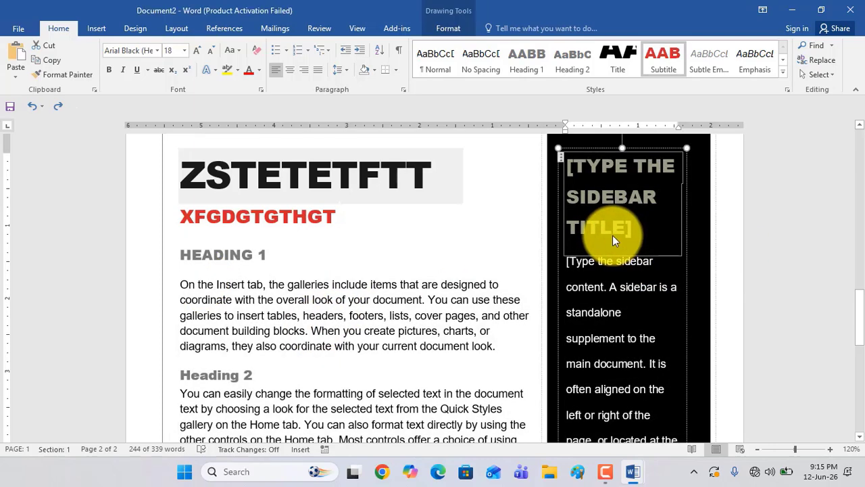
text(ZDCSEDED)
click(606, 256)
text(sx)
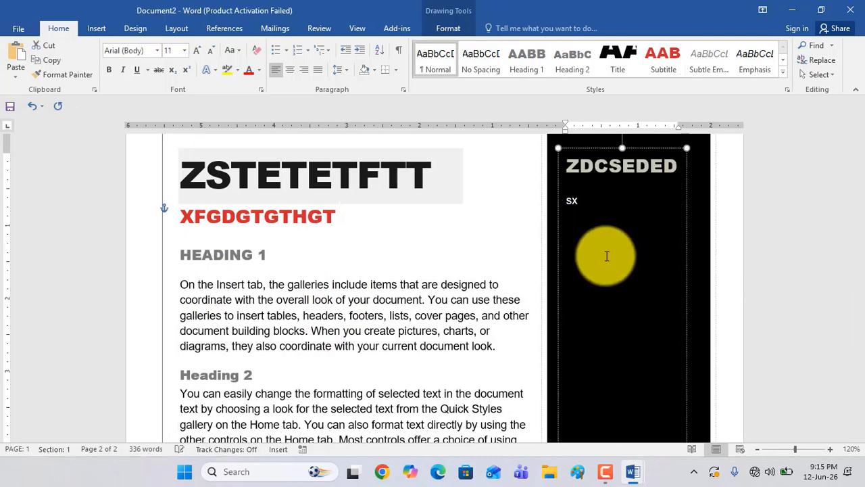
text(asasdasx )
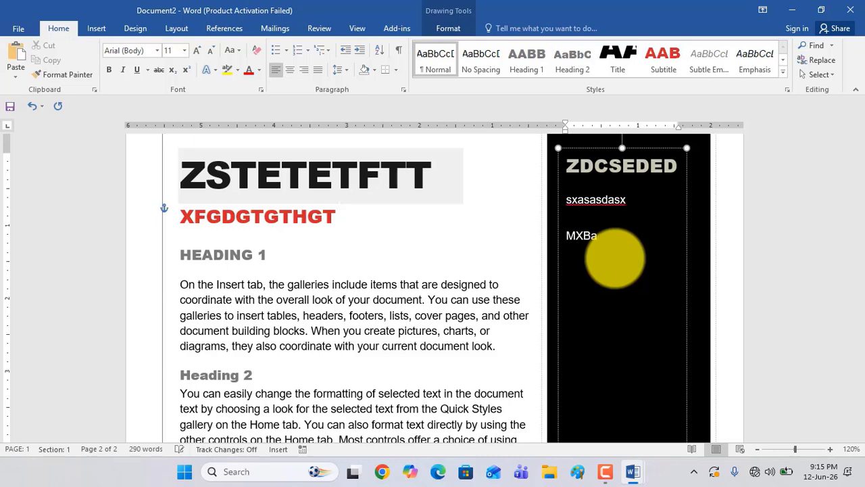
text(MXBansx bnV)
key(alt+n)
text(ZX)
key(alt+s)
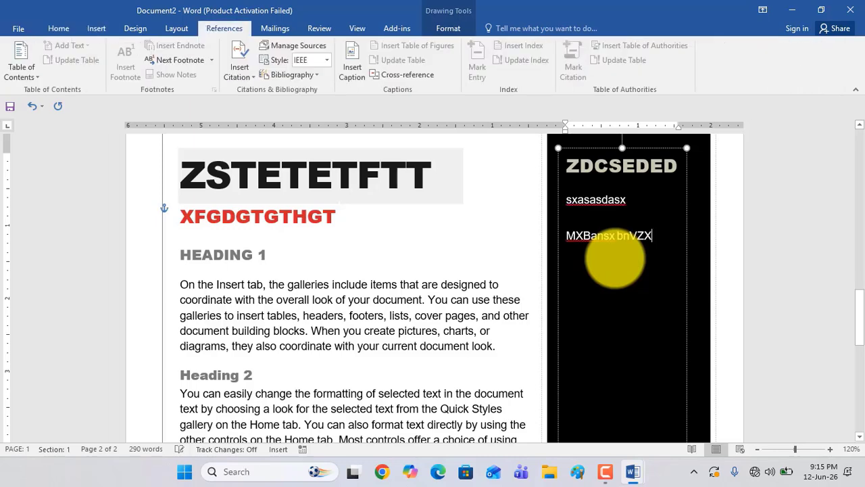
key(m)
key(alt+b)
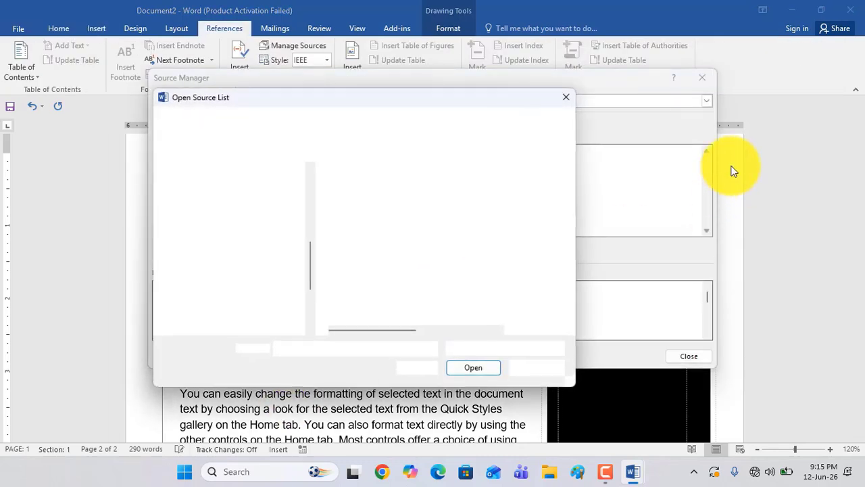
click(570, 99)
click(568, 97)
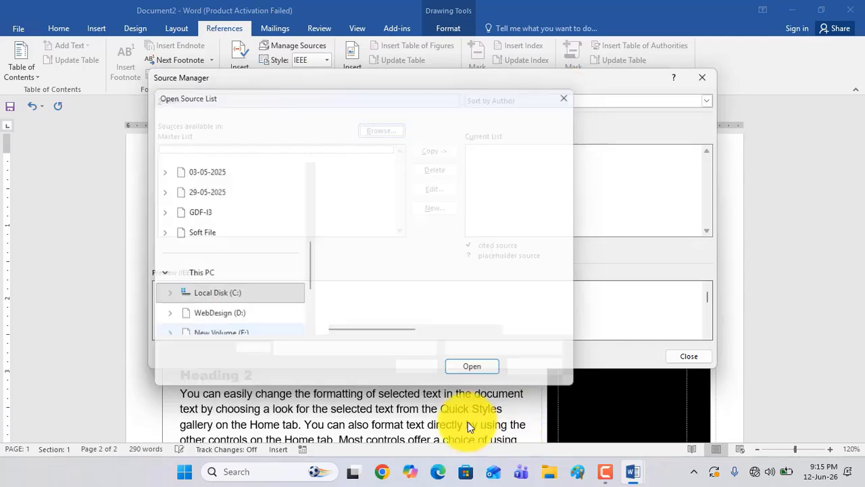
click(698, 75)
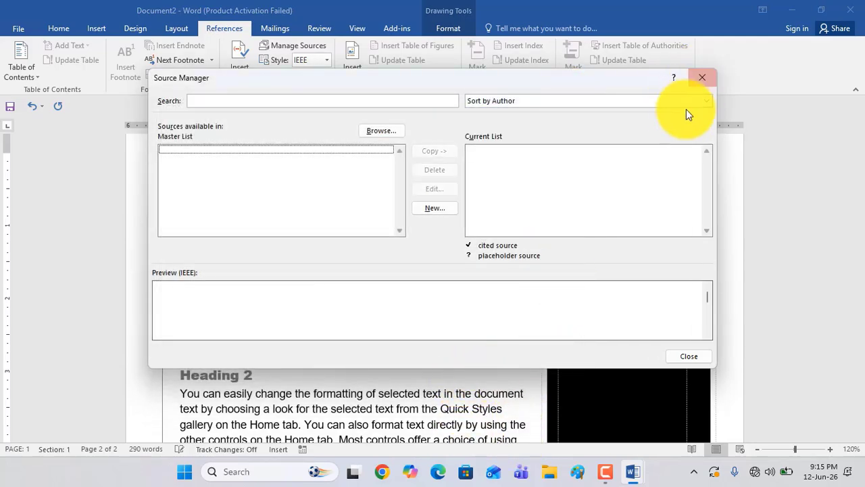
click(703, 76)
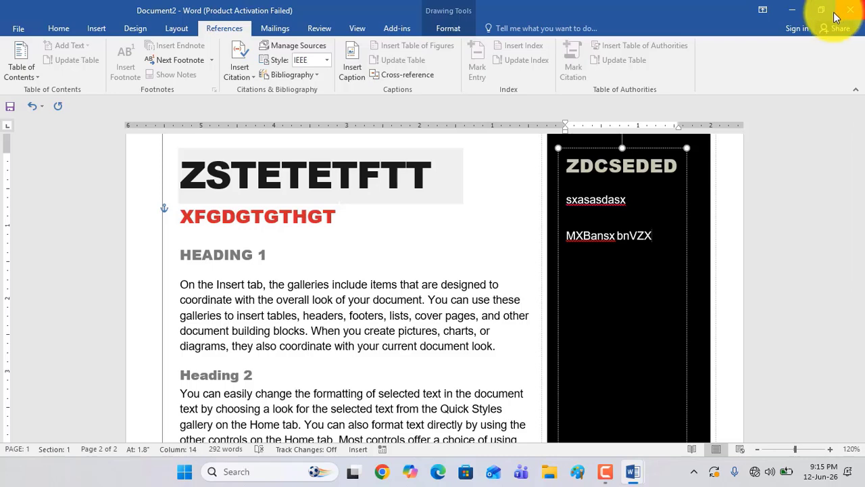
Close the report without saving its changes, and close the empty Document1
click(855, 8)
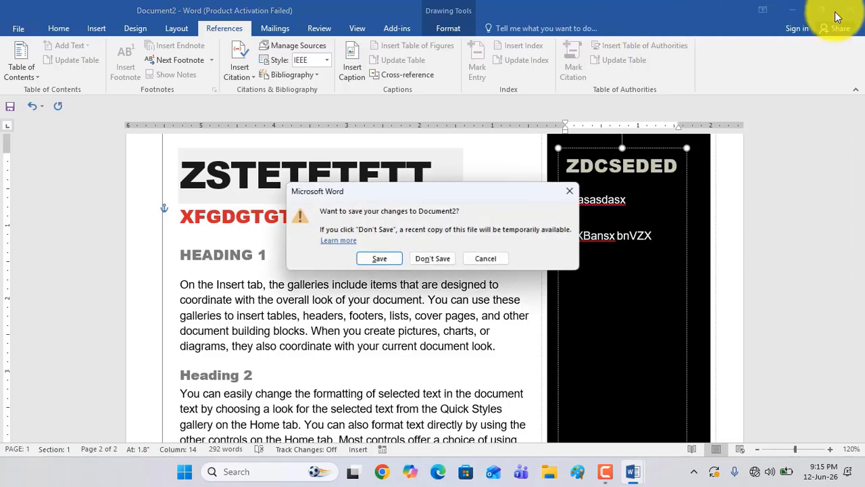
click(431, 256)
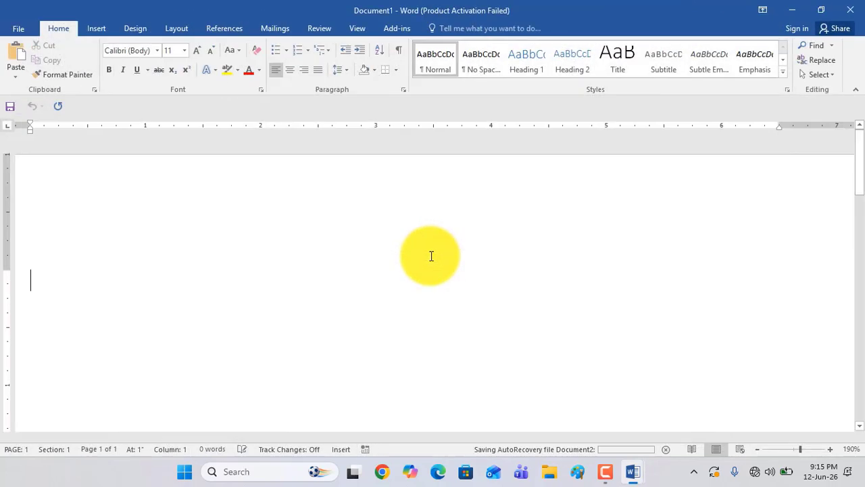
click(851, 8)
Create a blank document from the featured templates
click(13, 32)
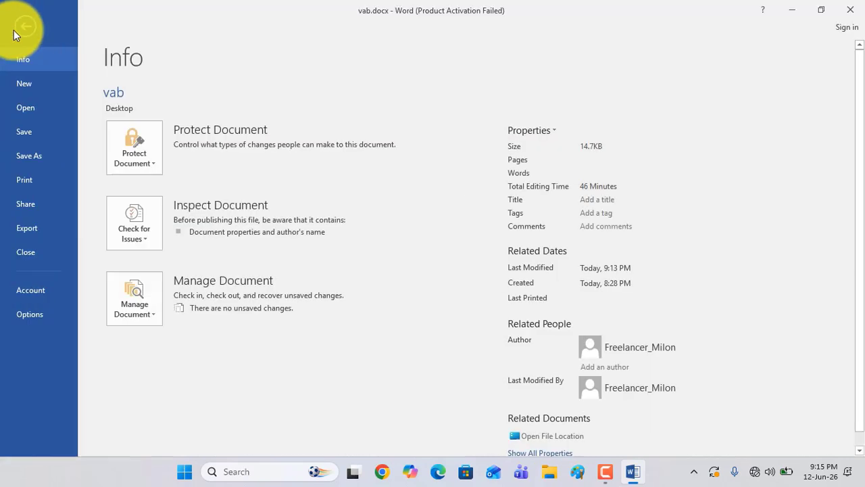
click(22, 85)
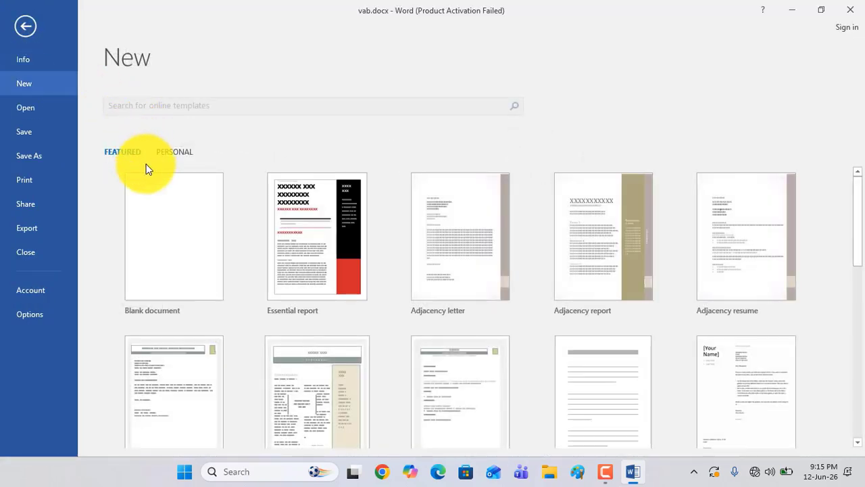
scroll(148, 237, down, 2)
scroll(155, 241, up, 2)
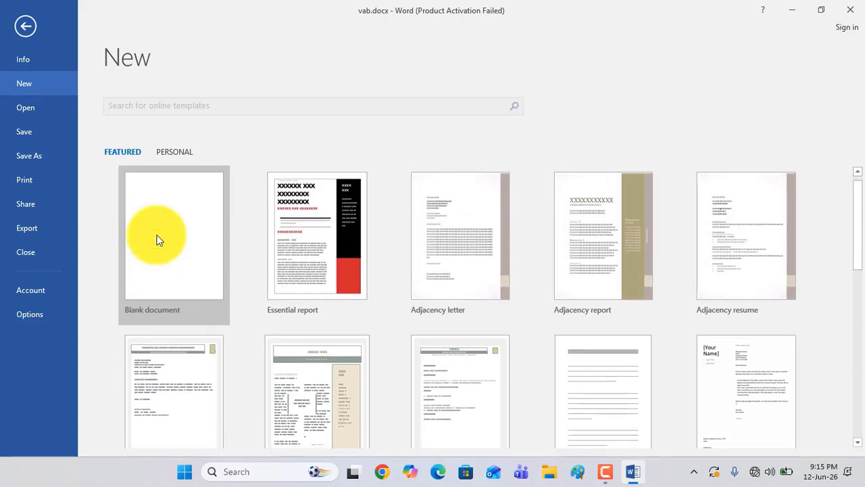
click(177, 251)
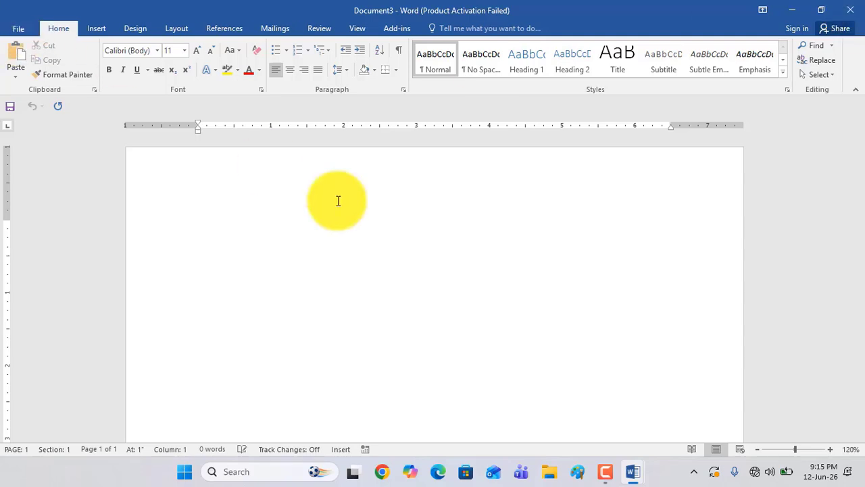
Close this blank document and create another blank one directly from vab.docx
click(858, 6)
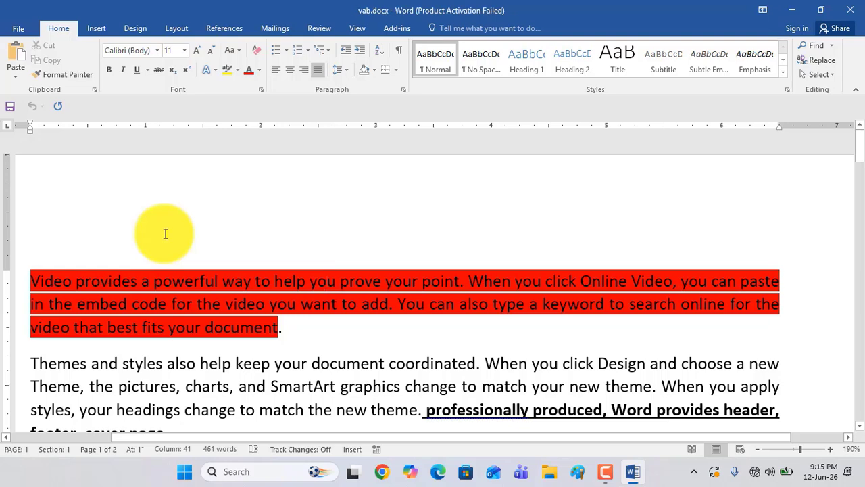
key(ctrl+n)
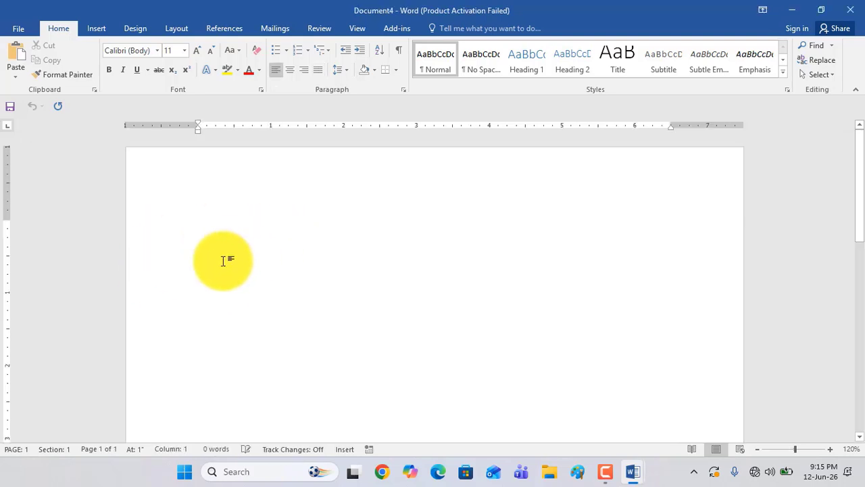
Look through the recent documents and open Training Material Distribution Sheet.docx
click(15, 30)
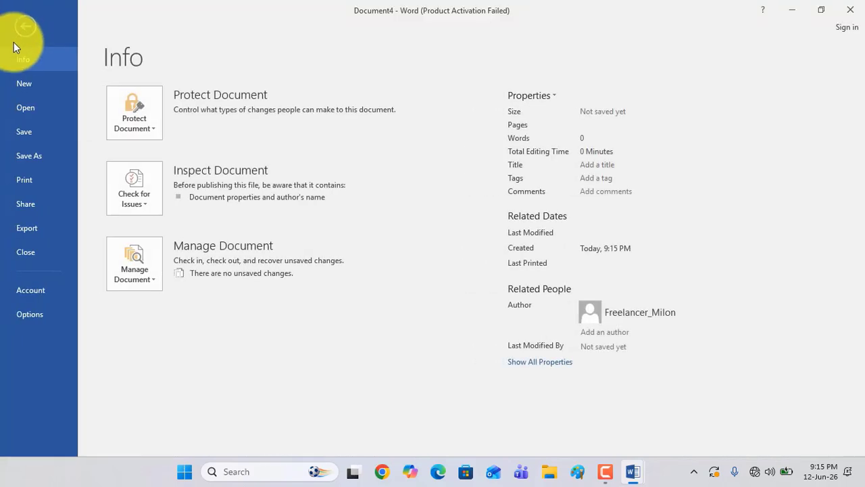
click(29, 109)
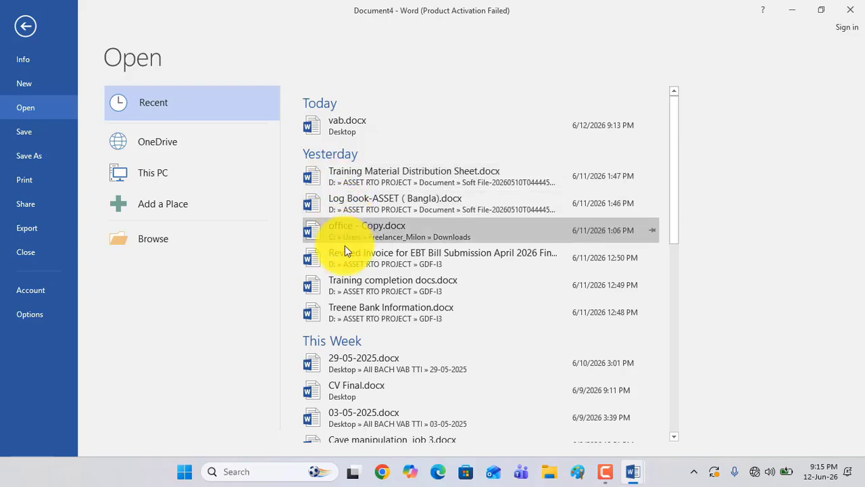
scroll(348, 291, down, 5)
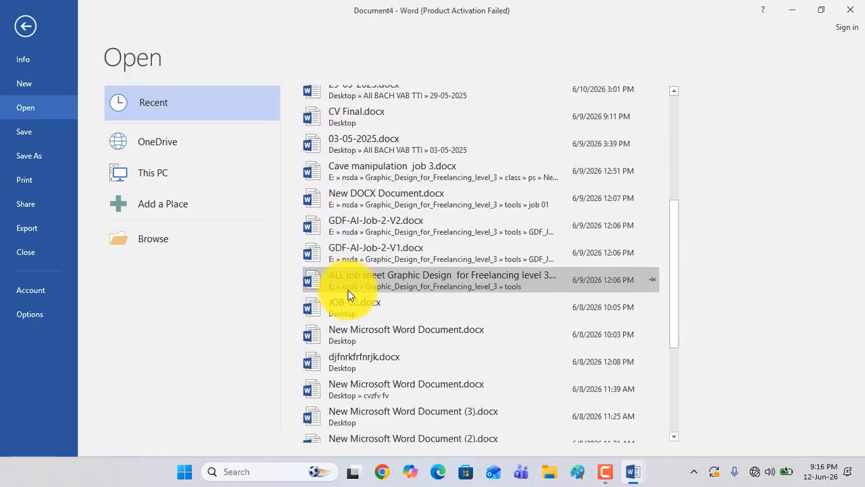
scroll(348, 292, up, 3)
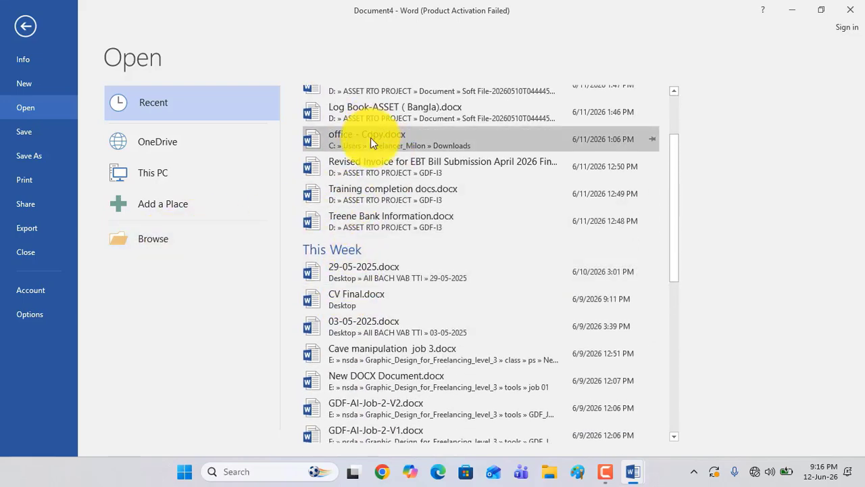
scroll(371, 139, up, 3)
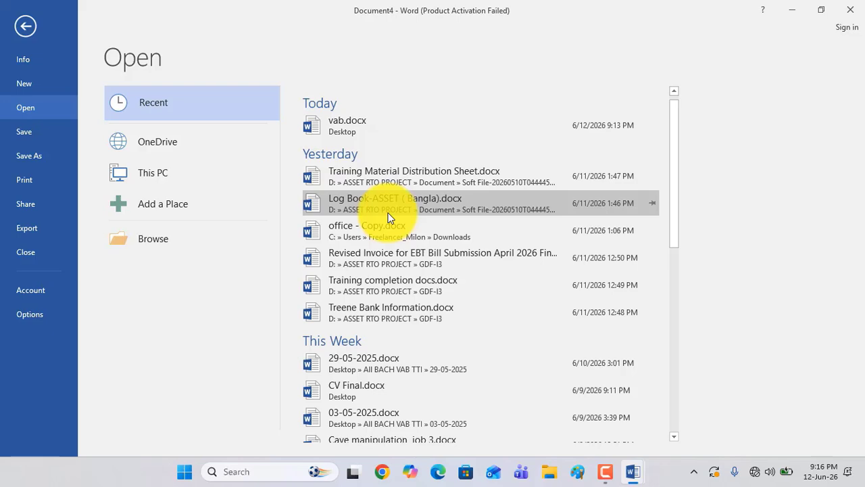
click(376, 173)
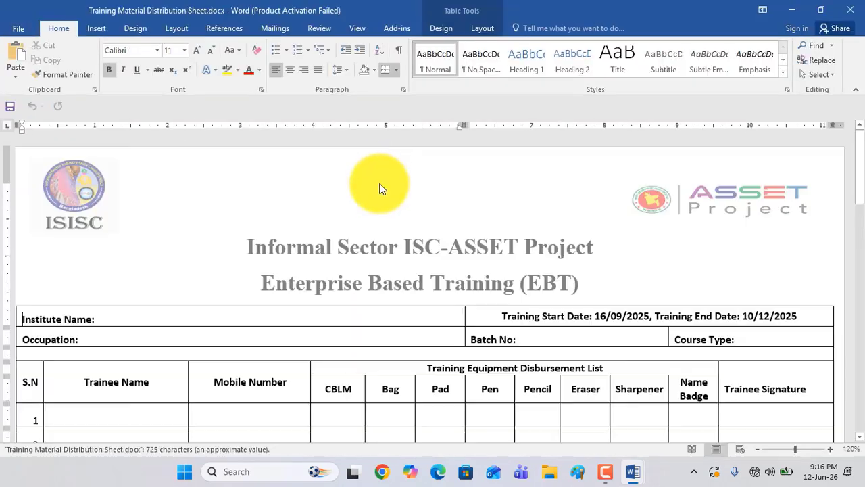
Look through the pages of the training material distribution sheet and close it
scroll(387, 236, down, 5)
scroll(388, 237, down, 10)
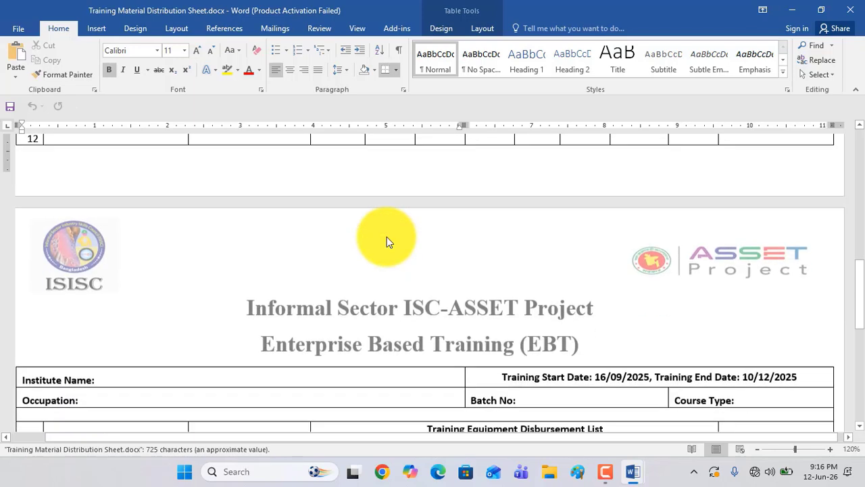
click(851, 10)
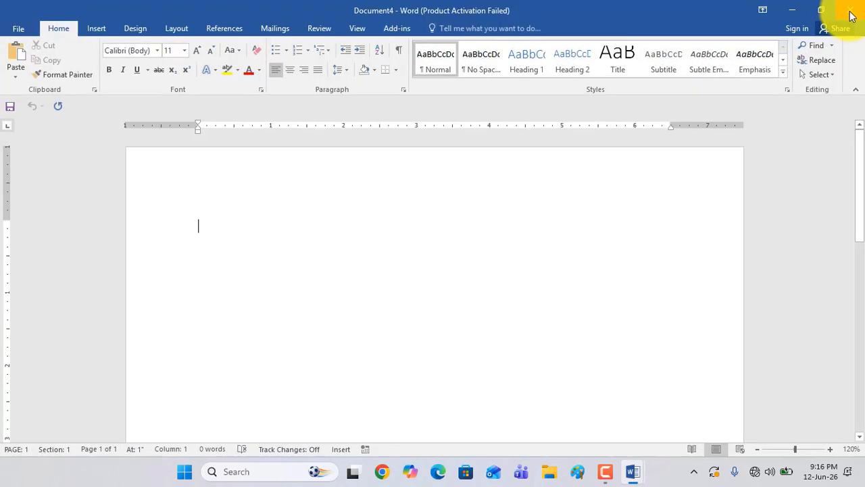
Generate sample paragraphs in the blank document with the =rand function
click(15, 29)
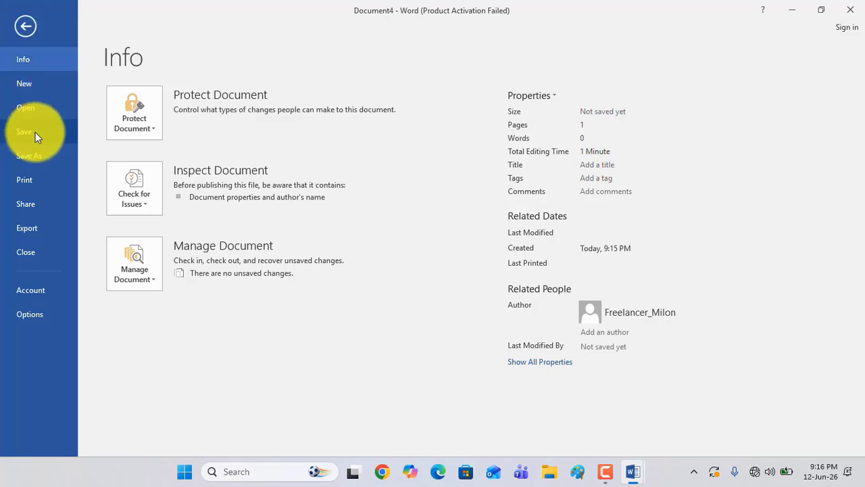
click(23, 28)
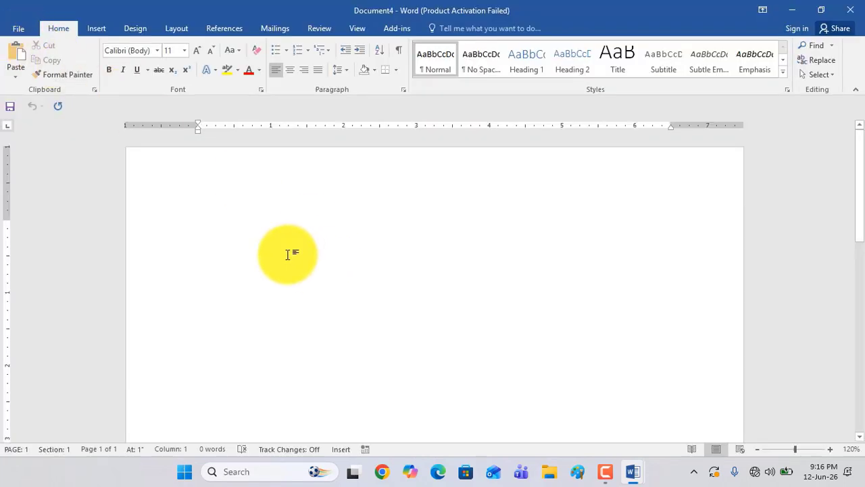
text(=rand()
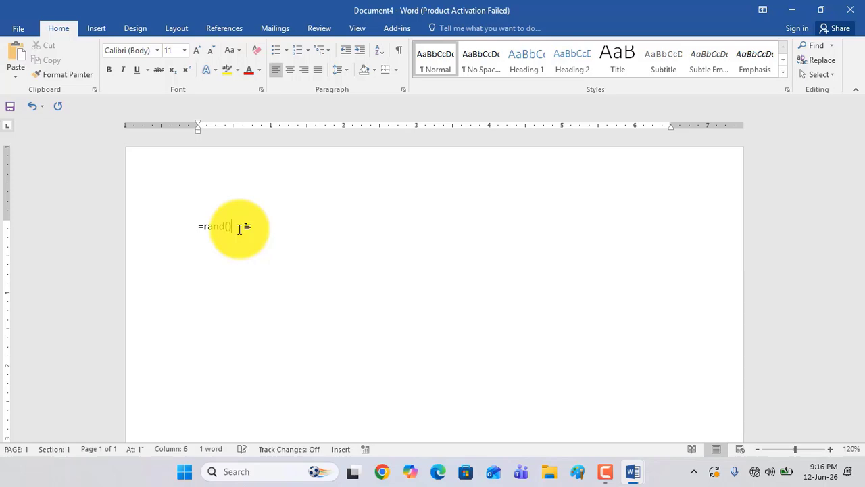
key(Return)
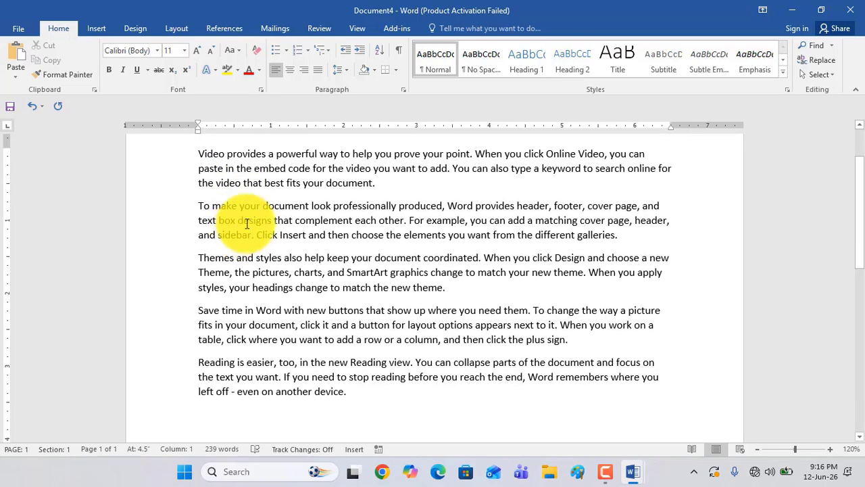
Save the new document with the sample paragraphs to the Desktop as skills.docx
scroll(406, 283, up, 1)
scroll(378, 277, down, 1)
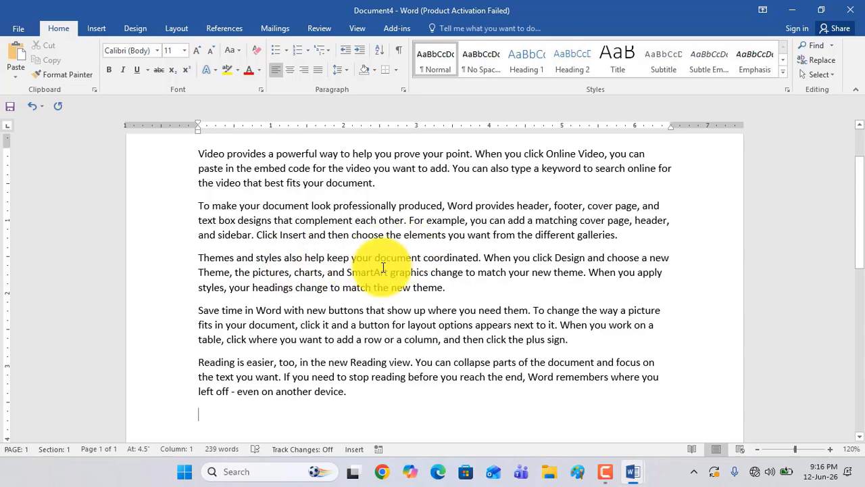
click(19, 31)
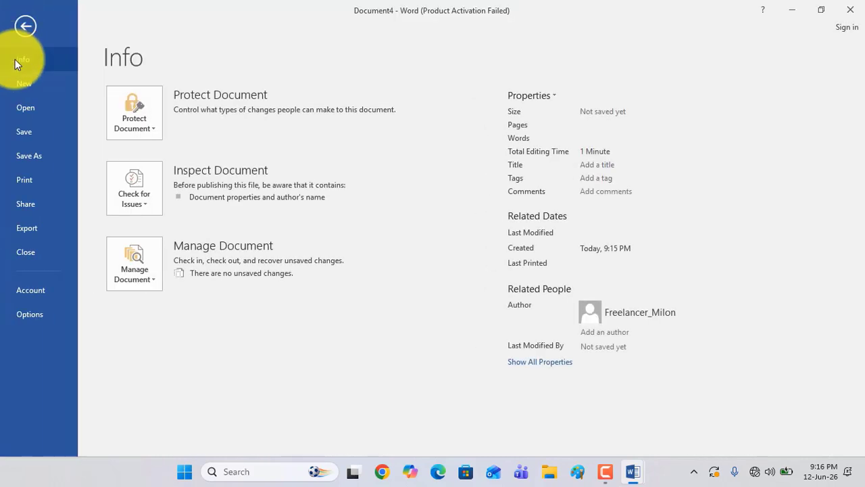
click(27, 133)
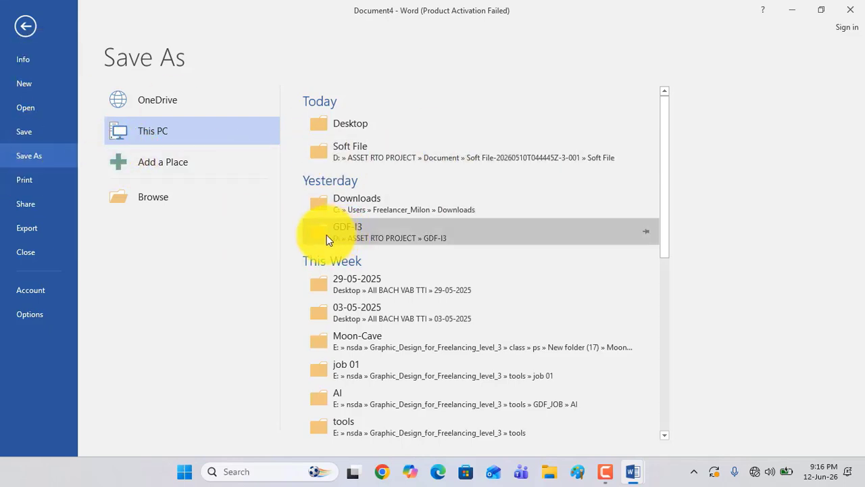
click(341, 123)
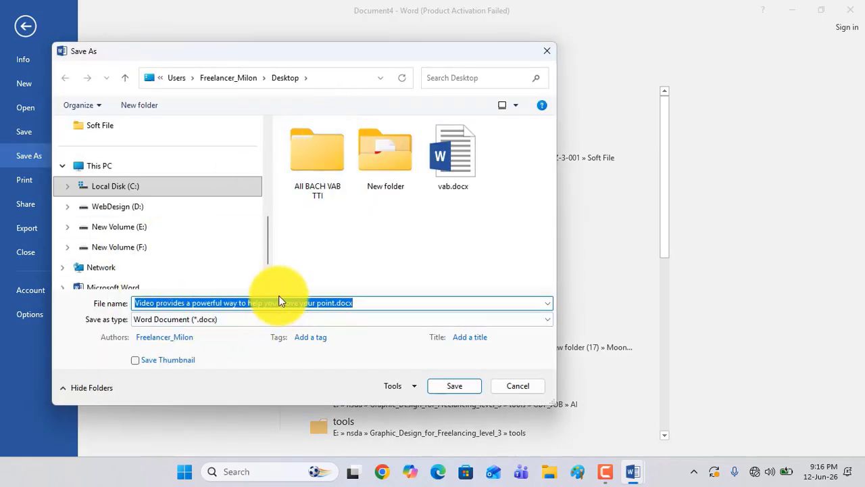
text(skills)
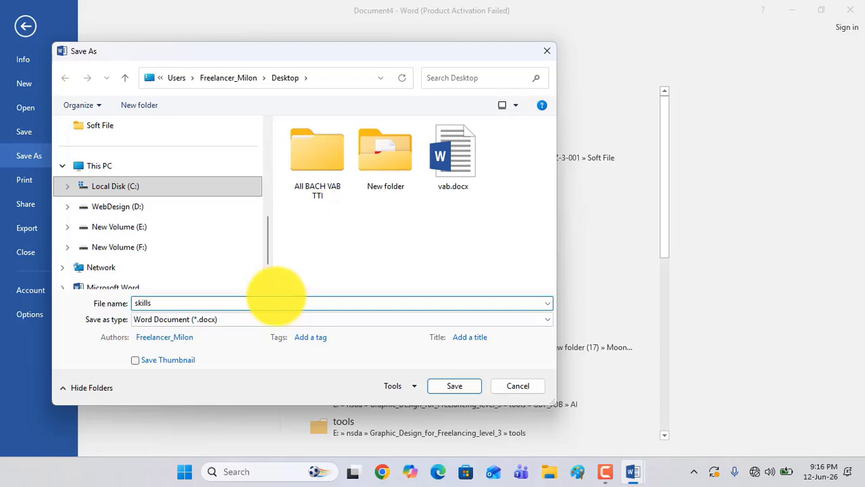
click(454, 385)
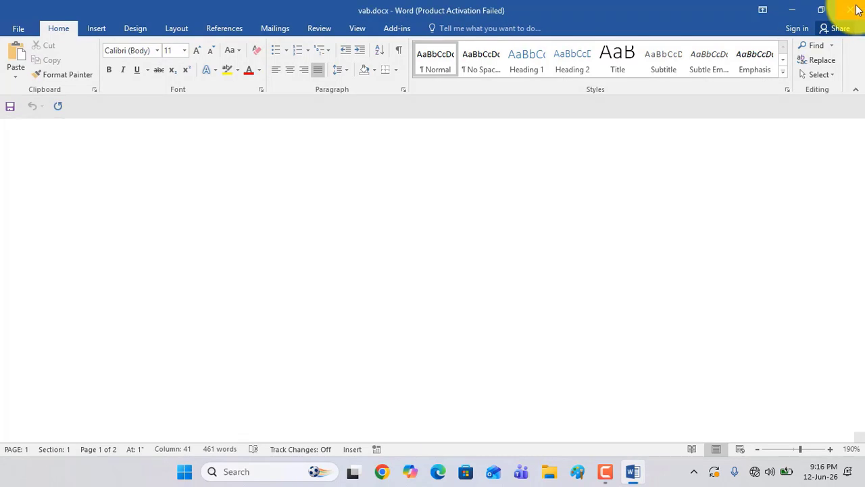
Close the document, reopen skills.docx from the desktop and dismiss the activation notice
click(851, 9)
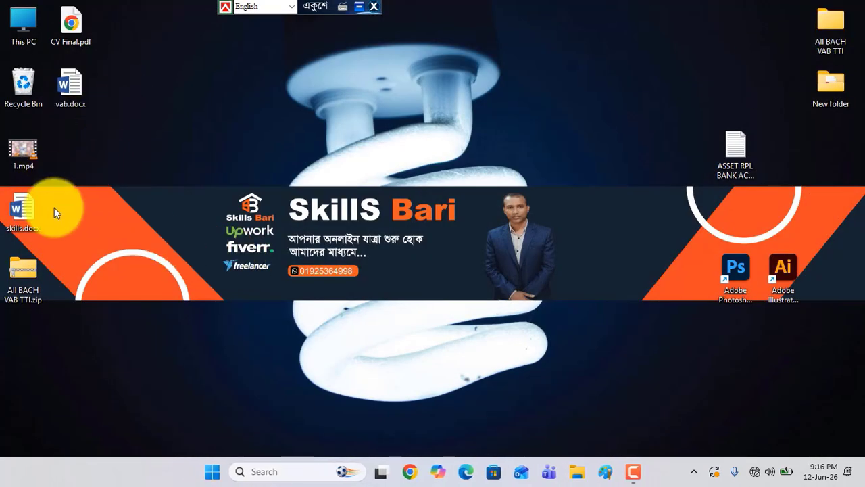
double_click(19, 213)
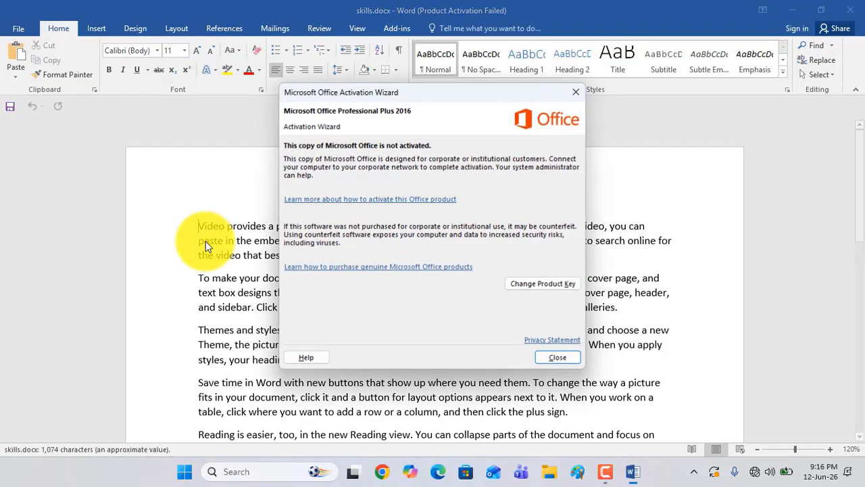
click(556, 355)
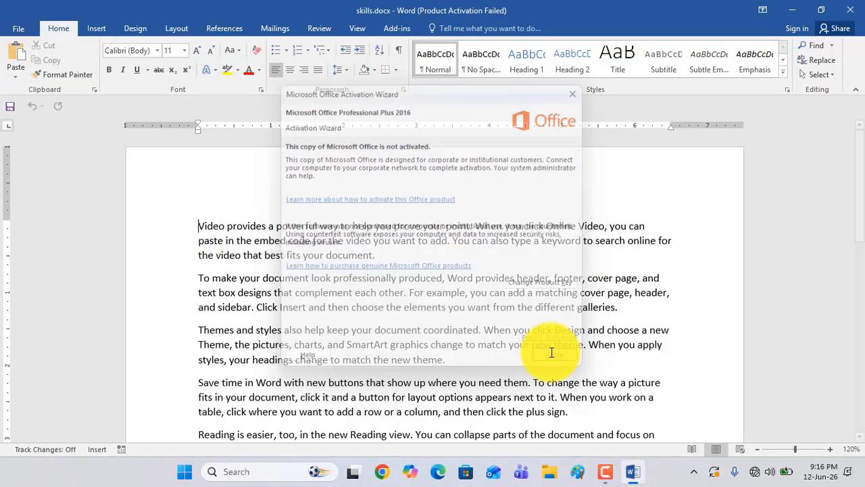
Color the first paragraph's text red and highlight it in yellow
triple_click(200, 224)
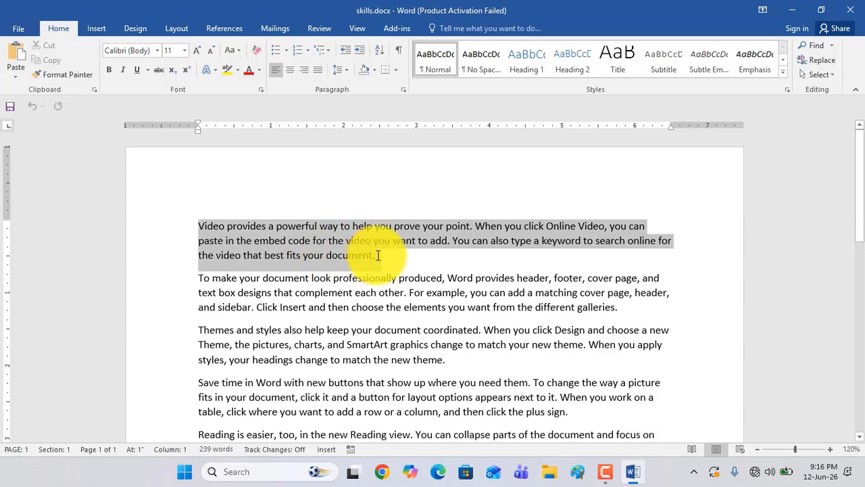
click(244, 68)
click(215, 70)
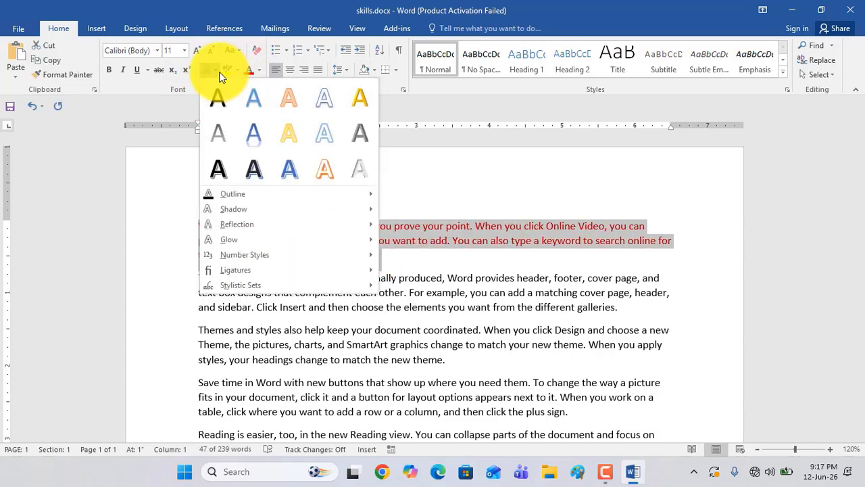
click(225, 71)
click(224, 70)
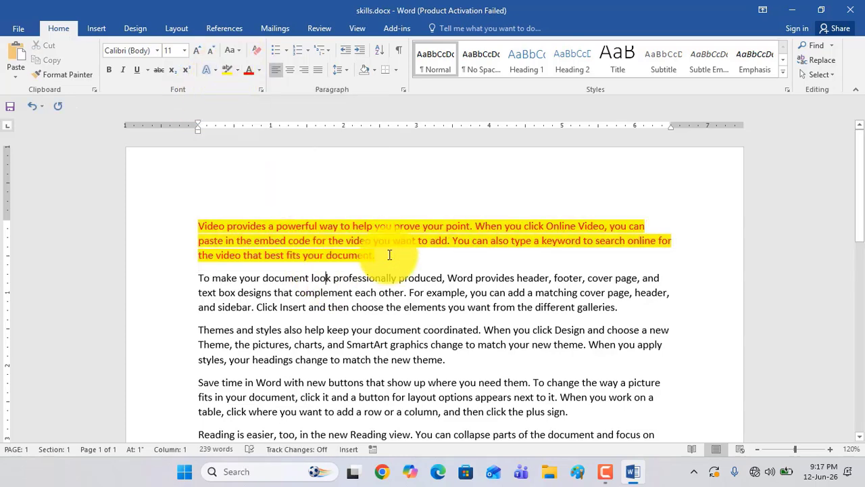
drag(379, 256, 196, 224)
click(373, 310)
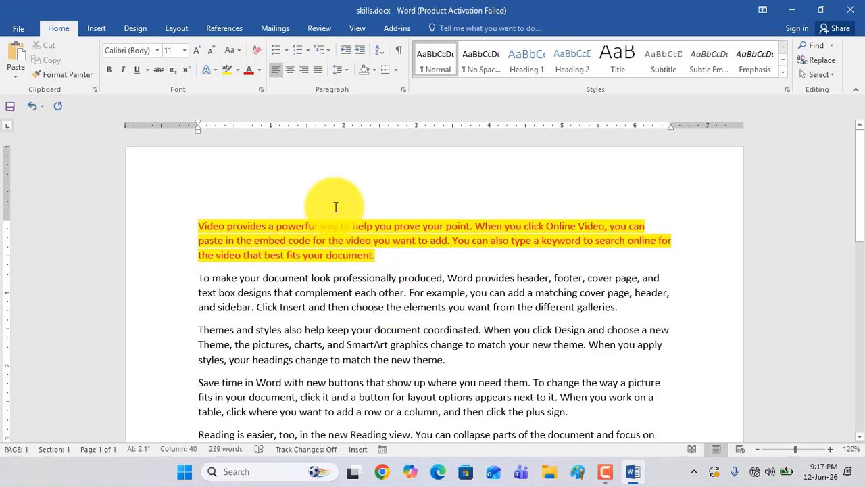
Close skills.docx without saving the changes, reopen it from the desktop and dismiss the activation notice
click(855, 8)
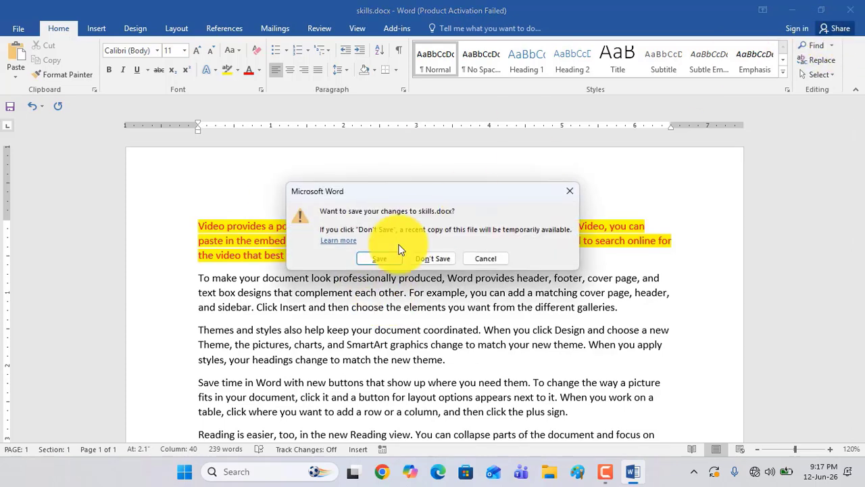
click(431, 260)
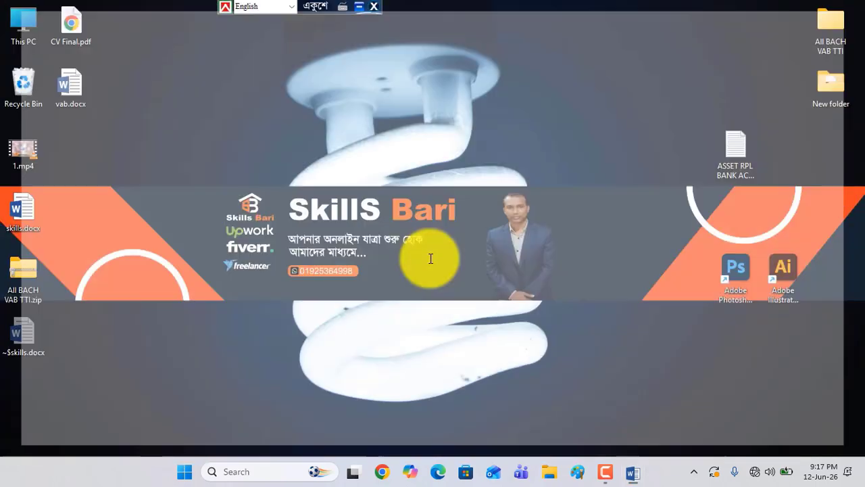
double_click(19, 212)
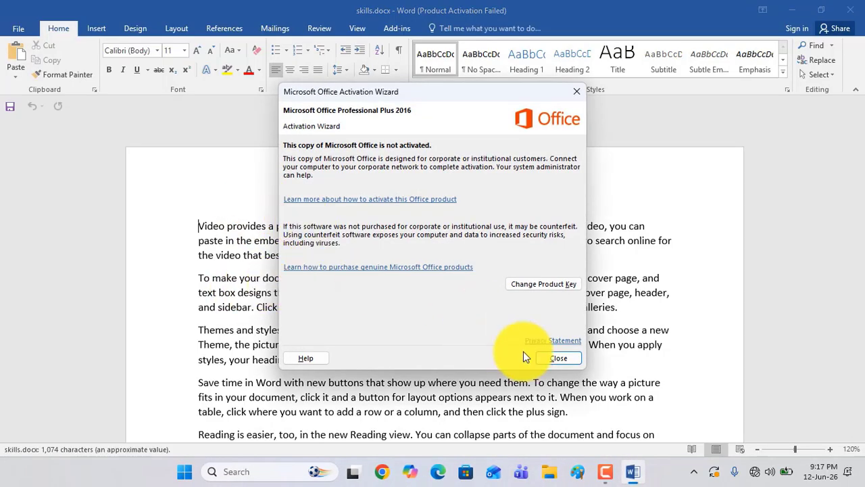
click(561, 357)
Highlight the first paragraph yellow and color the text from the second paragraph through "When you" in the third red, saving the changes
triple_click(193, 224)
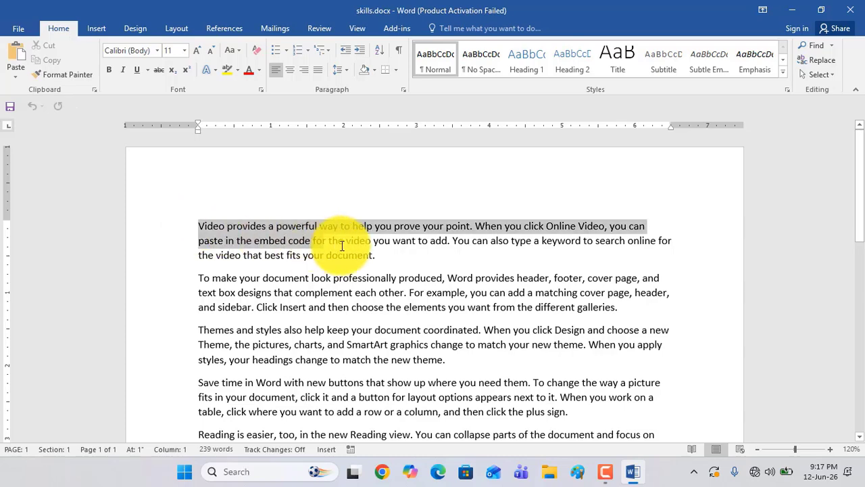
click(228, 71)
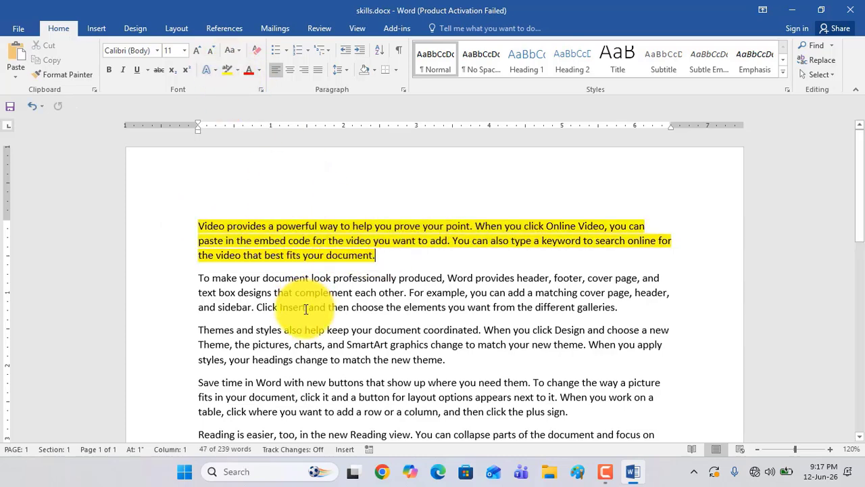
drag(198, 278, 518, 324)
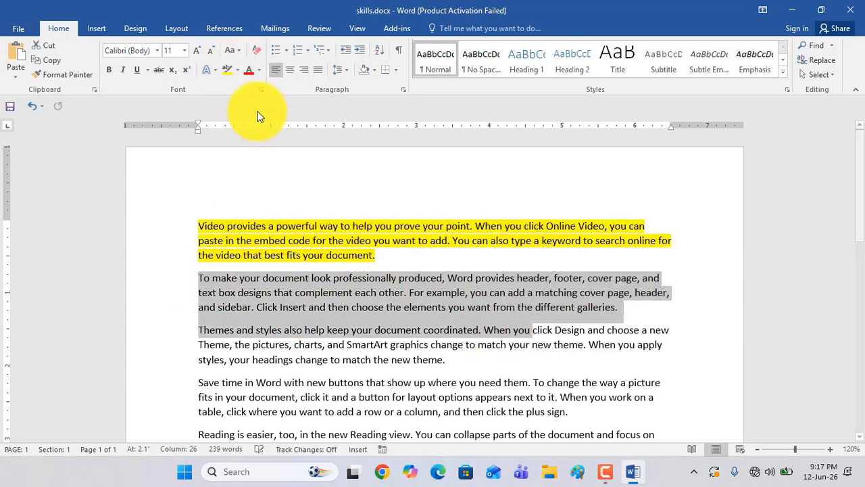
click(248, 71)
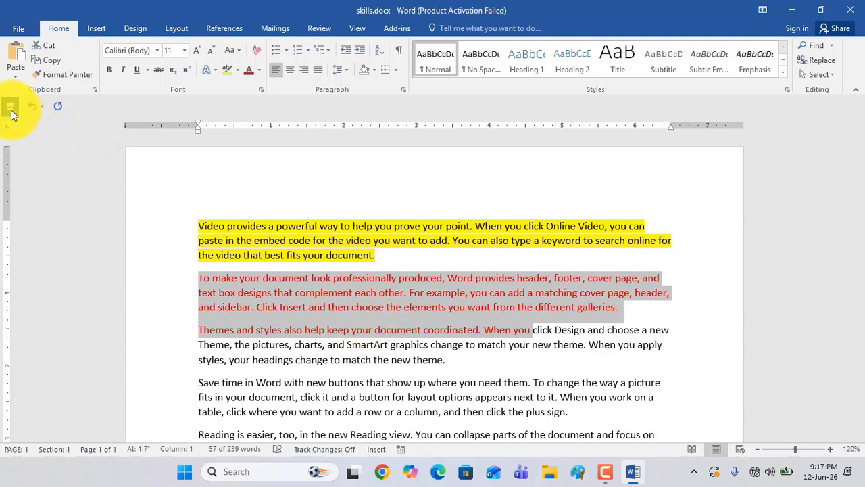
click(285, 260)
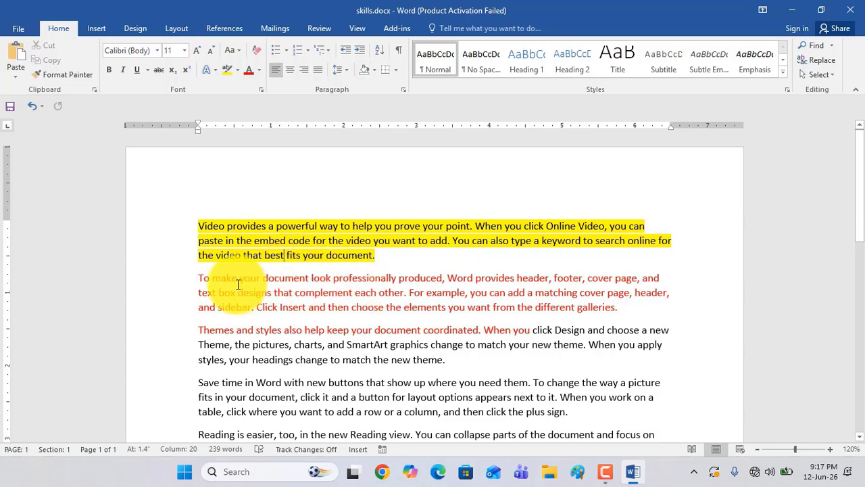
Close skills.docx and reopen it from the desktop to check the saved formatting
click(850, 9)
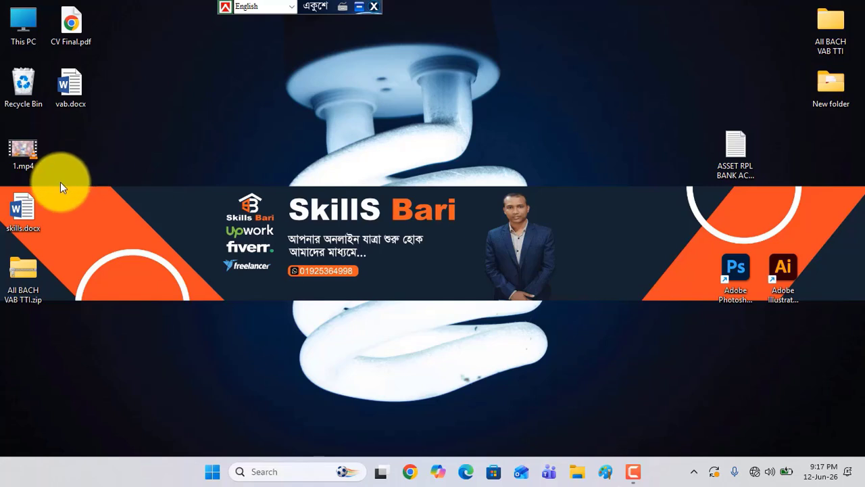
double_click(27, 227)
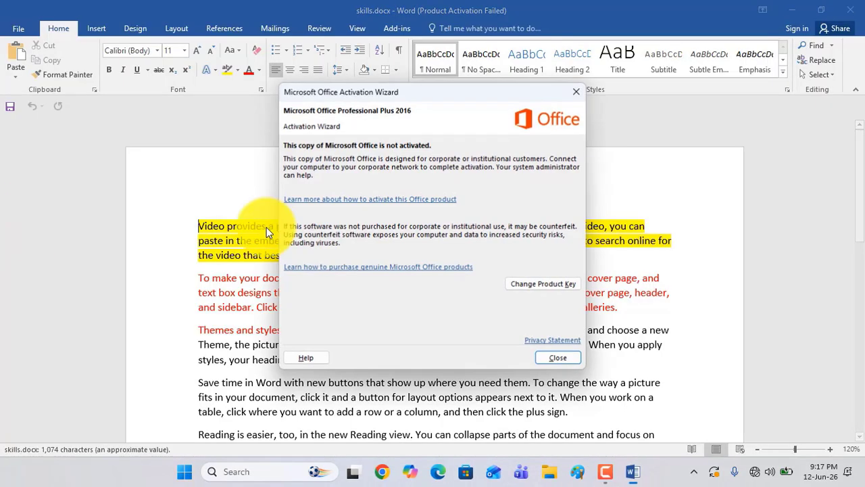
click(563, 356)
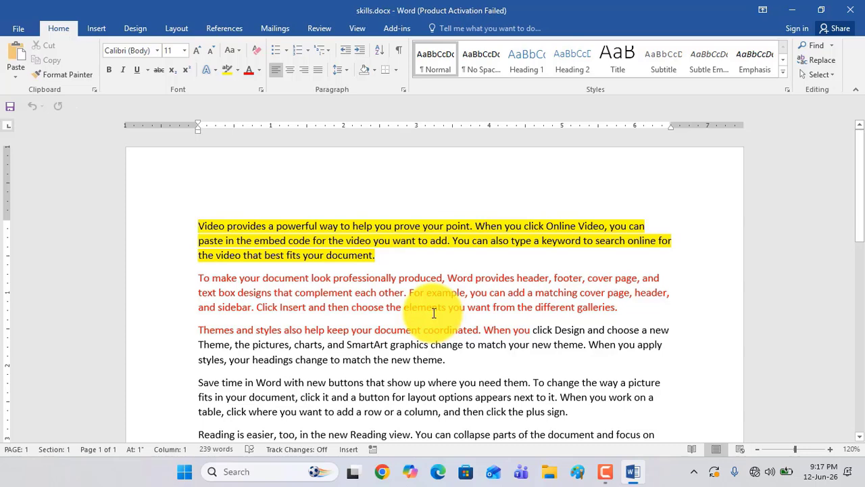
Save skills.docx, and save a copy of it to the Desktop named with the author's first name
click(22, 27)
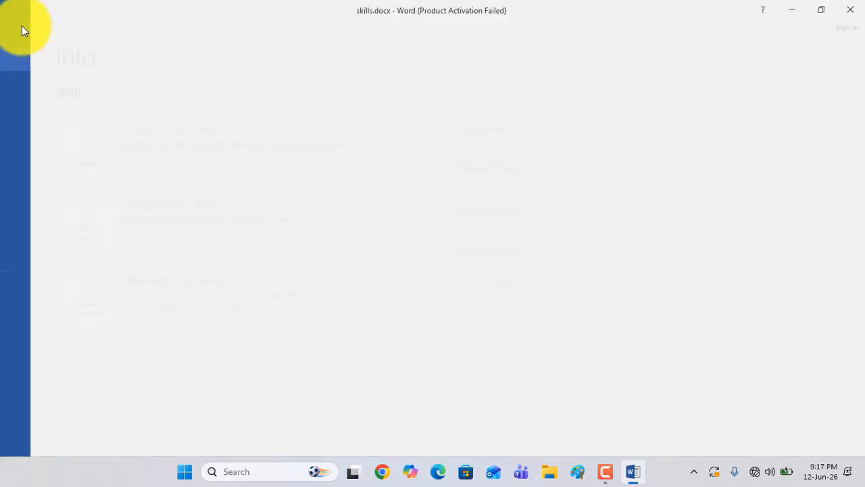
click(32, 131)
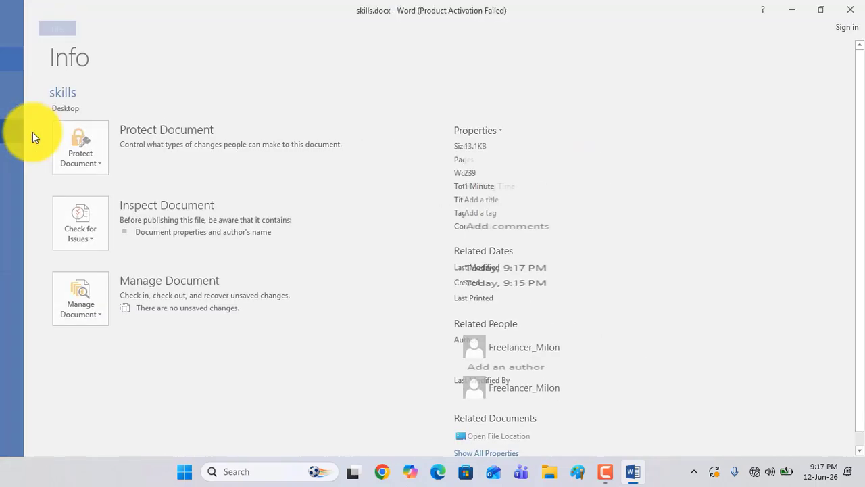
click(19, 30)
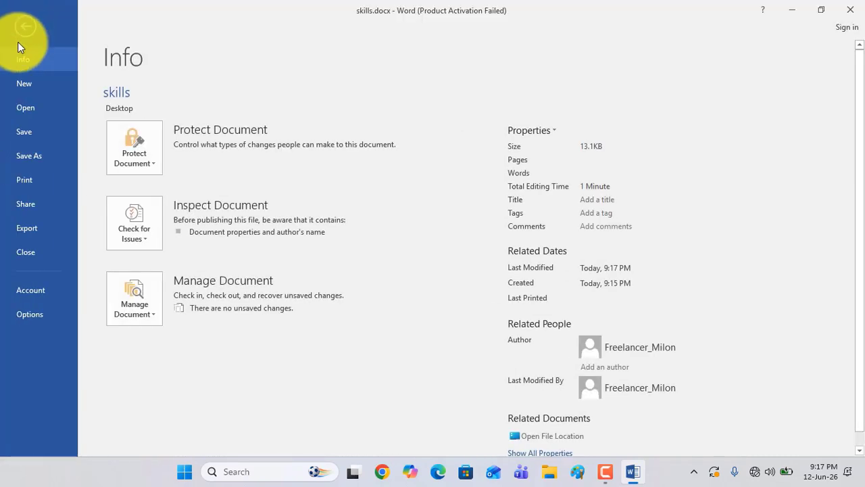
click(29, 155)
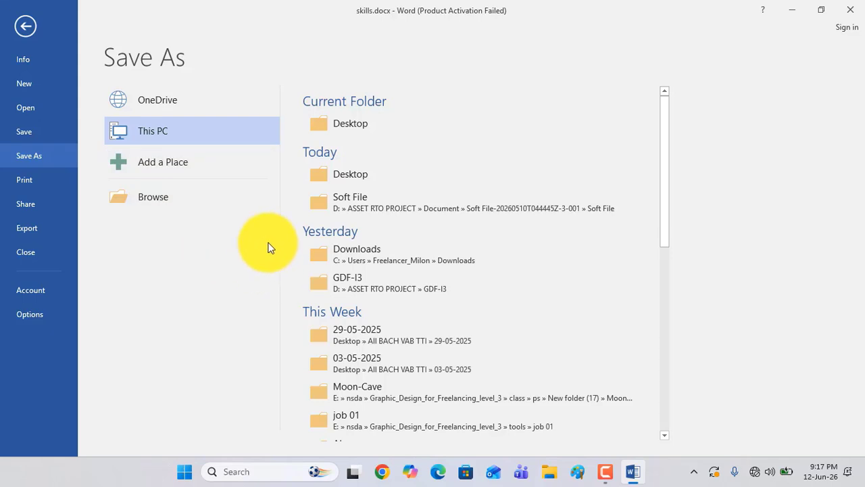
click(344, 126)
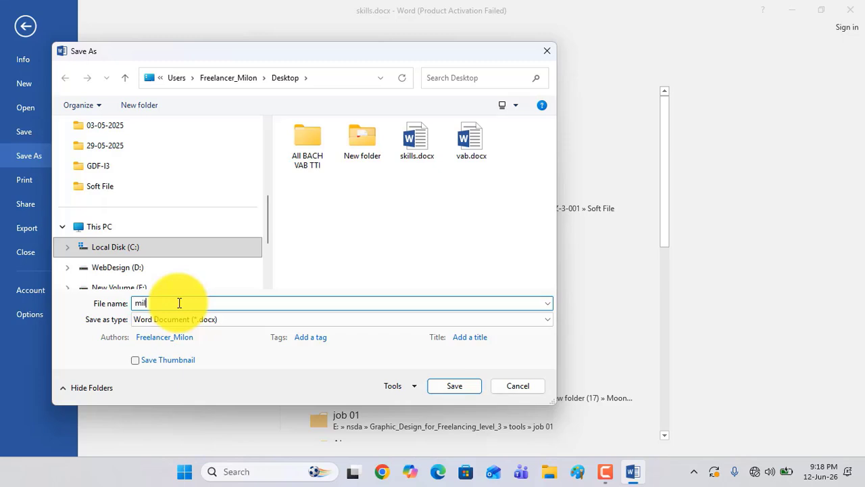
click(453, 389)
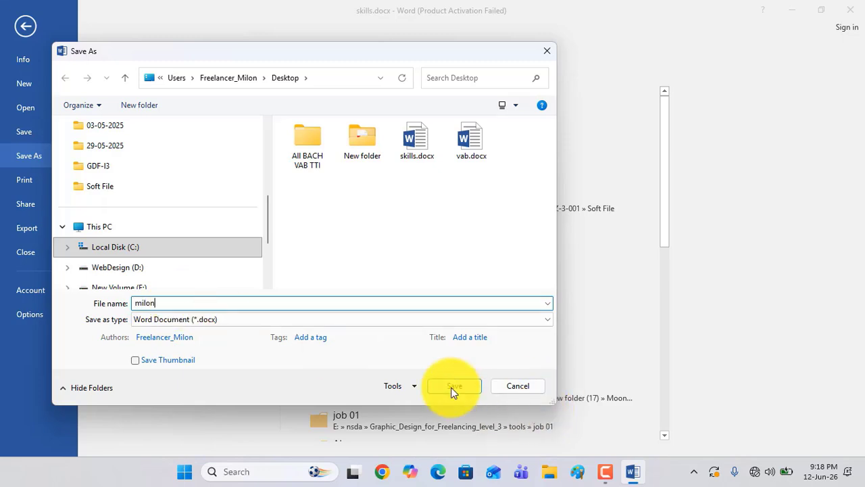
scroll(129, 224, up, 5)
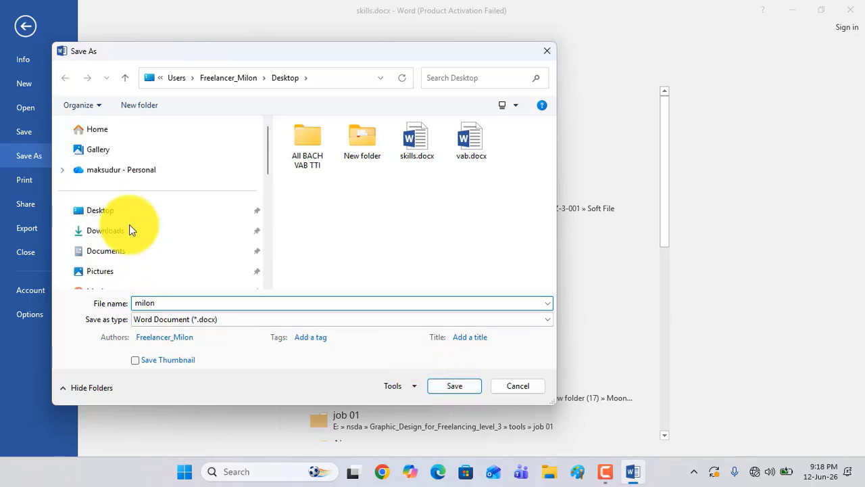
click(106, 215)
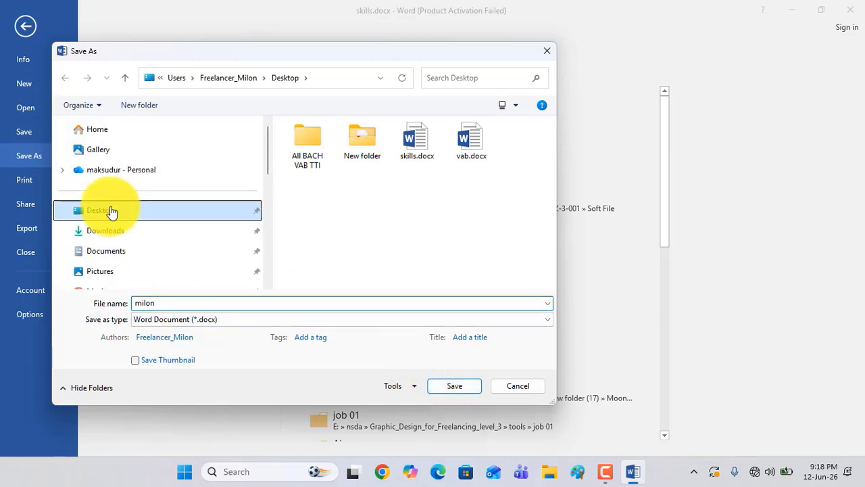
click(453, 388)
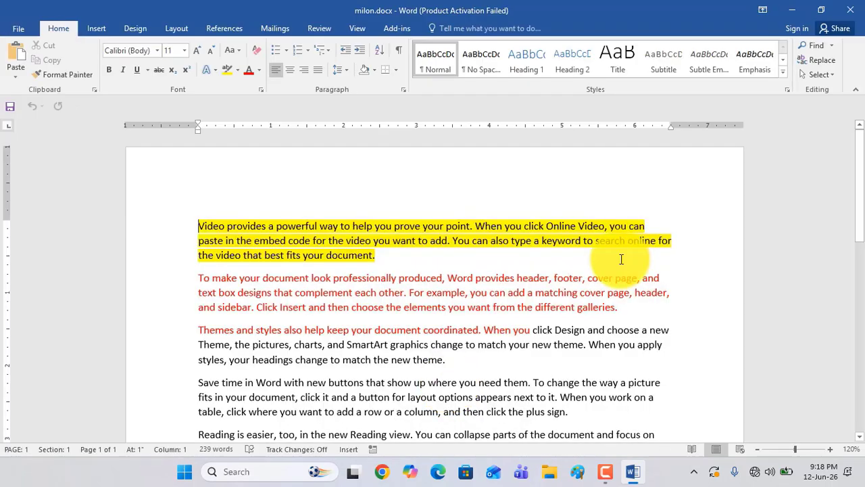
Close the saved copy, reopen it and skills.docx from the desktop to compare their contents, and close both documents
click(853, 9)
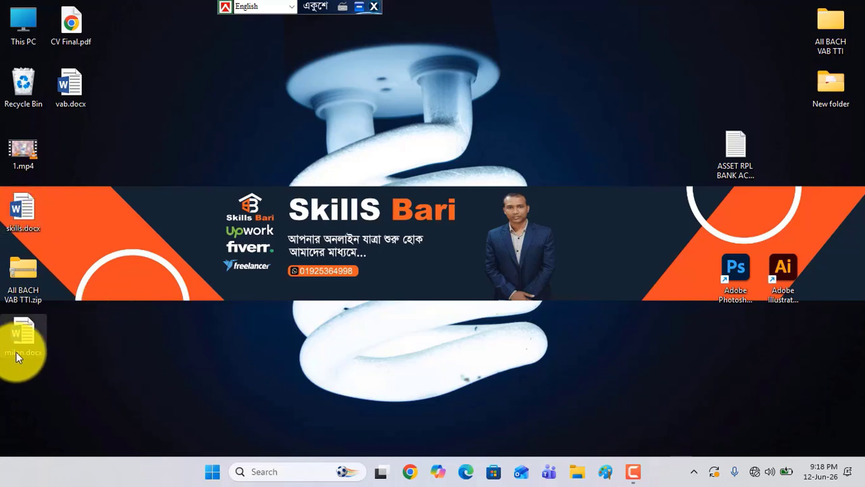
double_click(21, 339)
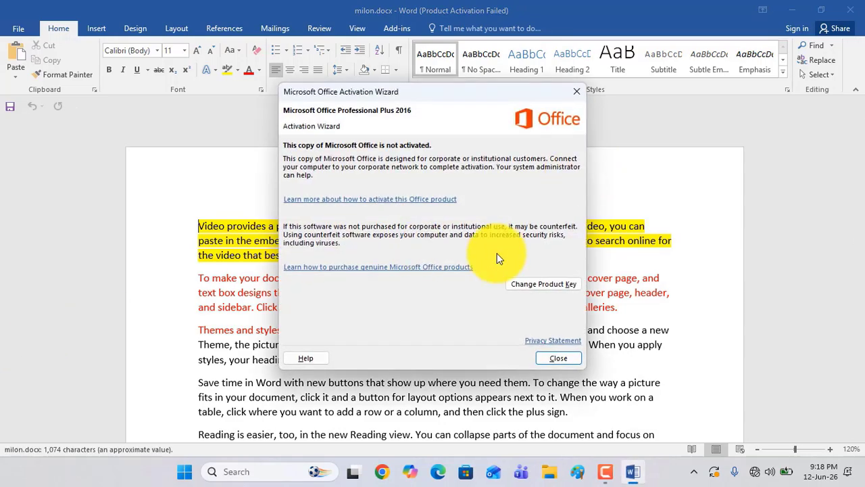
click(561, 357)
click(792, 9)
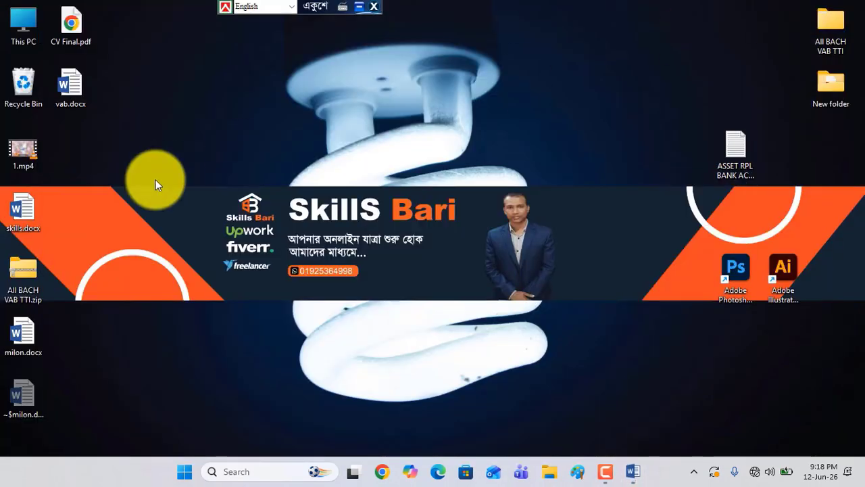
double_click(31, 219)
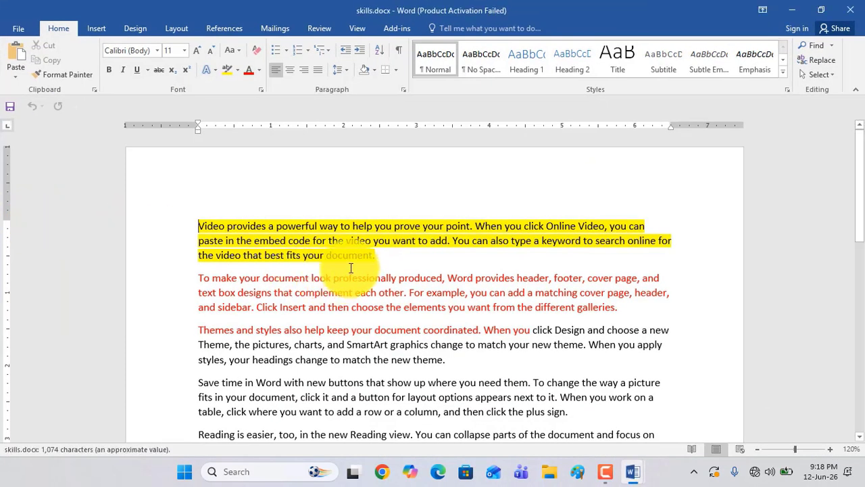
click(850, 10)
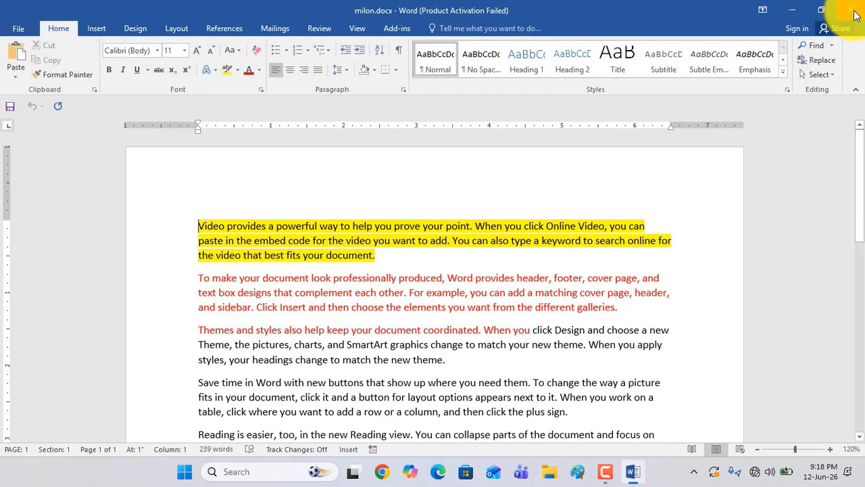
click(850, 9)
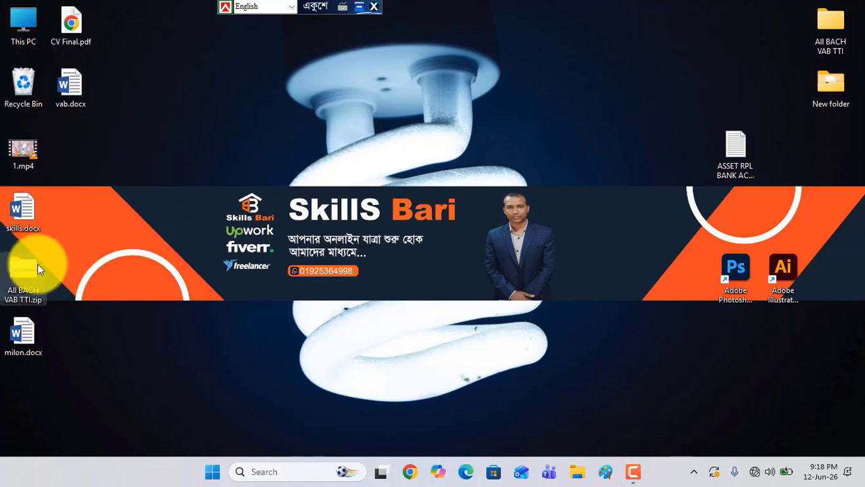
Reopen skills.docx from the desktop, dismiss the activation notice and look through the document
double_click(17, 222)
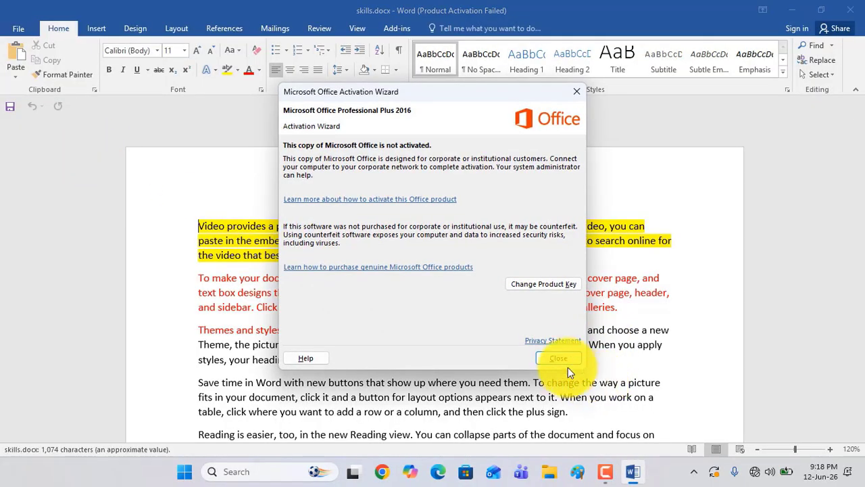
click(568, 366)
click(18, 28)
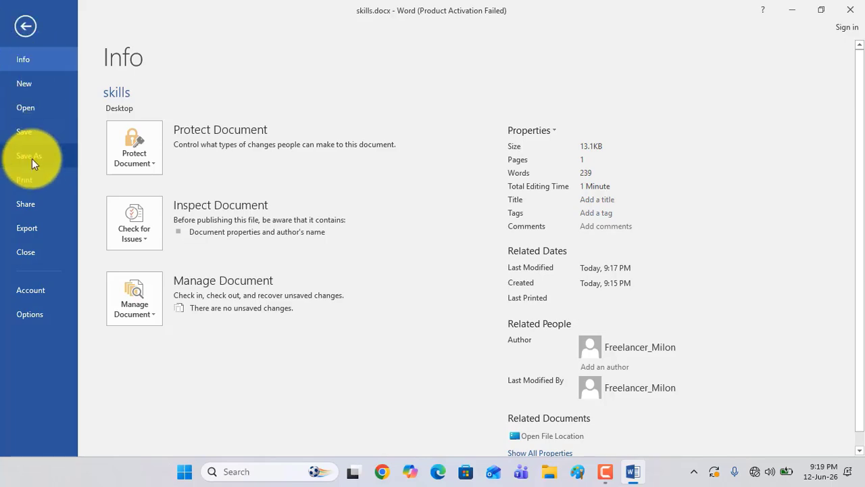
click(32, 31)
scroll(317, 229, down, 5)
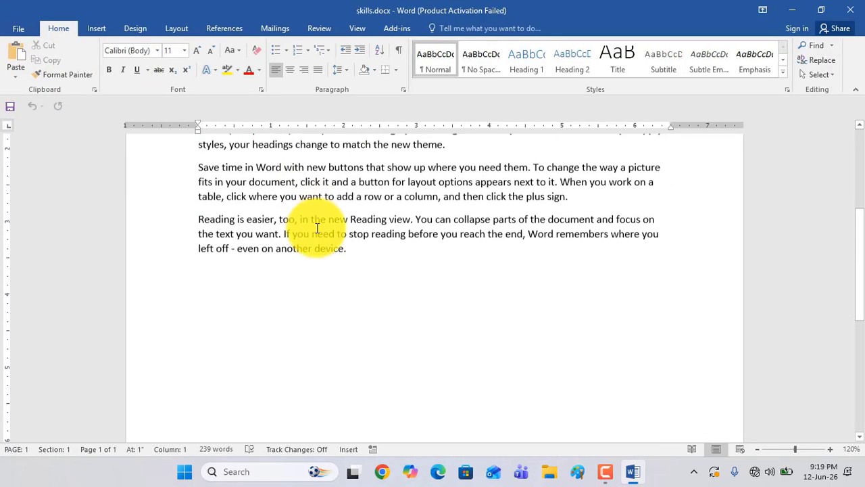
scroll(317, 230, up, 3)
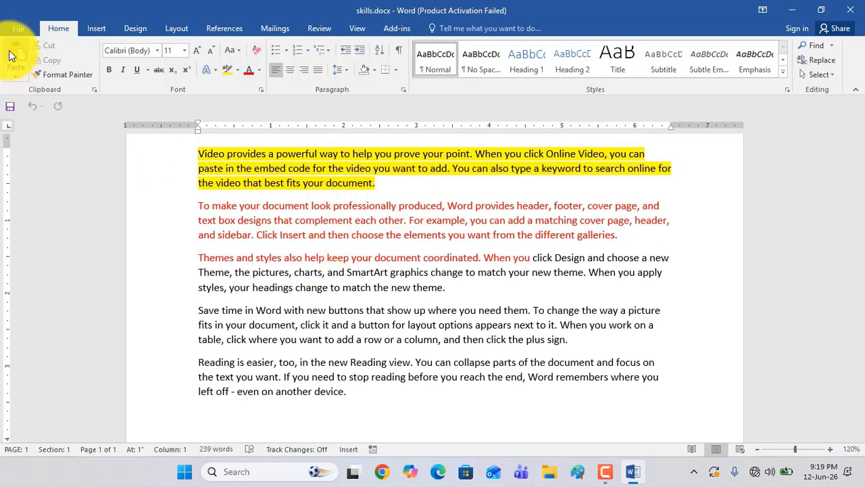
Open the print settings for skills.docx, set the number of copies to 10 and view the available printers
click(17, 28)
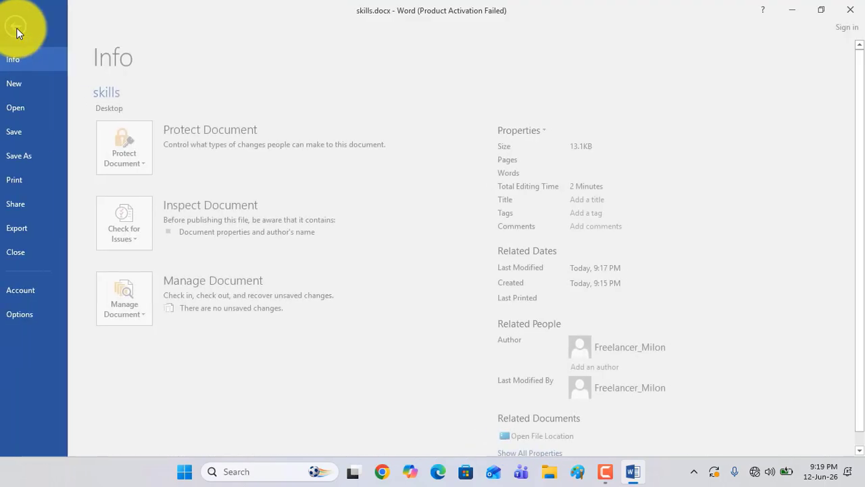
click(25, 180)
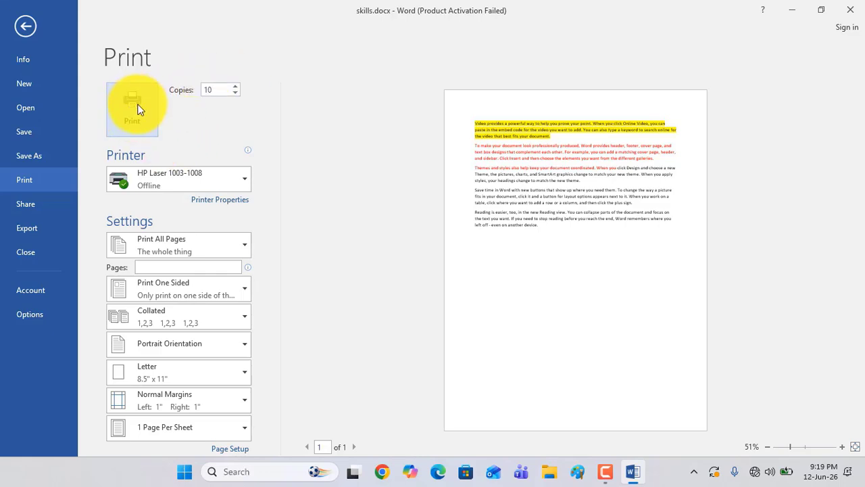
click(189, 178)
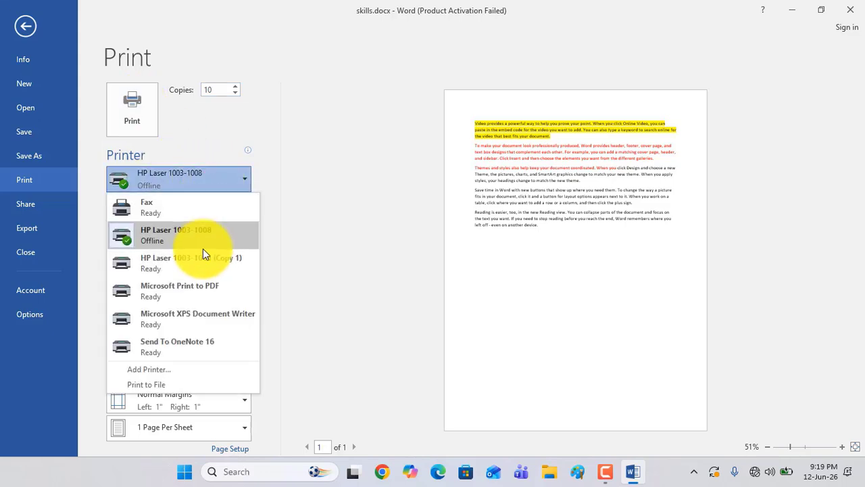
click(294, 150)
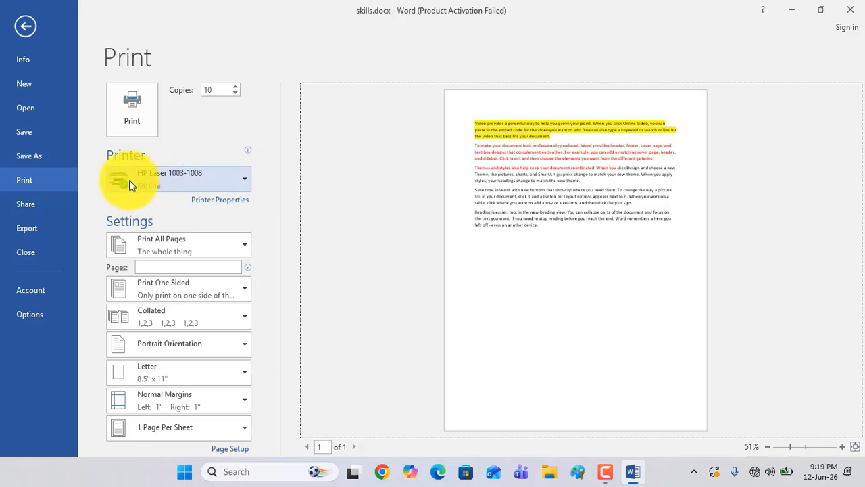
mouse_move(174, 179)
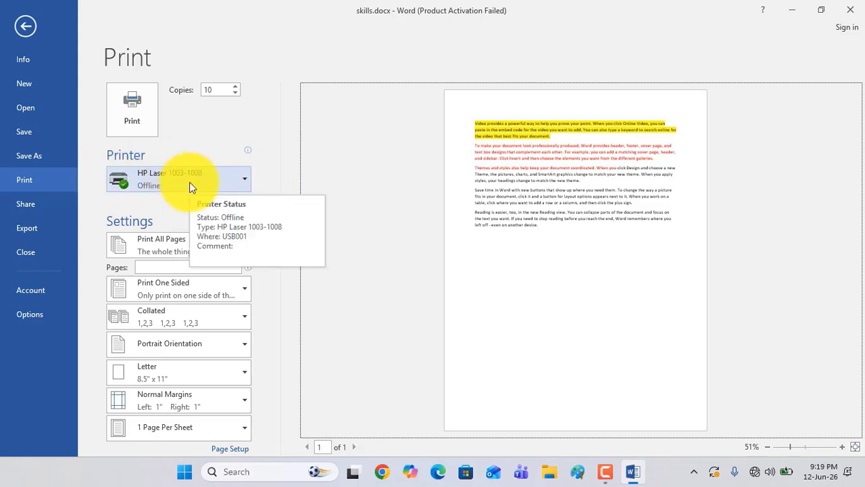
click(245, 179)
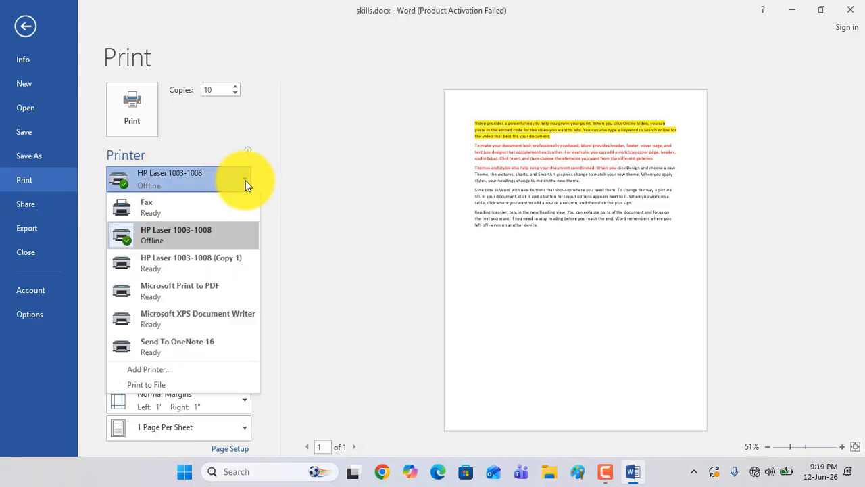
click(302, 180)
Switch the printer to HP Laser 1003-1008 (Copy 1) and back to HP Laser 1003-1008, and return to the document
click(240, 177)
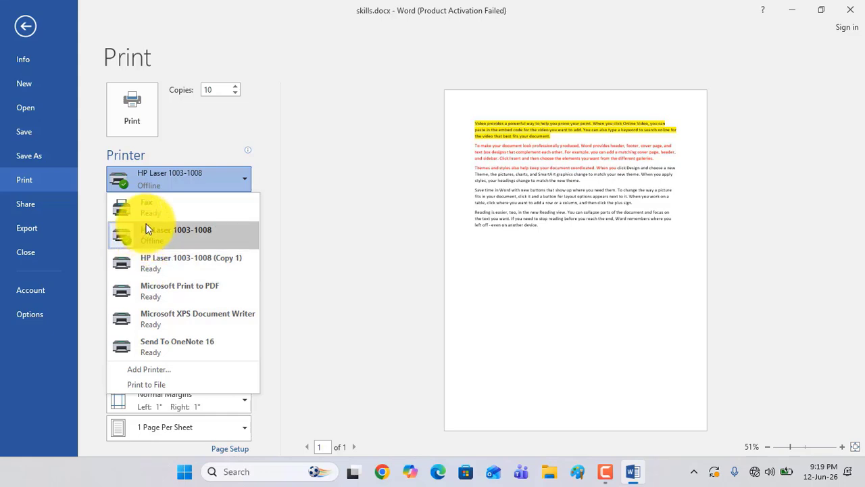
click(148, 259)
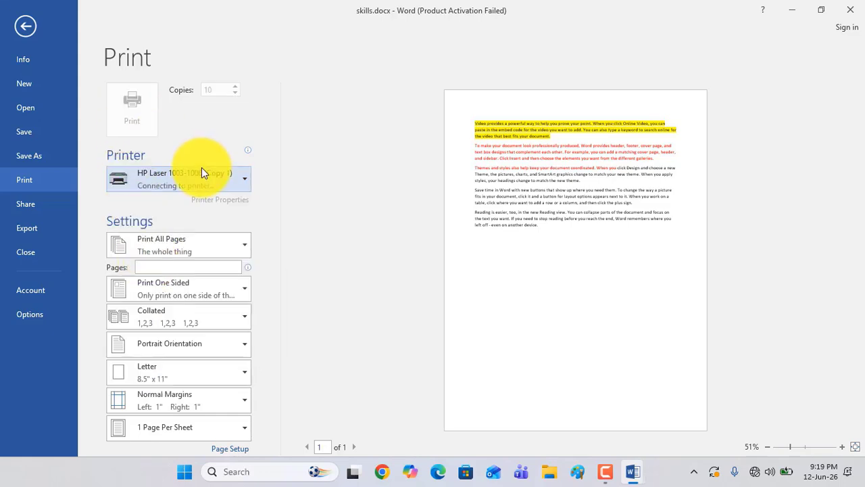
click(246, 177)
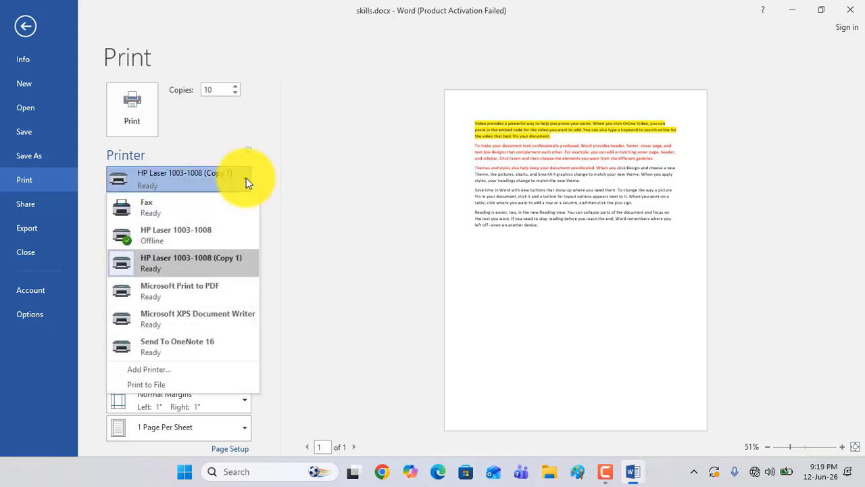
click(160, 238)
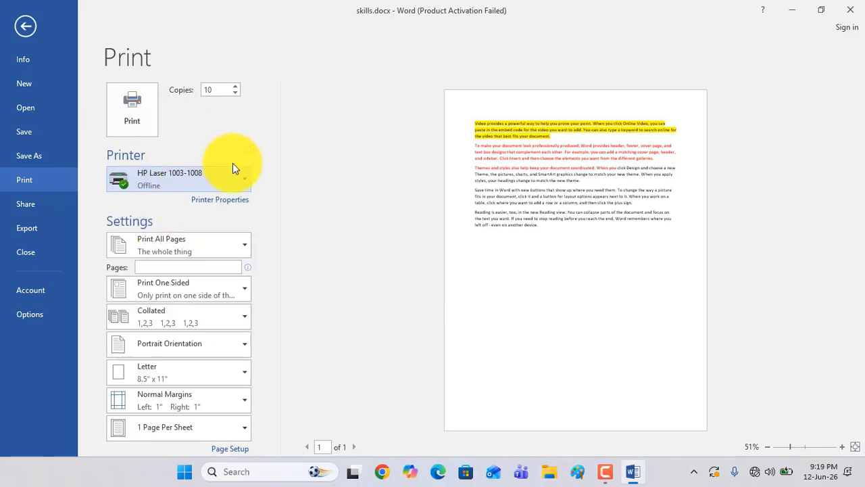
click(27, 26)
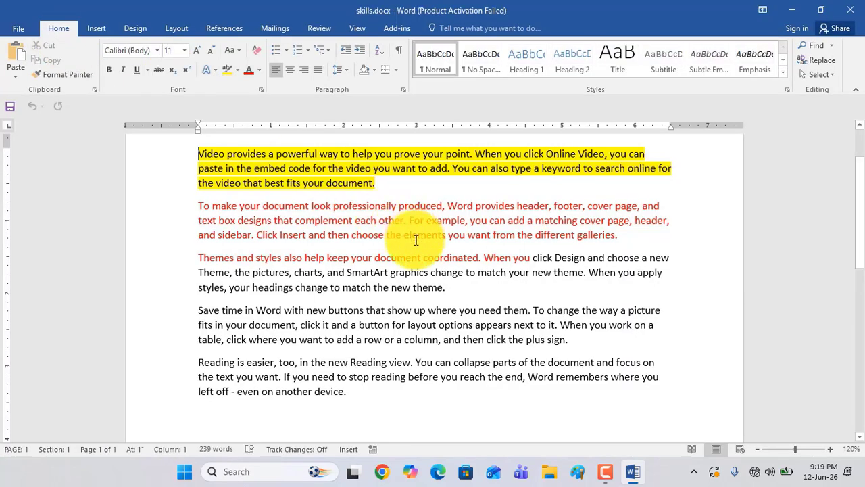
Copy the last three paragraphs and paste them repeatedly at the end until the document fills eight pages
drag(386, 392, 203, 265)
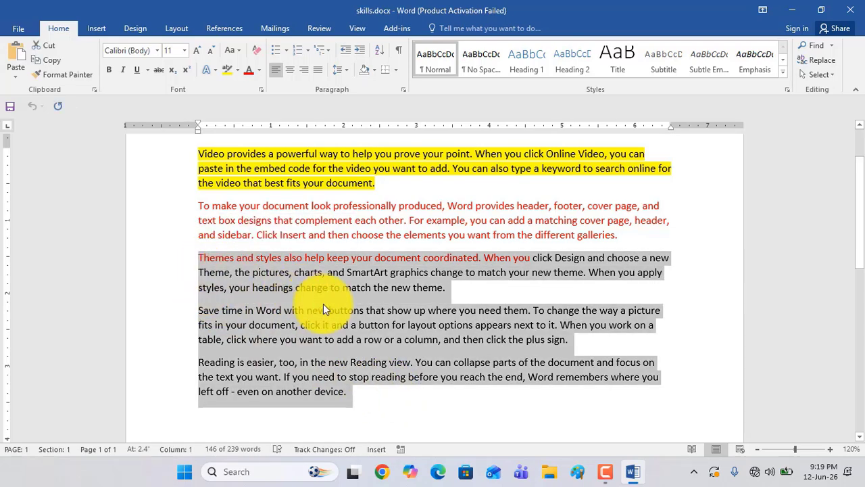
scroll(328, 307, down, 3)
click(371, 294)
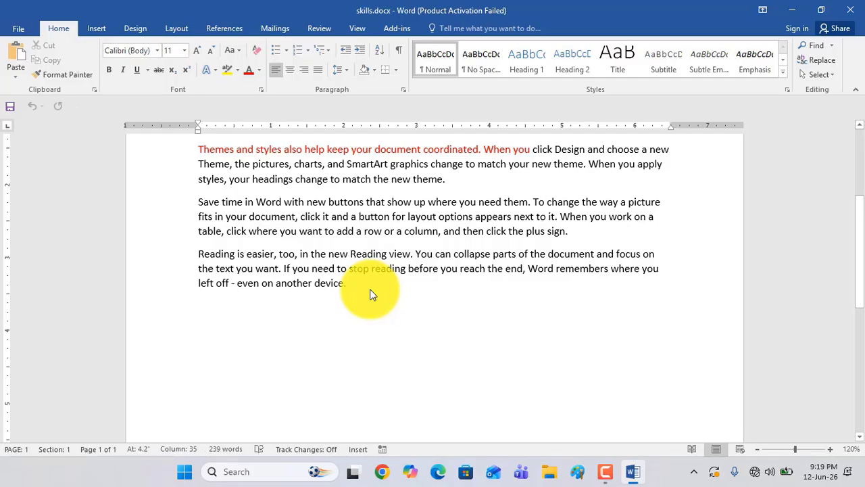
key(Return)
key(ctrl+v)
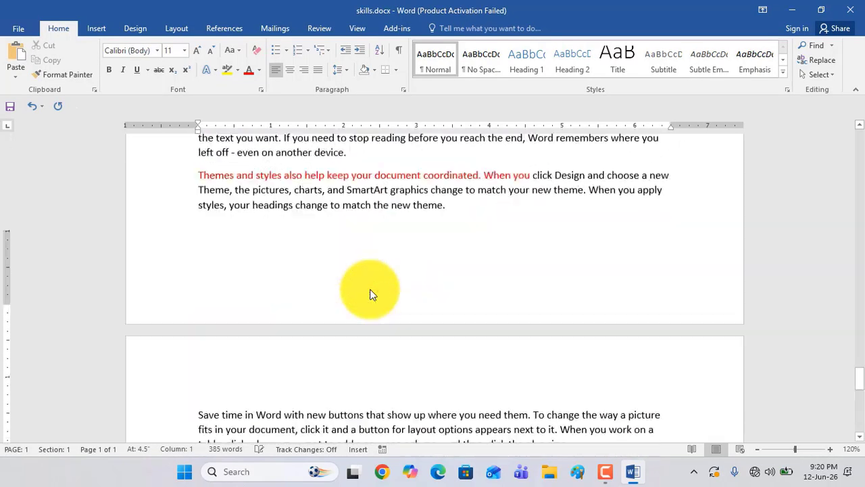
key(ctrl+v)
key(ctrl+v)
key(ctrl+v)
key(ctrl+v)
key(ctrl+v)
key(ctrl+v)
key(ctrl+v)
key(ctrl+v)
key(ctrl+v)
key(ctrl+v)
key(ctrl+v)
key(ctrl+v)
key(ctrl+v)
key(ctrl+v)
key(ctrl+v)
key(ctrl+v)
key(ctrl+v)
key(ctrl+v)
key(ctrl+v)
key(ctrl+v)
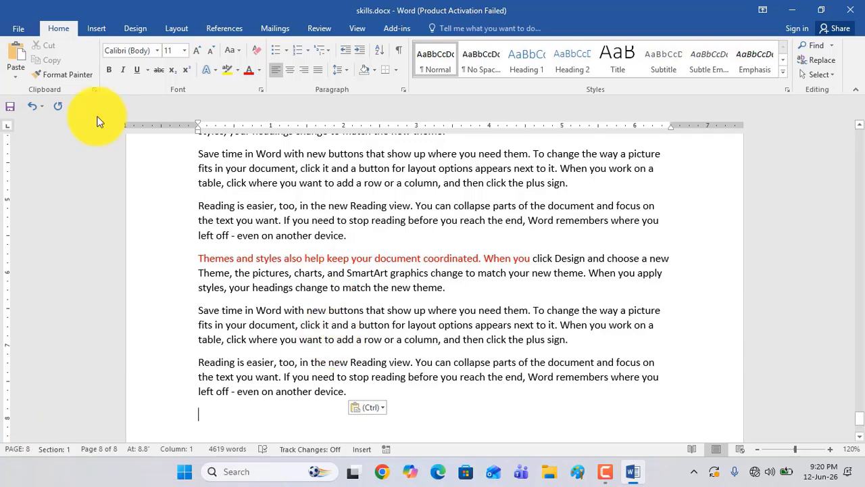
Open the print settings for the lengthened document and limit printing to pages 1,5
click(18, 29)
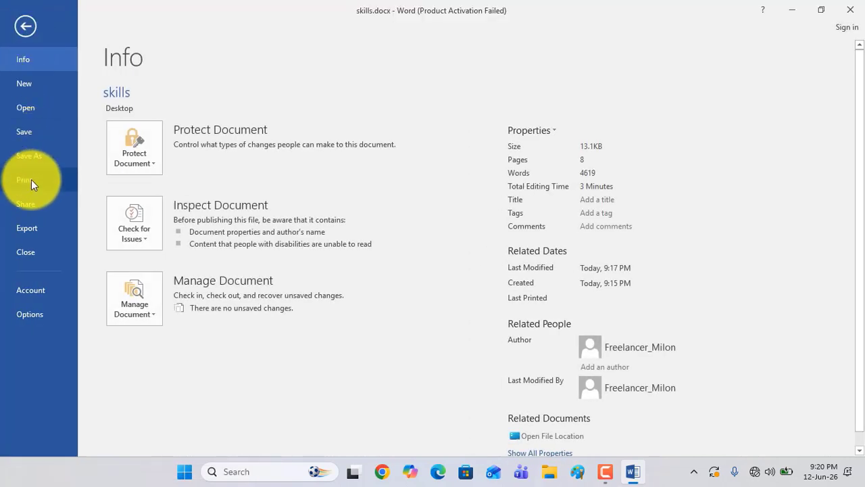
click(29, 179)
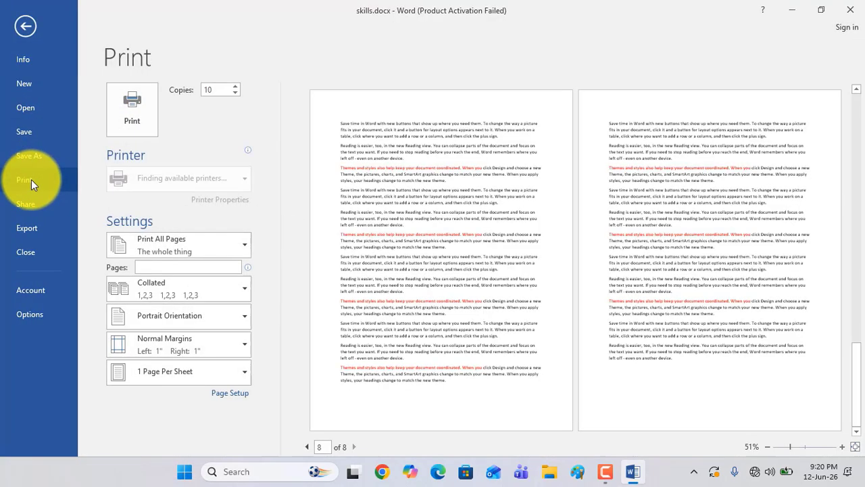
click(215, 92)
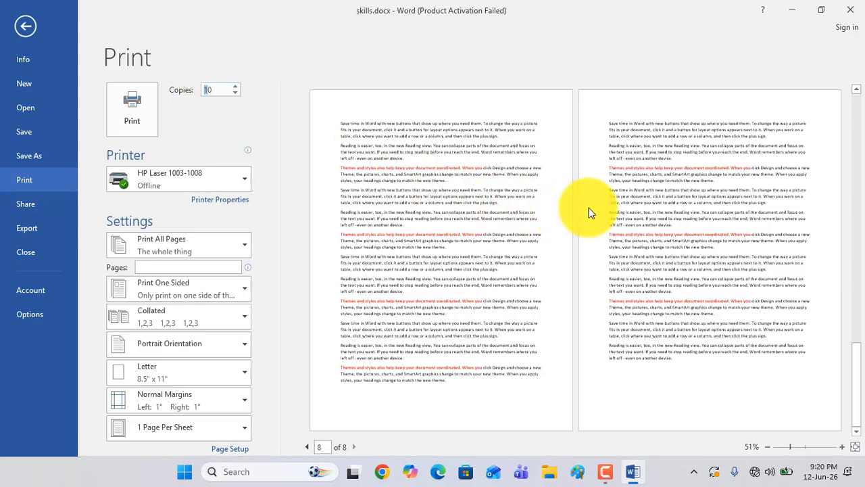
click(152, 265)
text(1,5)
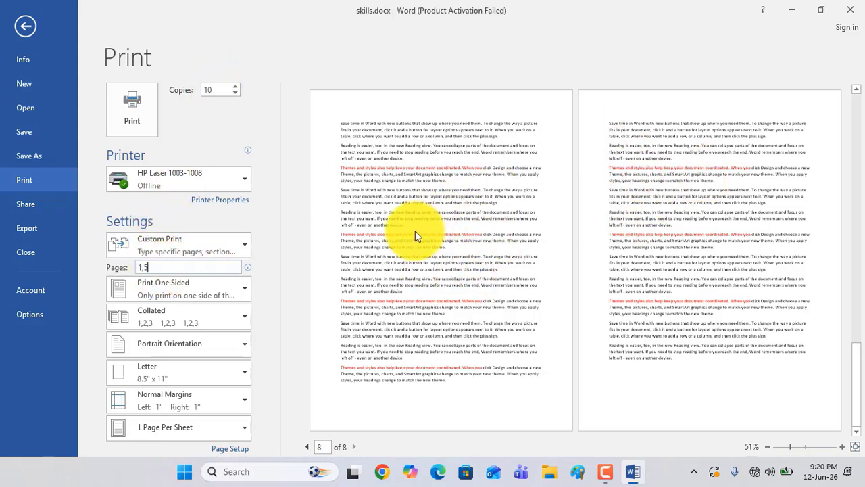
drag(155, 267, 138, 266)
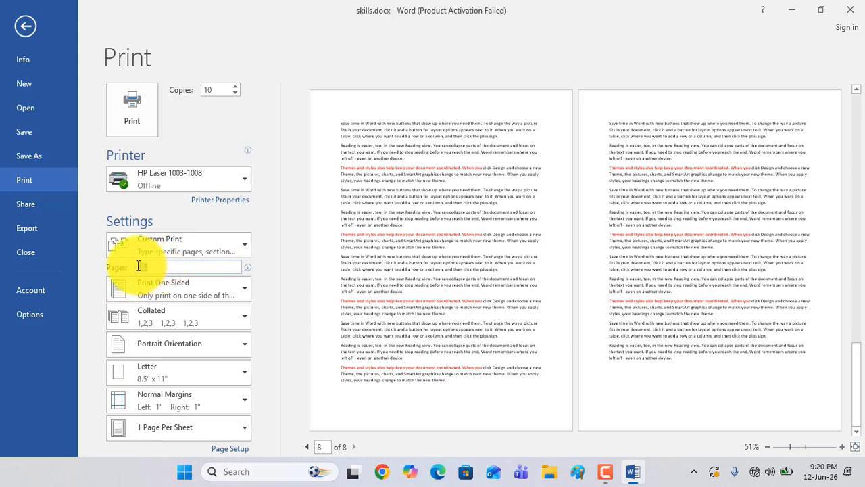
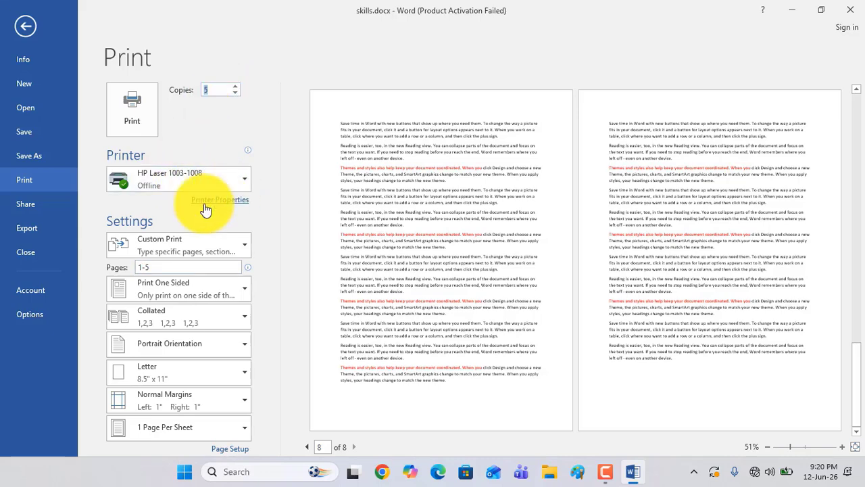
Return from the print settings to the document and place the insertion point in a paragraph on page 8
click(20, 25)
scroll(425, 303, down, 3)
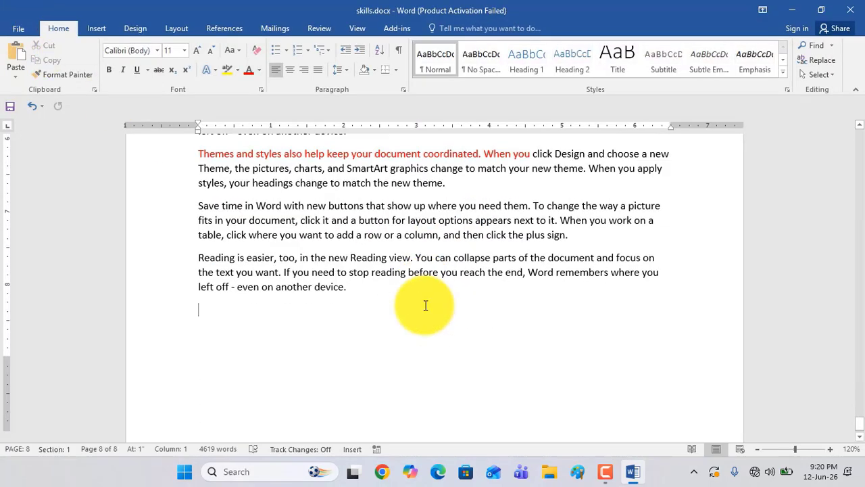
text(Themes and styles also help keep your document coordinated. When you click Design and choose a new Theme, the pictures, charts, and SmartArt graphics change to match your new theme. When you apply styles, your headings change to match the new theme. Save time in Word with new buttons that show up where you need them. To change the way a picture fits in your document, click it and a button for layout options appears next to it. When you work on a table, click where you want to add a row or a column, and then click the plus sign. Reading is easier, too, in the new Reading view. You can collapse parts of the document and focus on the text you want. If you need to stop reading before you reach the end, Word remembers where you left off - even on another device.)
scroll(222, 303, down, 3)
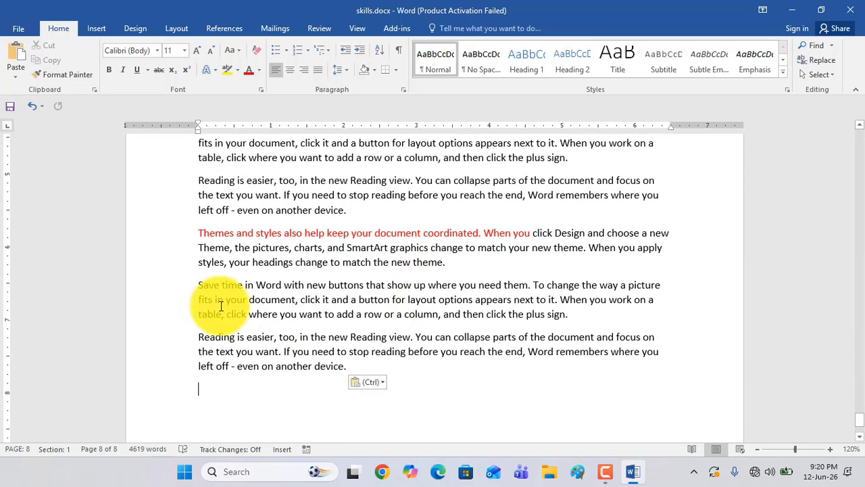
click(352, 195)
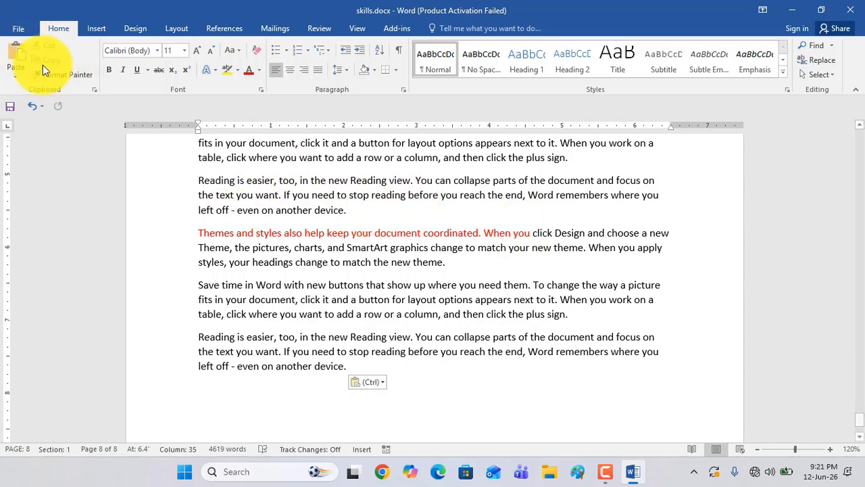
Open the print settings again and change the print range from the custom pages to Print Current Page
click(15, 29)
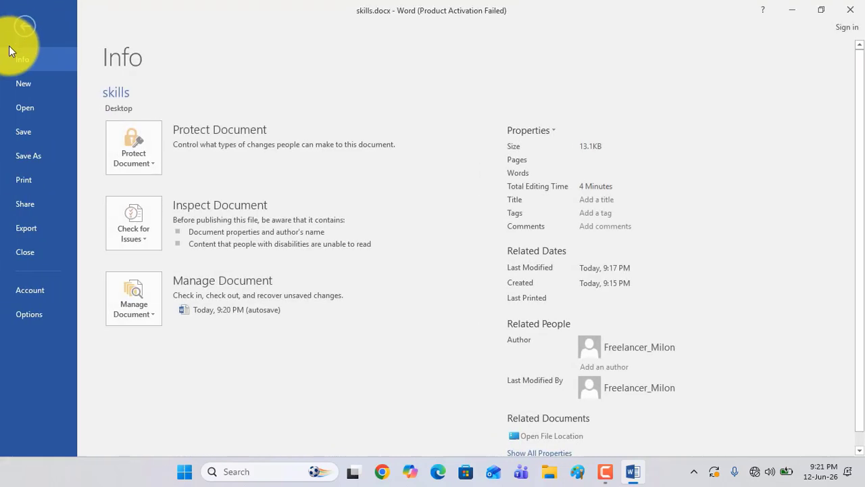
click(24, 179)
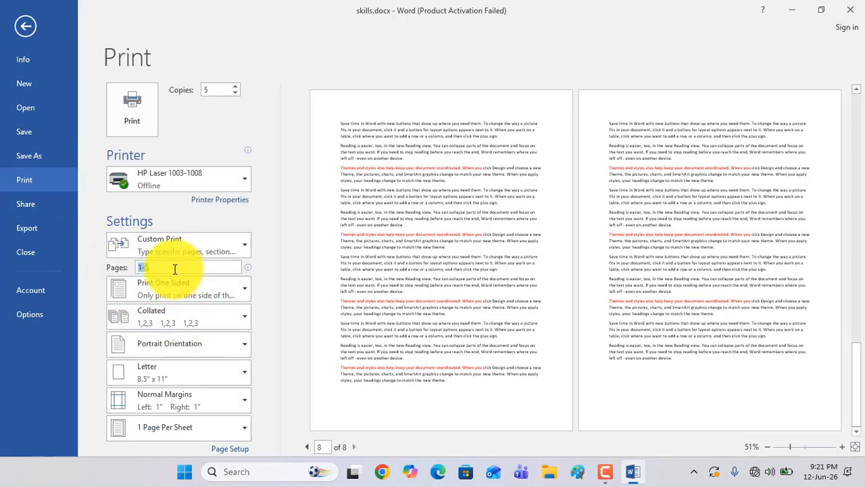
click(244, 245)
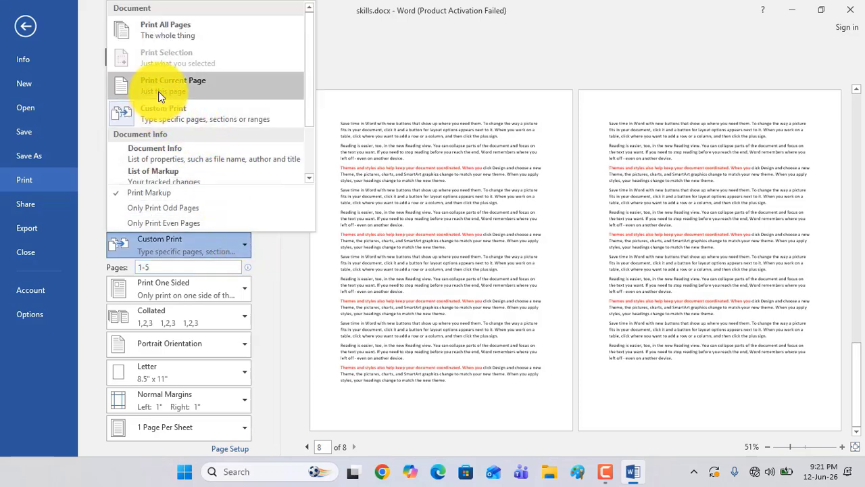
click(182, 86)
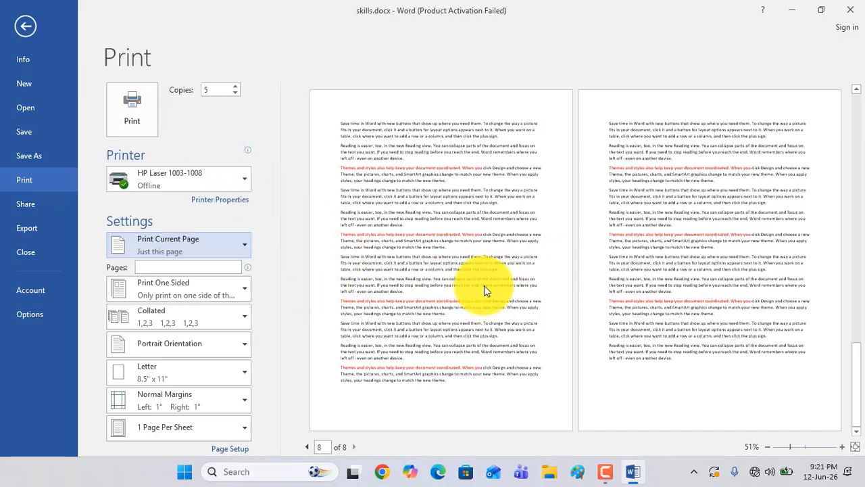
click(136, 112)
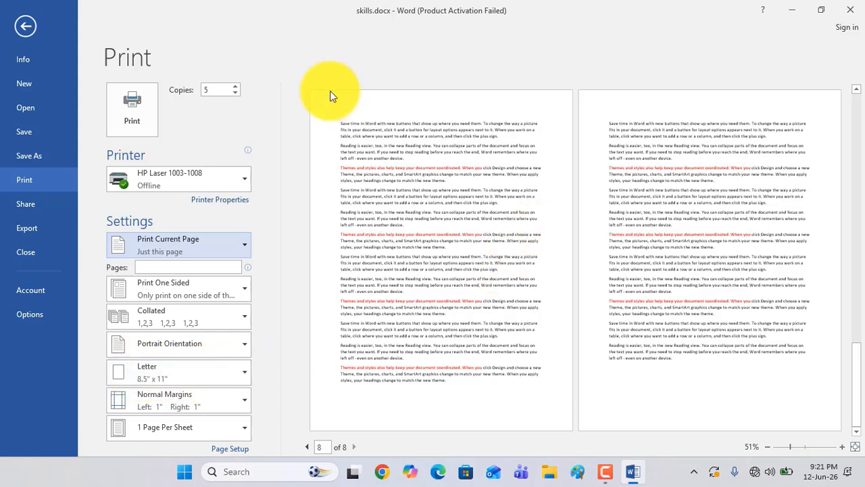
Look through the available paper sizes and set the paper size to A4
click(241, 374)
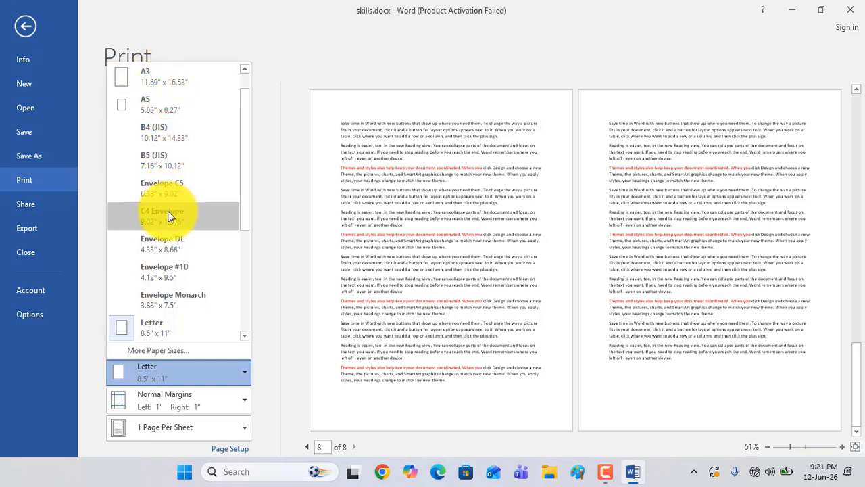
scroll(181, 229, down, 3)
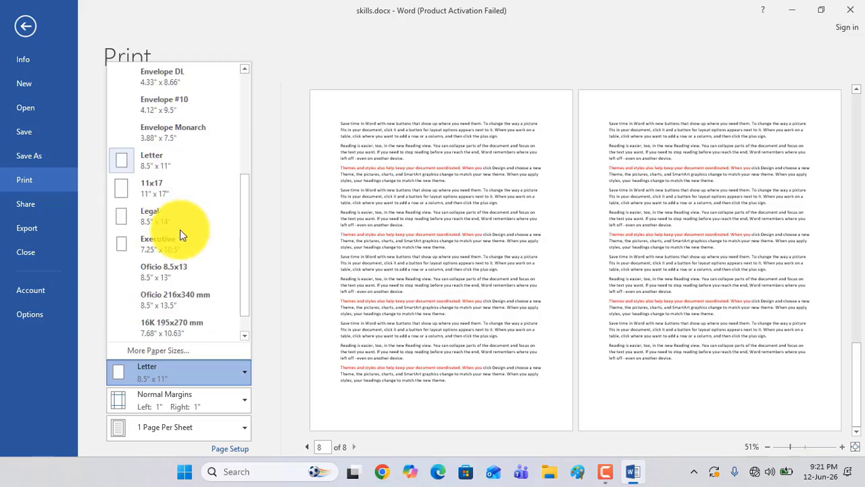
scroll(170, 216, up, 3)
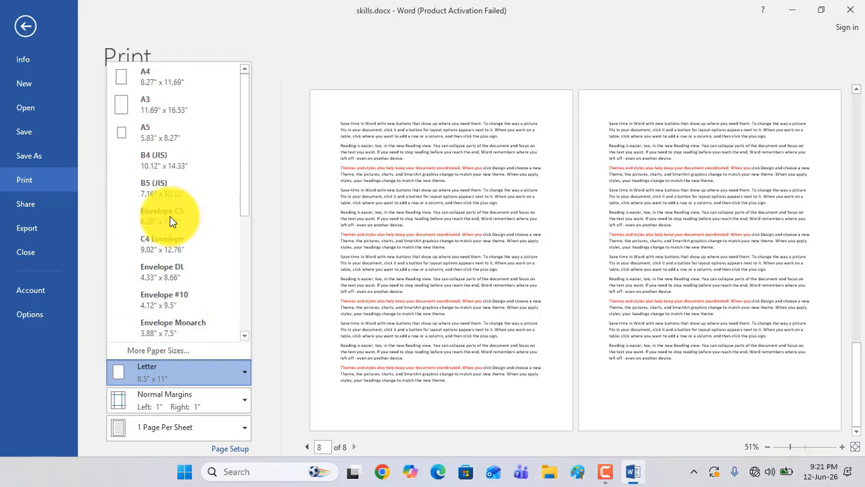
click(153, 80)
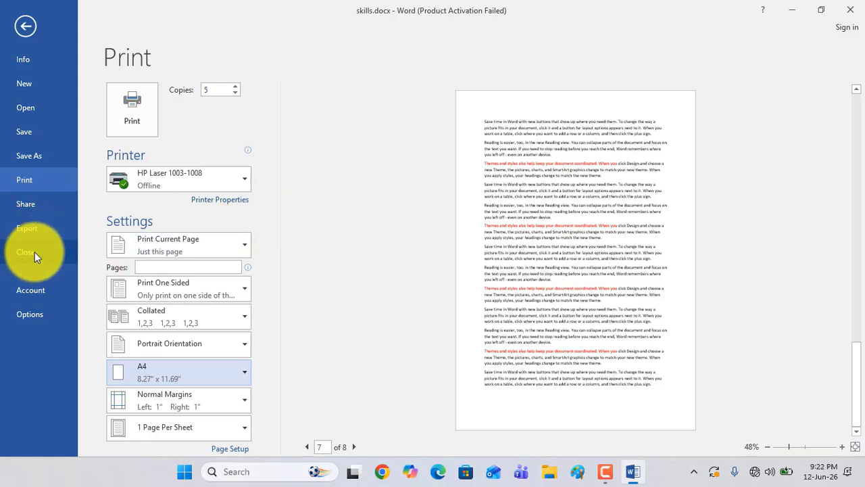
Review the General, Display, Proofing, Save, Language and Advanced categories in Word Options and return to page 8 of the document
click(33, 318)
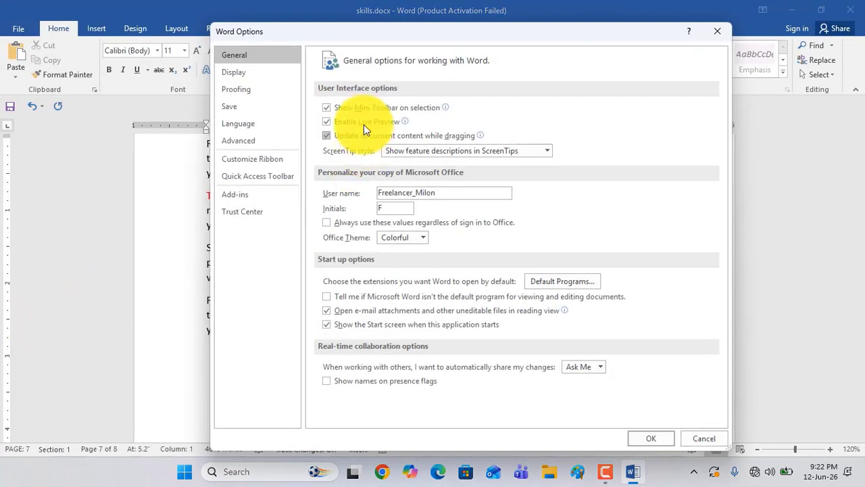
click(242, 74)
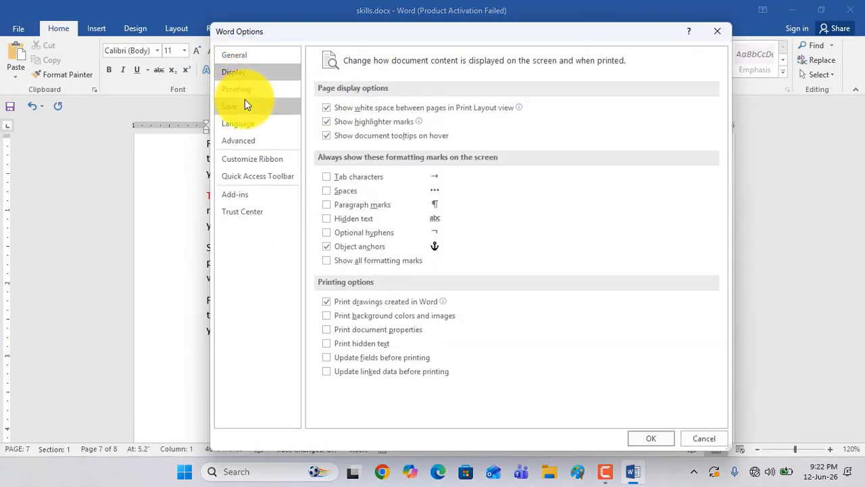
click(244, 92)
click(241, 107)
click(243, 123)
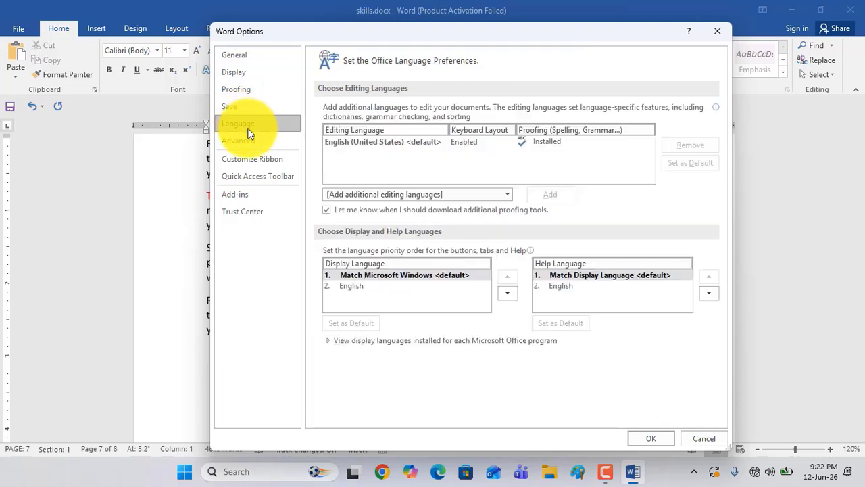
click(249, 140)
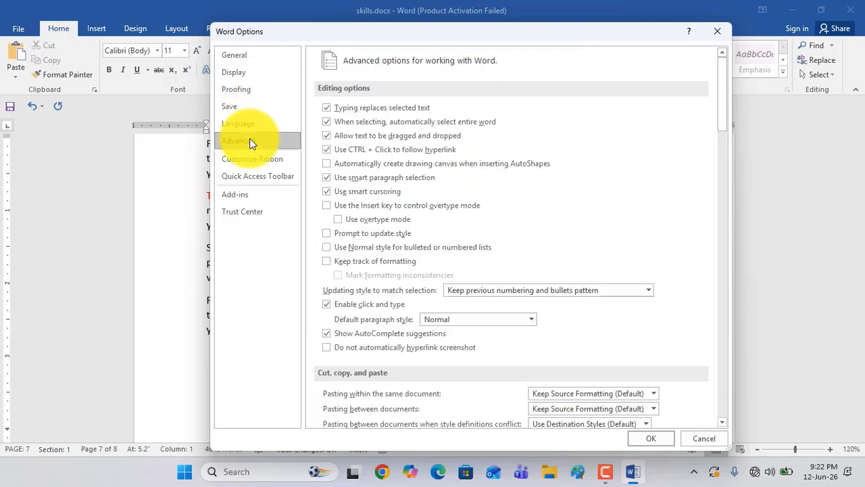
click(720, 36)
click(441, 187)
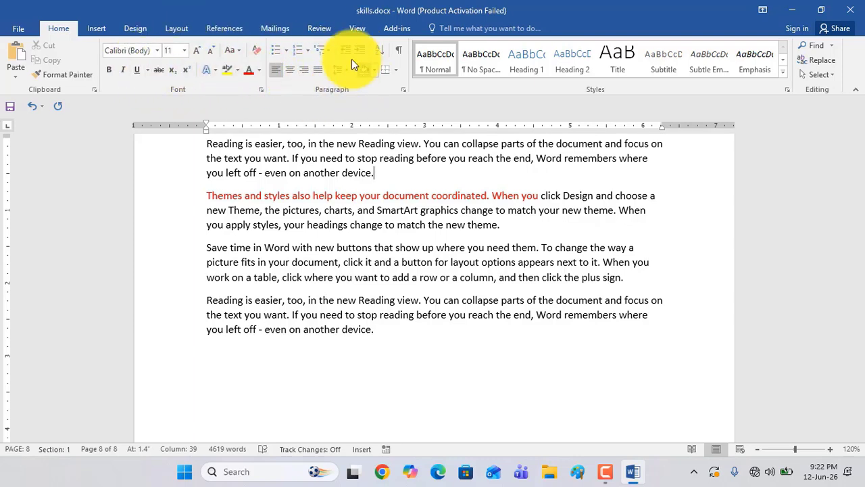
click(17, 30)
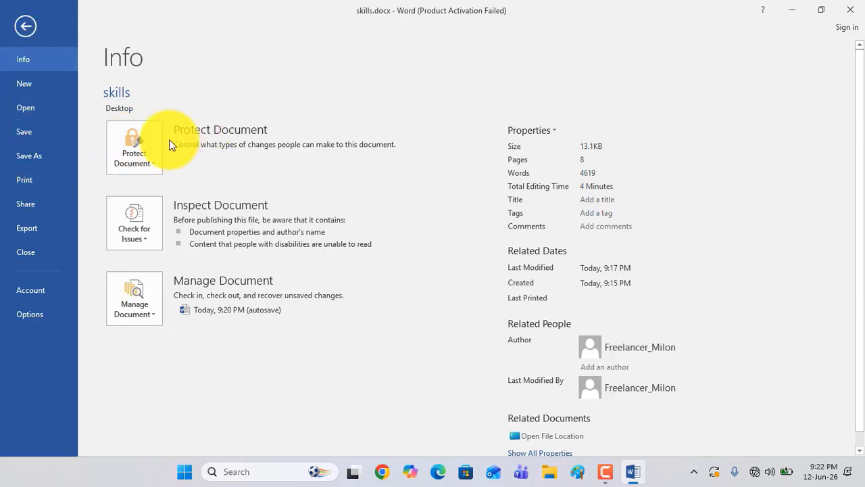
click(22, 27)
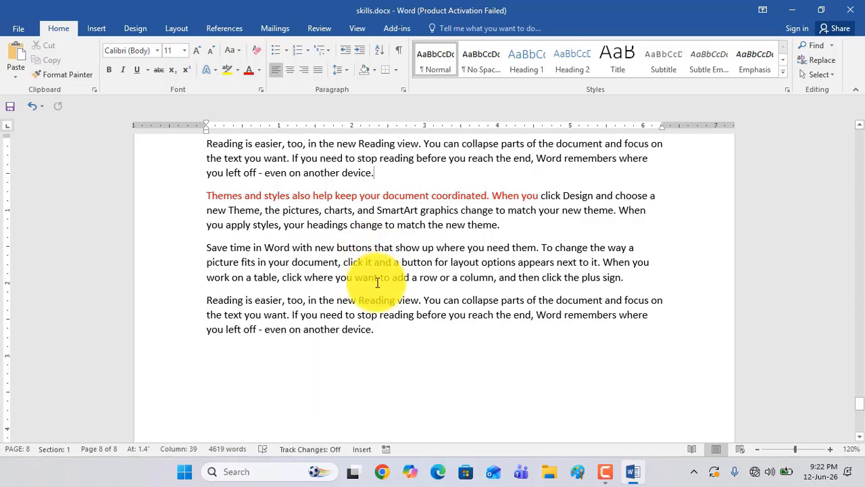
scroll(378, 260, up, 2)
scroll(397, 281, down, 1)
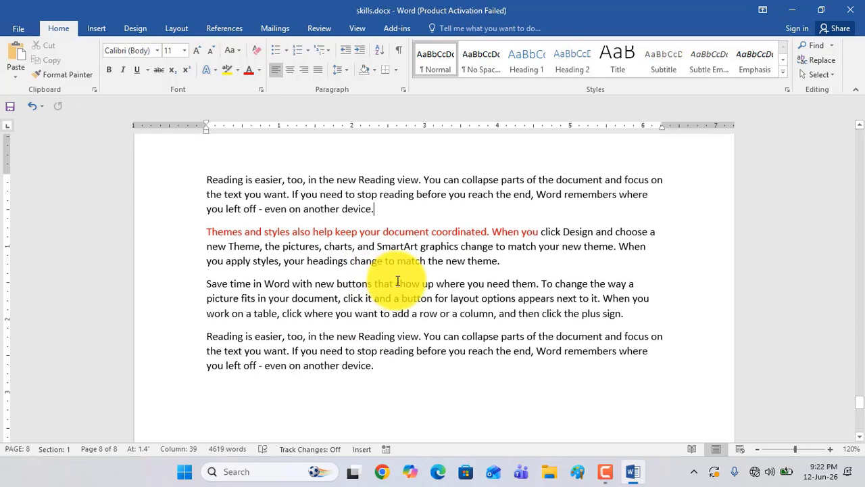
Insert a table with 6 columns and 7 rows below the first paragraph on page 8
click(96, 28)
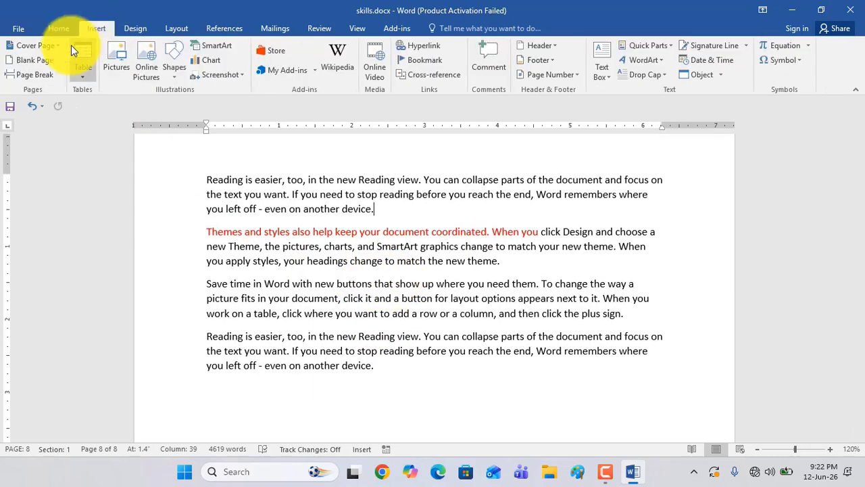
click(80, 78)
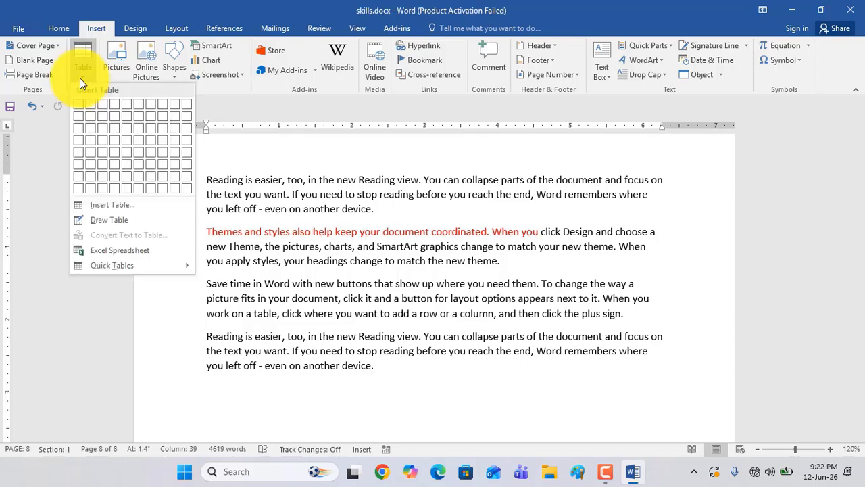
click(142, 176)
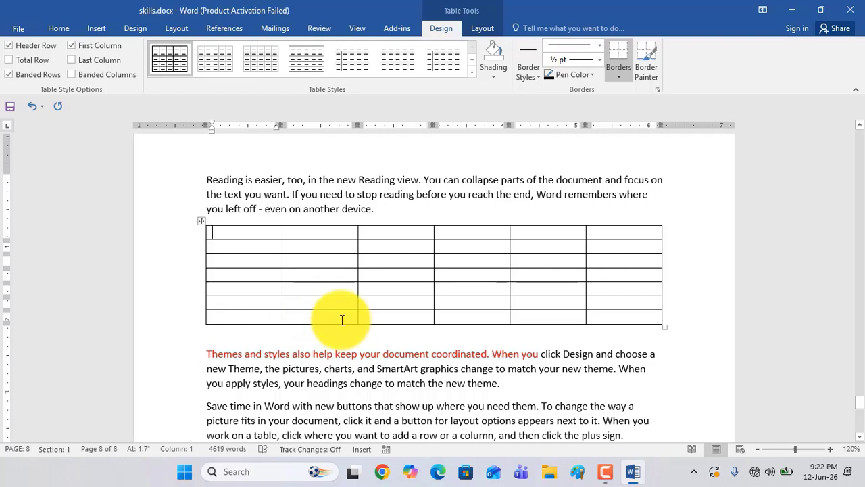
mouse_move(608, 475)
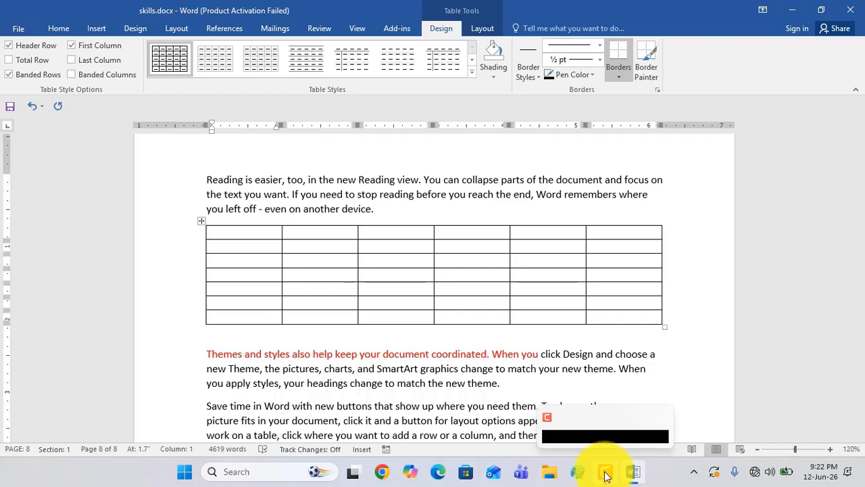
click(607, 475)
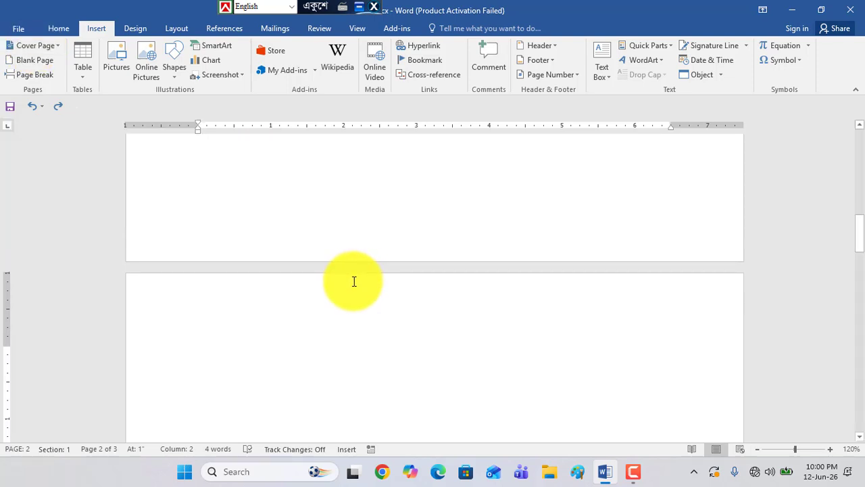
Browse the built-in cover pages and add the Motion cover page at the beginning of the document
scroll(356, 281, down, 3)
scroll(199, 221, up, 6)
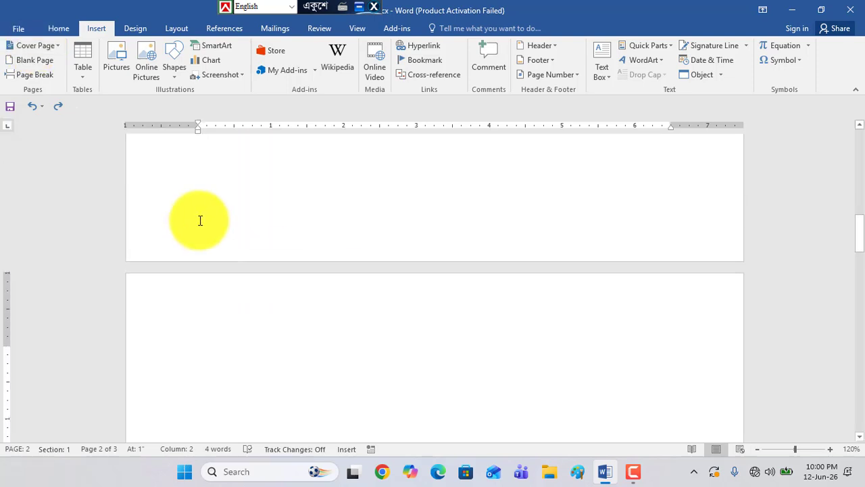
scroll(221, 230, up, 10)
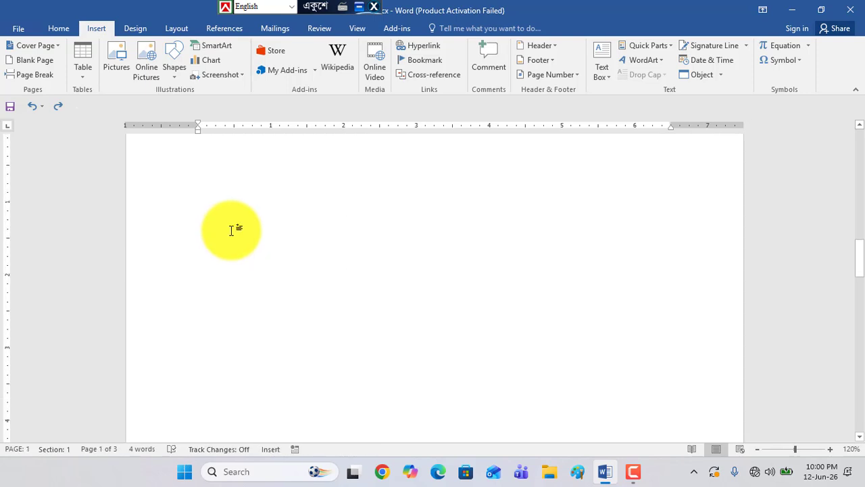
drag(860, 285, 859, 128)
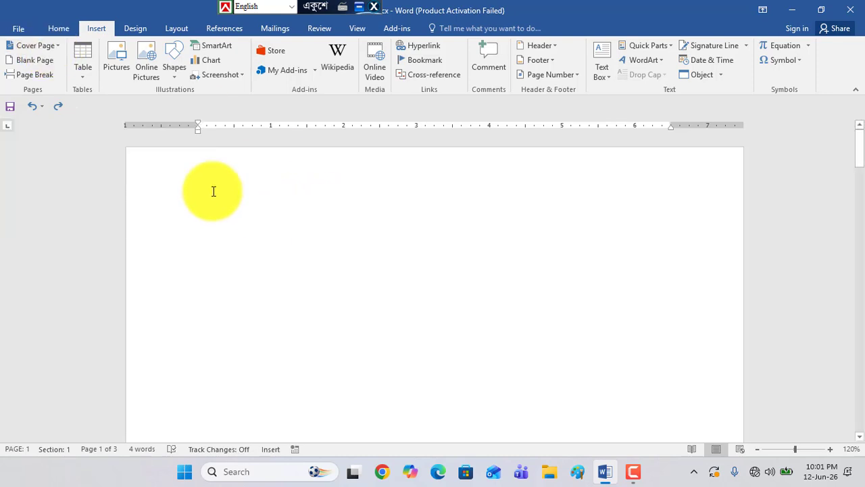
click(33, 43)
scroll(115, 118, down, 5)
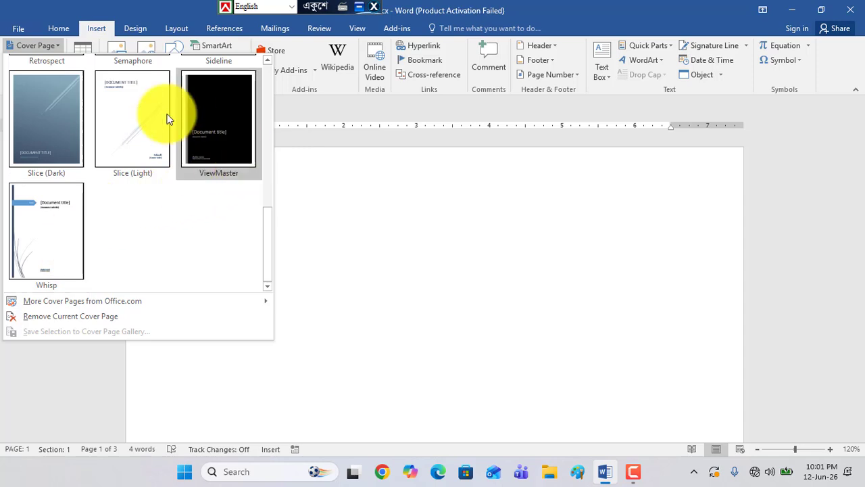
scroll(151, 140, up, 5)
scroll(152, 140, down, 3)
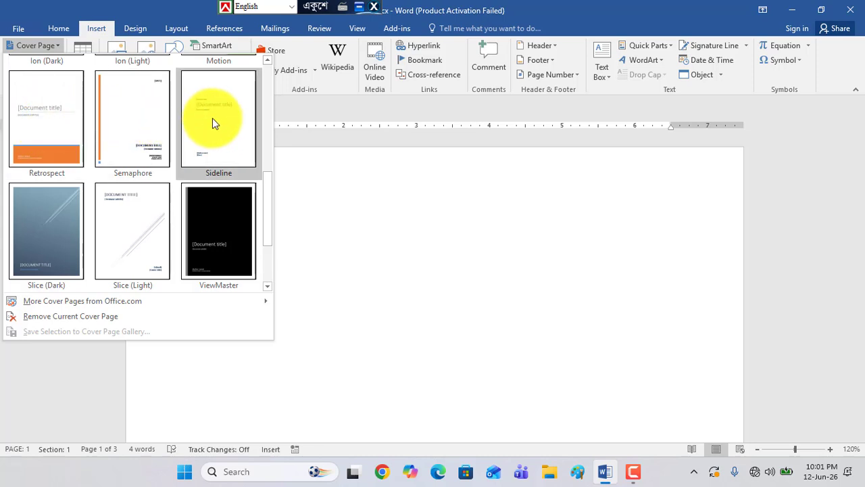
scroll(211, 125, up, 3)
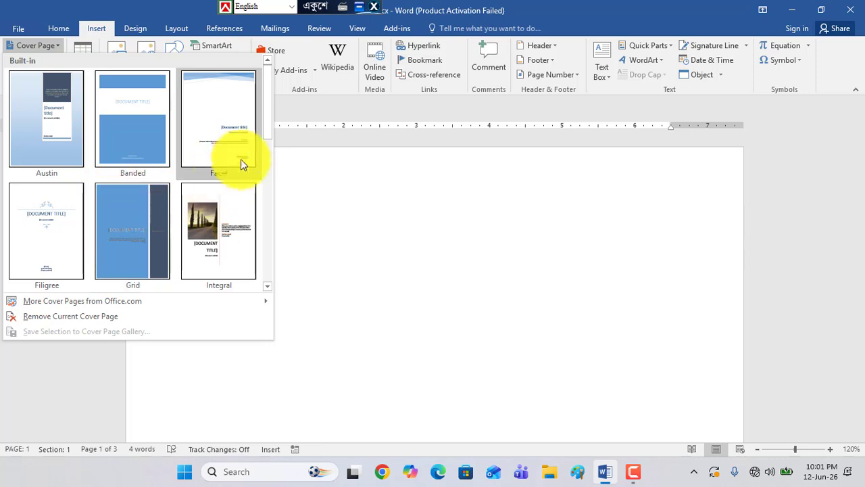
scroll(140, 196, down, 3)
scroll(141, 194, up, 3)
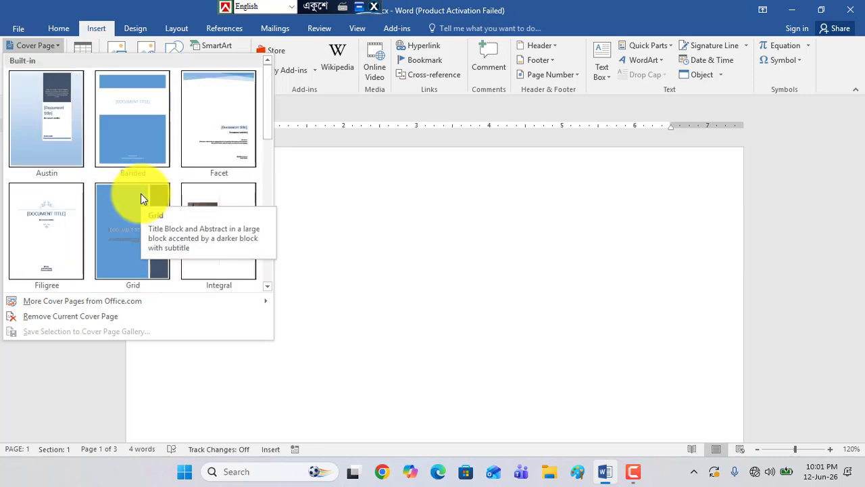
scroll(190, 179, down, 3)
scroll(189, 179, up, 3)
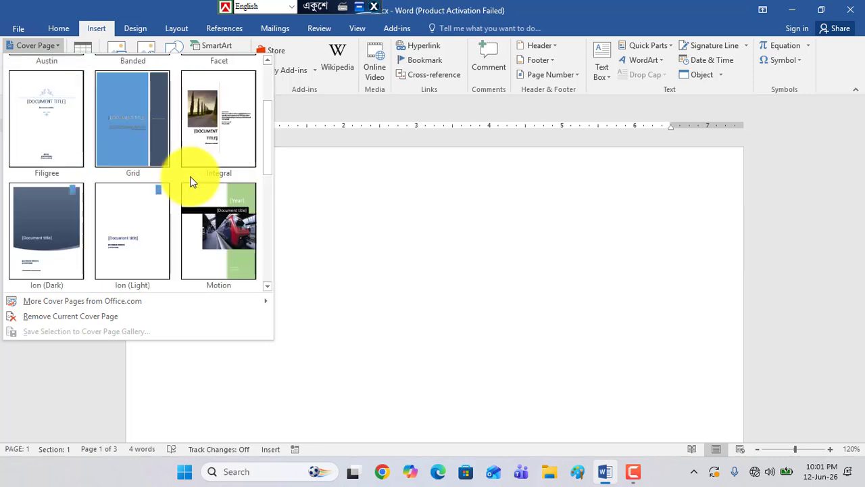
click(219, 233)
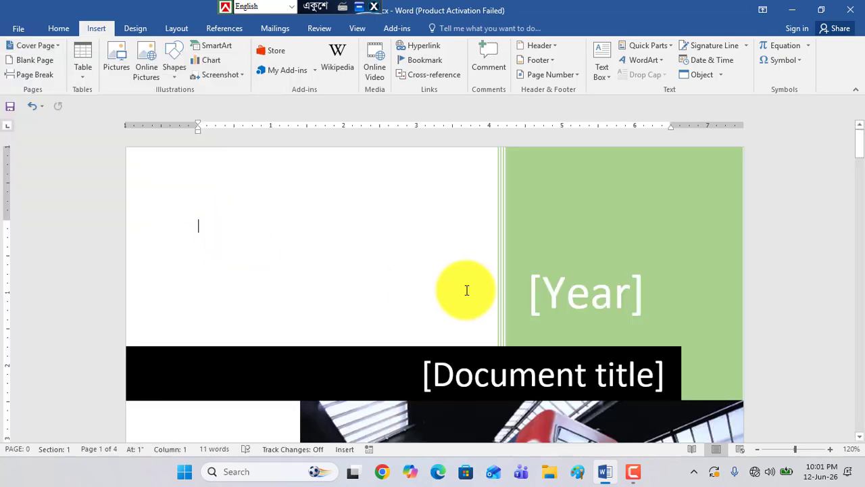
scroll(467, 290, down, 8)
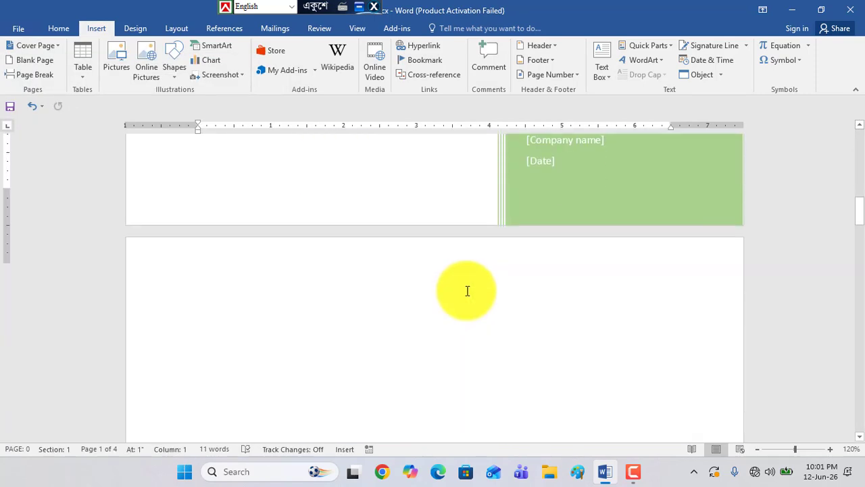
Look over the new cover page from its beginning and select the document title placeholder
scroll(467, 290, up, 8)
scroll(466, 291, up, 1)
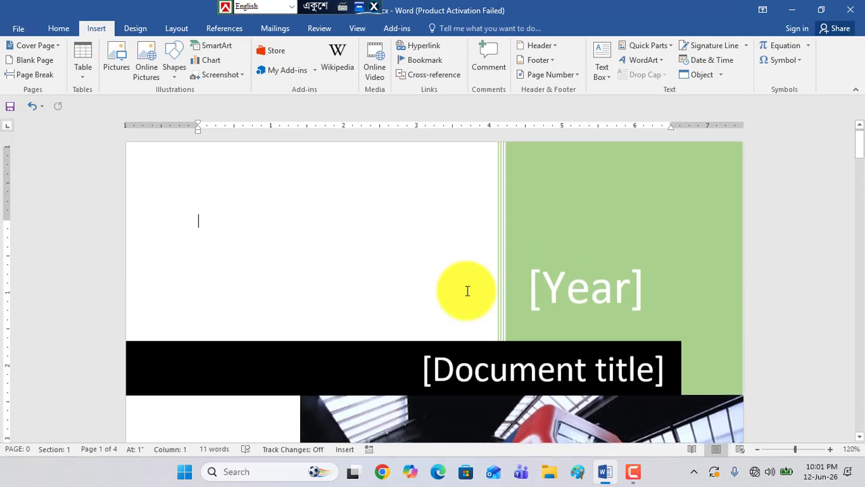
scroll(518, 293, down, 1)
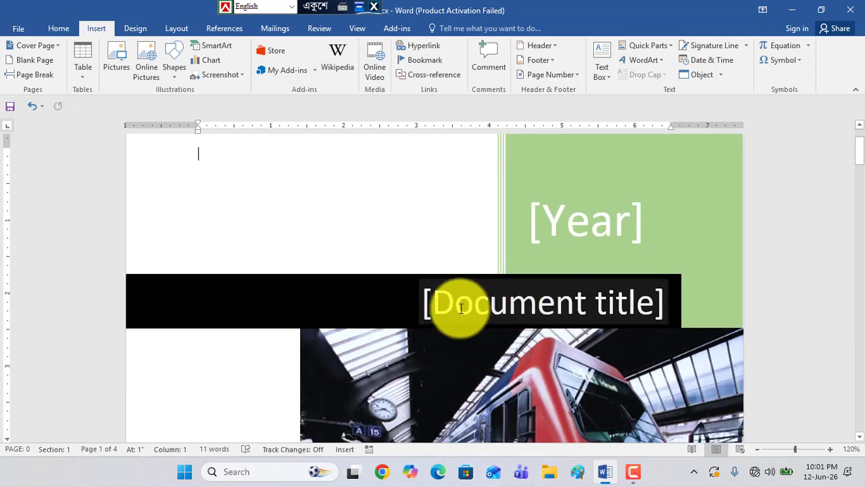
scroll(574, 299, down, 1)
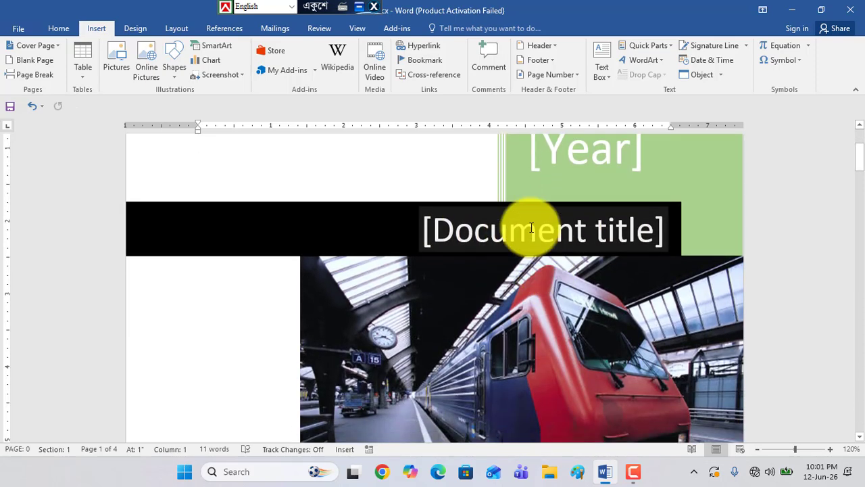
click(532, 232)
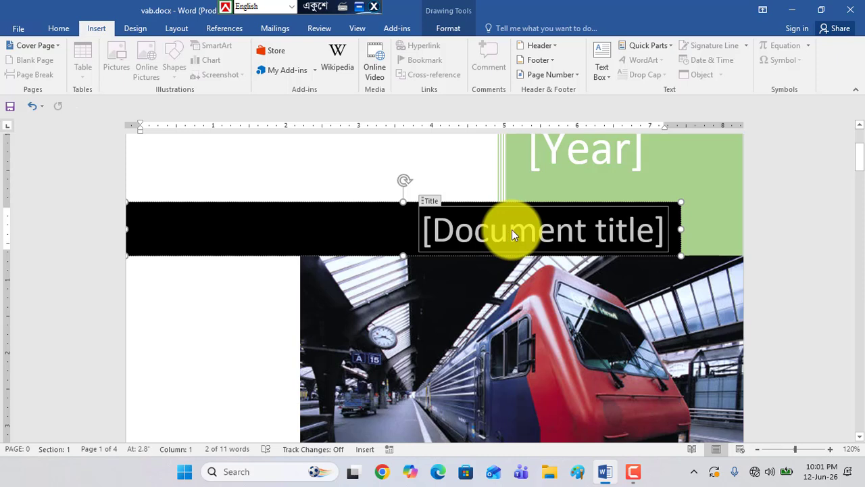
Fill the cover page's Year placeholder with 2026 by choosing today's date from its calendar
click(565, 159)
scroll(574, 163, up, 2)
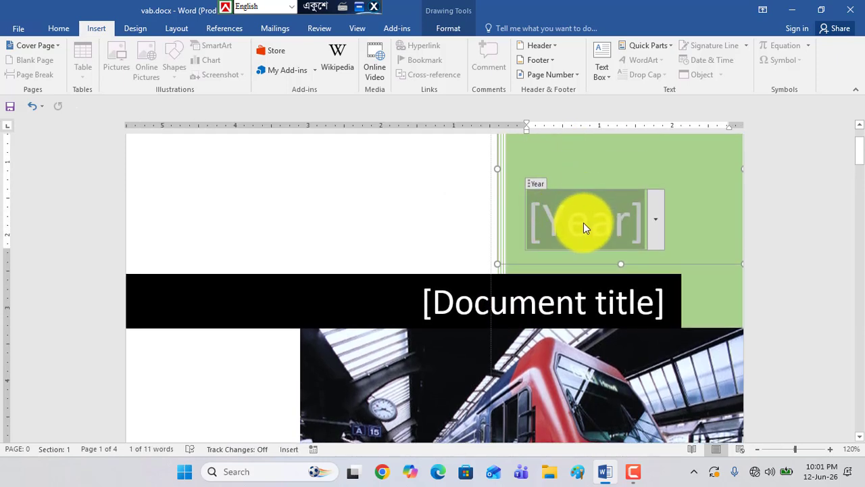
click(657, 217)
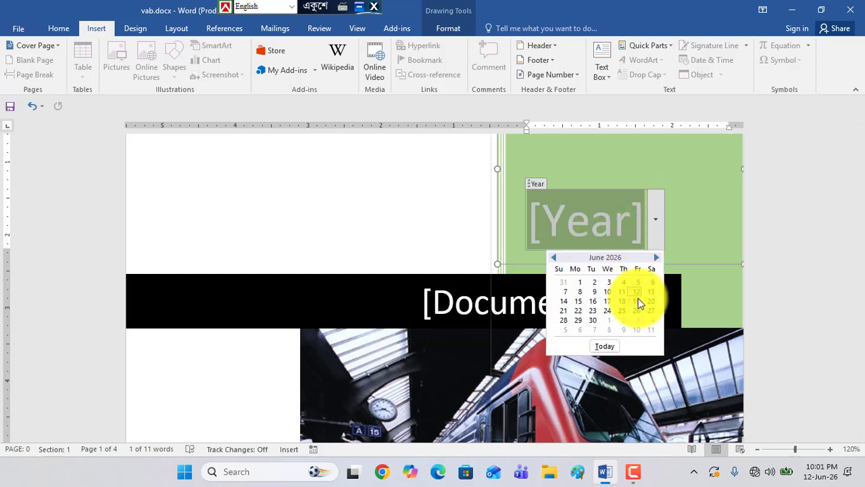
click(606, 347)
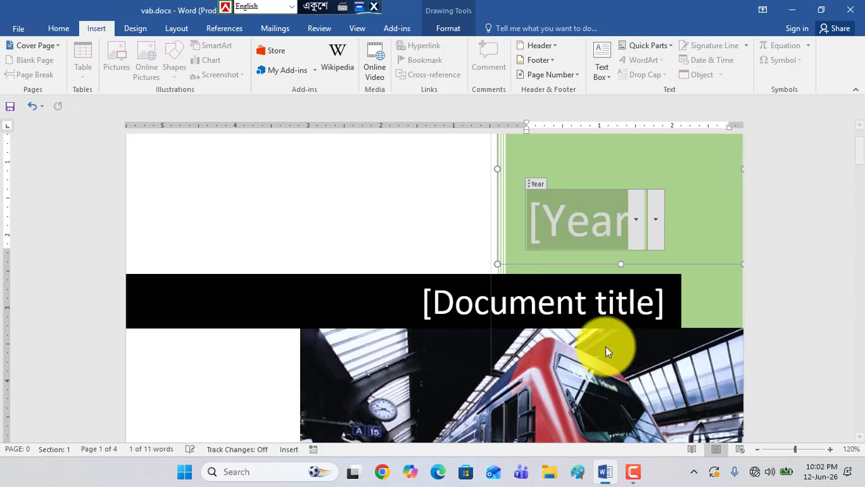
click(586, 222)
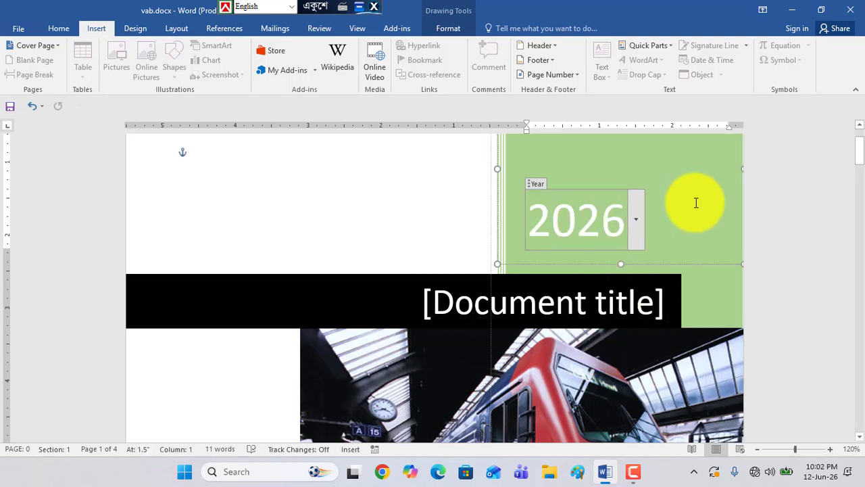
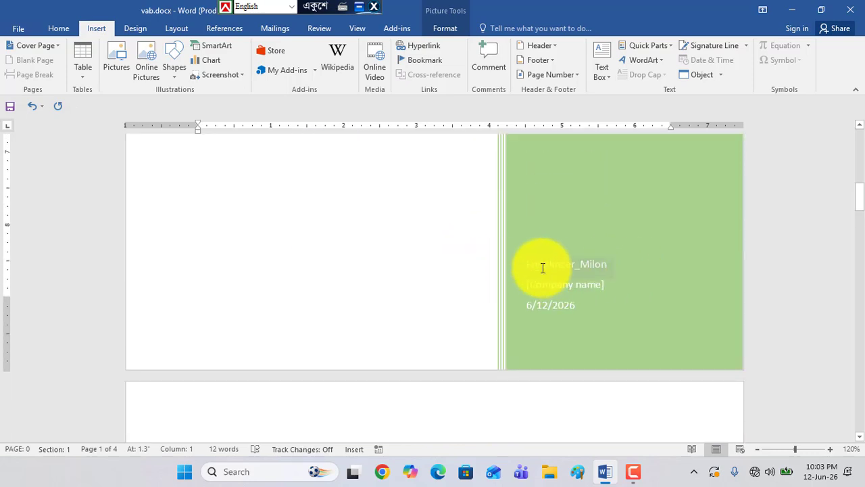
Examine the cover page's author, company name and date fields and its overall layout up to the title
click(546, 266)
click(545, 275)
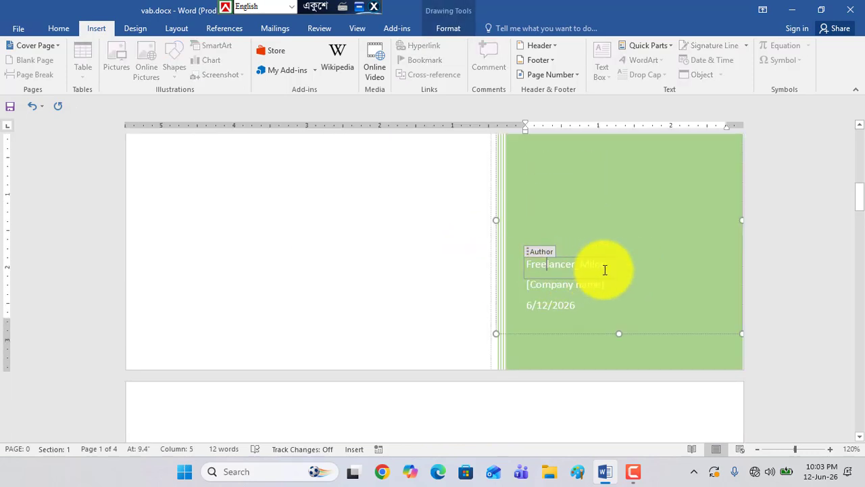
double_click(548, 266)
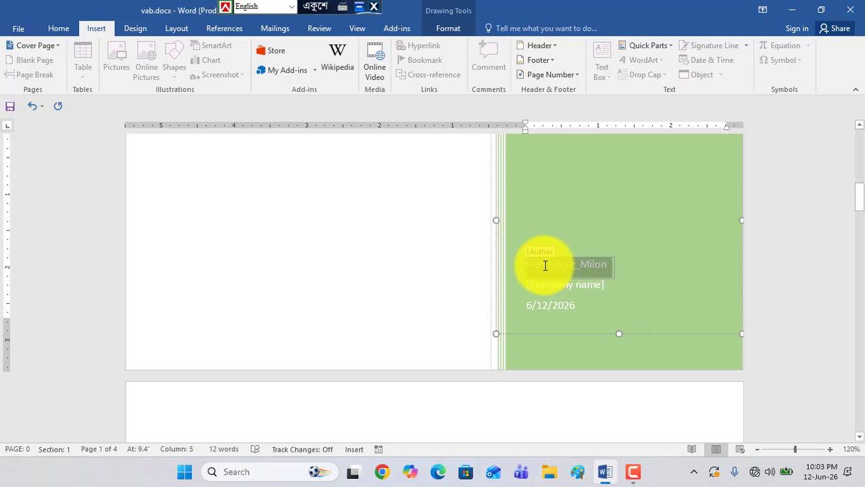
click(585, 291)
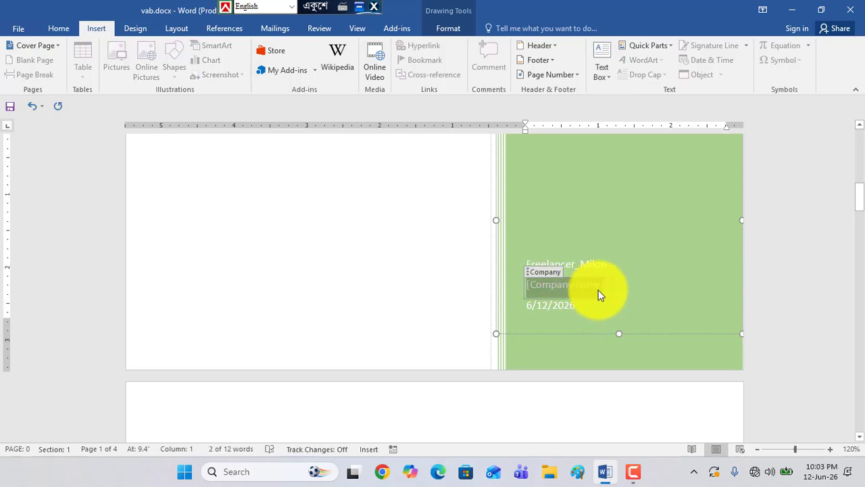
click(553, 310)
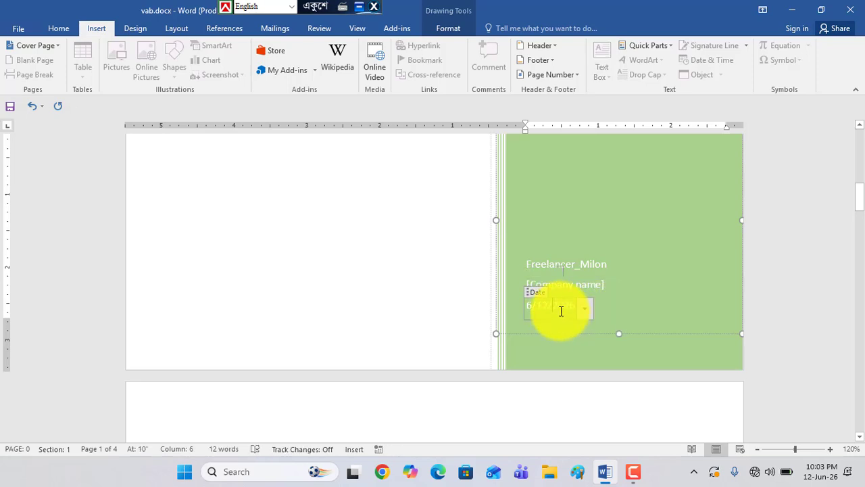
scroll(466, 307, up, 6)
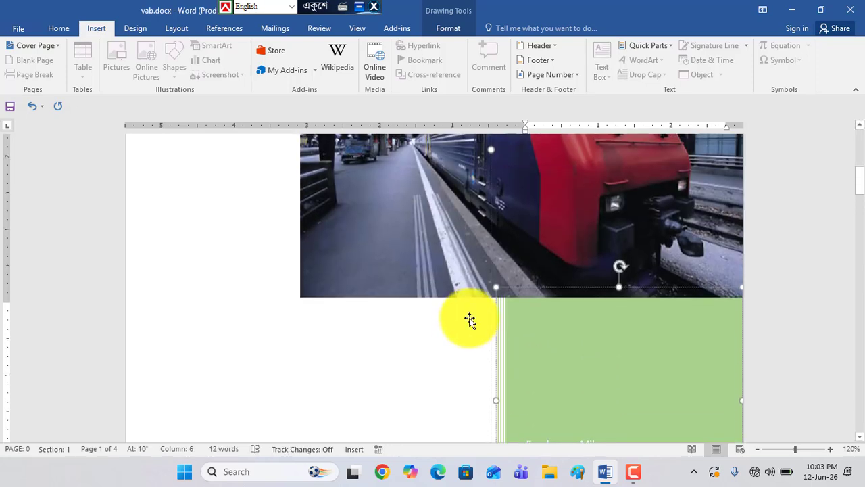
scroll(471, 319, up, 4)
scroll(469, 318, down, 5)
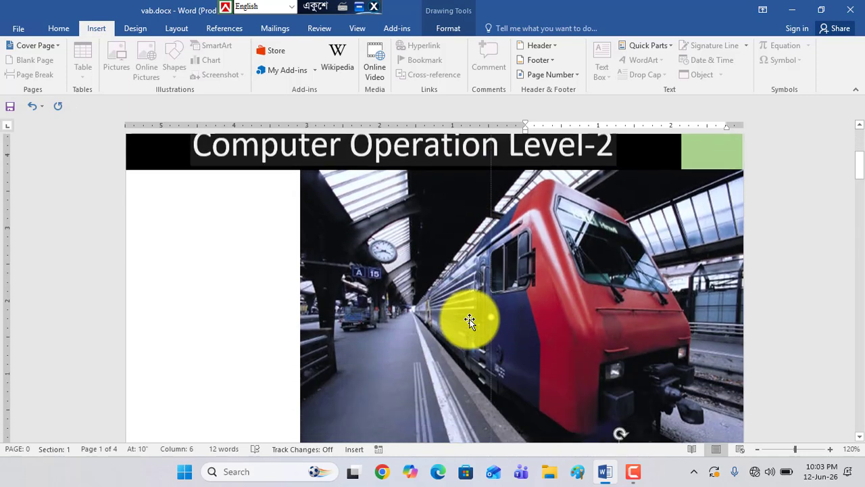
scroll(469, 319, up, 1)
scroll(470, 320, down, 3)
scroll(463, 346, up, 4)
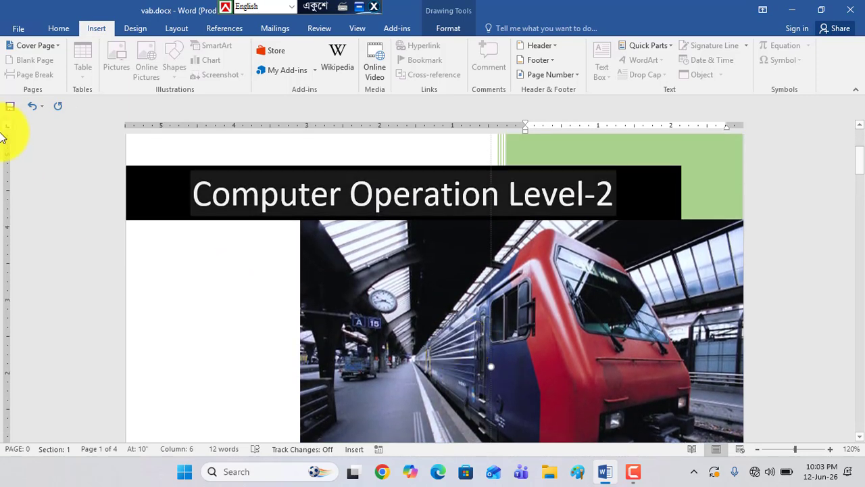
Replace the current cover page with the built-in Filigree design and look it over
click(57, 47)
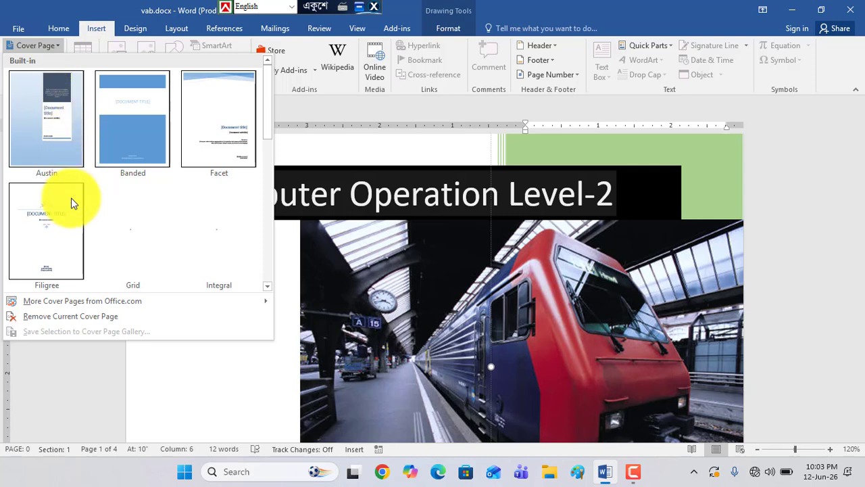
click(51, 224)
scroll(396, 280, down, 3)
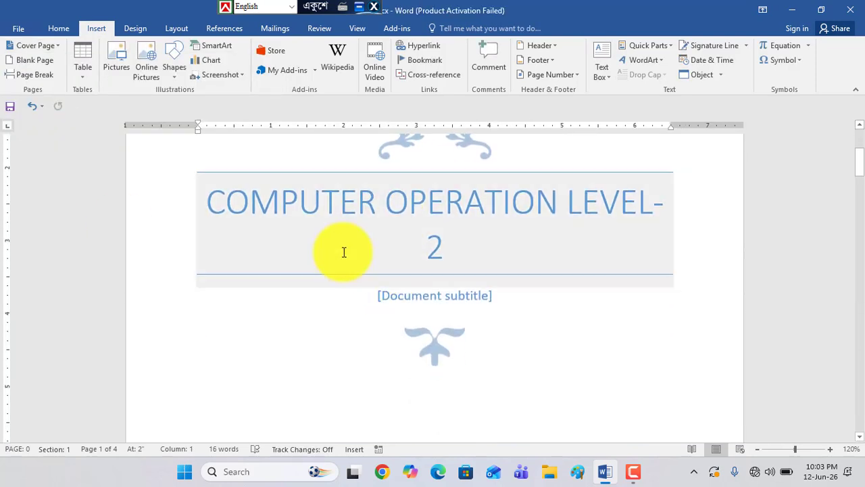
scroll(384, 251, down, 9)
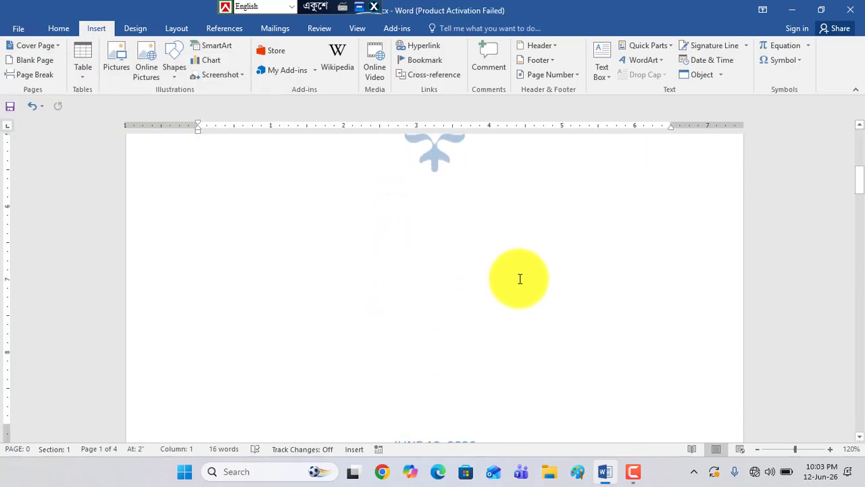
scroll(519, 278, up, 3)
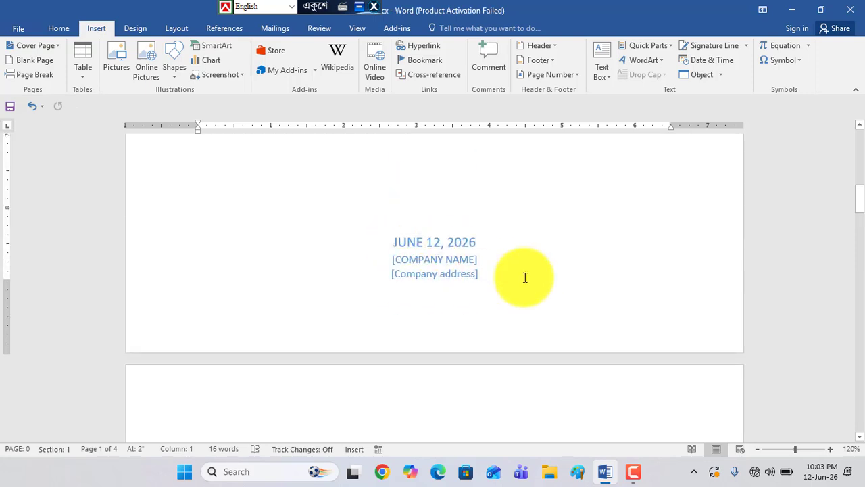
scroll(495, 273, up, 6)
scroll(495, 273, up, 3)
scroll(495, 273, down, 5)
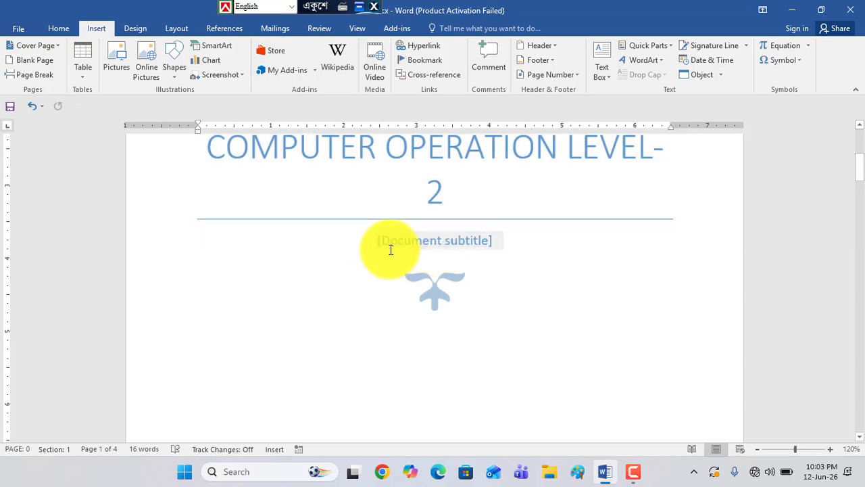
Fill the cover page's document subtitle placeholder with NSDA
click(432, 240)
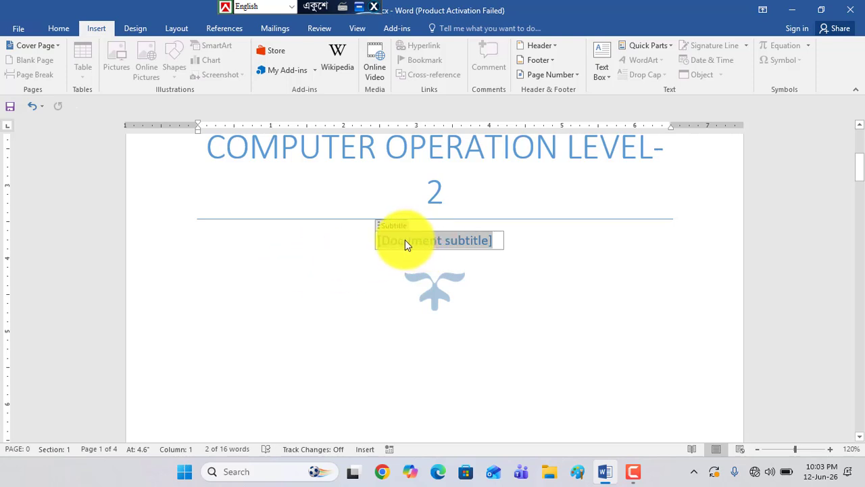
text(NSDA)
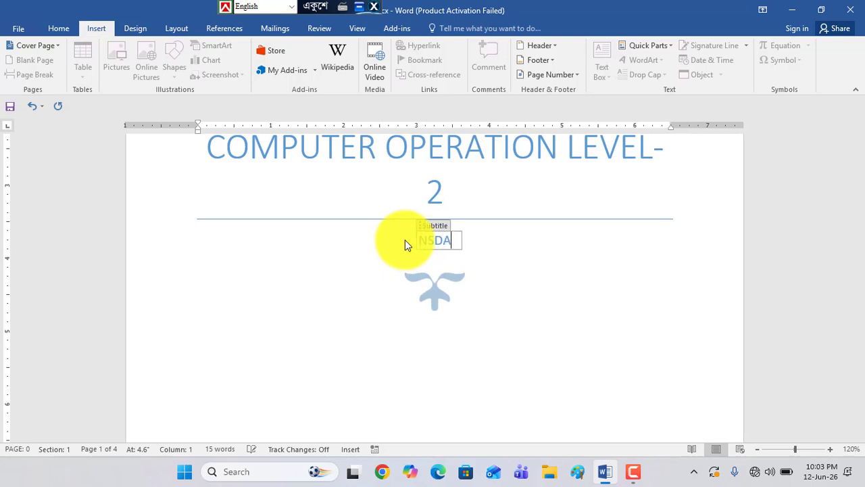
click(574, 280)
scroll(539, 309, down, 1)
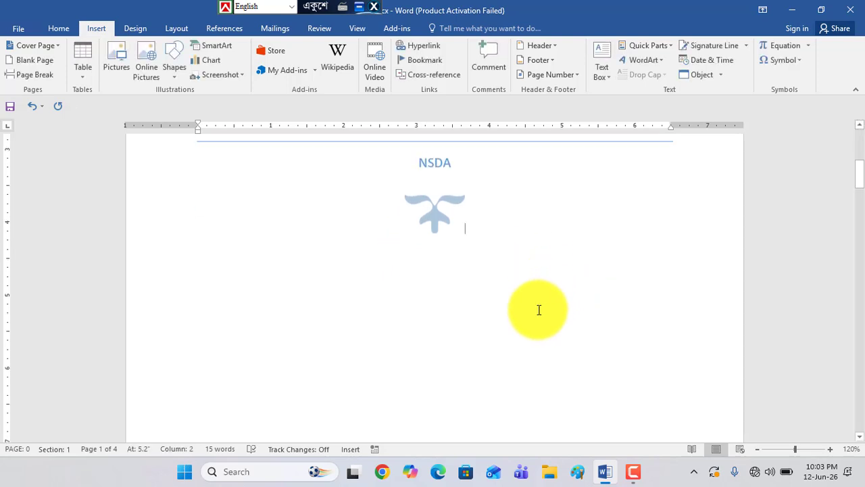
scroll(545, 305, up, 4)
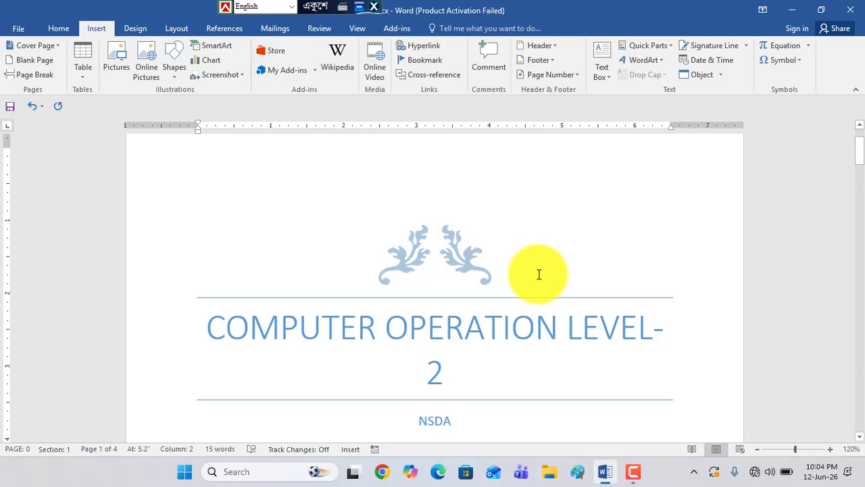
click(637, 477)
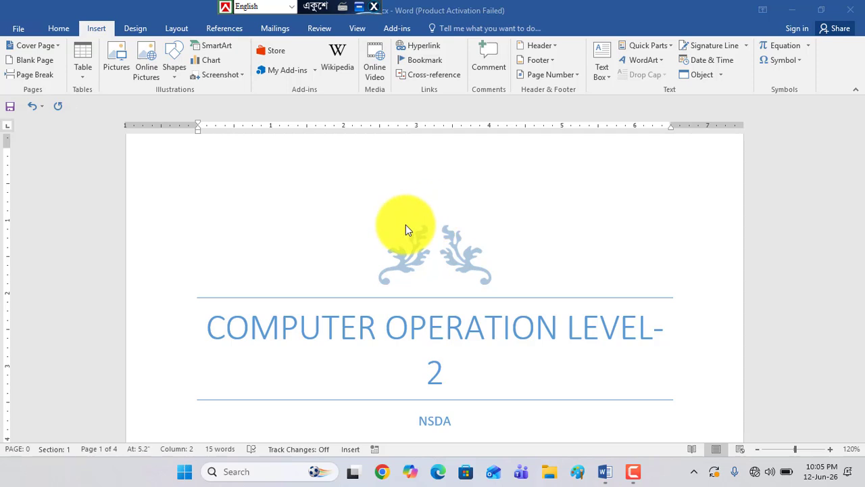
Review the Filigree cover page, selecting its company name and company address placeholders in turn
scroll(440, 328, down, 2)
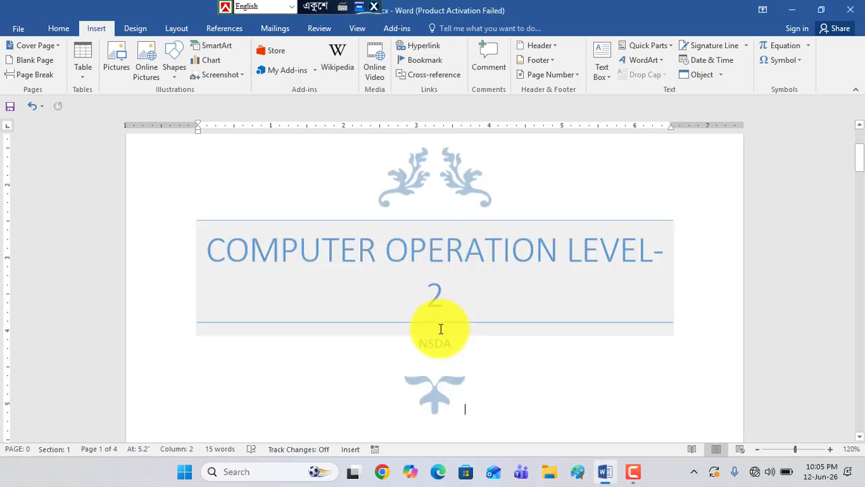
scroll(441, 328, down, 14)
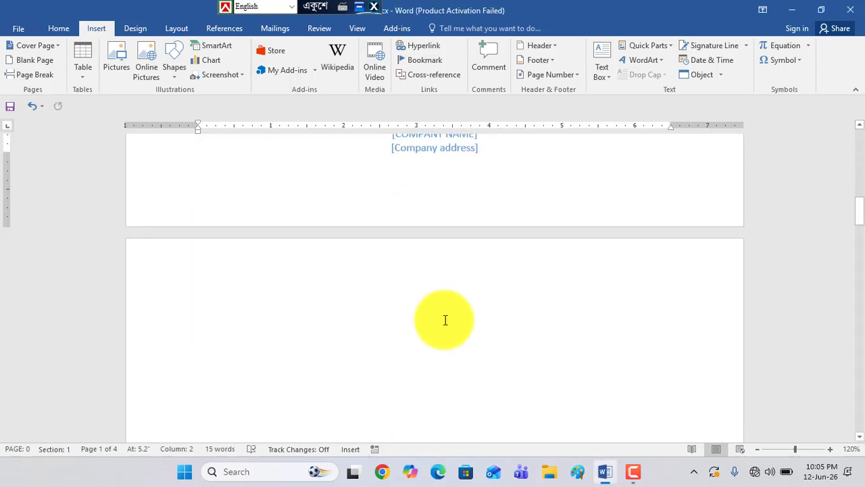
scroll(445, 320, up, 3)
click(414, 243)
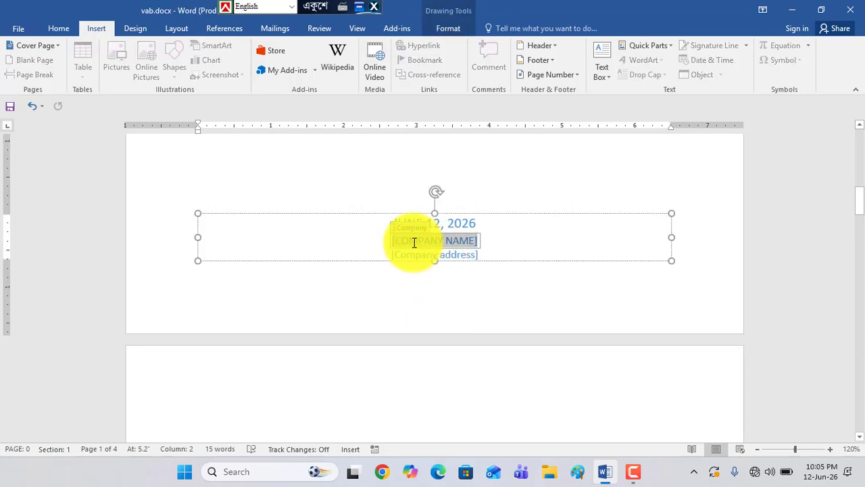
click(447, 256)
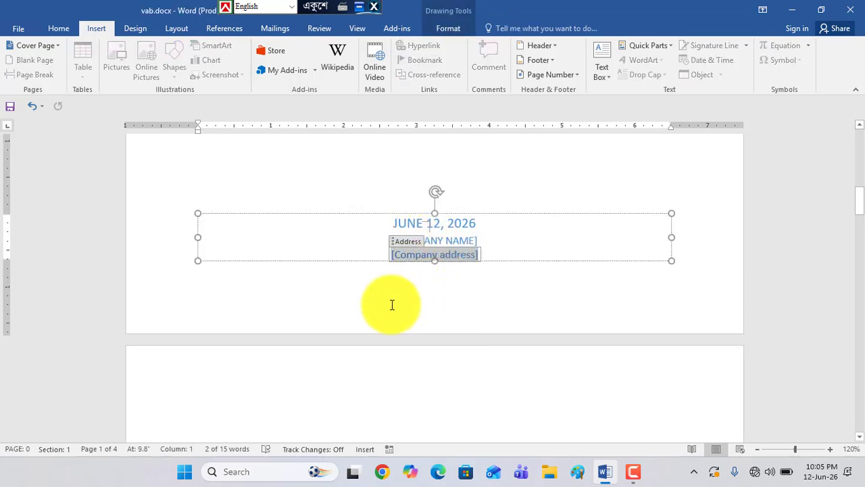
scroll(431, 298, up, 3)
scroll(433, 297, up, 5)
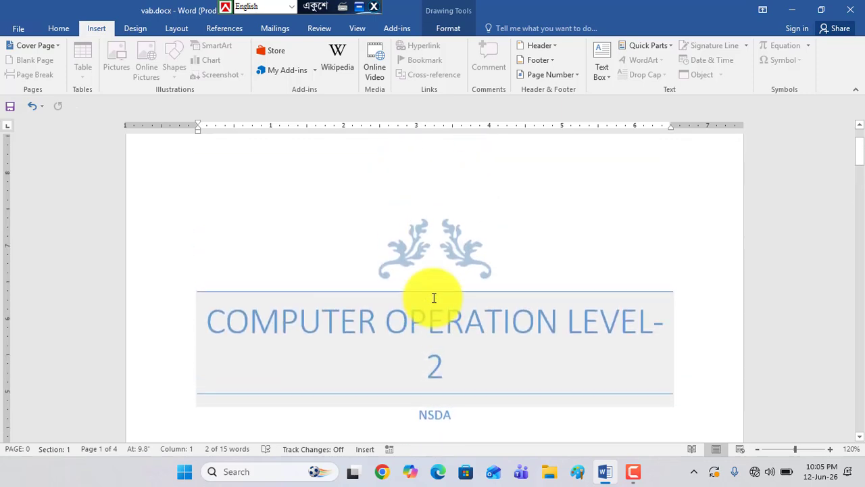
scroll(434, 295, down, 1)
Recolor the leaf ornament above the cover page title to the light orange variation
click(415, 218)
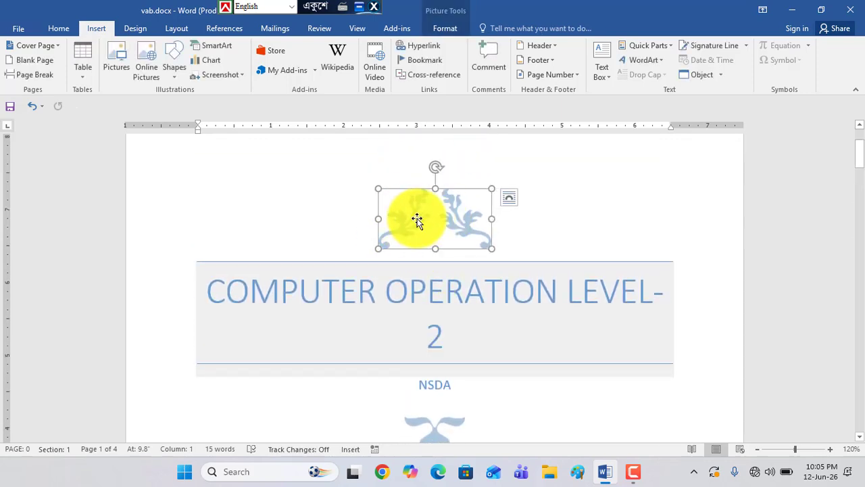
click(354, 214)
click(406, 222)
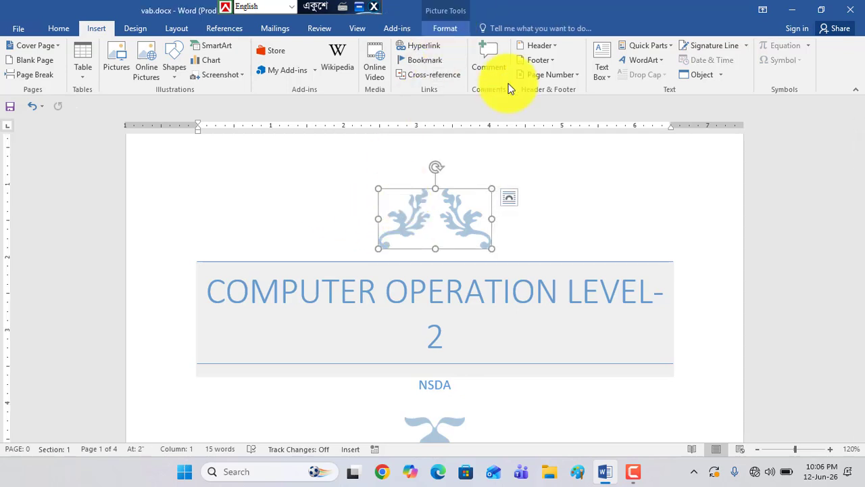
click(605, 189)
click(460, 243)
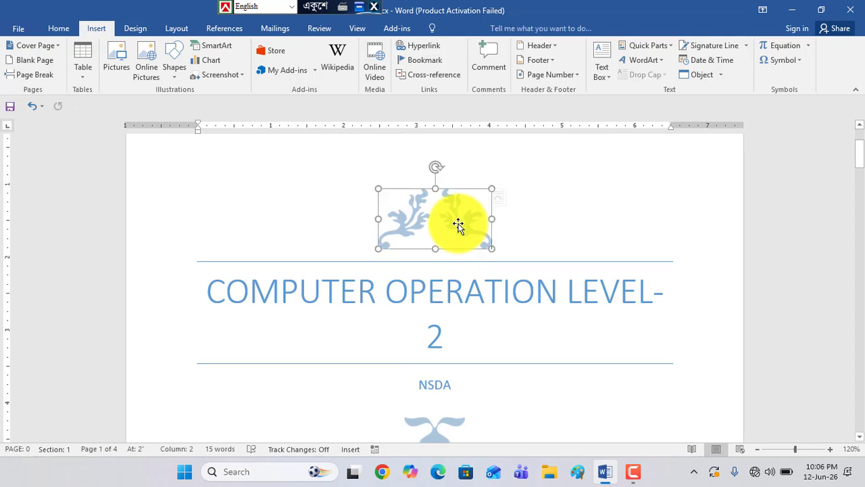
click(451, 32)
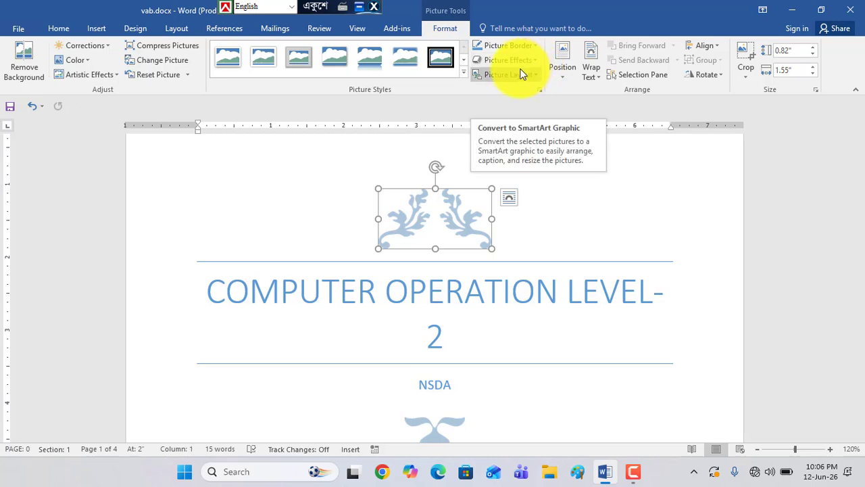
click(87, 65)
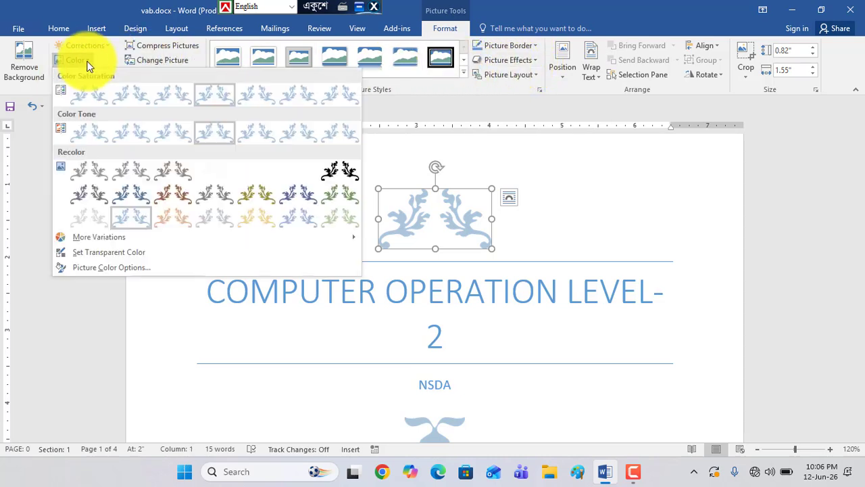
click(174, 218)
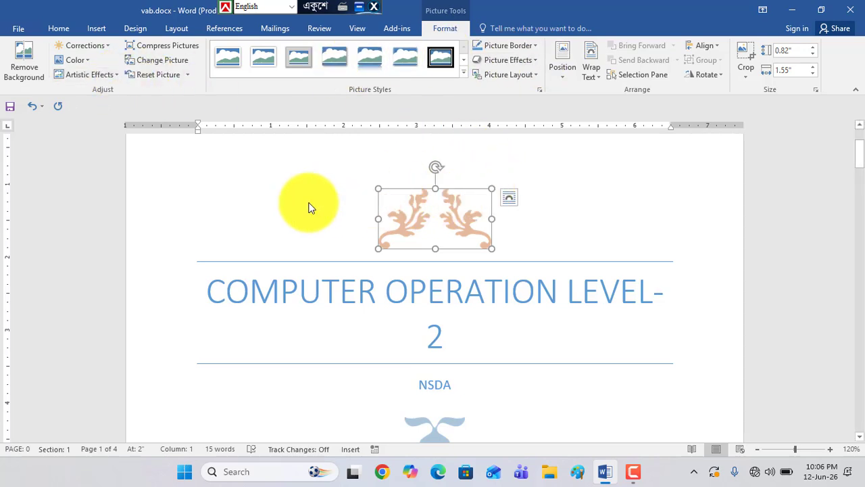
Insert two blank pages from the start of page 2, after the cover page
click(92, 29)
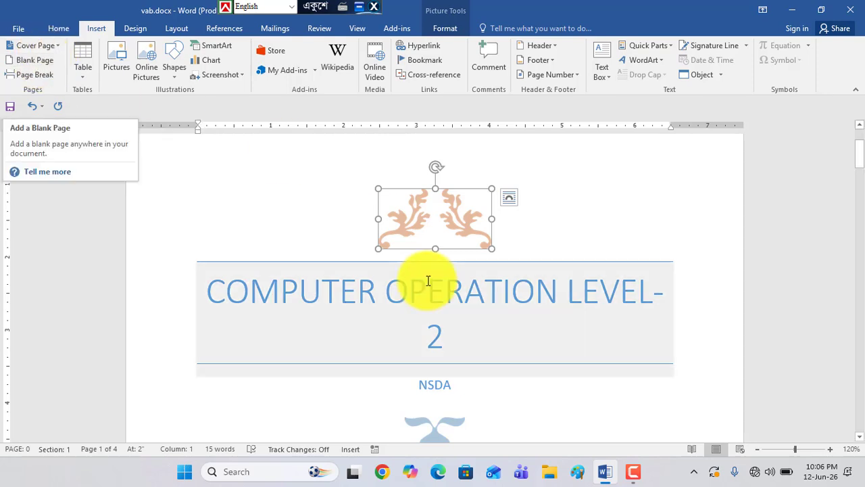
scroll(431, 297, down, 10)
scroll(431, 301, down, 3)
click(431, 303)
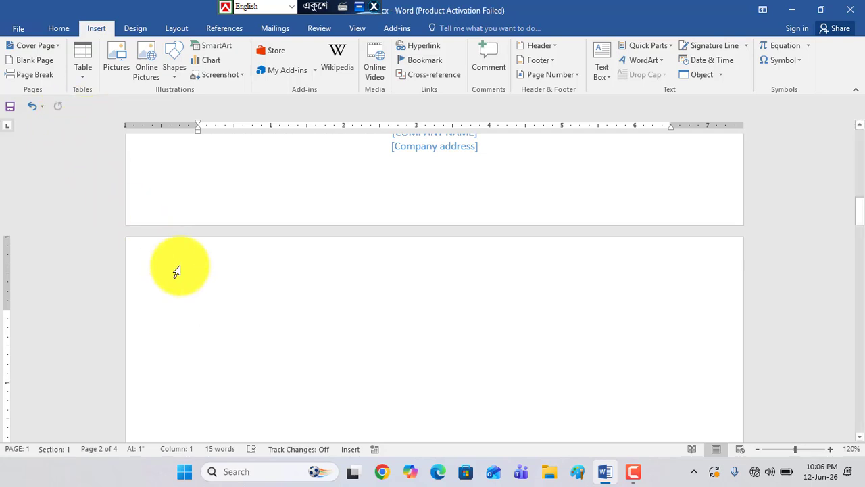
click(25, 63)
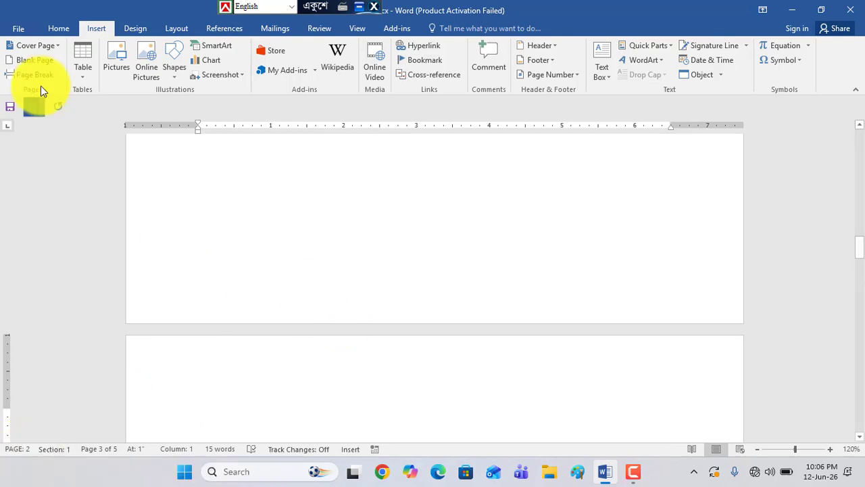
click(46, 63)
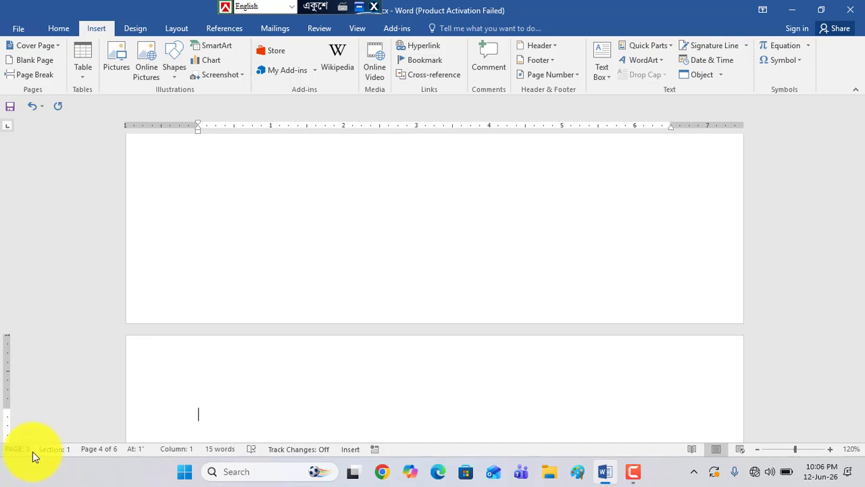
Insert a page break at the start of page 4
scroll(301, 325, down, 2)
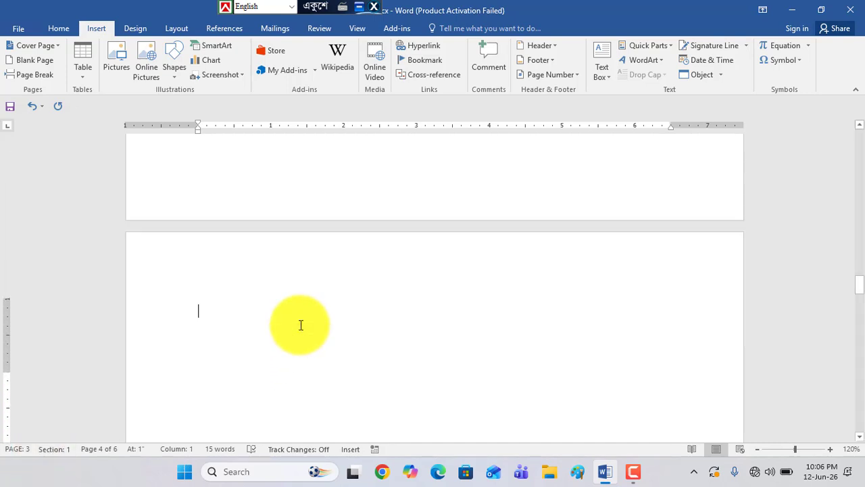
scroll(300, 326, up, 1)
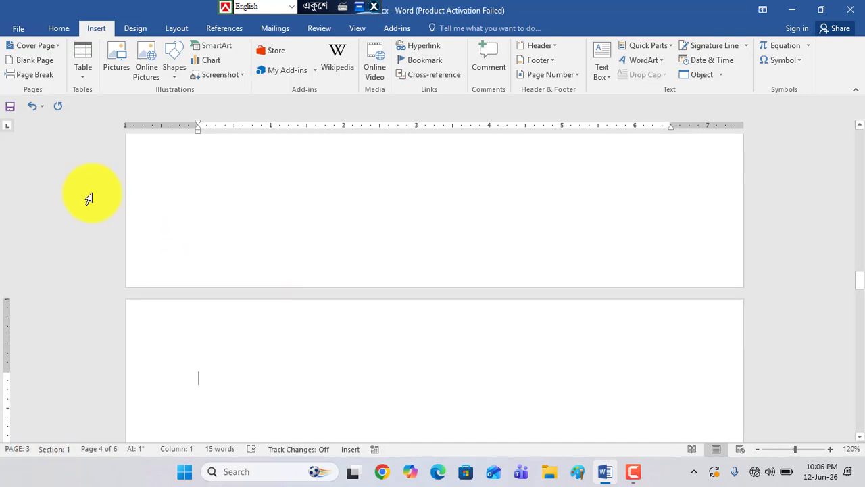
click(24, 76)
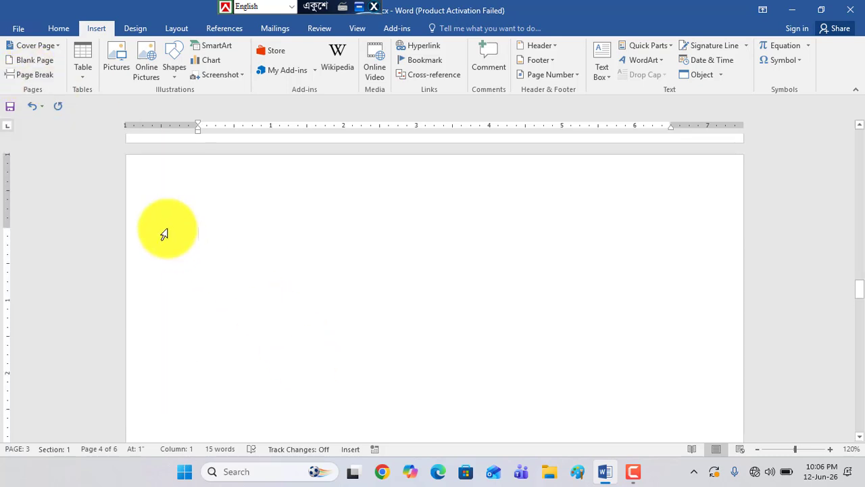
click(24, 76)
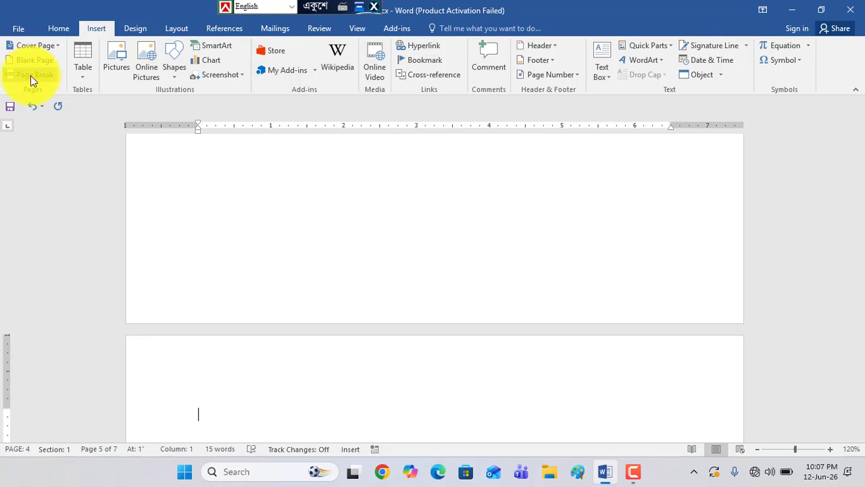
click(176, 30)
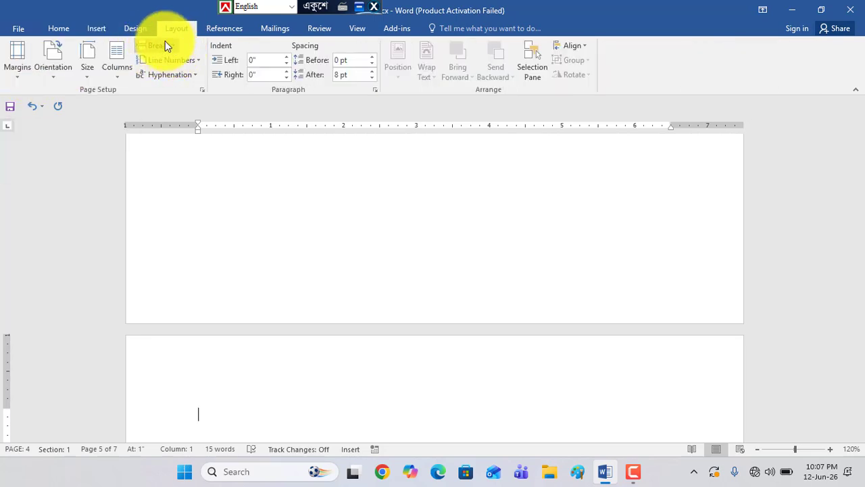
click(58, 30)
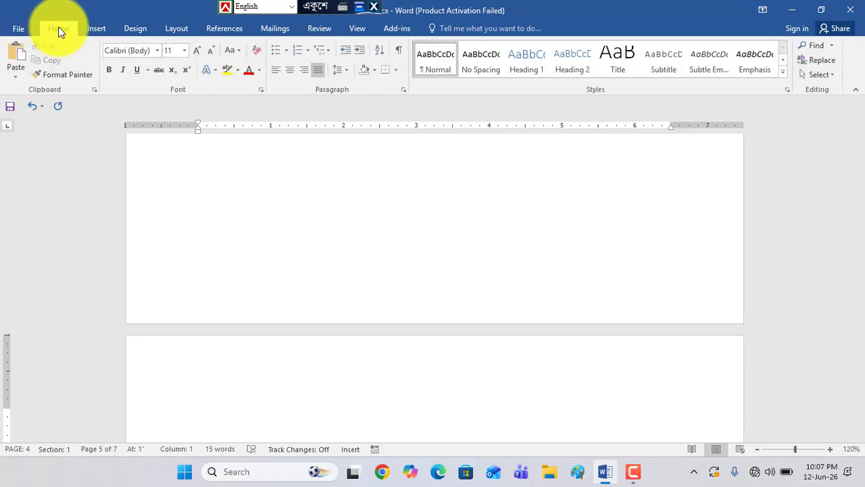
click(97, 30)
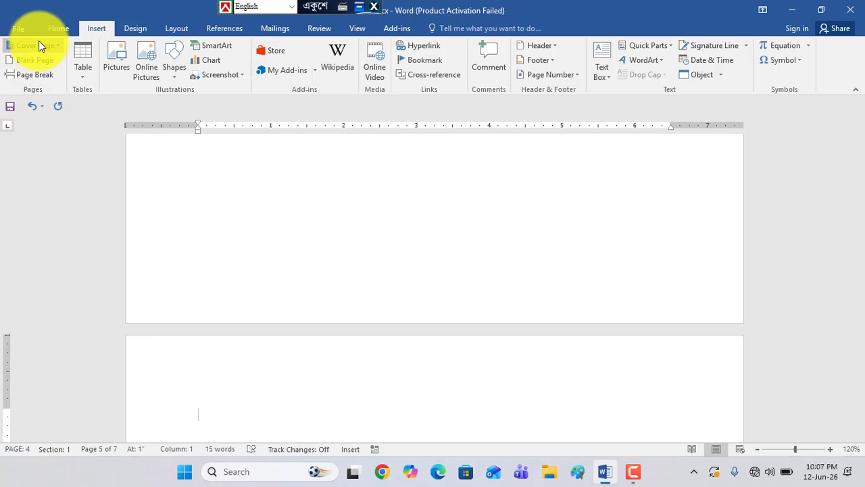
click(37, 60)
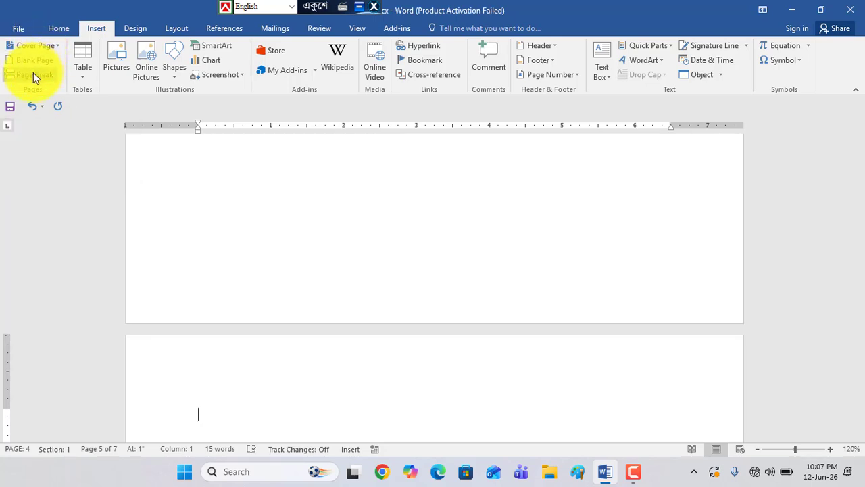
click(18, 24)
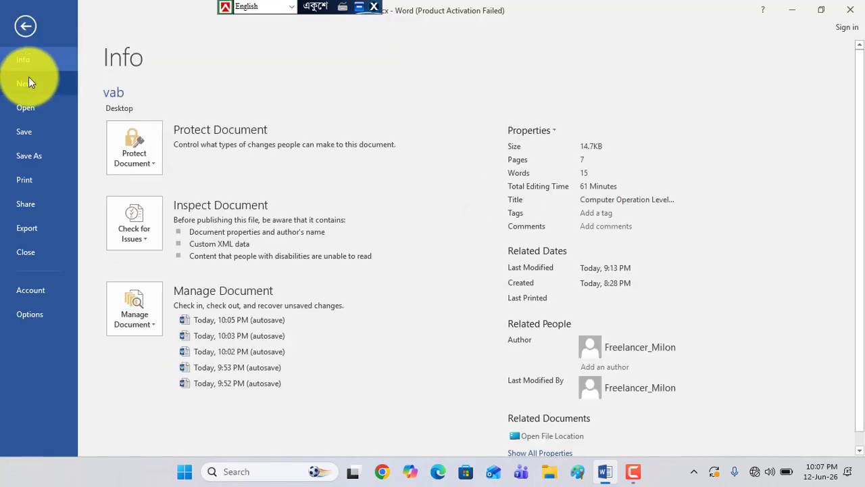
click(25, 24)
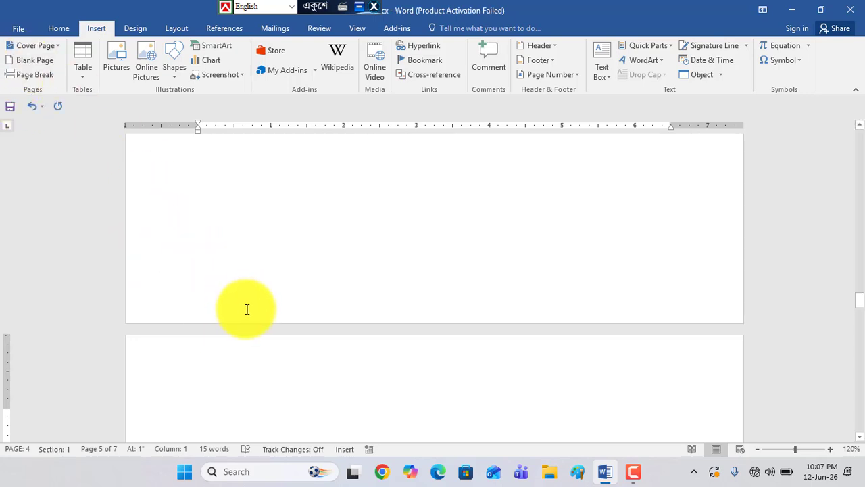
Insert a blank page from an insertion point in the empty text area of page 4
click(321, 188)
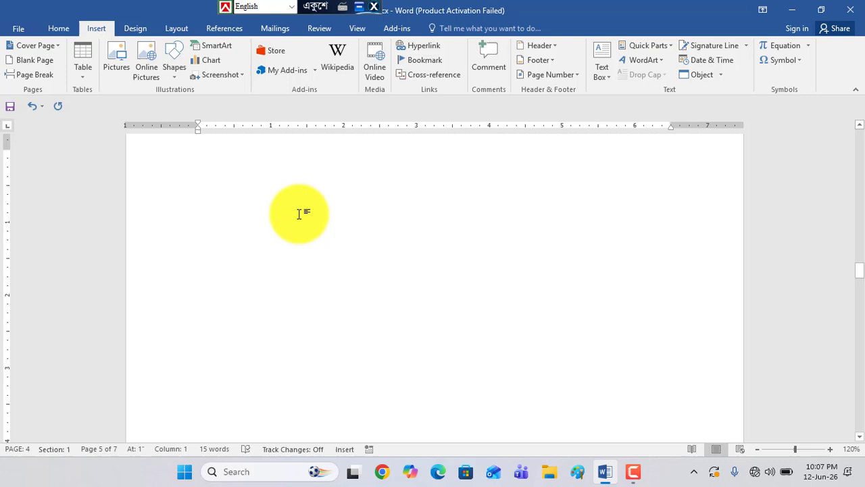
click(28, 62)
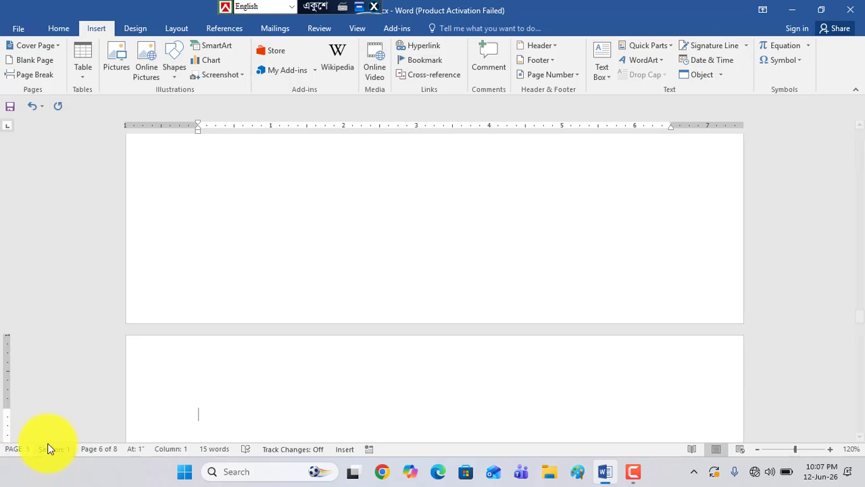
Insert a table of six columns and six rows on the blank page 6
double_click(230, 329)
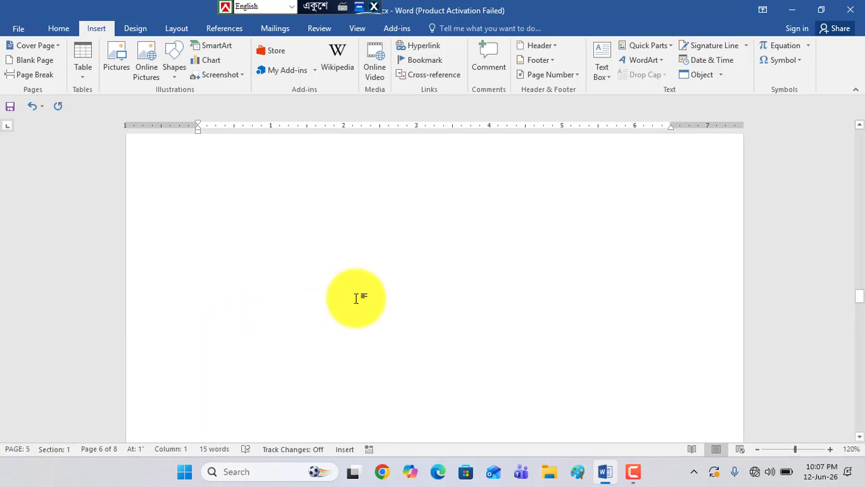
scroll(356, 298, up, 3)
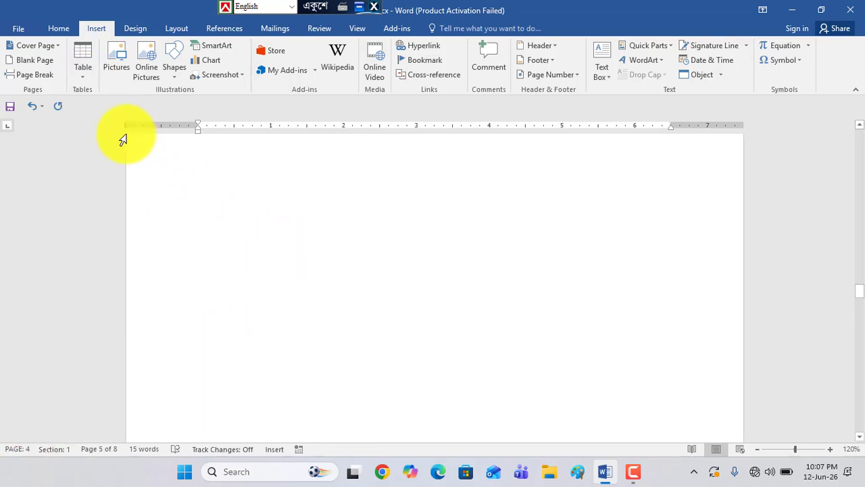
click(423, 270)
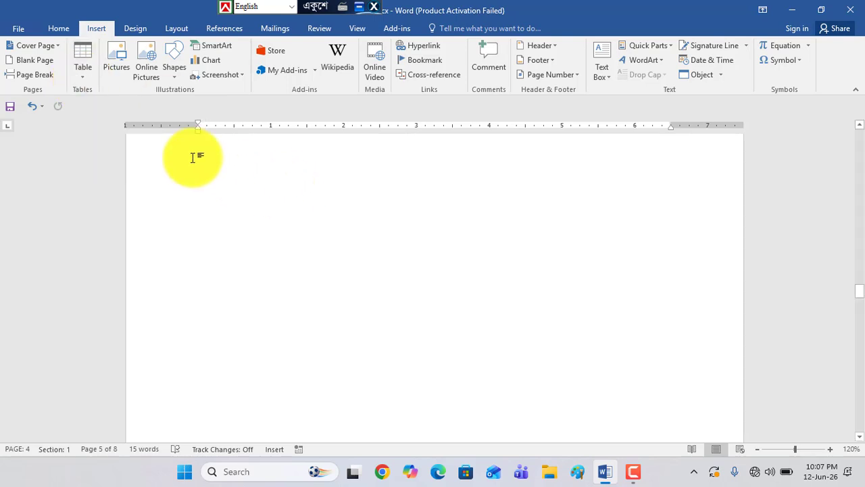
click(83, 77)
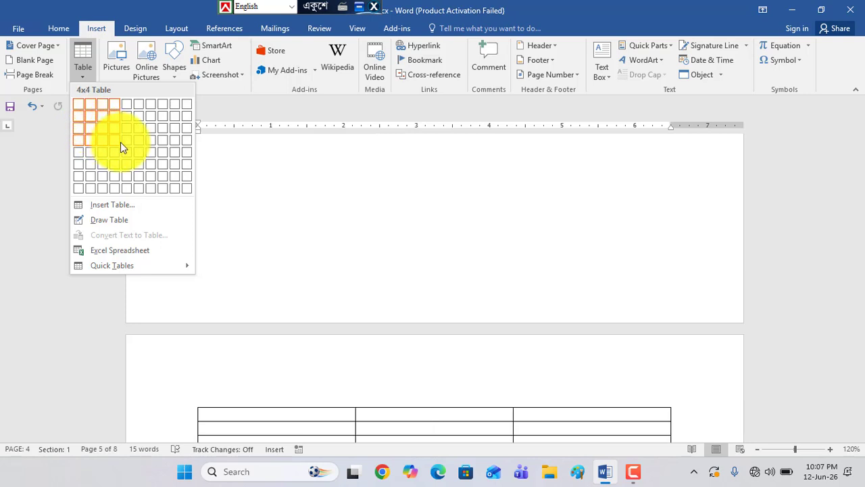
click(139, 163)
scroll(332, 305, down, 3)
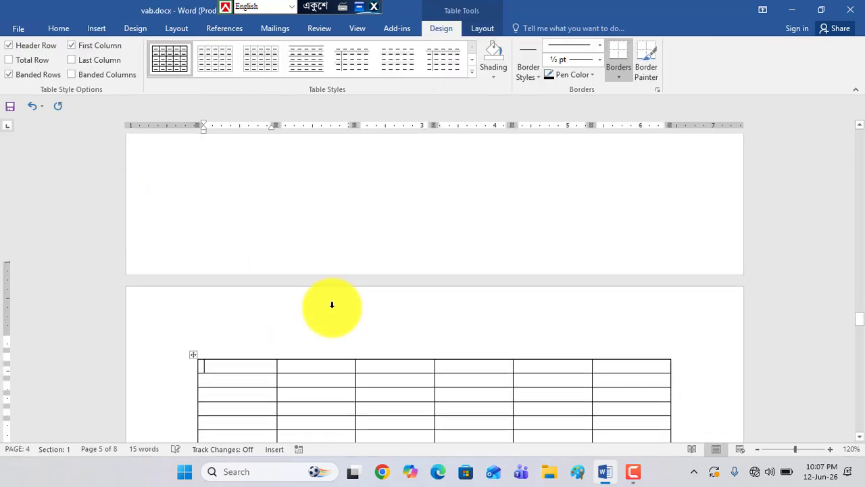
scroll(332, 305, up, 1)
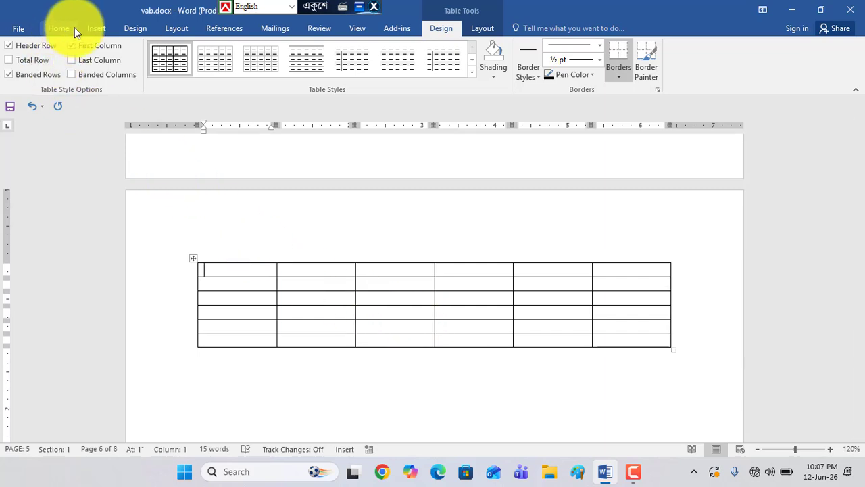
Select the whole first column of the table, and place the insertion point in the second cell of its first row
click(96, 29)
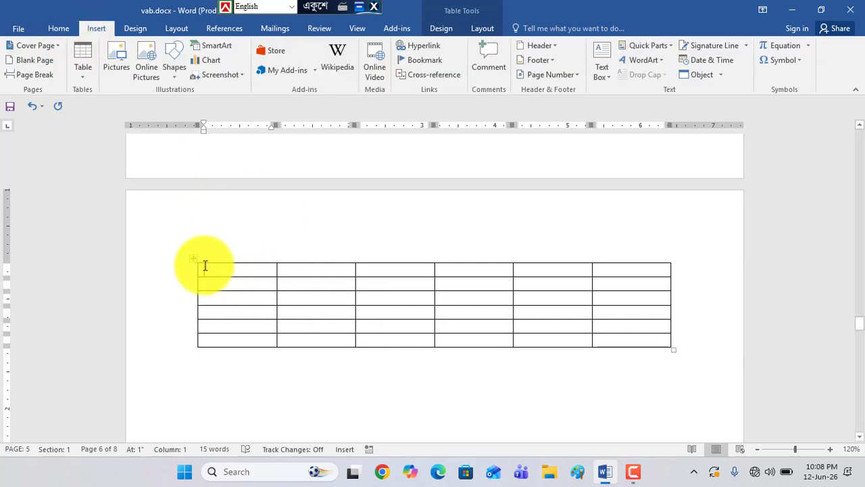
drag(234, 323, 234, 341)
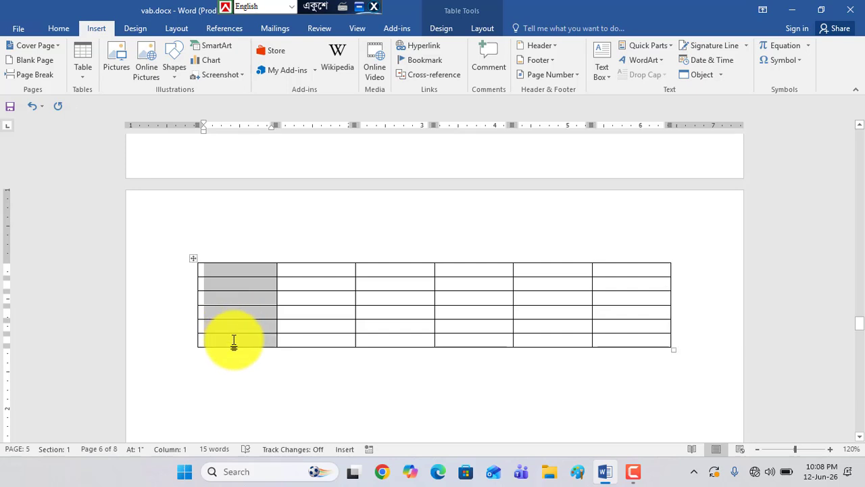
click(333, 269)
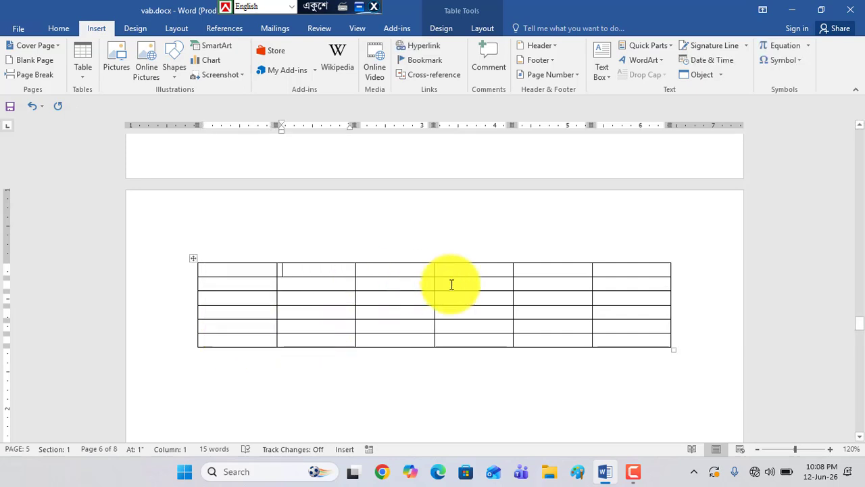
click(84, 76)
click(417, 234)
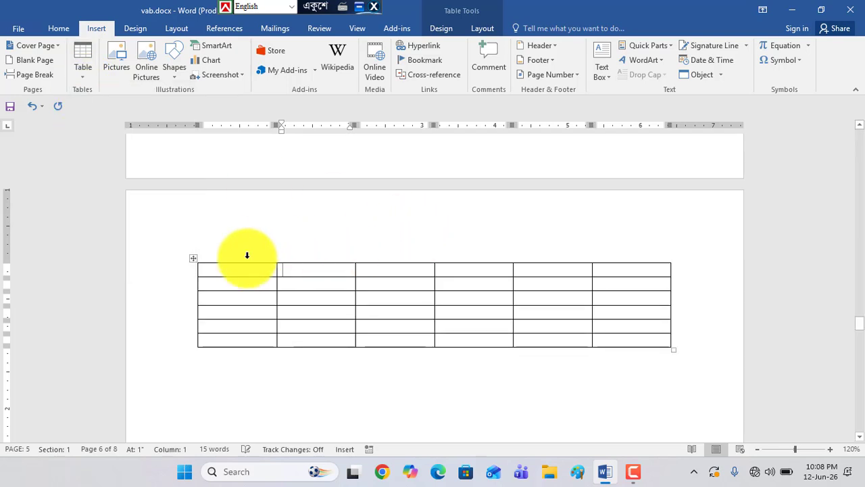
Select and delete the whole six-column table
click(196, 260)
text(\)
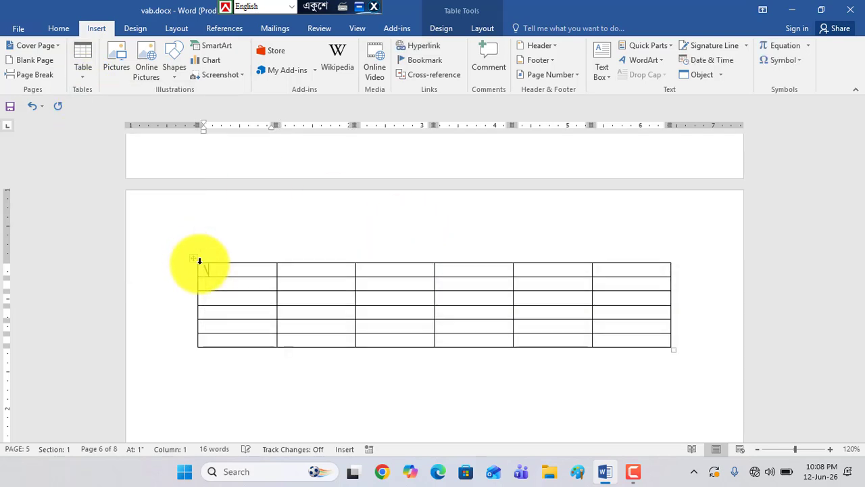
click(196, 260)
key(BackSpace)
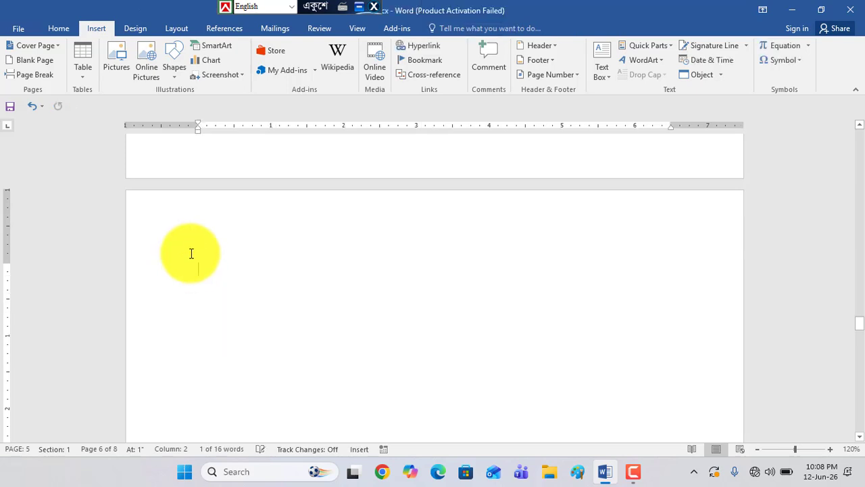
Insert a table of ten columns and eight rows on the blank page 6
click(82, 79)
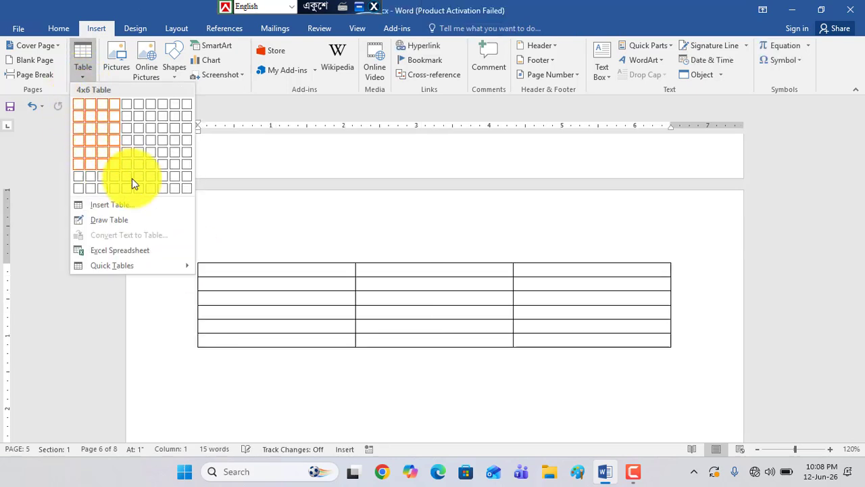
click(189, 188)
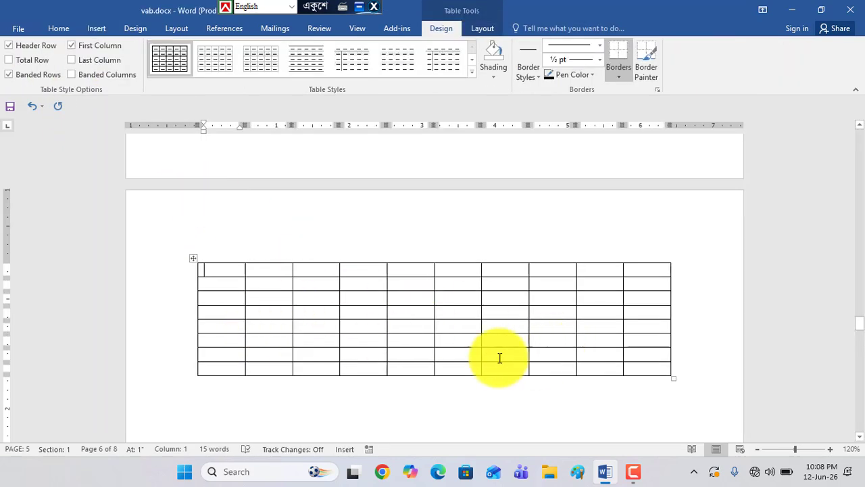
scroll(348, 345, down, 2)
scroll(347, 345, up, 2)
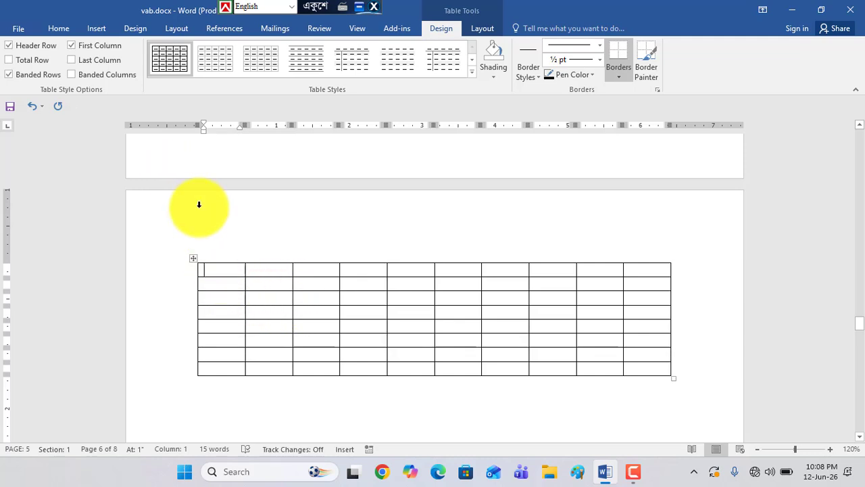
Select the first five columns of the ten-column table one after another
drag(230, 269, 226, 359)
click(225, 270)
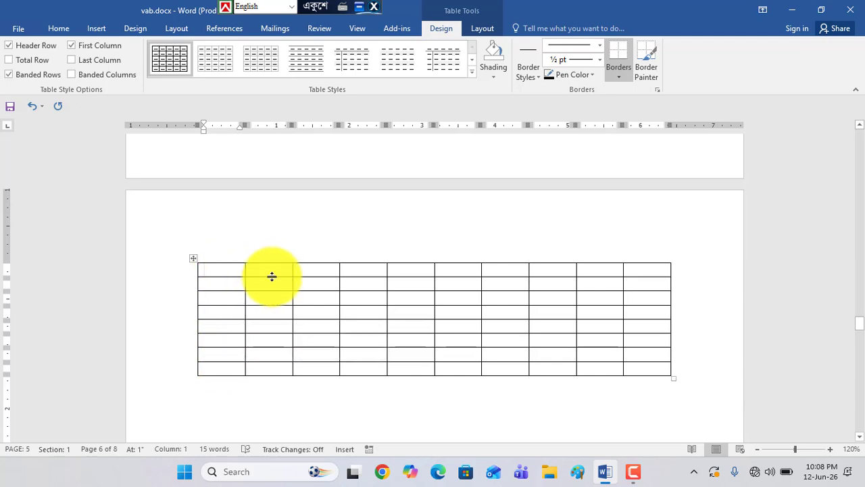
drag(273, 278, 275, 372)
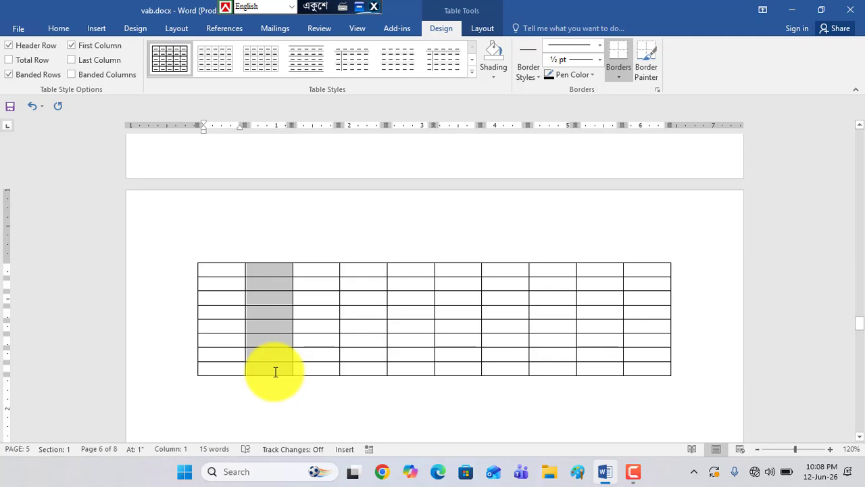
click(320, 262)
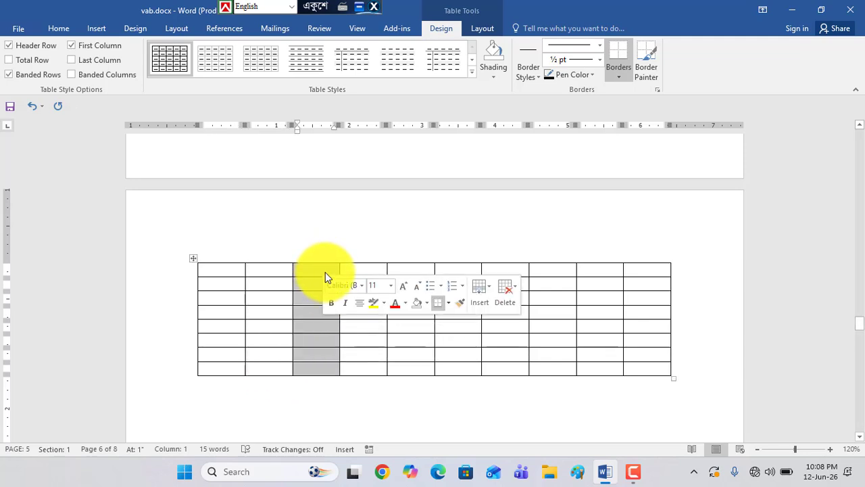
click(376, 257)
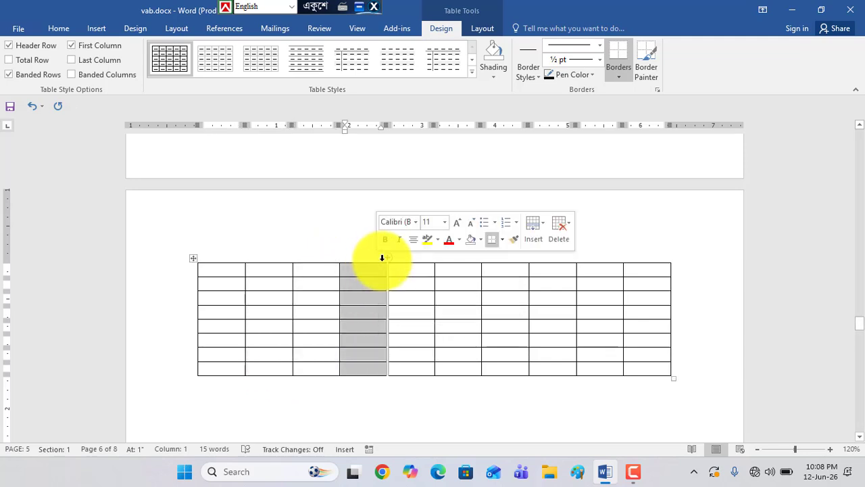
click(420, 259)
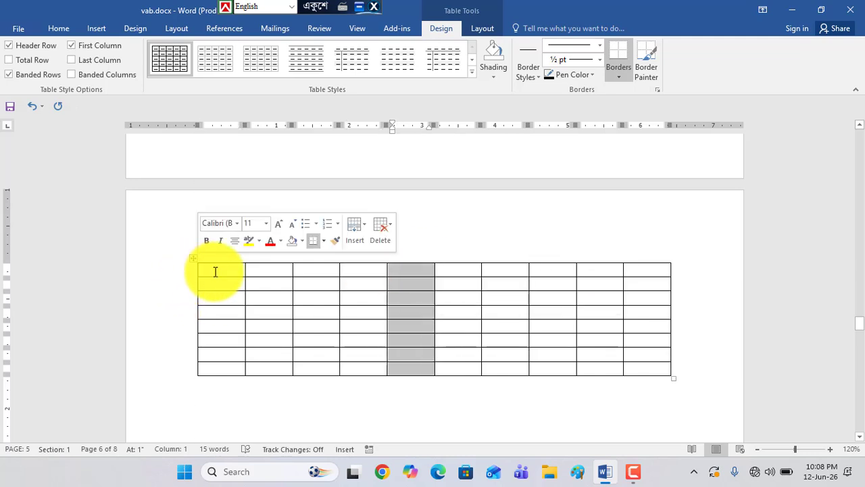
Select the first and second rows of the table in turn, and delete the whole ten-column table
drag(212, 272, 642, 272)
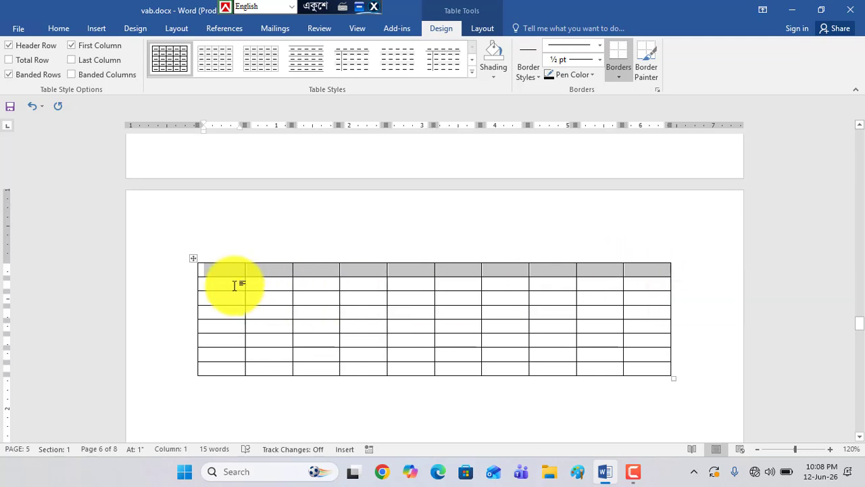
drag(226, 286, 662, 286)
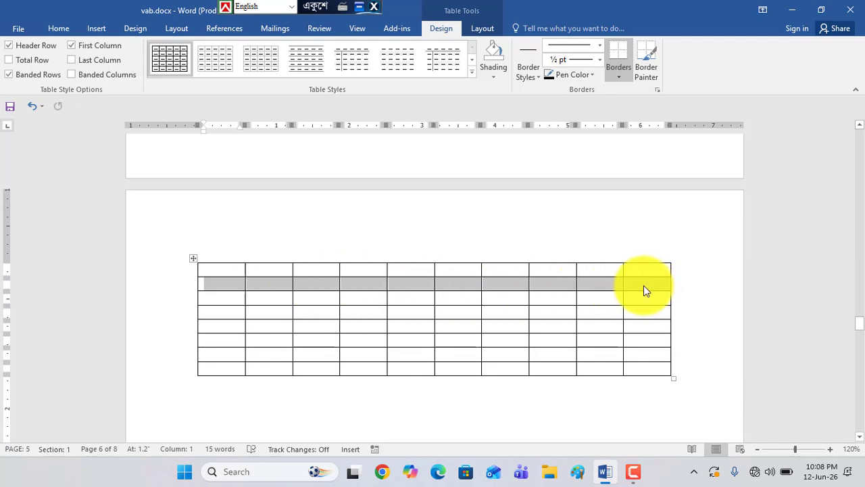
click(195, 262)
key(BackSpace)
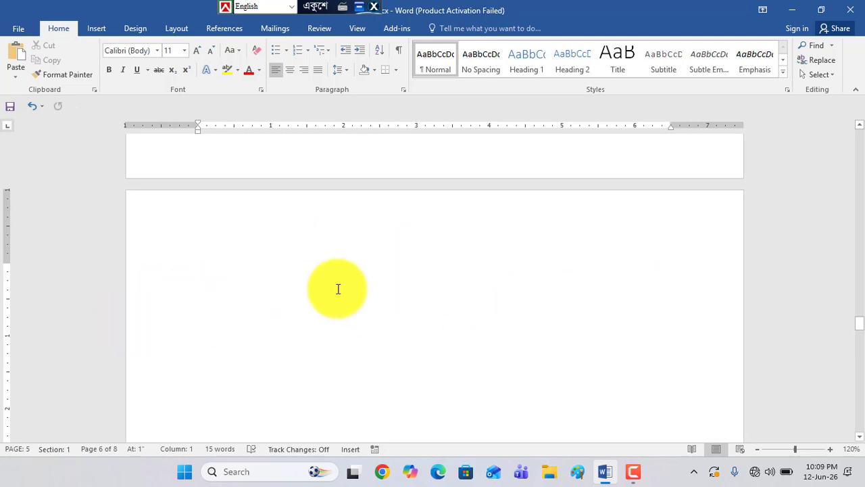
Insert a table of 6 columns and 50 rows with fixed column width on the blank page 6
click(93, 29)
click(82, 77)
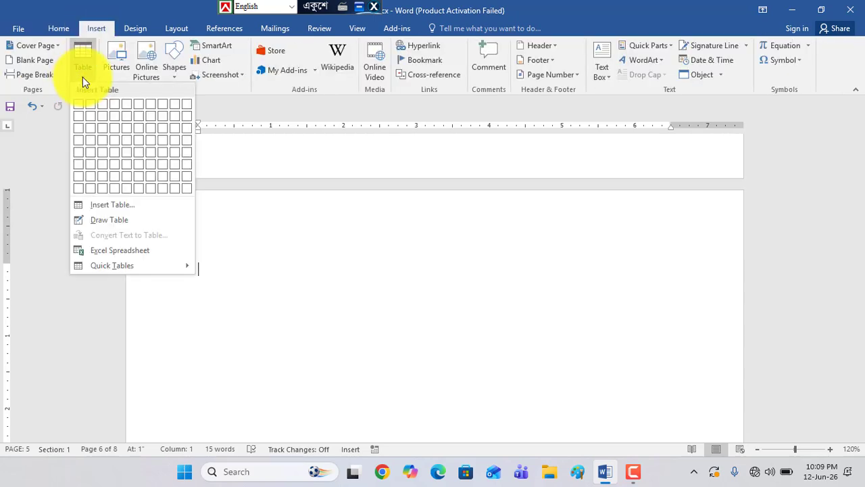
click(102, 209)
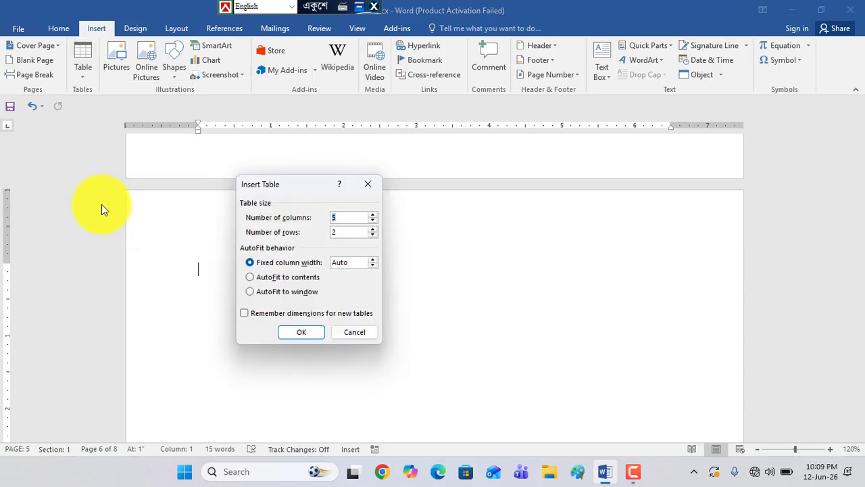
drag(282, 182, 194, 187)
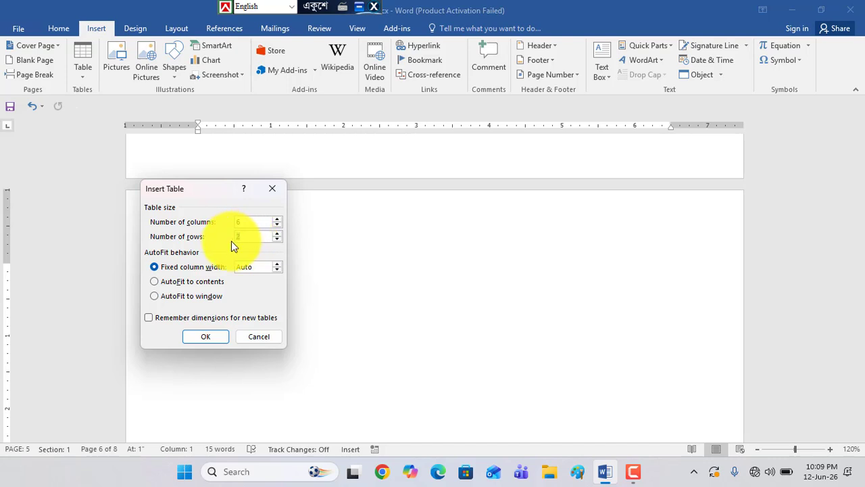
text(50)
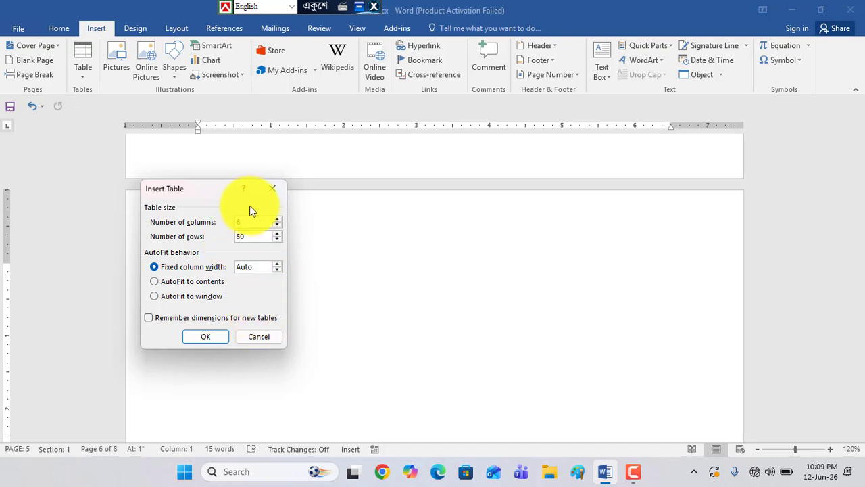
click(204, 337)
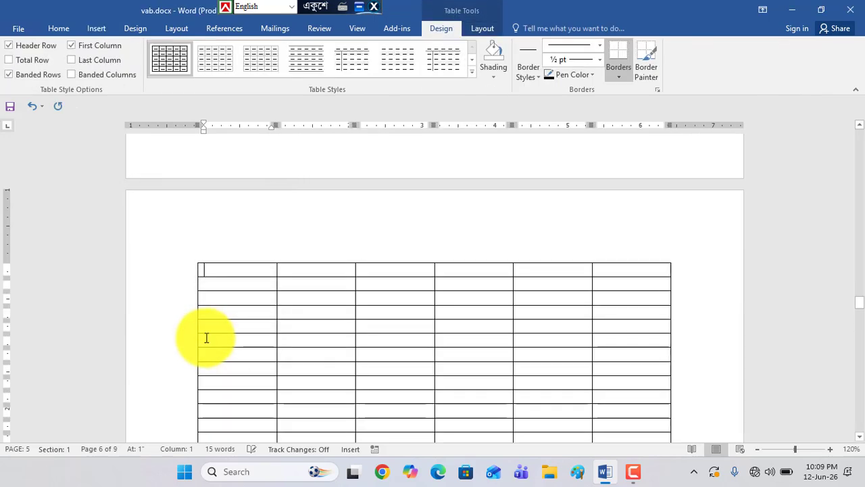
Review the length of the new table, and select the upper cells of each of its six columns in turn
scroll(496, 268, down, 15)
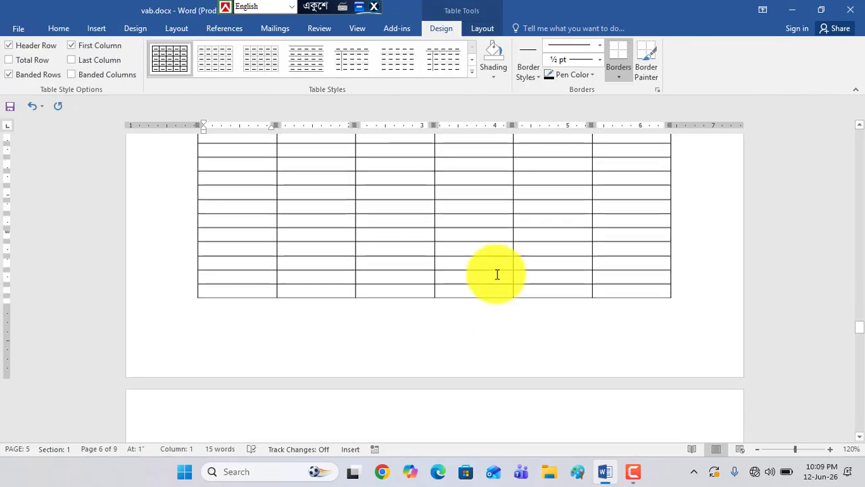
scroll(285, 284, up, 5)
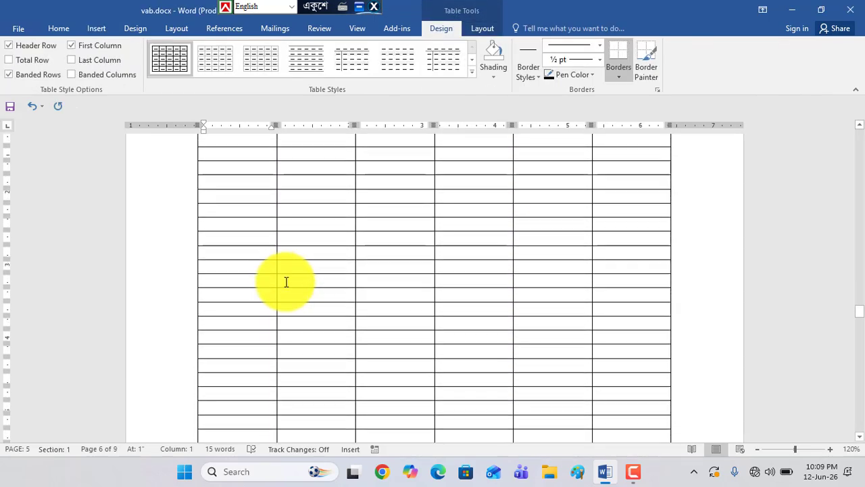
scroll(284, 279, up, 3)
drag(247, 201, 247, 328)
drag(311, 195, 324, 341)
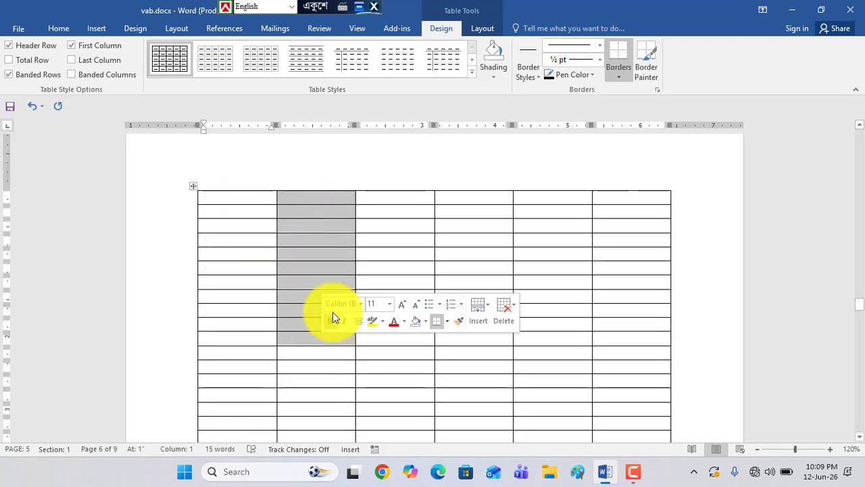
drag(393, 198, 409, 355)
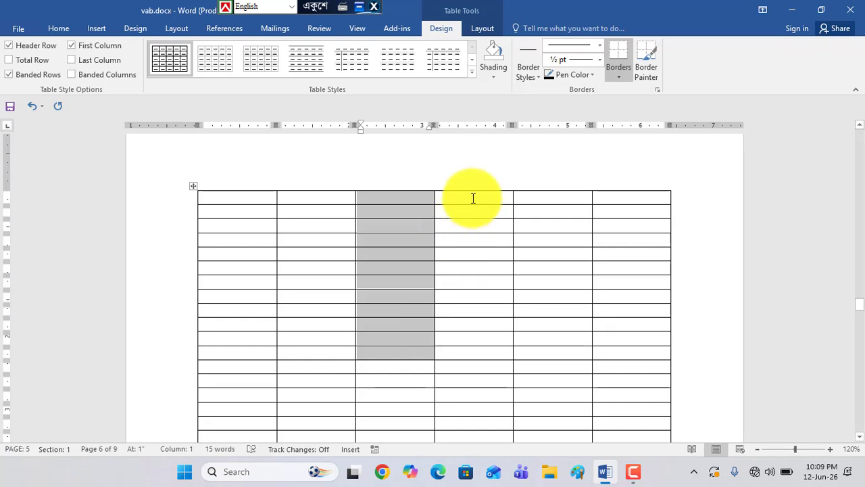
drag(471, 195, 482, 355)
drag(552, 197, 552, 341)
drag(643, 195, 644, 311)
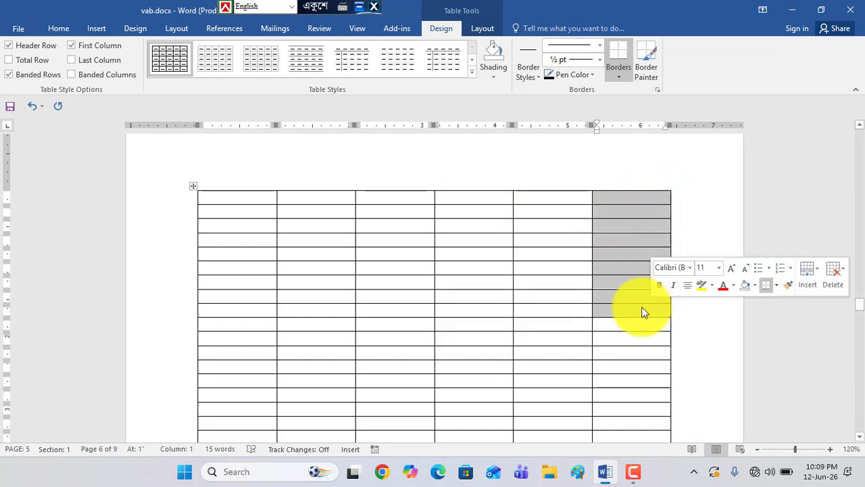
Select the first, second and third rows of the six-column table one after another, and clear the selection
drag(228, 195, 673, 201)
drag(225, 216, 605, 216)
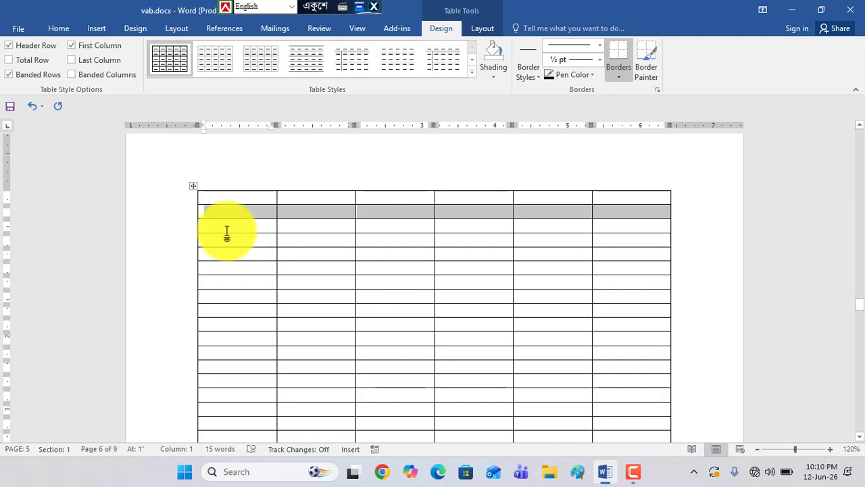
drag(226, 231, 633, 219)
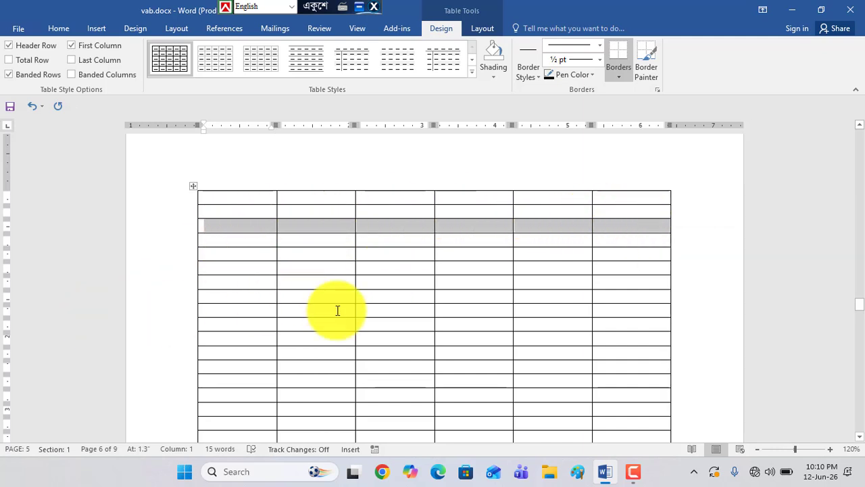
scroll(371, 272, down, 2)
scroll(372, 272, up, 3)
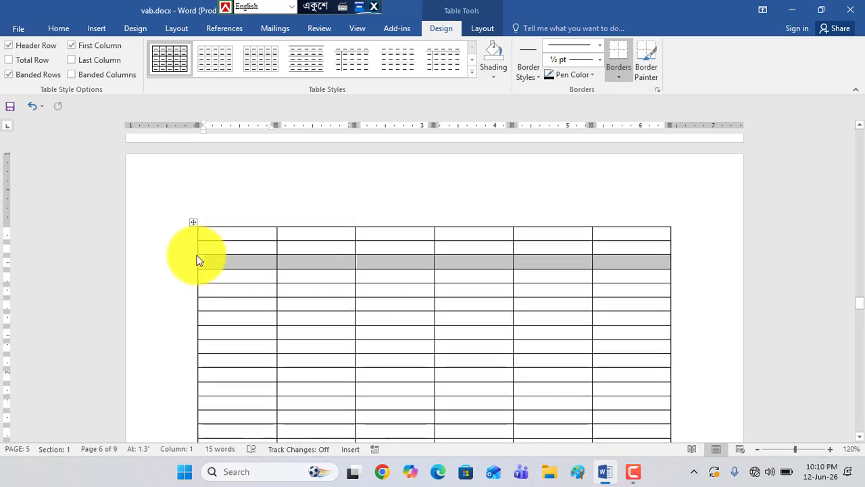
scroll(366, 292, down, 2)
click(349, 275)
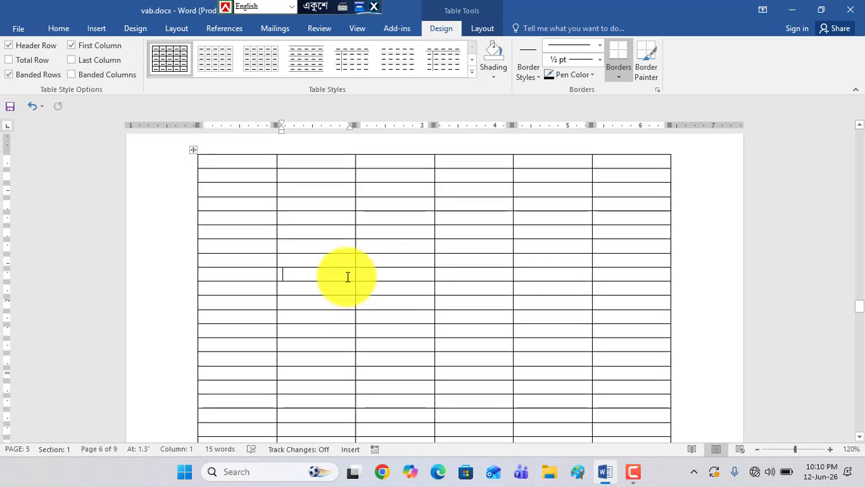
Enter the headings SL NO and NAME in the first two cells of the table's first row
scroll(350, 233, up, 2)
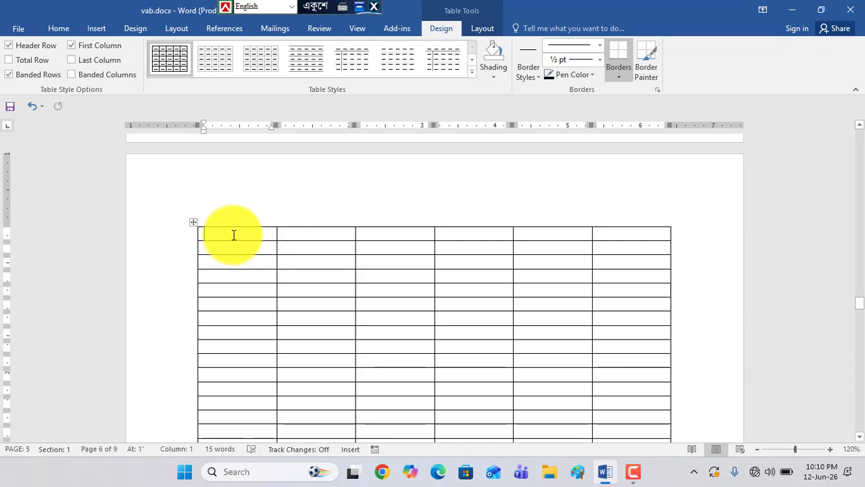
click(233, 235)
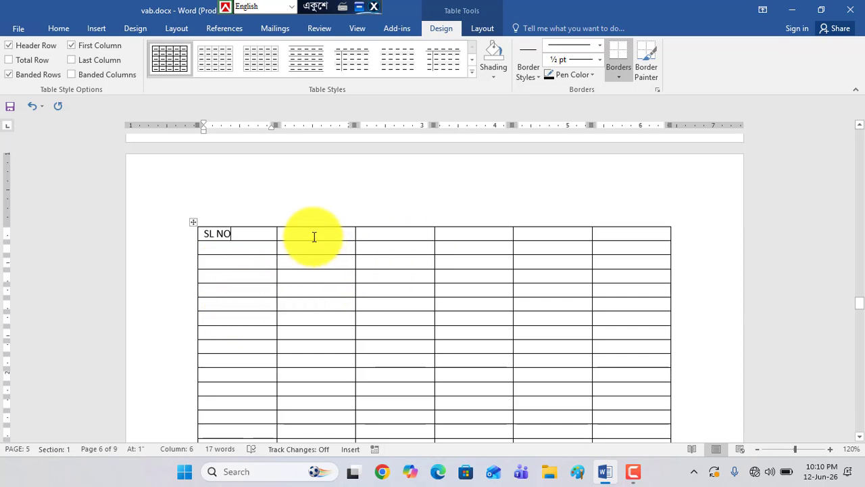
text(NAME)
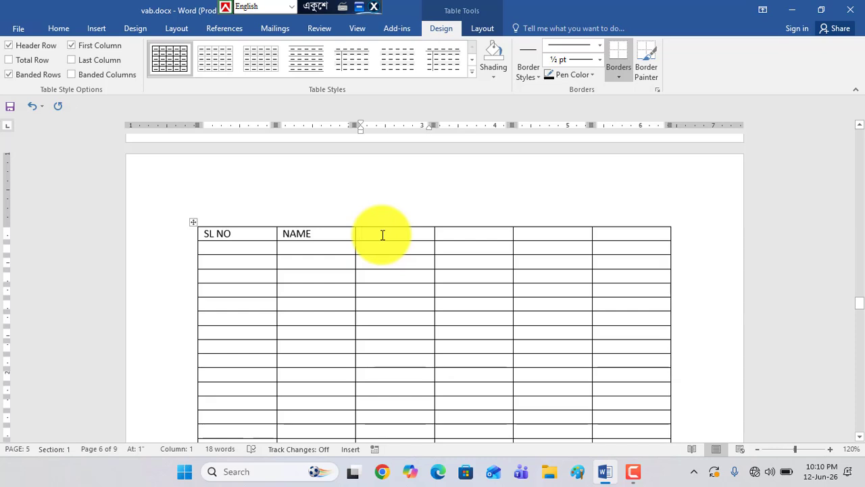
click(475, 231)
click(634, 245)
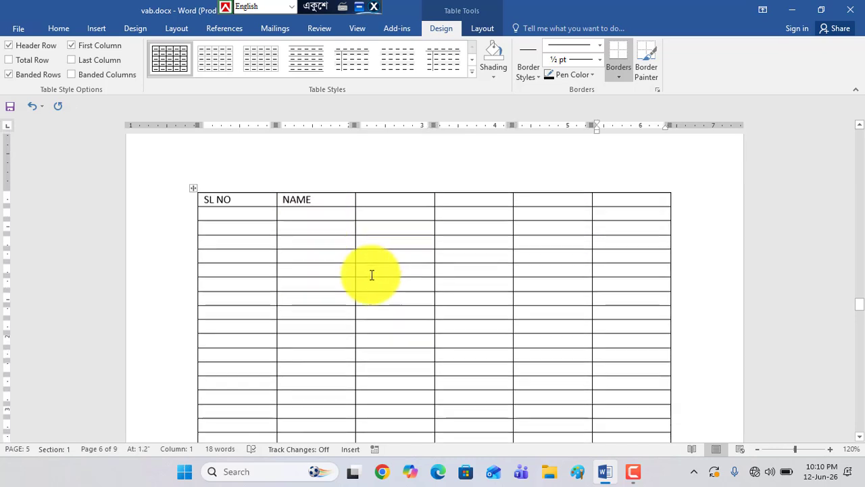
Select the upper cells of the SL NO and NAME columns in turn, and clear the selection
scroll(372, 274, down, 1)
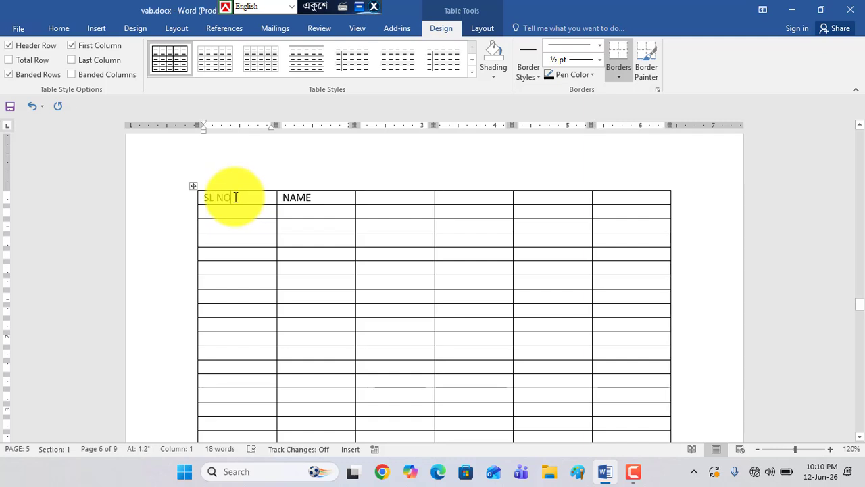
drag(235, 211, 242, 323)
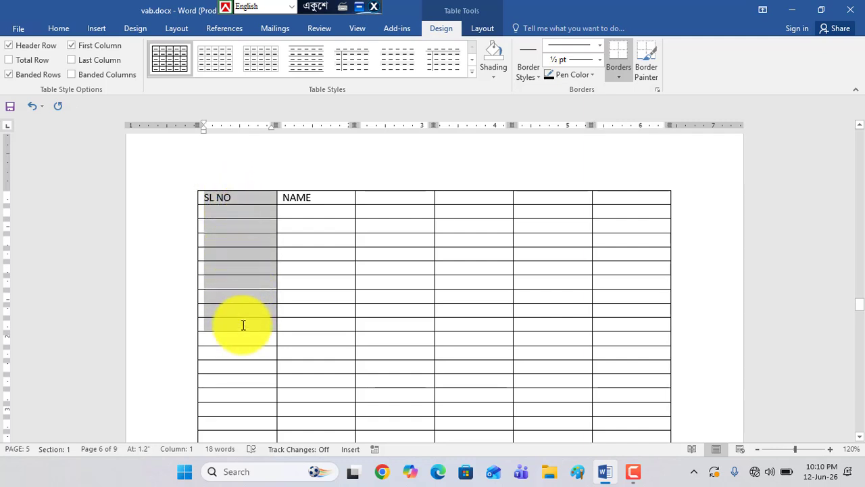
click(321, 267)
drag(328, 211, 326, 304)
click(300, 363)
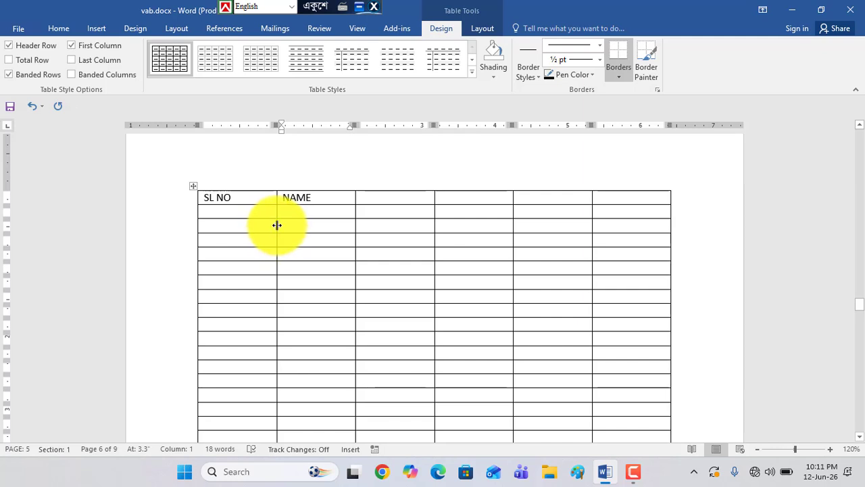
Move the column borders to narrow the SL NO, third, fourth and sixth columns and widen the NAME and fifth columns
drag(273, 225, 240, 229)
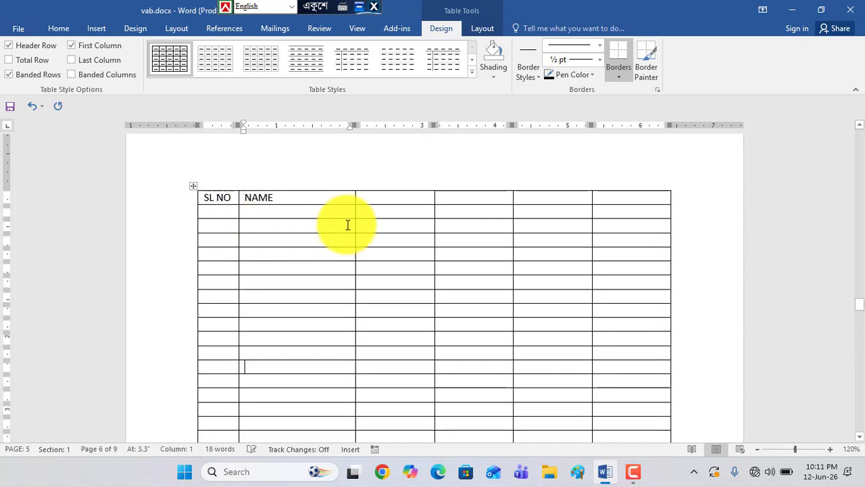
drag(357, 224, 467, 224)
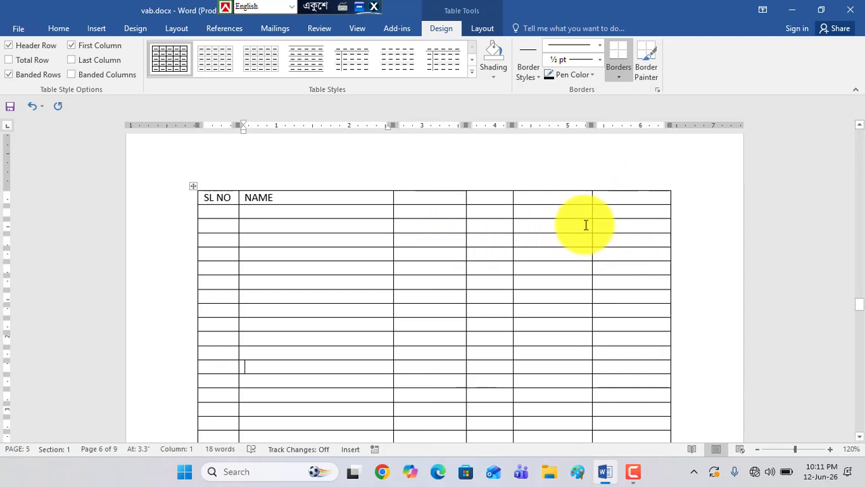
drag(592, 229, 635, 234)
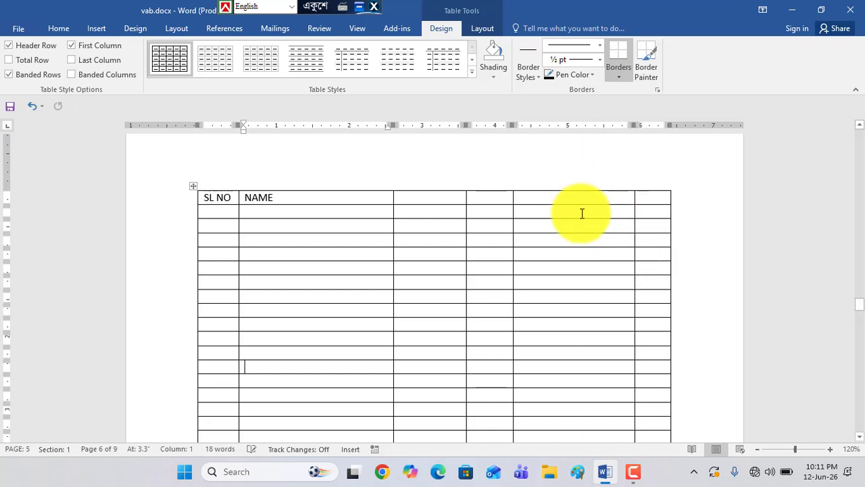
click(447, 242)
drag(465, 238, 453, 239)
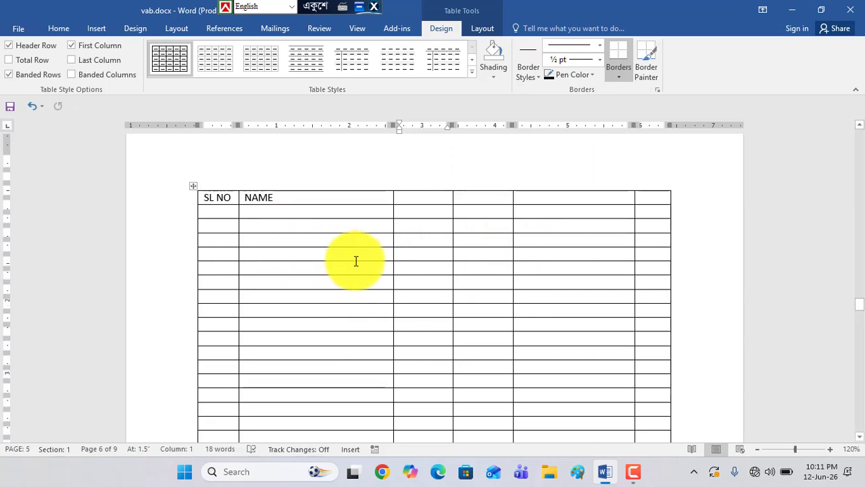
Fill the first three cells under NAME with the sample texts ddrgtg, drgergerg and sgergegt
scroll(367, 290, down, 5)
scroll(376, 298, down, 3)
scroll(375, 298, up, 8)
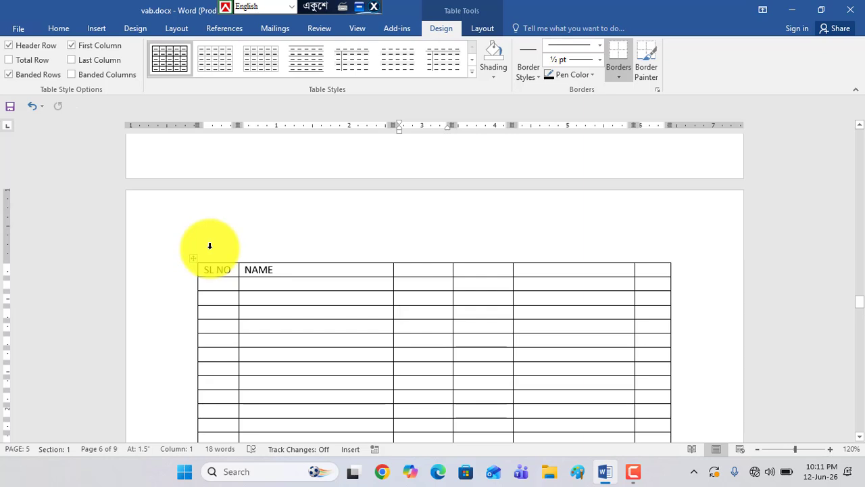
scroll(303, 281, down, 1)
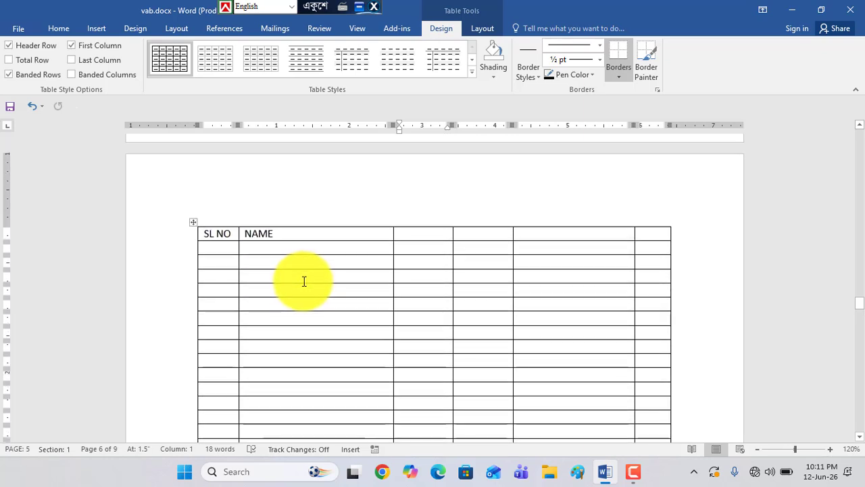
scroll(303, 281, down, 1)
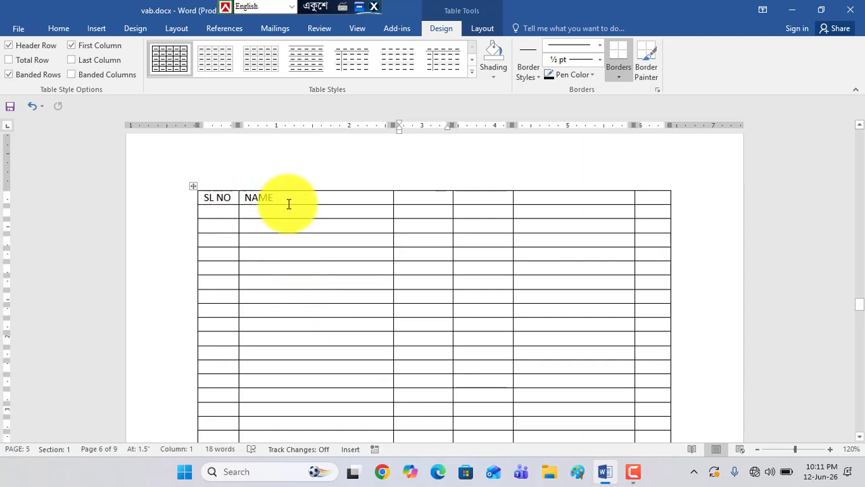
text(ddrgtg)
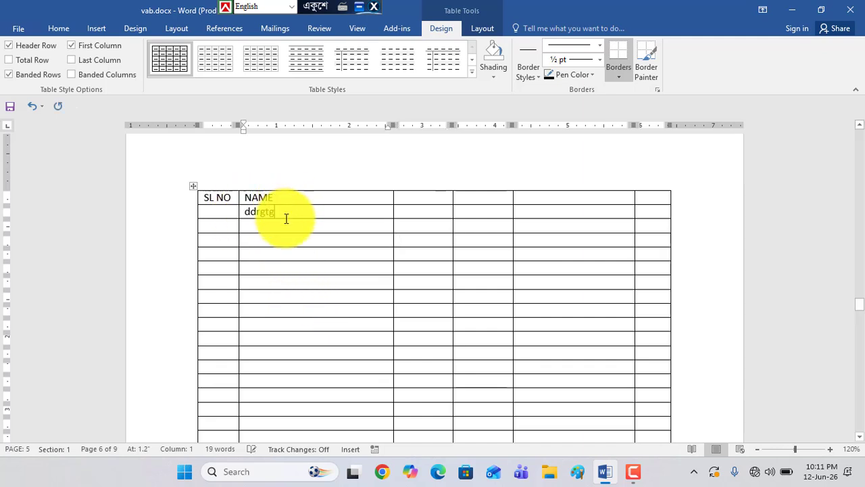
click(287, 225)
text(drgergerg)
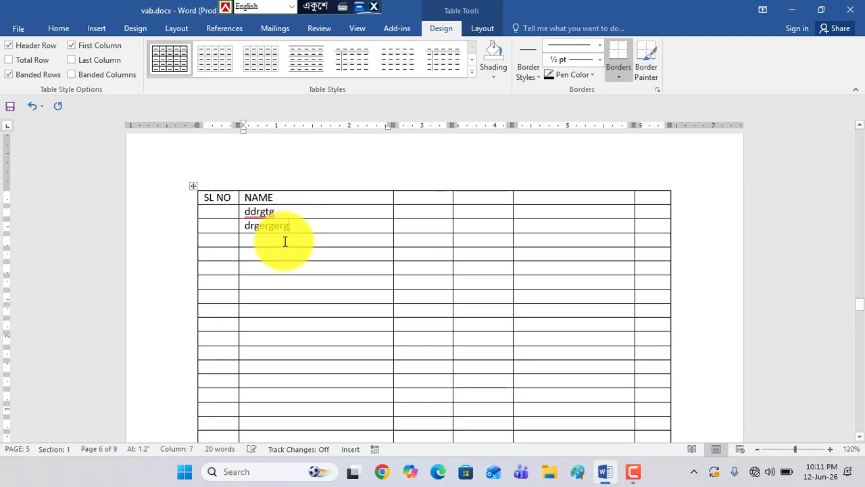
click(283, 242)
text(sgergegt)
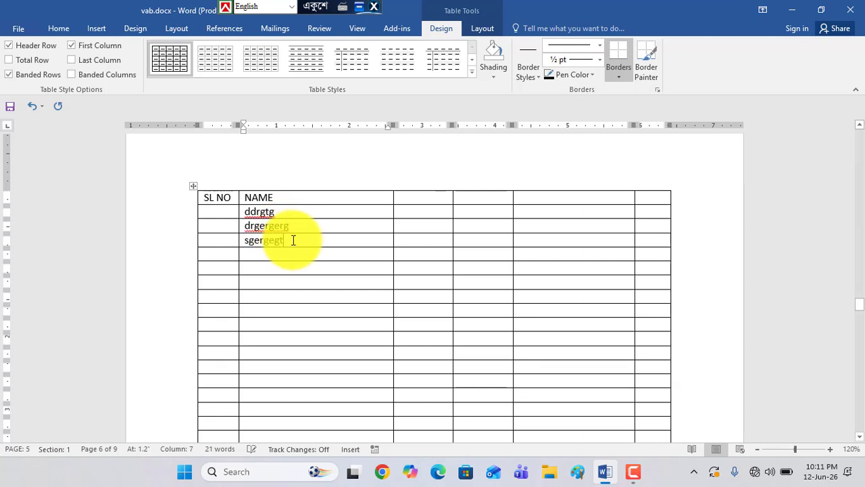
Highlight the text sgergegt in the NAME column in yellow
drag(294, 241, 240, 236)
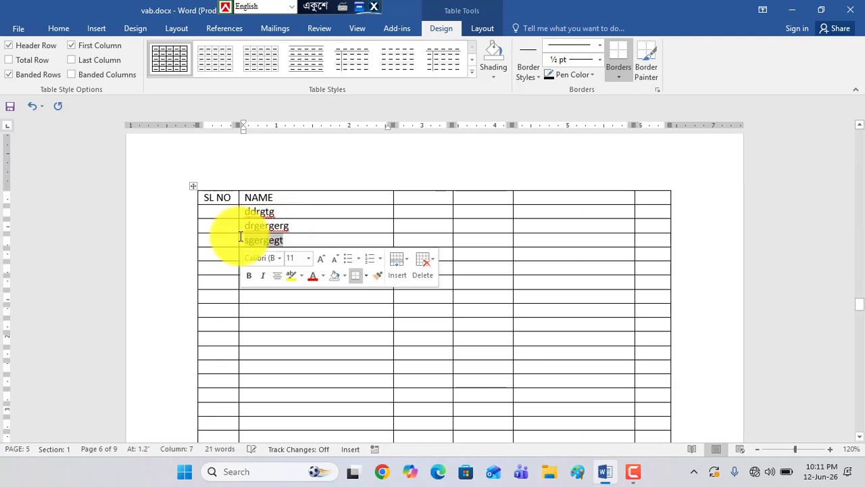
click(50, 27)
click(227, 70)
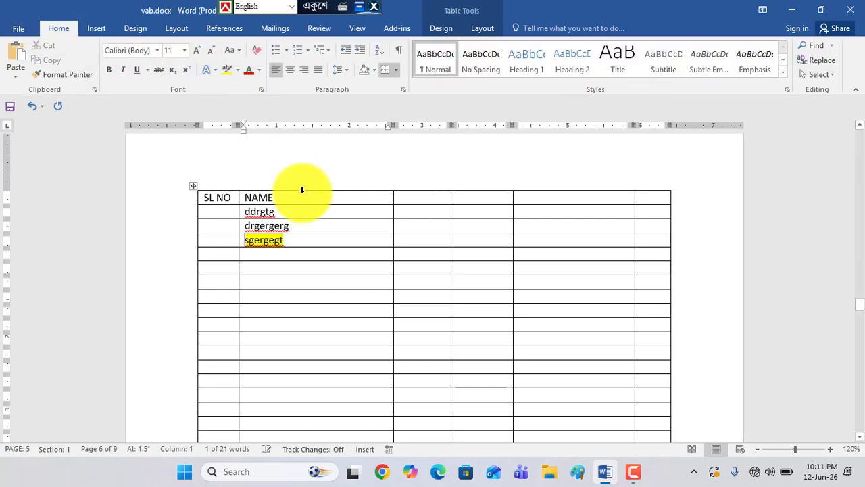
Highlight ddrgtg in bright green and drgergerg in red in the NAME column
drag(293, 209, 209, 212)
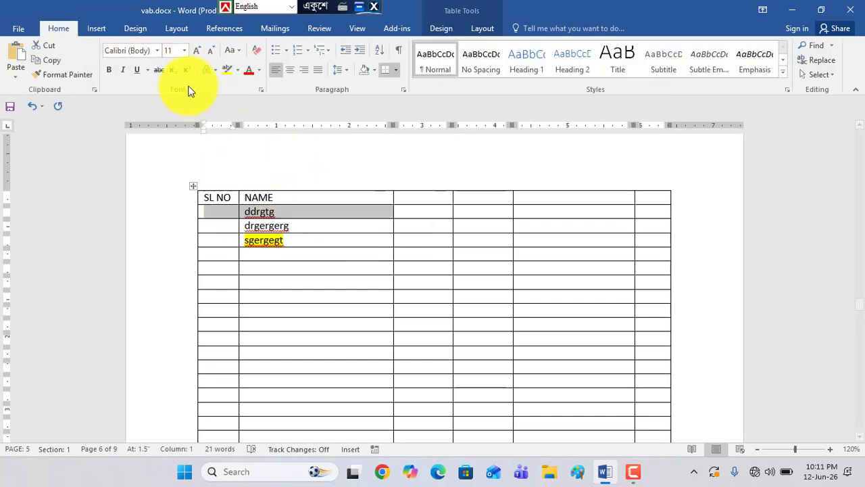
click(237, 70)
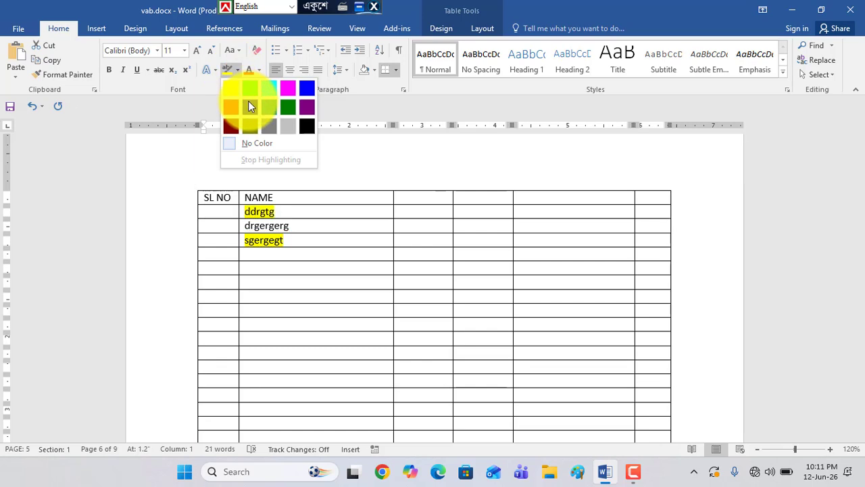
click(249, 91)
drag(289, 228, 209, 225)
click(237, 72)
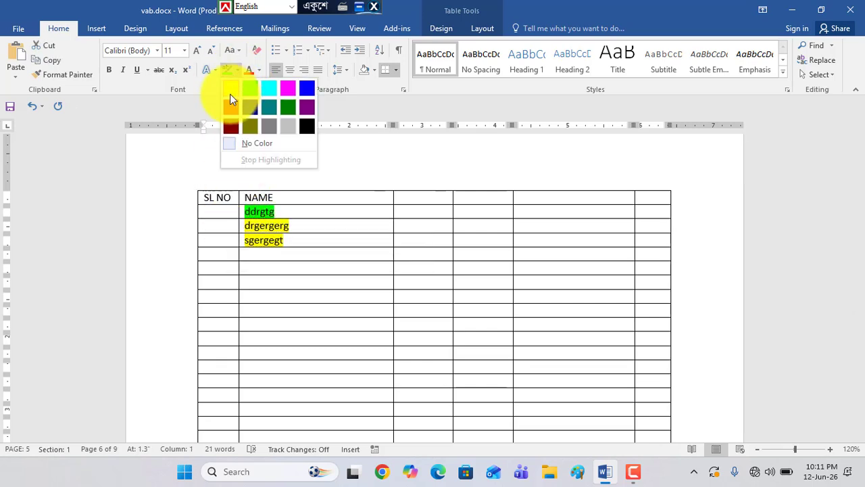
click(230, 107)
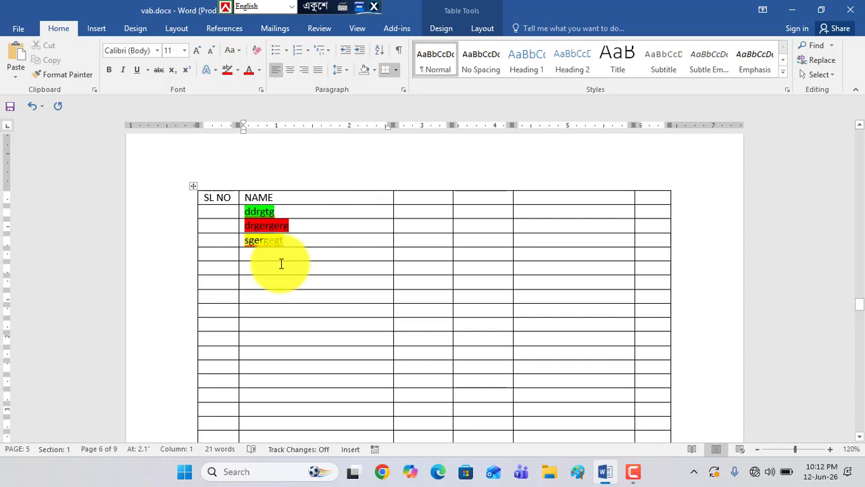
Select the drgergerg text and the cells of the sgergegt row in turn, and clear the selection
click(291, 225)
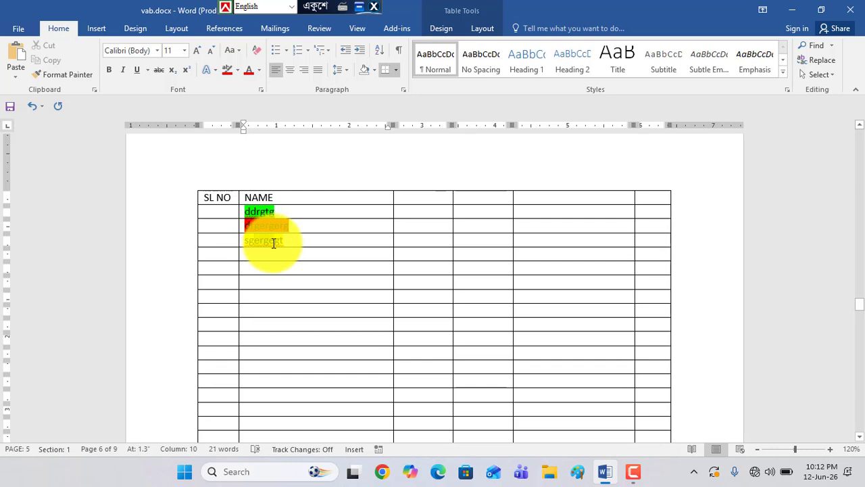
double_click(262, 229)
drag(246, 227, 278, 227)
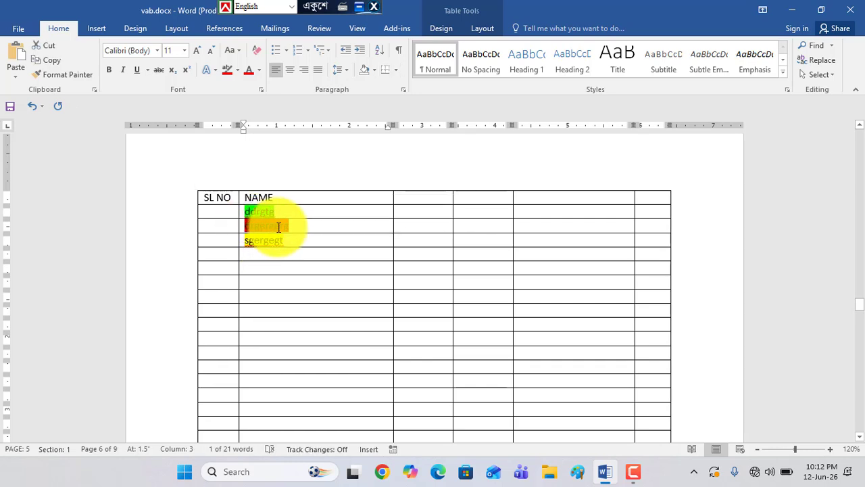
drag(224, 239, 588, 234)
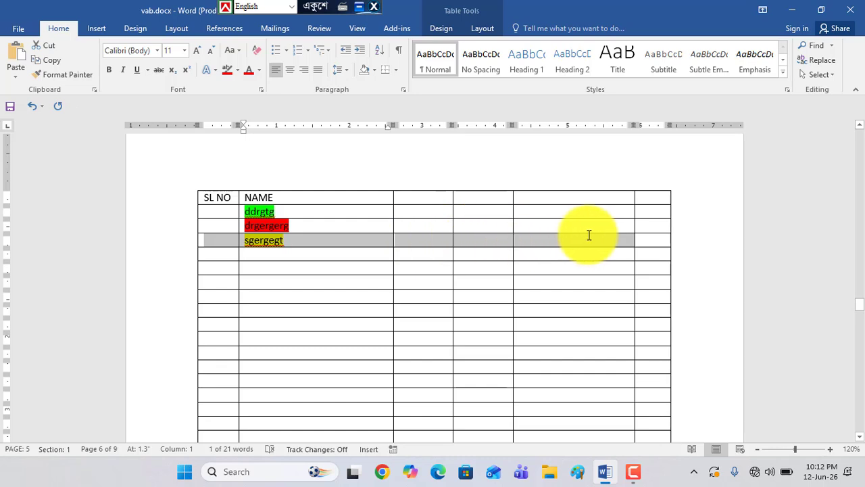
click(302, 242)
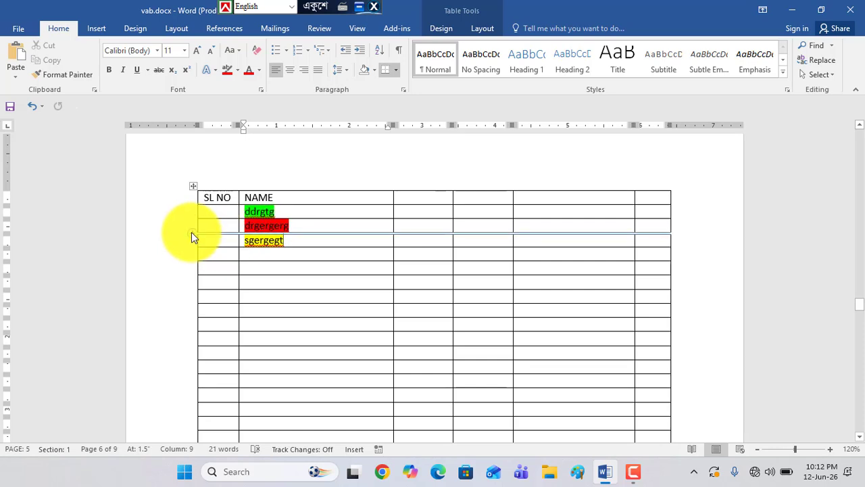
Insert an empty row above the sgergegt row and another above the drgergerg row
click(193, 233)
click(263, 242)
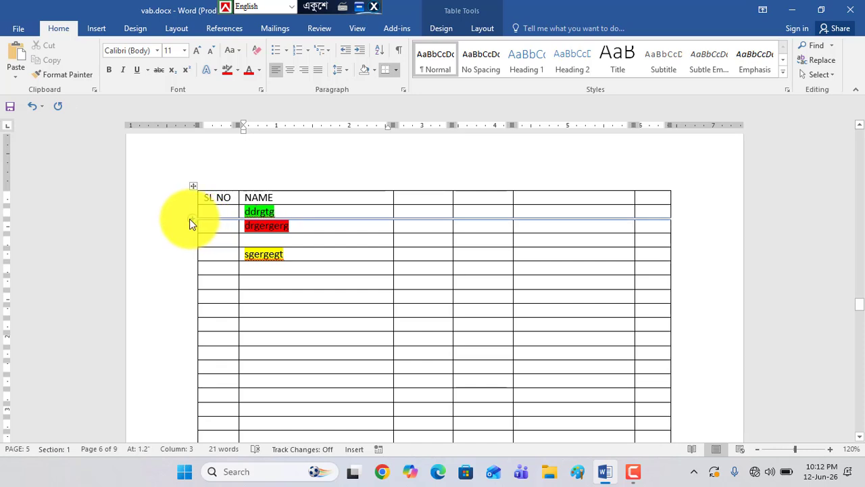
click(191, 219)
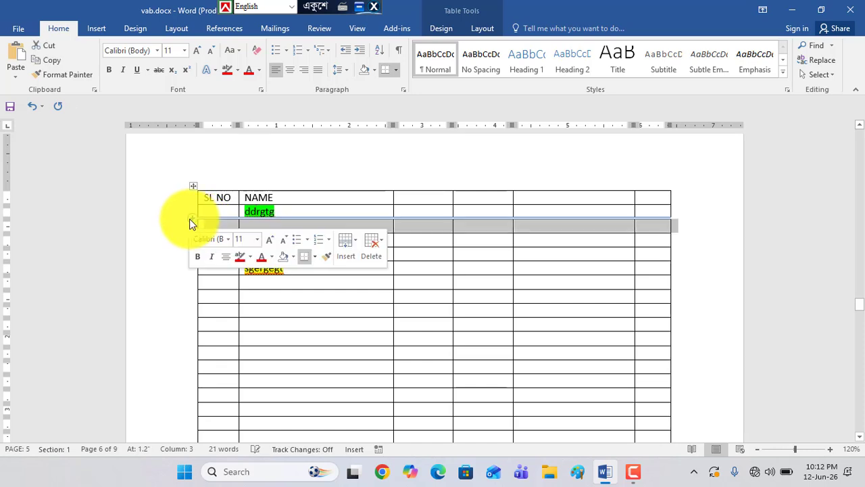
click(272, 223)
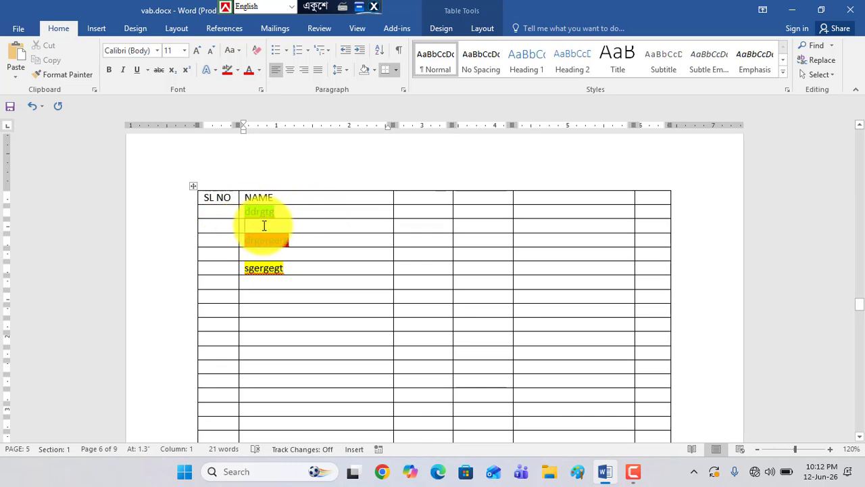
Enter the sample texts dfgdg and vdfvd in the first two cells of the third column
drag(412, 196, 420, 257)
click(414, 197)
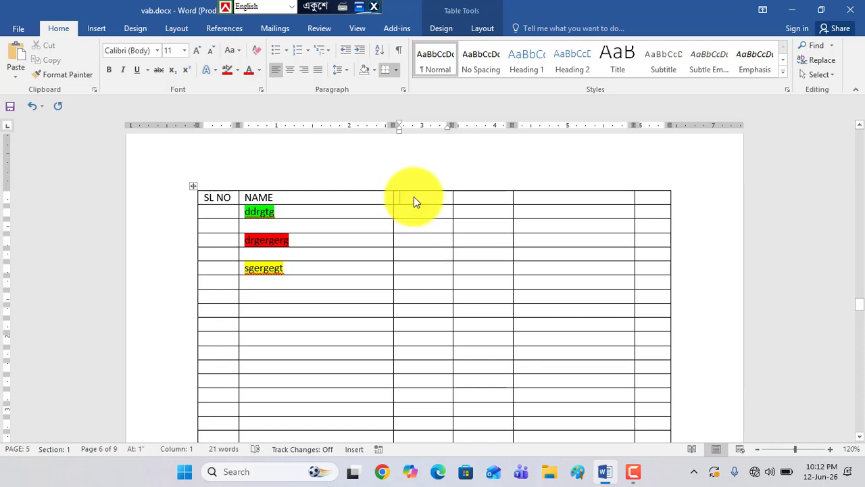
text(dfgdg)
click(419, 215)
text(vdfv)
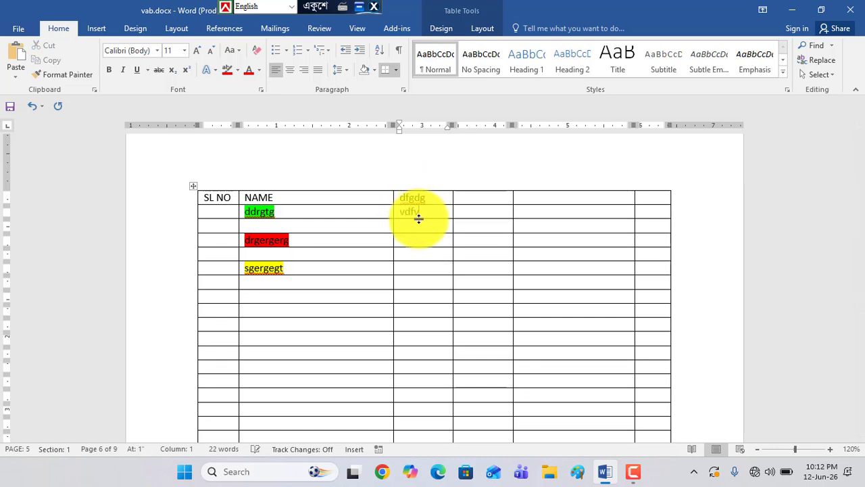
text(d)
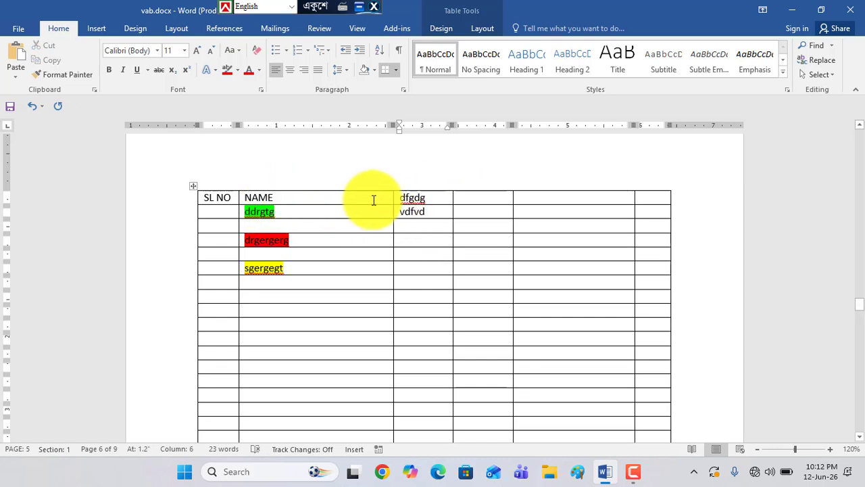
Insert an empty column between the NAME column and the dfgdg column
double_click(408, 198)
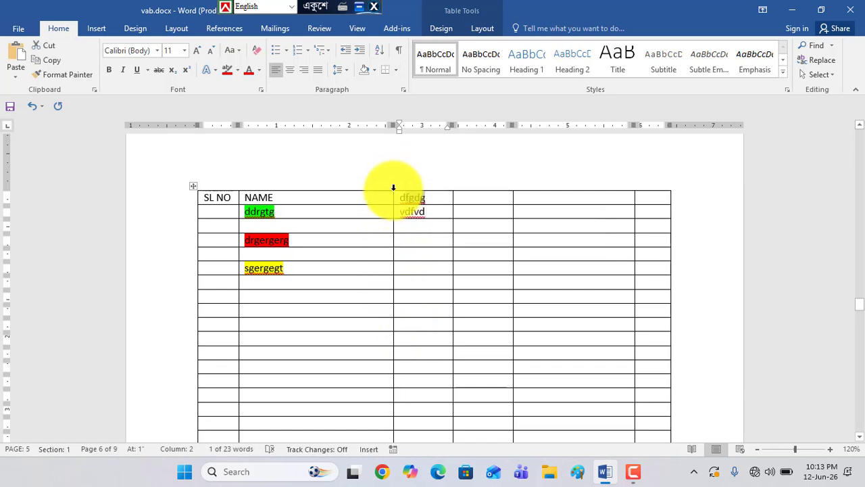
drag(394, 187, 393, 183)
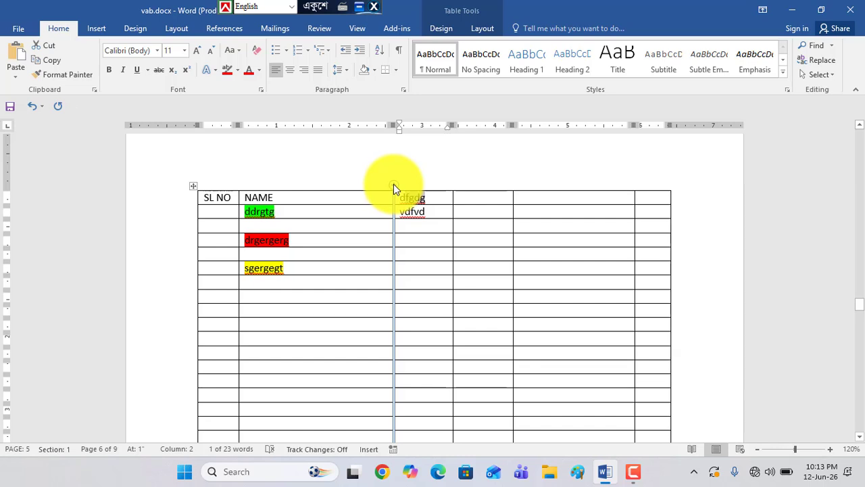
click(394, 184)
click(399, 199)
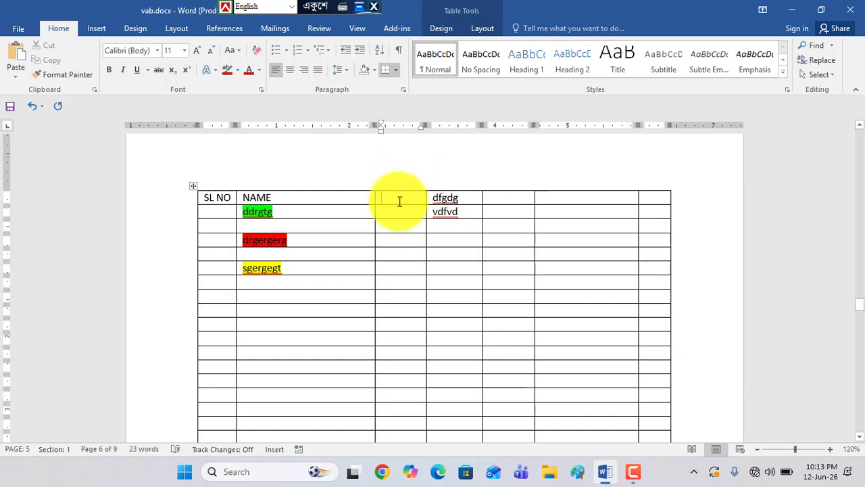
click(403, 242)
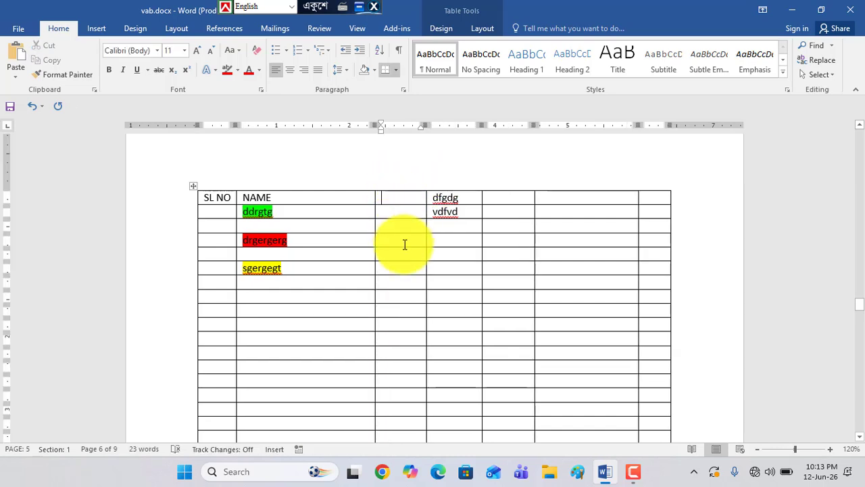
Delete the empty column directly after the dfgdg column and widen the table's last column outward into the page margin
click(505, 185)
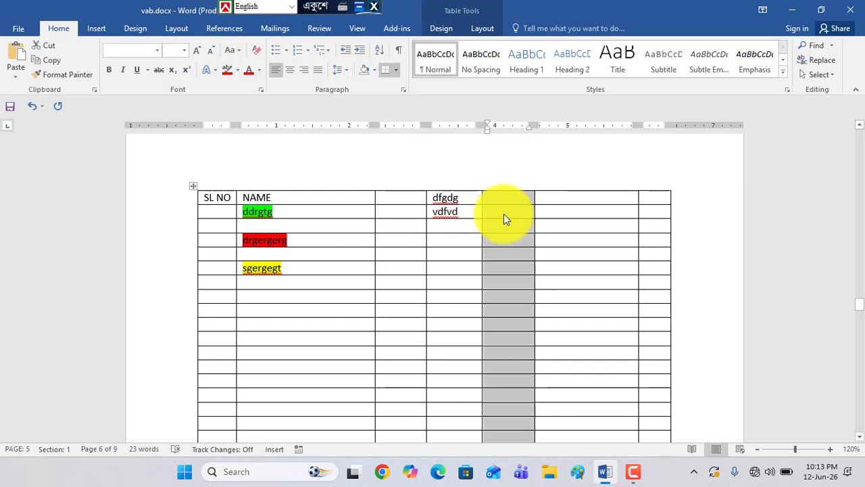
key(BackSpace)
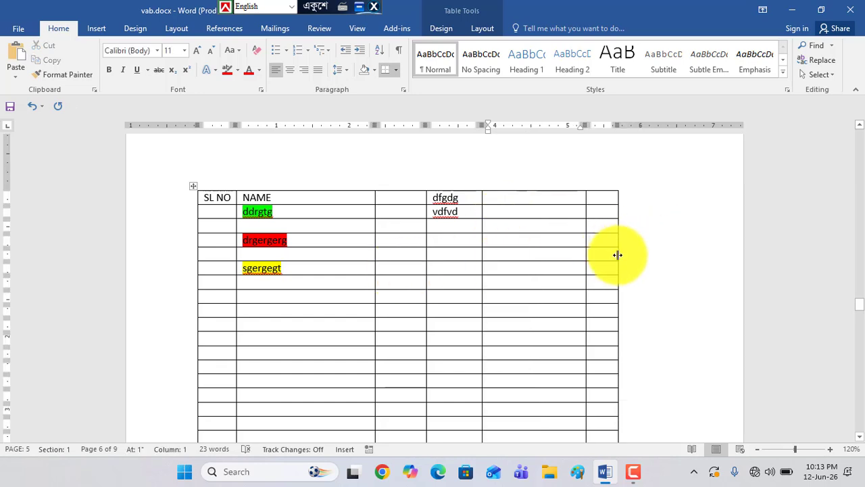
drag(617, 255, 700, 257)
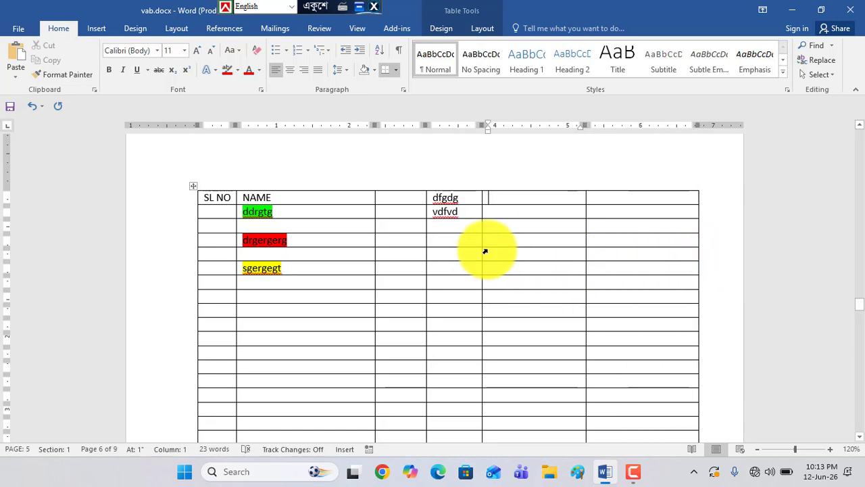
Select the upper cells of the fifth column, look over the selected range, and clear the selection
scroll(463, 294, down, 2)
scroll(465, 294, up, 2)
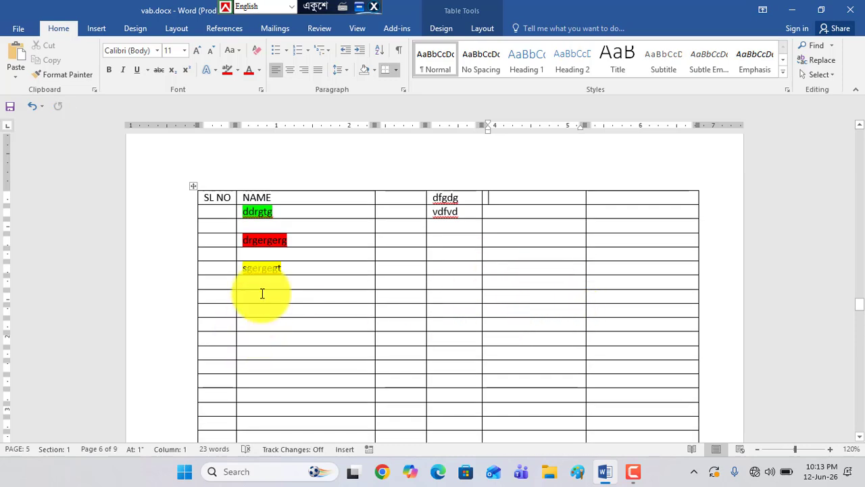
scroll(408, 315, down, 2)
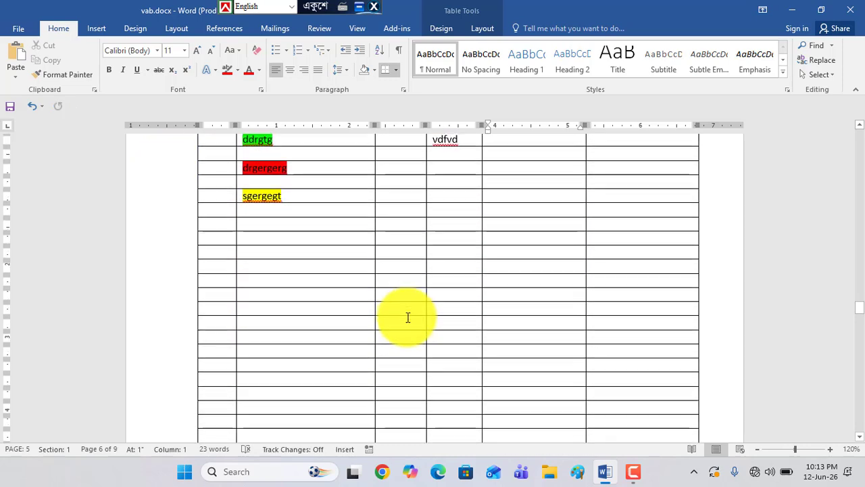
scroll(347, 280, up, 2)
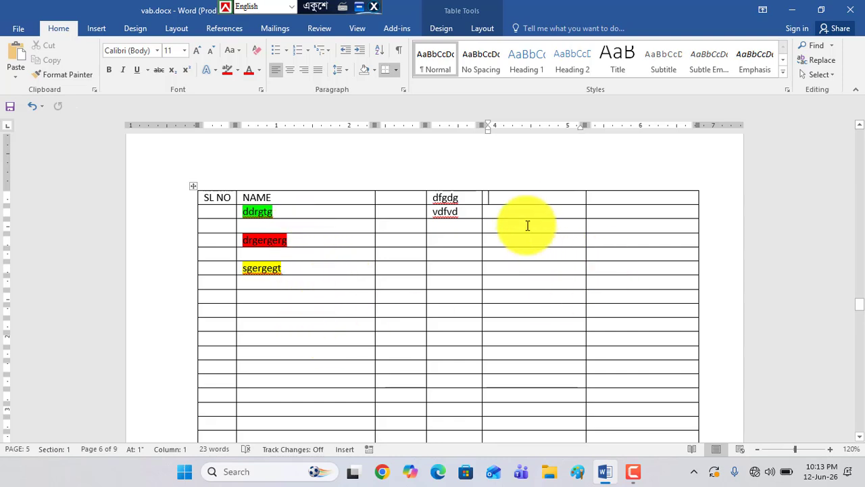
drag(515, 199, 538, 366)
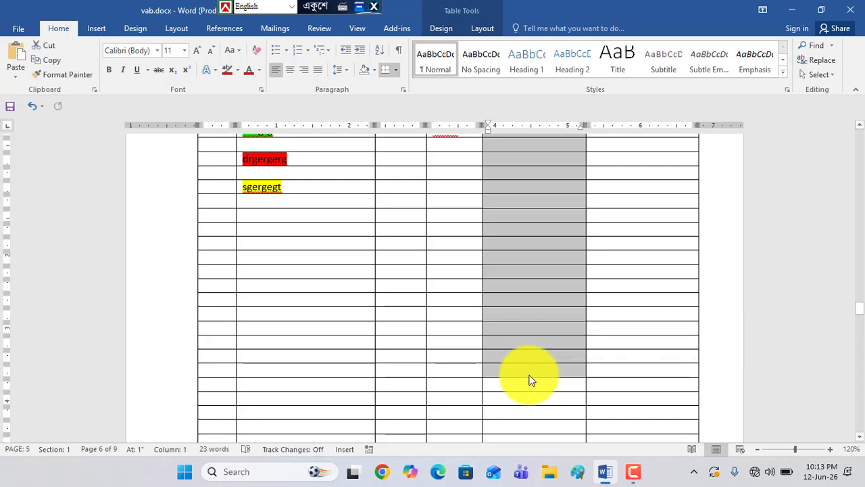
scroll(533, 365, up, 3)
scroll(540, 298, down, 3)
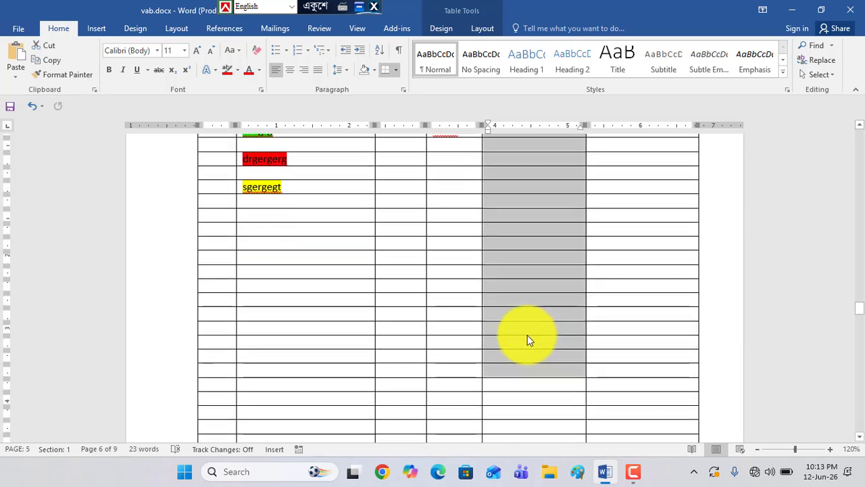
scroll(524, 367, up, 2)
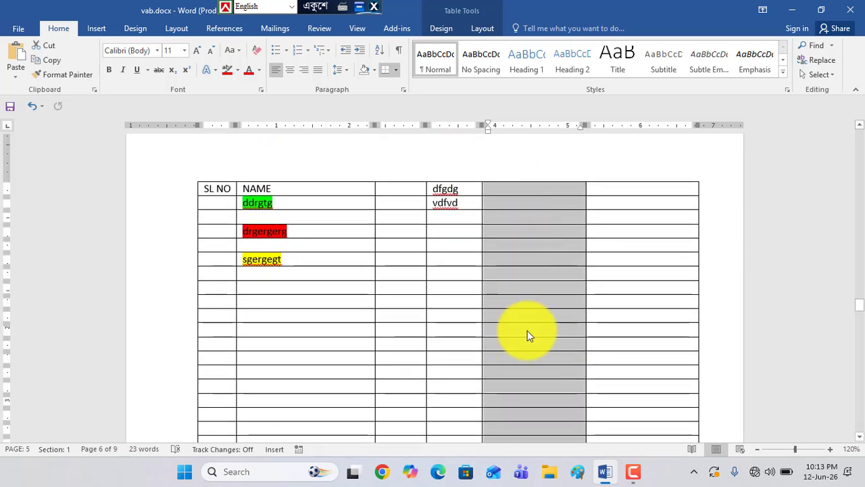
click(425, 300)
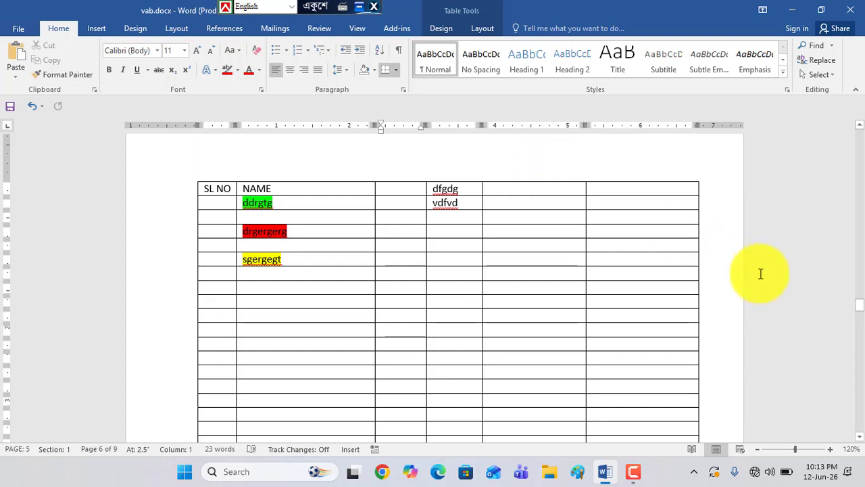
Compare the available table tools with the cursor below the table and inside a table cell, finishing with the cursor below the table
scroll(707, 325, down, 8)
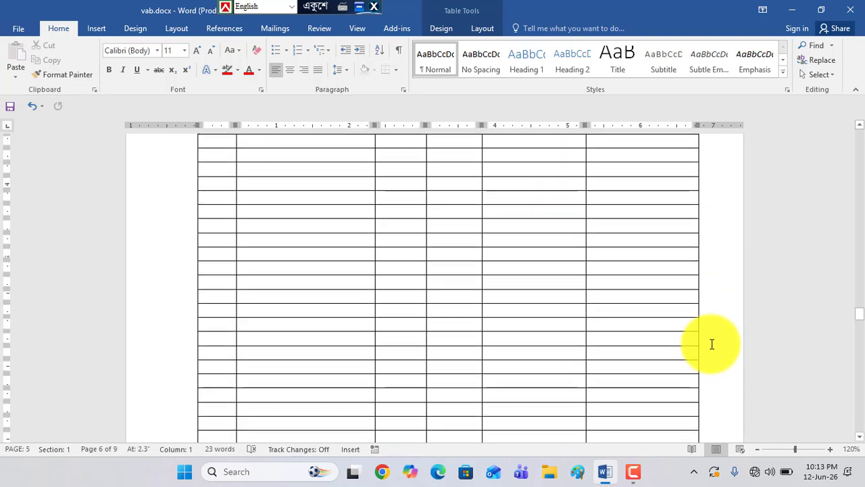
scroll(588, 386, down, 3)
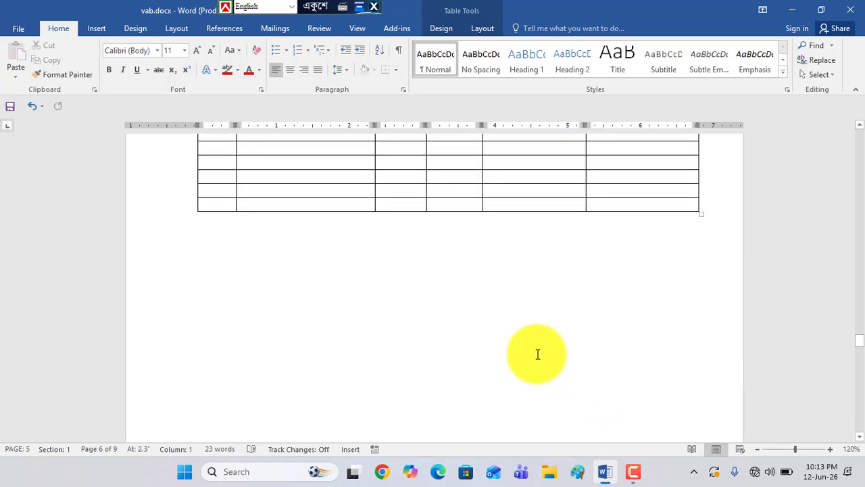
click(536, 354)
scroll(438, 248, up, 4)
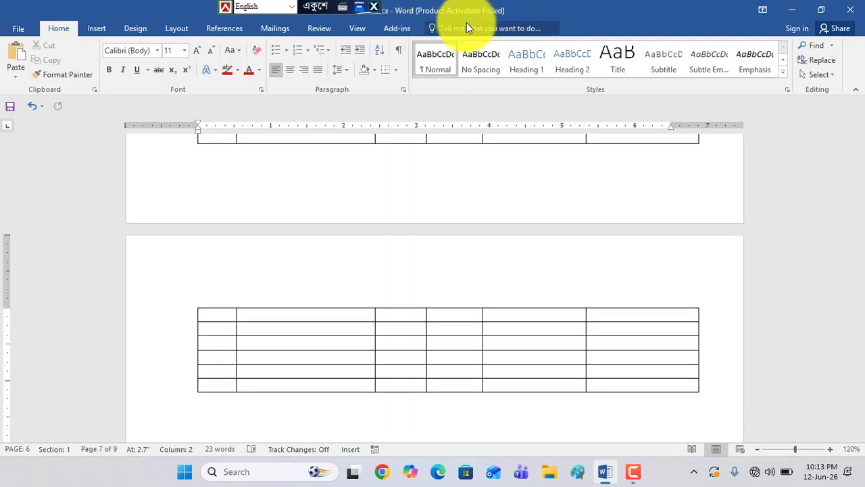
click(514, 345)
scroll(514, 344, up, 1)
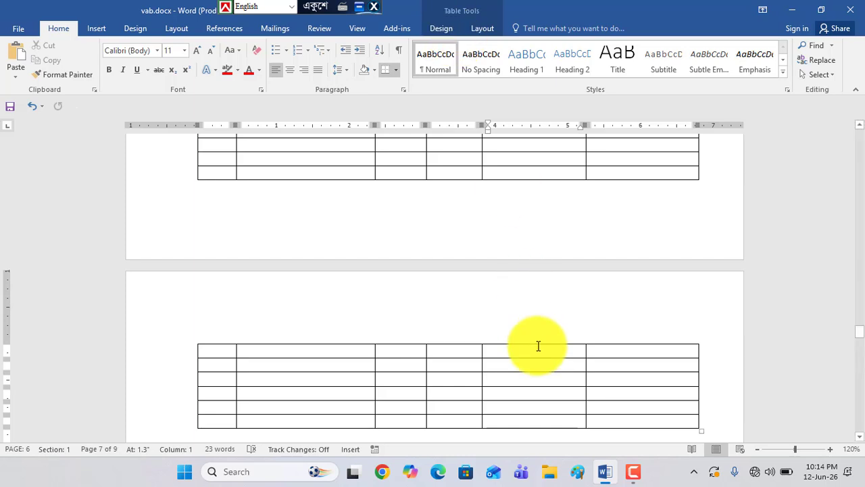
scroll(537, 348, down, 4)
click(515, 338)
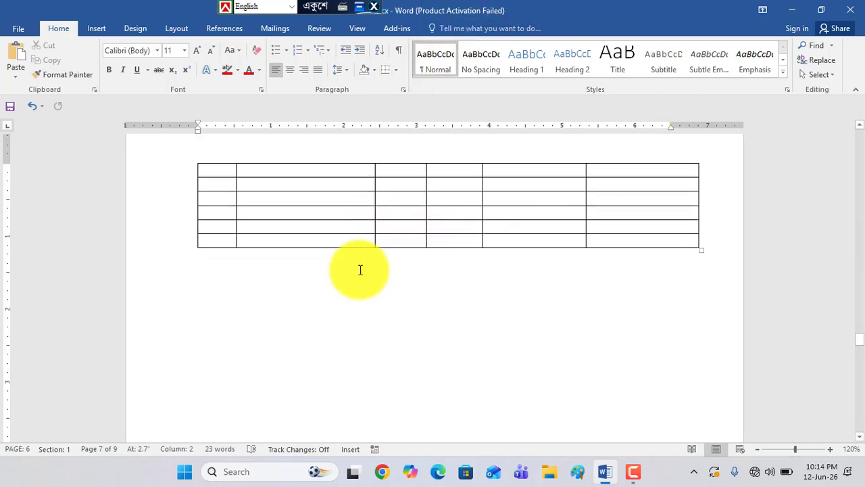
Erase the inner horizontal borders of the first nine cells in the fifth column with the table Eraser
click(534, 231)
scroll(535, 231, up, 10)
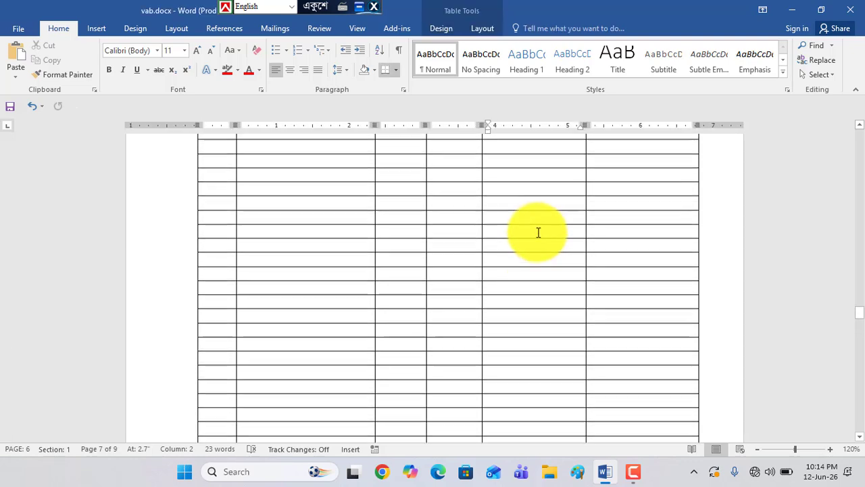
drag(527, 223, 537, 351)
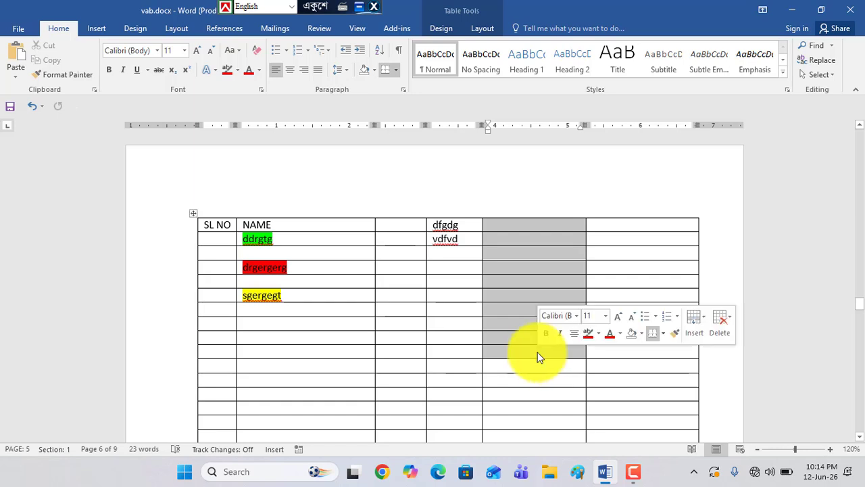
click(479, 29)
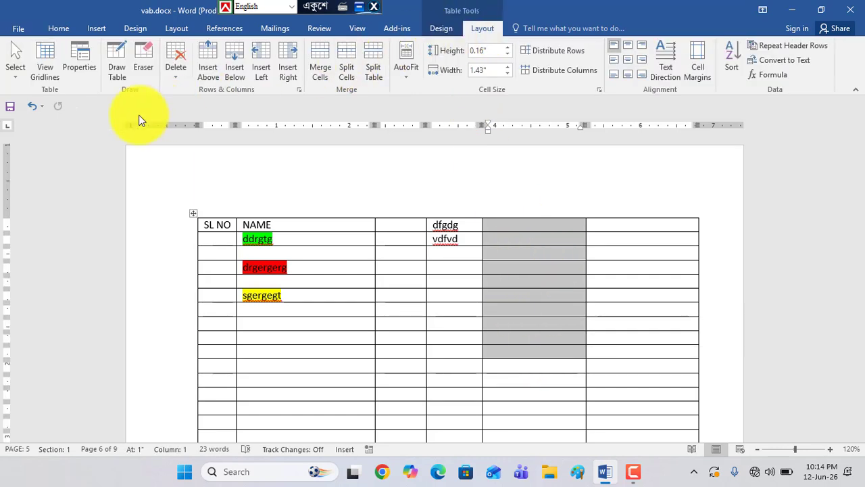
click(148, 58)
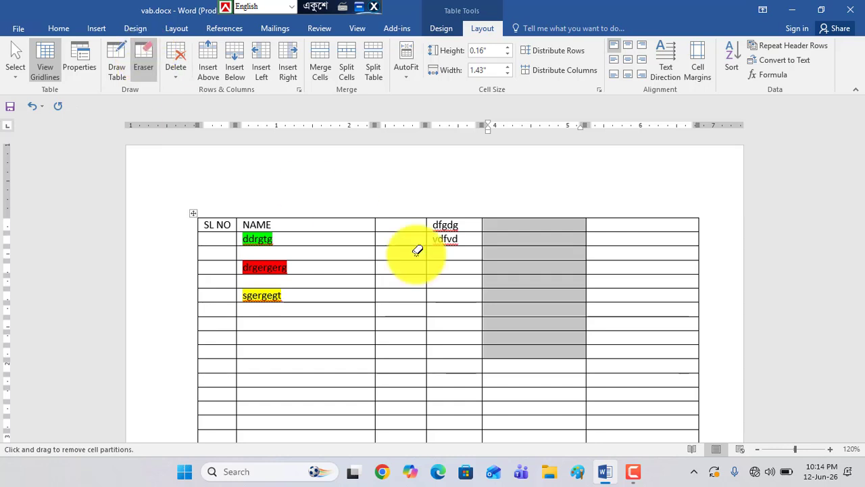
drag(544, 254, 533, 326)
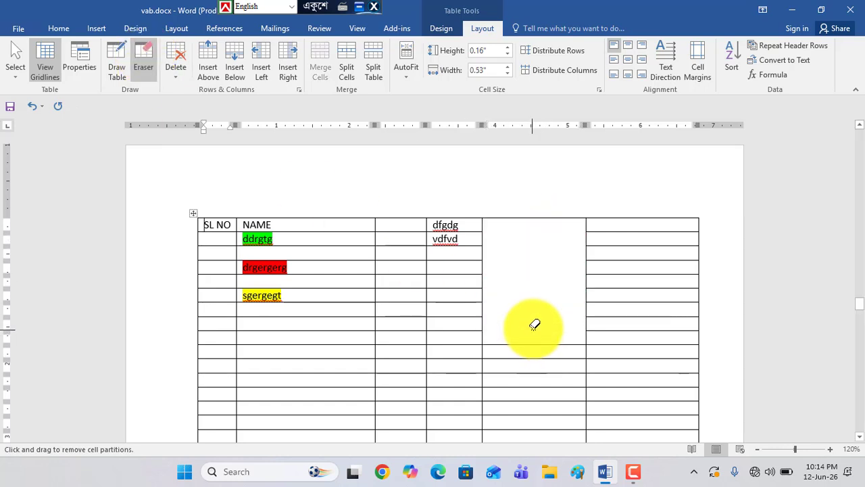
Erase the cell borders across the second to fourth columns in the ten rows below the sgergegt row, forming one large cell
click(307, 316)
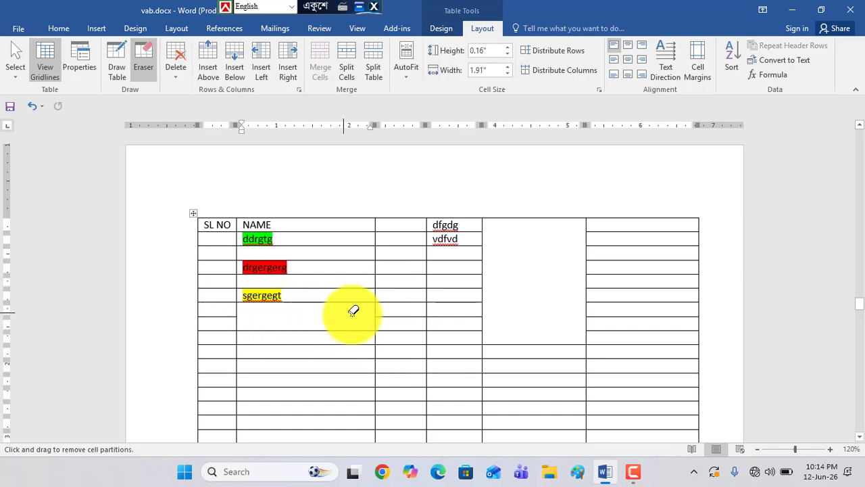
drag(351, 313, 451, 313)
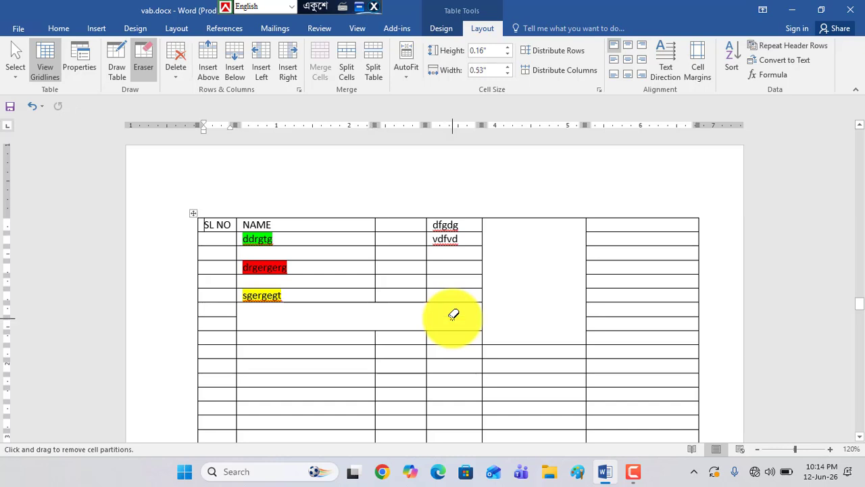
scroll(366, 310, down, 1)
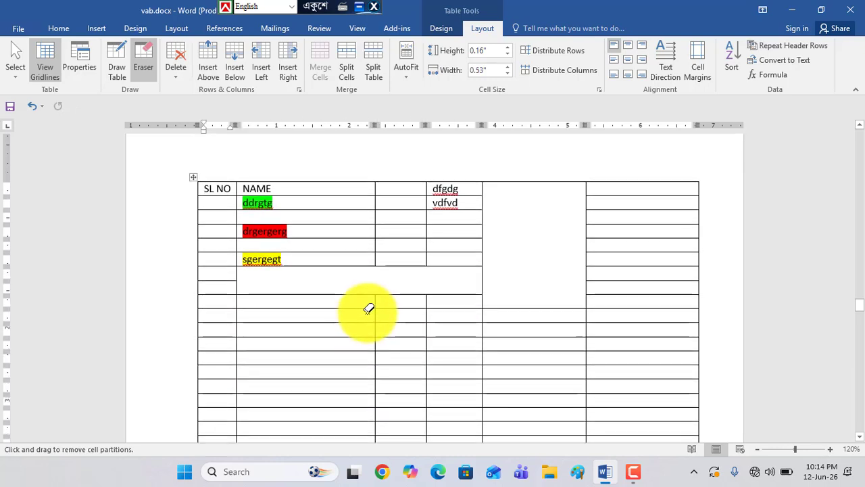
mouse_move(319, 284)
mouse_down()
mouse_move(318, 392)
mouse_move(319, 384)
mouse_up()
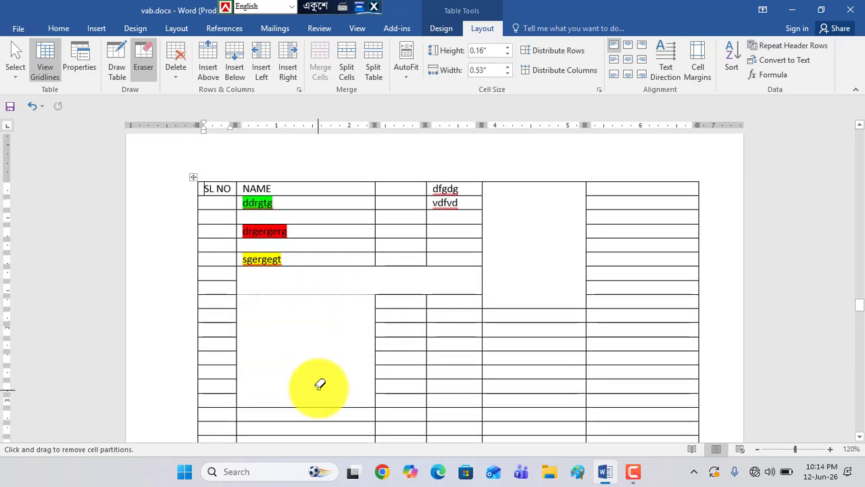
scroll(332, 329, down, 2)
mouse_move(343, 213)
mouse_down()
mouse_move(459, 305)
mouse_move(462, 322)
mouse_up()
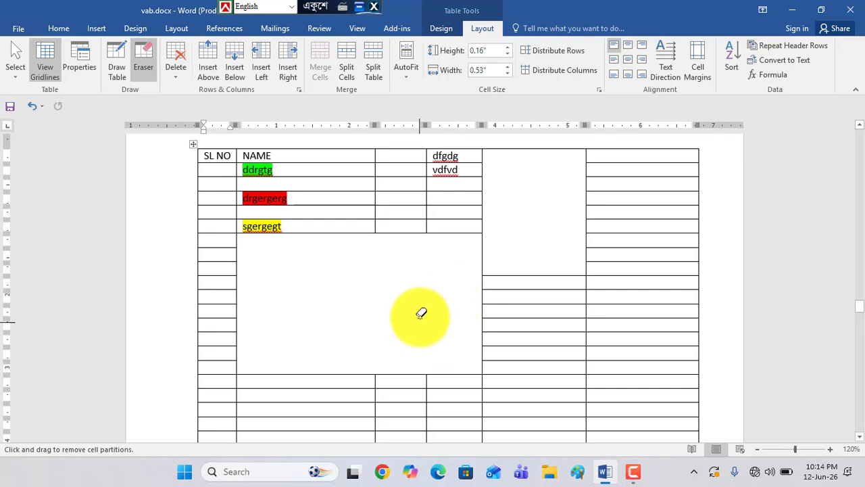
Divide the large erased area into a three-by-three grid by drawing two horizontal and two vertical lines with Draw Table
click(114, 57)
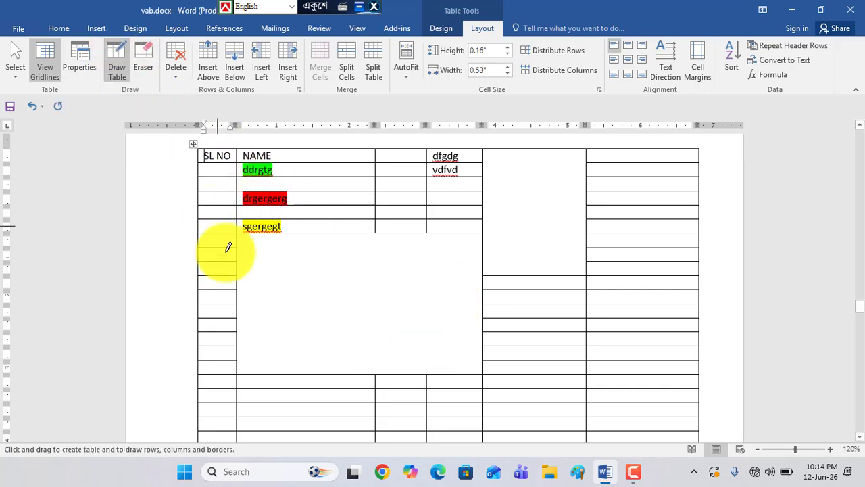
mouse_move(237, 272)
mouse_down()
mouse_move(491, 272)
mouse_move(483, 272)
mouse_up()
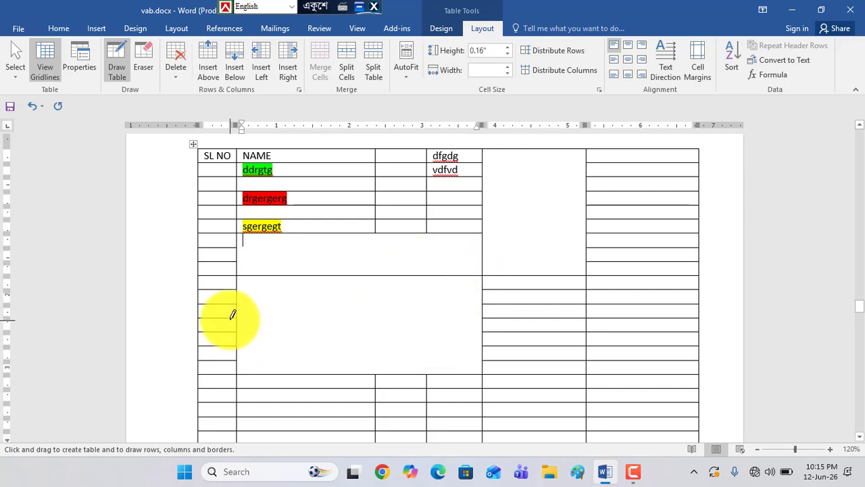
drag(239, 315, 492, 310)
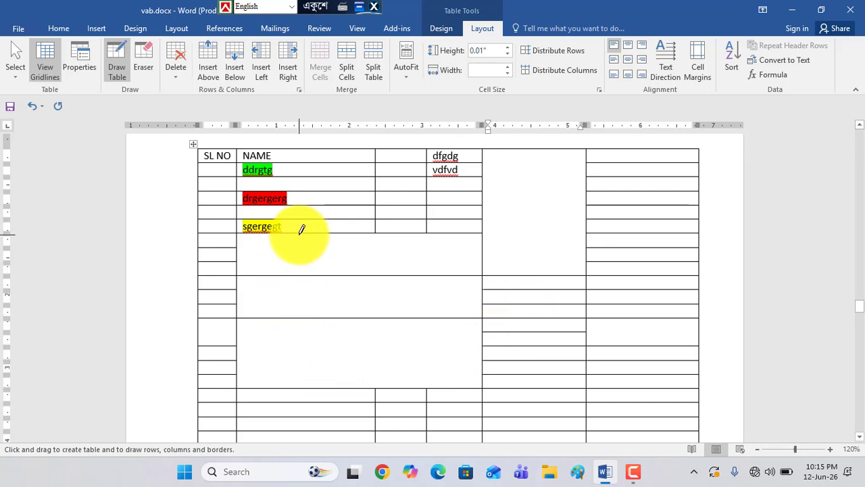
drag(300, 229, 304, 348)
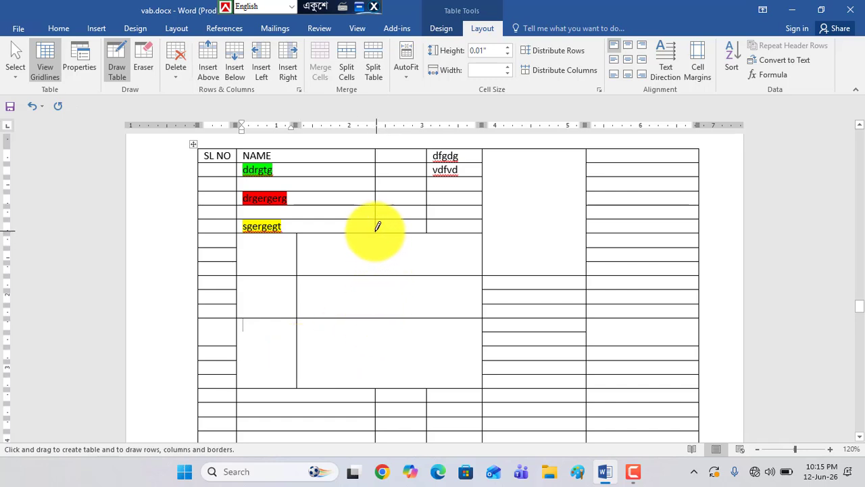
drag(375, 238, 384, 373)
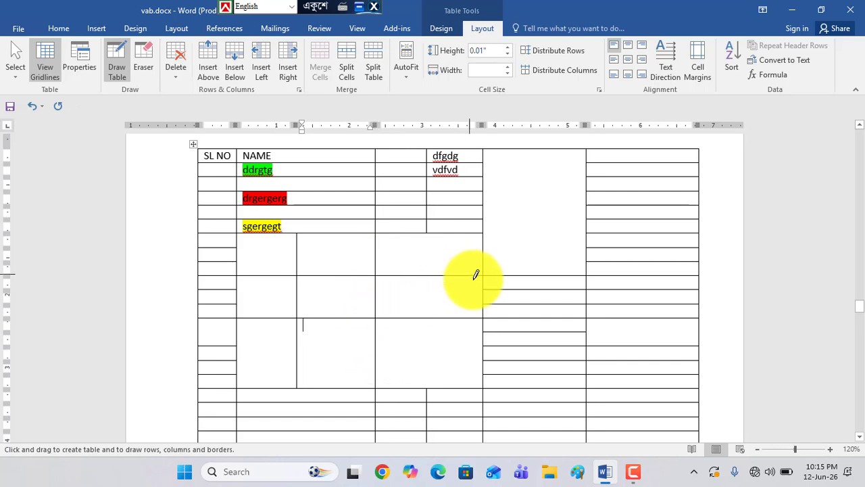
Draw a diagonal line through the grid's middle-row, last-column cell and enter fdsdfsdfs above it and sdfsfsf, right-aligned, below it
drag(481, 276, 380, 305)
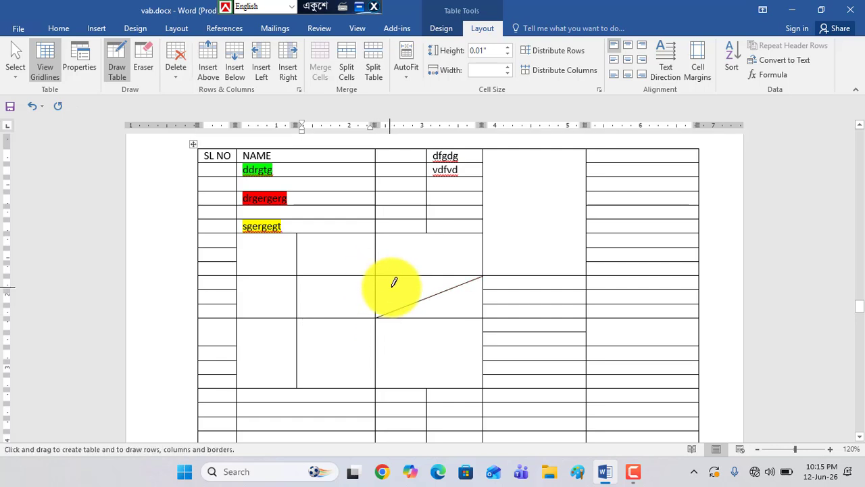
key(Escape)
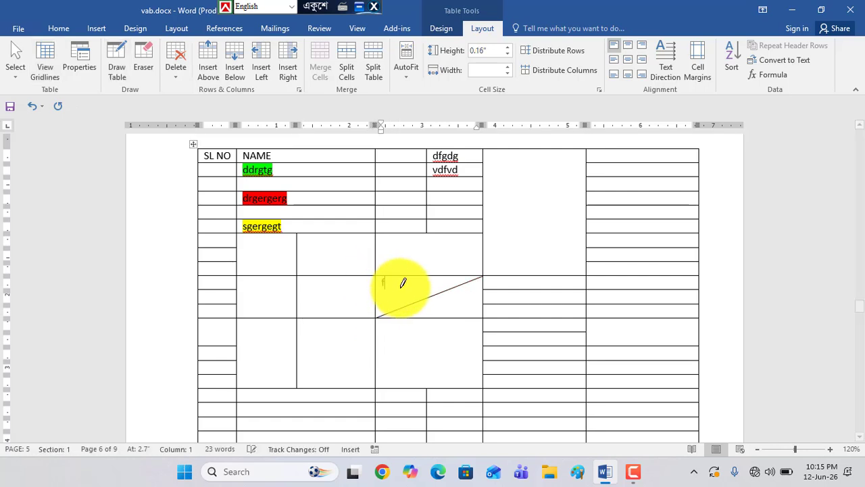
text(fdsdfsdfs sd)
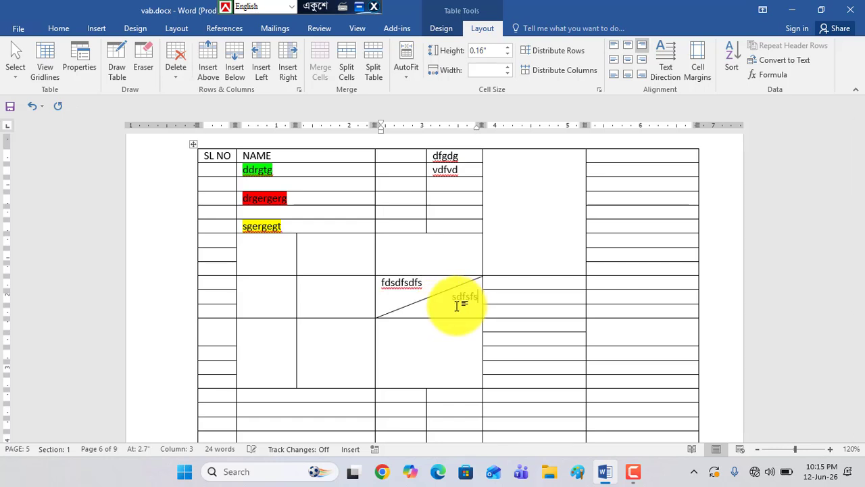
text(f)
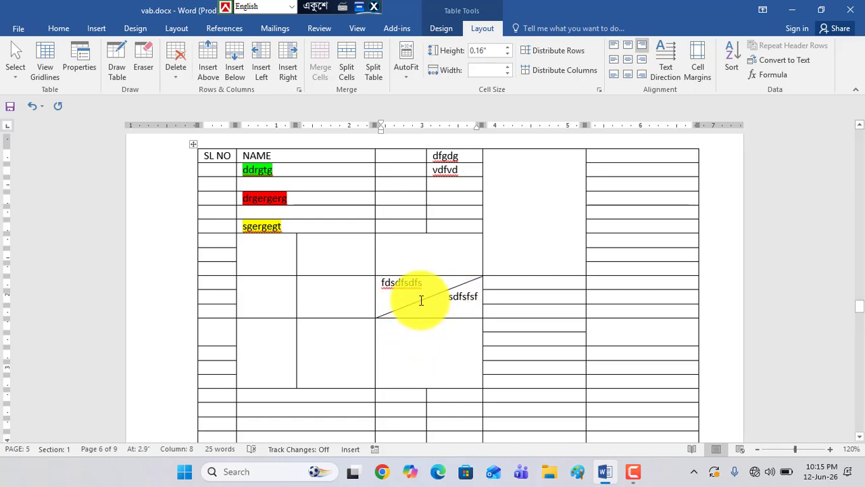
Delete the entire table containing the SL NO and NAME columns from the document
scroll(432, 305, down, 5)
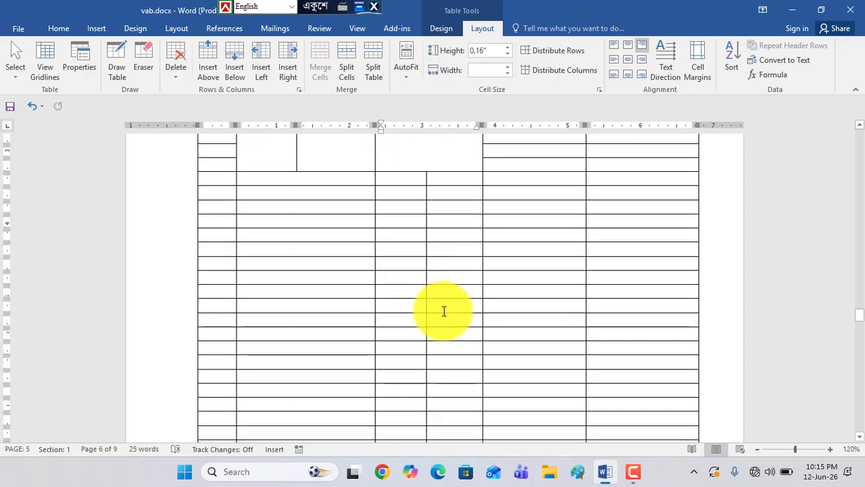
scroll(444, 310, up, 10)
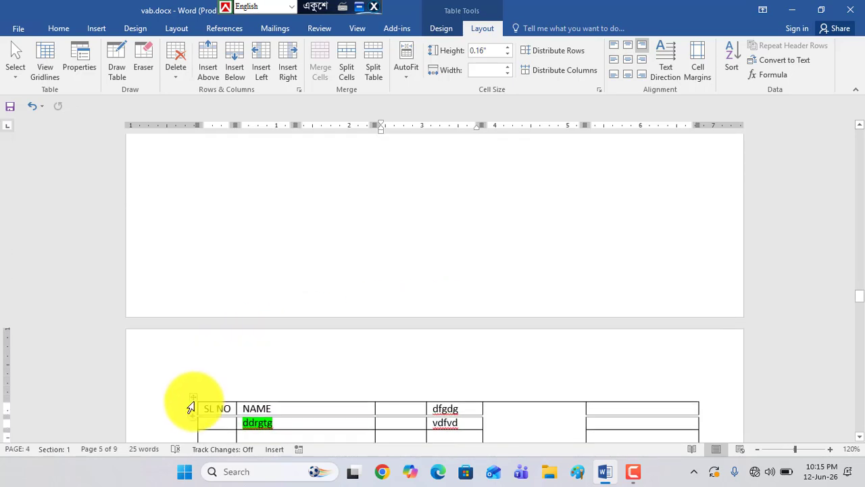
click(193, 398)
key(BackSpace)
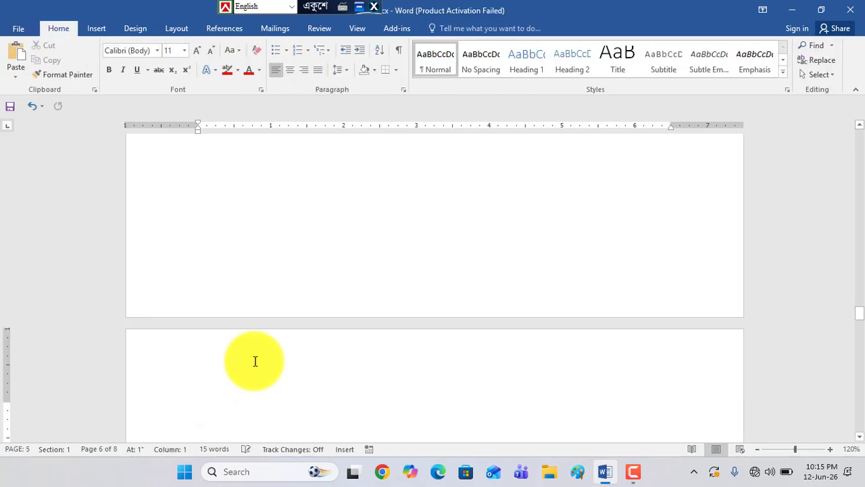
Insert a new table with 5 columns and 10 rows on the emptied page
scroll(276, 322, up, 3)
scroll(277, 322, down, 7)
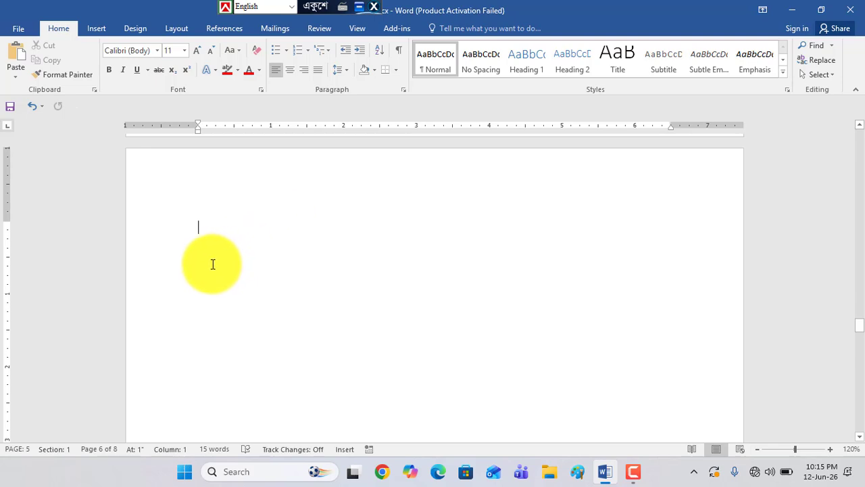
click(97, 28)
click(83, 74)
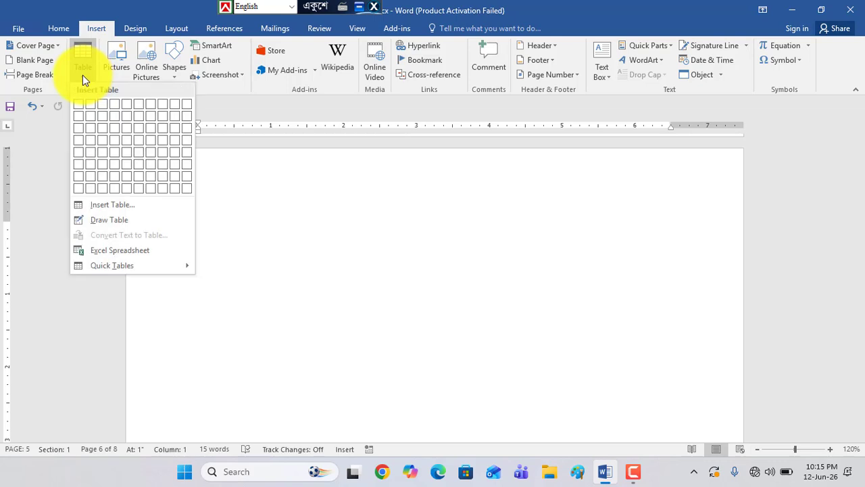
click(108, 209)
drag(212, 188, 88, 177)
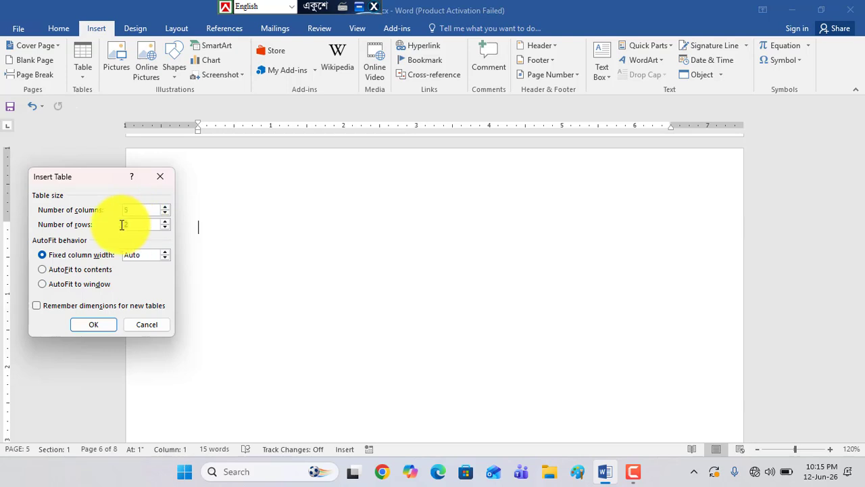
text(0)
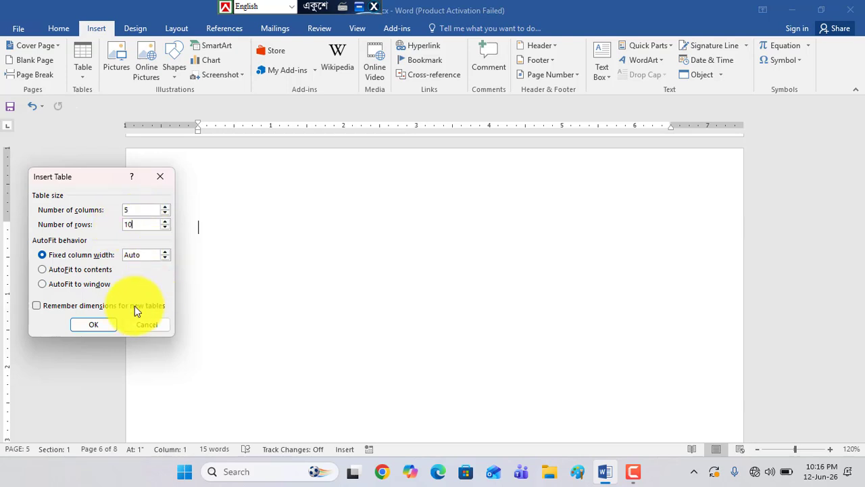
click(103, 324)
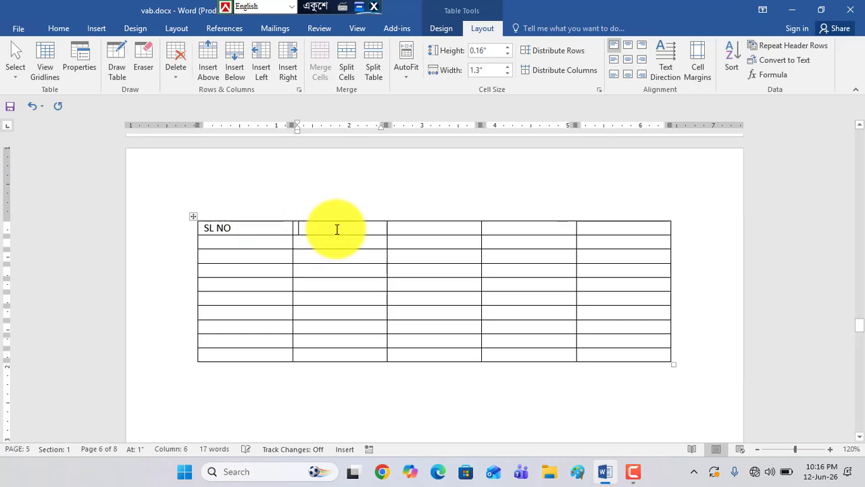
Fill the table's first row with the headings SL NO, NAME, Father NAME, Mother and NID NO
text(NAME)
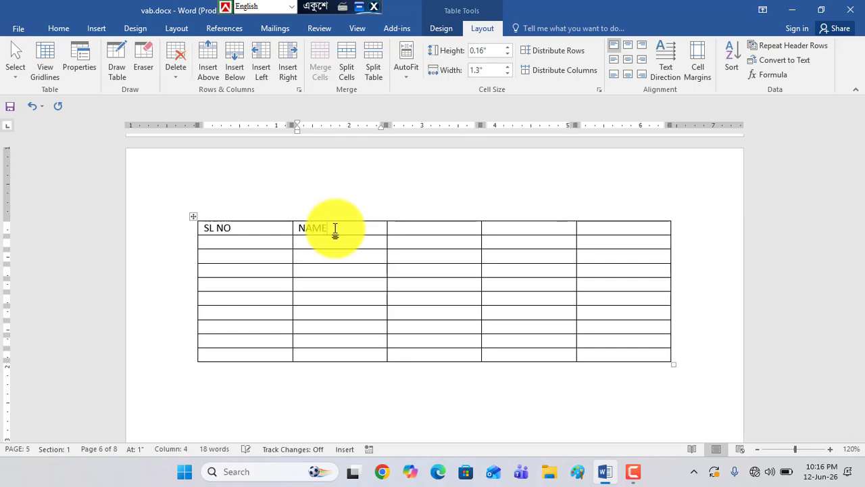
click(419, 231)
text(Father NAME)
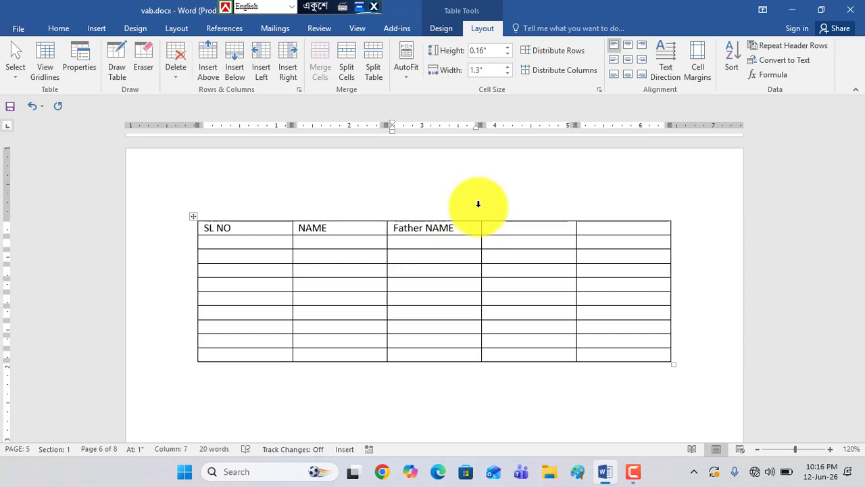
click(518, 230)
text(Mother)
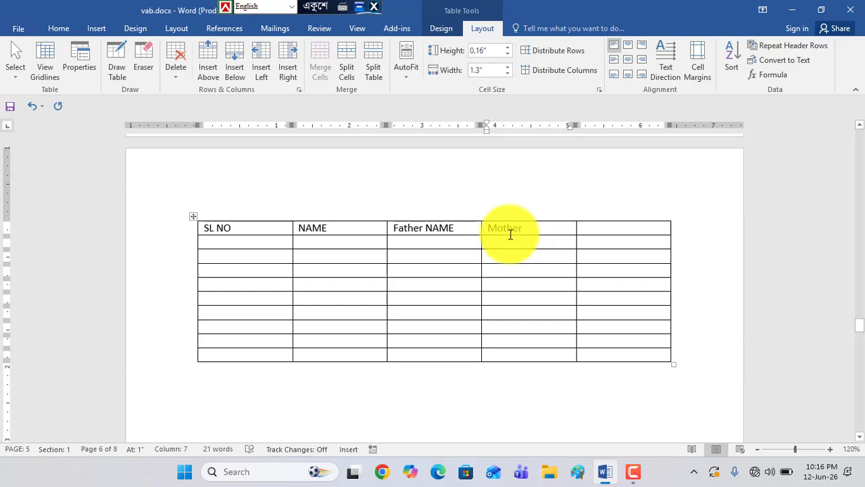
drag(530, 231, 494, 228)
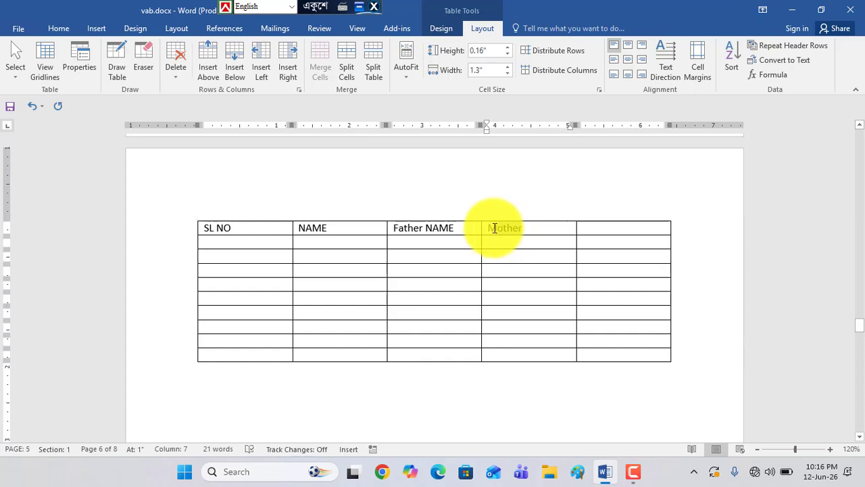
click(533, 230)
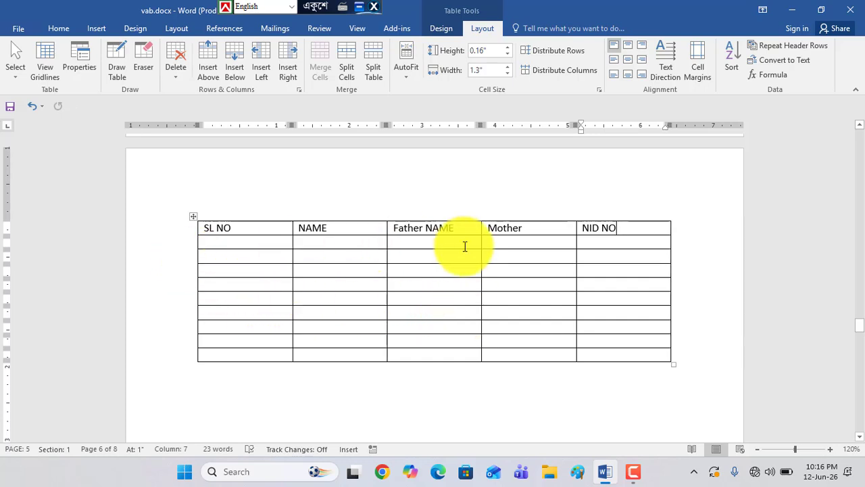
Make all five headings in the table's first row bold
drag(205, 229, 608, 226)
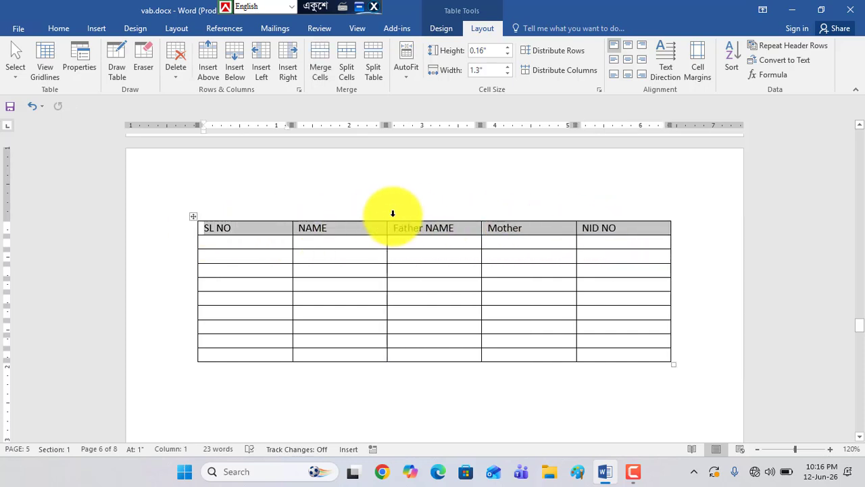
click(59, 28)
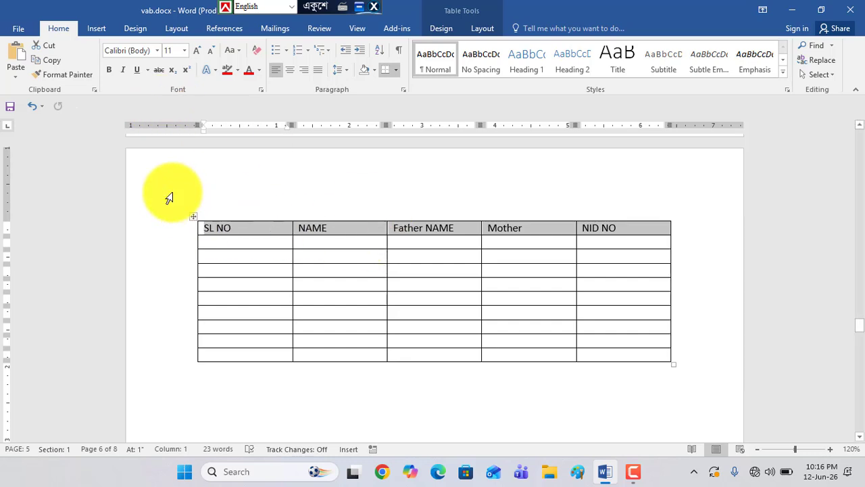
click(110, 70)
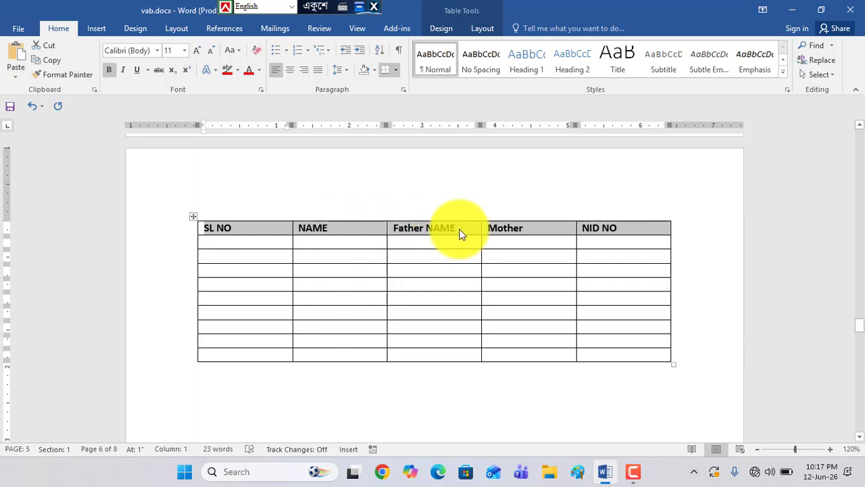
Center the headings in the table's first row and set their font size to 14
click(294, 71)
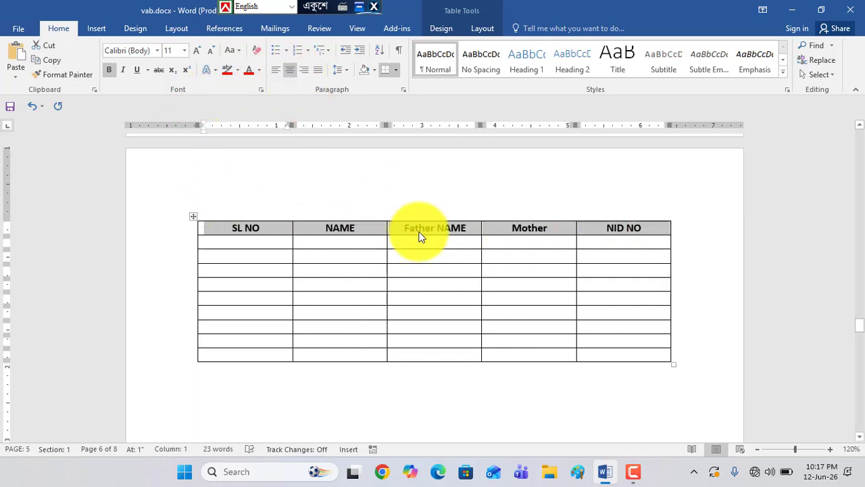
click(183, 52)
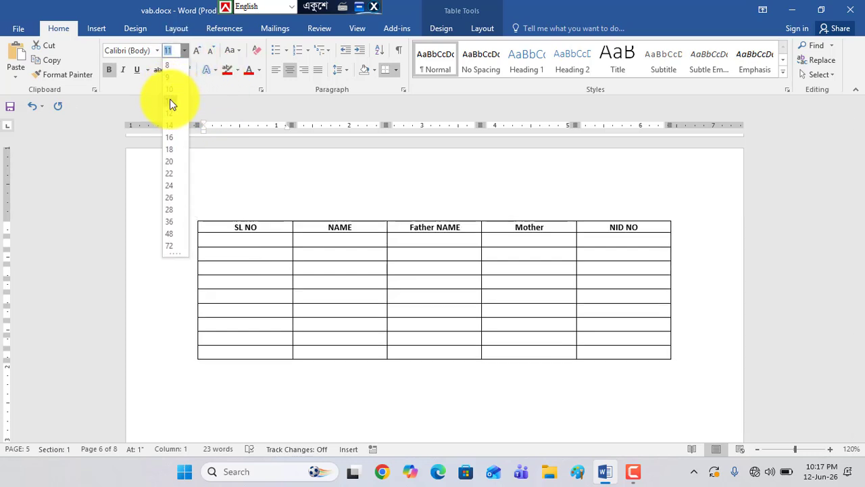
click(171, 124)
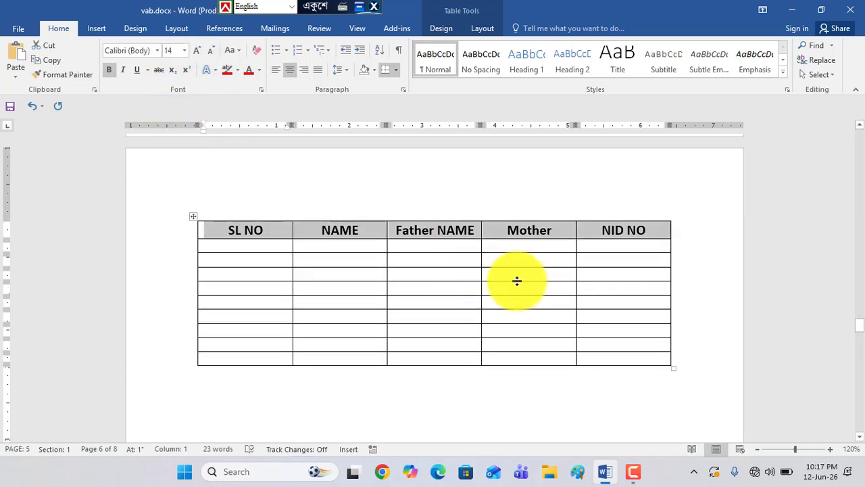
Shade the cells of the table's heading row with the standard Orange color
click(305, 233)
drag(216, 231, 627, 227)
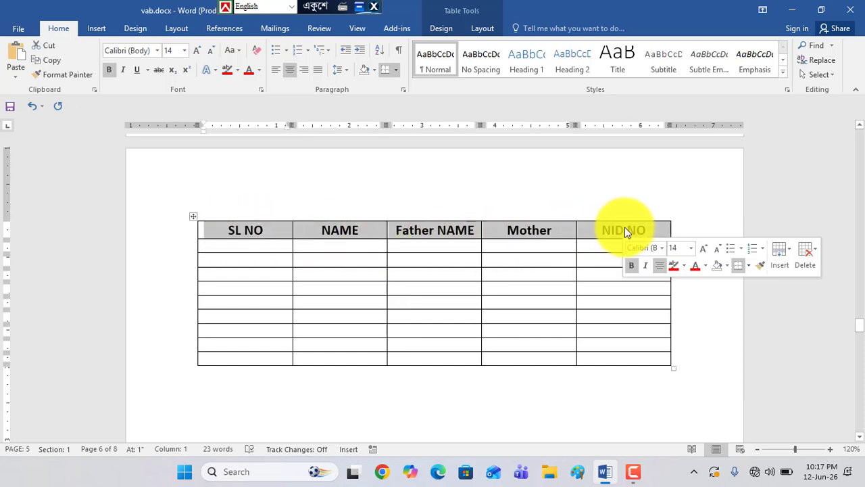
click(238, 71)
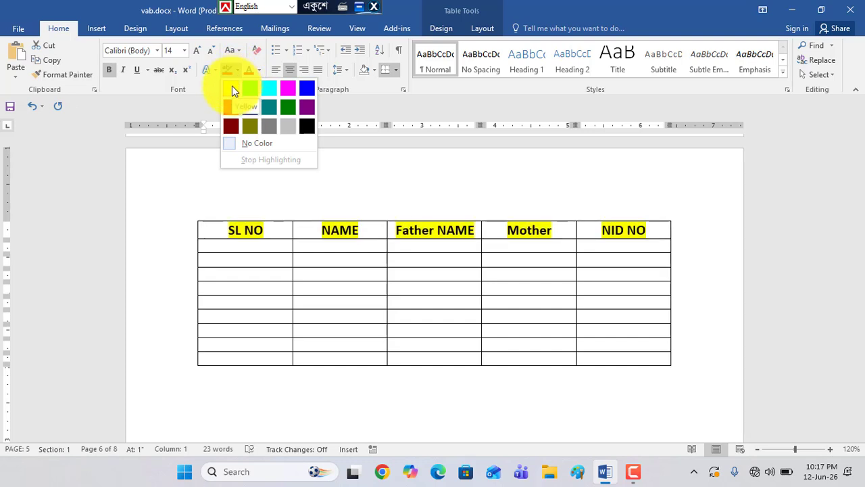
click(374, 69)
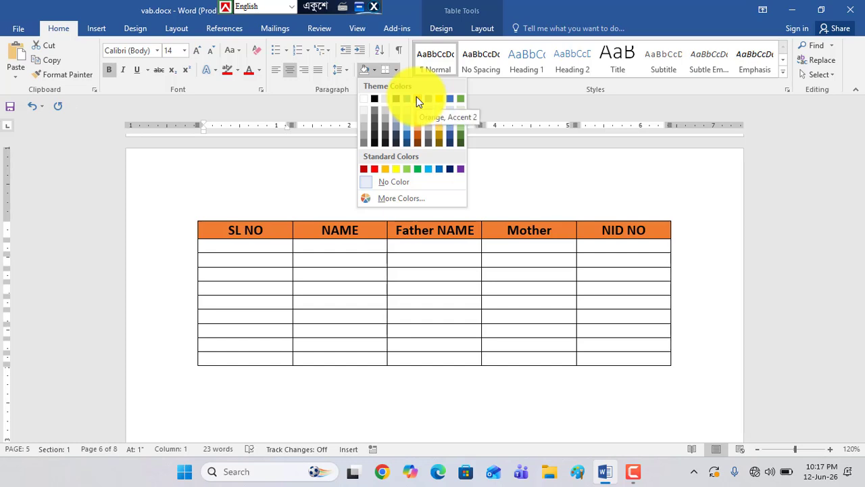
click(385, 169)
click(434, 315)
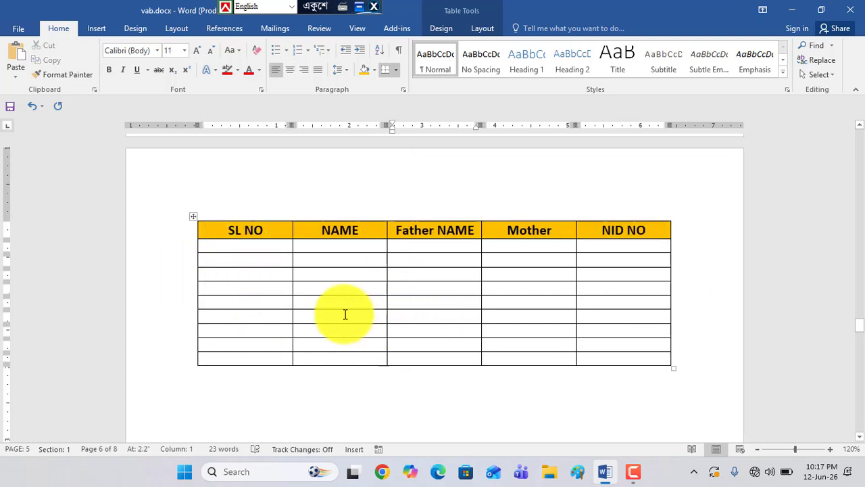
click(249, 249)
click(260, 316)
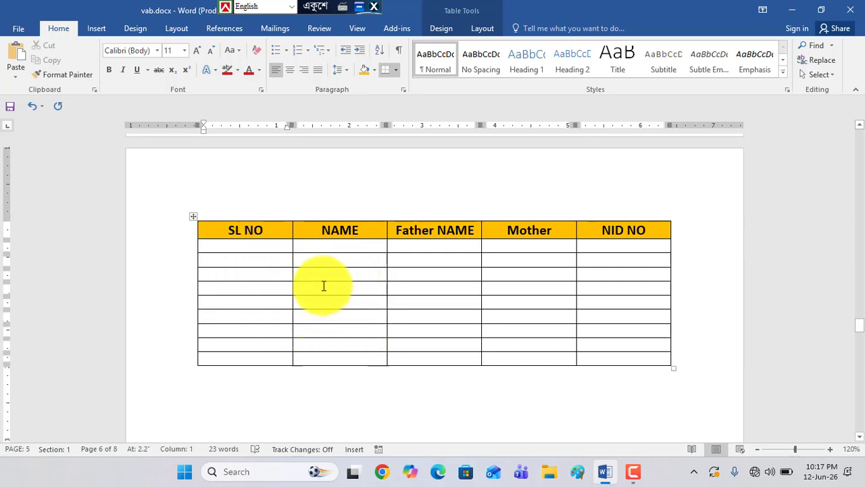
drag(327, 263, 330, 316)
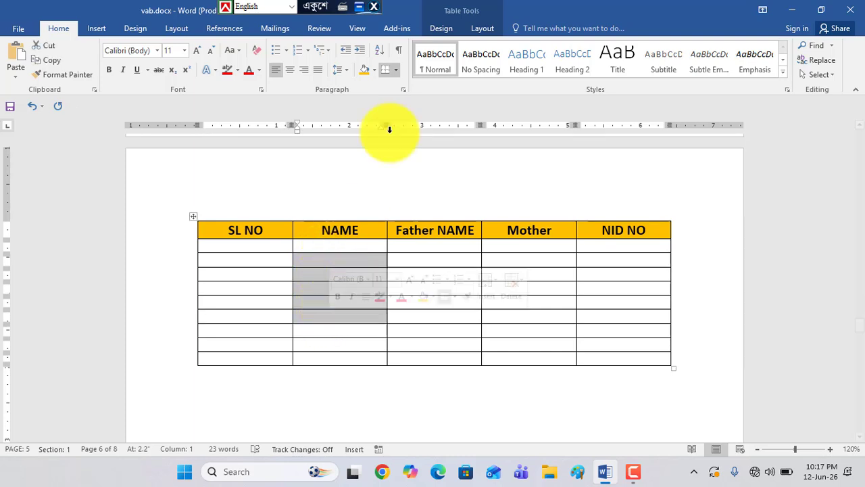
click(485, 29)
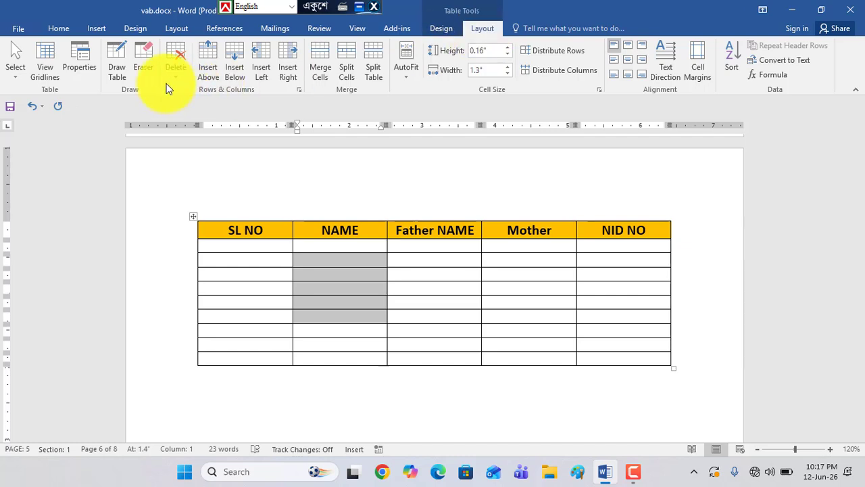
click(340, 290)
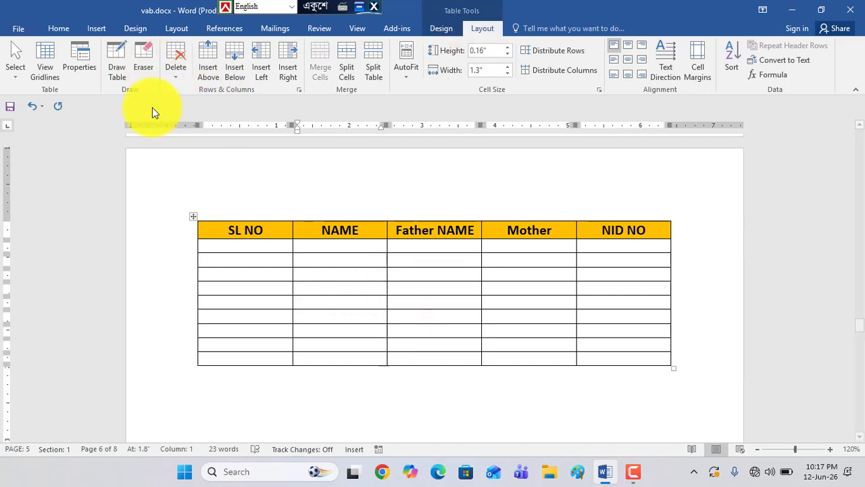
drag(345, 250, 346, 274)
Number the nine rows below the heading in the SL NO column from 1 to 9
click(225, 250)
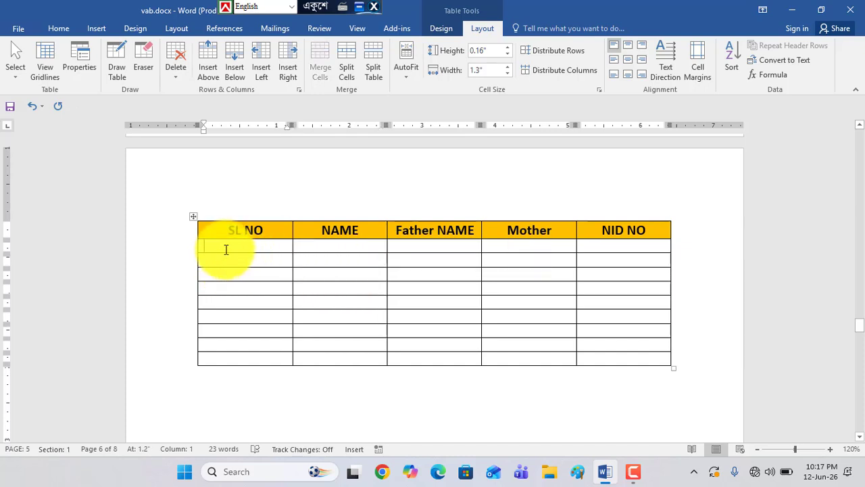
text(1)
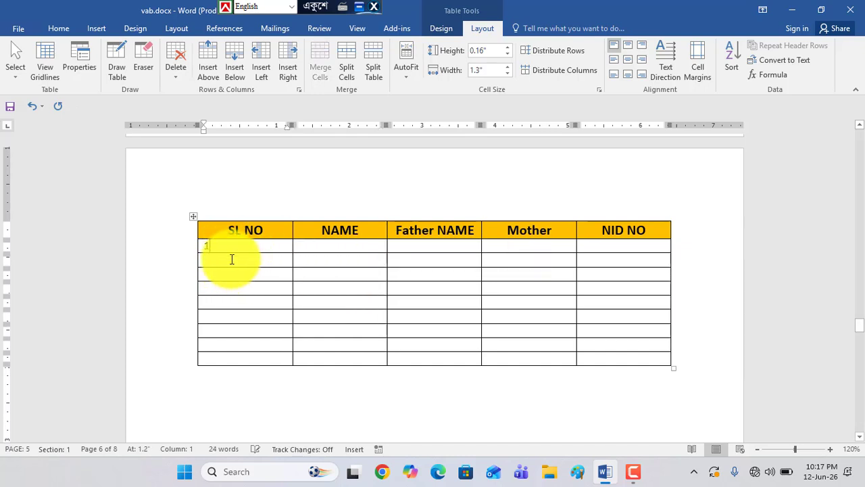
text(2)
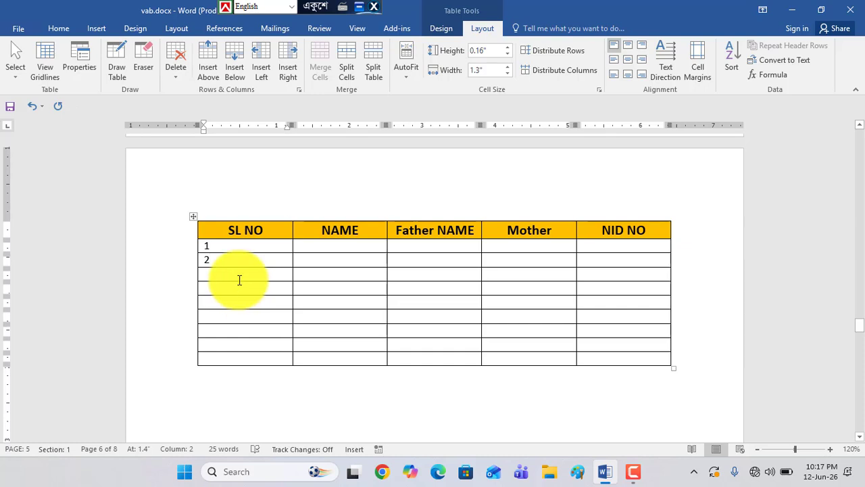
text(3)
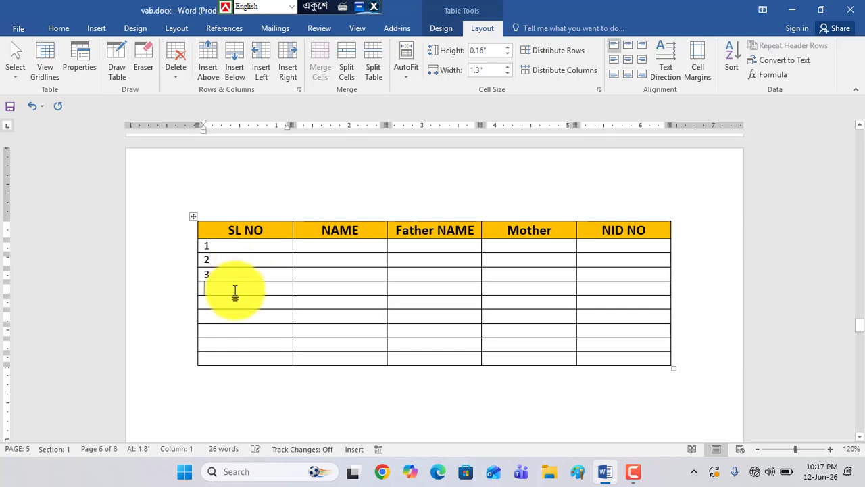
text(4)
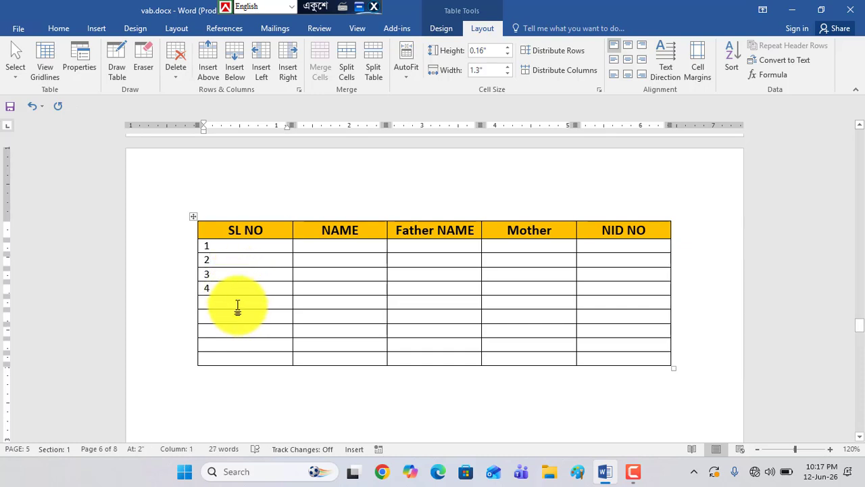
click(238, 308)
text(5)
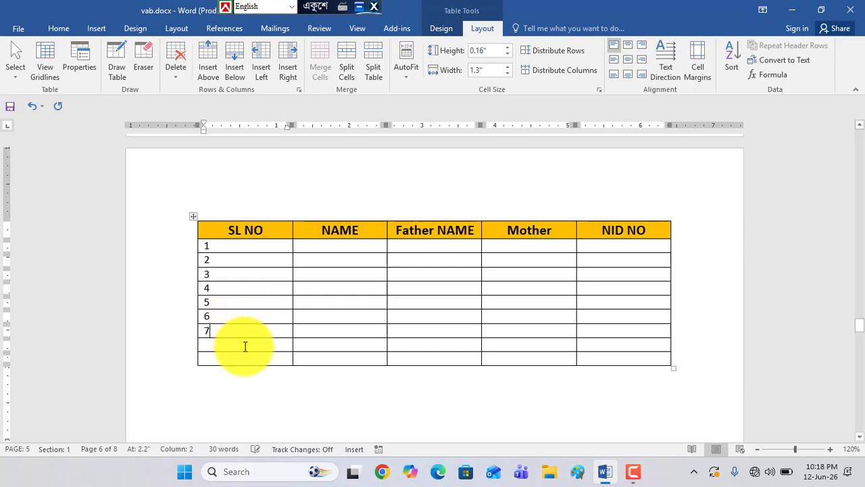
key(Tab)
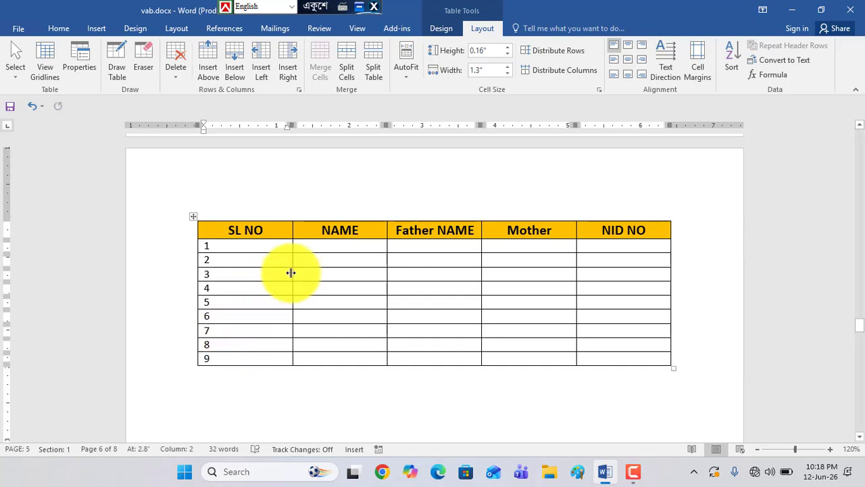
Narrow the SL NO column to about 0.75" and center its numbers 1 to 9
drag(291, 273, 252, 274)
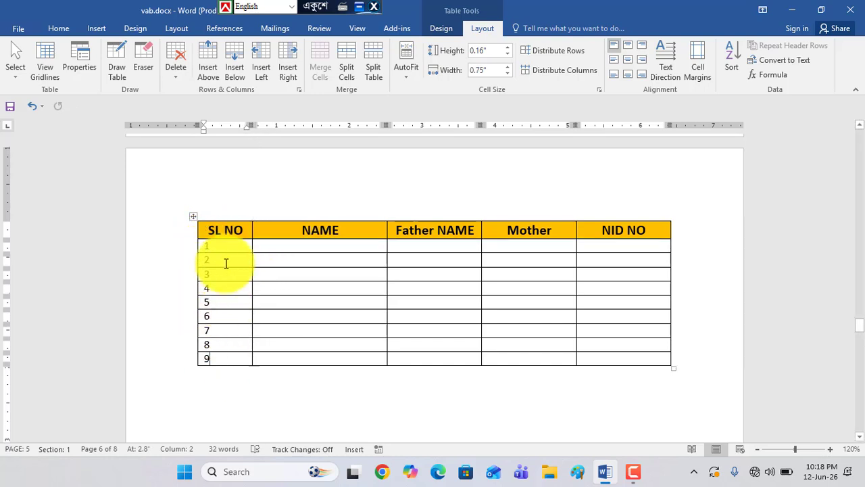
drag(218, 245, 221, 359)
click(59, 28)
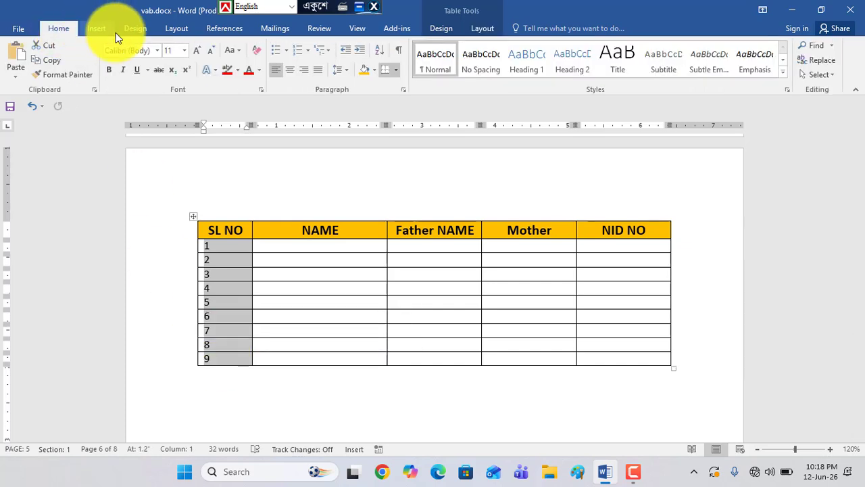
click(288, 71)
click(274, 294)
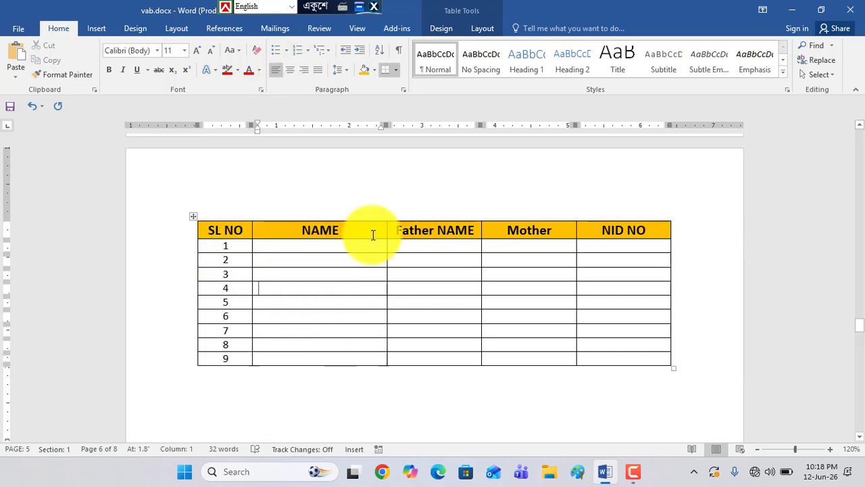
drag(323, 247, 338, 361)
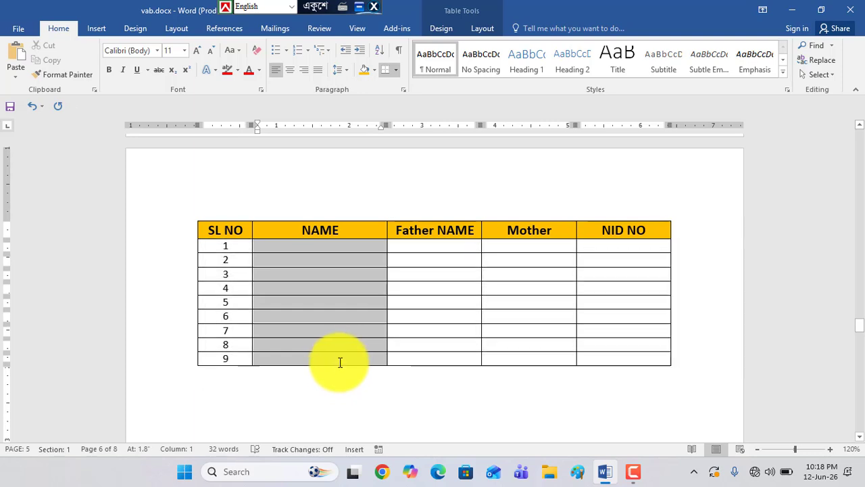
click(330, 287)
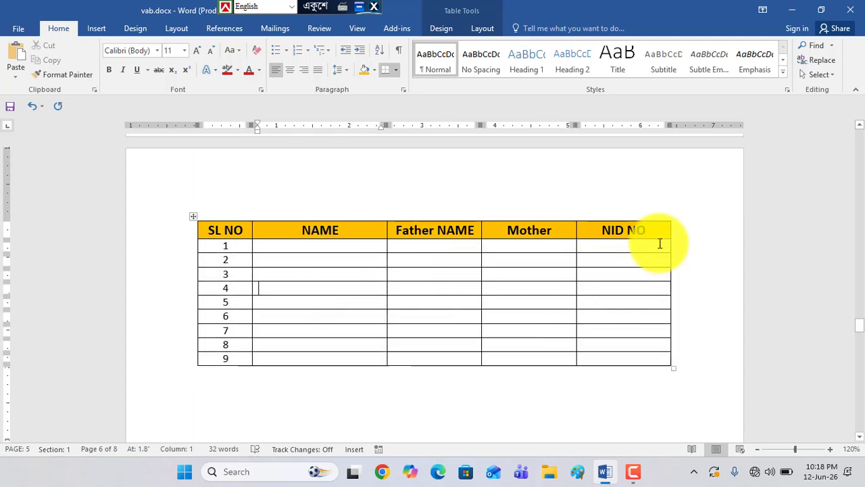
Insert an empty column after the NID NO column at the end of the table
click(673, 218)
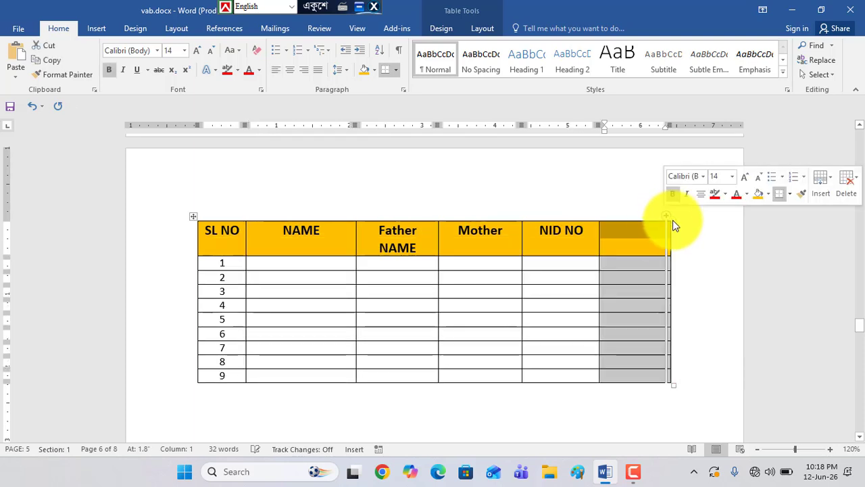
click(634, 239)
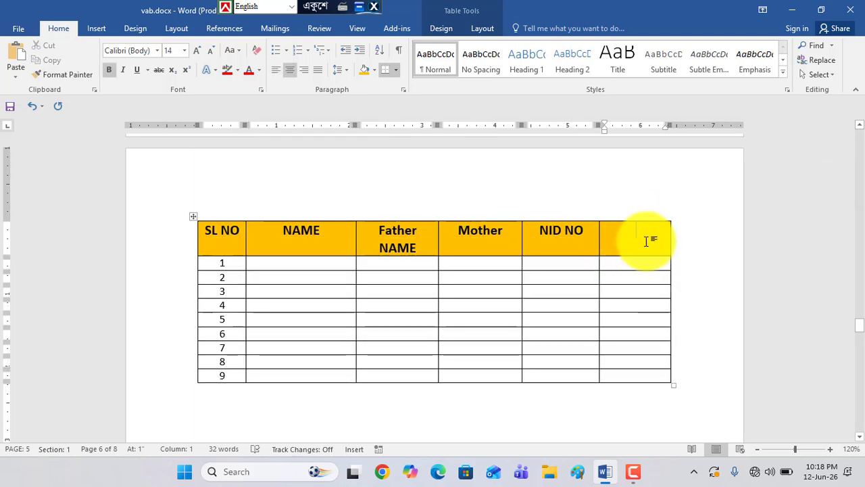
mouse_move(672, 219)
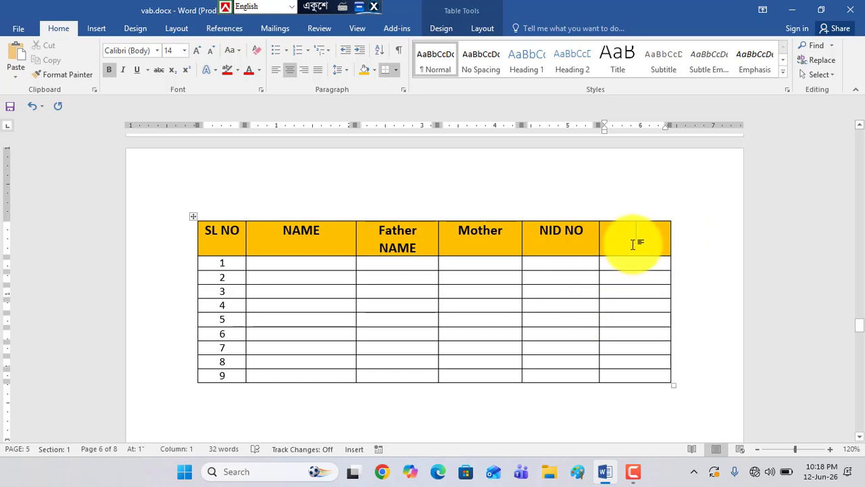
Try removing the whole empty column after NID NO, and undo the removal
drag(635, 241, 641, 369)
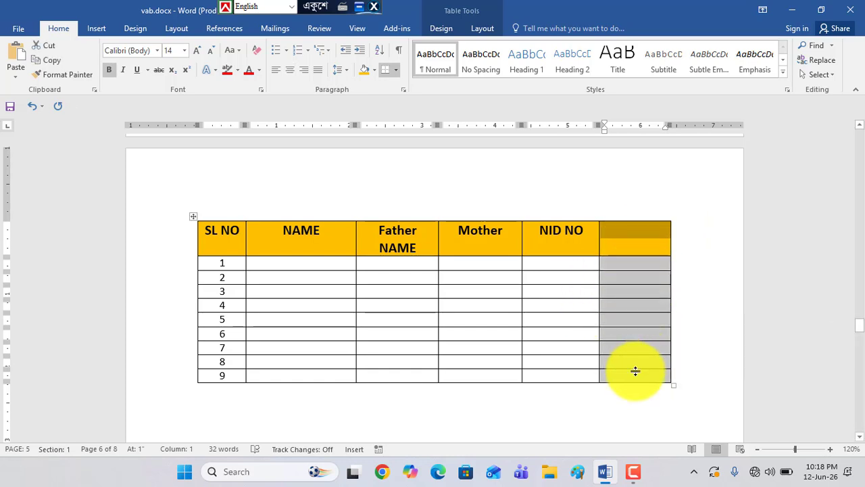
key(BackSpace)
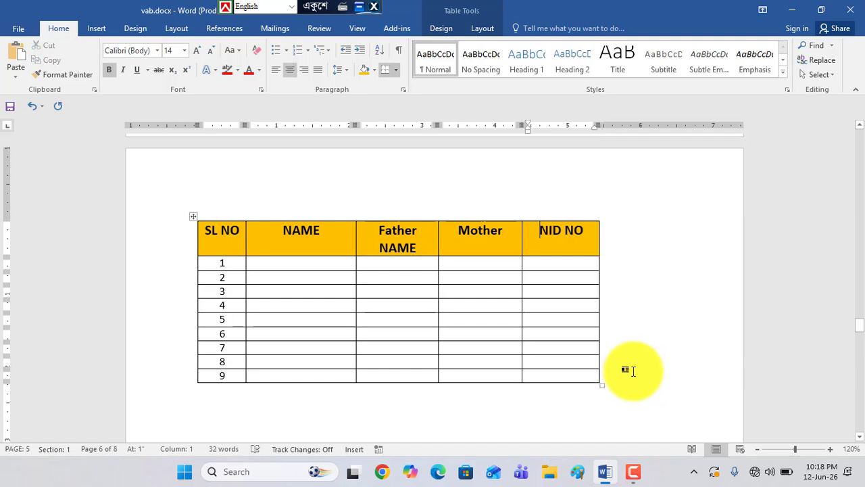
key(ctrl+z)
Delete the selected empty column after NID NO with the Delete Columns command
click(481, 30)
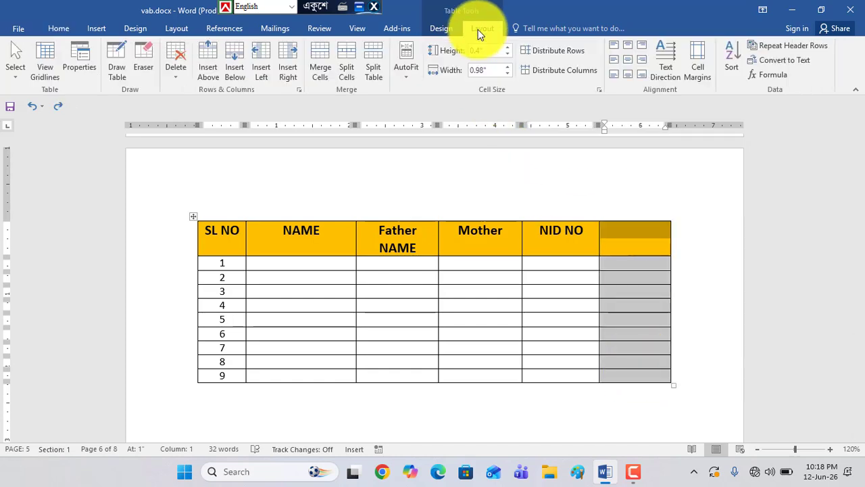
click(114, 80)
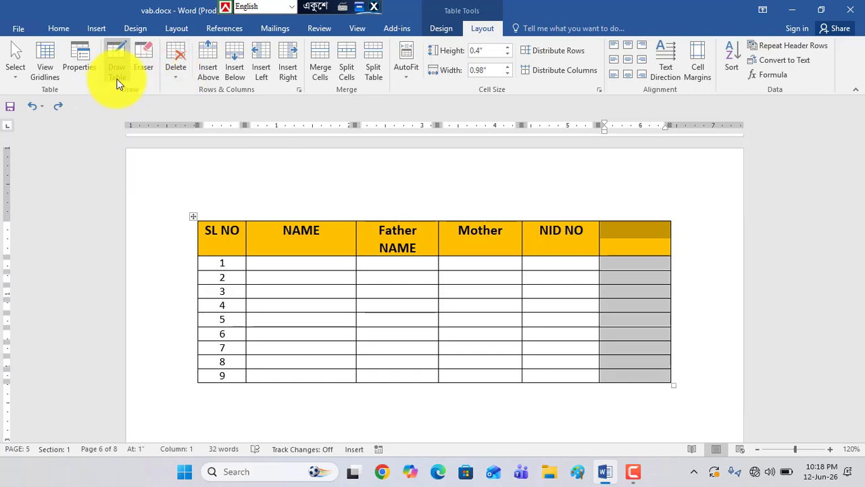
click(177, 74)
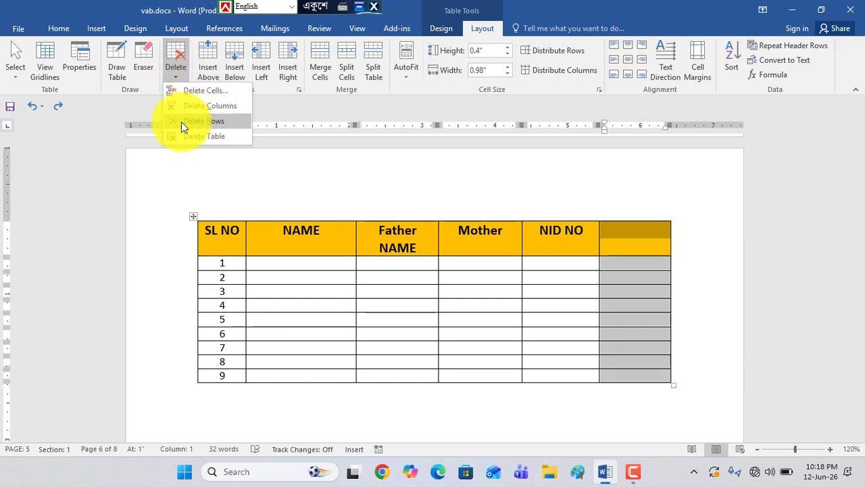
click(632, 292)
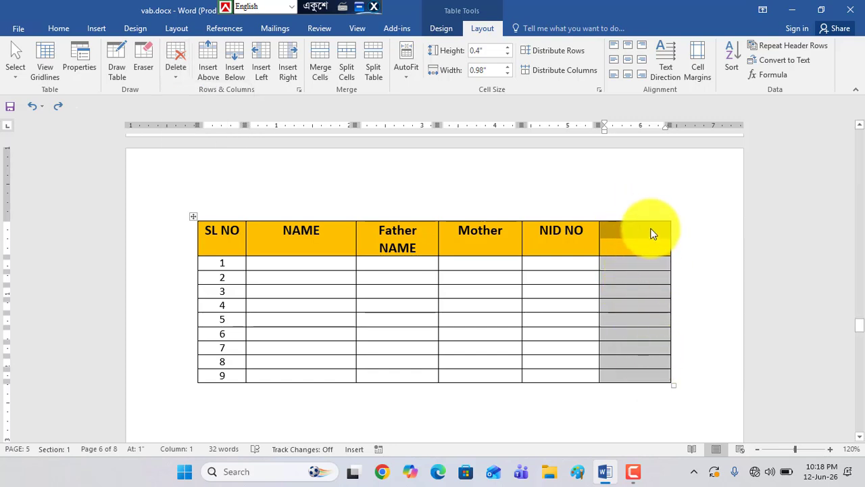
click(177, 77)
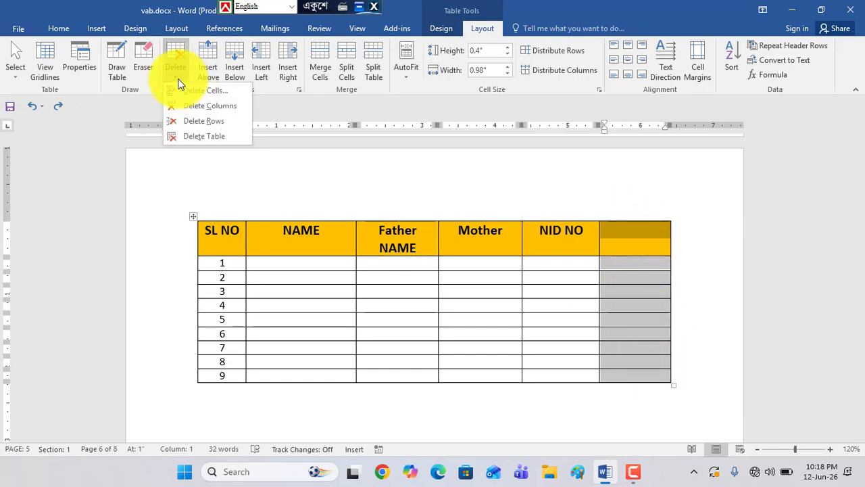
click(191, 105)
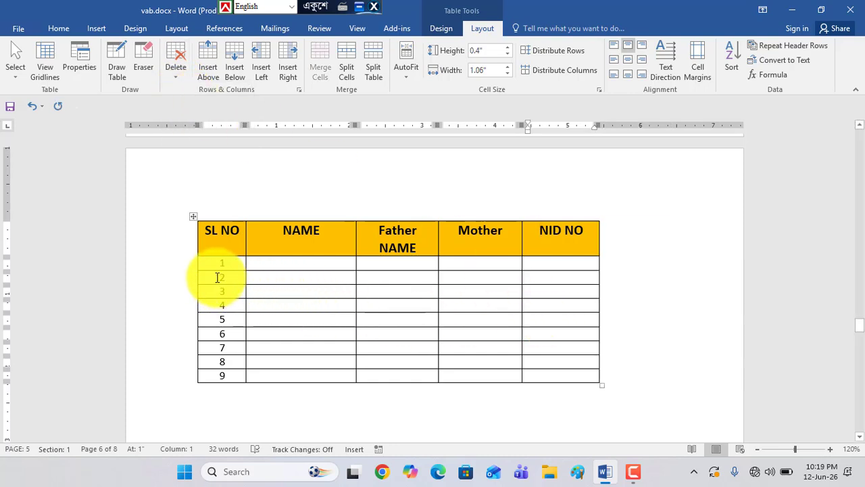
Delete the table row numbered 2 with the Delete Rows command
drag(217, 277, 562, 279)
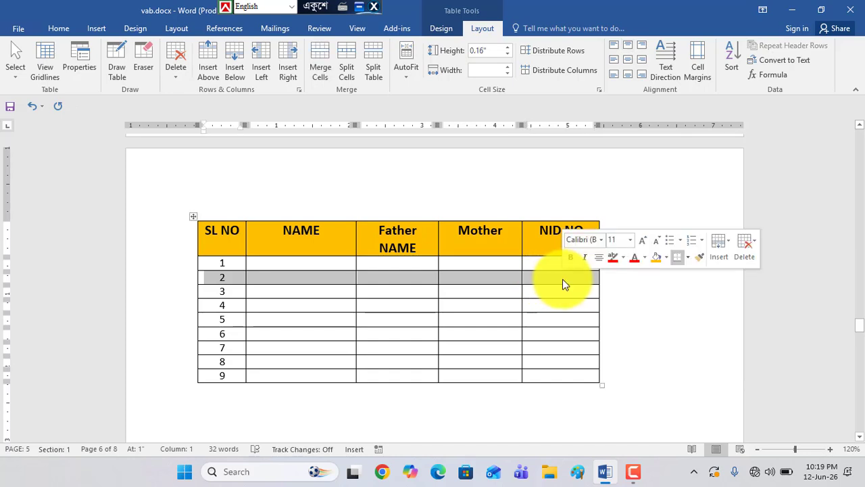
click(310, 279)
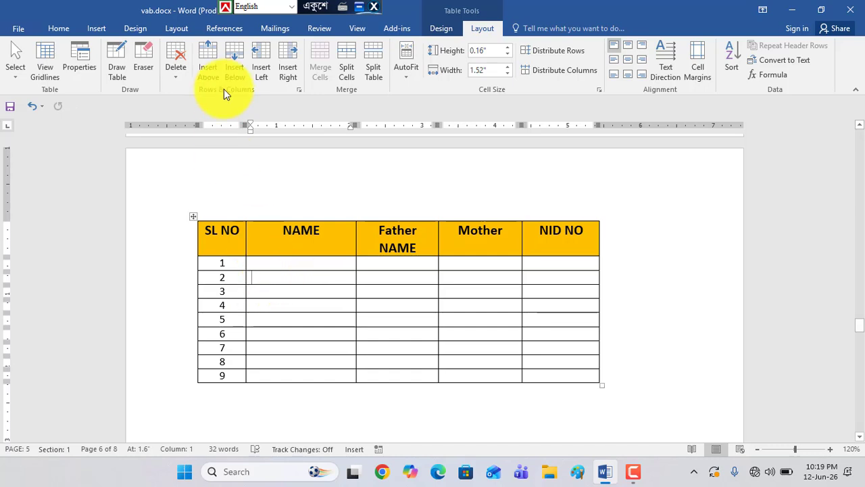
click(173, 77)
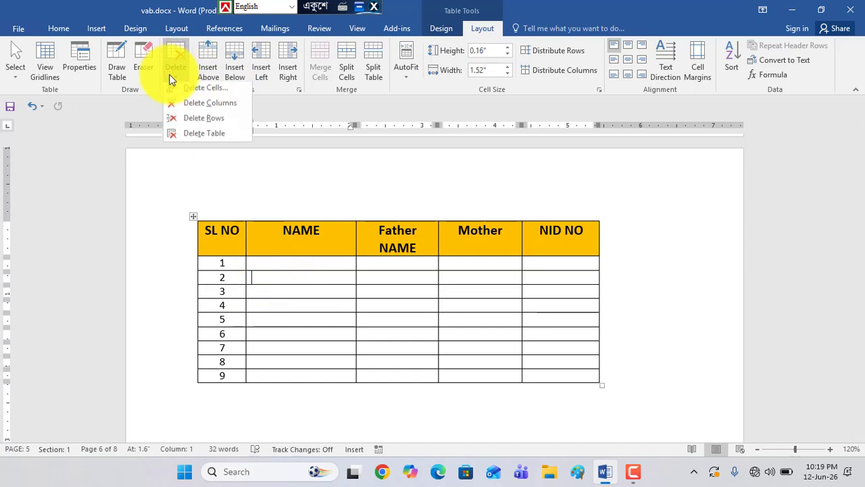
click(195, 120)
click(222, 279)
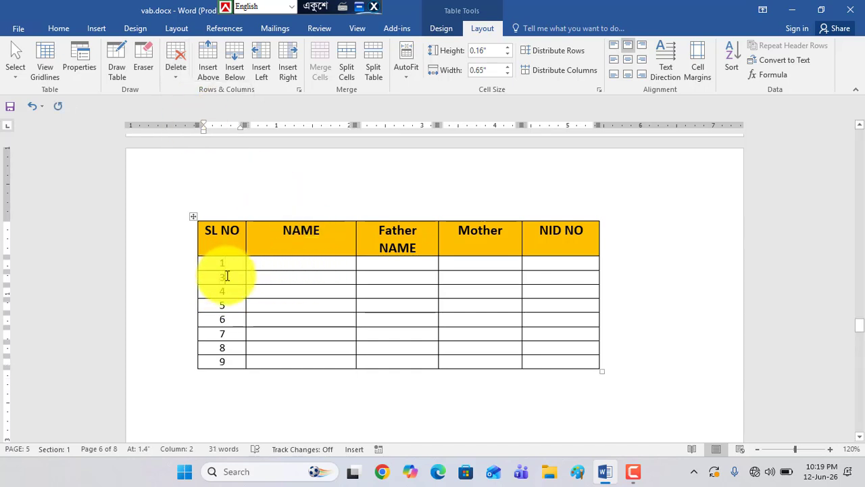
click(209, 280)
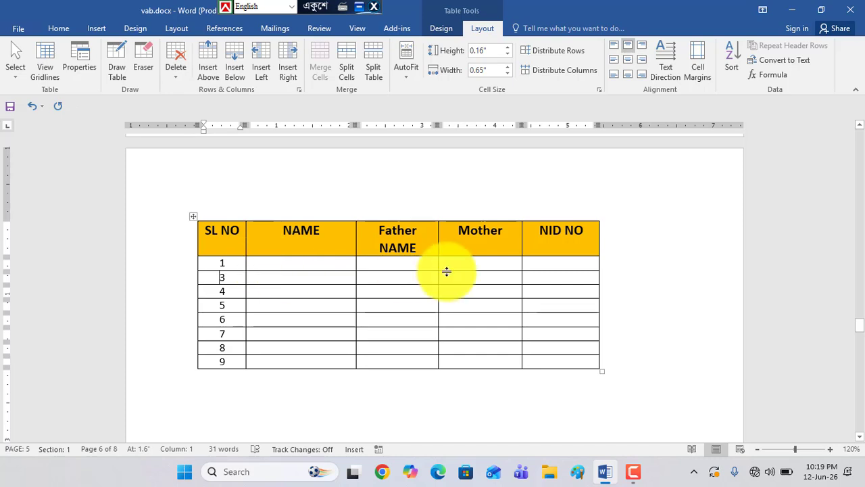
Insert an empty column to the right of the NID NO column at the end of the table
click(577, 226)
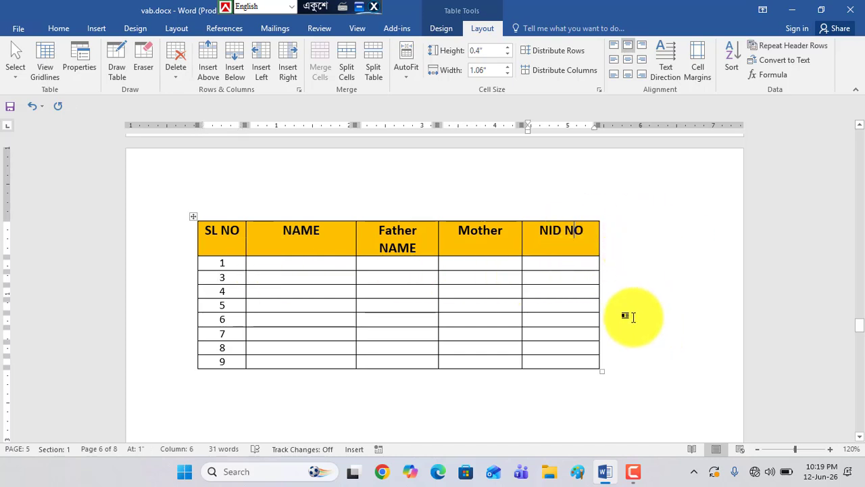
click(570, 265)
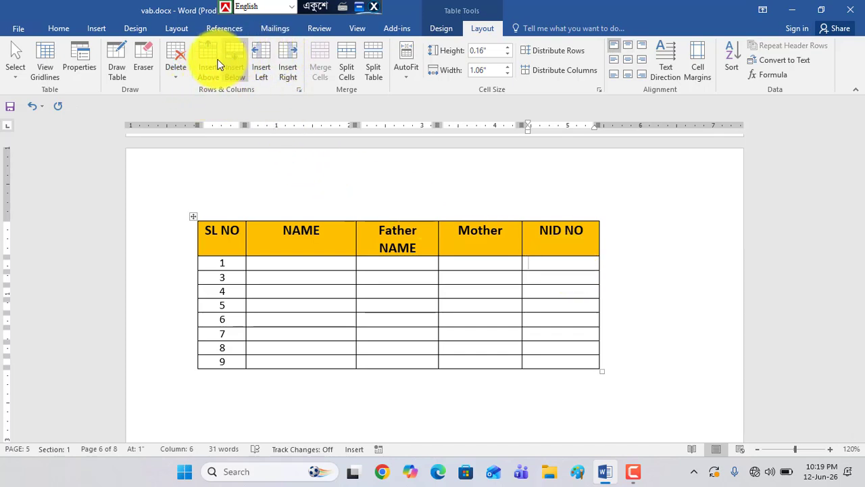
click(285, 54)
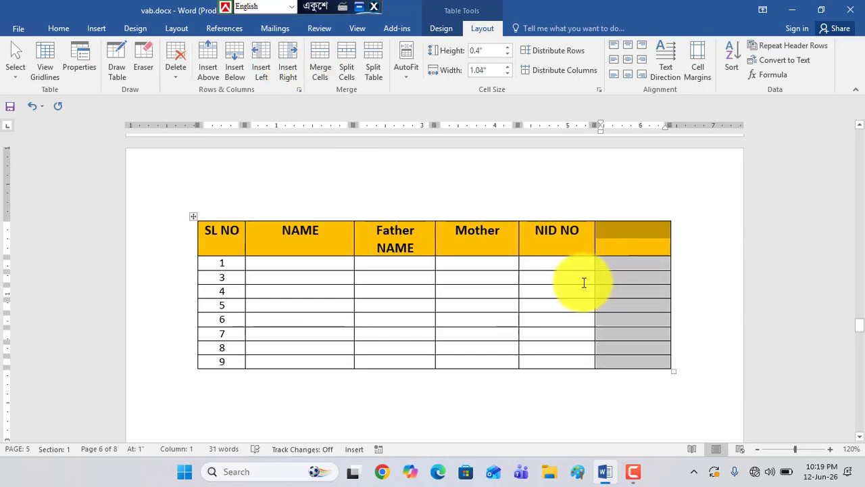
key(ctrl+z)
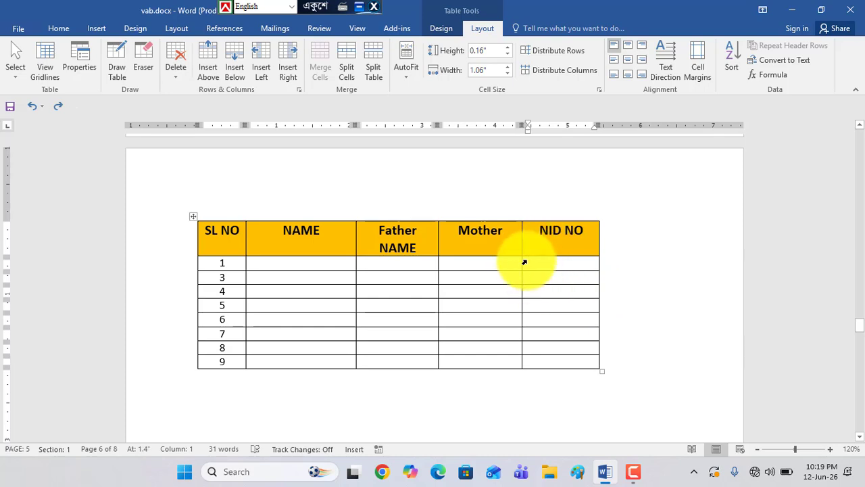
click(289, 68)
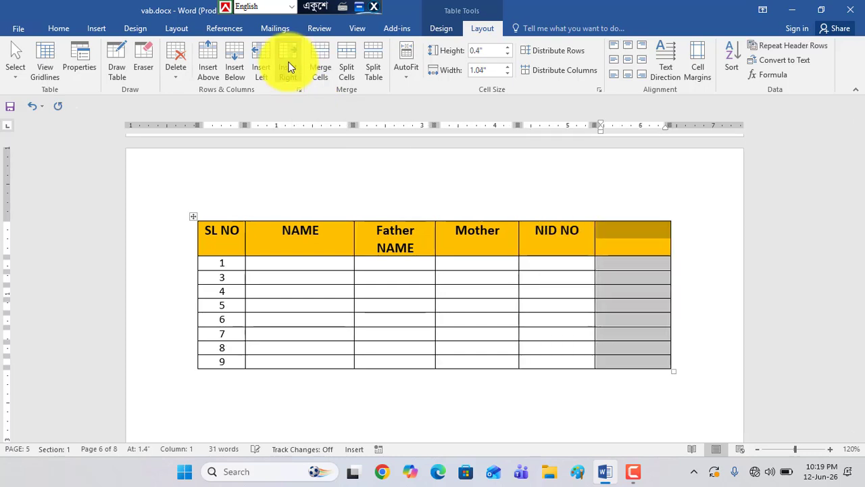
Try inserting an empty column to the right of the NAME column, and undo the insertion
click(300, 263)
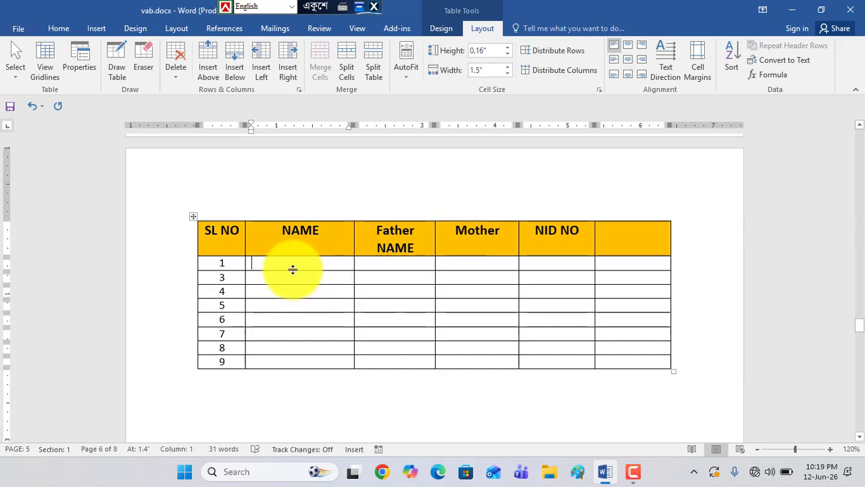
click(292, 58)
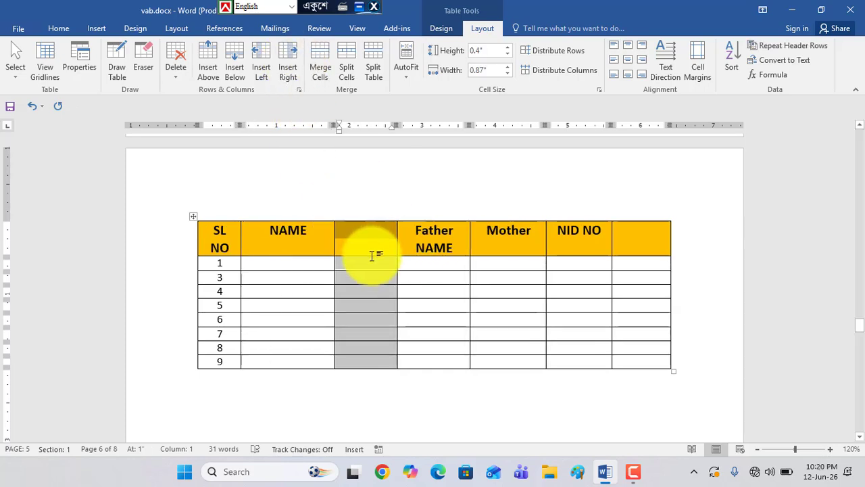
key(ctrl+z)
Insert an empty column to the left of the Father NAME column
click(393, 263)
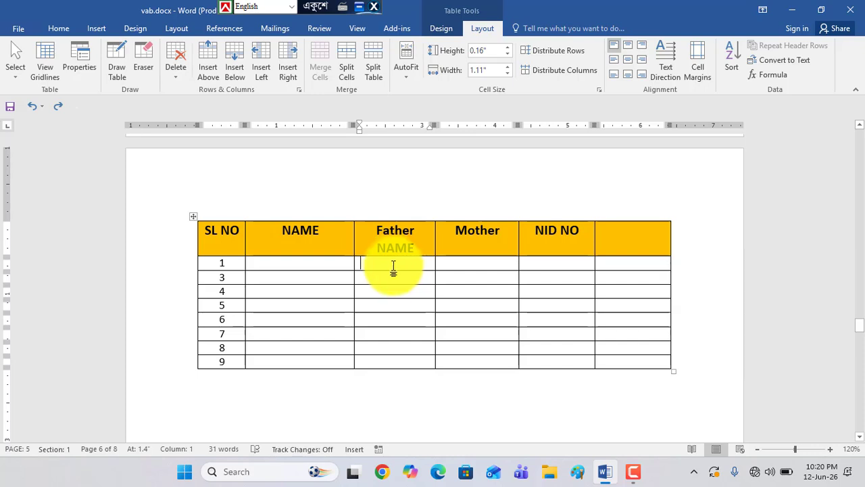
click(262, 54)
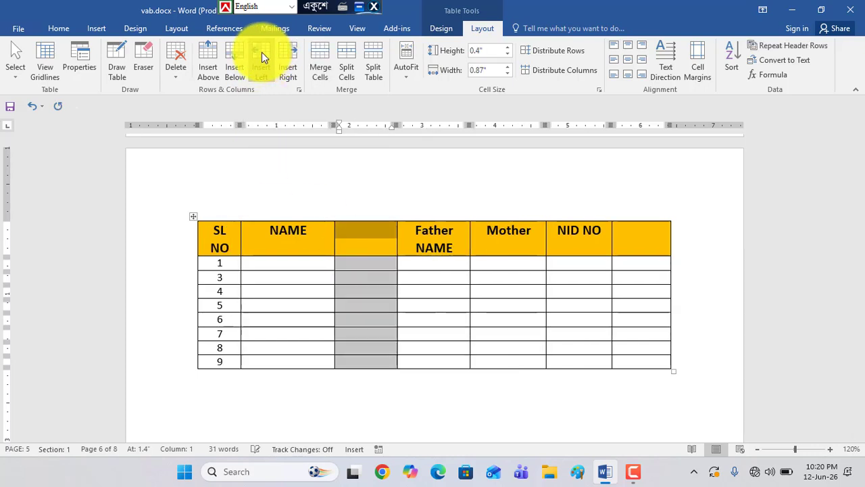
click(379, 304)
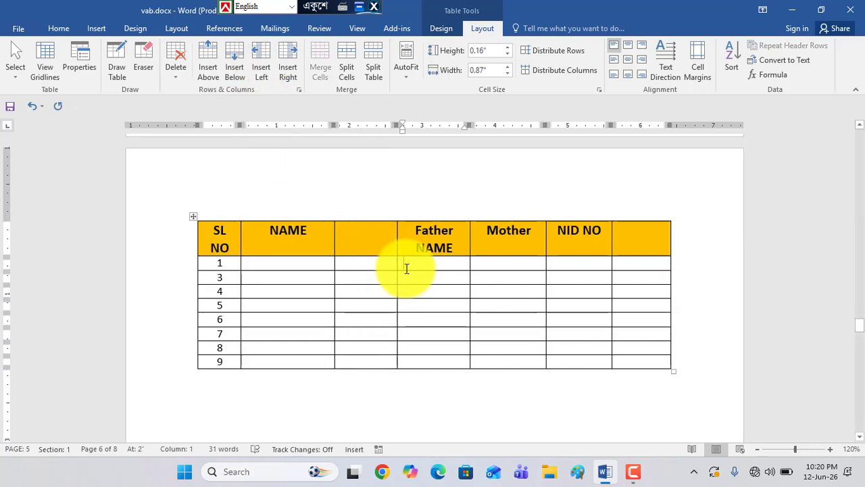